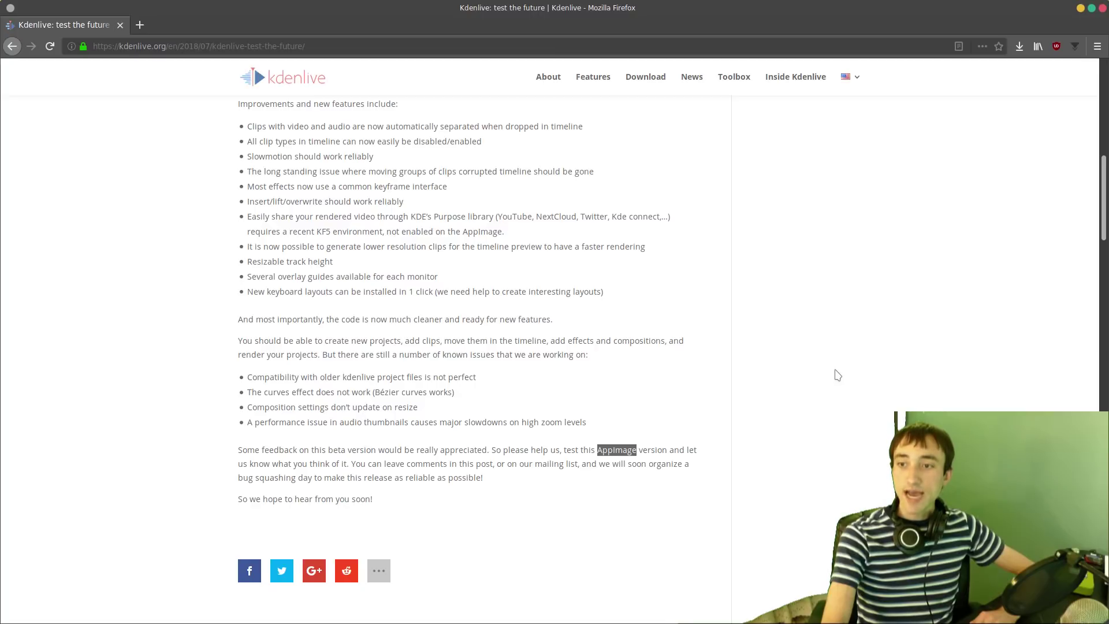
{"action": "left_click", "coordinate": [837, 377]}
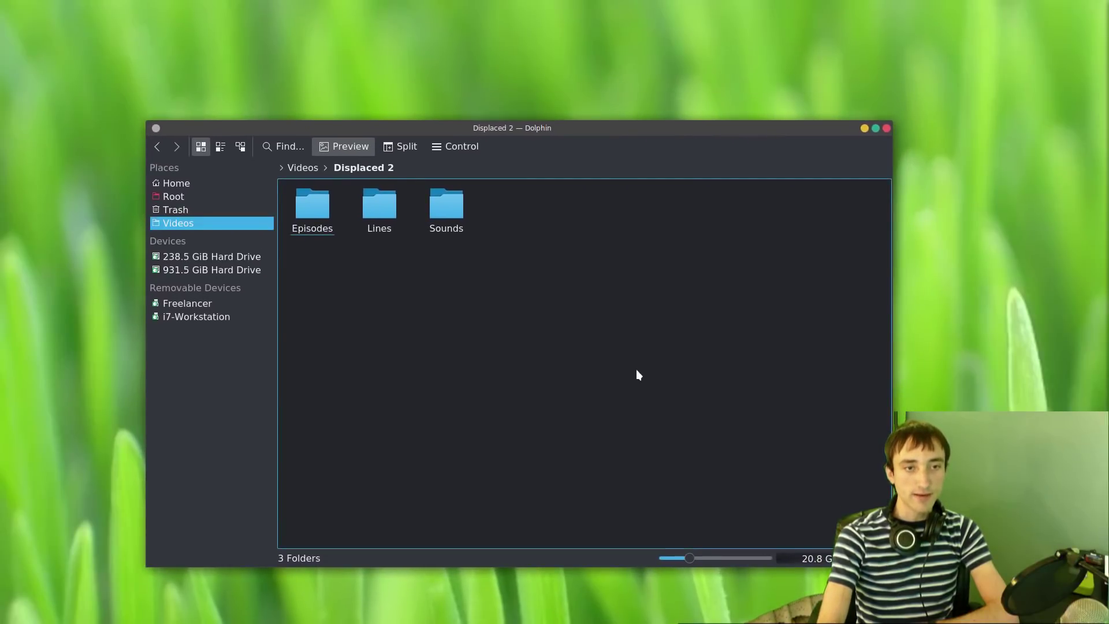
- Show the full path of the Displaced 2 folder as editable text in the file manager
{"action": "left_click", "coordinate": [410, 167]}
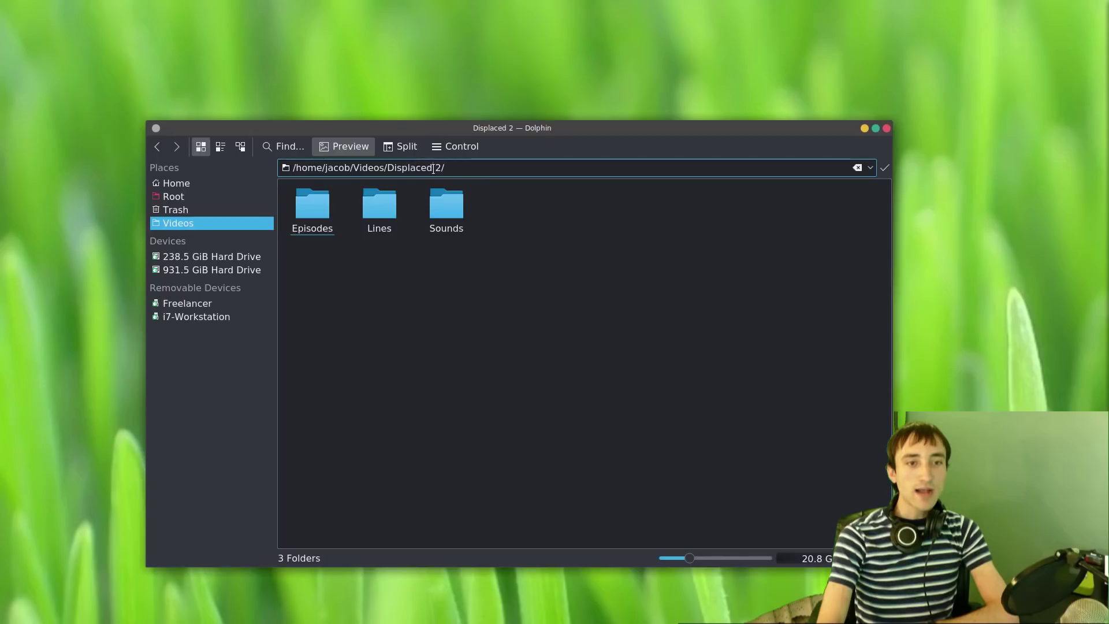
{"action": "key", "text": "ctrl+Left"}
{"action": "key", "text": "shift+Home"}
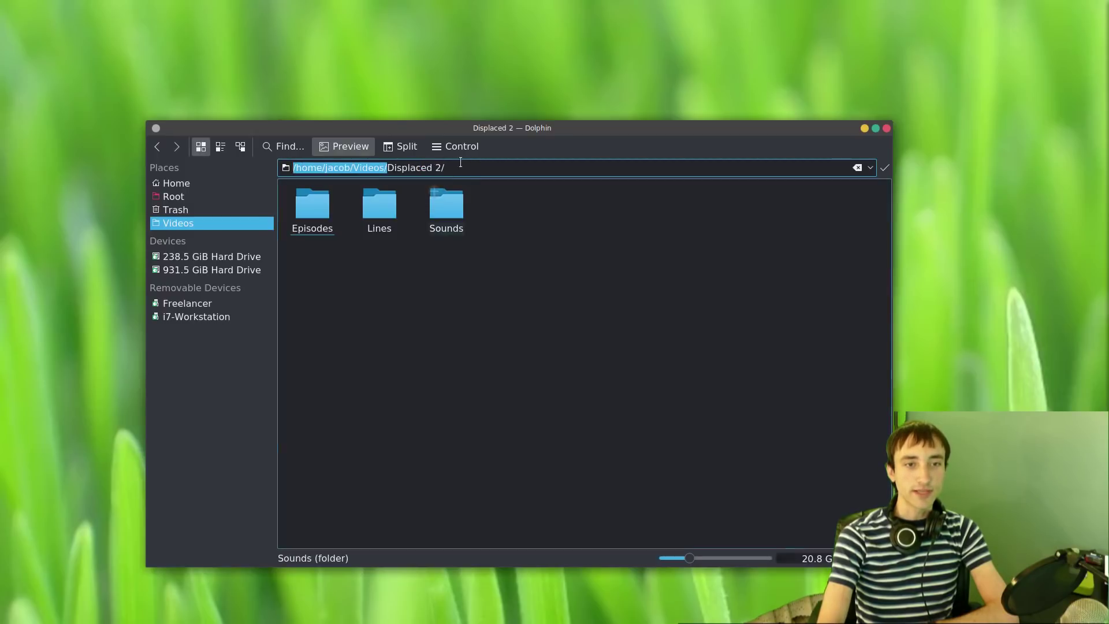
{"action": "left_click", "coordinate": [461, 164]}
{"action": "left_click", "coordinate": [418, 272]}
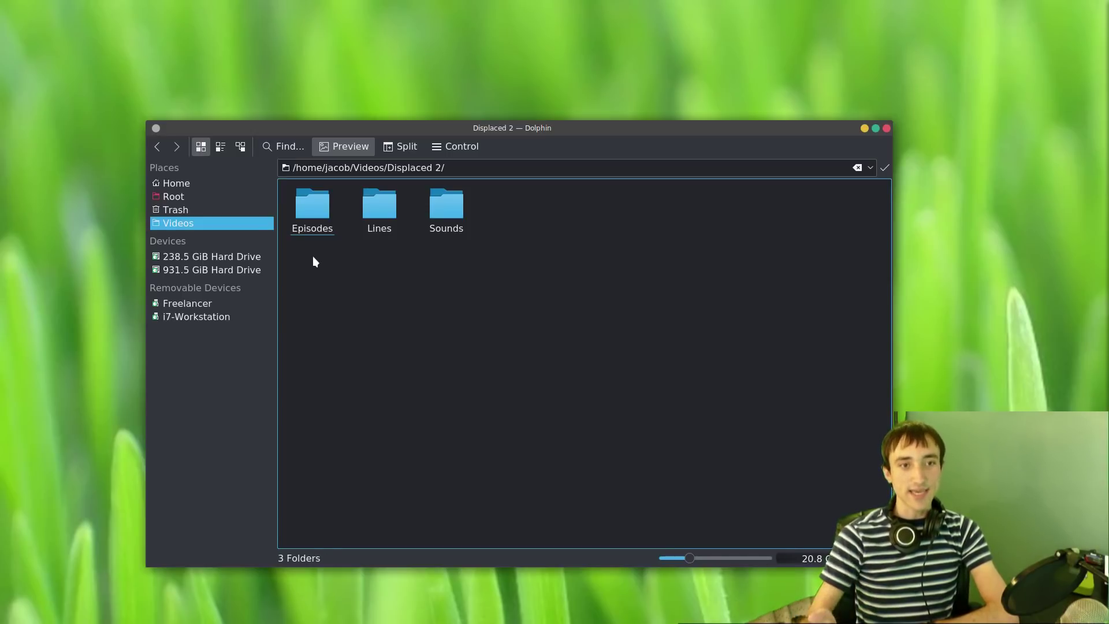
- Open the edit.kdenlive project from the Episodes/Episode 11 folder and maximize its window
{"action": "left_click", "coordinate": [315, 222]}
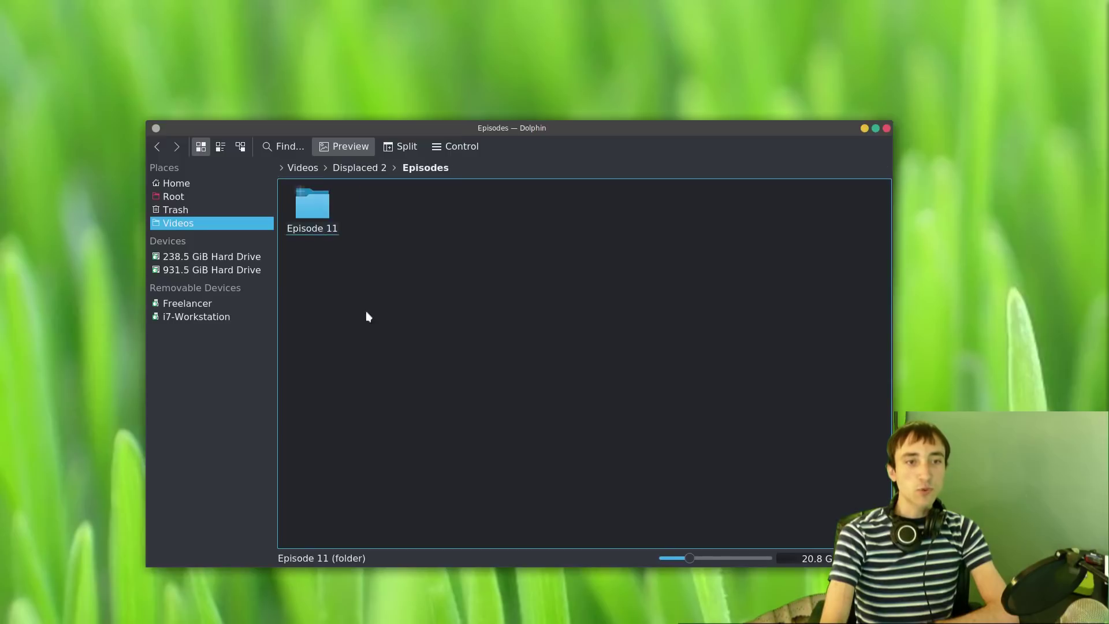
{"action": "left_click", "coordinate": [315, 228]}
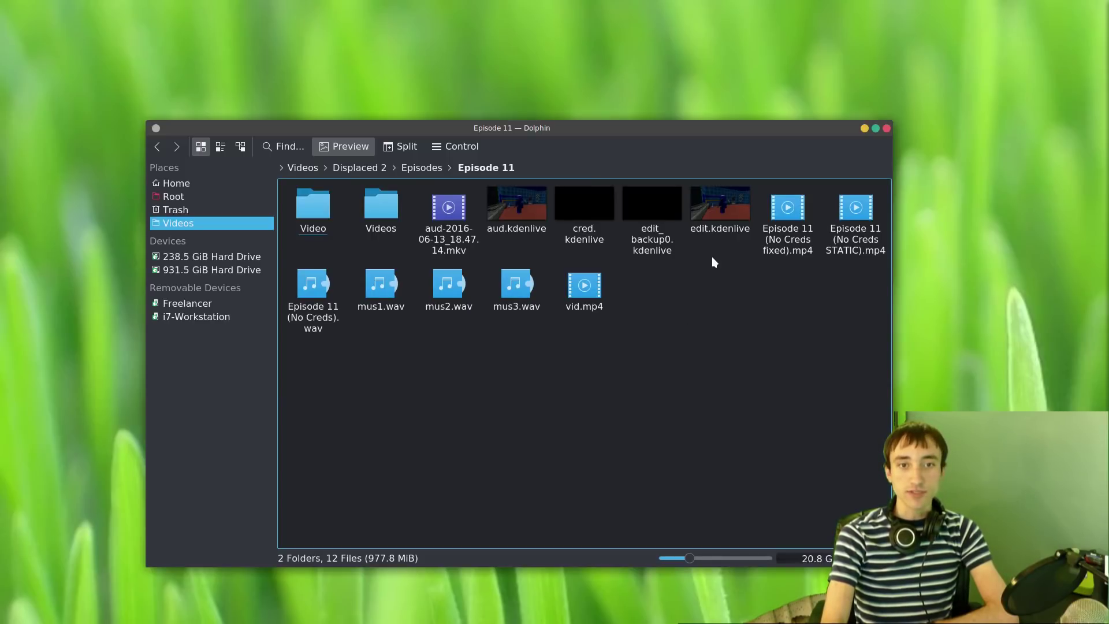
{"action": "left_click", "coordinate": [716, 228]}
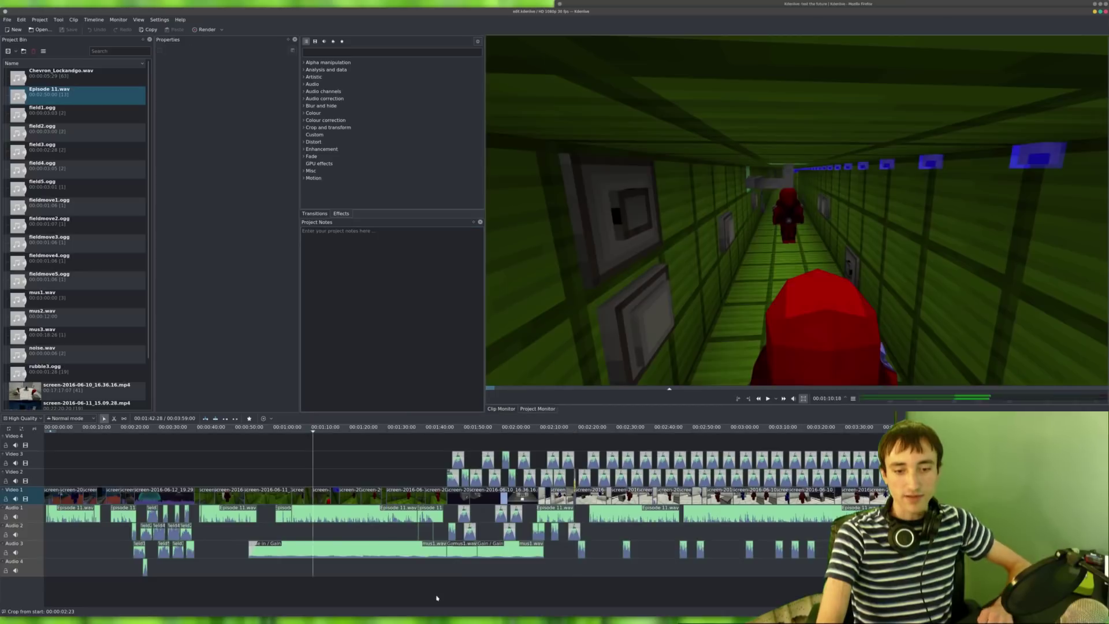
{"action": "double_click", "coordinate": [415, 11]}
- Examine the clips and tracks of the episode's timeline and return the playhead to the project start
{"action": "left_click_drag", "start_coordinate": [313, 451], "coordinate": [281, 451]}
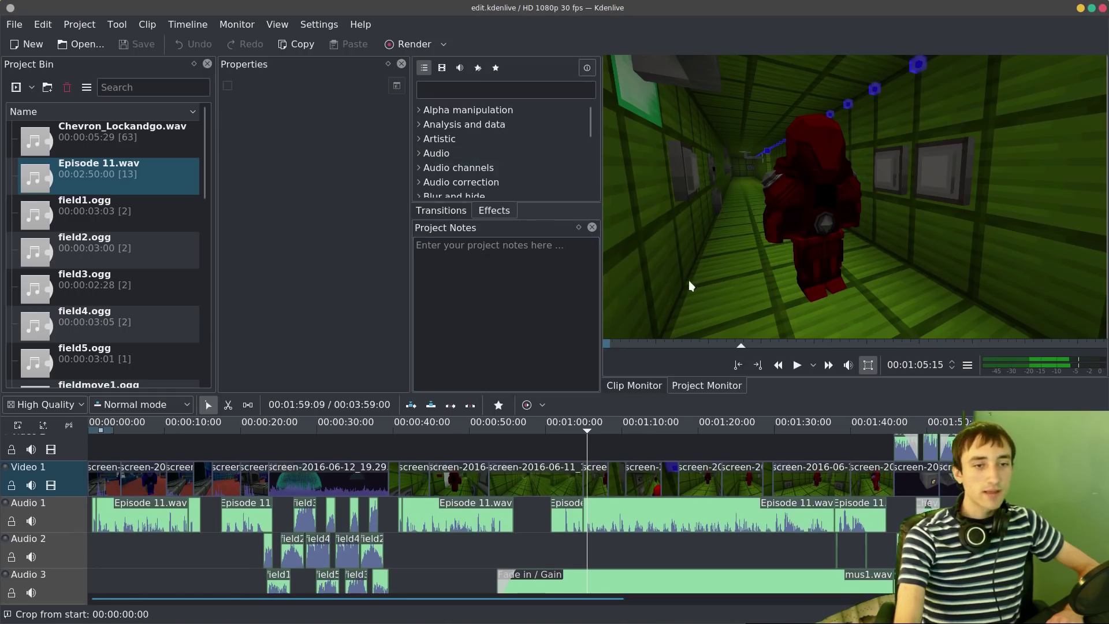
{"action": "left_click", "coordinate": [529, 310]}
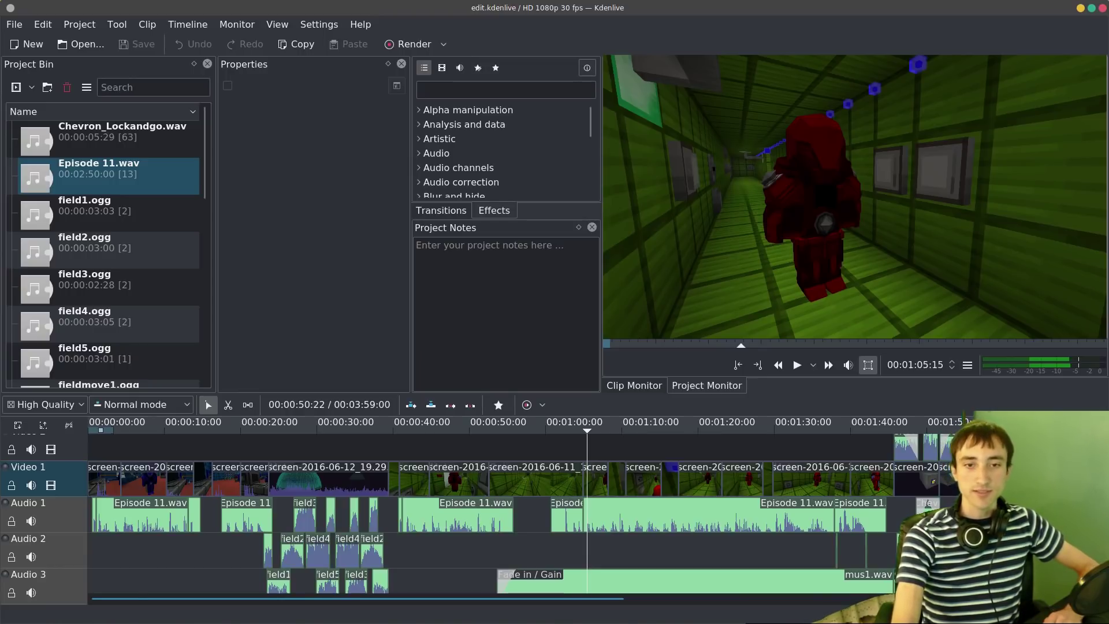
{"action": "left_click_drag", "start_coordinate": [1104, 524], "coordinate": [1105, 509]}
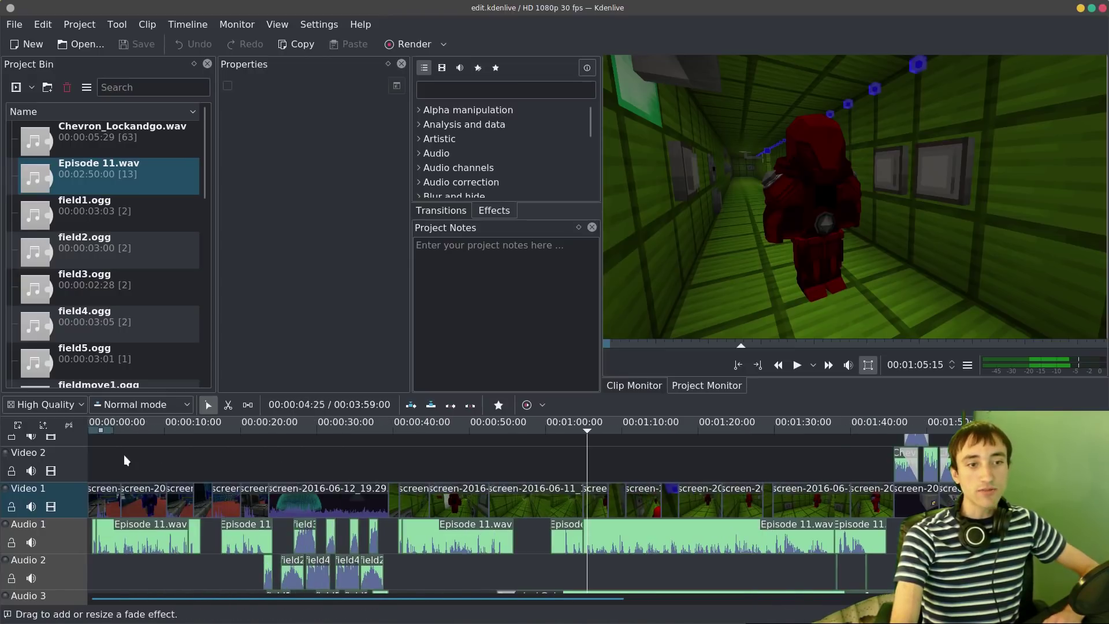
{"action": "left_click", "coordinate": [89, 459]}
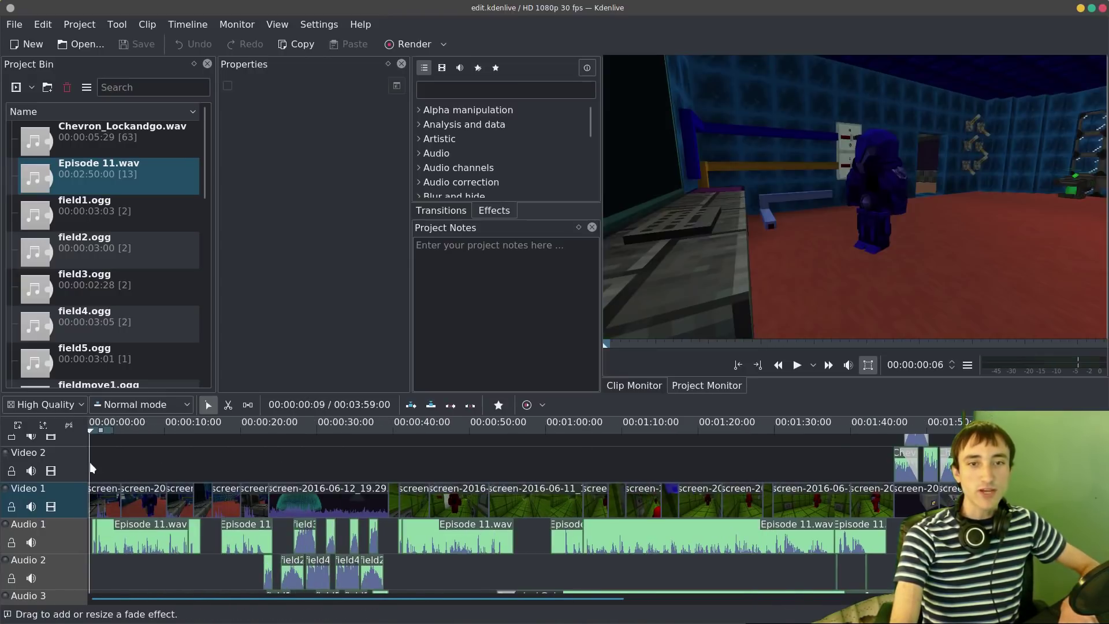
{"action": "scroll", "coordinate": [89, 460], "scroll_direction": "up", "scroll_amount": 5}
{"action": "key", "text": "Home"}
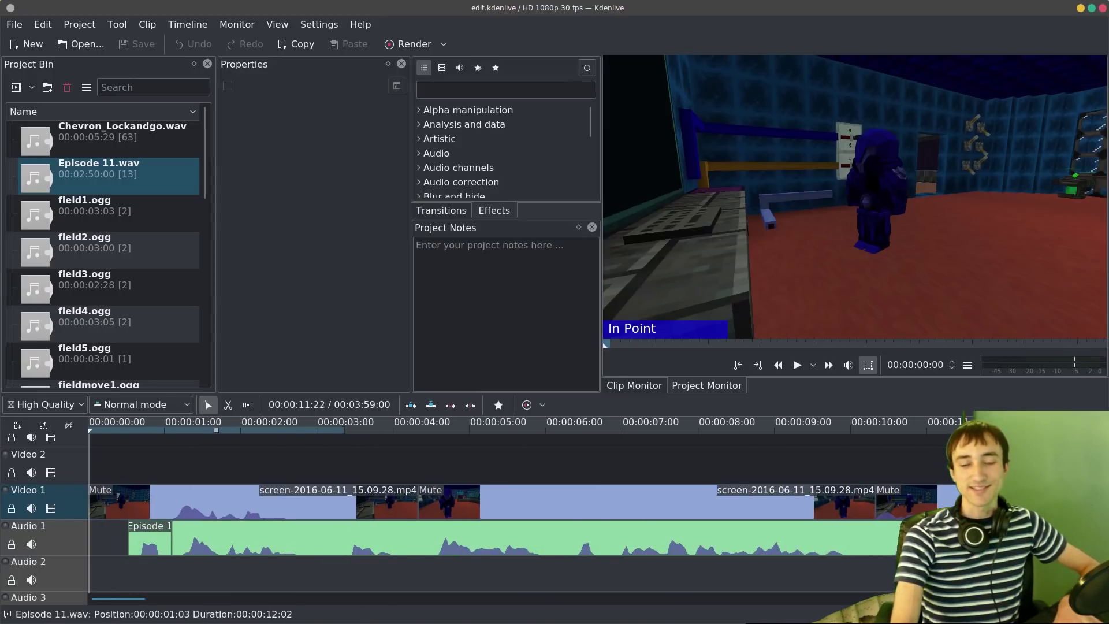
{"action": "scroll", "coordinate": [901, 503], "scroll_direction": "down", "scroll_amount": 3}
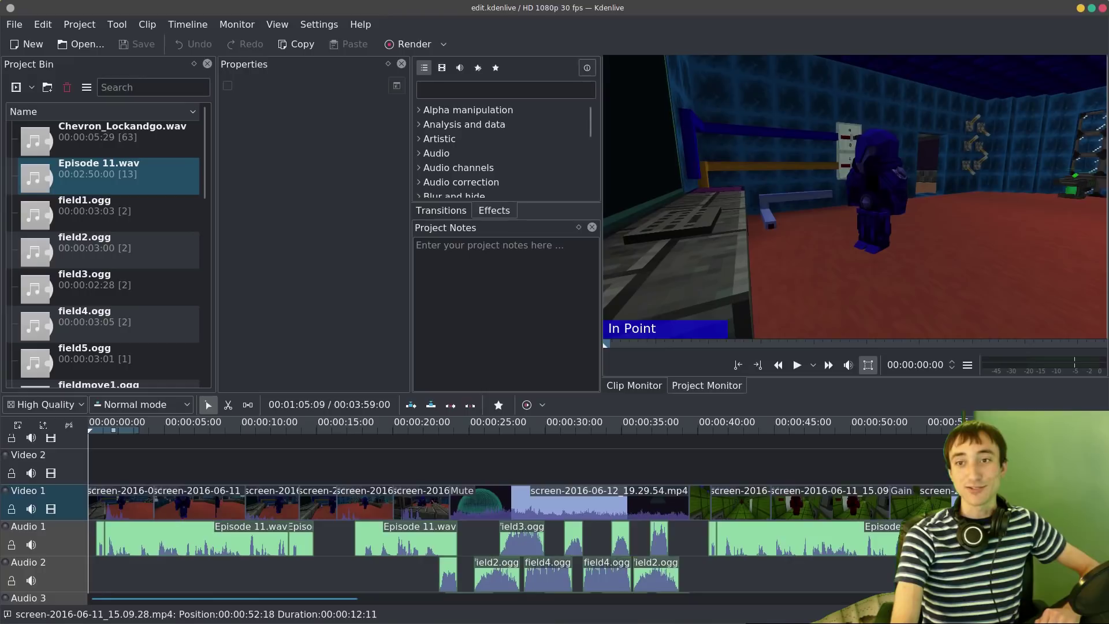
- Switch to Firefox and download kdenlive-18.08-beta17-x86_64.AppImage from the preferred mirror through the article's latest AppImage link
{"action": "key", "text": "alt+Tab"}
{"action": "scroll", "coordinate": [1041, 303], "scroll_direction": "up", "scroll_amount": 1}
{"action": "scroll", "coordinate": [1033, 305], "scroll_direction": "up", "scroll_amount": 1}
{"action": "scroll", "coordinate": [809, 359], "scroll_direction": "up", "scroll_amount": 1}
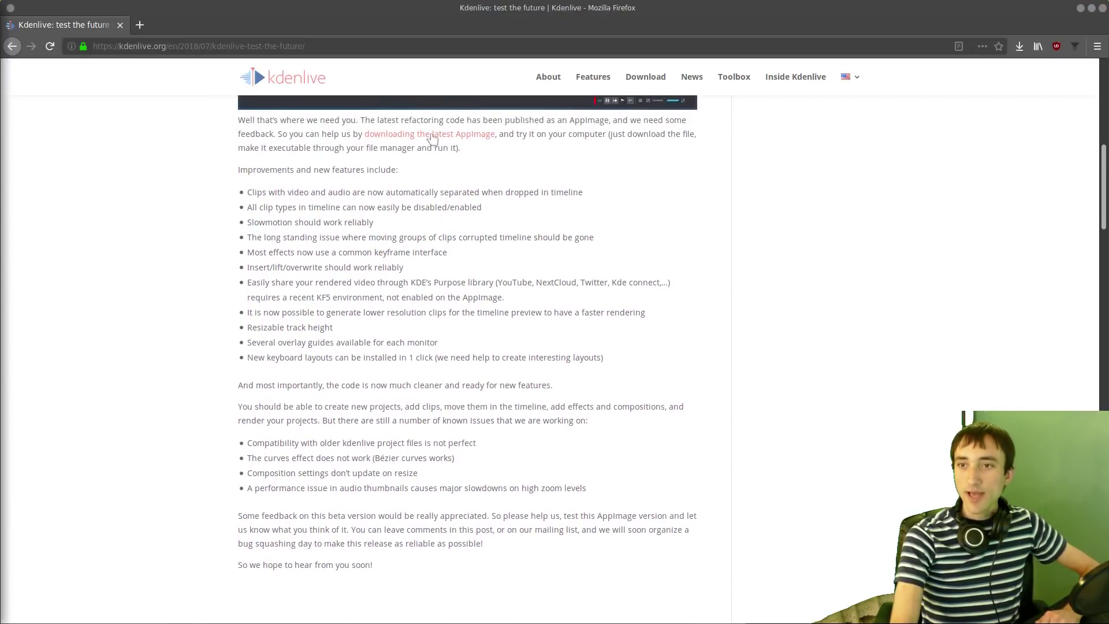
{"action": "left_click", "coordinate": [432, 139]}
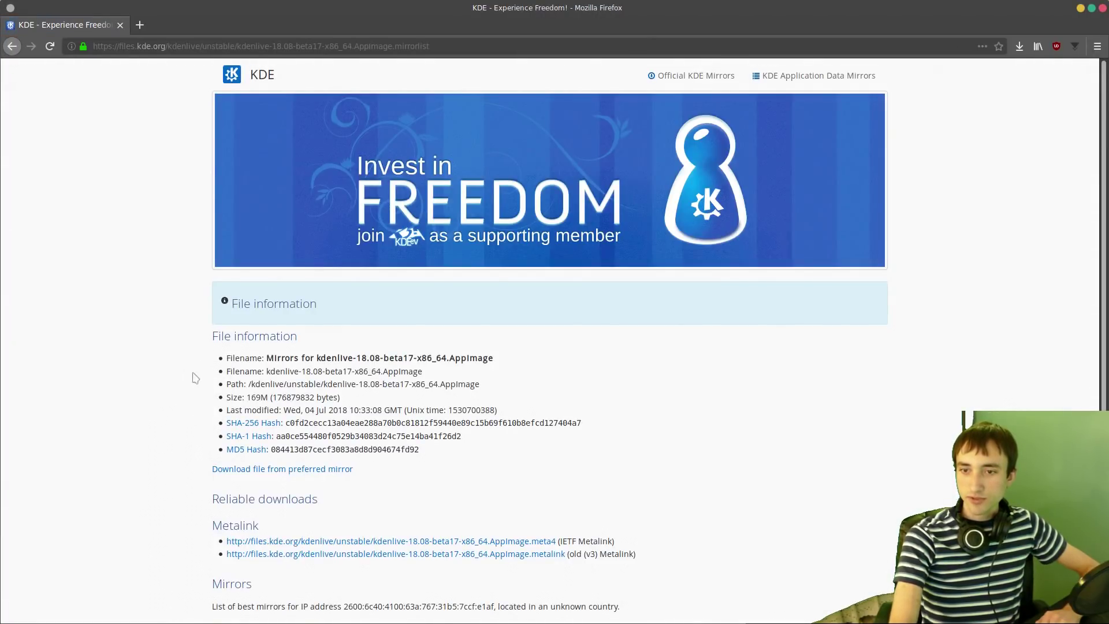
{"action": "left_click", "coordinate": [283, 469]}
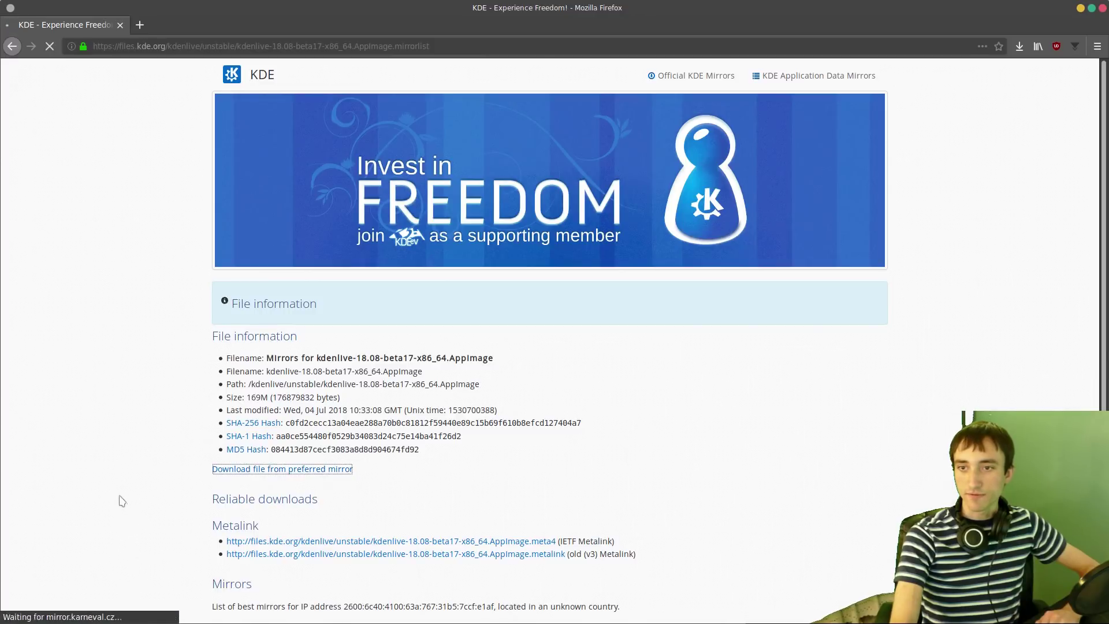
{"action": "left_click", "coordinate": [500, 261]}
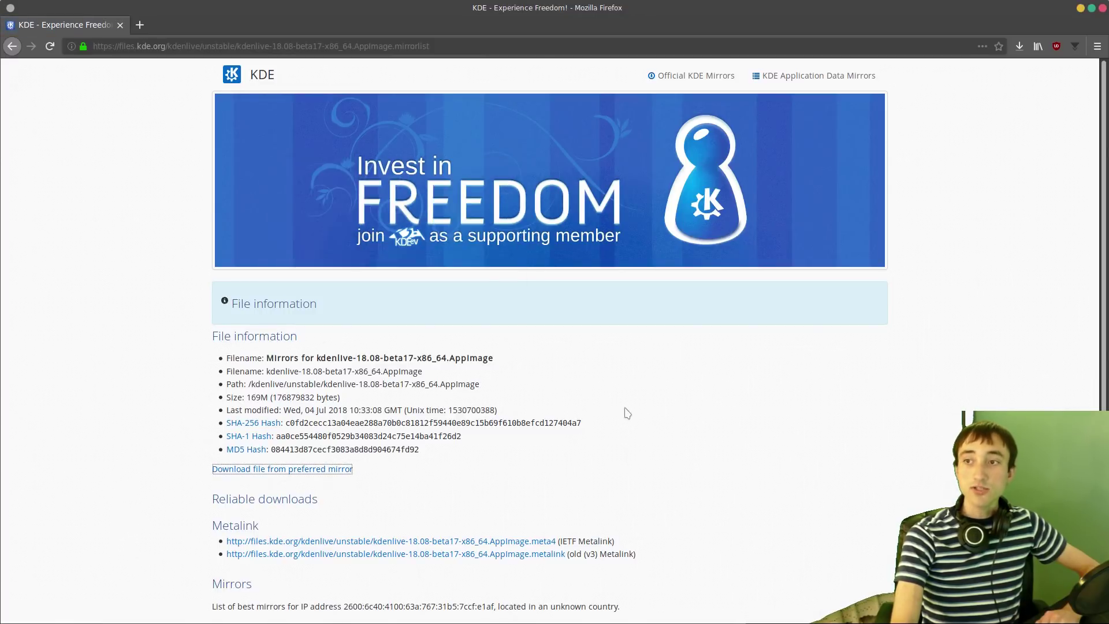
{"action": "left_click", "coordinate": [1019, 49]}
{"action": "left_click", "coordinate": [1019, 49]}
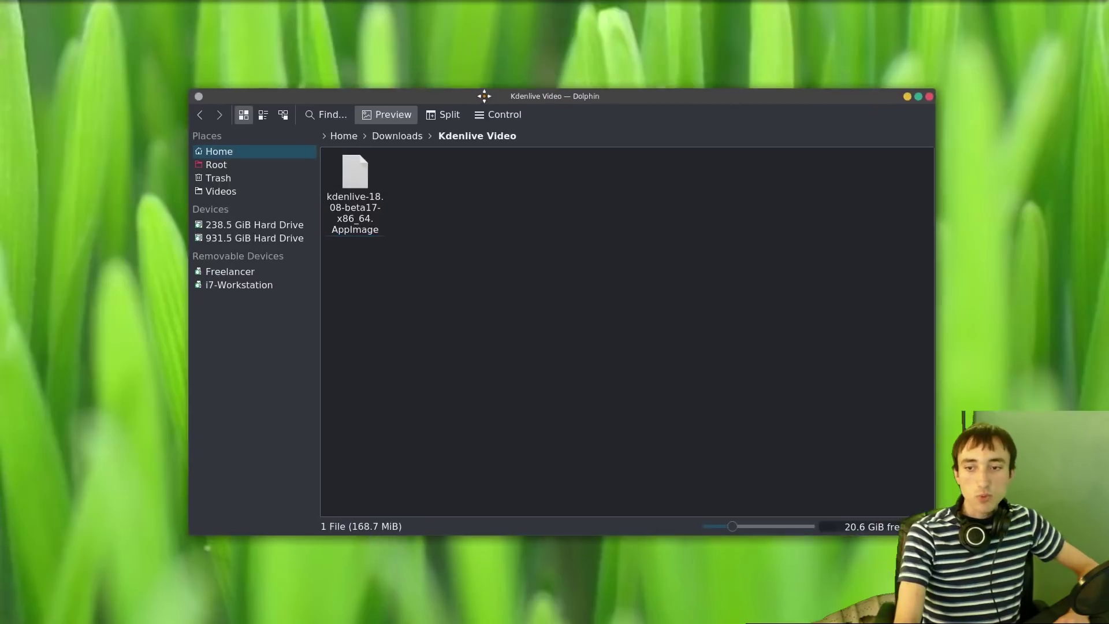
- Make the downloaded kdenlive-18.08-beta17-x86_64.AppImage executable in its file permissions
{"action": "left_click_drag", "start_coordinate": [480, 94], "coordinate": [441, 93]}
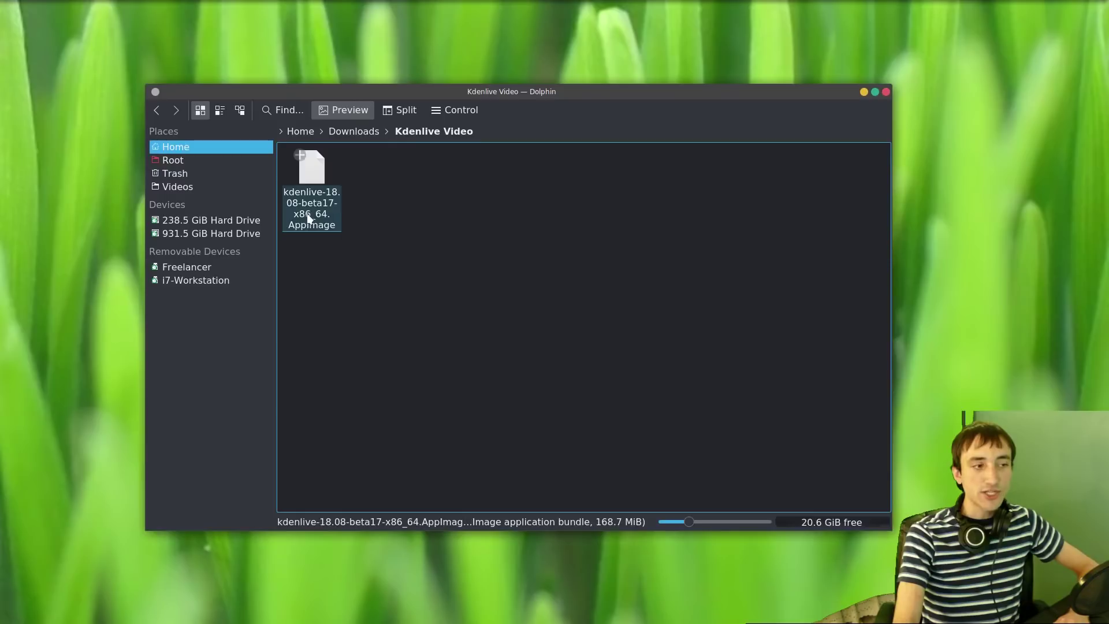
{"action": "right_click", "coordinate": [326, 209]}
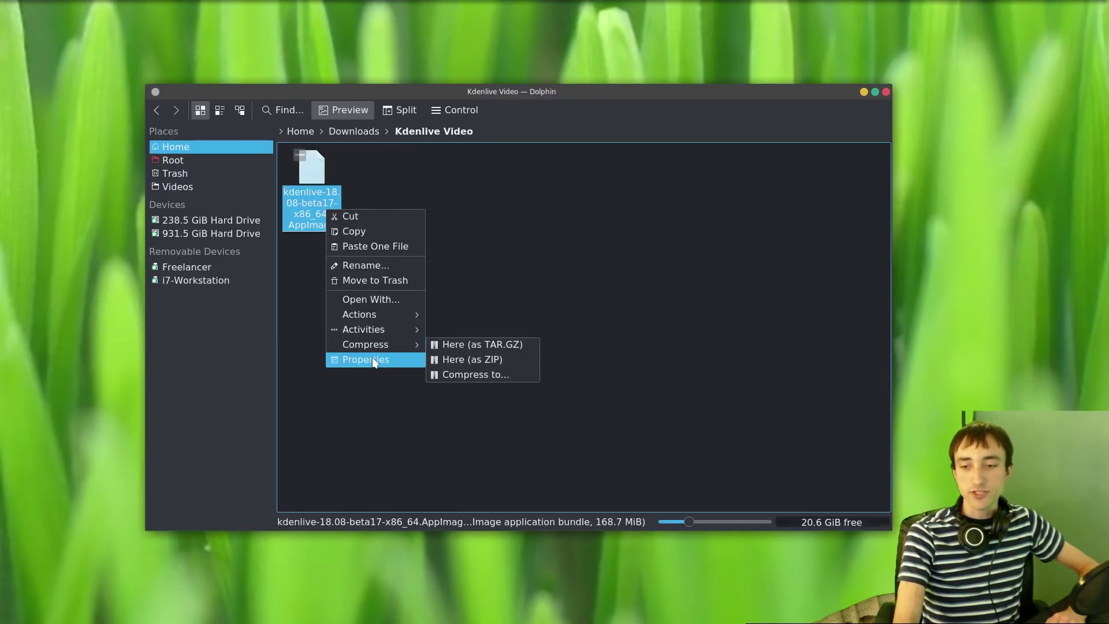
{"action": "left_click", "coordinate": [374, 360]}
{"action": "left_click", "coordinate": [494, 183]}
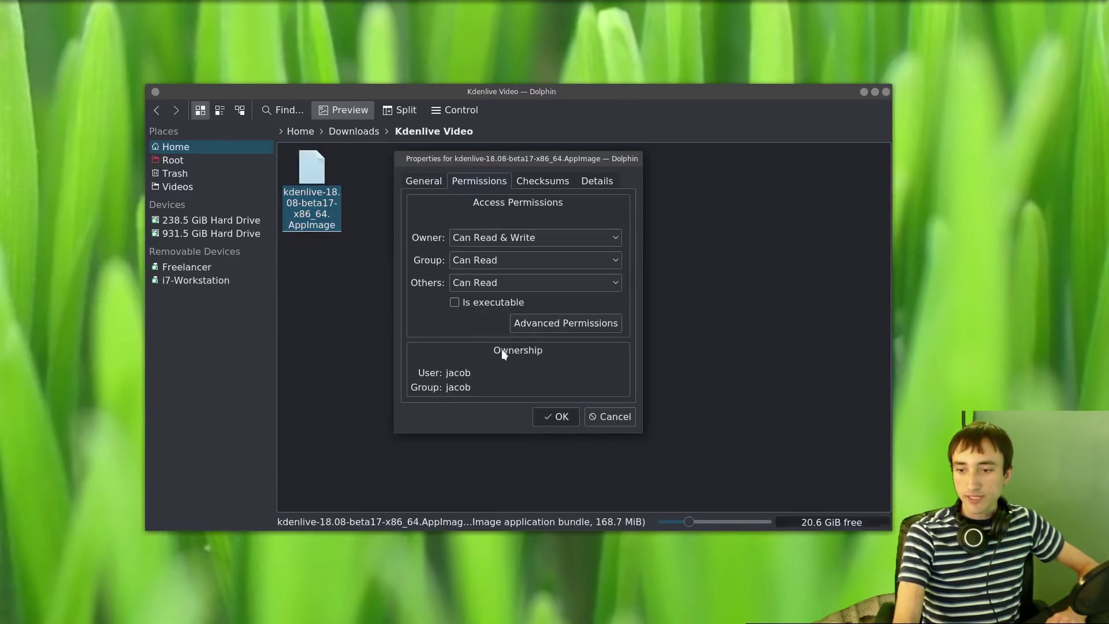
{"action": "left_click", "coordinate": [495, 300]}
{"action": "left_click", "coordinate": [556, 416]}
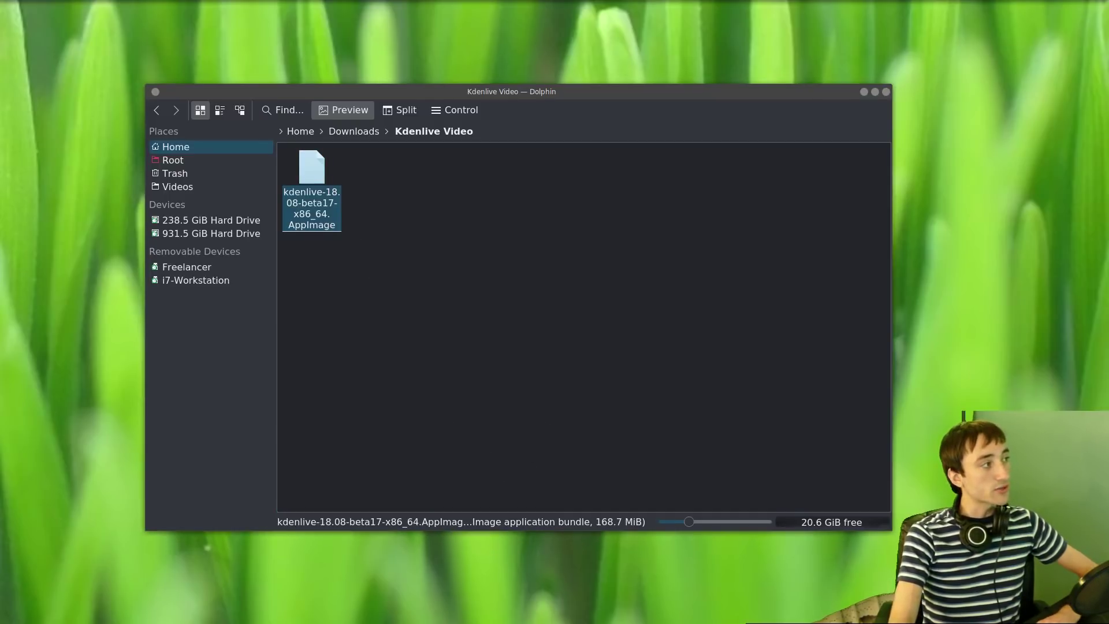
- Restart the Kdenlive beta to apply the color theme change and maximize its window
{"action": "mouse_move", "coordinate": [504, 244]}
{"action": "left_mouse_down"}
{"action": "mouse_move", "coordinate": [520, 214]}
{"action": "mouse_move", "coordinate": [500, 229]}
{"action": "left_mouse_up"}
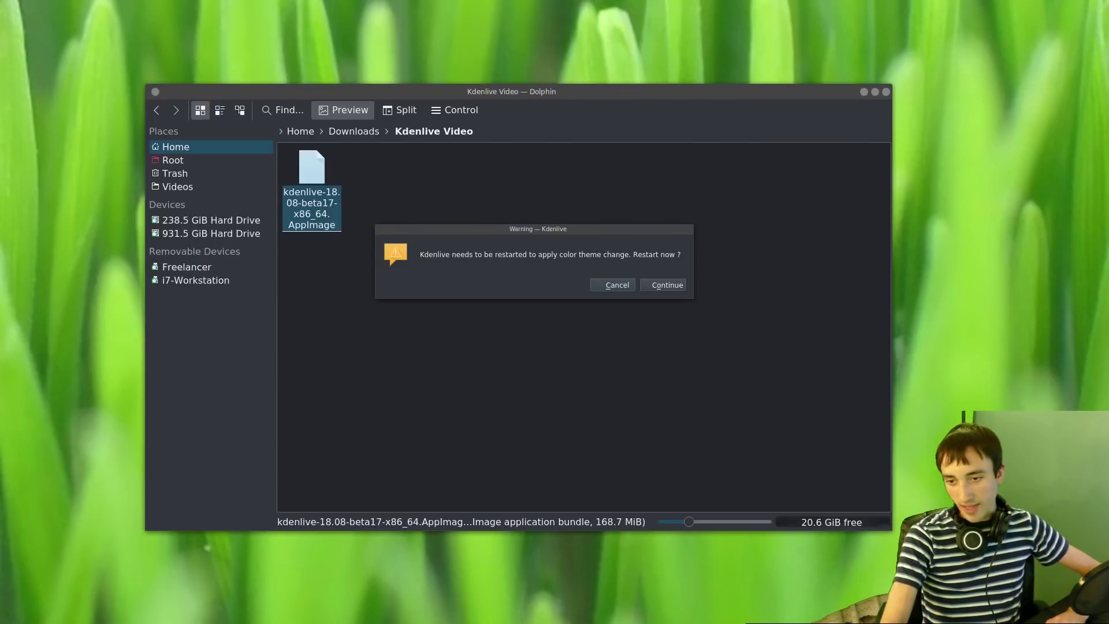
{"action": "left_click", "coordinate": [575, 237]}
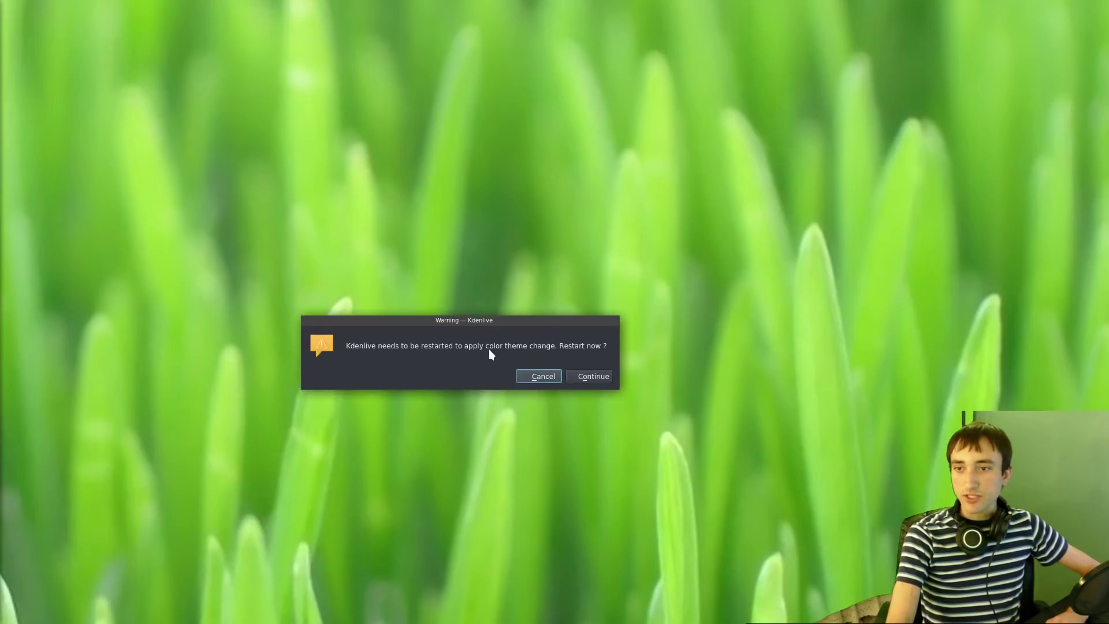
{"action": "left_click", "coordinate": [602, 376]}
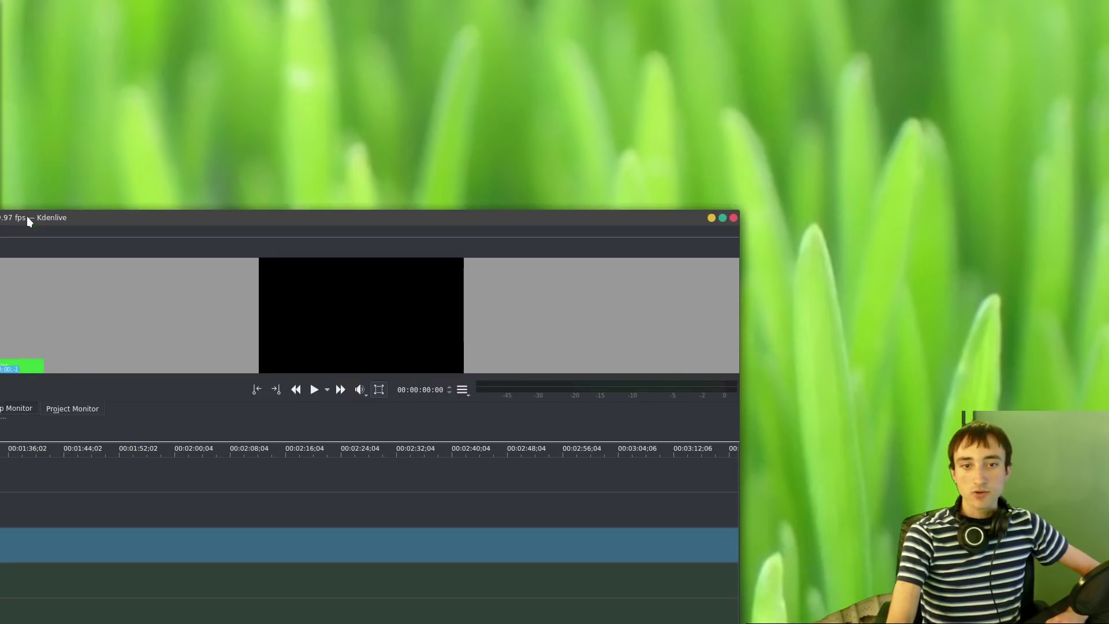
{"action": "double_click", "coordinate": [27, 216]}
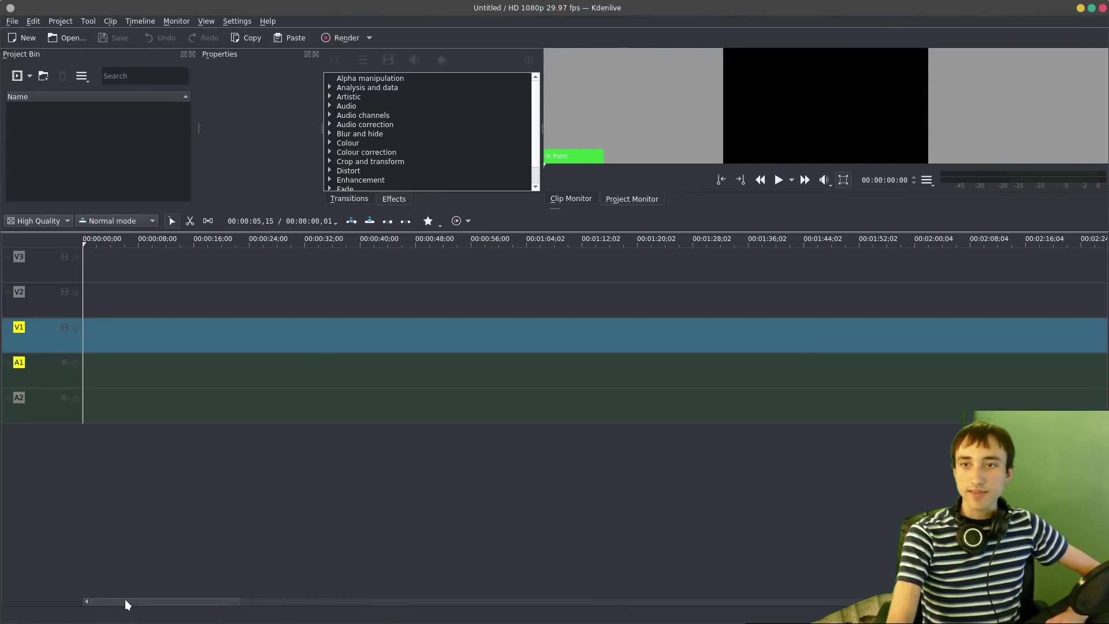
- Resize the layout: make the area above the timeline taller, narrow the project bin and widen the Properties panel
{"action": "left_click_drag", "start_coordinate": [202, 206], "coordinate": [196, 375]}
{"action": "left_click_drag", "start_coordinate": [199, 214], "coordinate": [170, 227]}
{"action": "left_click", "coordinate": [216, 21]}
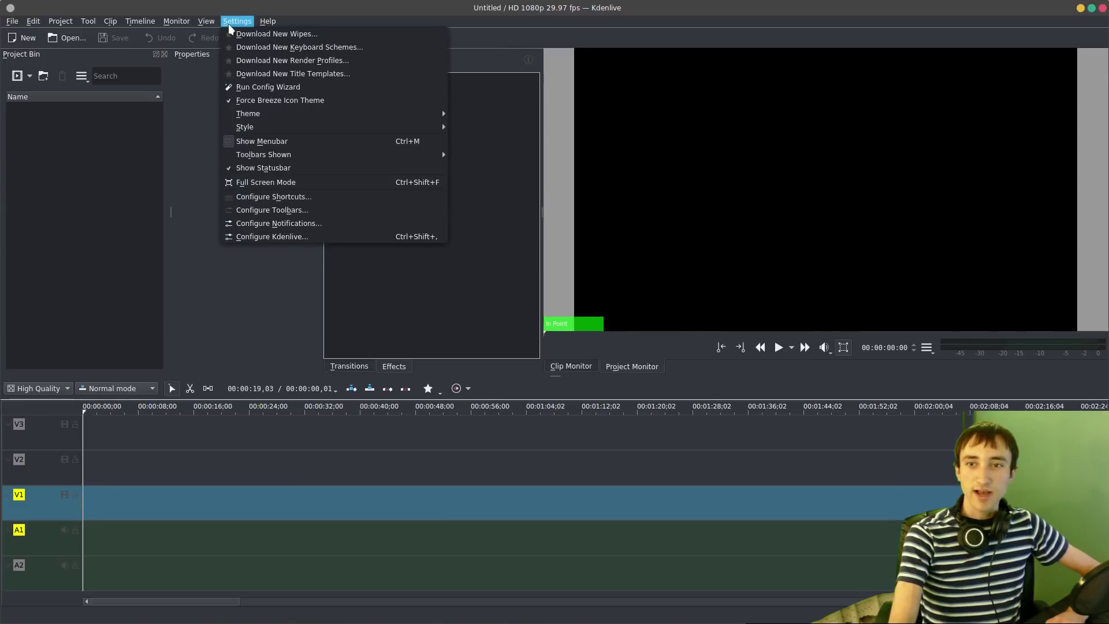
{"action": "left_click", "coordinate": [228, 22]}
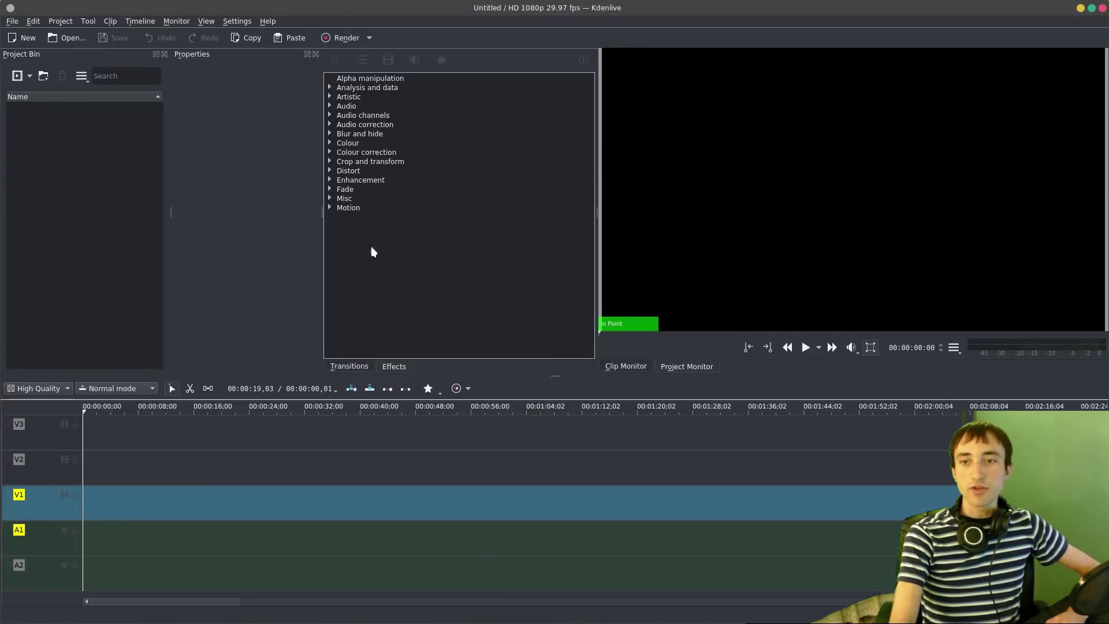
{"action": "left_click_drag", "start_coordinate": [324, 274], "coordinate": [344, 275]}
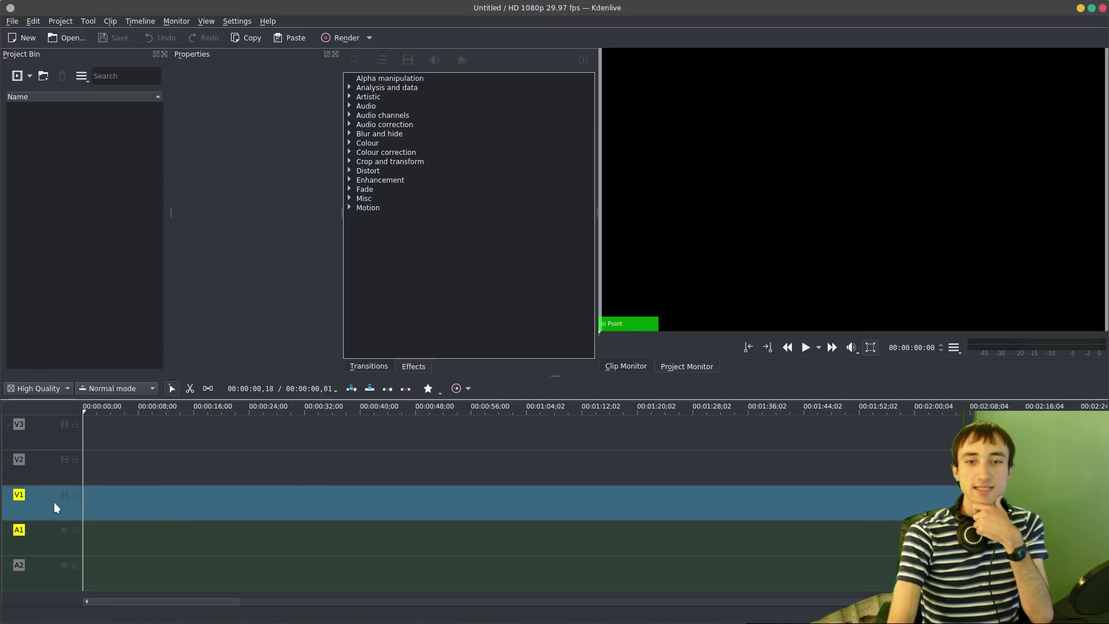
- Name the V3 track "Video 3", checking the track names in the older edit.kdenlive project for comparison
{"action": "left_click", "coordinate": [21, 424]}
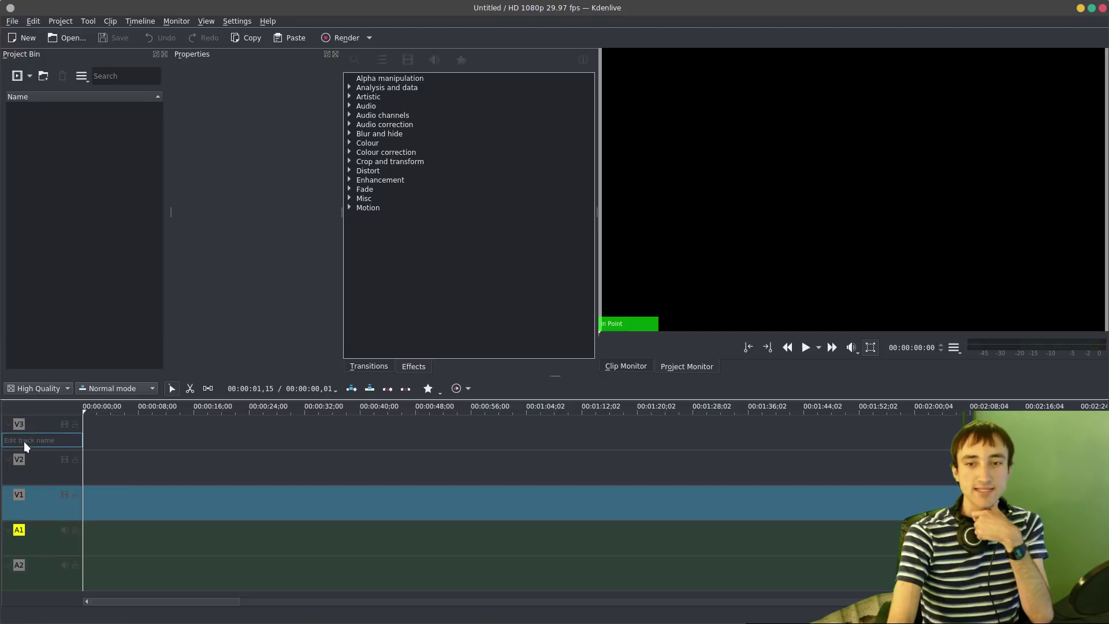
{"action": "left_click", "coordinate": [25, 441]}
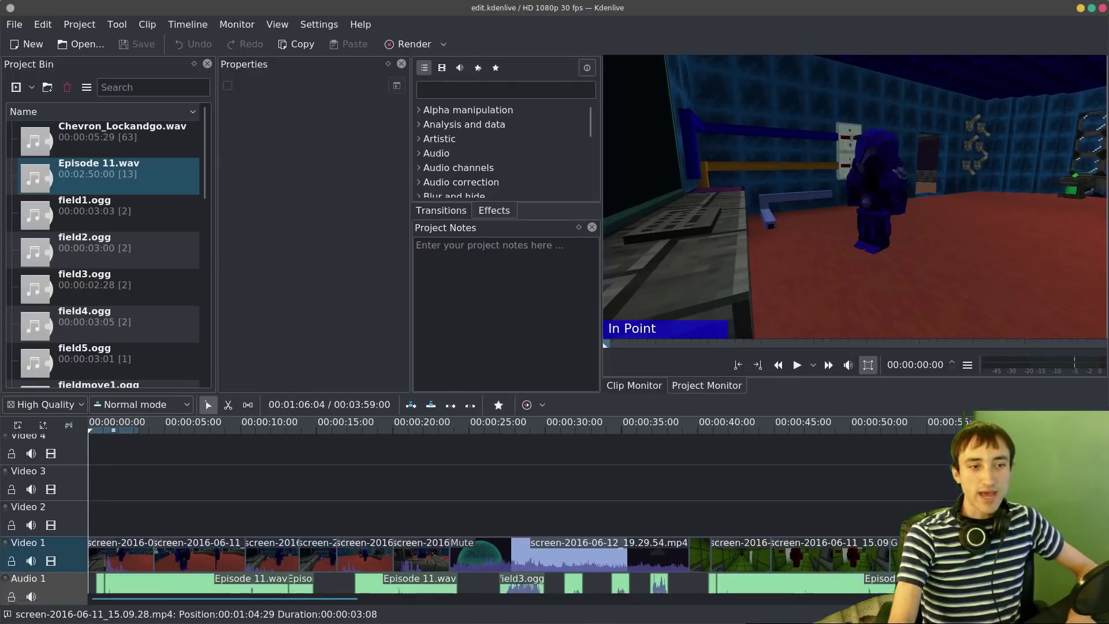
{"action": "scroll", "coordinate": [462, 520], "scroll_direction": "down", "scroll_amount": 4}
{"action": "scroll", "coordinate": [462, 520], "scroll_direction": "up", "scroll_amount": 3}
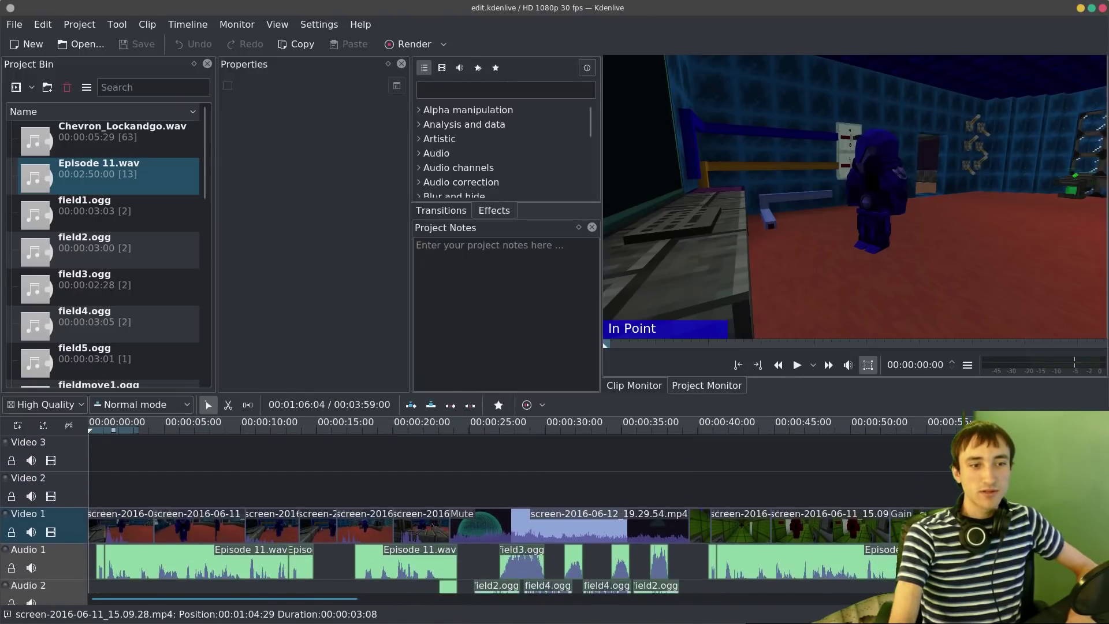
{"action": "scroll", "coordinate": [462, 520], "scroll_direction": "down", "scroll_amount": 3}
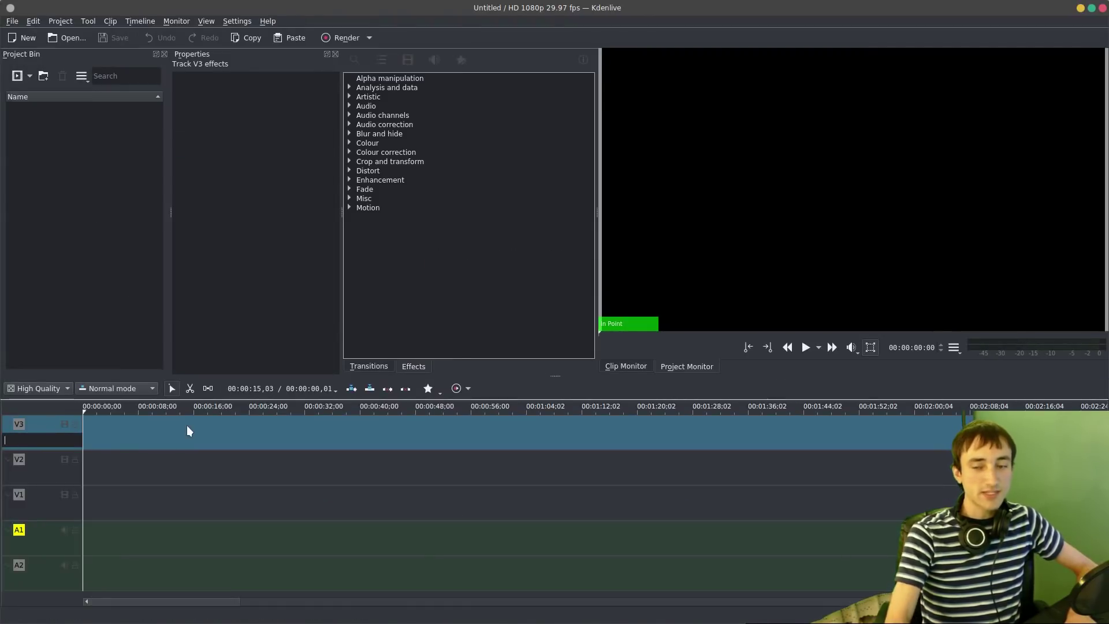
{"action": "type", "text": "Vid"}
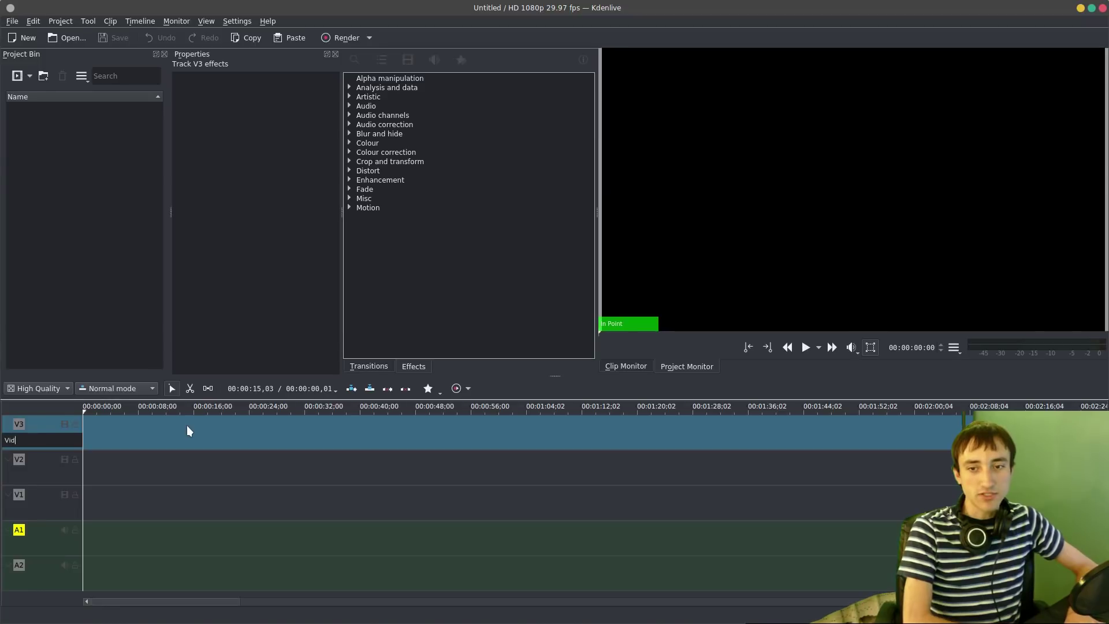
{"action": "type", "text": "eo 3"}
{"action": "left_click", "coordinate": [186, 425]}
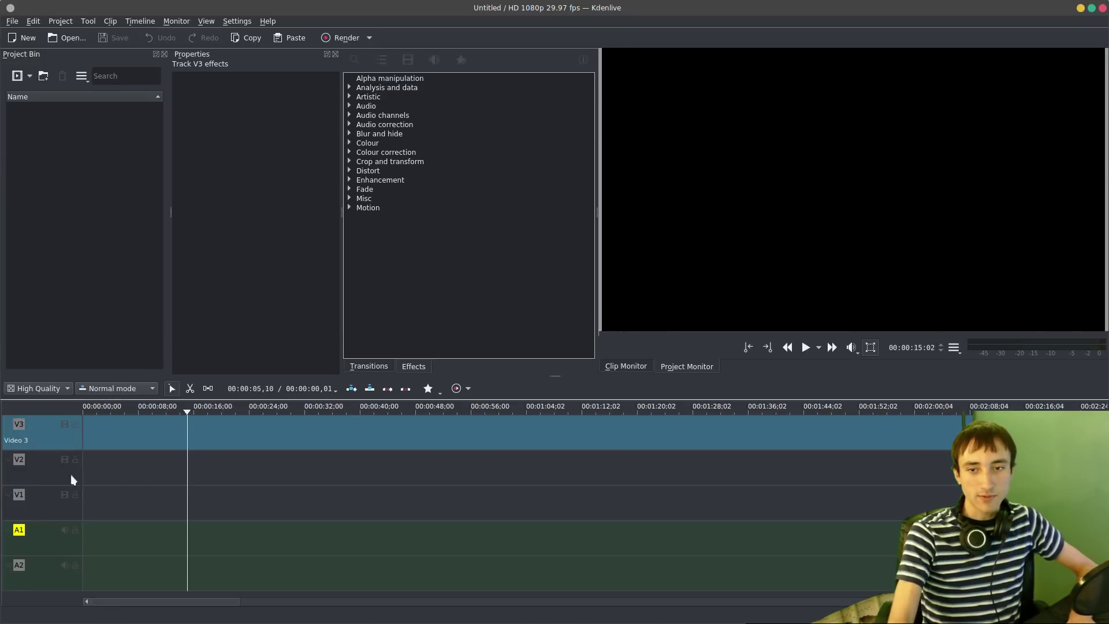
- Place the playhead at 00:00:08:25 in the beta's timeline and cycle the active track up and down through all the tracks
{"action": "left_click", "coordinate": [144, 462]}
{"action": "key", "text": "Up"}
{"action": "key", "text": "Down"}
{"action": "key", "text": "Down"}
{"action": "key", "text": "Down"}
{"action": "key", "text": "Down"}
{"action": "key", "text": "Down"}
{"action": "key", "text": "Up"}
{"action": "key", "text": "Up"}
{"action": "key", "text": "Up"}
{"action": "key", "text": "Up"}
{"action": "key", "text": "Up"}
{"action": "key", "text": "Up"}
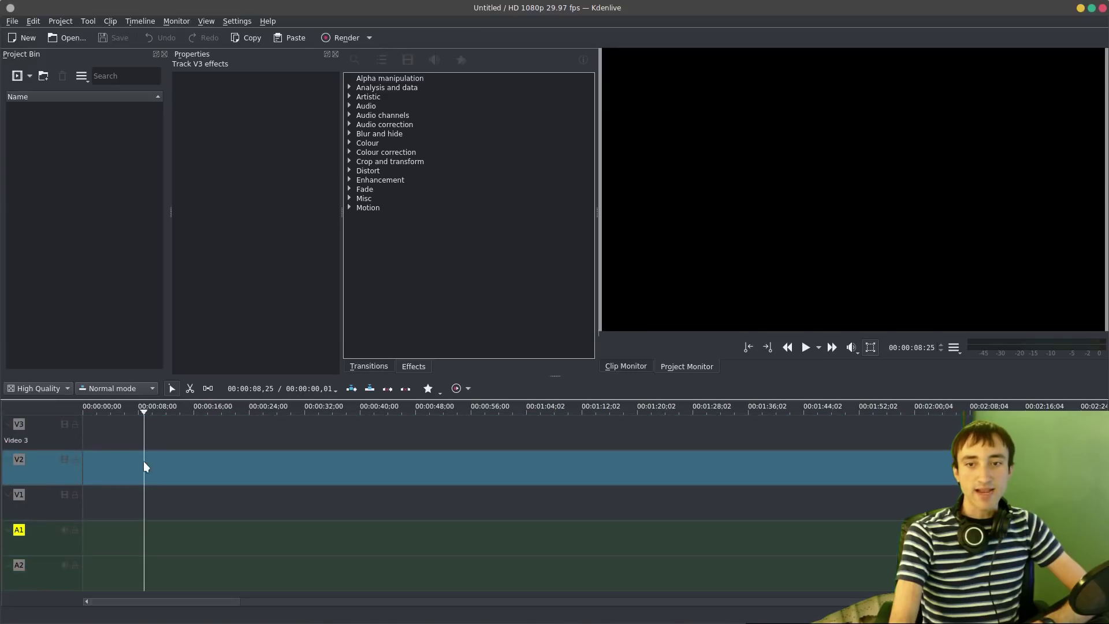
- Switch to the older edit.kdenlive project and move the active track up and down to compare track navigation
{"action": "key", "text": "Down"}
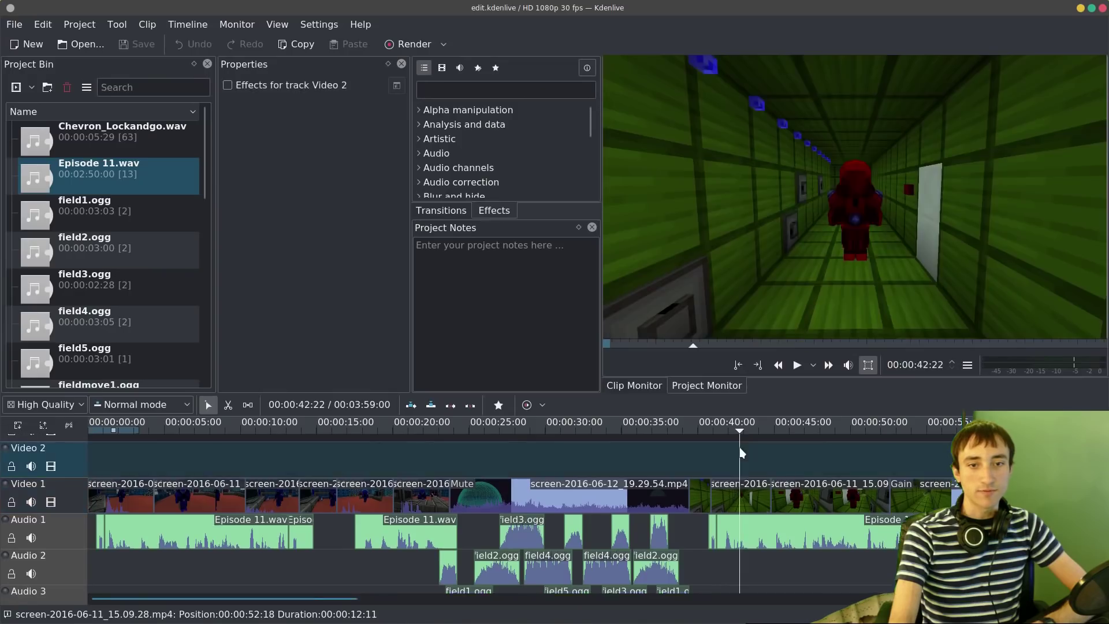
{"action": "key", "text": "Up"}
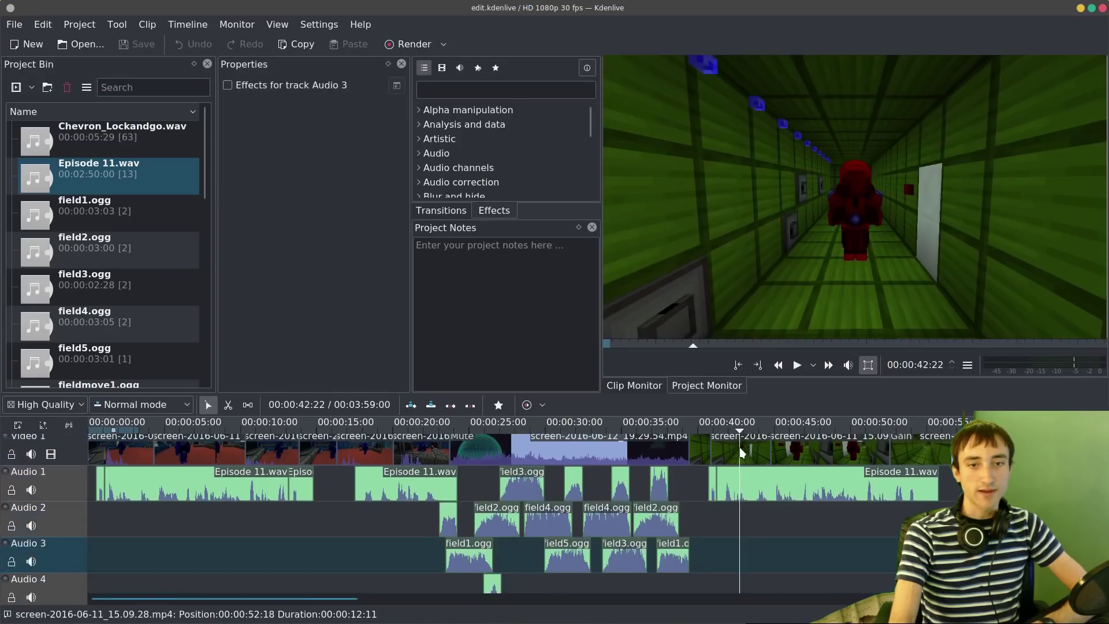
{"action": "key", "text": "Down"}
{"action": "key", "text": "Up"}
{"action": "key", "text": "Down"}
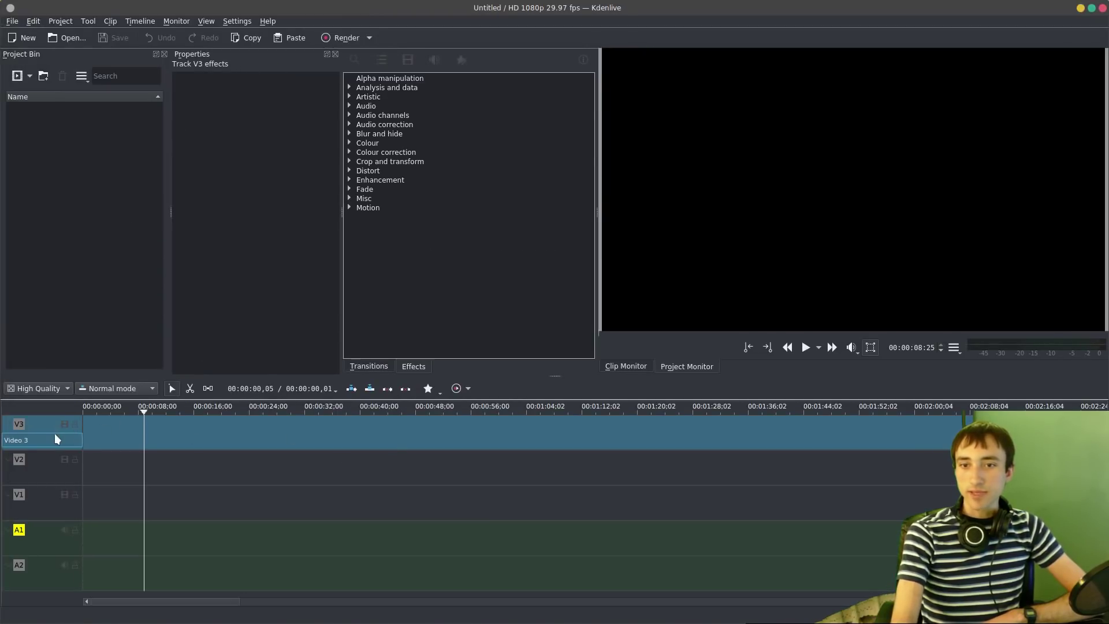
- Set the beta's color theme to Default and restart it to apply the change
{"action": "left_click", "coordinate": [206, 21]}
{"action": "left_click", "coordinate": [237, 21]}
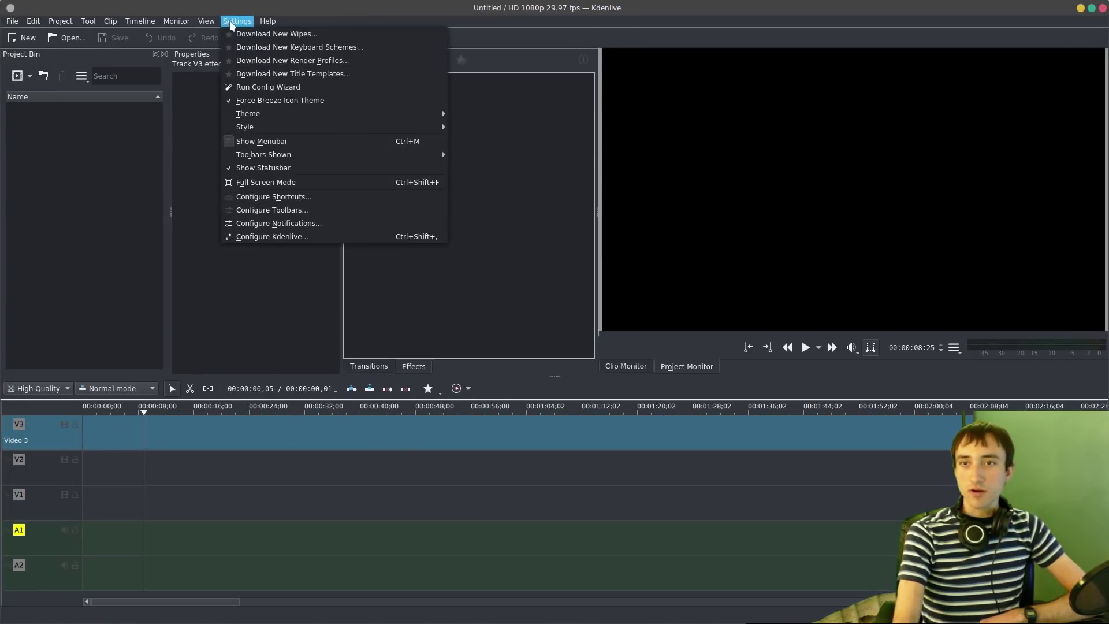
{"action": "mouse_move", "coordinate": [310, 113]}
{"action": "left_click", "coordinate": [479, 114]}
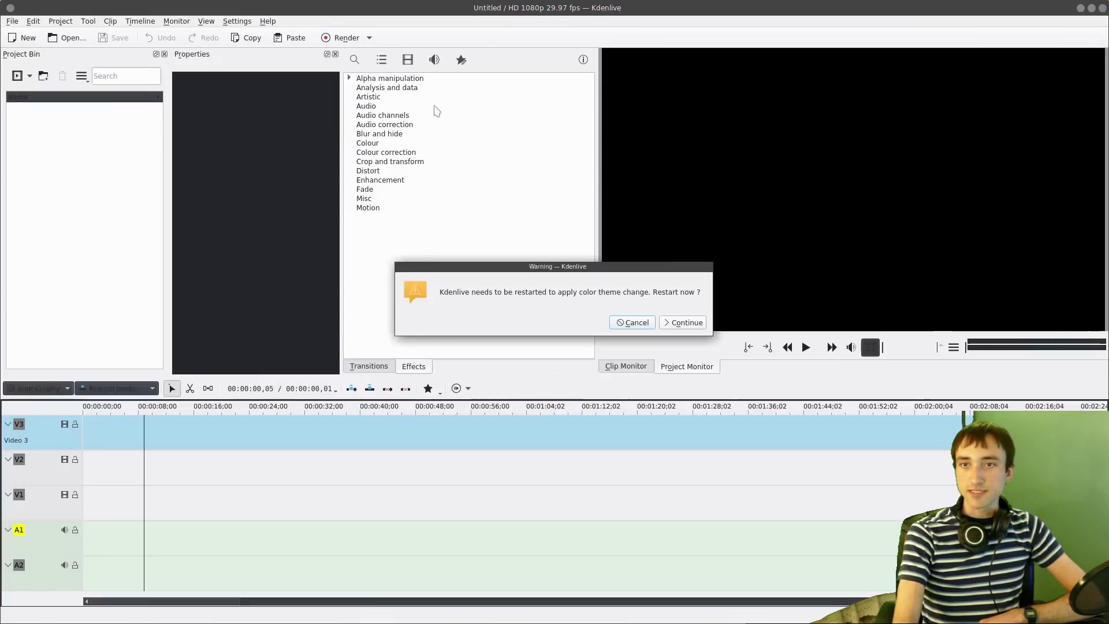
{"action": "left_click", "coordinate": [688, 324]}
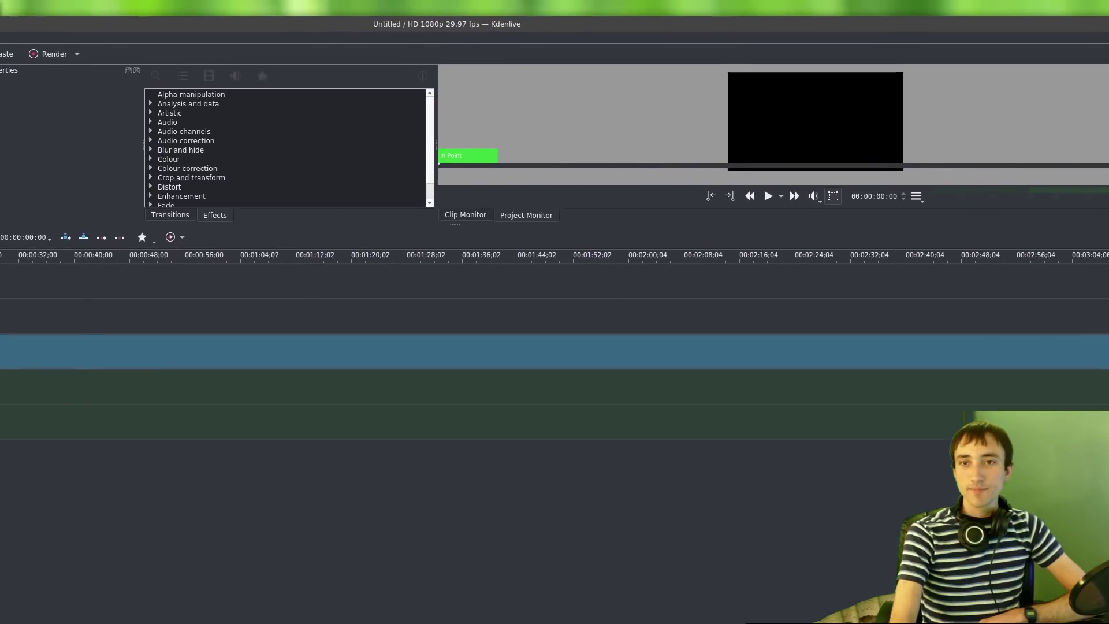
- Set the beta's widget style to Breeze, restart the program and maximize its window
{"action": "left_click", "coordinate": [235, 22]}
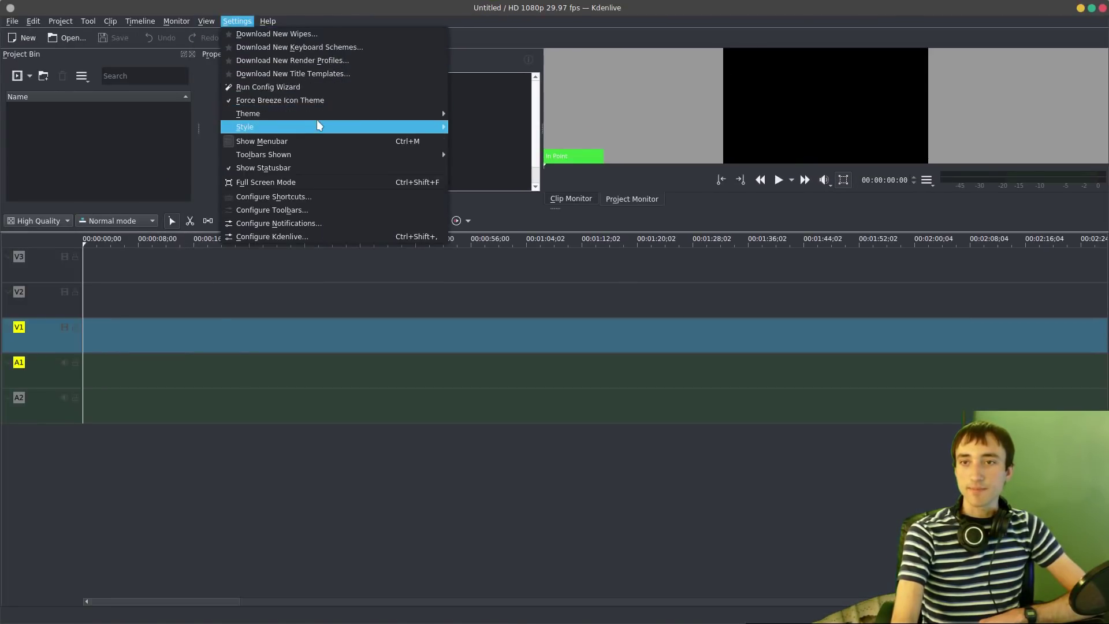
{"action": "mouse_move", "coordinate": [347, 113]}
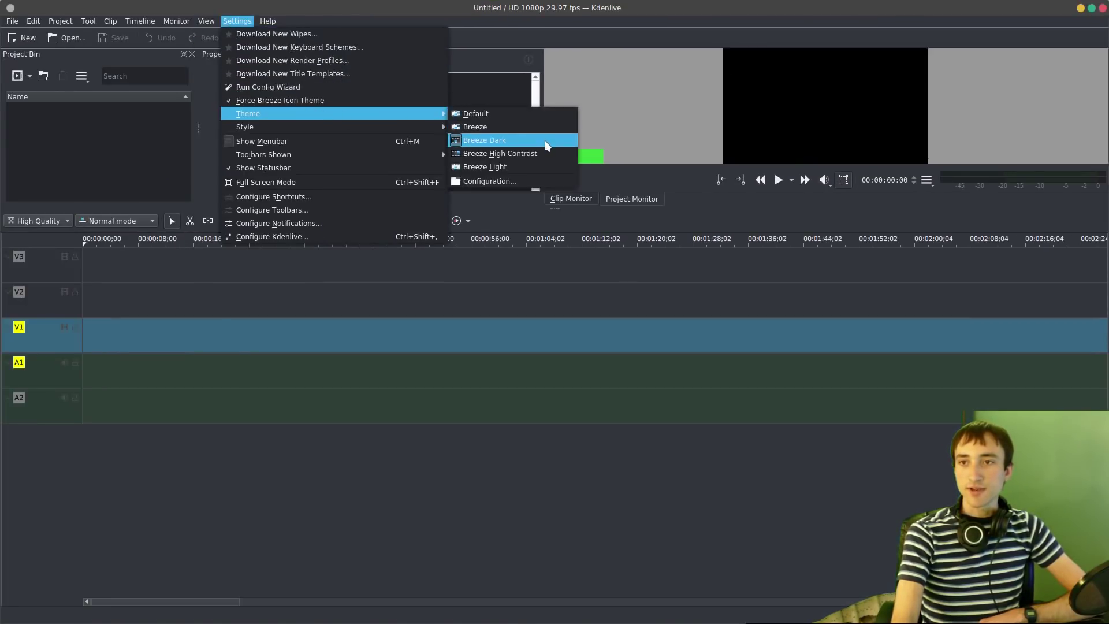
{"action": "mouse_move", "coordinate": [396, 128]}
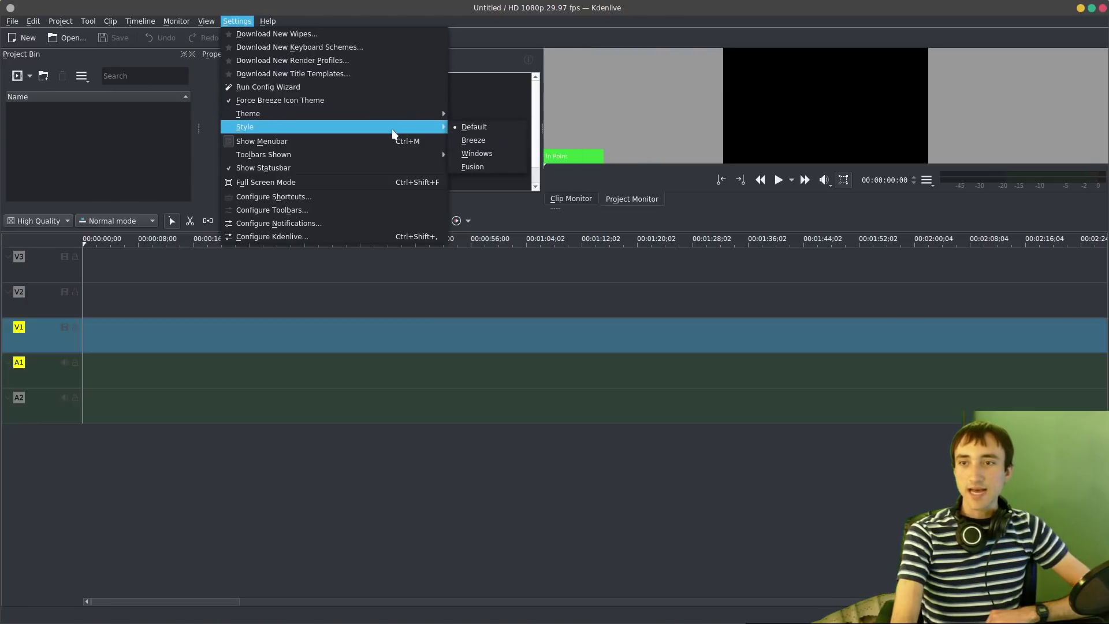
{"action": "left_click", "coordinate": [502, 142]}
{"action": "left_click", "coordinate": [681, 318]}
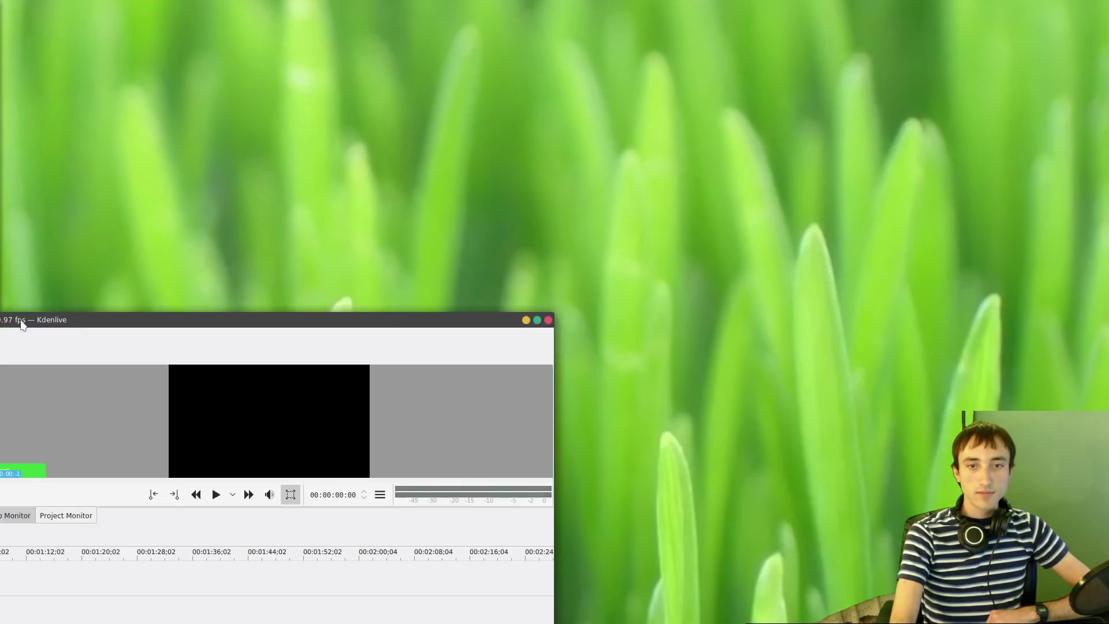
{"action": "left_click_drag", "start_coordinate": [22, 325], "coordinate": [1106, 5]}
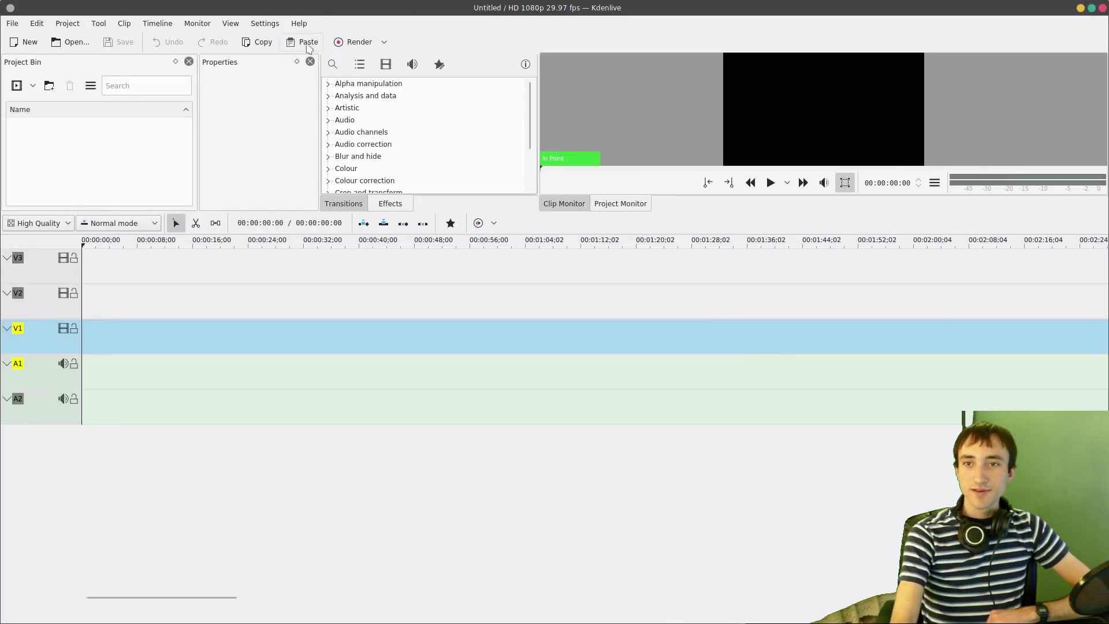
- Check the settings in the older edit.kdenlive window, set the beta's theme to Breeze Dark and restart it
{"action": "left_click", "coordinate": [265, 23]}
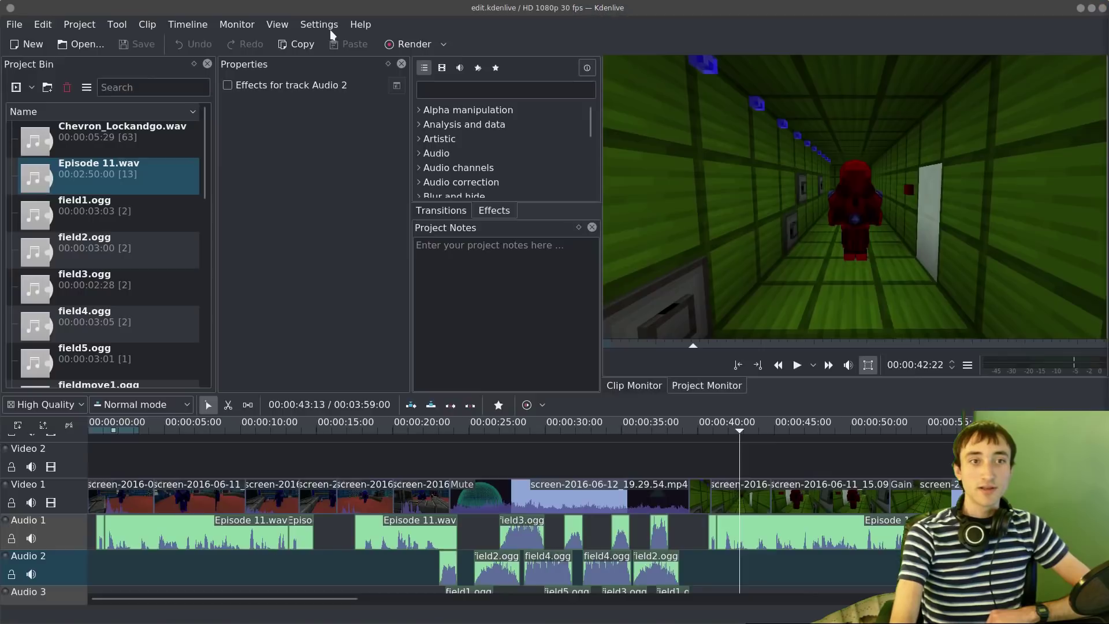
{"action": "left_click", "coordinate": [312, 24]}
{"action": "mouse_move", "coordinate": [348, 117]}
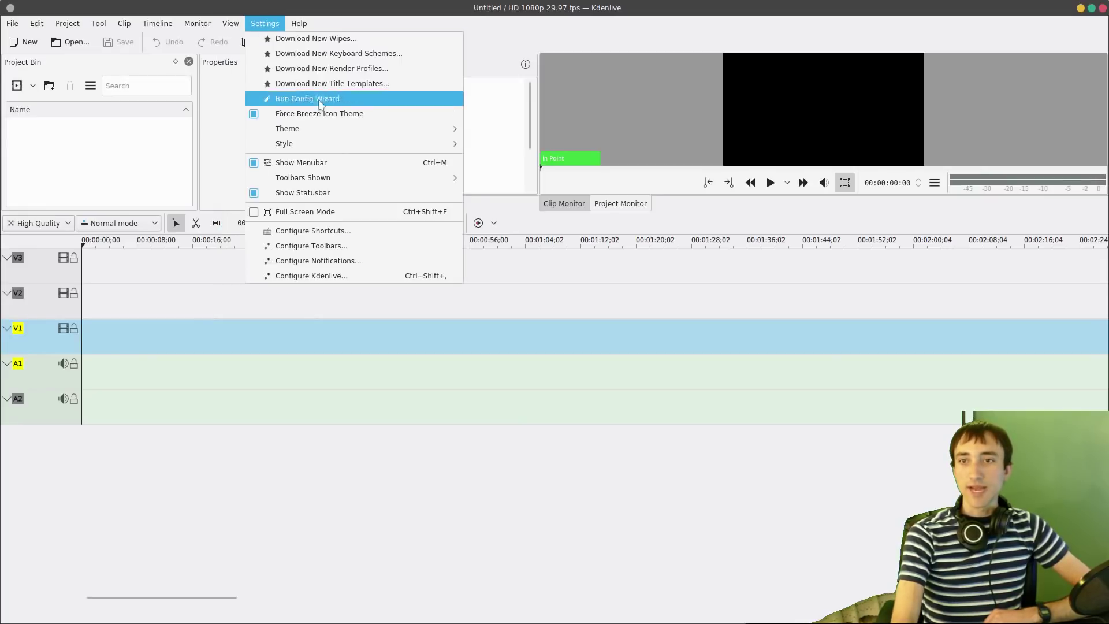
{"action": "mouse_move", "coordinate": [330, 132]}
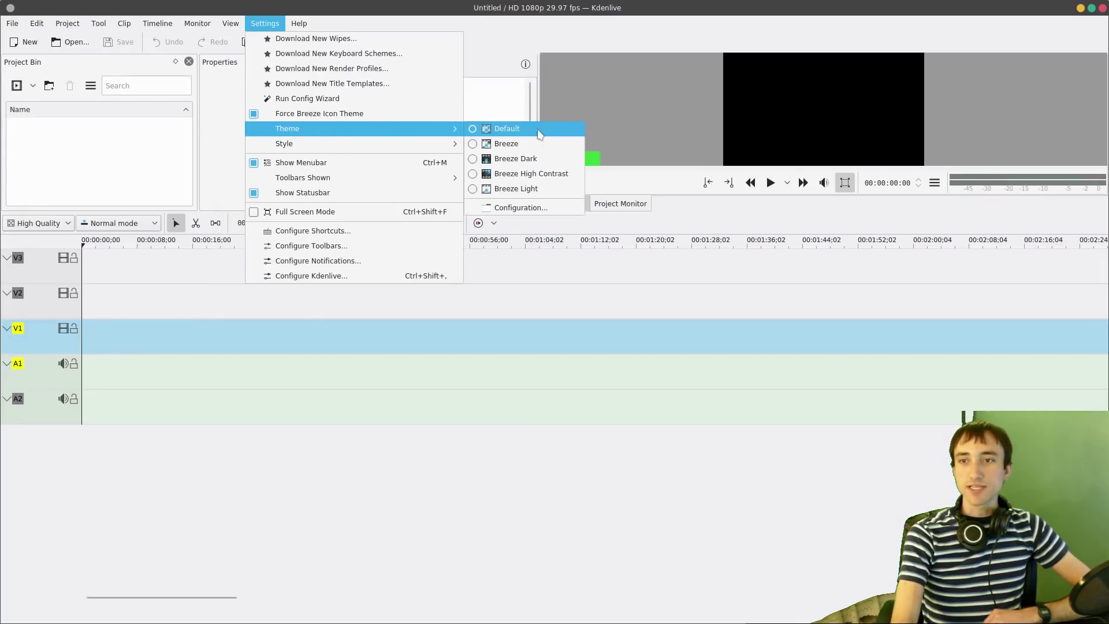
{"action": "left_click", "coordinate": [549, 159]}
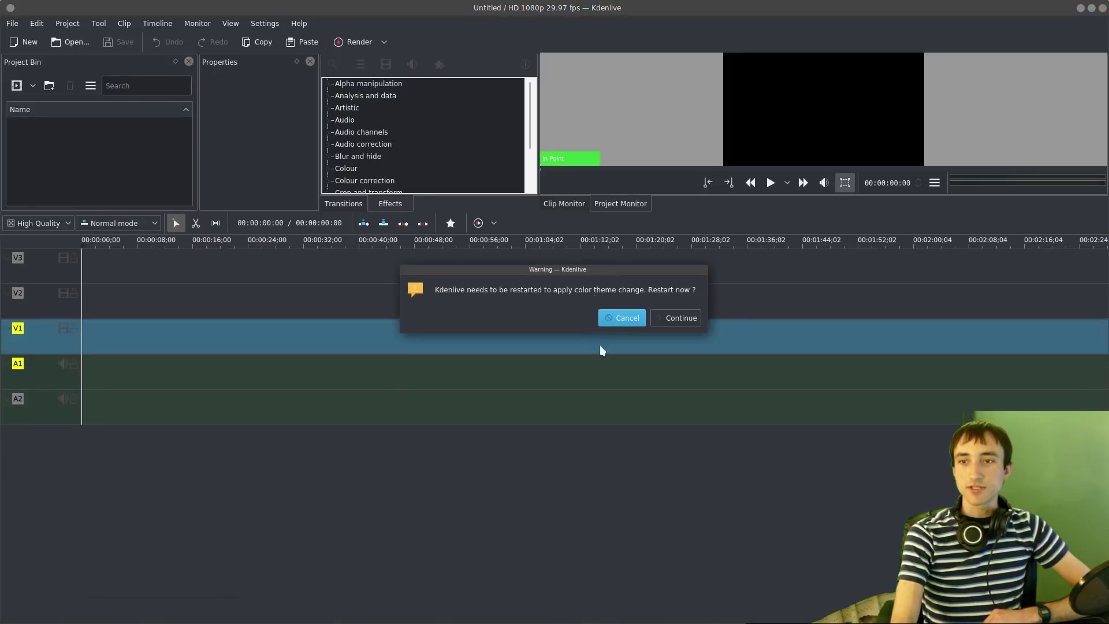
{"action": "left_click", "coordinate": [658, 320]}
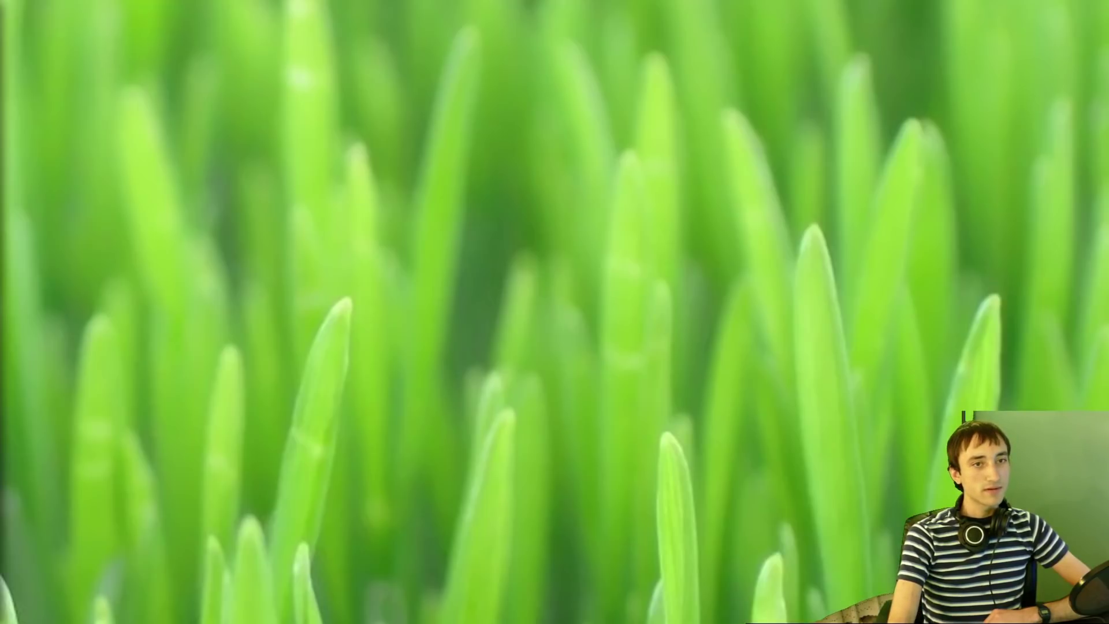
{"action": "left_click", "coordinate": [258, 18]}
{"action": "left_click", "coordinate": [263, 23]}
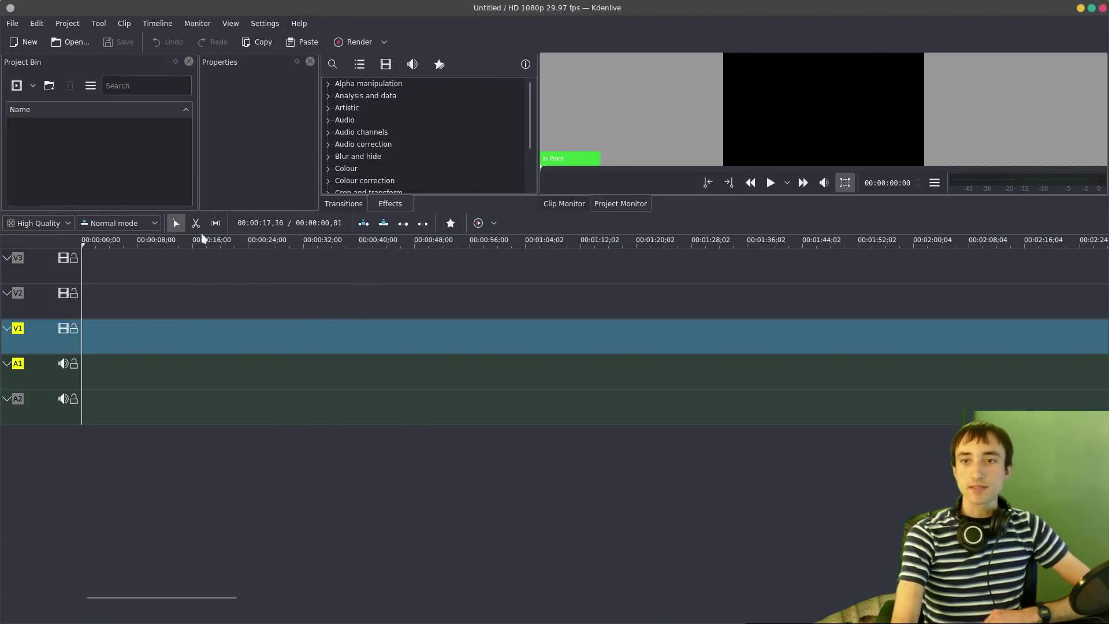
- Resize the layout: make the area above the timeline taller and widen the effects list and the Properties panel
{"action": "left_click_drag", "start_coordinate": [215, 212], "coordinate": [194, 398]}
{"action": "left_click_drag", "start_coordinate": [538, 279], "coordinate": [574, 275]}
{"action": "left_click_drag", "start_coordinate": [321, 282], "coordinate": [361, 279]}
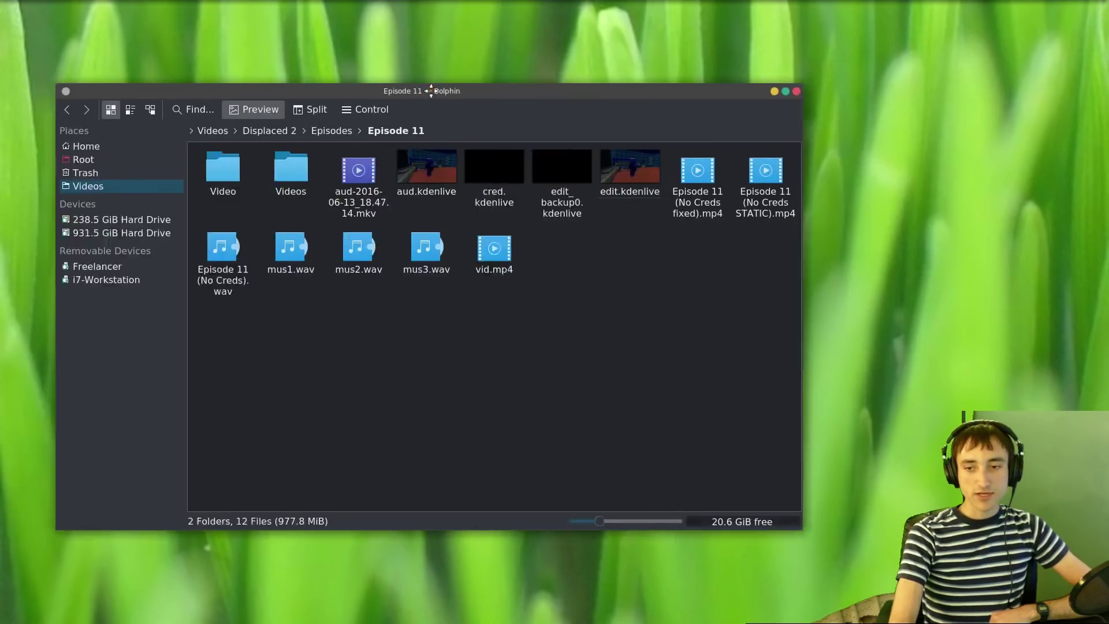
- In the Dolphin file manager, move the window higher and open the Video folder inside Episode 11
{"action": "left_click_drag", "start_coordinate": [409, 88], "coordinate": [443, 50]}
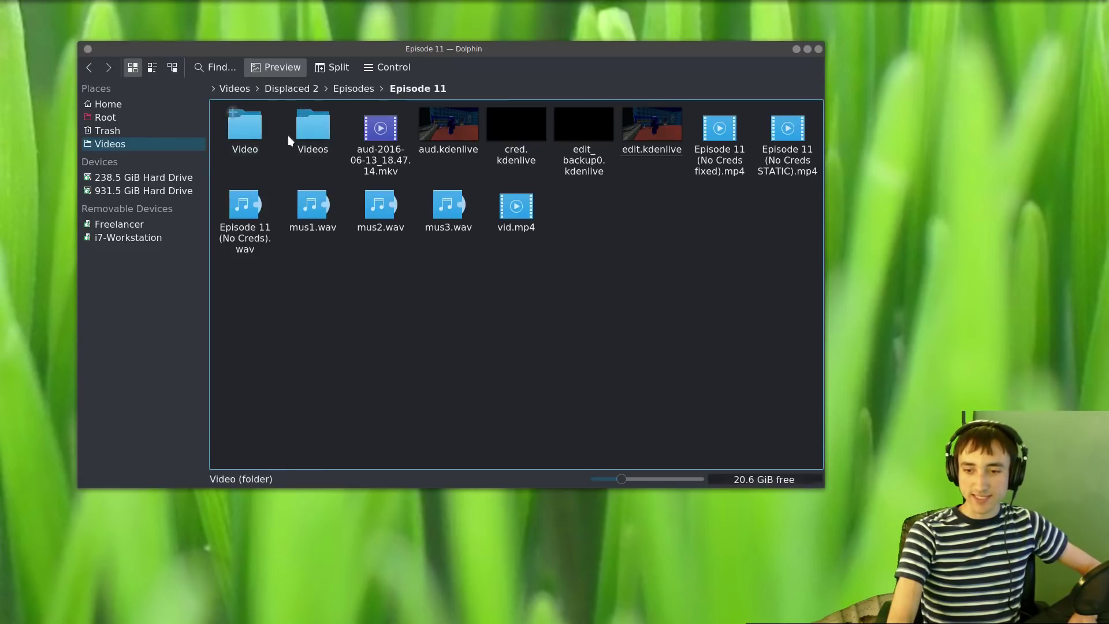
{"action": "left_click", "coordinate": [245, 135]}
{"action": "left_click", "coordinate": [312, 151]}
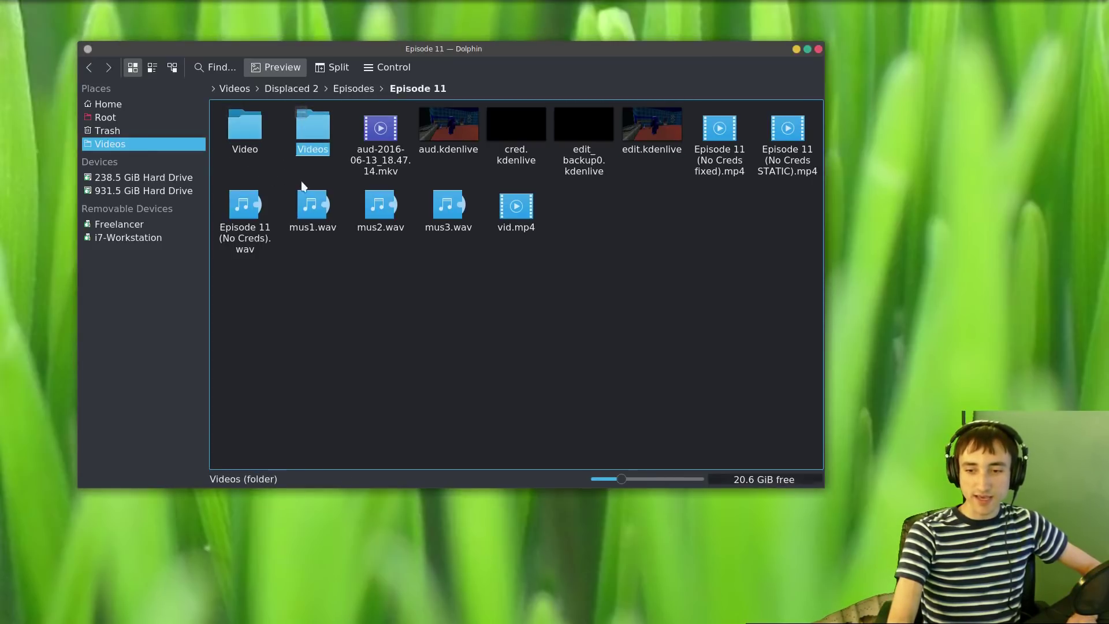
{"action": "double_click", "coordinate": [252, 141]}
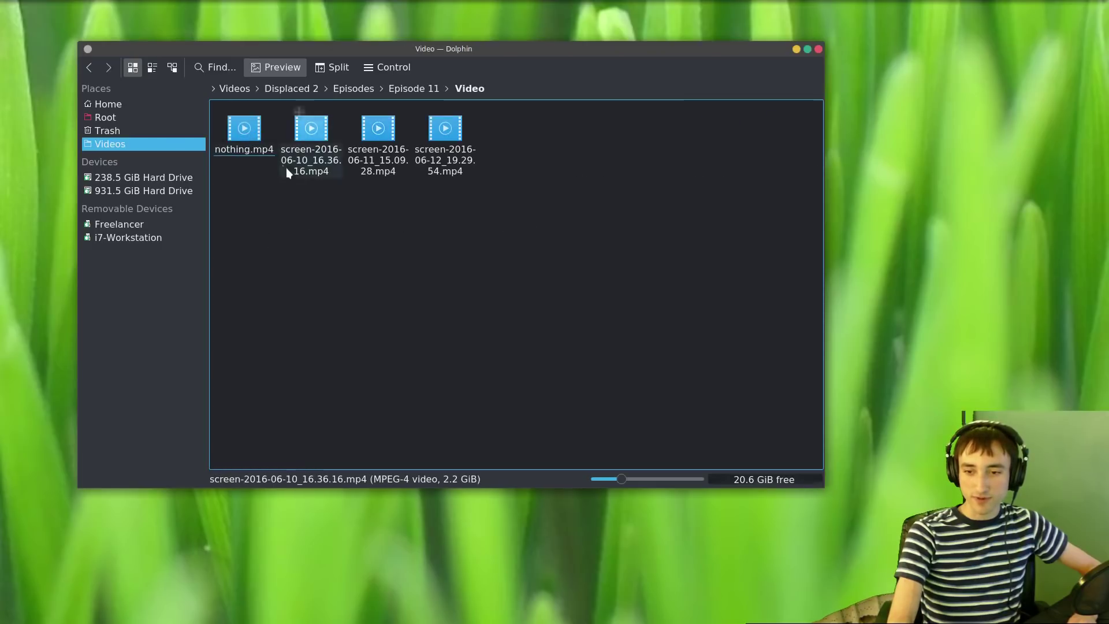
- Play nothing.mp4, skim through it to 00:00:53 and close the player
{"action": "double_click", "coordinate": [258, 151]}
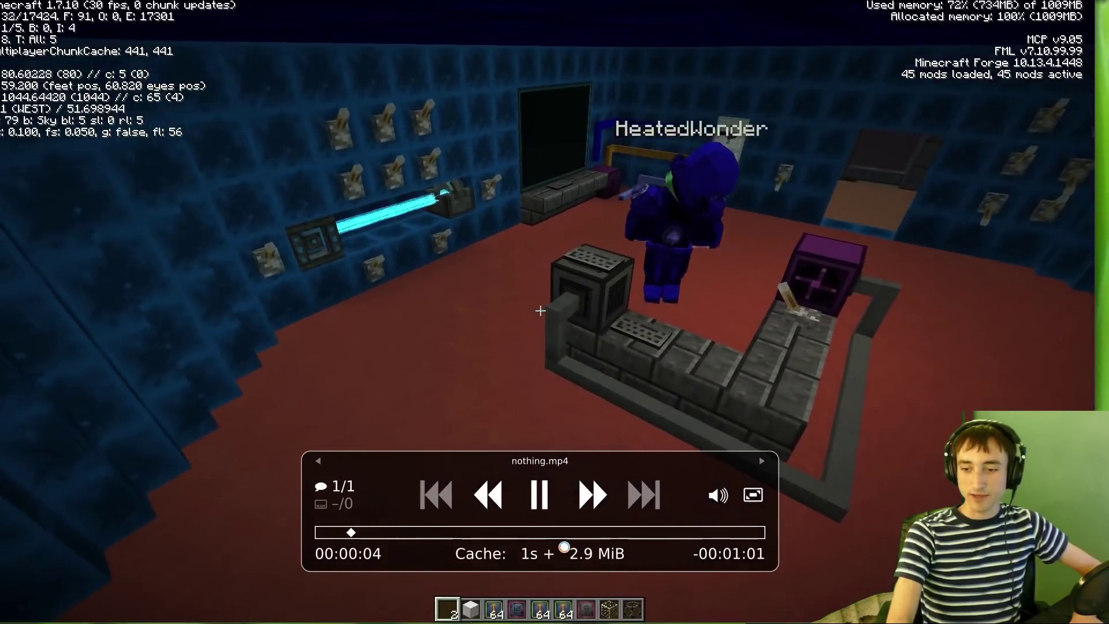
{"action": "left_click", "coordinate": [544, 532]}
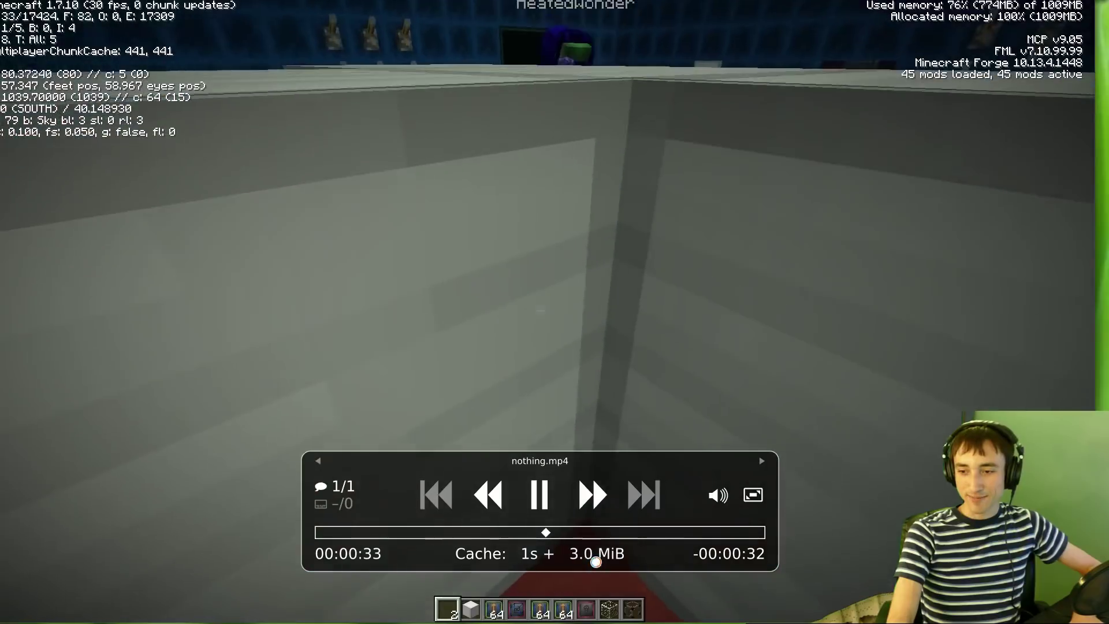
{"action": "left_click", "coordinate": [678, 531]}
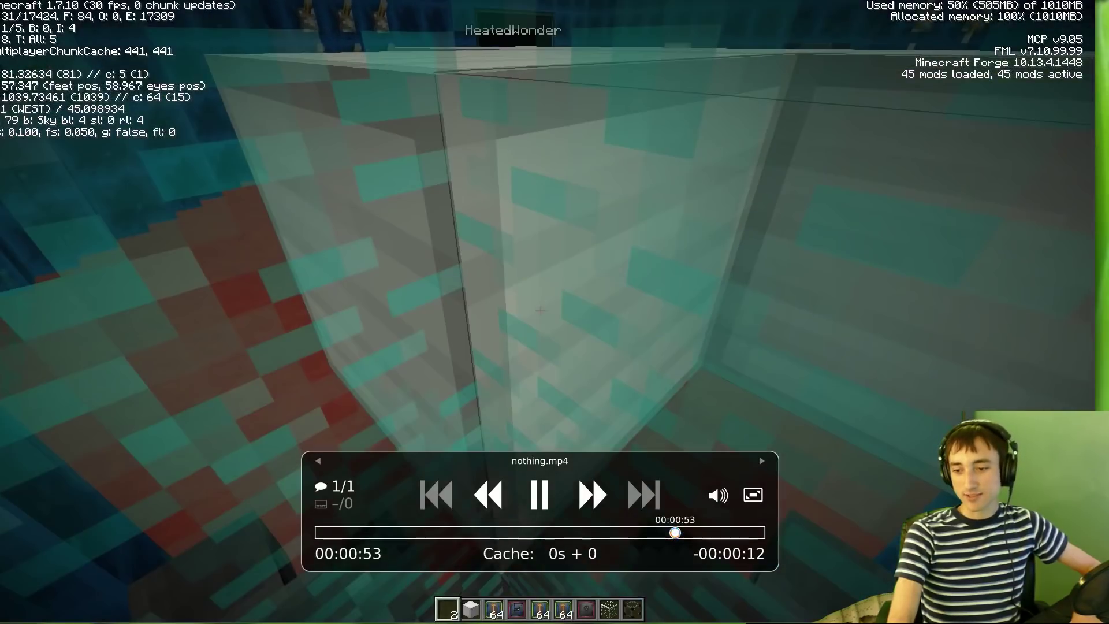
{"action": "key", "text": "q"}
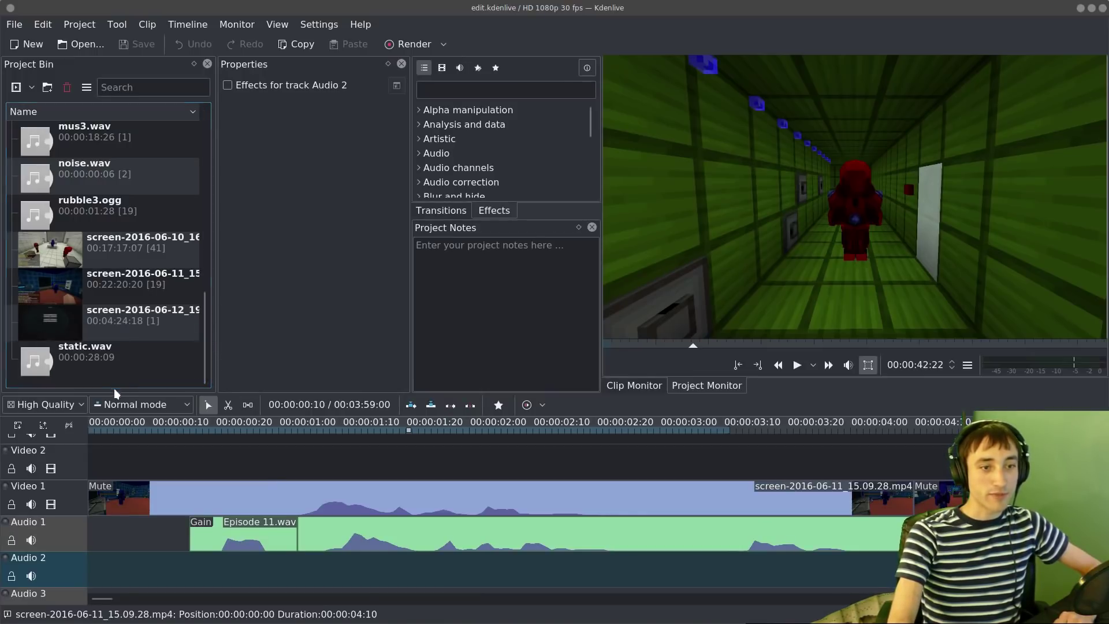
- Widen edit.kdenlive's project bin to read its clip names, and add the three screen-2016-06 MP4 clips to the beta's project bin
{"action": "left_click_drag", "start_coordinate": [214, 317], "coordinate": [293, 289]}
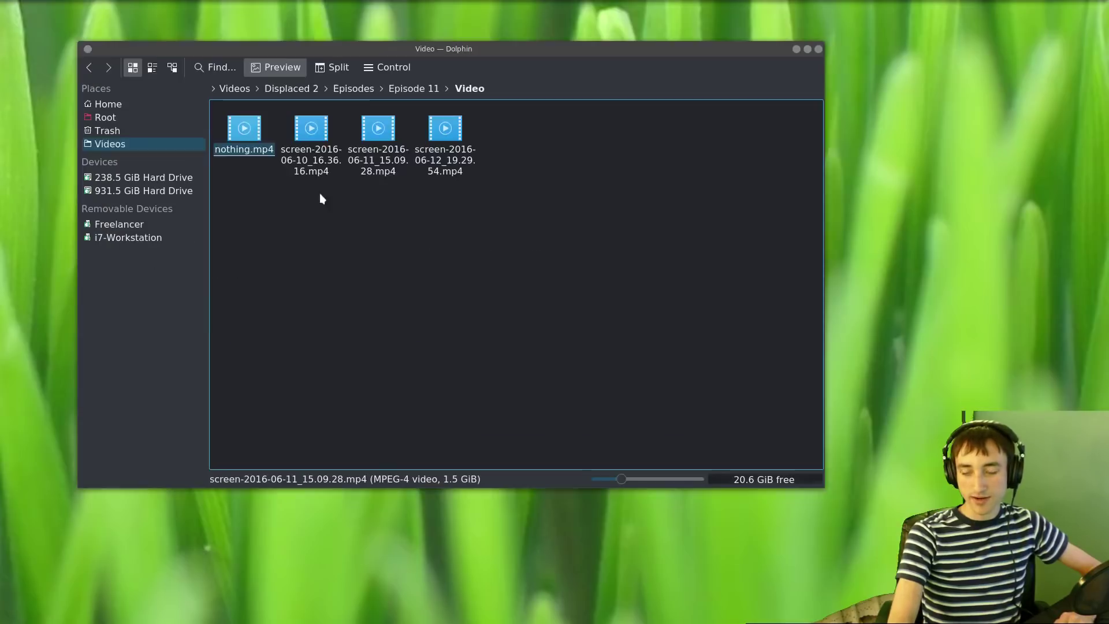
{"action": "left_click_drag", "start_coordinate": [320, 193], "coordinate": [457, 149]}
{"action": "left_click_drag", "start_coordinate": [306, 124], "coordinate": [67, 274]}
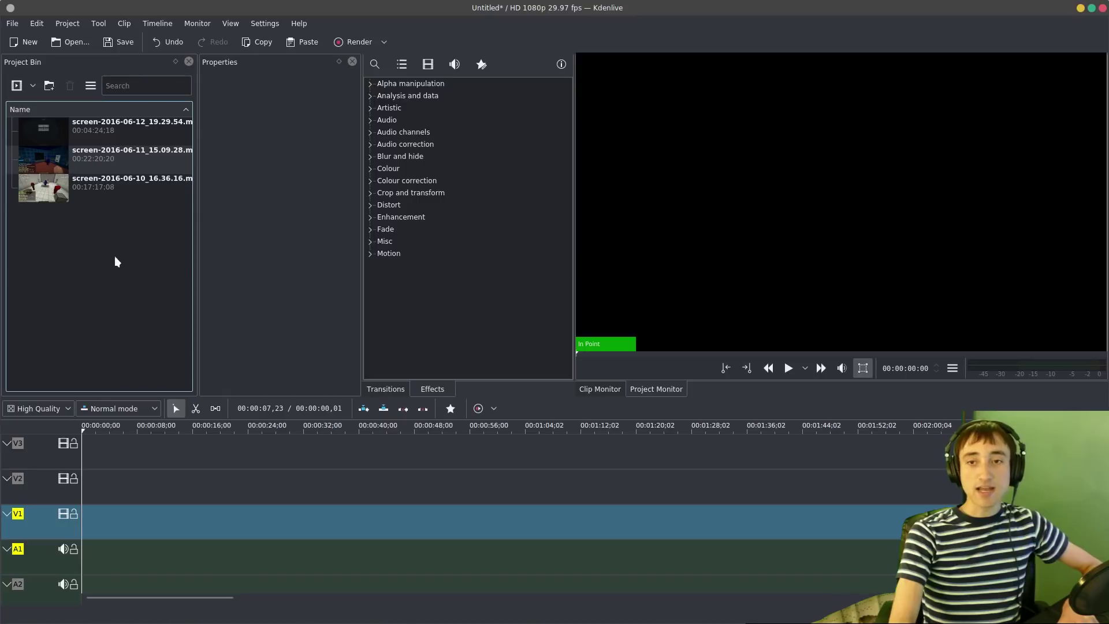
- Test zooming the clip thumbnails in and out in the beta's project bin
{"action": "scroll", "coordinate": [129, 229], "scroll_direction": "up", "scroll_amount": 2}
{"action": "scroll", "coordinate": [131, 226], "scroll_direction": "down", "scroll_amount": 2}
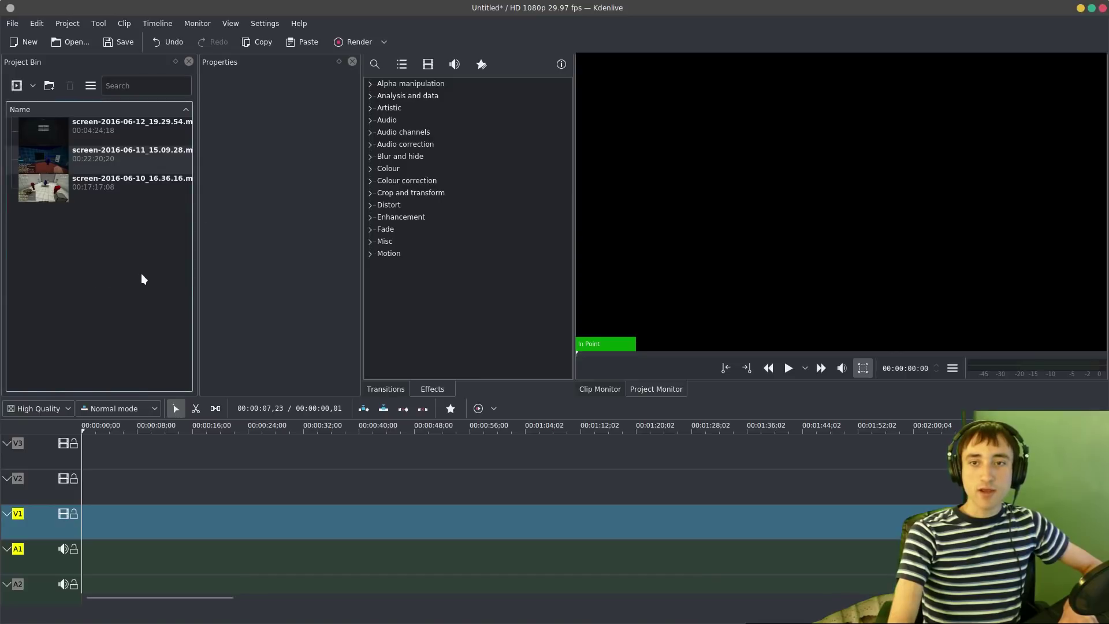
{"action": "scroll", "coordinate": [125, 266], "scroll_direction": "up", "scroll_amount": 1}
{"action": "scroll", "coordinate": [125, 265], "scroll_direction": "down", "scroll_amount": 1}
{"action": "scroll", "coordinate": [126, 265], "scroll_direction": "up", "scroll_amount": 2}
{"action": "scroll", "coordinate": [126, 265], "scroll_direction": "down", "scroll_amount": 2}
{"action": "scroll", "coordinate": [126, 262], "scroll_direction": "down", "scroll_amount": 1}
{"action": "scroll", "coordinate": [125, 261], "scroll_direction": "up", "scroll_amount": 1}
{"action": "scroll", "coordinate": [125, 261], "scroll_direction": "up", "scroll_amount": 2}
{"action": "scroll", "coordinate": [125, 261], "scroll_direction": "down", "scroll_amount": 2}
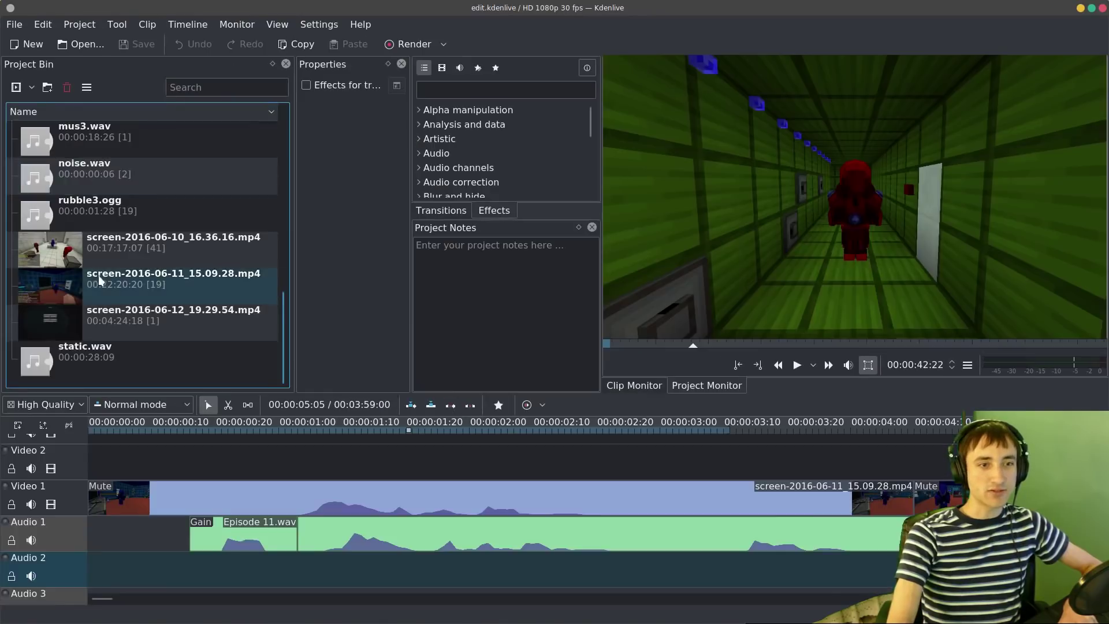
- Try the thumbnail zoom in edit.kdenlive's project bin for comparison, and enlarge the clip thumbnails in the beta's project bin
{"action": "scroll", "coordinate": [110, 260], "scroll_direction": "up", "scroll_amount": 1}
{"action": "scroll", "coordinate": [112, 256], "scroll_direction": "down", "scroll_amount": 1}
{"action": "scroll", "coordinate": [112, 255], "scroll_direction": "up", "scroll_amount": 1}
{"action": "scroll", "coordinate": [112, 255], "scroll_direction": "down", "scroll_amount": 1}
{"action": "scroll", "coordinate": [112, 256], "scroll_direction": "down", "scroll_amount": 2}
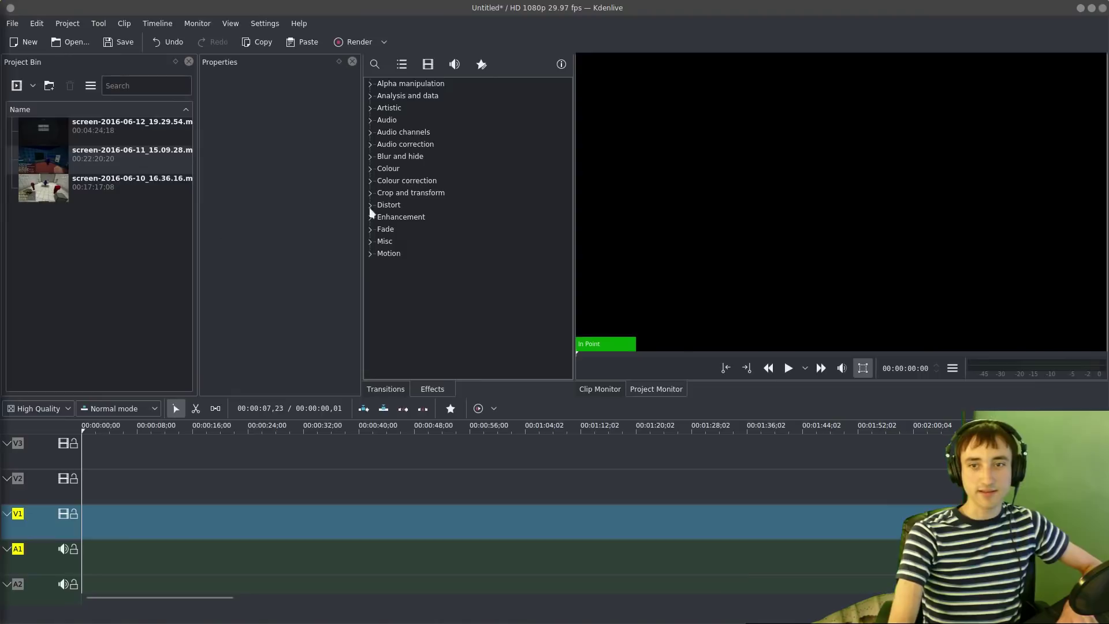
{"action": "scroll", "coordinate": [145, 272], "scroll_direction": "up", "scroll_amount": 1}
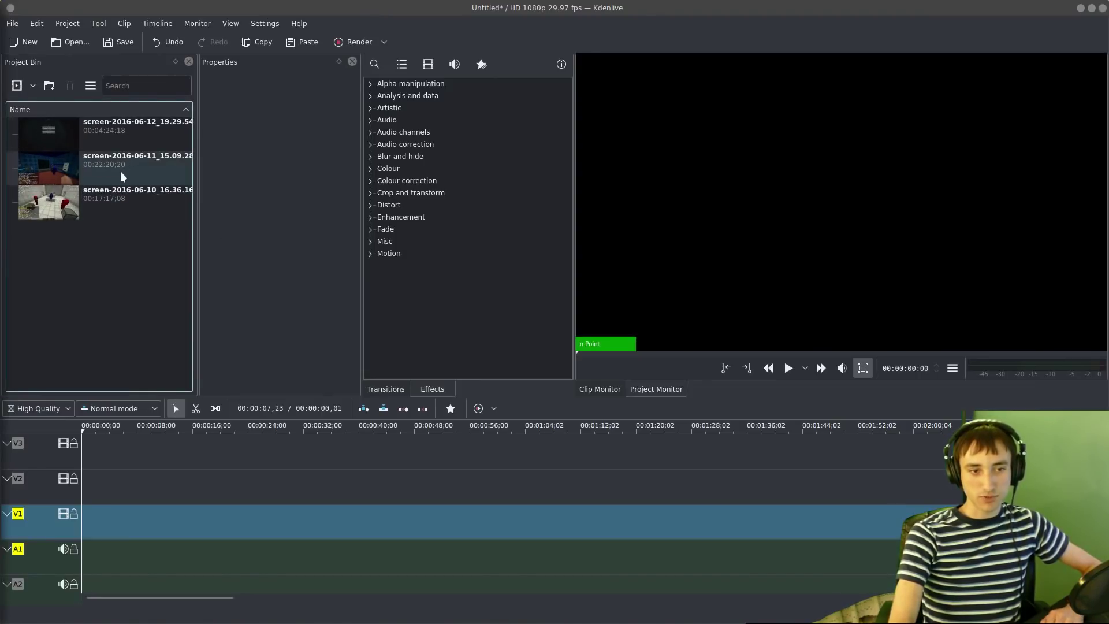
{"action": "scroll", "coordinate": [120, 171], "scroll_direction": "up", "scroll_amount": 1}
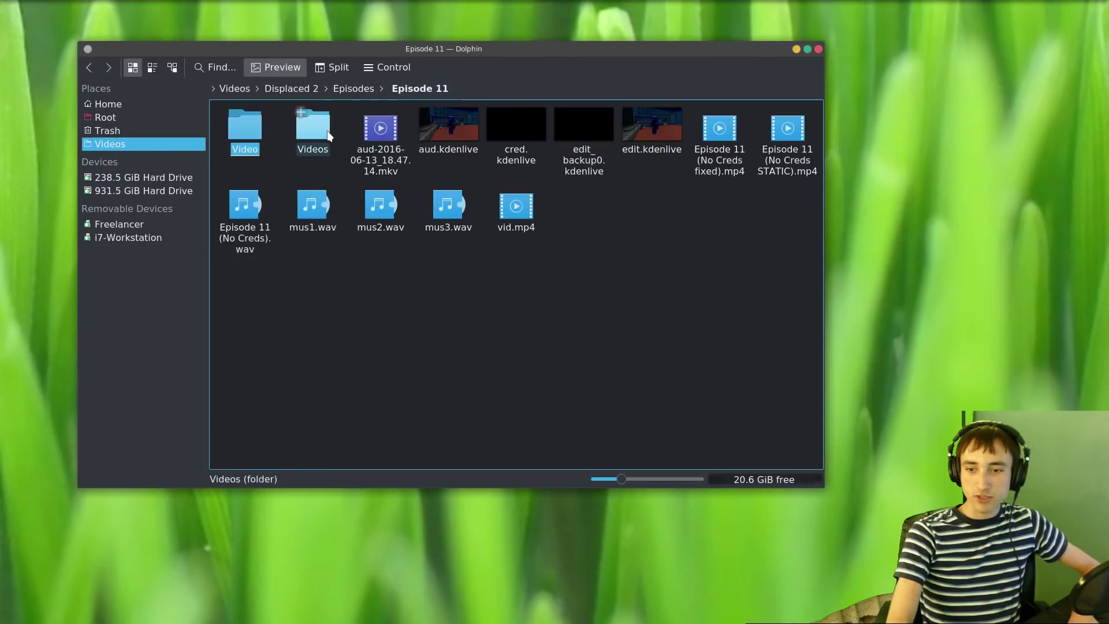
- In Dolphin, browse Episode 11's nested Videos folder down to its inner Episode 11 folder and go back up to Videos
{"action": "left_click", "coordinate": [314, 130]}
{"action": "left_click", "coordinate": [247, 141]}
{"action": "left_click", "coordinate": [235, 145]}
{"action": "left_click", "coordinate": [247, 147]}
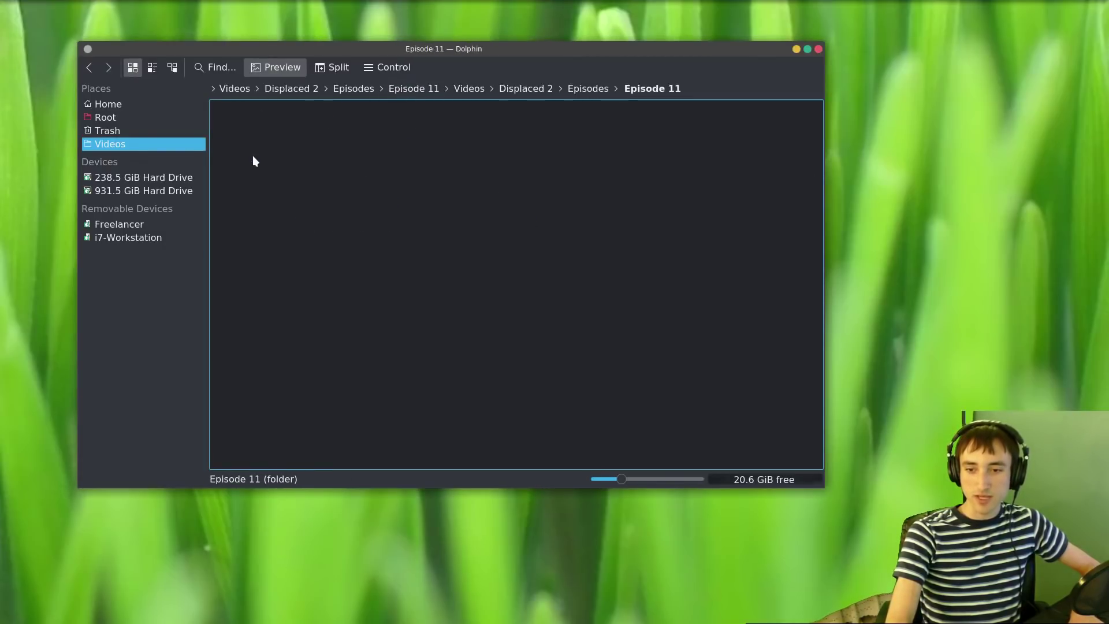
{"action": "left_click", "coordinate": [583, 93]}
{"action": "left_click", "coordinate": [539, 91]}
{"action": "left_click", "coordinate": [460, 90]}
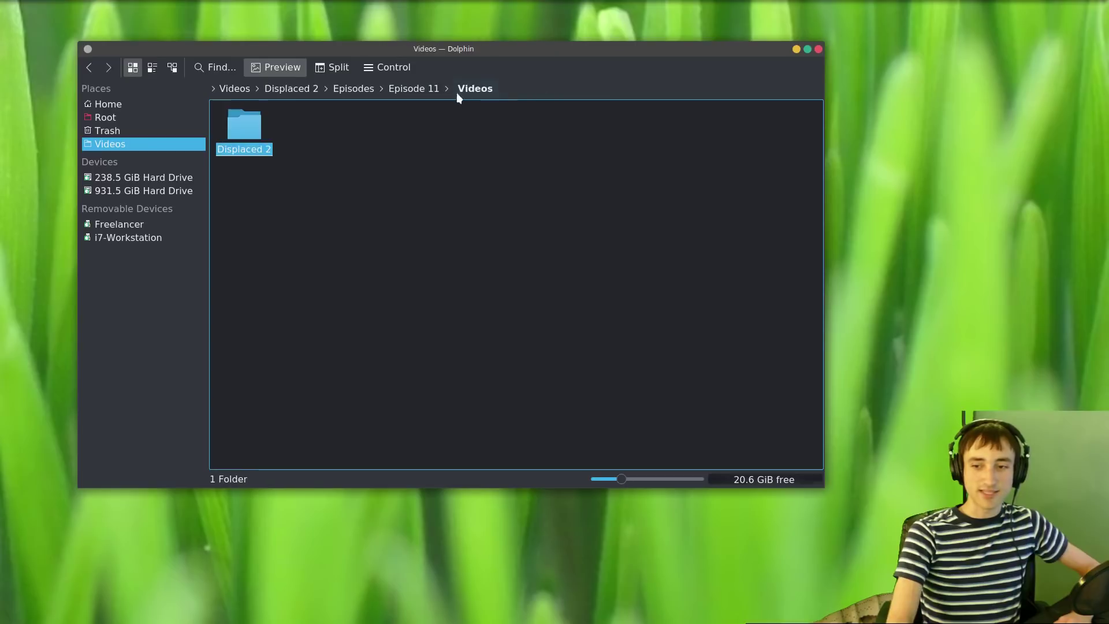
- Return to Displaced 2's Episode 11 folder in Dolphin and move its nested Videos folder to the Trash
{"action": "left_click", "coordinate": [420, 90]}
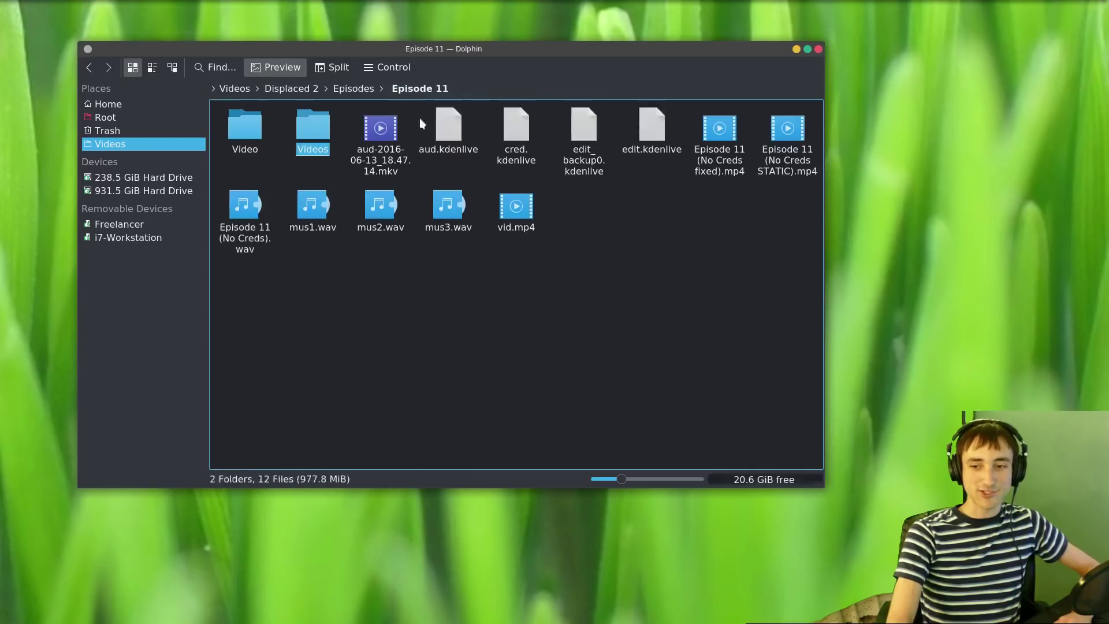
{"action": "right_click", "coordinate": [312, 134]}
{"action": "left_click", "coordinate": [342, 271]}
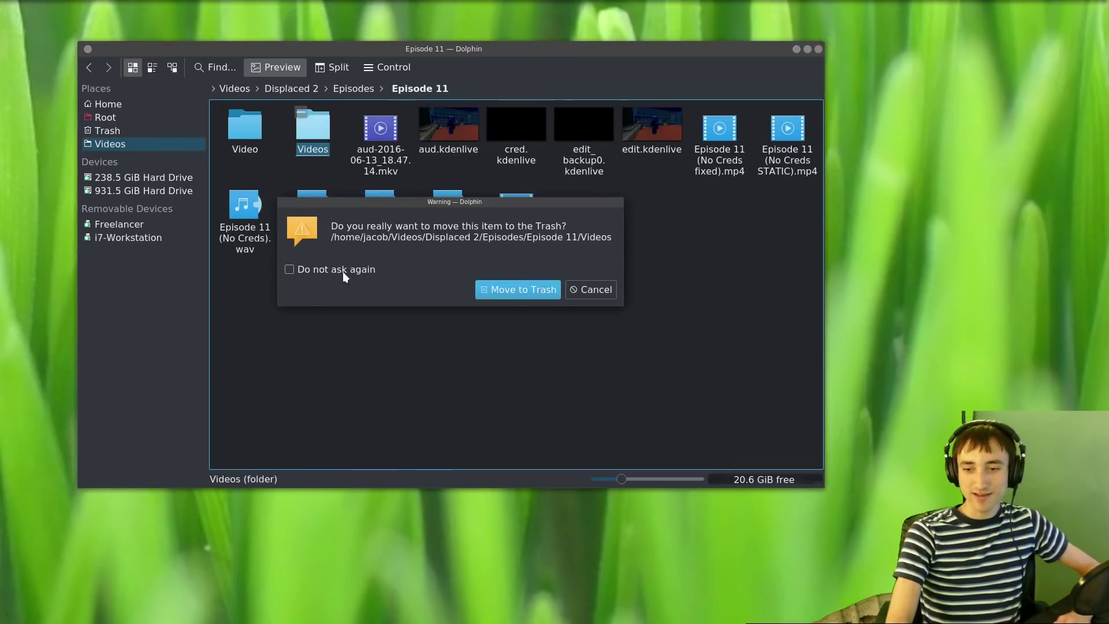
{"action": "left_click", "coordinate": [538, 290]}
- Empty Dolphin's Trash
{"action": "right_click", "coordinate": [151, 128]}
{"action": "key", "text": "Escape"}
{"action": "right_click", "coordinate": [133, 132]}
{"action": "left_click", "coordinate": [173, 137]}
{"action": "left_click", "coordinate": [523, 287]}
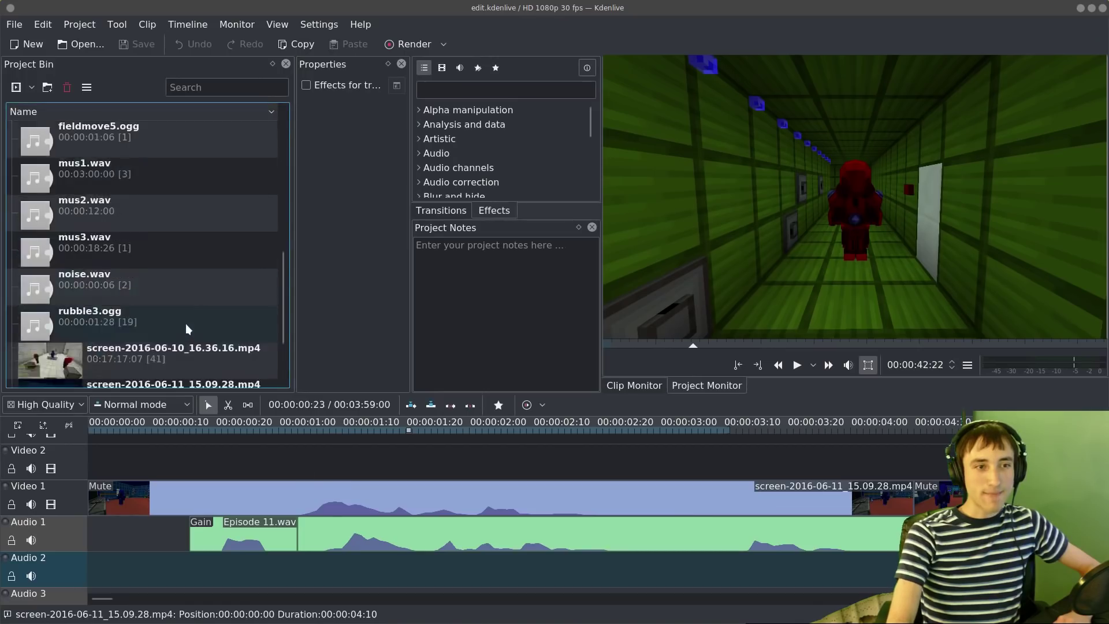
- Add Episode 11.wav from Displaced 2's Lines folder to the beta's project bin and select it there
{"action": "scroll", "coordinate": [185, 323], "scroll_direction": "up", "scroll_amount": 4}
{"action": "scroll", "coordinate": [171, 178], "scroll_direction": "down", "scroll_amount": 1}
{"action": "scroll", "coordinate": [171, 180], "scroll_direction": "up", "scroll_amount": 1}
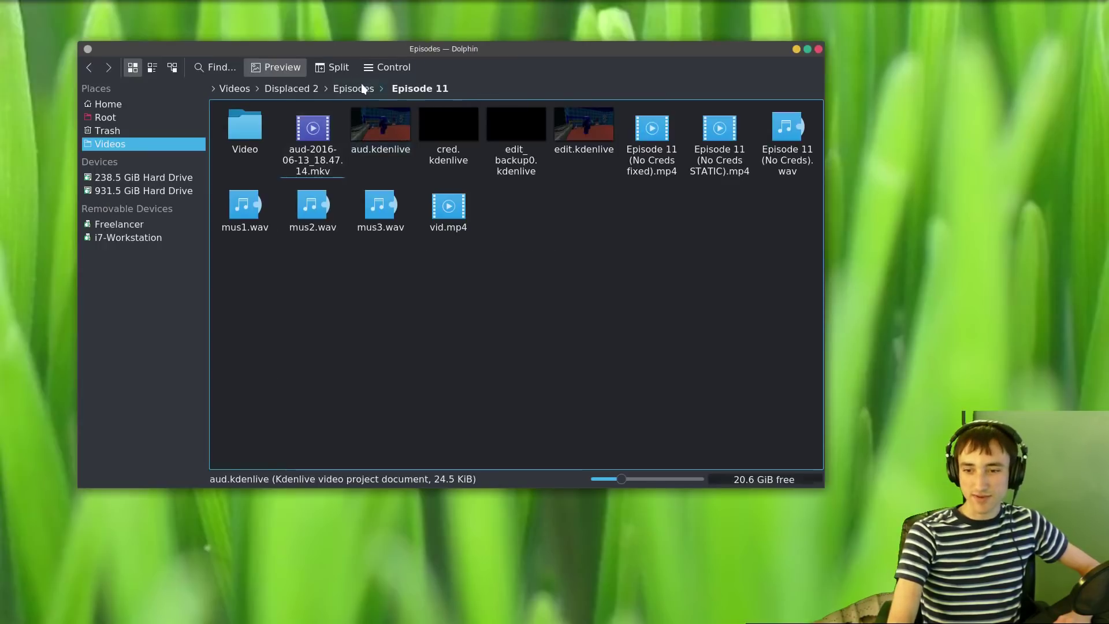
{"action": "left_click", "coordinate": [360, 88]}
{"action": "left_click", "coordinate": [299, 89]}
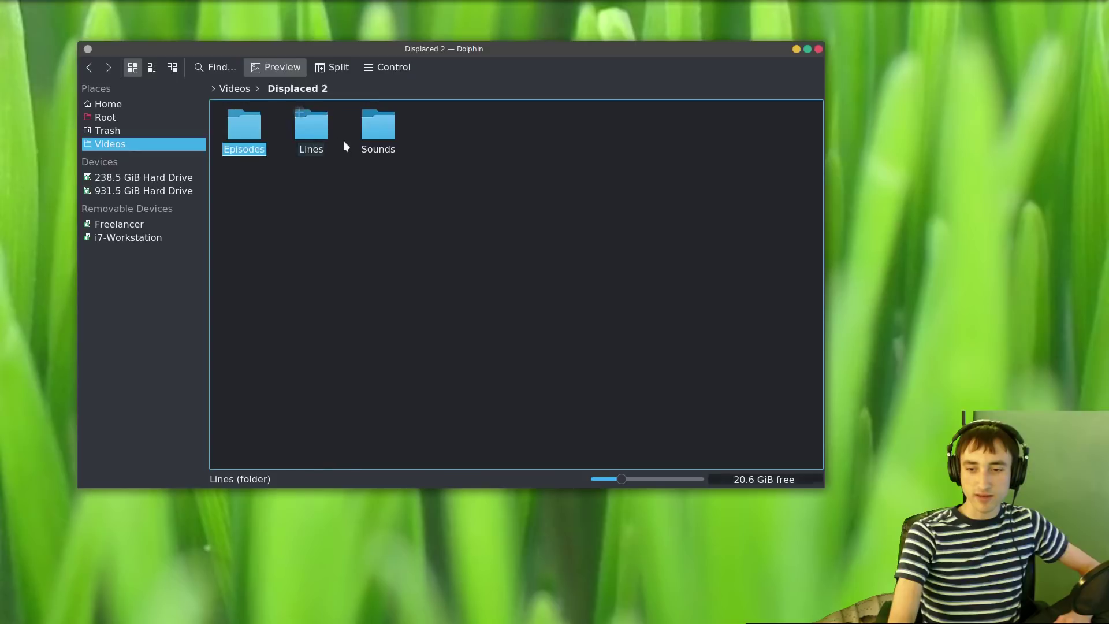
{"action": "left_click", "coordinate": [322, 146]}
{"action": "left_click", "coordinate": [247, 142]}
{"action": "left_click_drag", "start_coordinate": [250, 157], "coordinate": [81, 323]}
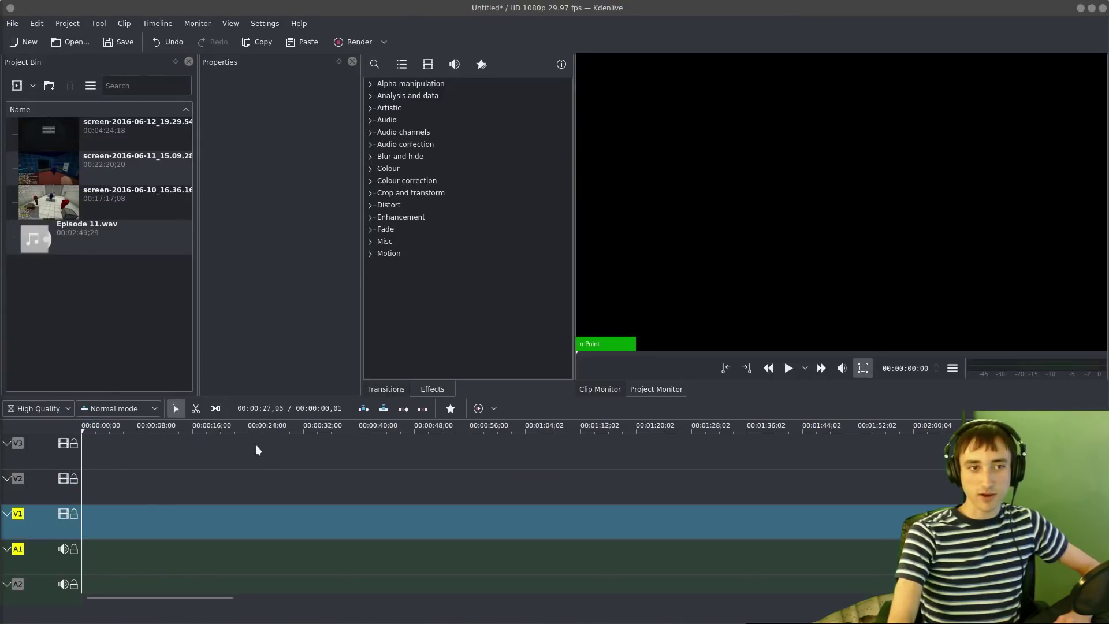
{"action": "mouse_move", "coordinate": [87, 231]}
{"action": "left_mouse_down"}
{"action": "mouse_move", "coordinate": [196, 491]}
{"action": "mouse_move", "coordinate": [192, 540]}
{"action": "mouse_move", "coordinate": [82, 234]}
{"action": "mouse_move", "coordinate": [79, 250]}
{"action": "left_mouse_up"}
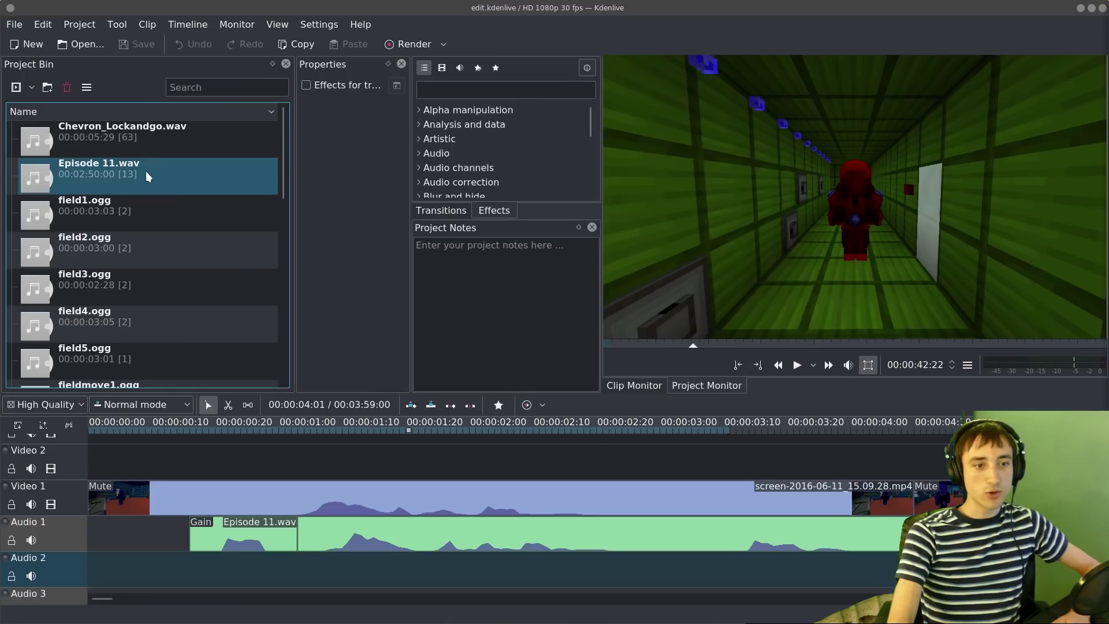
- In edit.kdenlive, try placing another copy of Episode 11.wav on Audio 1 beyond the existing clips, and undo the placement
{"action": "left_click_drag", "start_coordinate": [145, 171], "coordinate": [146, 531]}
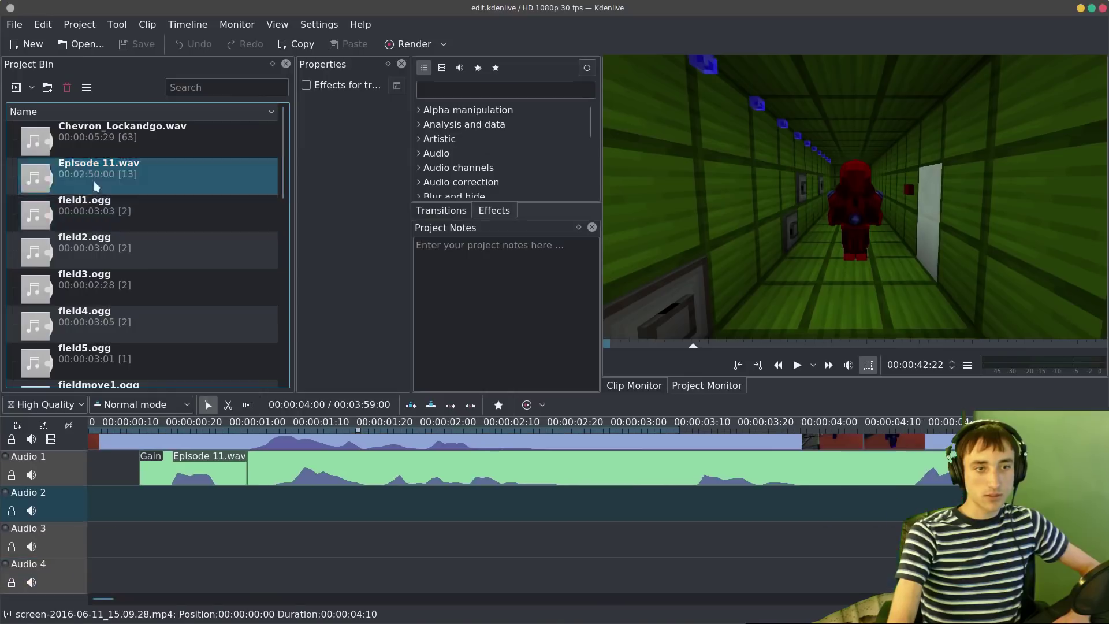
{"action": "left_click_drag", "start_coordinate": [97, 186], "coordinate": [124, 571]}
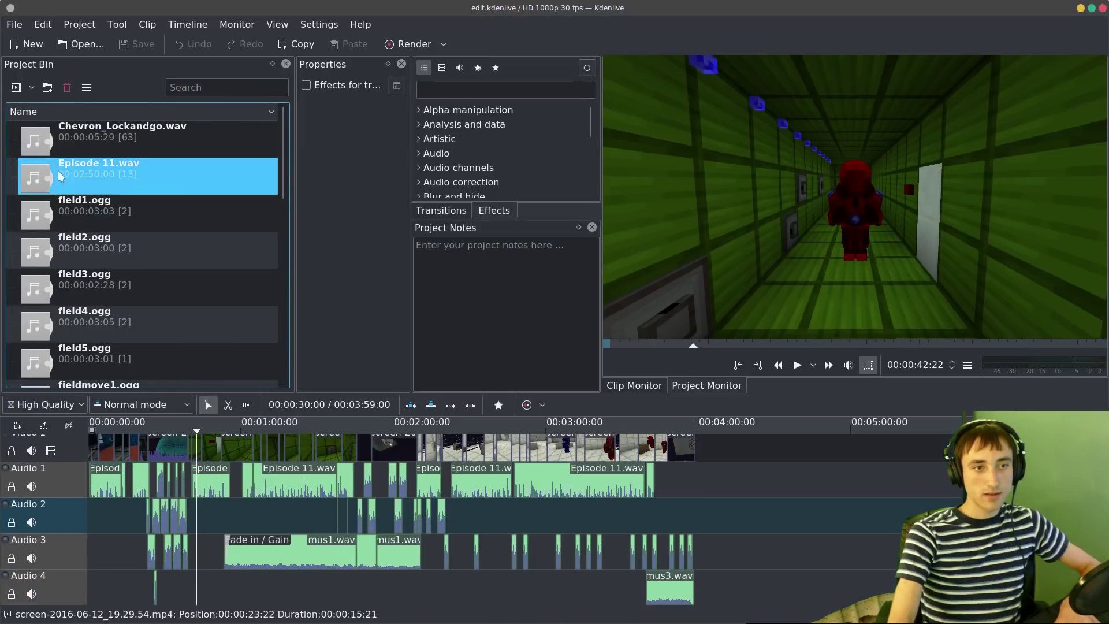
{"action": "left_click_drag", "start_coordinate": [92, 176], "coordinate": [757, 486]}
{"action": "scroll", "coordinate": [780, 498], "scroll_direction": "up", "scroll_amount": 5}
{"action": "left_click_drag", "start_coordinate": [658, 491], "coordinate": [845, 491]}
{"action": "left_click_drag", "start_coordinate": [296, 512], "coordinate": [425, 565]}
{"action": "key", "text": "ctrl+z"}
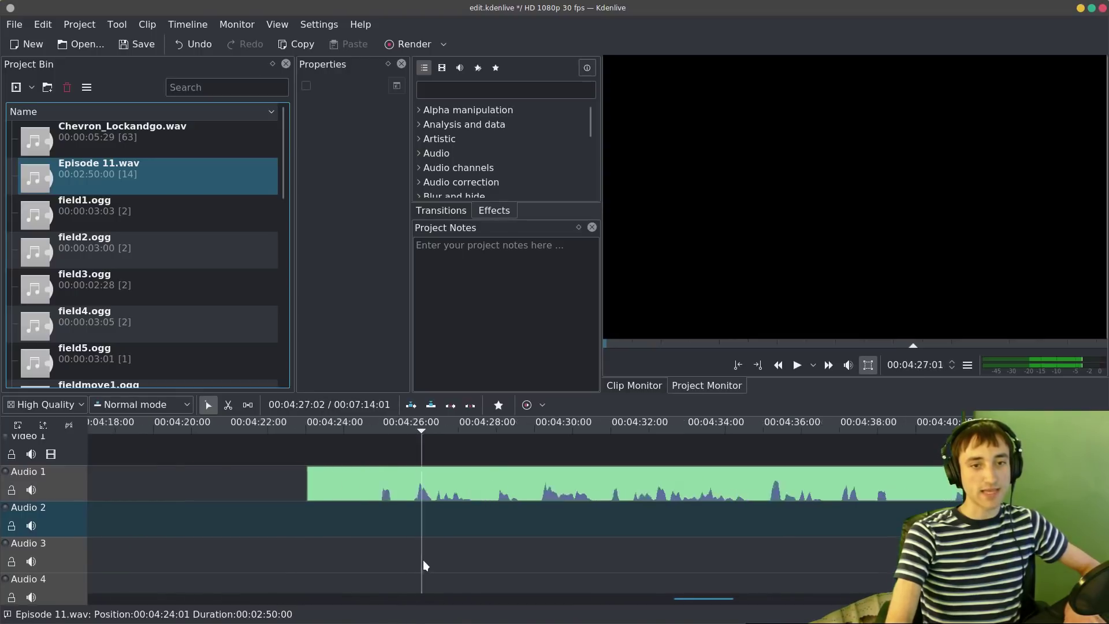
{"action": "scroll", "coordinate": [851, 523], "scroll_direction": "down", "scroll_amount": 5}
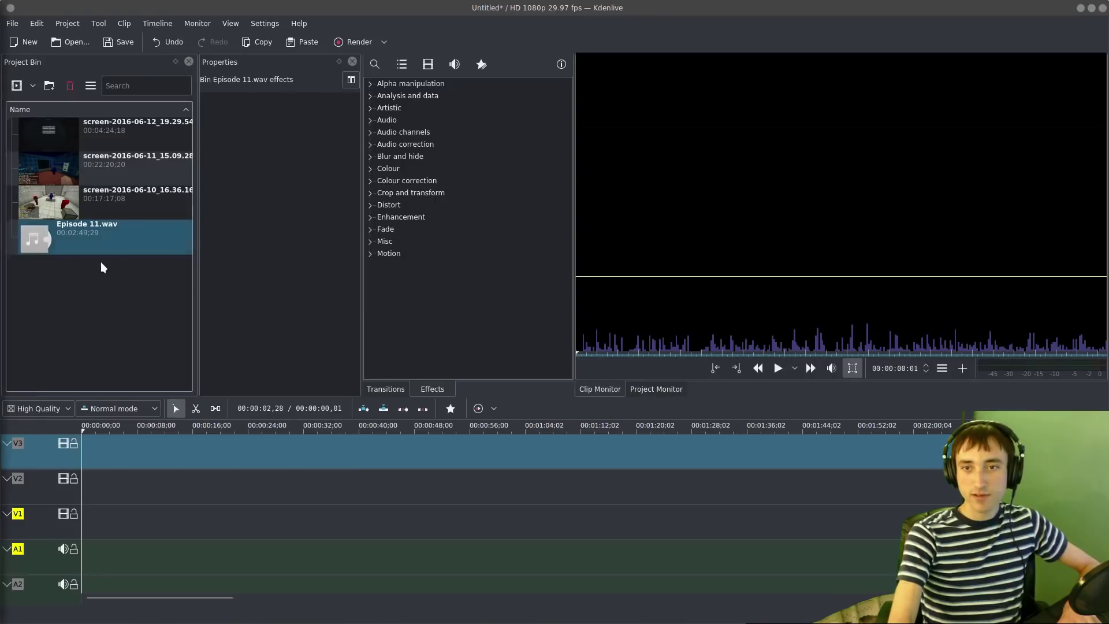
- In the beta, place Episode 11.wav from the project bin on audio track A1
{"action": "left_click_drag", "start_coordinate": [101, 262], "coordinate": [121, 554]}
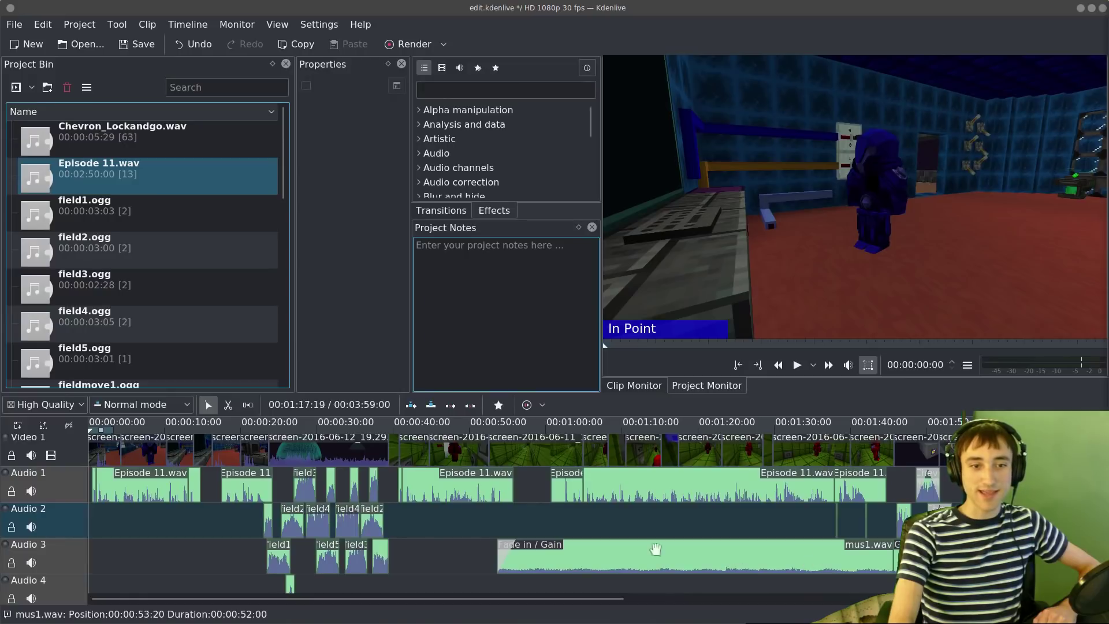
- Examine how audio clips sit on the Video 2 and Video 3 tracks in edit.kdenlive
{"action": "left_click_drag", "start_coordinate": [1102, 549], "coordinate": [1102, 483]}
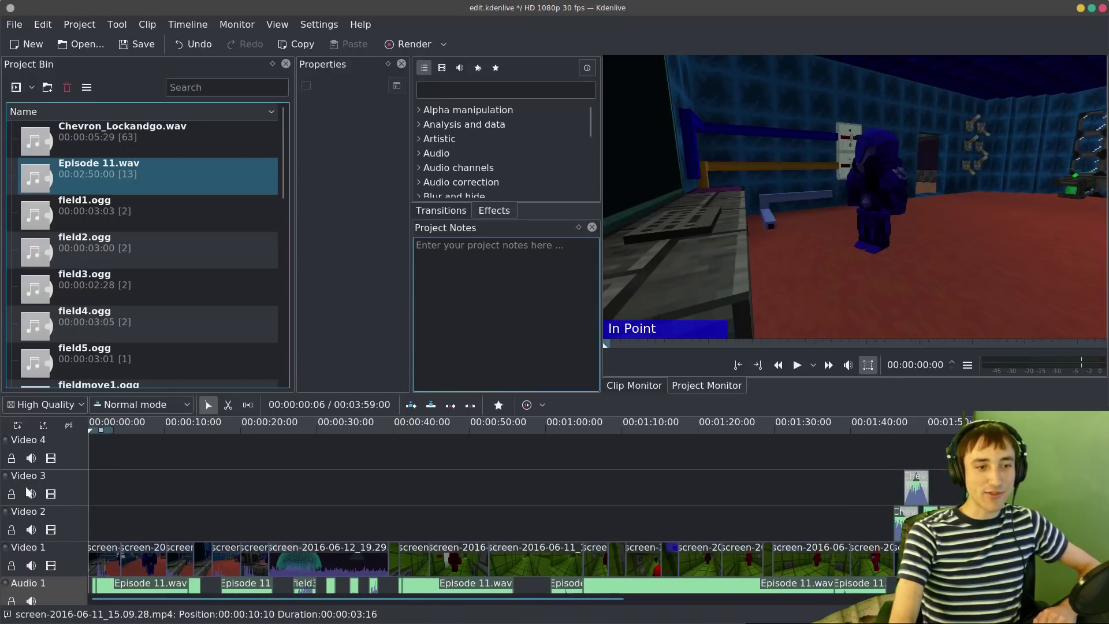
{"action": "left_click", "coordinate": [75, 494]}
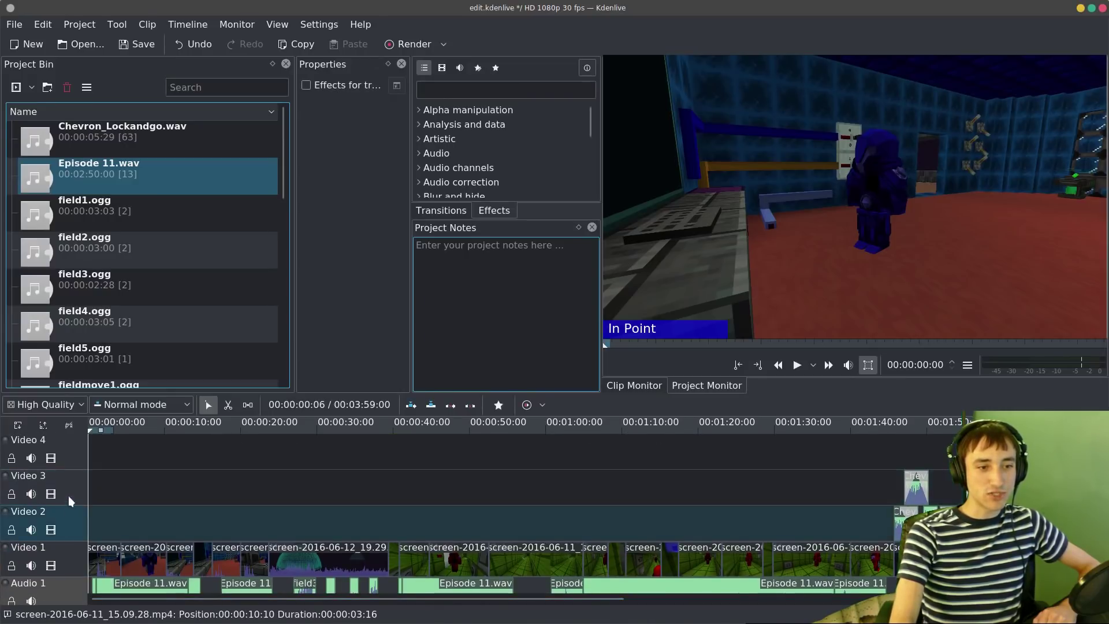
{"action": "left_click_drag", "start_coordinate": [321, 599], "coordinate": [445, 603]}
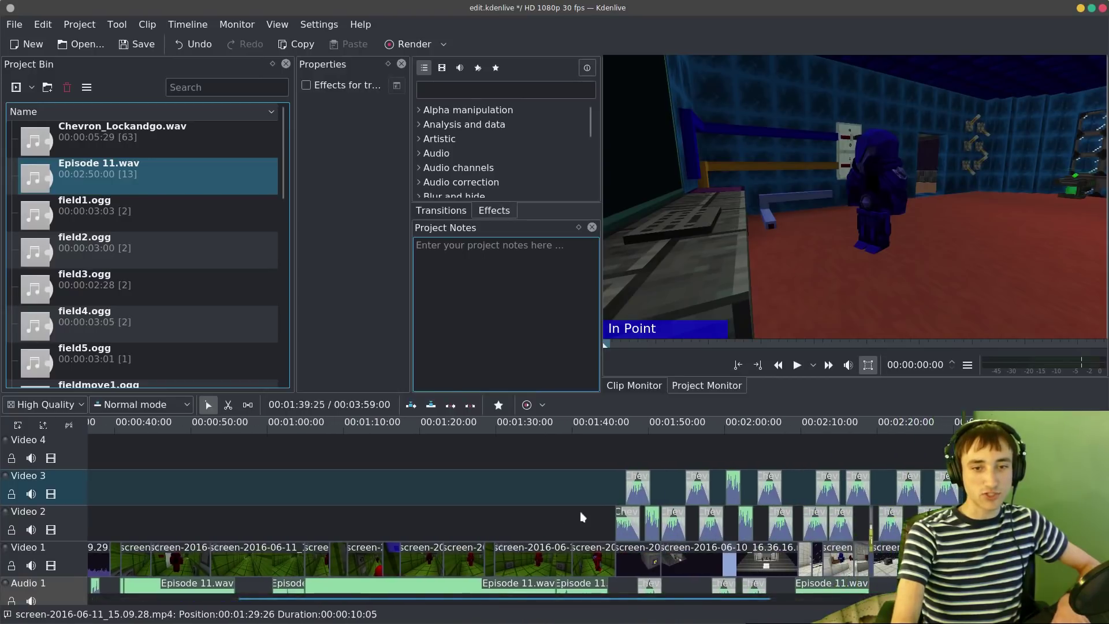
{"action": "scroll", "coordinate": [500, 508], "scroll_direction": "up", "scroll_amount": 5}
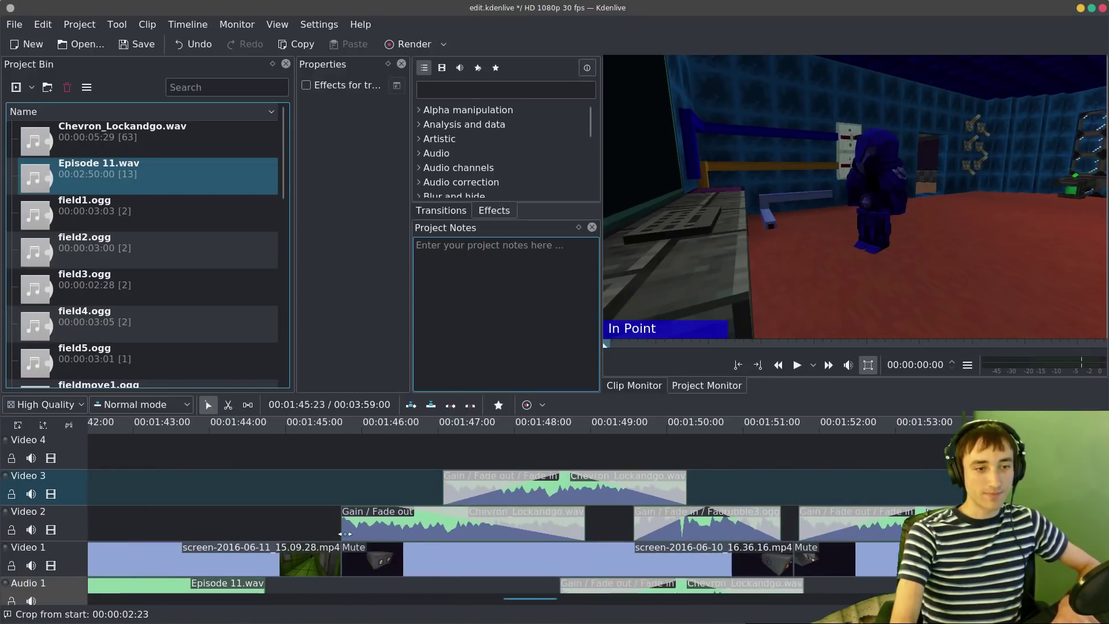
{"action": "scroll", "coordinate": [373, 549], "scroll_direction": "down", "scroll_amount": 4}
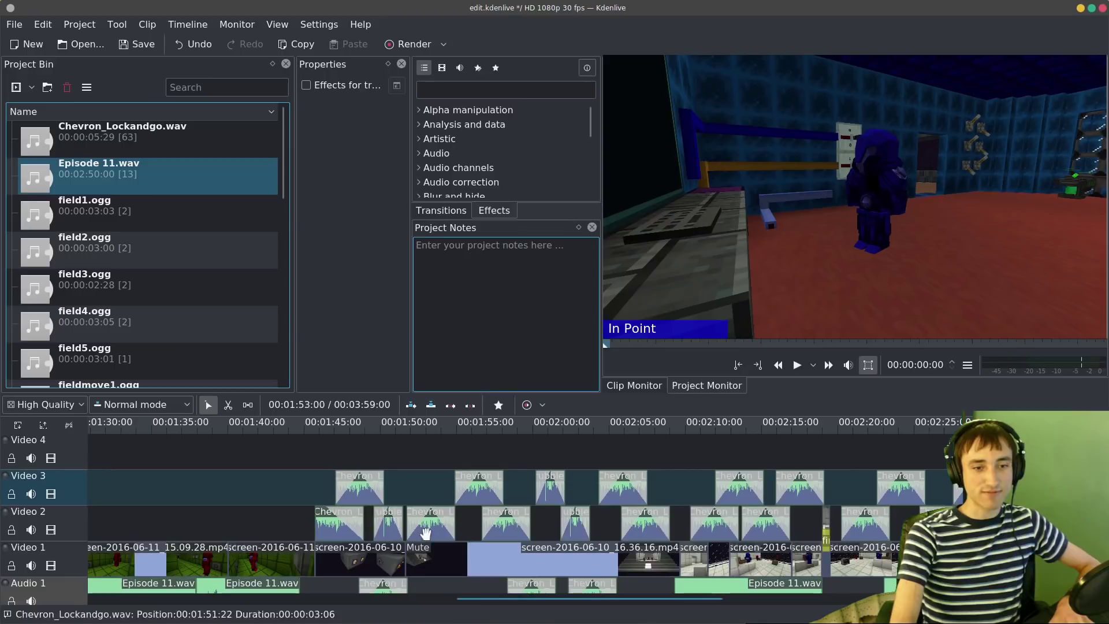
{"action": "scroll", "coordinate": [553, 611], "scroll_direction": "down", "scroll_amount": 3}
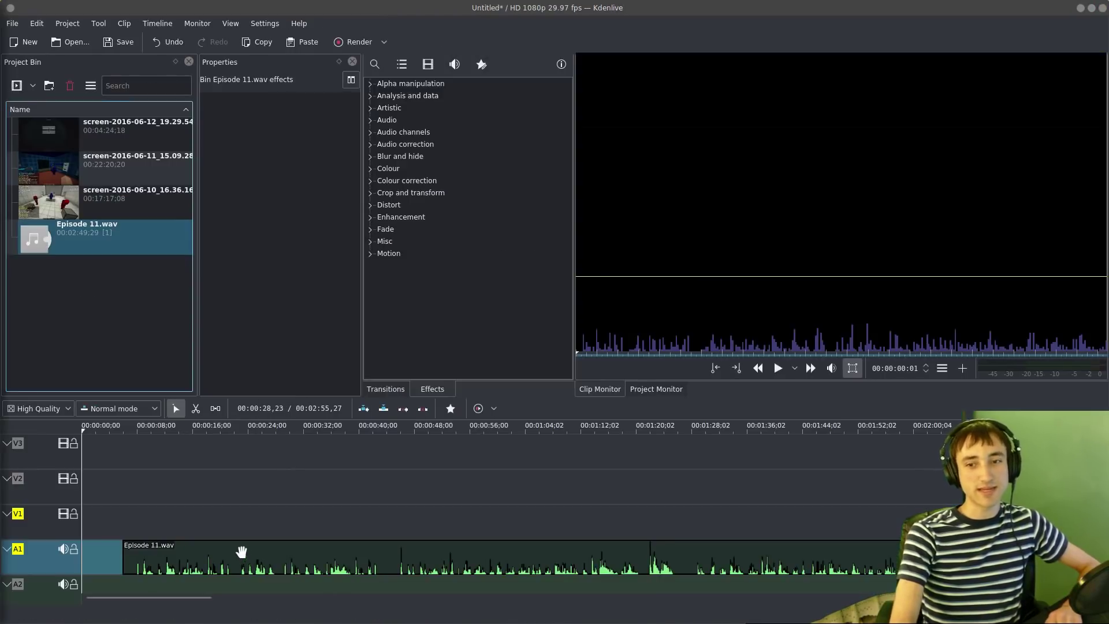
- In the beta, move Episode 11.wav to the start of track A1 and play its opening seconds
{"action": "left_click_drag", "start_coordinate": [225, 550], "coordinate": [197, 558]}
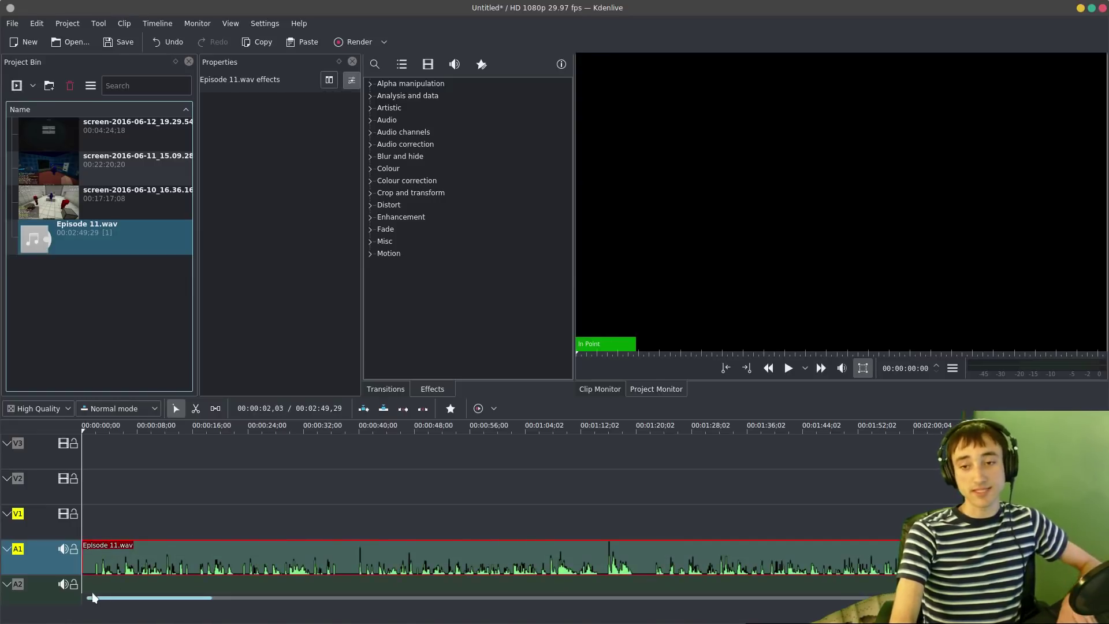
{"action": "scroll", "coordinate": [114, 559], "scroll_direction": "up", "scroll_amount": 5}
{"action": "scroll", "coordinate": [114, 560], "scroll_direction": "down", "scroll_amount": 2}
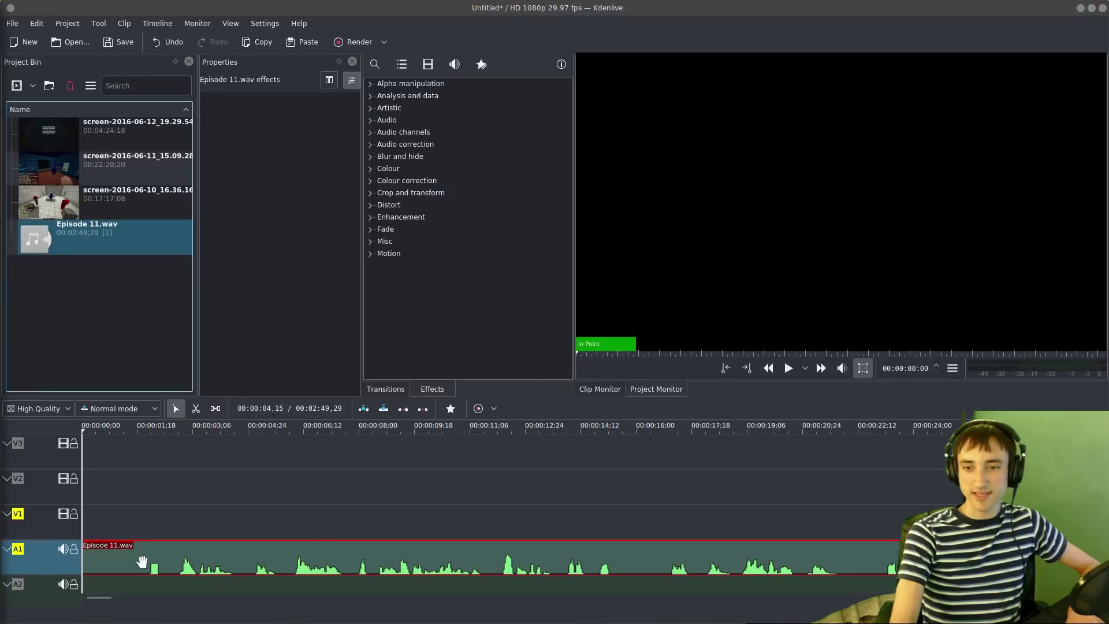
{"action": "left_click", "coordinate": [144, 514]}
{"action": "key", "text": "space"}
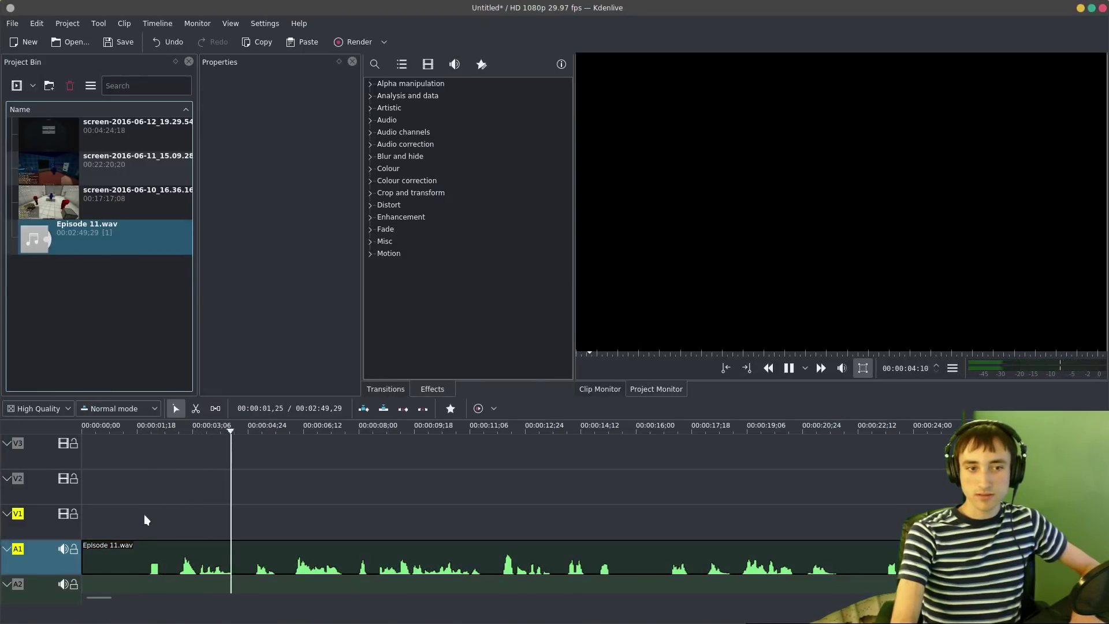
{"action": "key", "text": "space"}
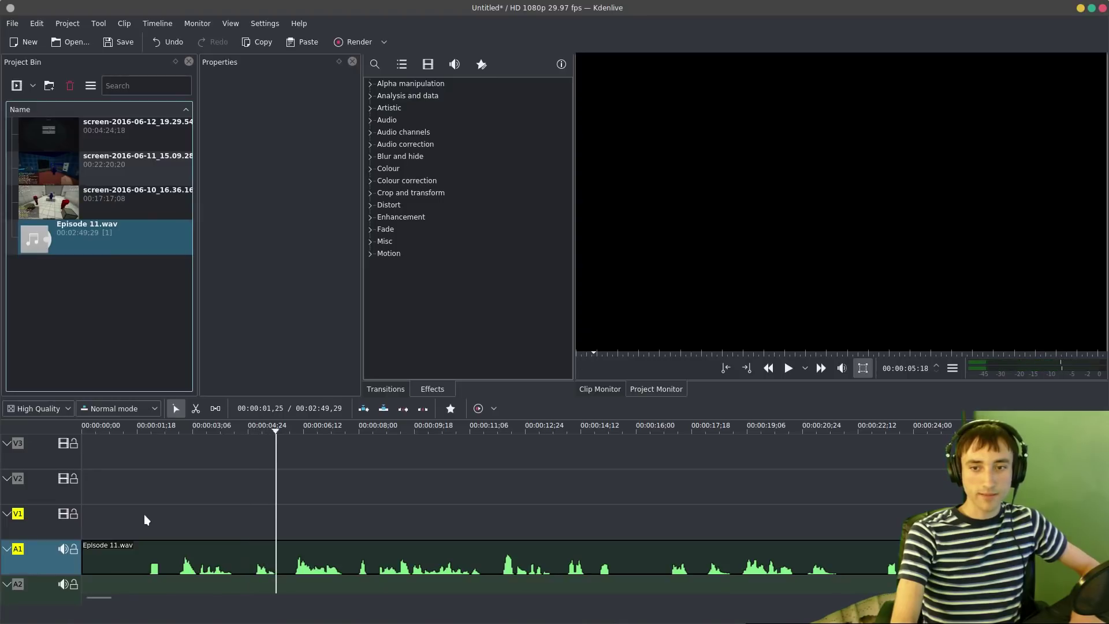
- Place the playhead at 00:00:01:20 and cut the Episode 11.wav clip there
{"action": "left_click", "coordinate": [139, 518]}
{"action": "left_click", "coordinate": [138, 551]}
{"action": "key", "text": "shift+r"}
{"action": "scroll", "coordinate": [150, 570], "scroll_direction": "up", "scroll_amount": 8}
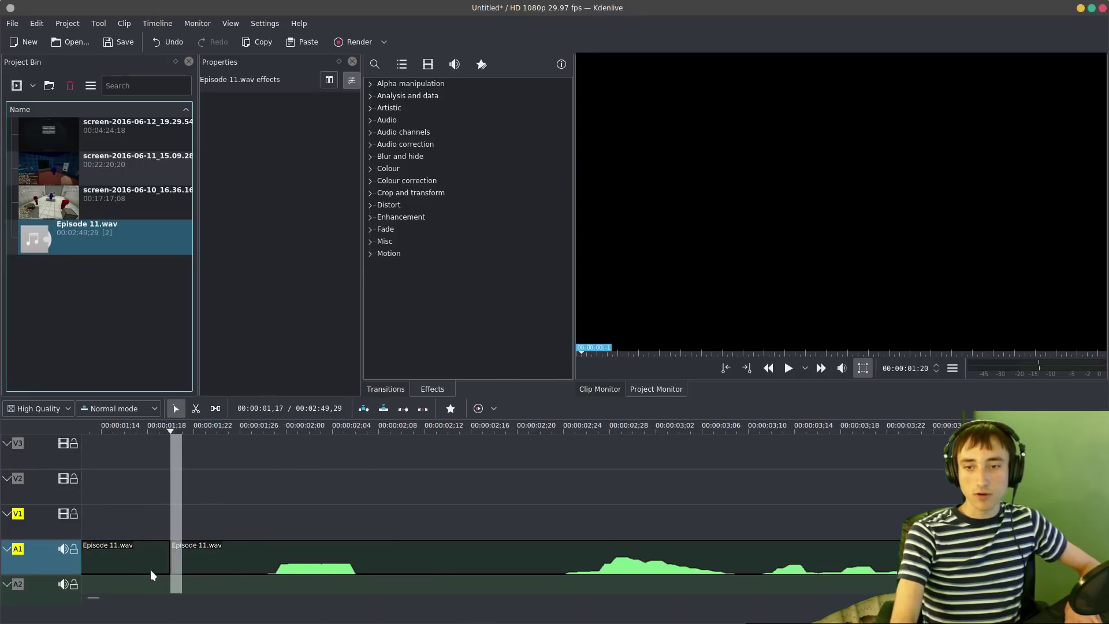
{"action": "scroll", "coordinate": [184, 549], "scroll_direction": "down", "scroll_amount": 8}
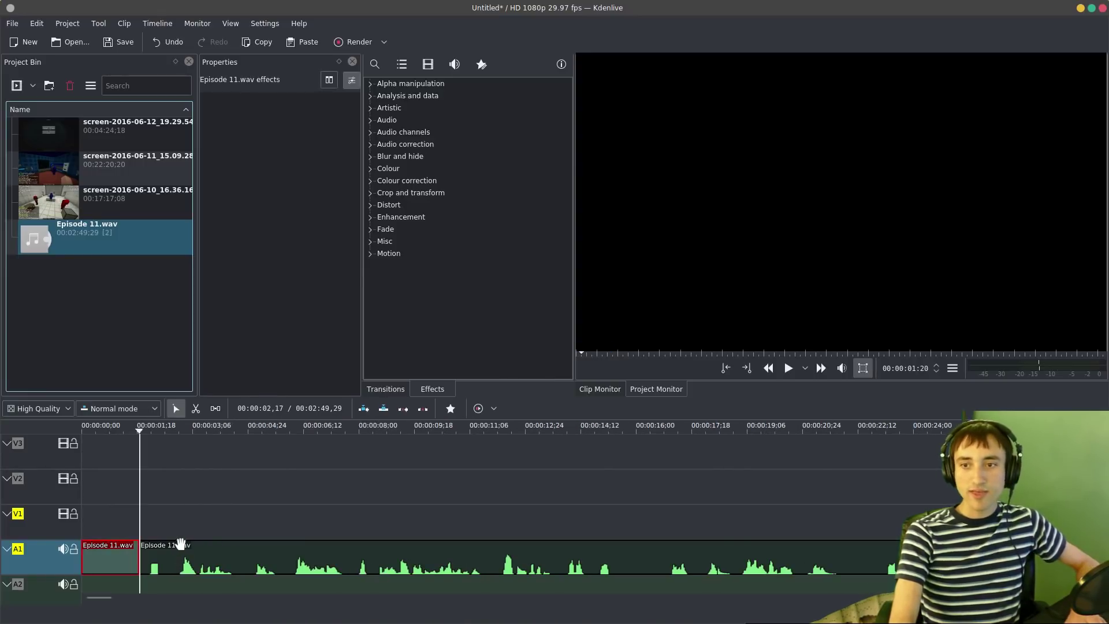
{"action": "left_click", "coordinate": [231, 23]}
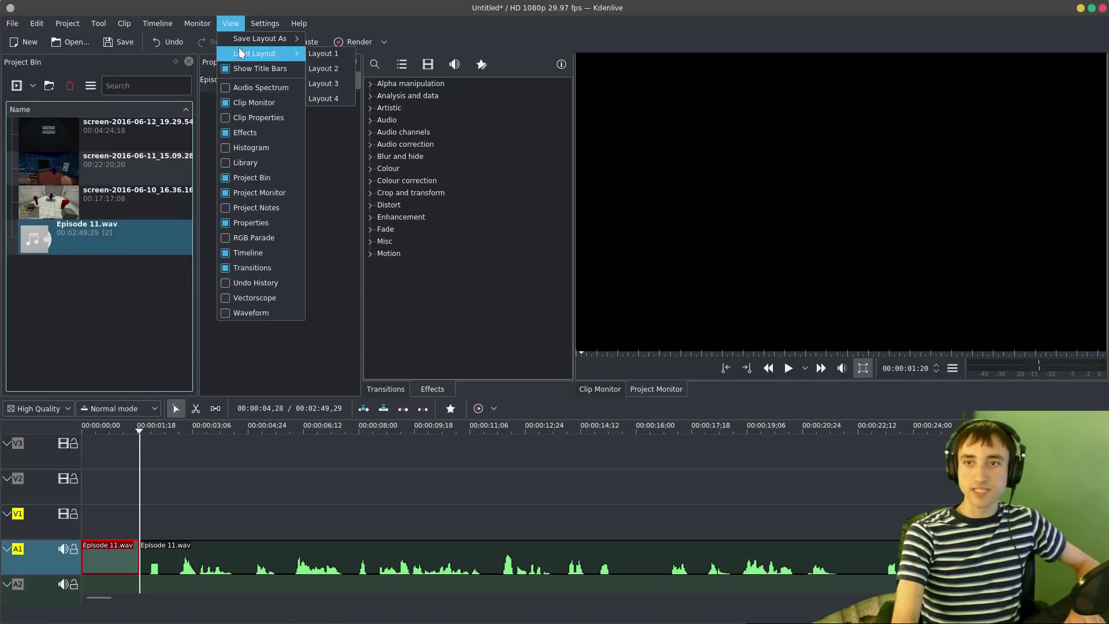
{"action": "left_click", "coordinate": [226, 23]}
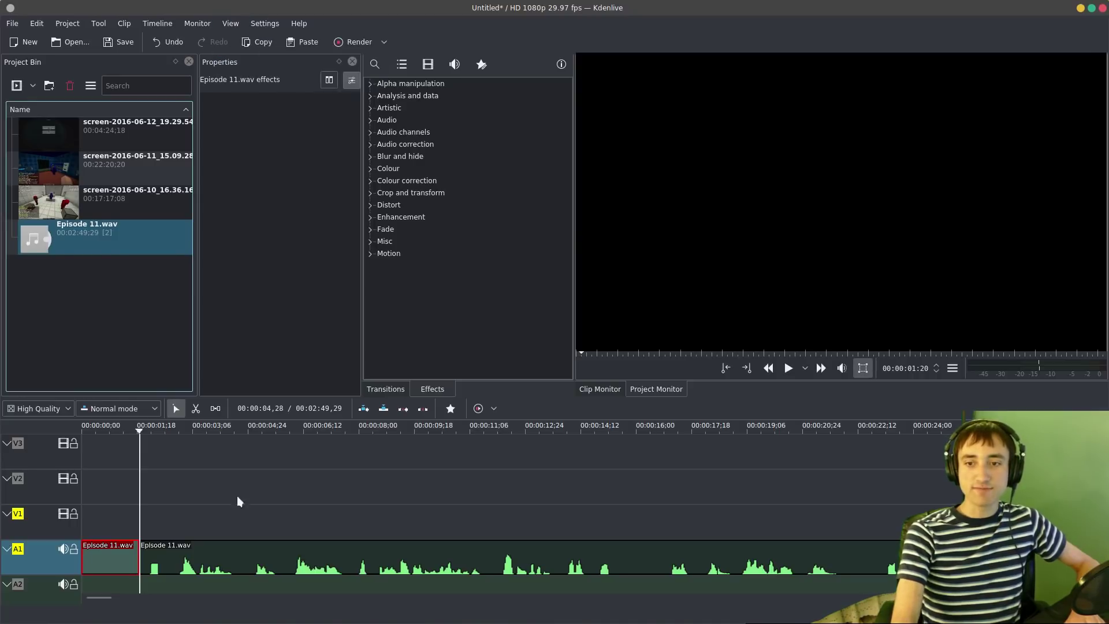
- Undo and repeat the Episode 11.wav cut at the playhead, and delete the short piece before it
{"action": "left_click", "coordinate": [198, 556]}
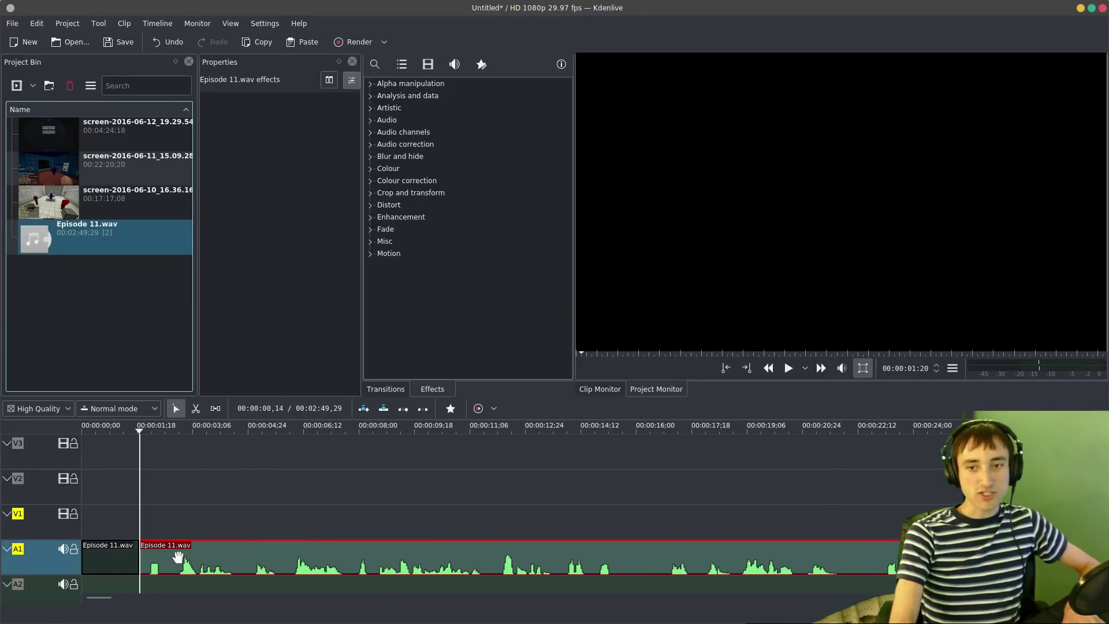
{"action": "left_click", "coordinate": [129, 554]}
{"action": "key", "text": "ctrl+z"}
{"action": "key", "text": "shift+r"}
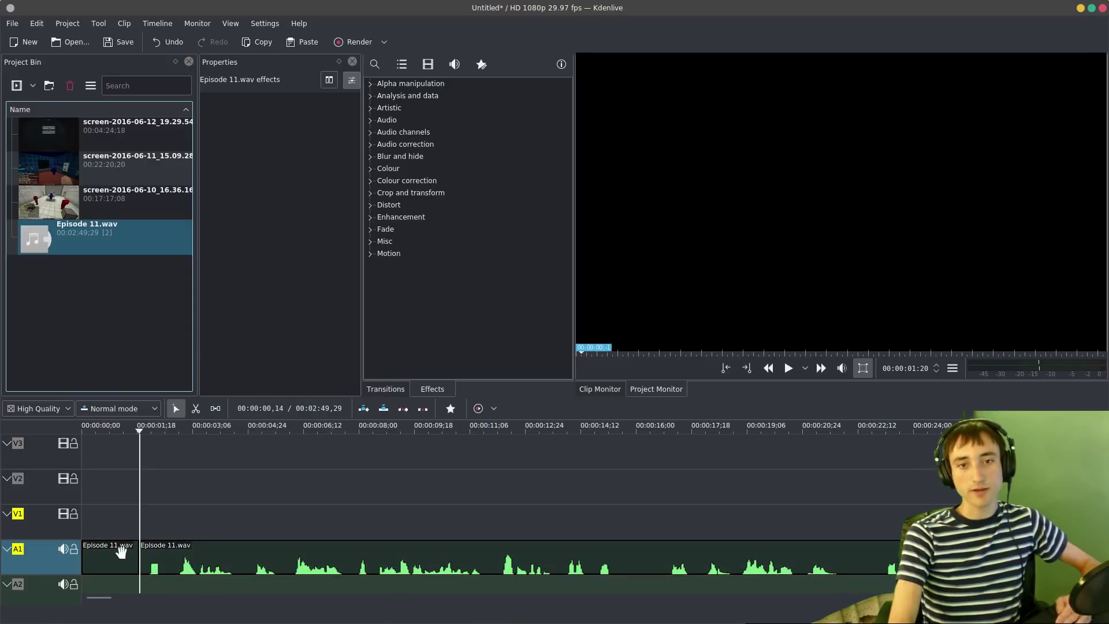
{"action": "key", "text": "Delete"}
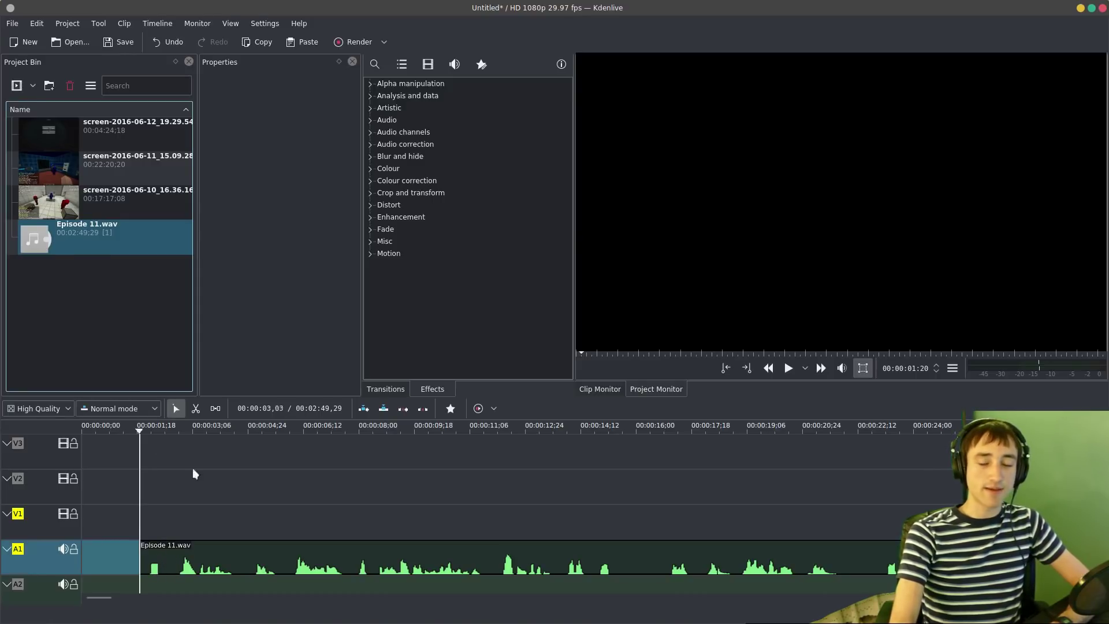
- Search the keyboard shortcut configuration for split, cut and gain, and clear the search to list every action
{"action": "left_click", "coordinate": [279, 27]}
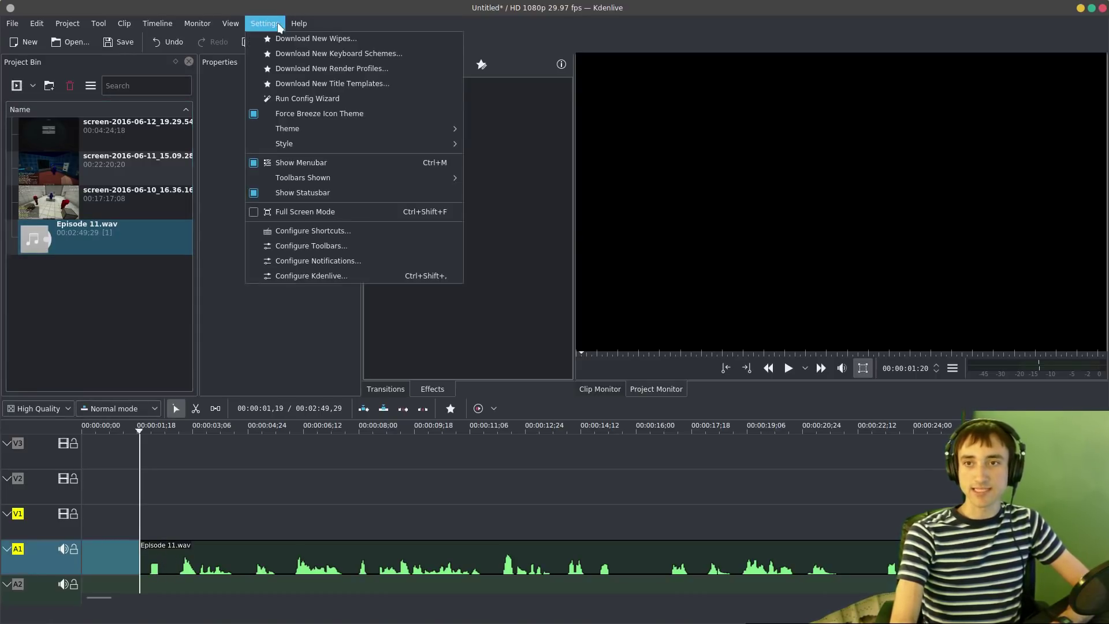
{"action": "left_click", "coordinate": [362, 232]}
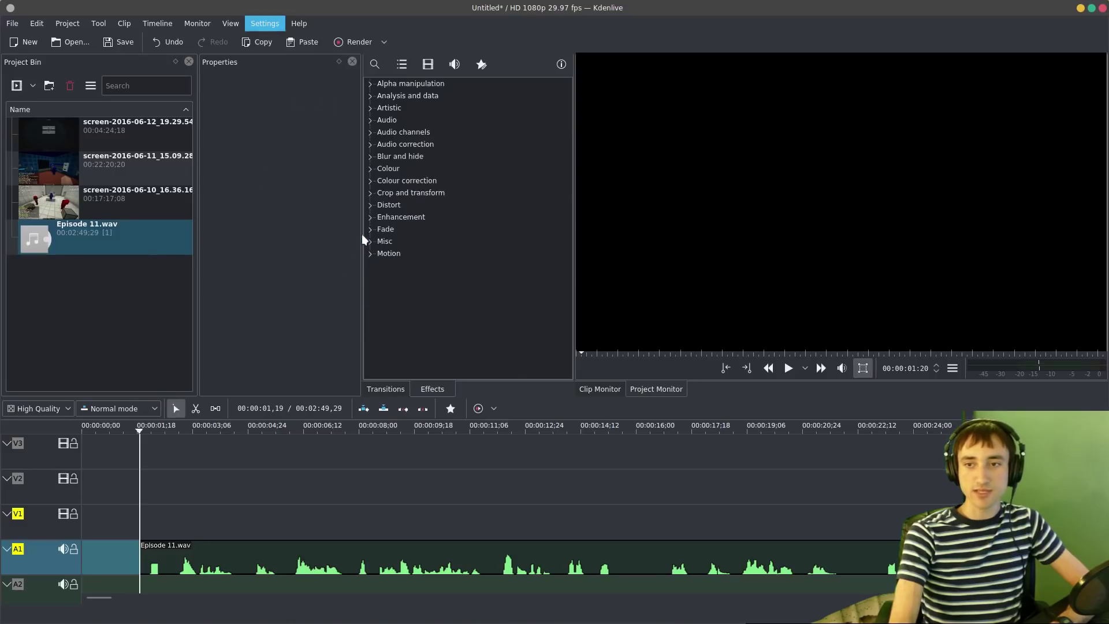
{"action": "type", "text": "split"}
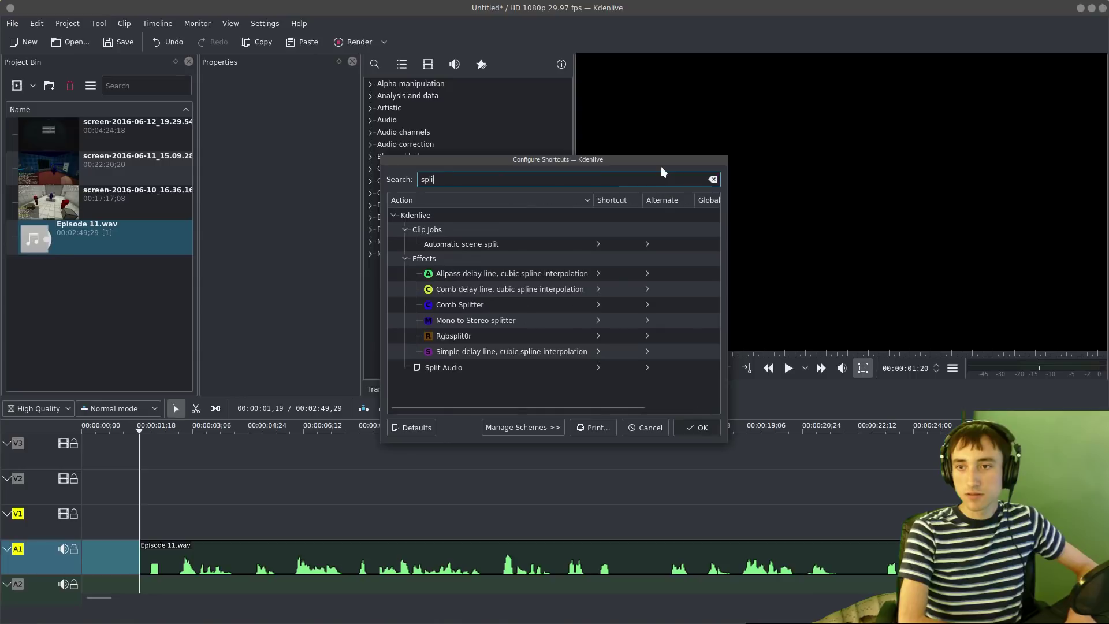
{"action": "key", "text": "BackSpace"}
{"action": "key", "text": "BackSpace"}
{"action": "key", "text": "BackSpace"}
{"action": "key", "text": "BackSpace"}
{"action": "key", "text": "BackSpace"}
{"action": "type", "text": "cut"}
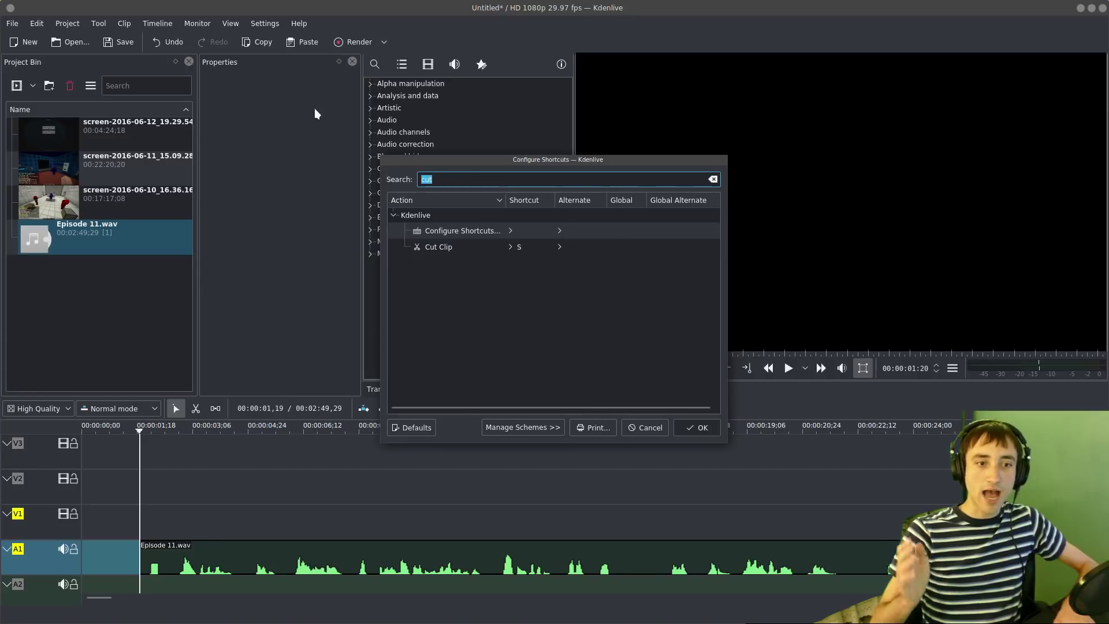
{"action": "type", "text": "gain"}
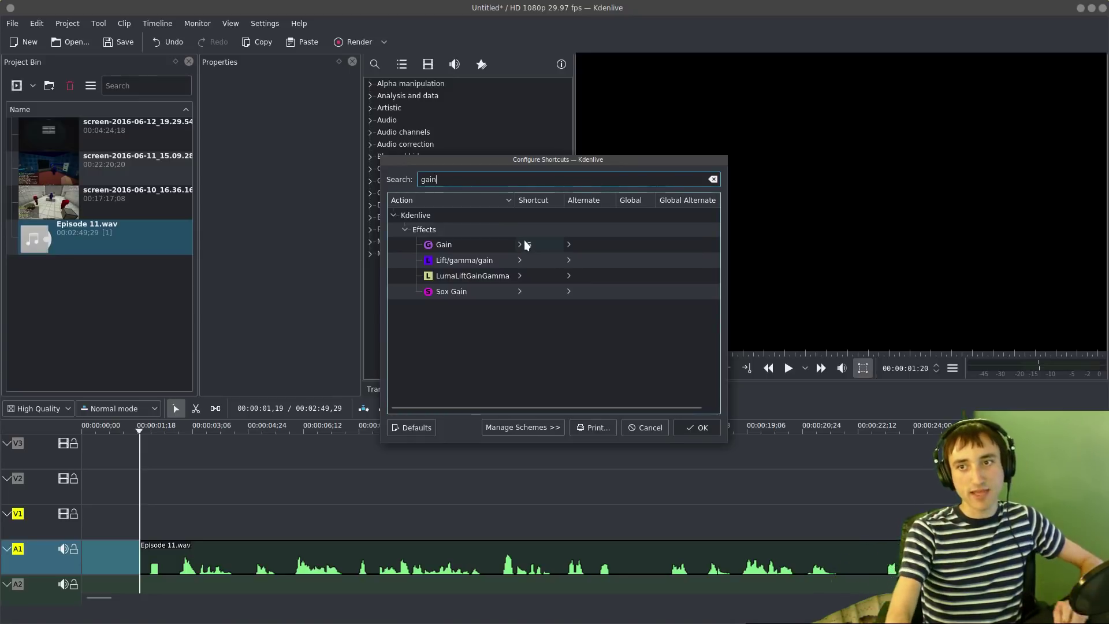
{"action": "key", "text": "BackSpace"}
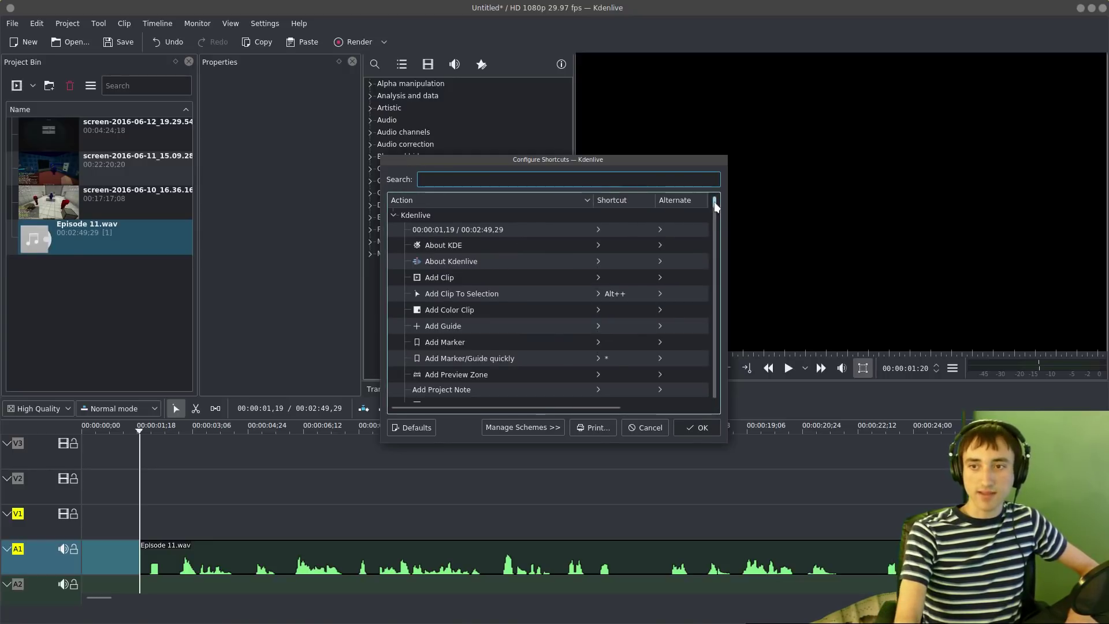
- Browse the keyboard shortcut list, examine the shortcut assigned to Scale0Tilt, and close the configuration without saving changes
{"action": "left_click_drag", "start_coordinate": [715, 205], "coordinate": [715, 224]}
{"action": "scroll", "coordinate": [613, 306], "scroll_direction": "up", "scroll_amount": 15}
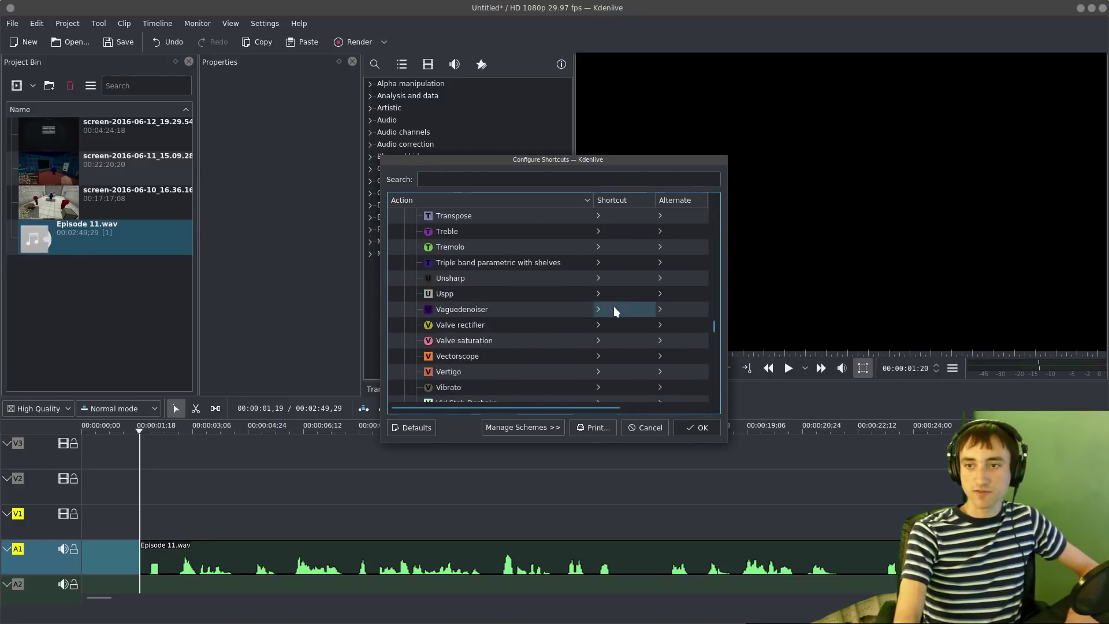
{"action": "scroll", "coordinate": [614, 306], "scroll_direction": "up", "scroll_amount": 8}
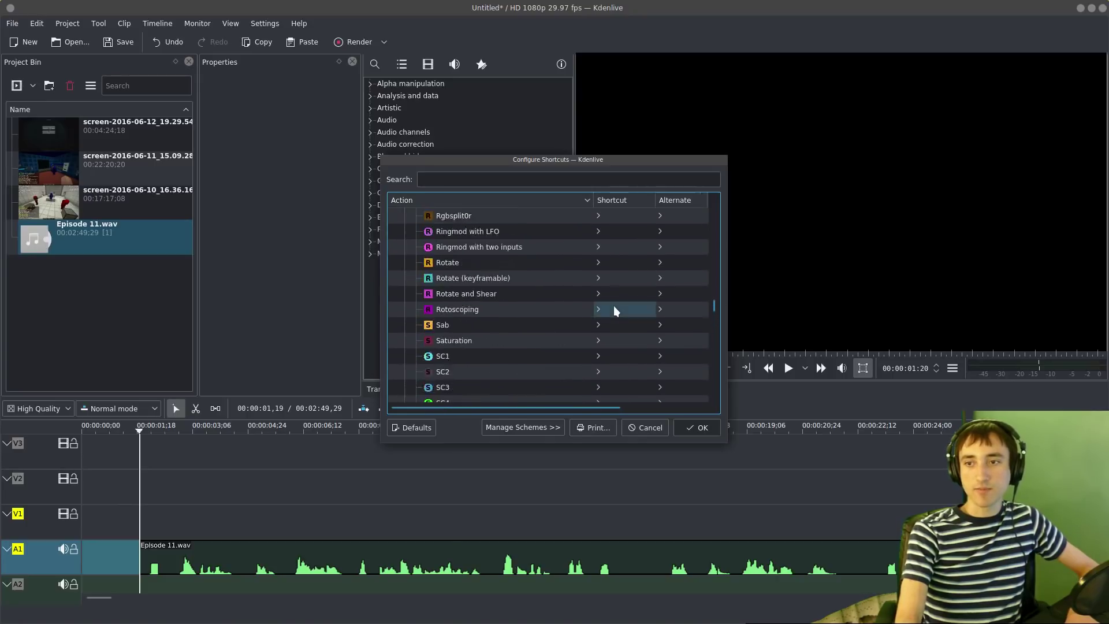
{"action": "scroll", "coordinate": [633, 373], "scroll_direction": "down", "scroll_amount": 2}
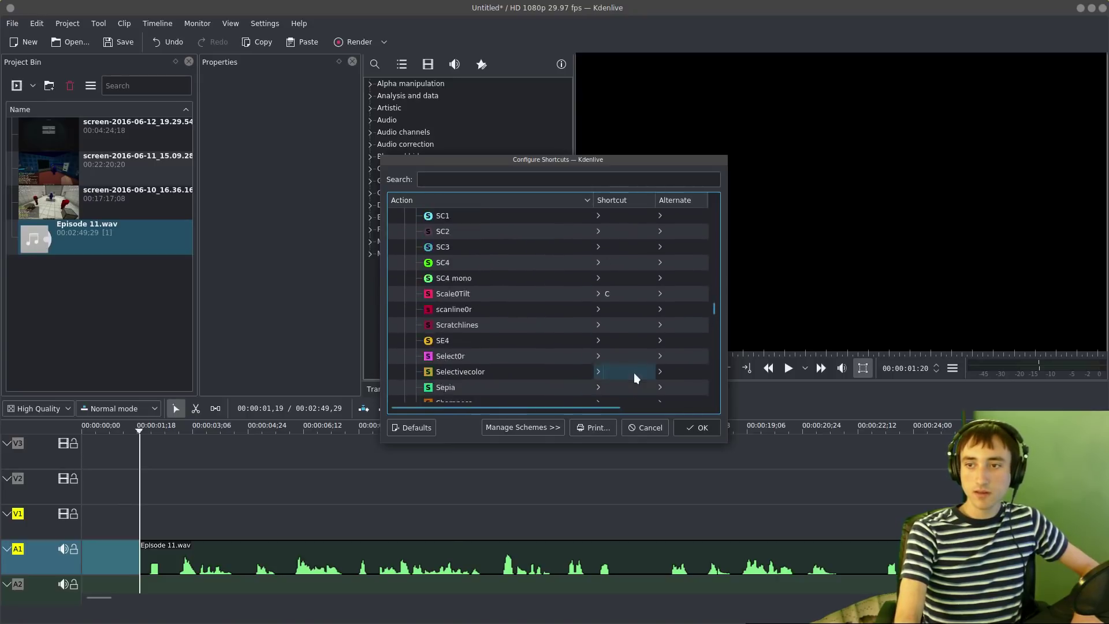
{"action": "scroll", "coordinate": [632, 328], "scroll_direction": "up", "scroll_amount": 1}
{"action": "left_click", "coordinate": [631, 295]}
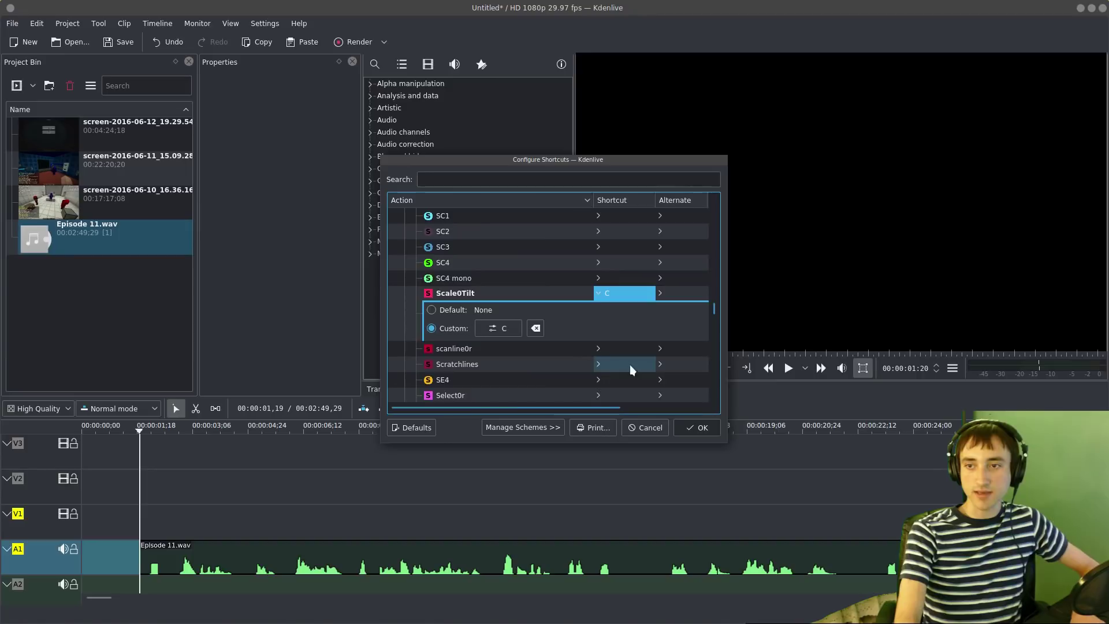
{"action": "scroll", "coordinate": [705, 324], "scroll_direction": "up", "scroll_amount": 1}
{"action": "left_click_drag", "start_coordinate": [718, 302], "coordinate": [718, 194]}
{"action": "left_click", "coordinate": [639, 426]}
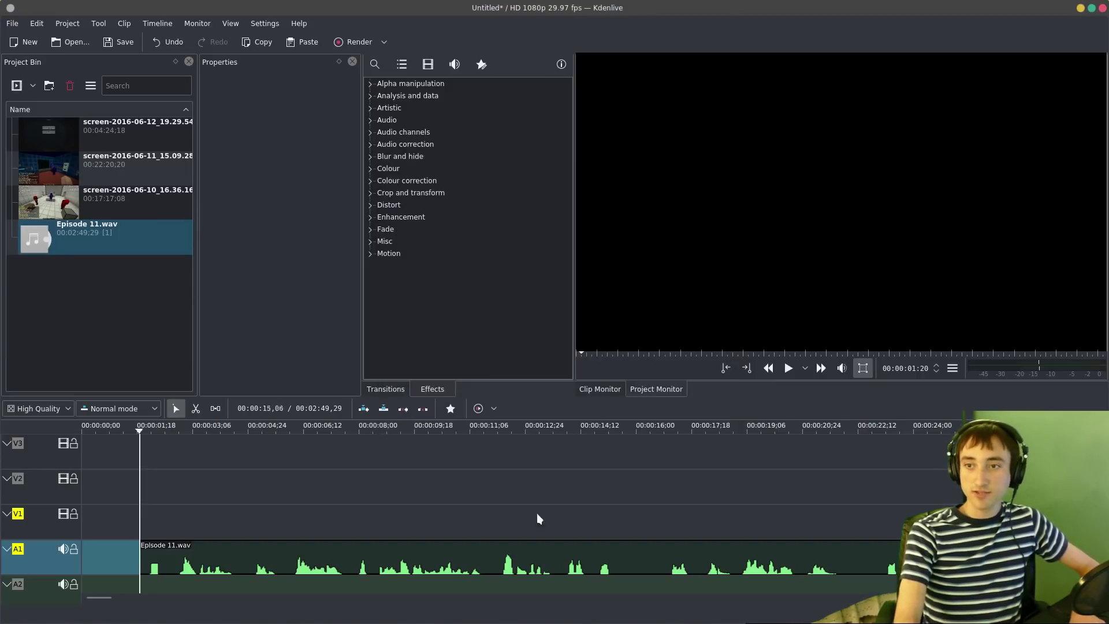
- Place the playhead at 00:00:01:09, select the Episode 11.wav clip on track A1, and try its effect comparison and context options
{"action": "left_click", "coordinate": [128, 553]}
{"action": "left_click", "coordinate": [157, 550]}
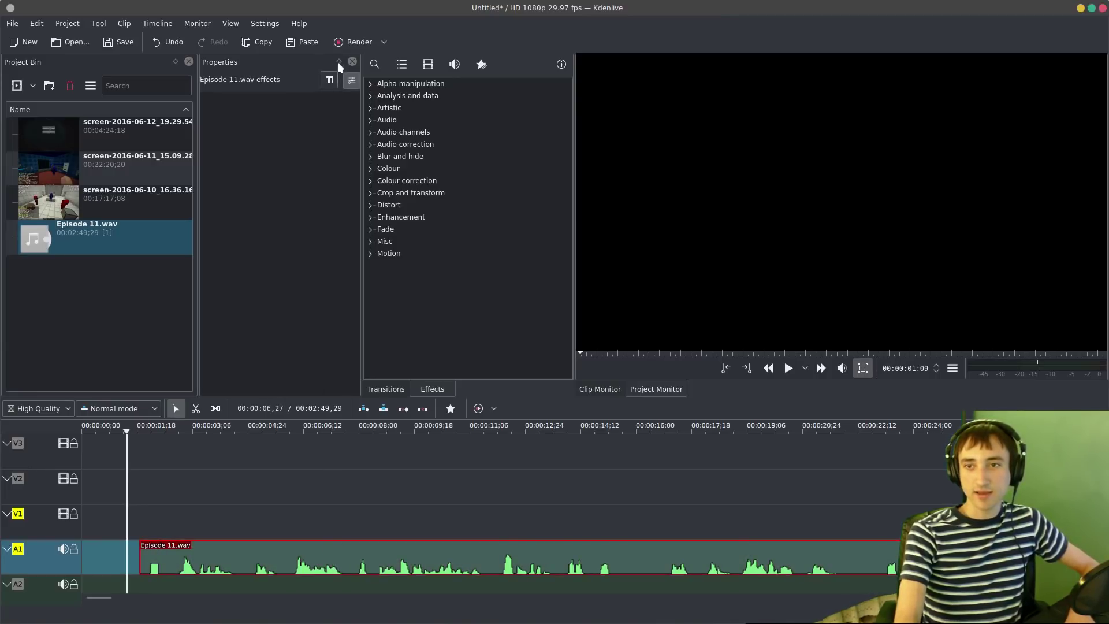
{"action": "left_click", "coordinate": [330, 82]}
{"action": "right_click", "coordinate": [160, 554]}
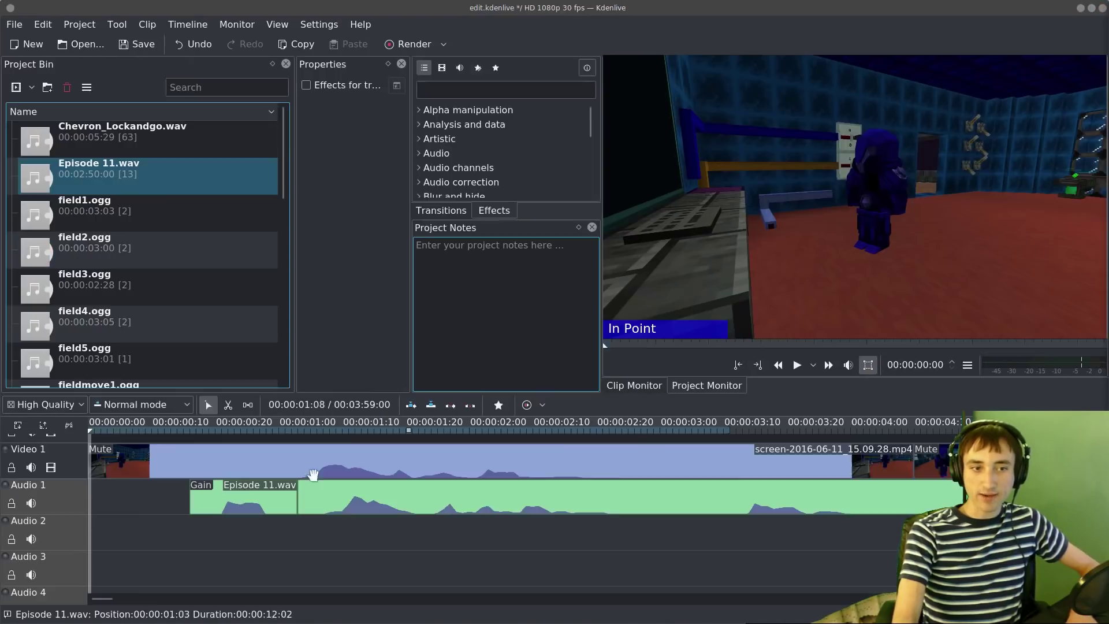
- Switch to the stable Kdenlive project edit.kdenlive, select the short Episode 11.wav clip on Audio 1, and widen the Properties panel
{"action": "left_click", "coordinate": [243, 494]}
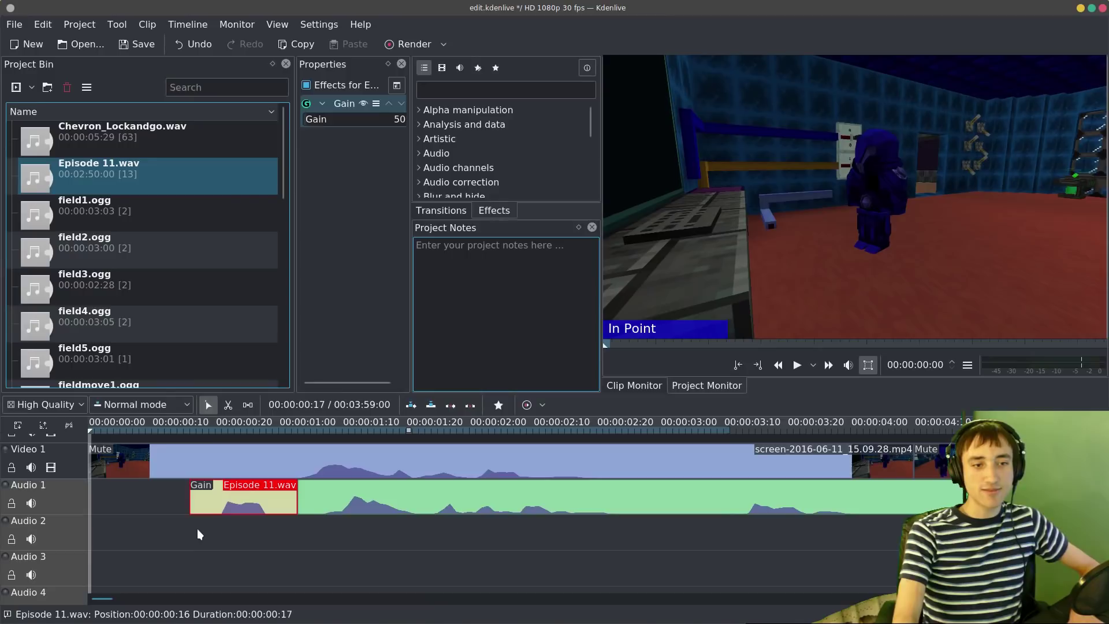
{"action": "left_click", "coordinate": [197, 528]}
{"action": "left_click", "coordinate": [225, 505]}
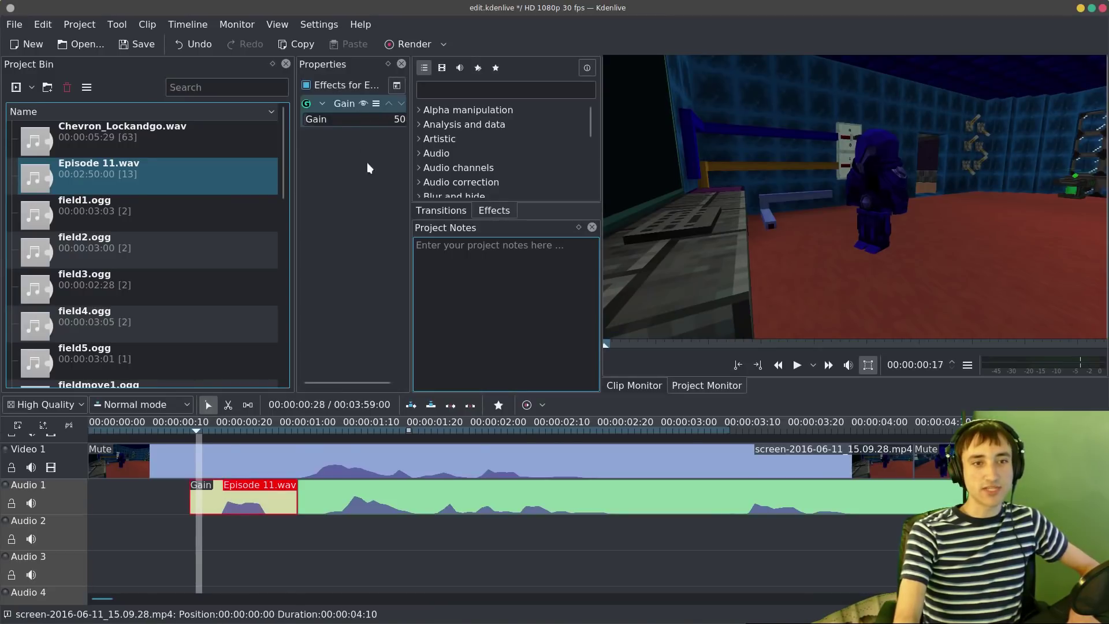
{"action": "left_click_drag", "start_coordinate": [410, 158], "coordinate": [473, 181]}
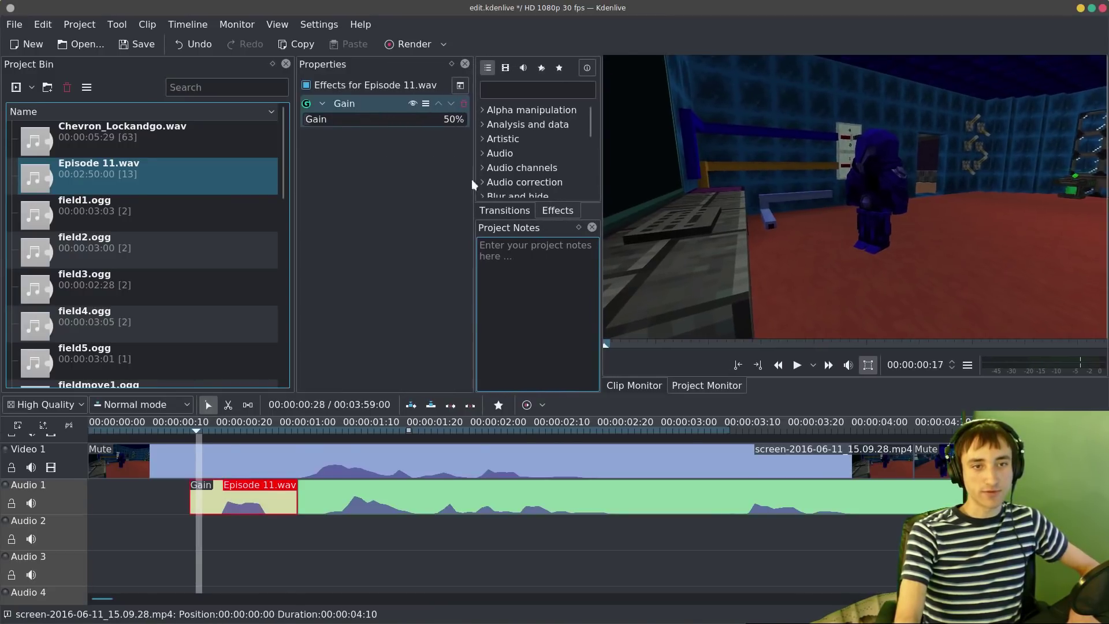
- Add a second Gain effect to the short Episode 11.wav clip and set its gain to 50%
{"action": "type", "text": "g"}
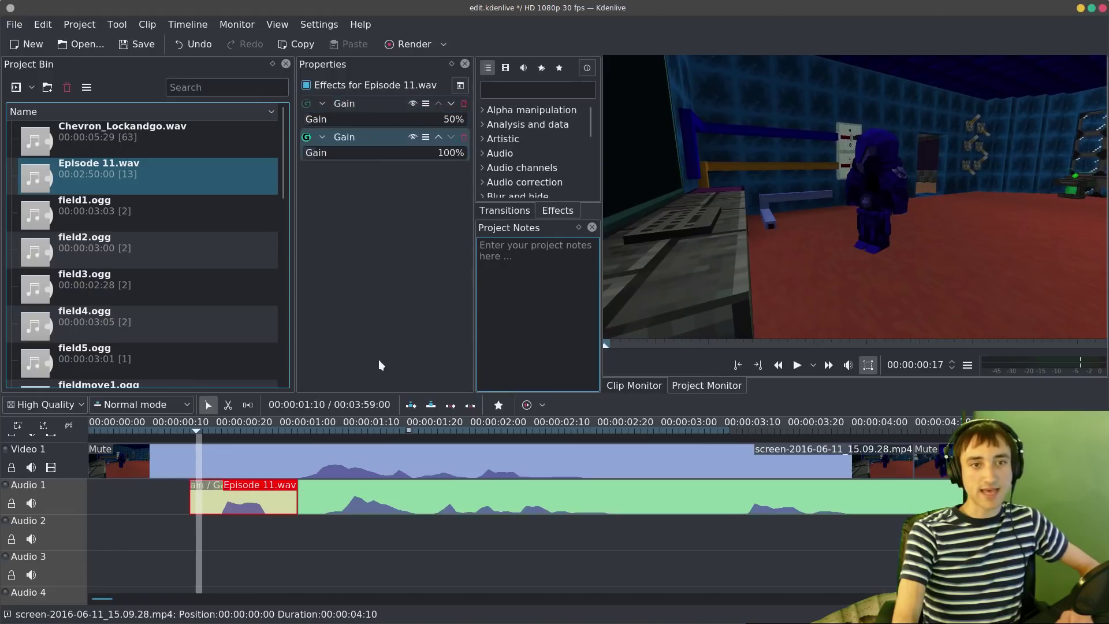
{"action": "type", "text": "50"}
{"action": "key", "text": "Return"}
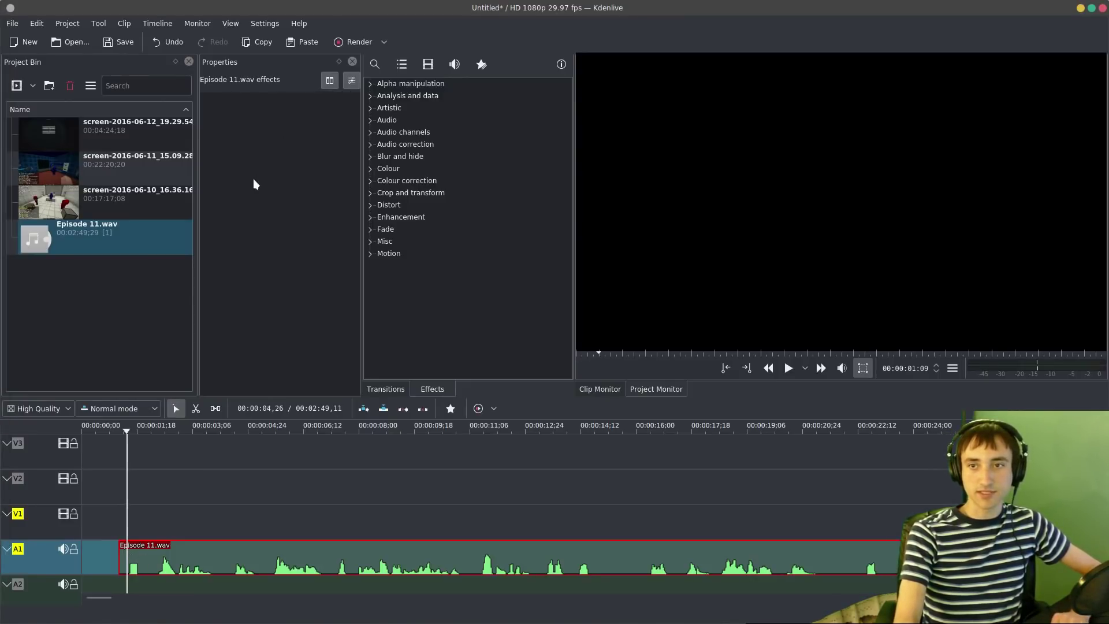
- Narrow the Project Bin in the beta, and toggle all effects of the stable version's Episode 11.wav clip off and on
{"action": "mouse_move", "coordinate": [196, 289]}
{"action": "left_mouse_down"}
{"action": "mouse_move", "coordinate": [179, 291]}
{"action": "mouse_move", "coordinate": [188, 292]}
{"action": "left_mouse_up"}
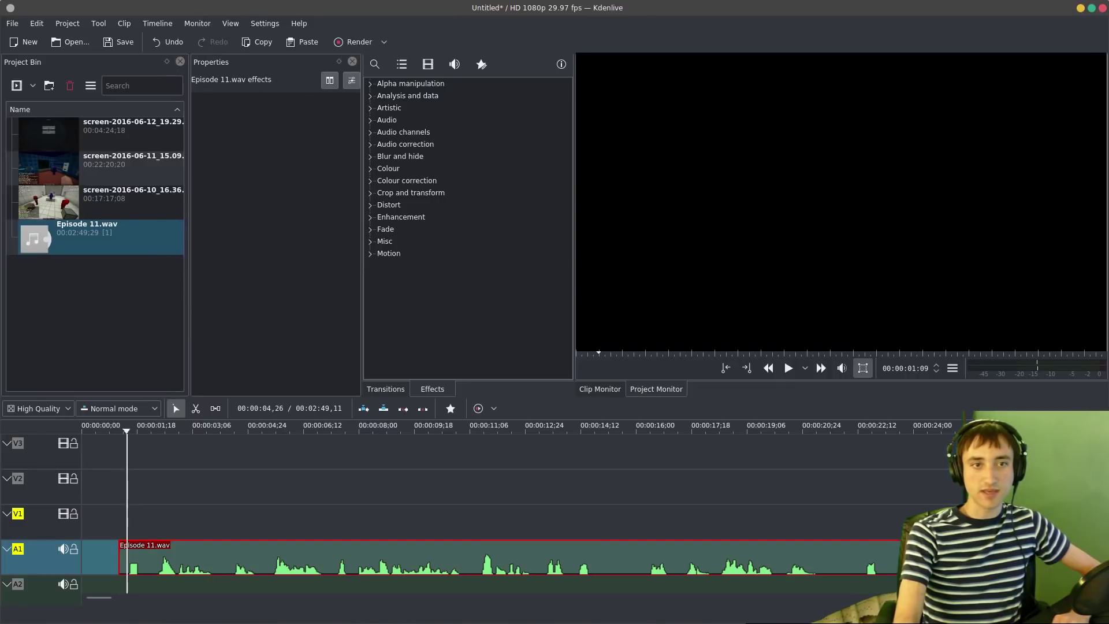
{"action": "mouse_move", "coordinate": [218, 8]}
{"action": "left_mouse_down"}
{"action": "mouse_move", "coordinate": [218, 62]}
{"action": "mouse_move", "coordinate": [218, 0]}
{"action": "mouse_move", "coordinate": [1105, 2]}
{"action": "left_mouse_up"}
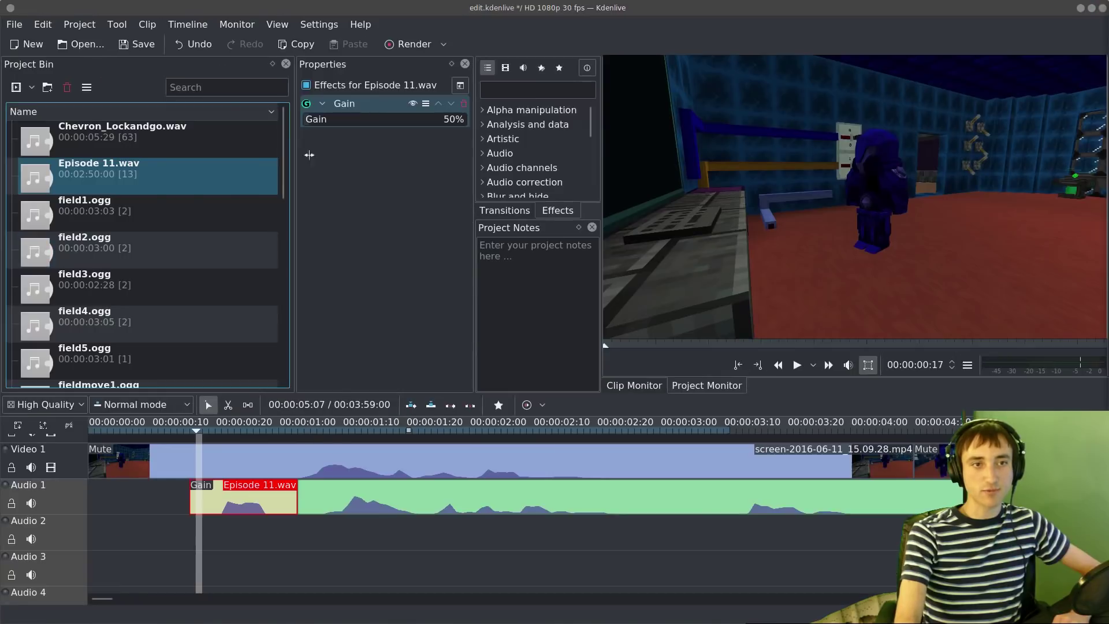
{"action": "left_click", "coordinate": [320, 85]}
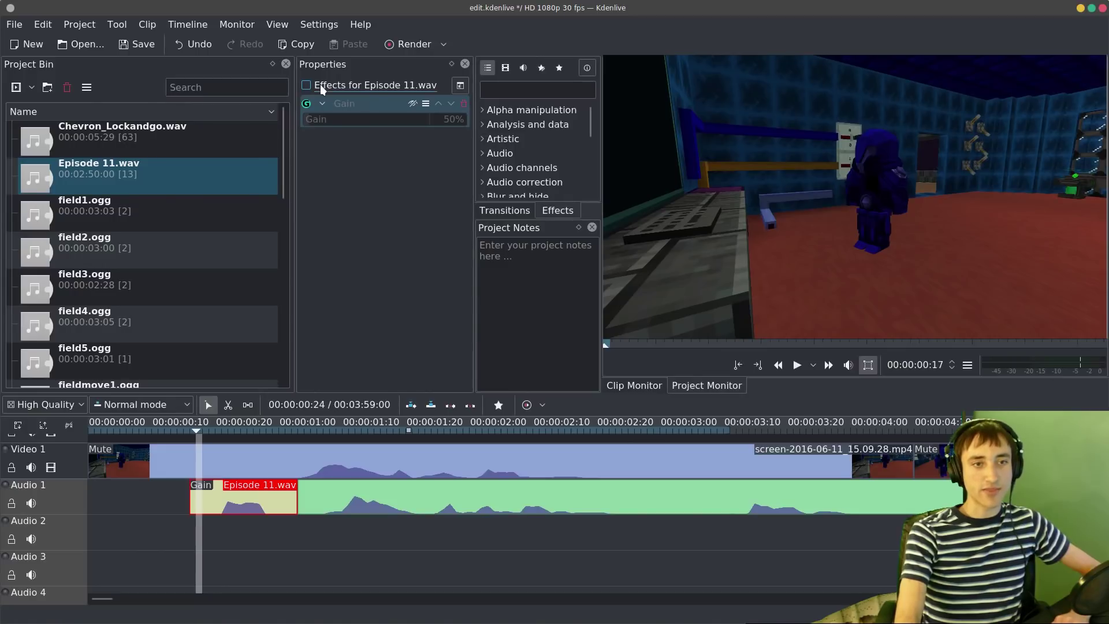
{"action": "left_click", "coordinate": [320, 84]}
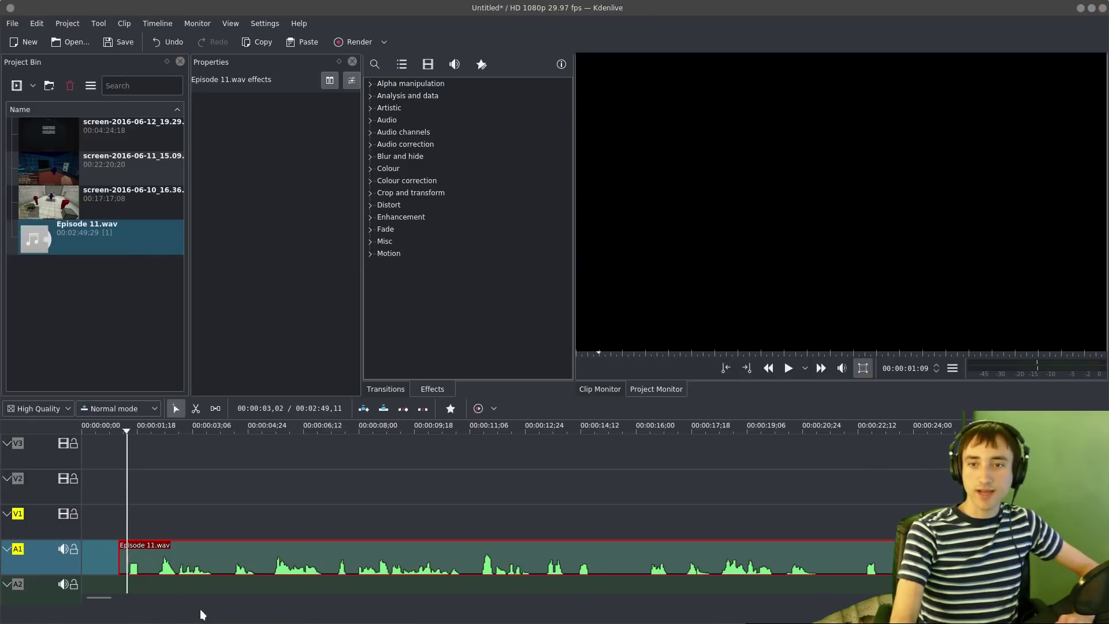
- Move the beta's Episode 11.wav clip slightly later on track A1, and examine the Add Effect options for the stable version's clip
{"action": "right_click", "coordinate": [182, 561]}
{"action": "left_click", "coordinate": [168, 563]}
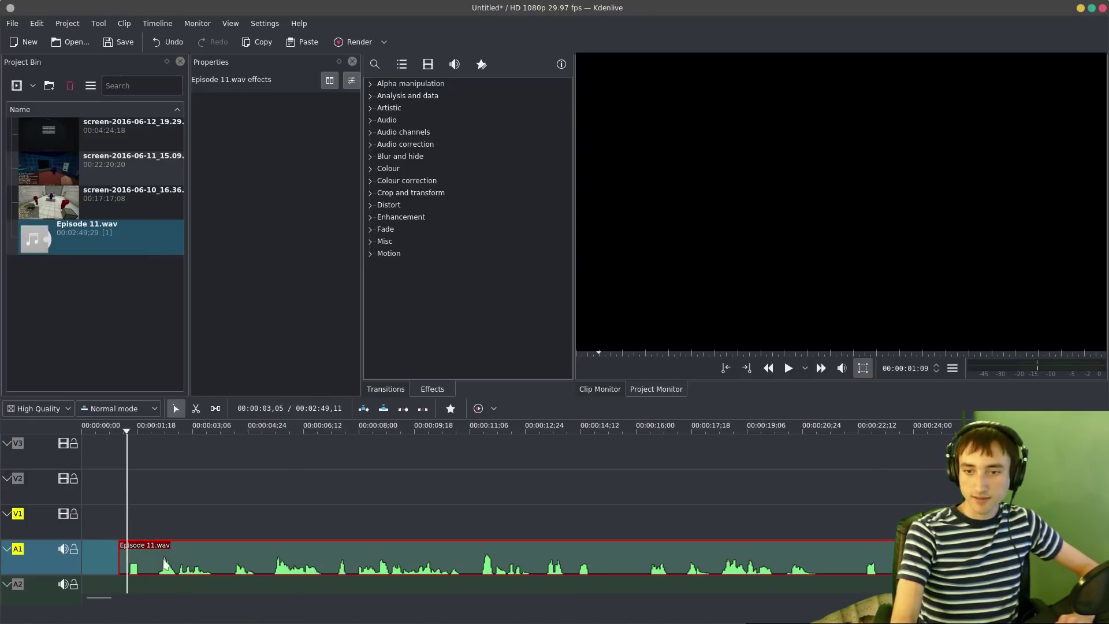
{"action": "left_click_drag", "start_coordinate": [144, 547], "coordinate": [155, 474]}
{"action": "right_click", "coordinate": [155, 474]}
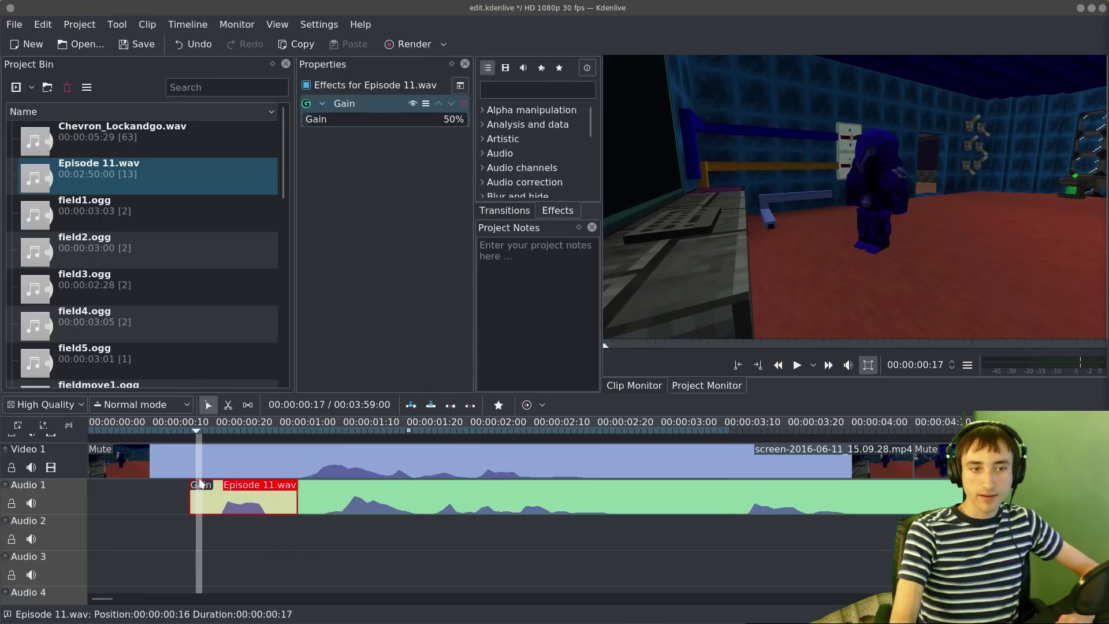
{"action": "right_click", "coordinate": [206, 491]}
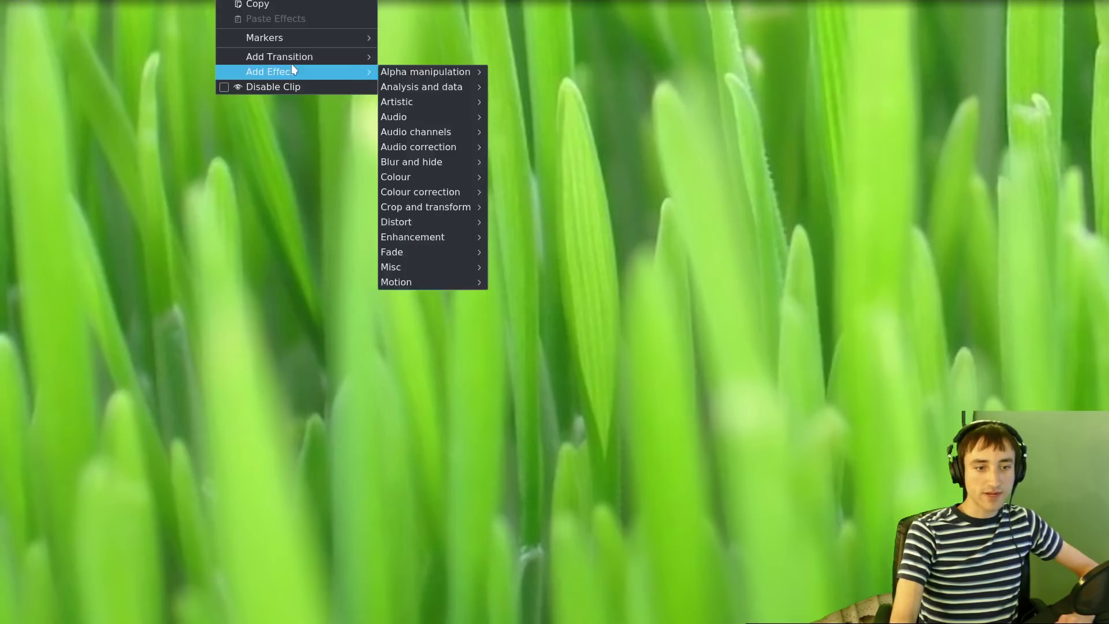
{"action": "mouse_move", "coordinate": [295, 64]}
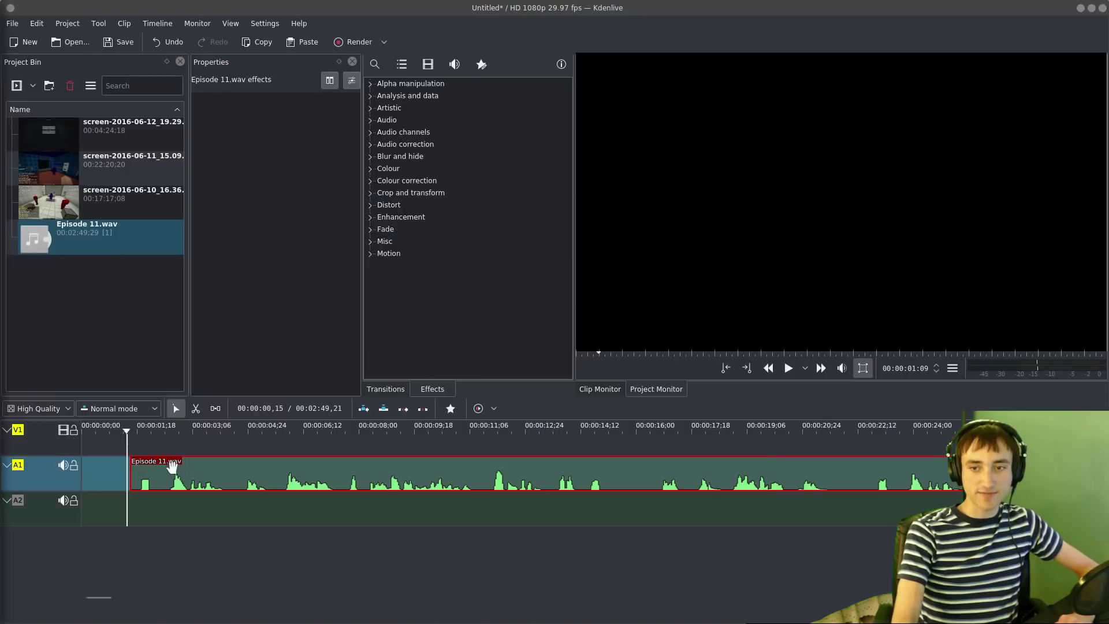
- Try extracting the Episode 11.wav clip from the beta's track A1, and undo the extraction
{"action": "right_click", "coordinate": [160, 465]}
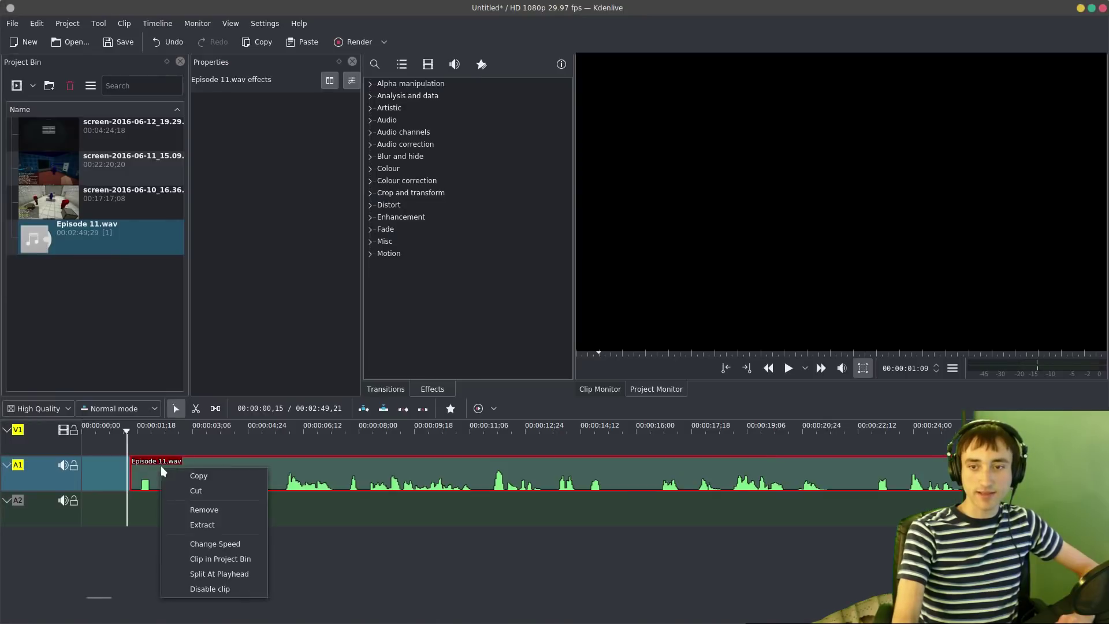
{"action": "left_click", "coordinate": [225, 525]}
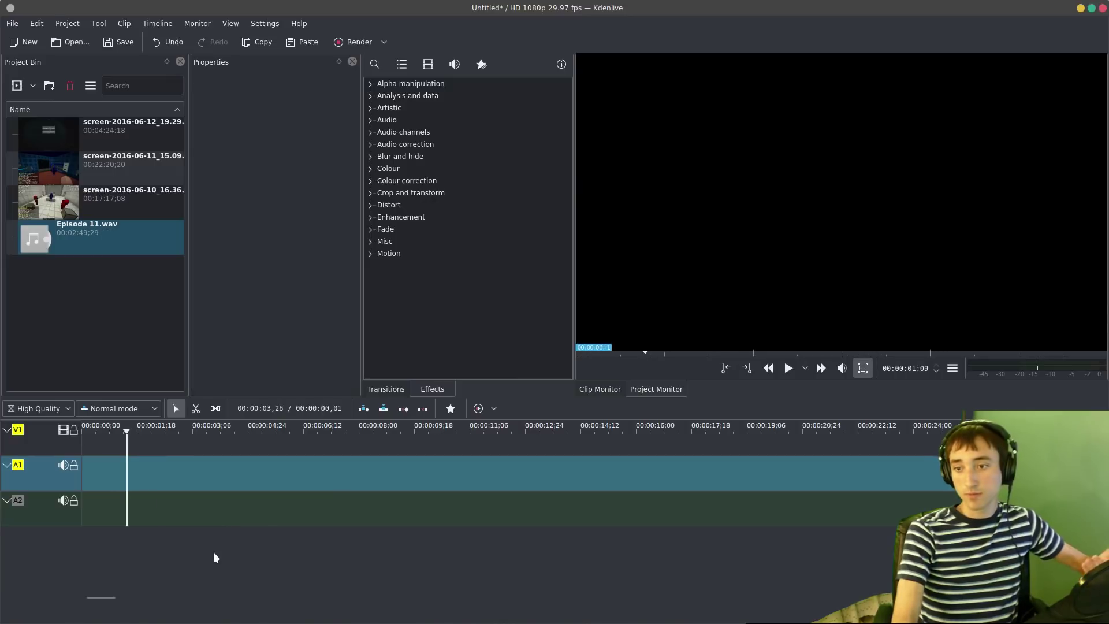
{"action": "scroll", "coordinate": [212, 546], "scroll_direction": "down", "scroll_amount": 6}
{"action": "key", "text": "ctrl+z"}
{"action": "scroll", "coordinate": [211, 544], "scroll_direction": "up", "scroll_amount": 5}
{"action": "left_click_drag", "start_coordinate": [253, 598], "coordinate": [1, 604]}
{"action": "scroll", "coordinate": [615, 538], "scroll_direction": "up", "scroll_amount": 1}
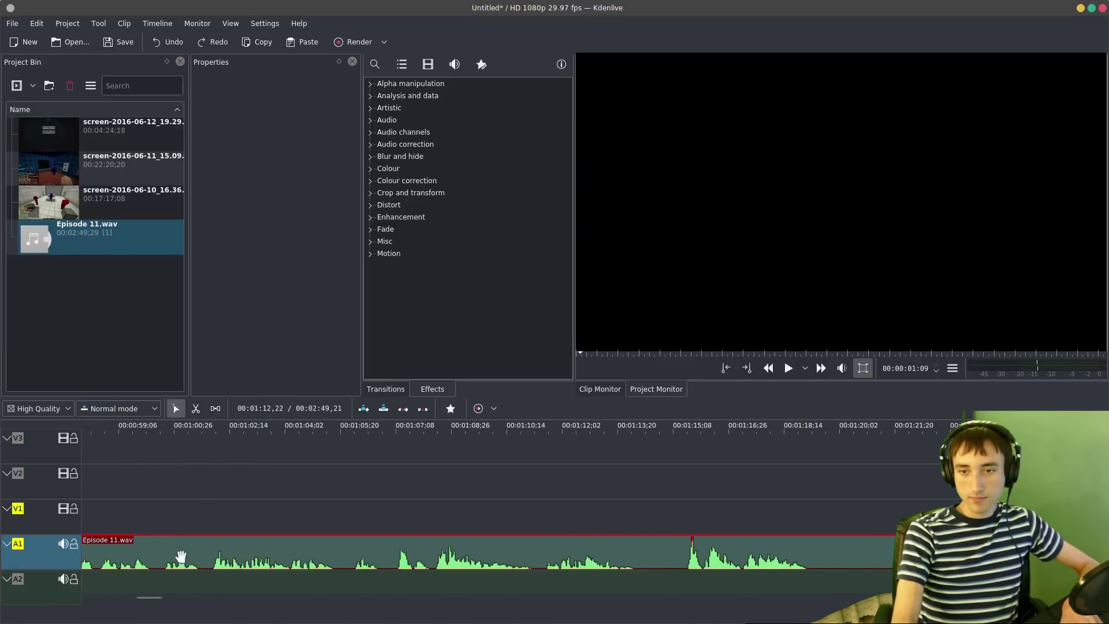
- Play the opening of the Episode 11.wav clip on track A1 and examine its waveform up close
{"action": "scroll", "coordinate": [178, 555], "scroll_direction": "up", "scroll_amount": 2}
{"action": "key", "text": "space"}
{"action": "scroll", "coordinate": [154, 571], "scroll_direction": "down", "scroll_amount": 3}
{"action": "scroll", "coordinate": [85, 577], "scroll_direction": "up", "scroll_amount": 5}
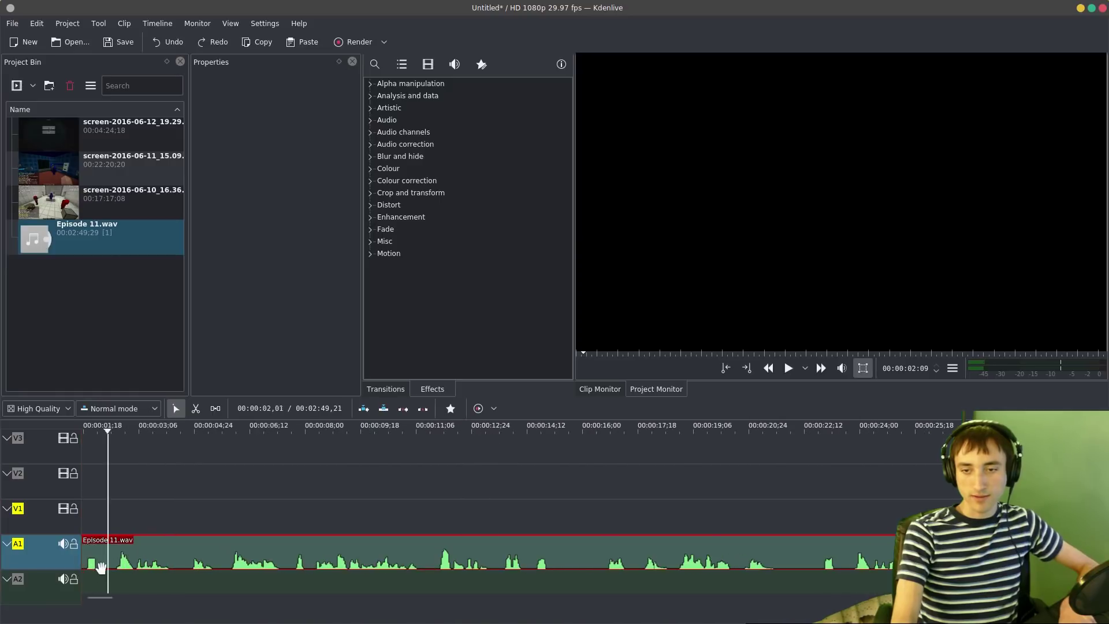
- Open the Change Speed dialog for the Episode 11.wav clip and close it without entering a new speed
{"action": "right_click", "coordinate": [372, 547]}
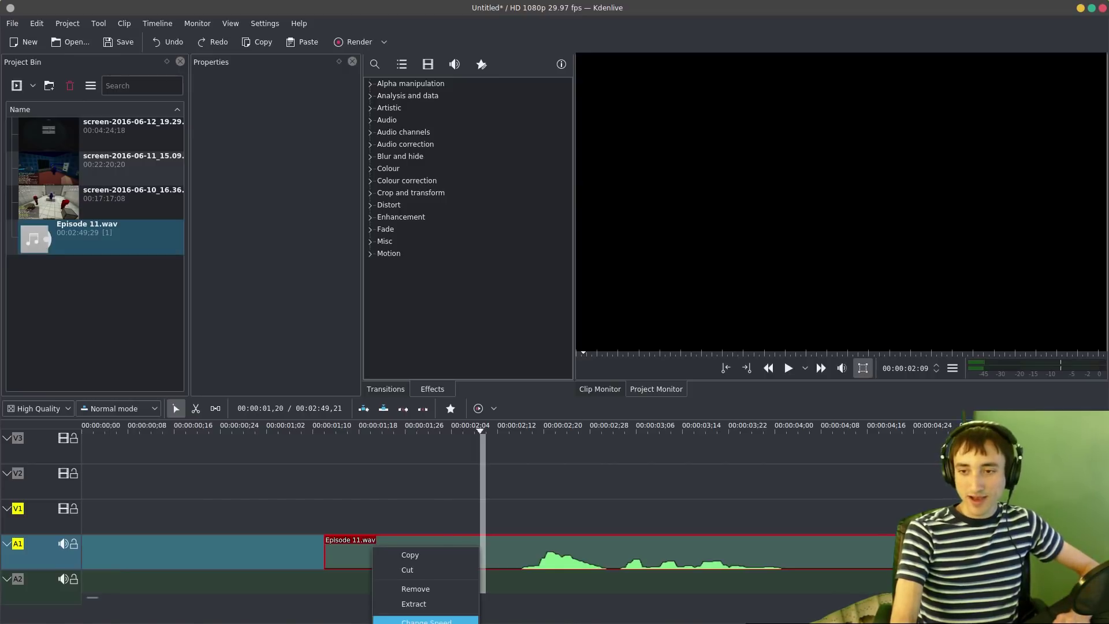
{"action": "left_click", "coordinate": [426, 622]}
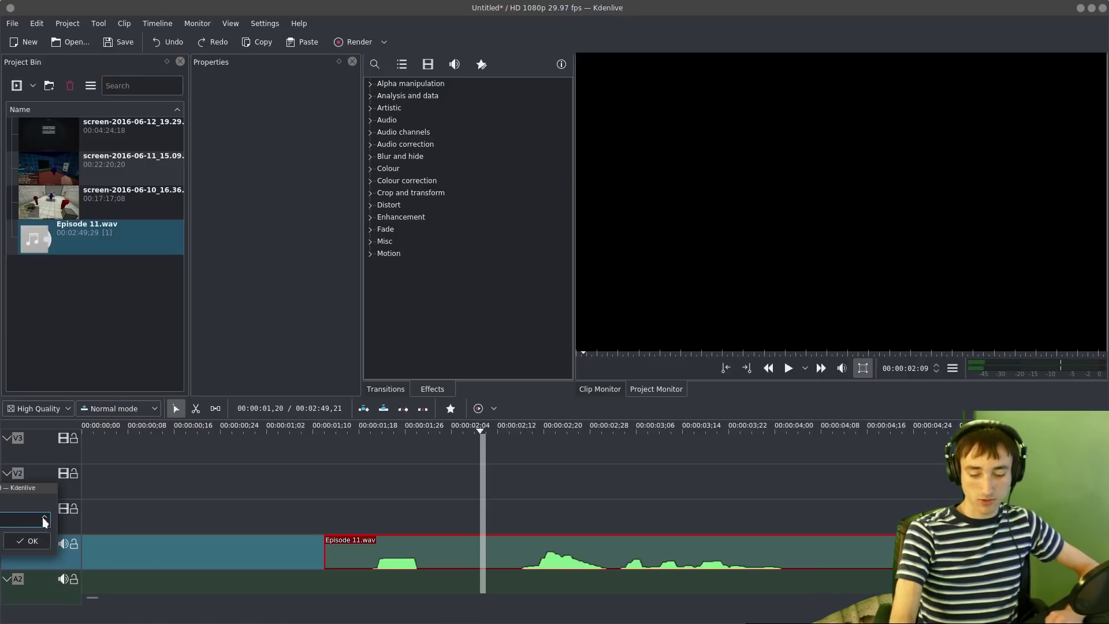
{"action": "left_click", "coordinate": [6, 541]}
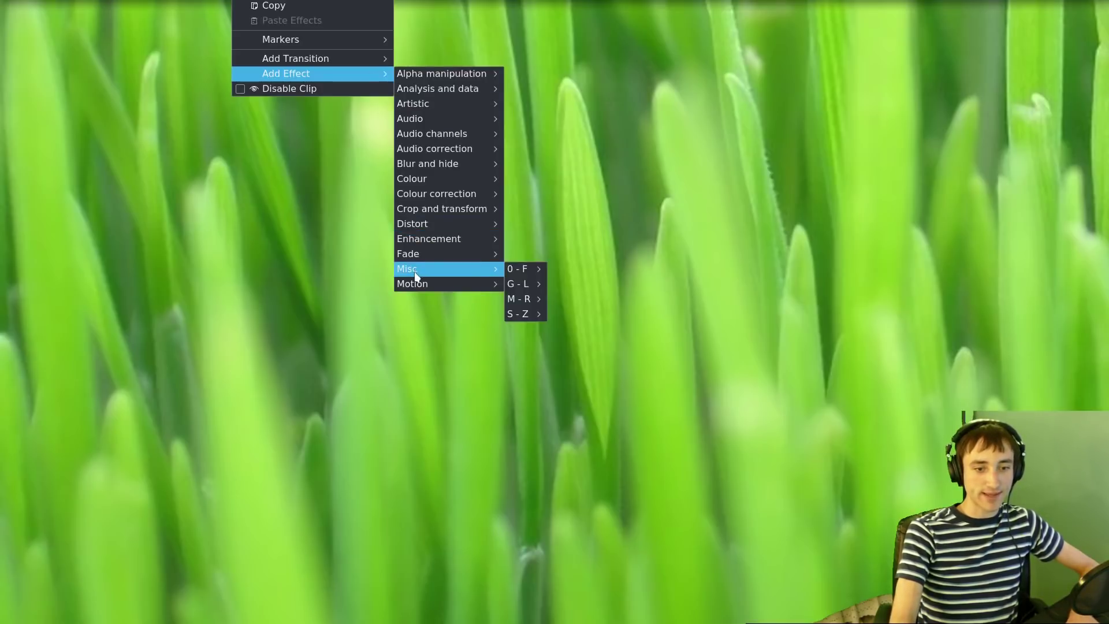
- In the stable version, add the Speed motion effect to the short Episode 11.wav clip and remove it again
{"action": "mouse_move", "coordinate": [416, 280]}
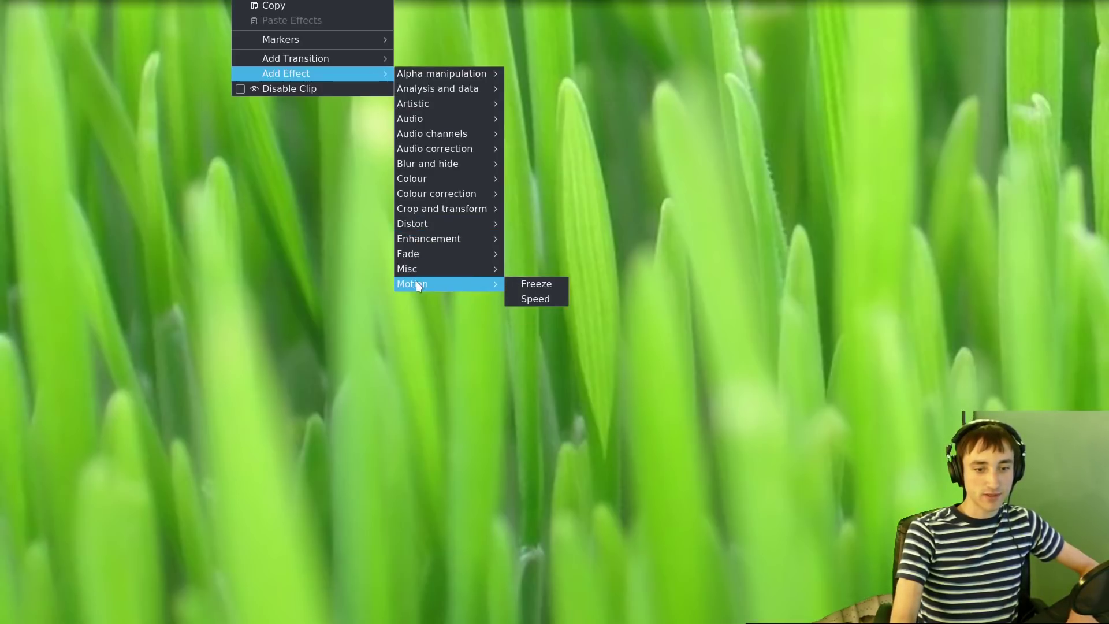
{"action": "left_click", "coordinate": [511, 295]}
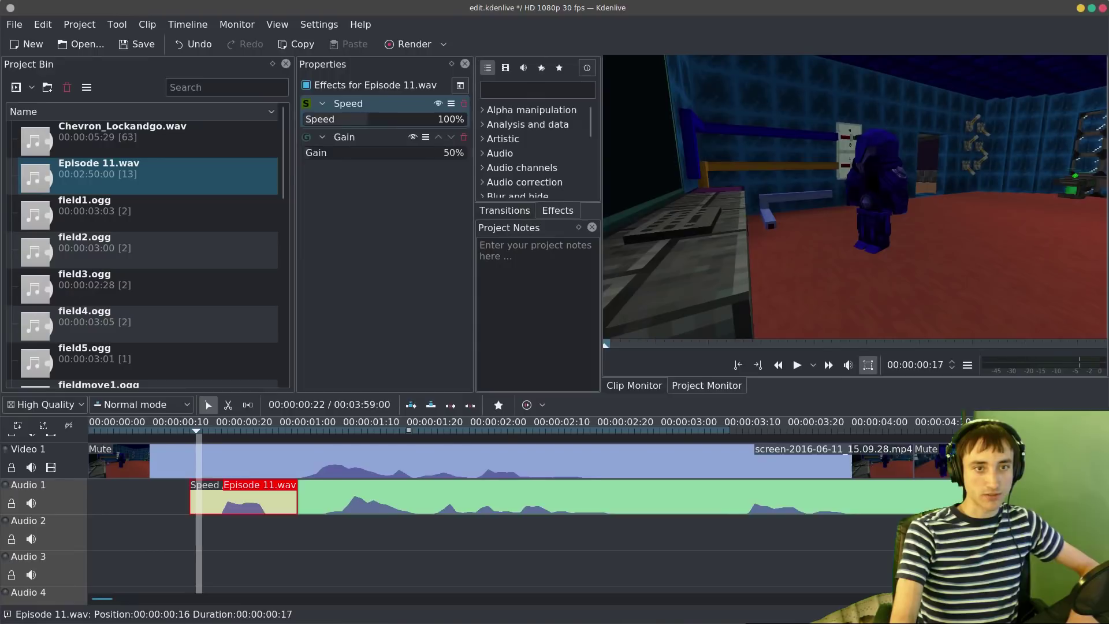
{"action": "left_click", "coordinate": [464, 104]}
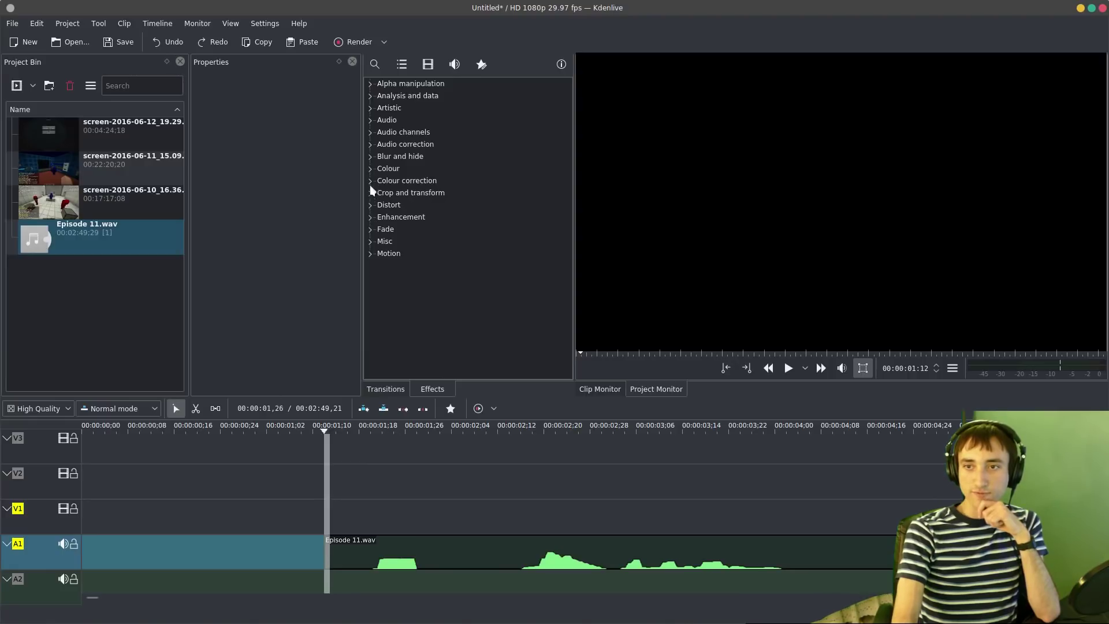
- In the beta, look through the Audio correction, Audio and Audio channels effects, select Gain, and collapse the Audio and Audio correction categories
{"action": "left_click", "coordinate": [371, 145]}
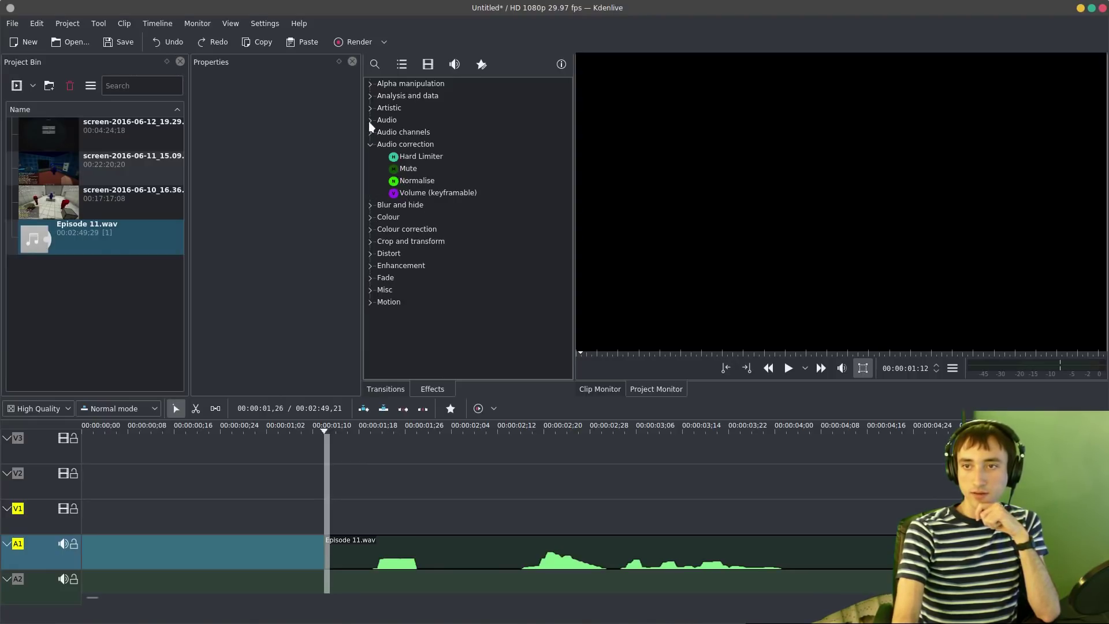
{"action": "left_click", "coordinate": [369, 121]}
{"action": "scroll", "coordinate": [456, 314], "scroll_direction": "down", "scroll_amount": 1}
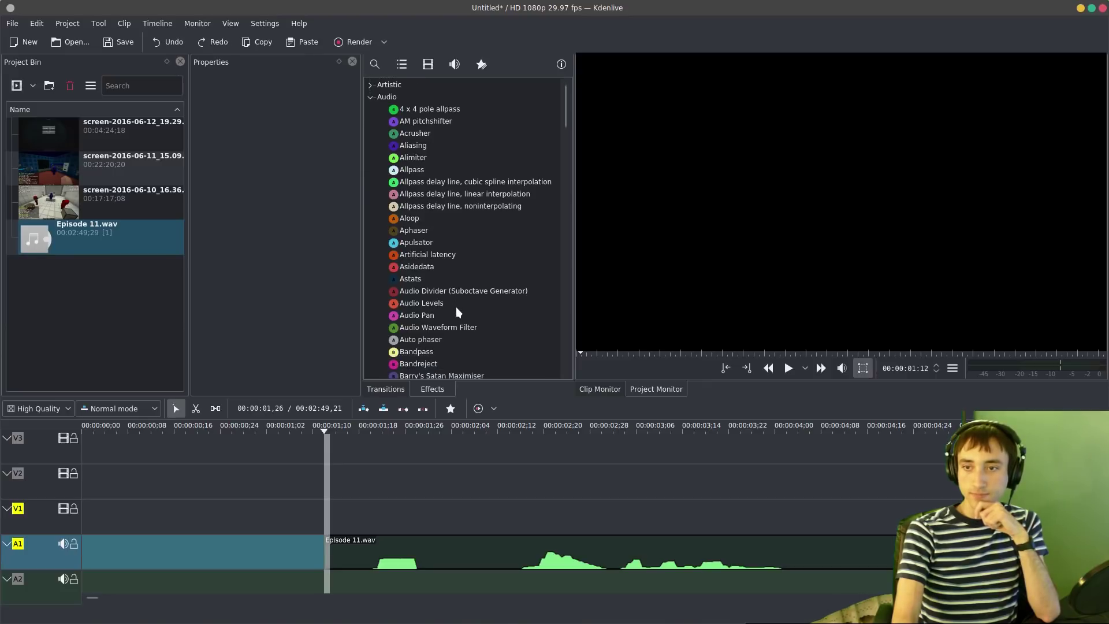
{"action": "left_click_drag", "start_coordinate": [566, 123], "coordinate": [422, 119]}
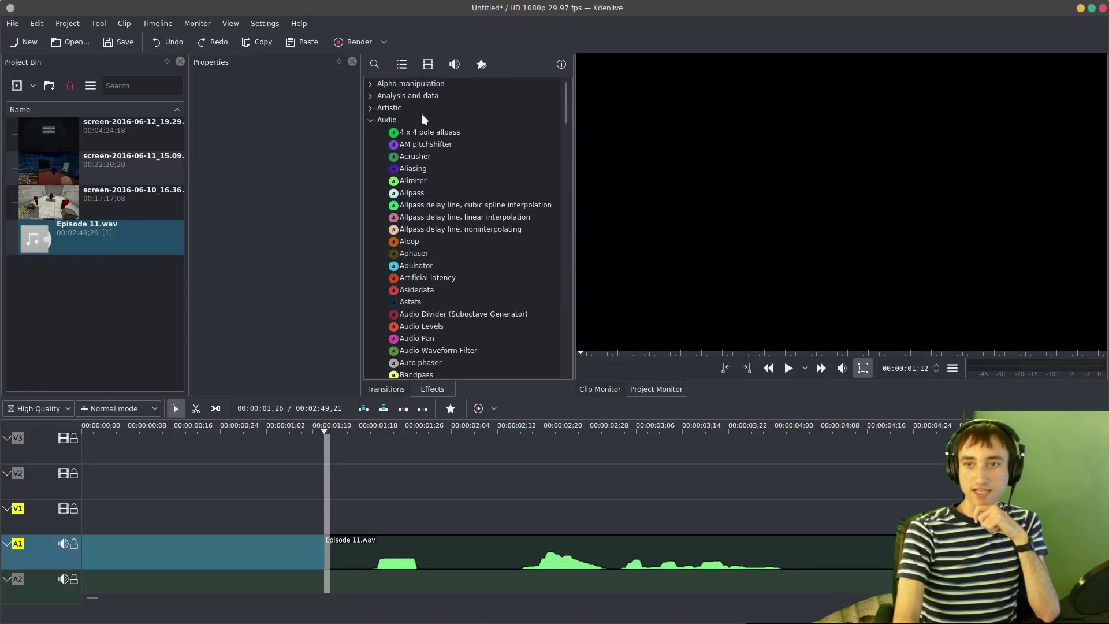
{"action": "left_click", "coordinate": [373, 120]}
{"action": "left_click", "coordinate": [373, 133]}
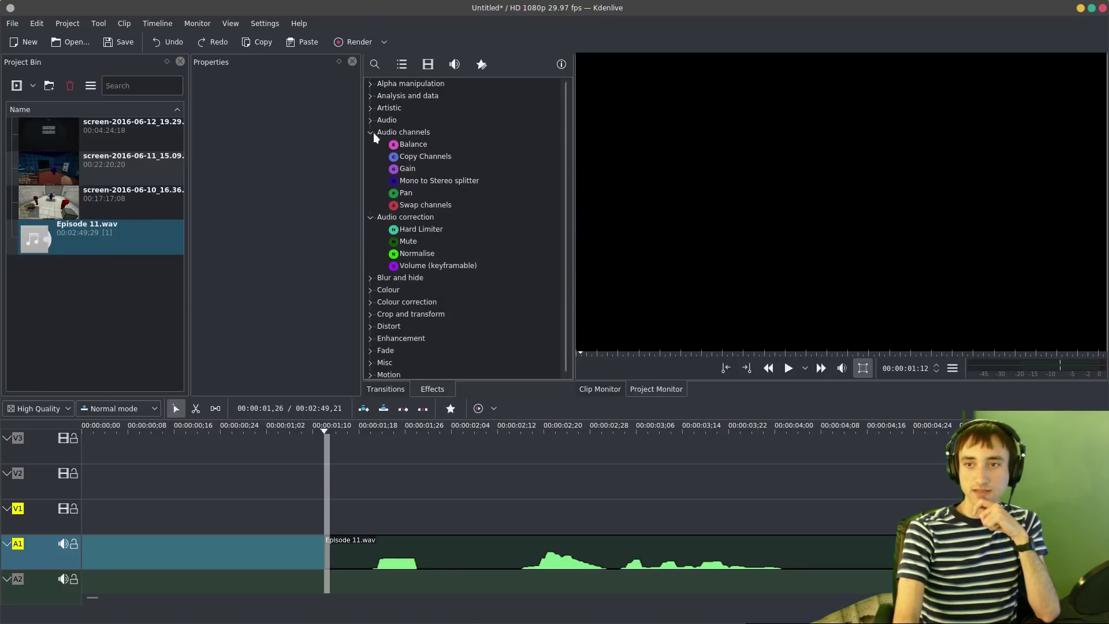
{"action": "left_click", "coordinate": [403, 170]}
{"action": "left_click", "coordinate": [371, 216]}
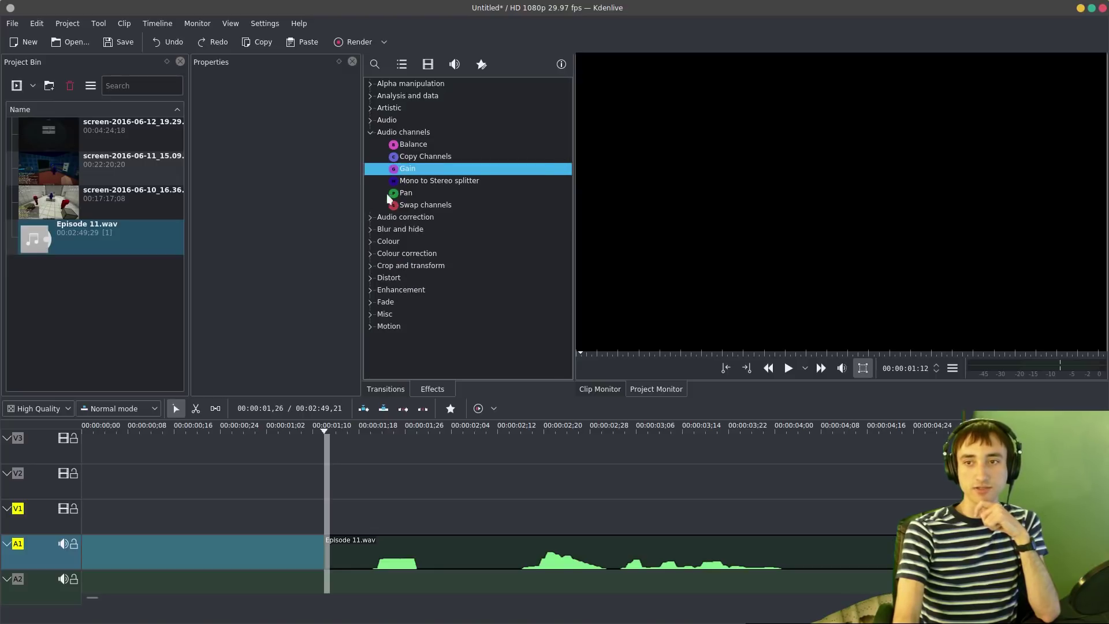
- Add the Gain effect to the Episode 11.wav clip on track A1, remove it again, and reselect the clip
{"action": "left_click_drag", "start_coordinate": [398, 172], "coordinate": [391, 549]}
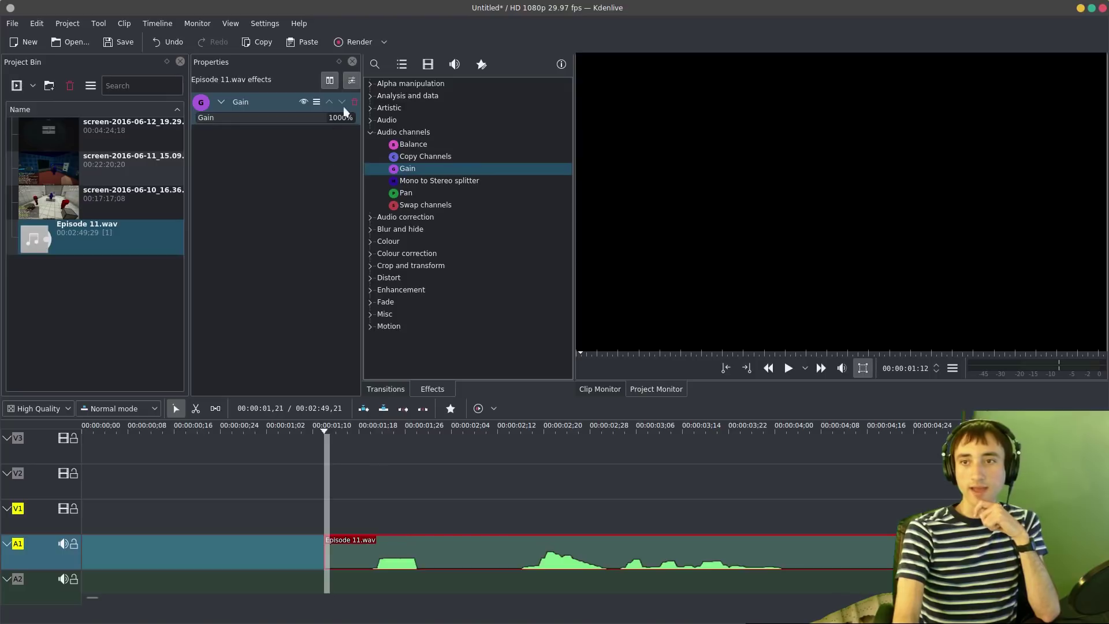
{"action": "left_click", "coordinate": [354, 103]}
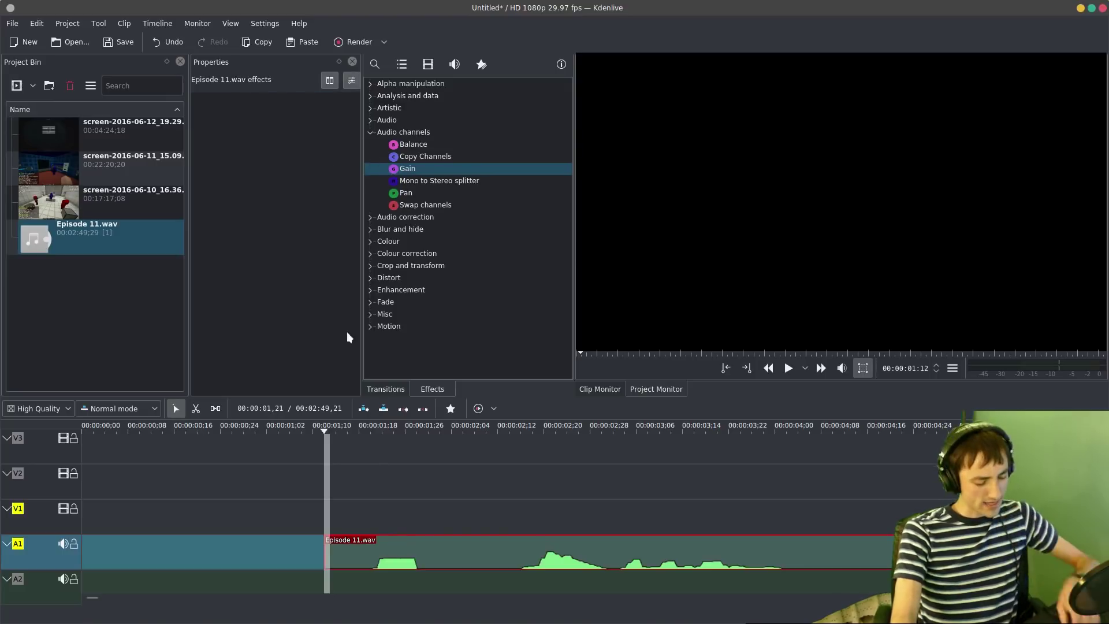
{"action": "mouse_move", "coordinate": [384, 546]}
{"action": "left_mouse_down"}
{"action": "mouse_move", "coordinate": [348, 547]}
{"action": "mouse_move", "coordinate": [386, 548]}
{"action": "left_mouse_up"}
- Look up "gain" in the shortcut configuration, examine the shortcut assigned to the Gain effect, and accept the dialog
{"action": "left_click", "coordinate": [265, 23]}
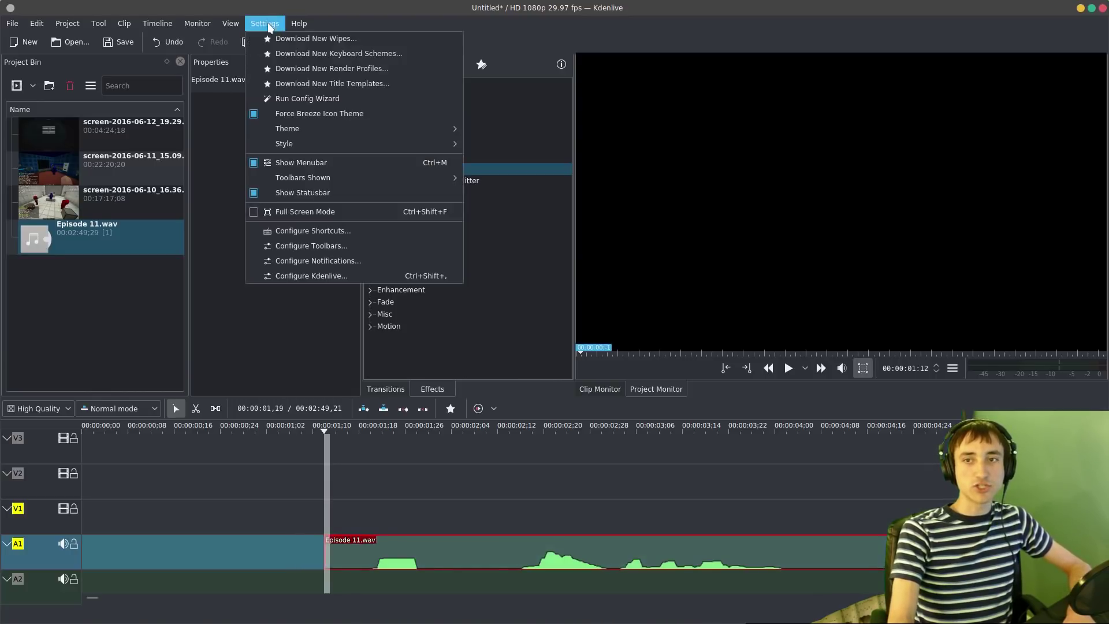
{"action": "left_click", "coordinate": [312, 230]}
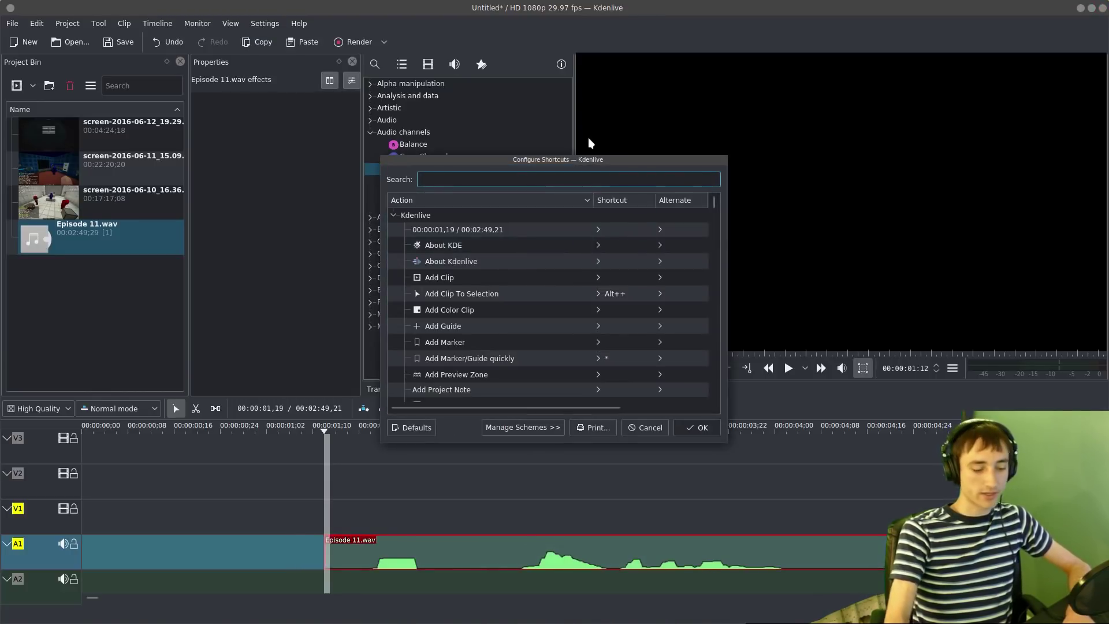
{"action": "type", "text": "gain"}
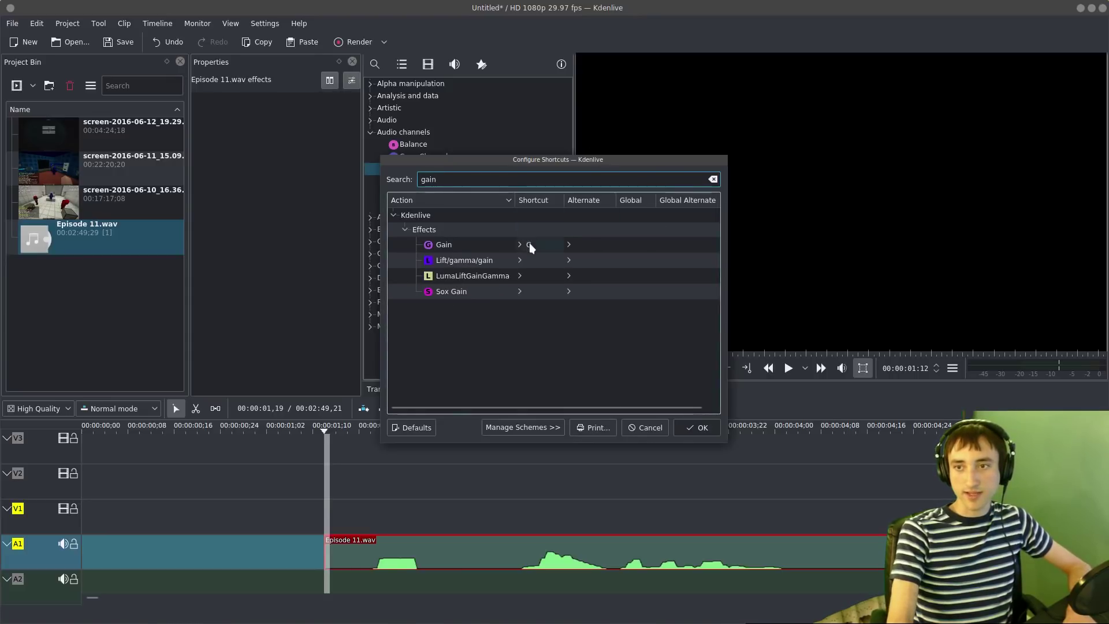
{"action": "left_click", "coordinate": [529, 247]}
{"action": "left_click", "coordinate": [498, 279]}
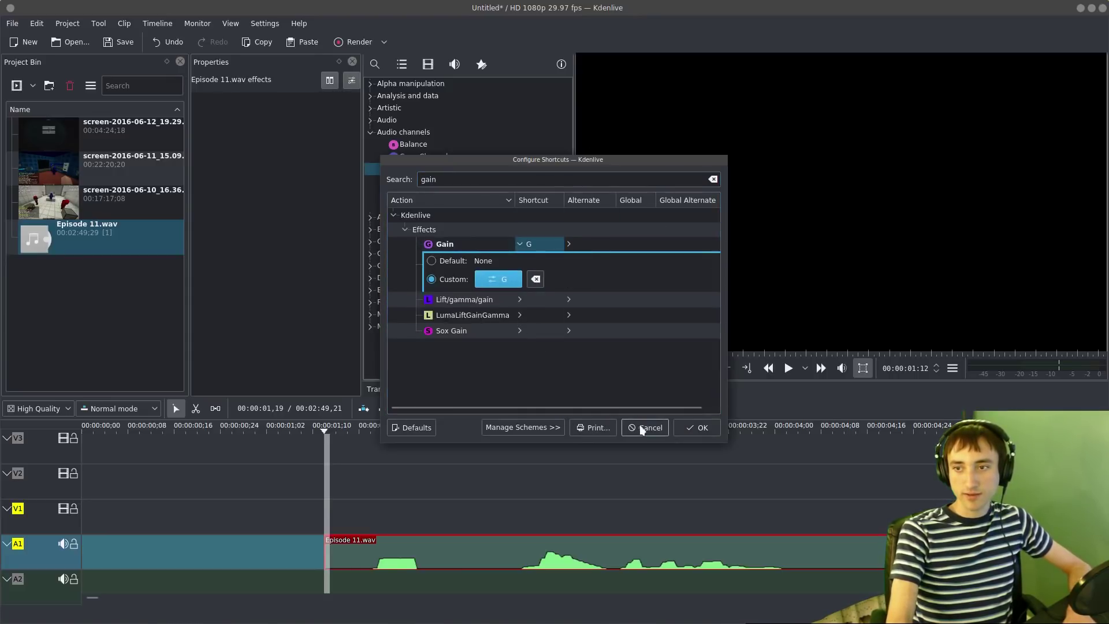
{"action": "left_click", "coordinate": [698, 426]}
- Select the Episode 11.wav clip on track A1 and check the context menus of the track area and the clip
{"action": "left_click", "coordinate": [479, 532]}
{"action": "left_click", "coordinate": [380, 549]}
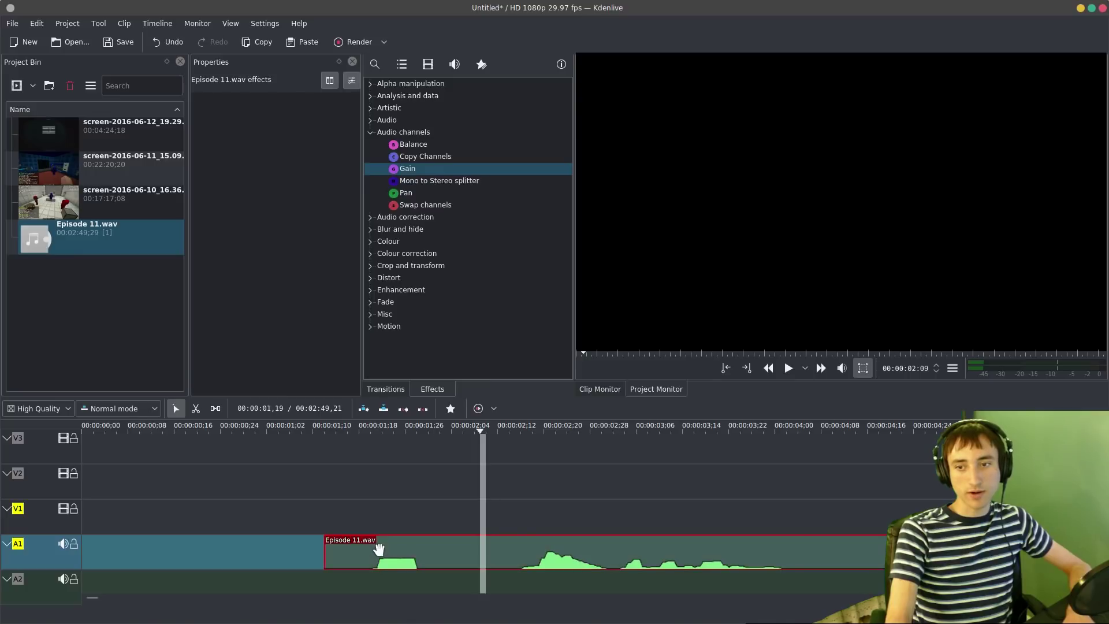
{"action": "right_click", "coordinate": [426, 532]}
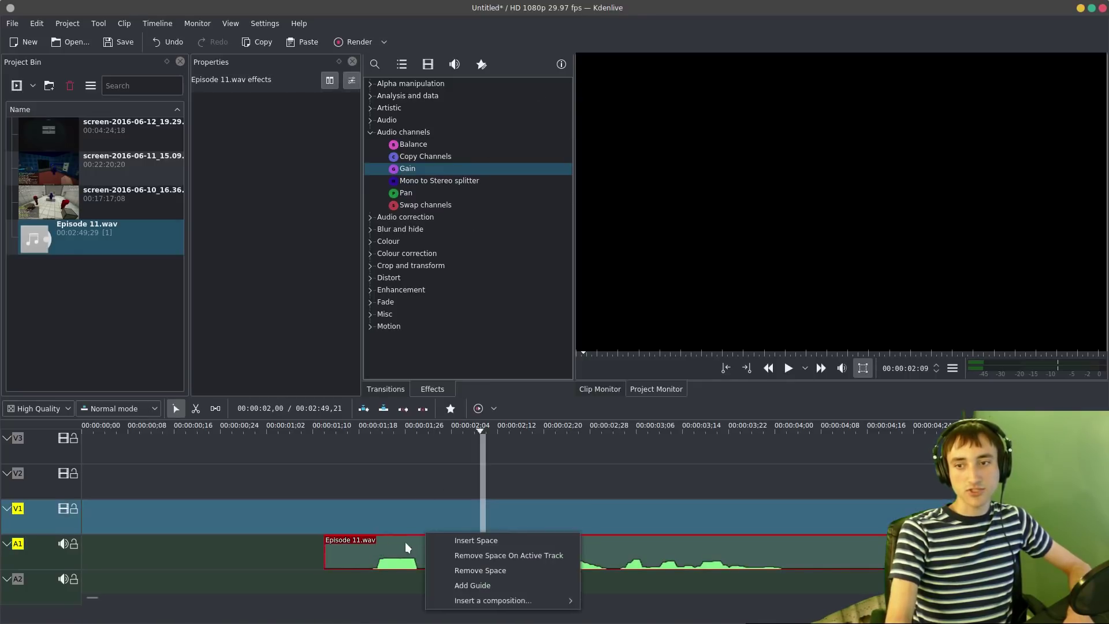
{"action": "right_click", "coordinate": [406, 544]}
- Add the Gain effect from the Audio channels category to the Episode 11.wav clip and delete it again
{"action": "left_click", "coordinate": [349, 546]}
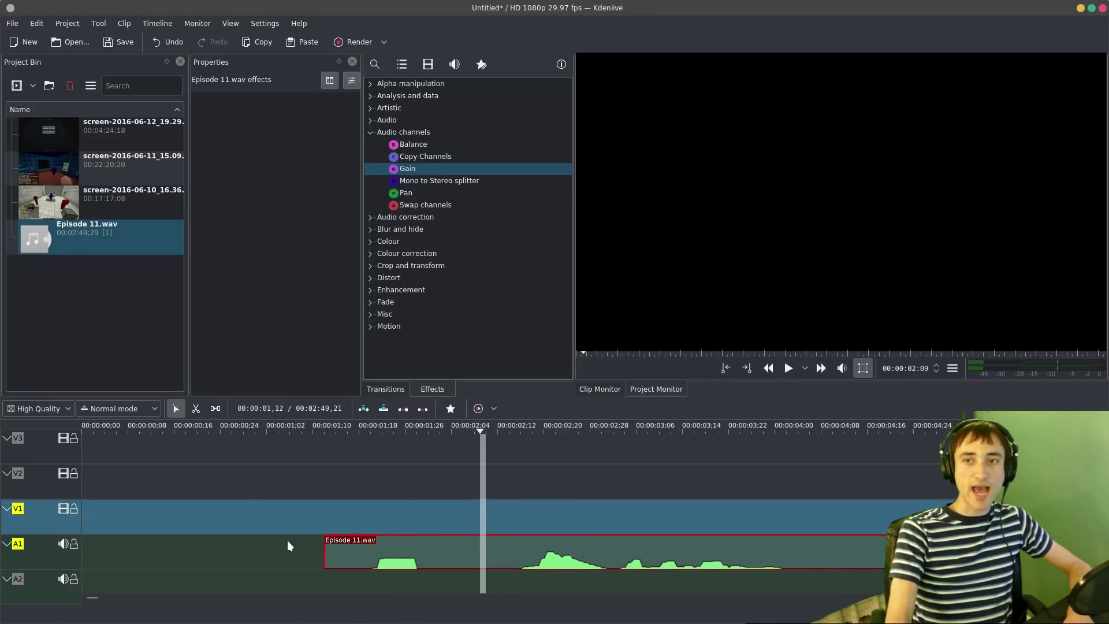
{"action": "left_click", "coordinate": [317, 546]}
{"action": "left_click_drag", "start_coordinate": [444, 168], "coordinate": [354, 535]}
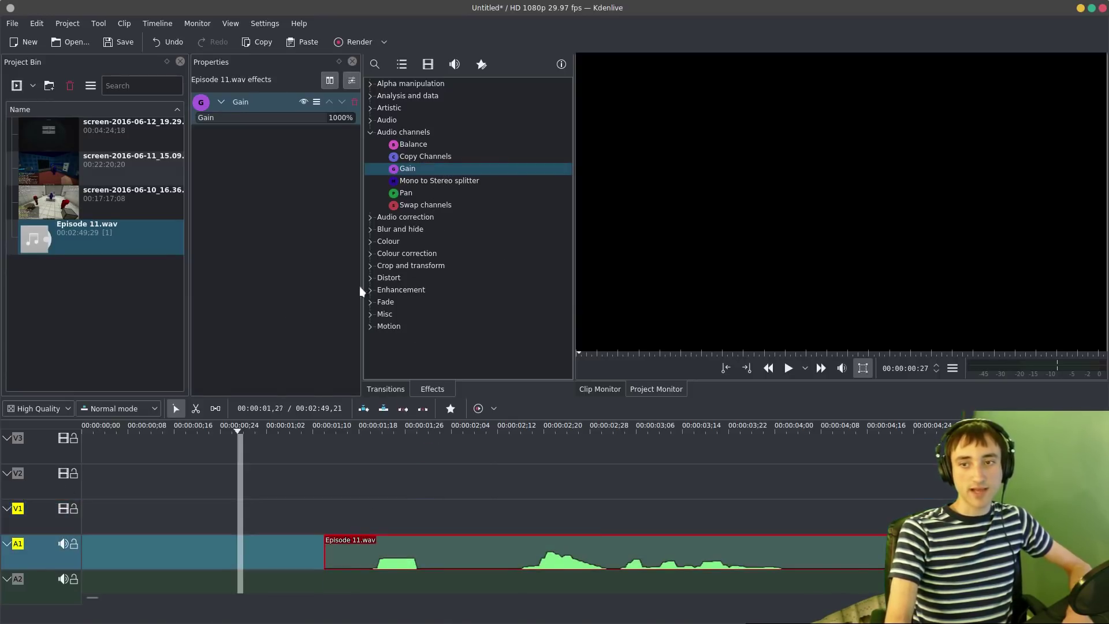
{"action": "left_click", "coordinate": [355, 102]}
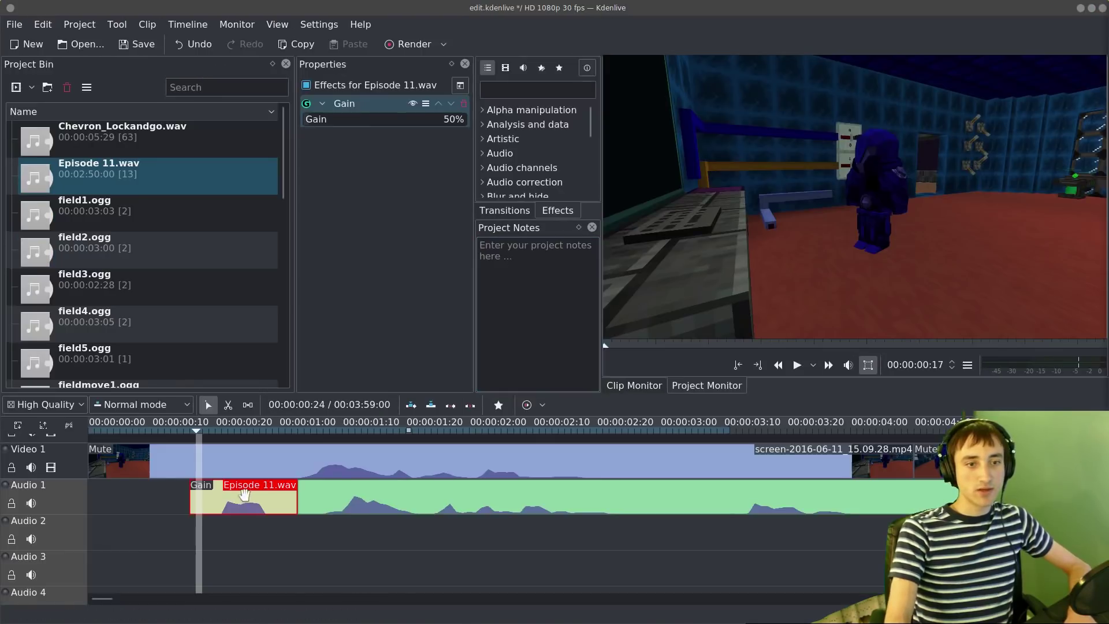
- In the stable version, browse the Add Effect categories for the short Episode 11.wav clip, and add Gain to track Audio 1 and remove it
{"action": "right_click", "coordinate": [244, 494]}
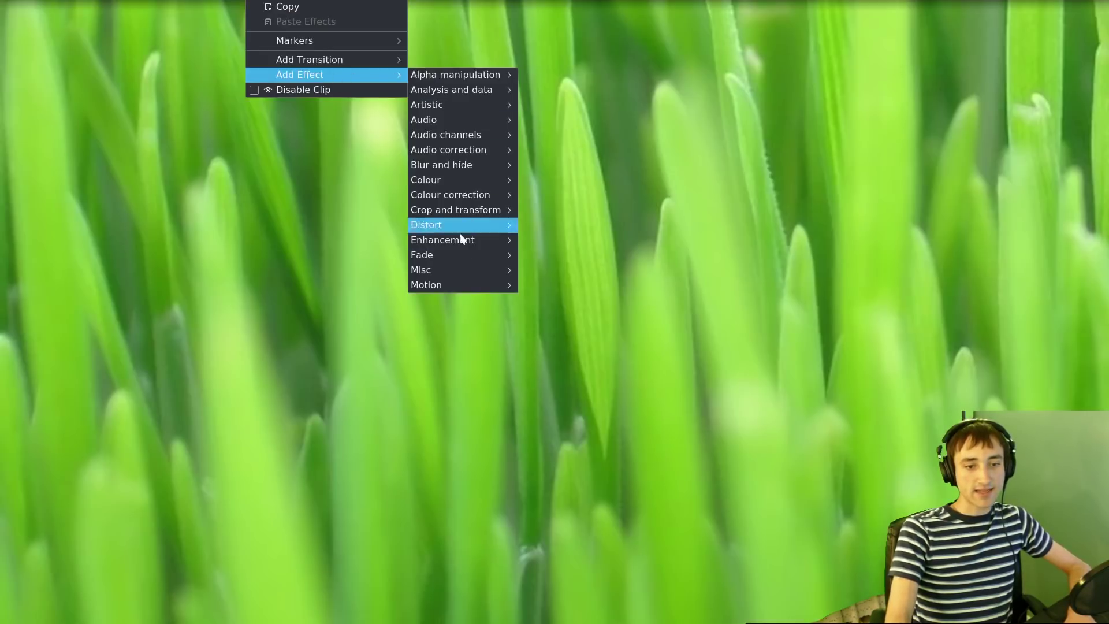
{"action": "mouse_move", "coordinate": [312, 40]}
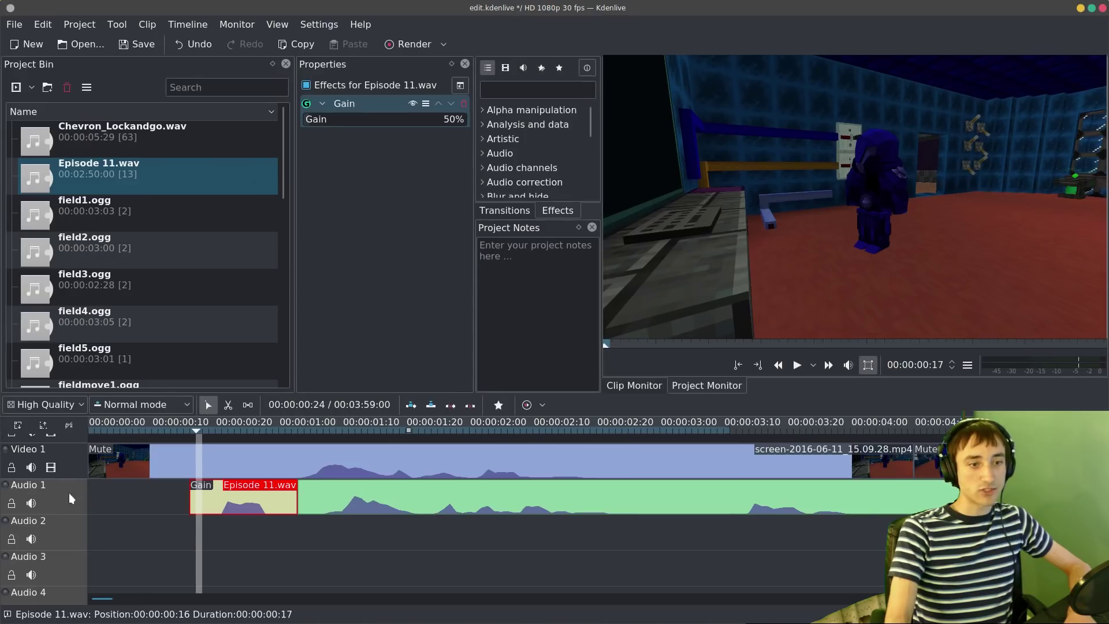
{"action": "right_click", "coordinate": [70, 494]}
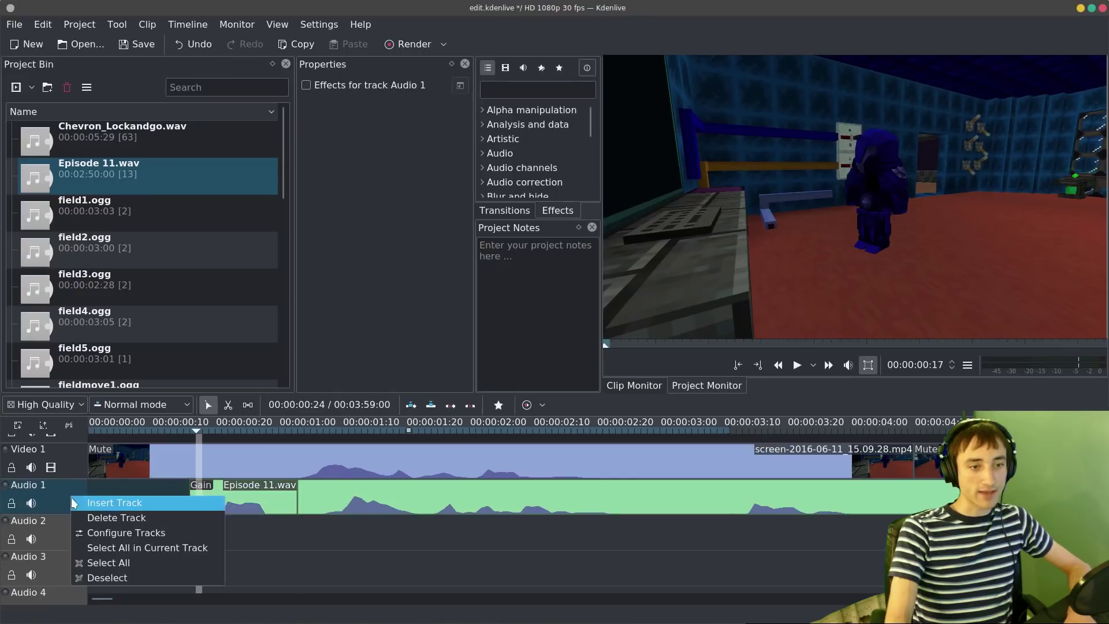
{"action": "left_click", "coordinate": [63, 495]}
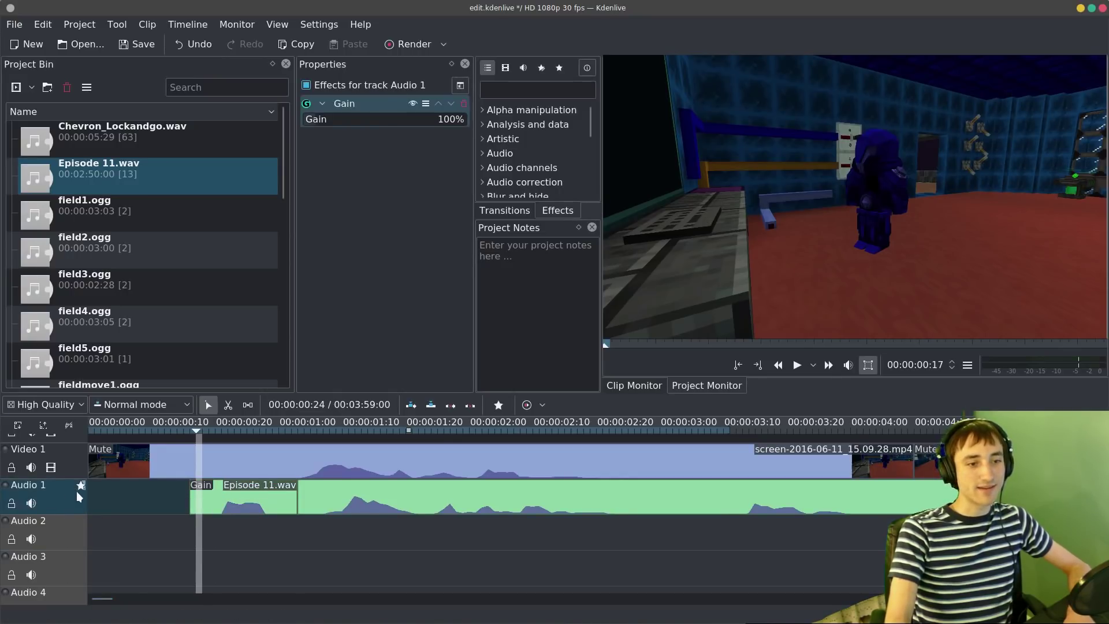
{"action": "left_click", "coordinate": [463, 105]}
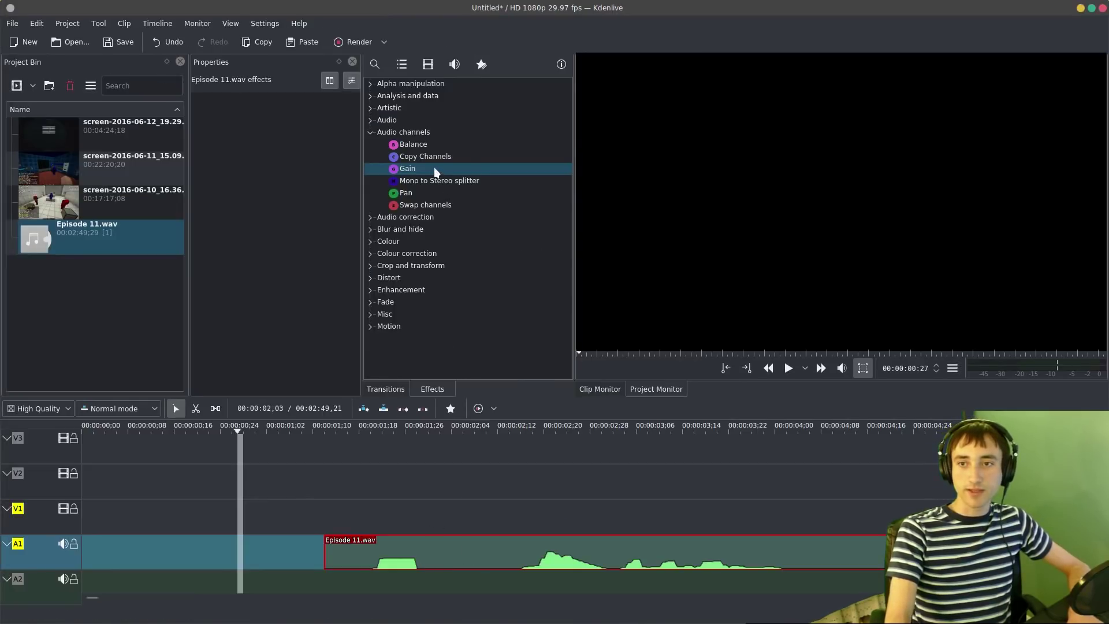
- In the beta, apply the Gain effect to the Episode 11.wav clip on track A1 and play its opening
{"action": "left_click_drag", "start_coordinate": [435, 167], "coordinate": [461, 489]}
{"action": "left_click_drag", "start_coordinate": [443, 565], "coordinate": [443, 565]}
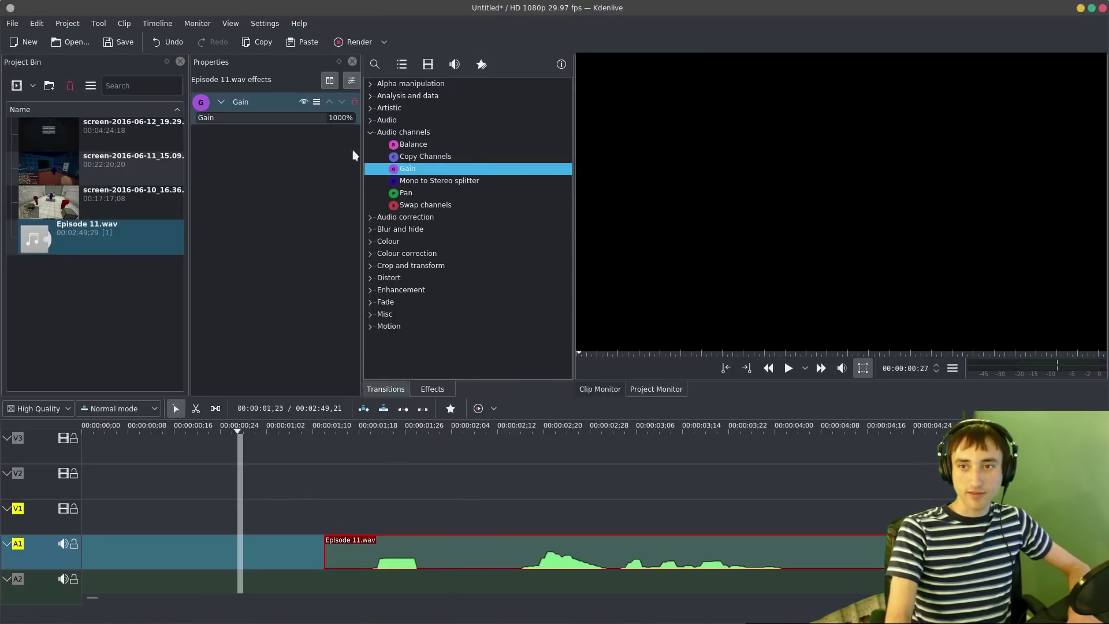
{"action": "left_click", "coordinate": [317, 500]}
{"action": "key", "text": "space"}
{"action": "key", "text": "space"}
{"action": "left_click", "coordinate": [358, 549]}
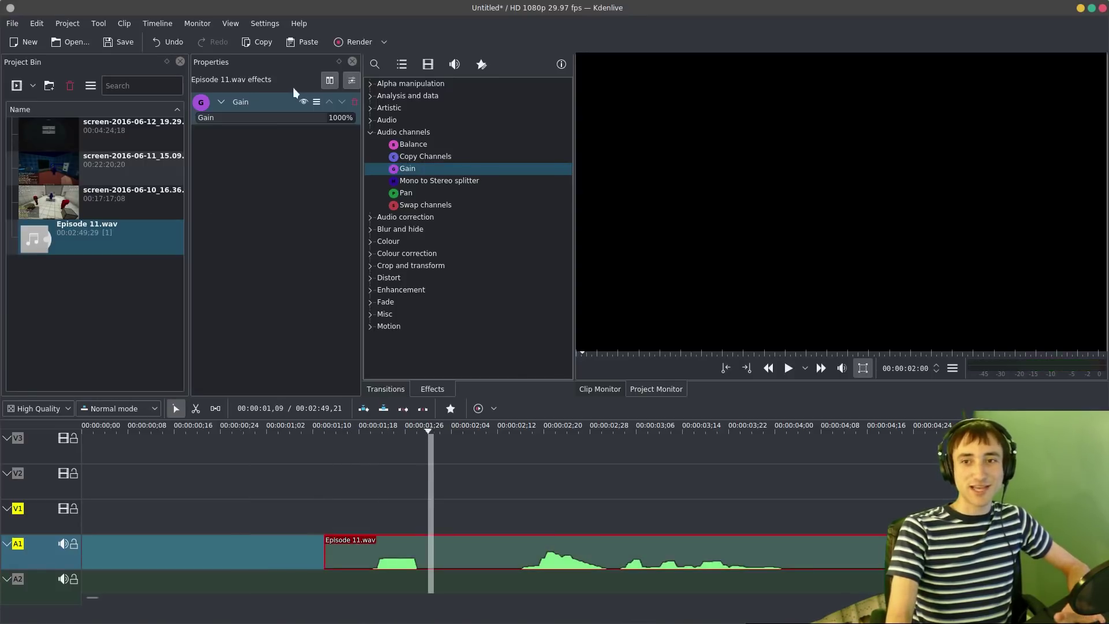
- Set the Episode 11.wav clip's Gain to 50% and play the opening of the clip to hear the effect
{"action": "left_click", "coordinate": [336, 118]}
{"action": "type", "text": "50"}
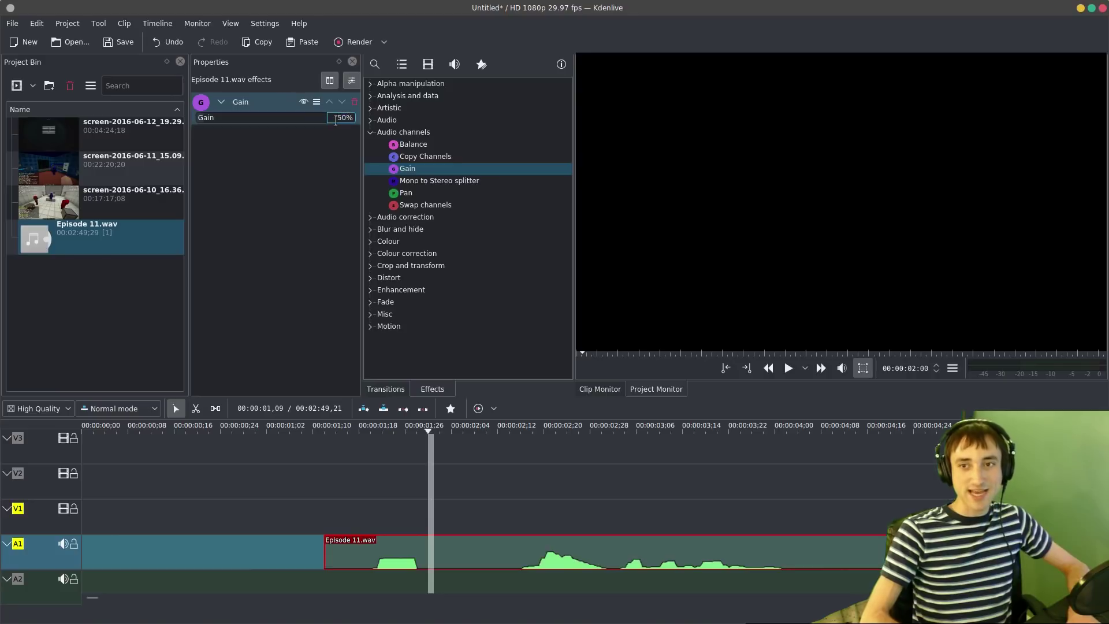
{"action": "key", "text": "alt+Tab"}
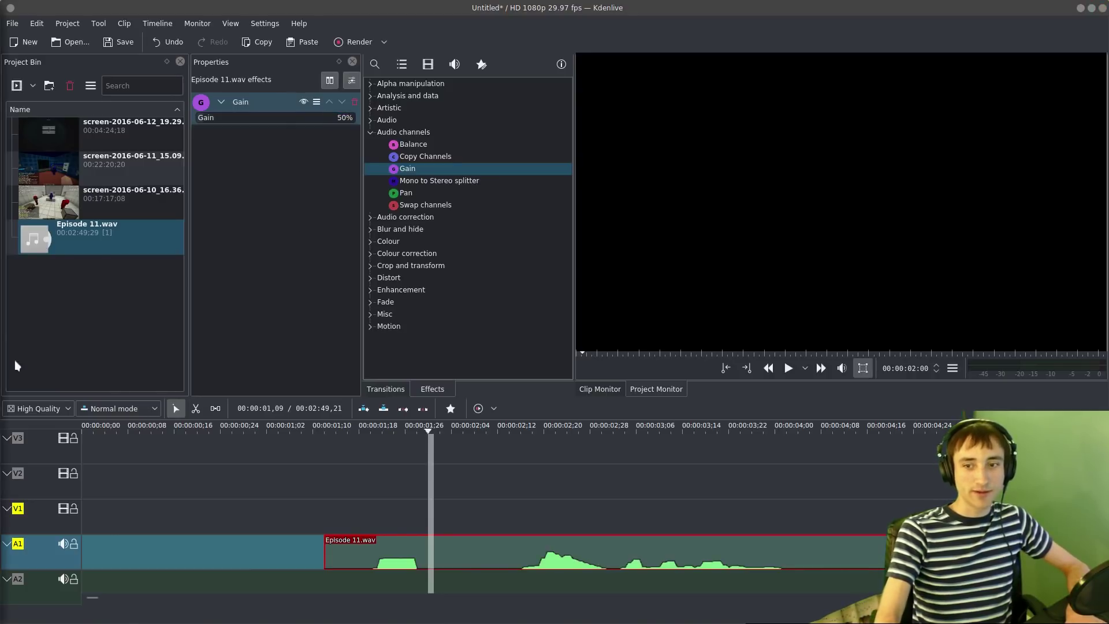
{"action": "key", "text": "alt+Tab"}
{"action": "key", "text": "space"}
{"action": "left_click", "coordinate": [308, 582]}
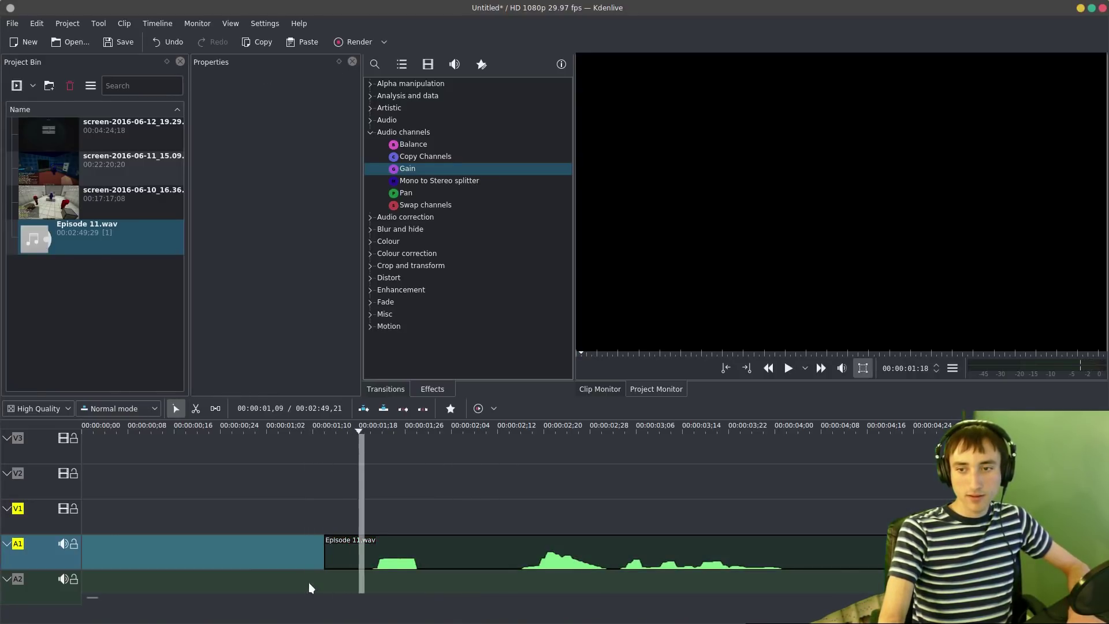
{"action": "left_click", "coordinate": [314, 589]}
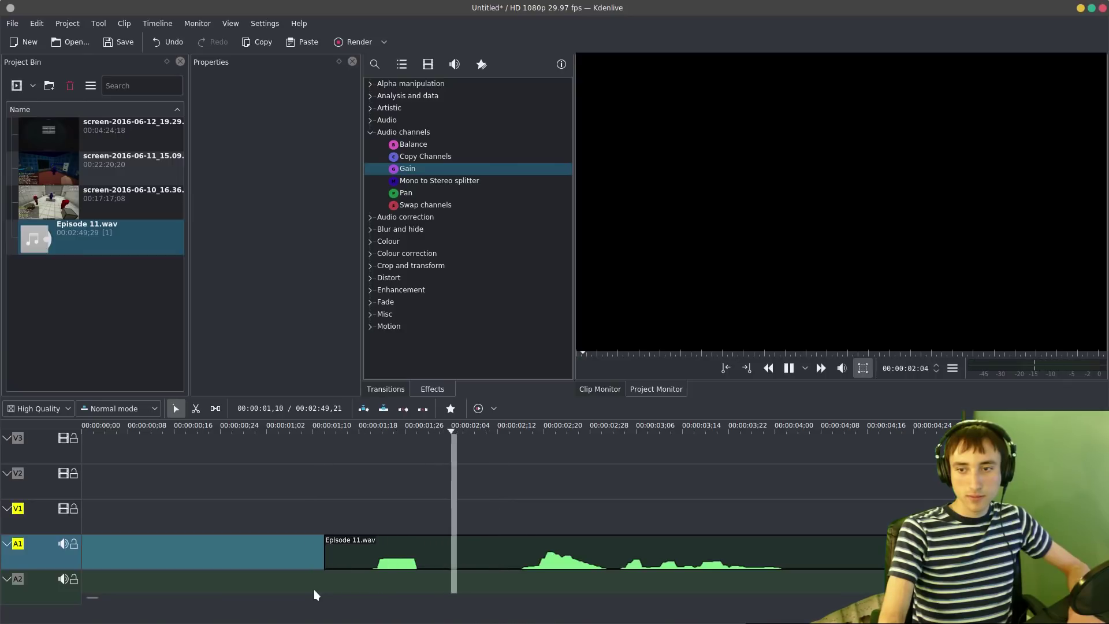
{"action": "left_click", "coordinate": [416, 552]}
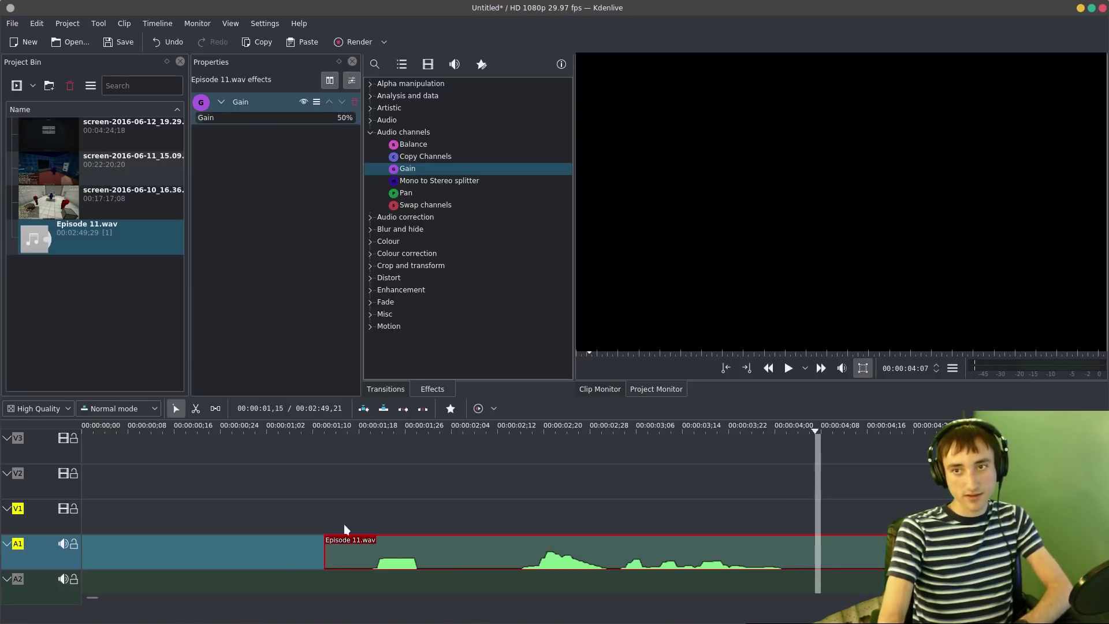
{"action": "left_click", "coordinate": [321, 498]}
{"action": "key", "text": "space"}
- Set the Episode 11.wav clip's Gain to 0% and play its opening again
{"action": "left_click_drag", "start_coordinate": [392, 562], "coordinate": [384, 548]}
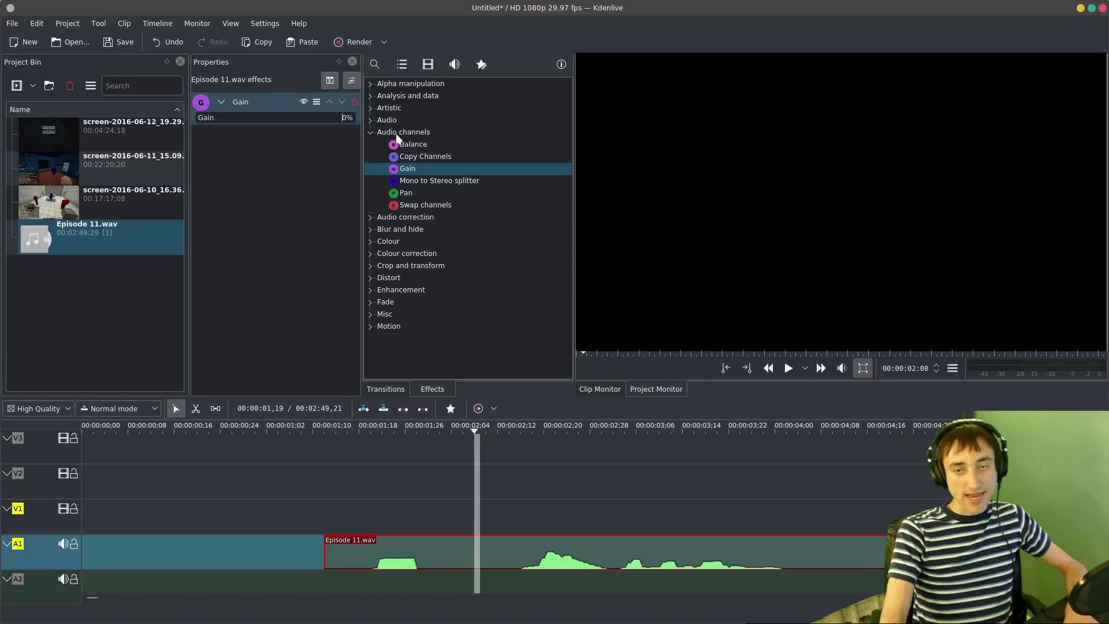
{"action": "left_click", "coordinate": [357, 502]}
{"action": "key", "text": "space"}
{"action": "key", "text": "space"}
{"action": "left_click", "coordinate": [365, 549]}
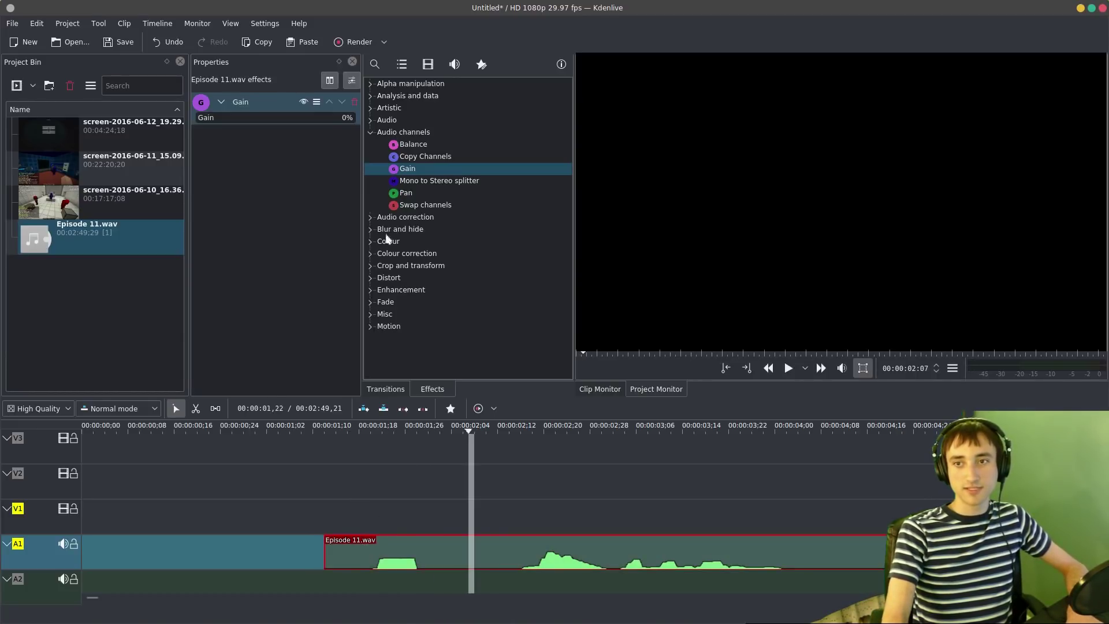
- Raise the Episode 11.wav clip's Gain to 1000%, check the effects of track A1, and replay the clip
{"action": "left_click", "coordinate": [275, 120]}
{"action": "key", "text": "space"}
{"action": "left_click_drag", "start_coordinate": [300, 119], "coordinate": [474, 144]}
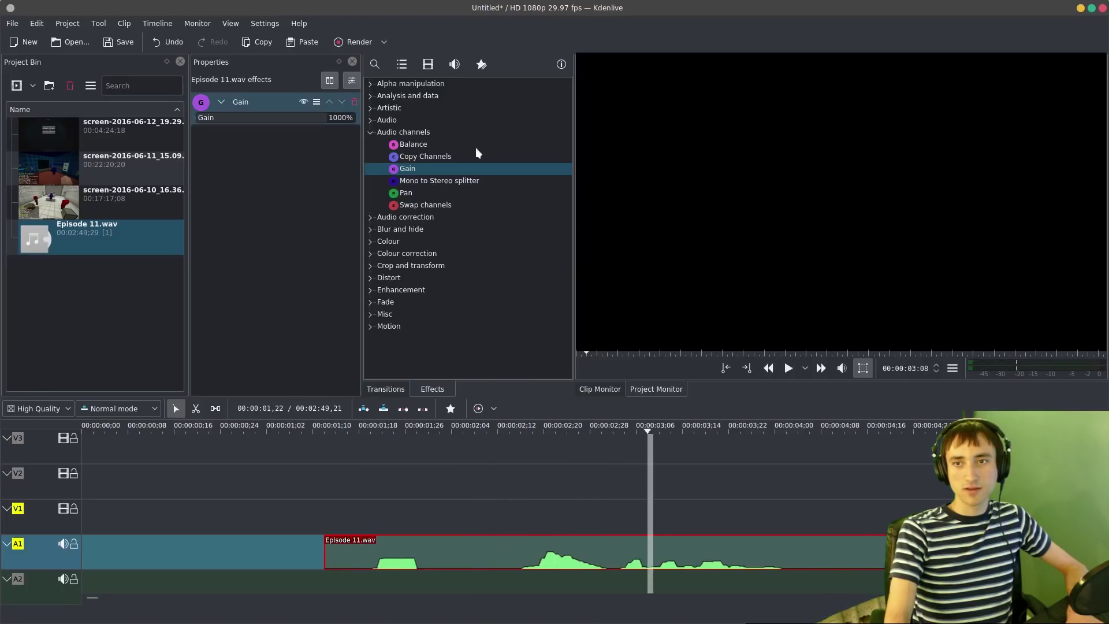
{"action": "key", "text": "space"}
{"action": "left_click", "coordinate": [37, 545]}
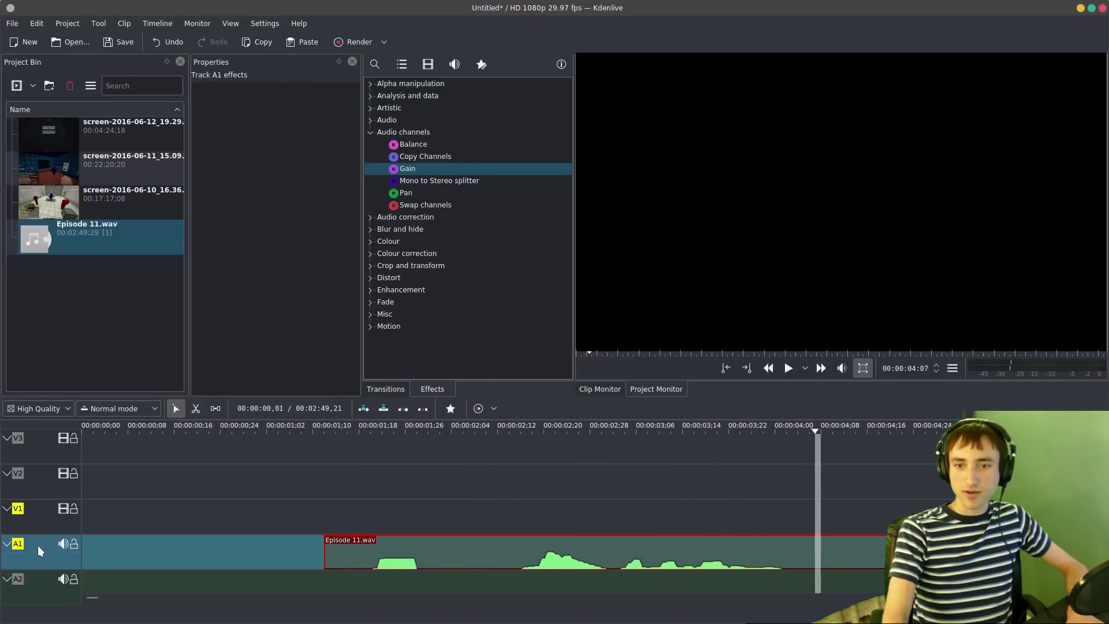
{"action": "left_click", "coordinate": [323, 504]}
{"action": "key", "text": "space"}
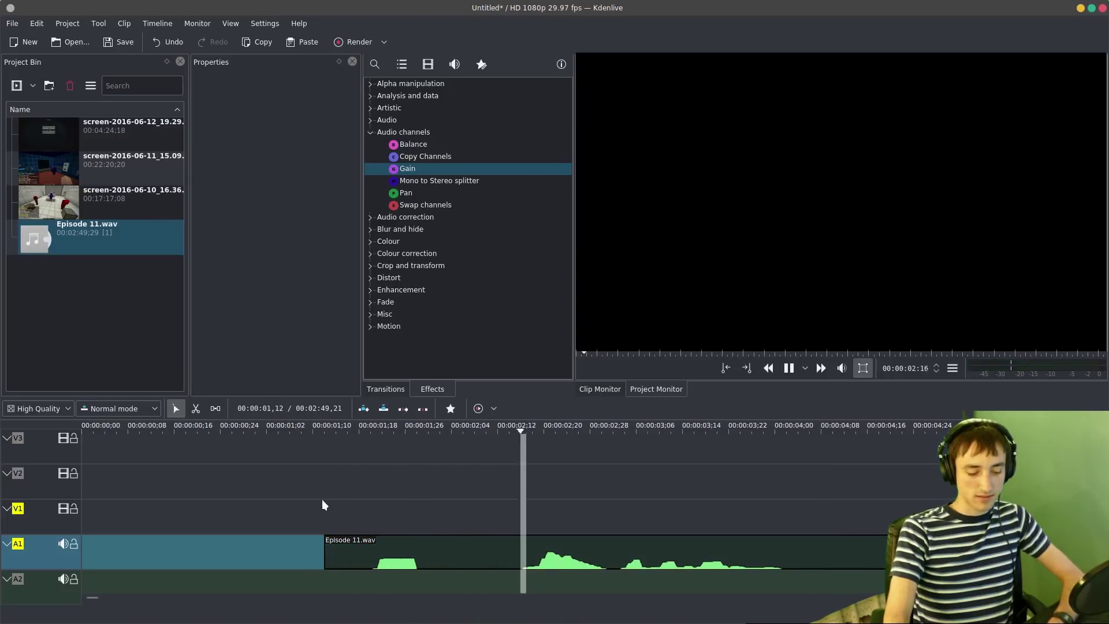
- Reselect the Episode 11.wav clip and vary its Gain through 10% and 63% down to 0%
{"action": "left_click", "coordinate": [407, 557]}
{"action": "key", "text": "space"}
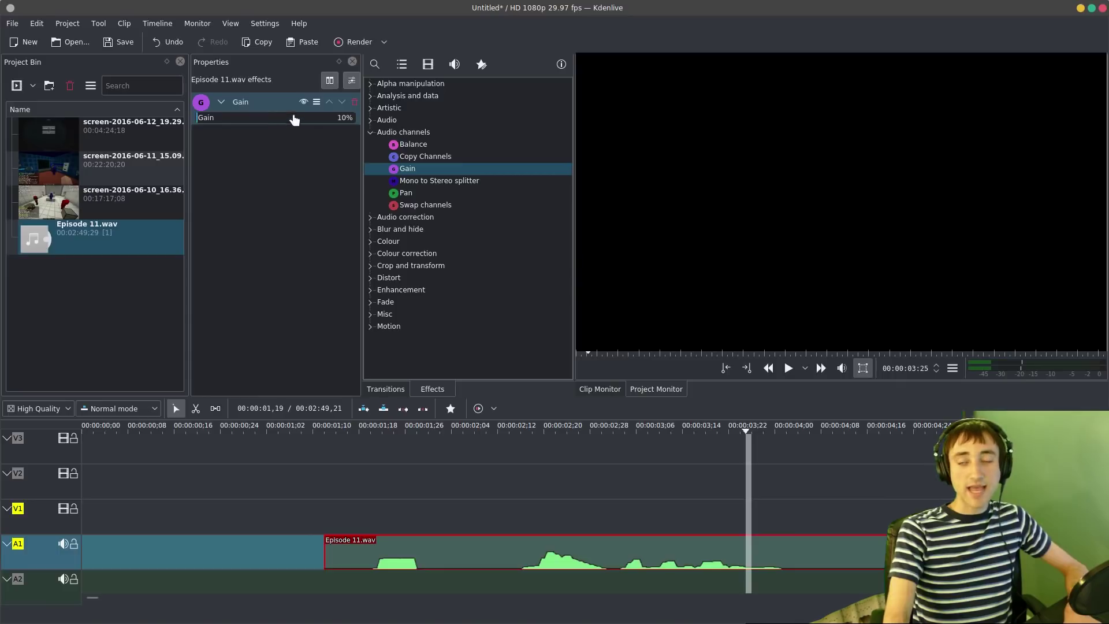
{"action": "scroll", "coordinate": [309, 120], "scroll_direction": "up", "scroll_amount": 4}
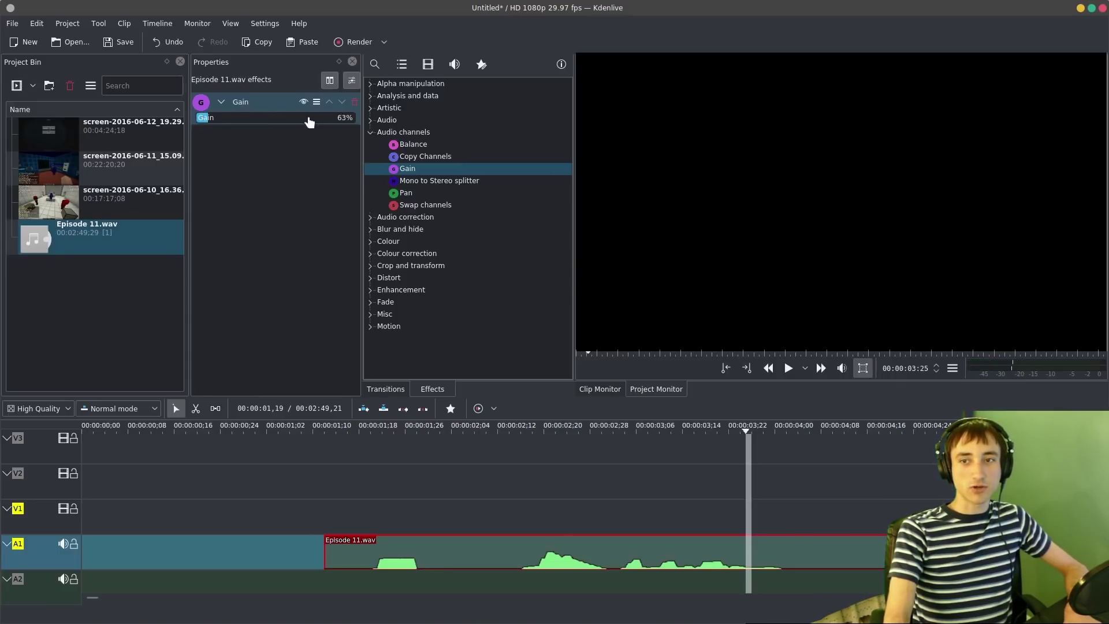
{"action": "scroll", "coordinate": [310, 121], "scroll_direction": "down", "scroll_amount": 5}
- Move the playhead to several points along the Episode 11.wav clip, reselecting the clip to check its Gain effect
{"action": "left_click", "coordinate": [332, 521]}
{"action": "left_click", "coordinate": [373, 548]}
{"action": "left_click", "coordinate": [372, 520]}
{"action": "left_click", "coordinate": [372, 549]}
{"action": "left_click", "coordinate": [394, 520]}
{"action": "left_click", "coordinate": [701, 520]}
{"action": "left_click", "coordinate": [700, 550]}
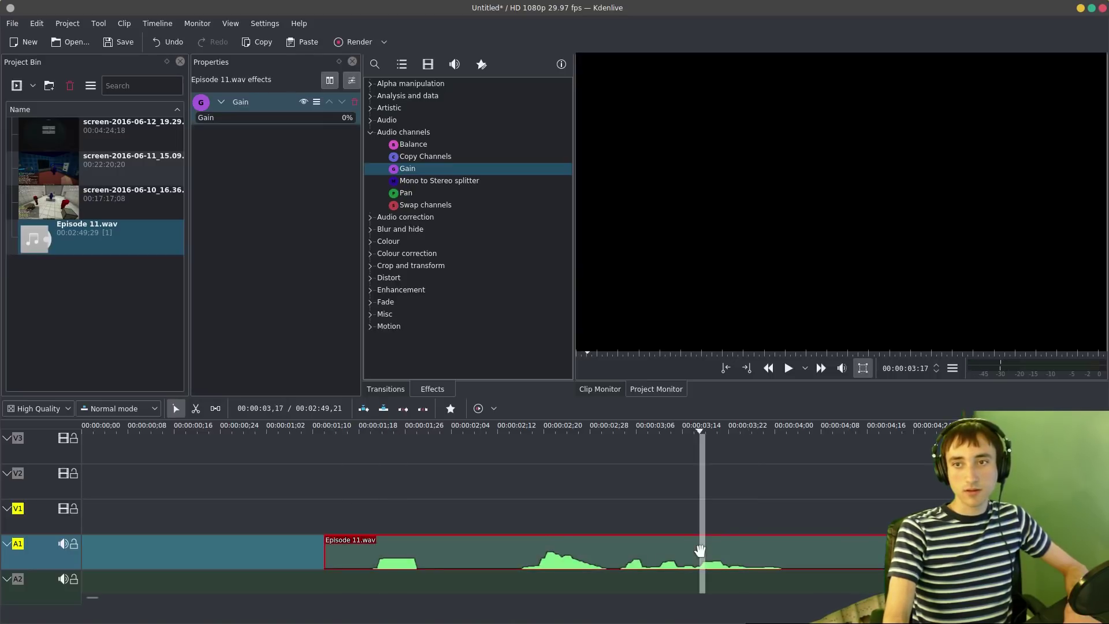
- Play the clip's opening with Gain at 0% once more and remove the Gain effect from it
{"action": "left_click", "coordinate": [311, 519]}
{"action": "left_click", "coordinate": [371, 540]}
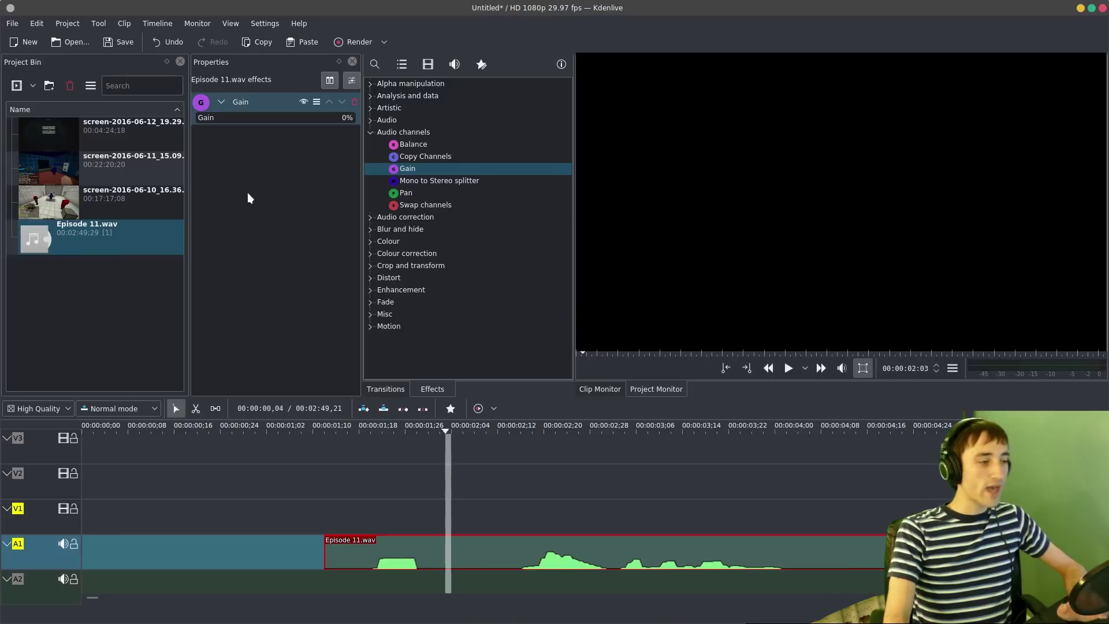
{"action": "left_click", "coordinate": [354, 102]}
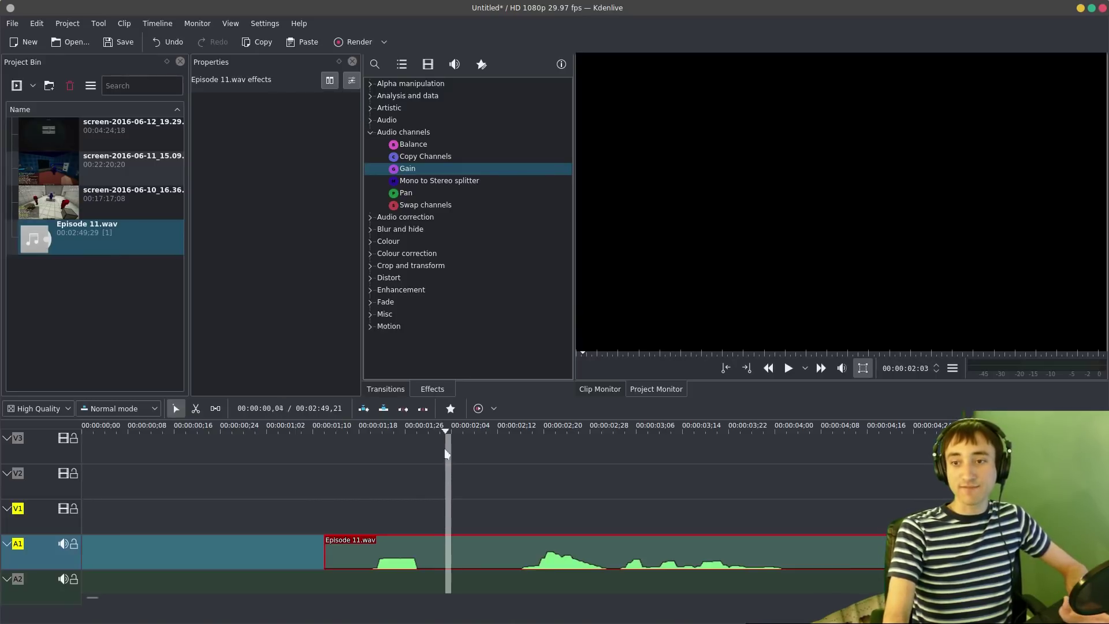
- Play the opening of Episode 11.wav in the beta and in the stable version to compare the audio
{"action": "left_click", "coordinate": [362, 512]}
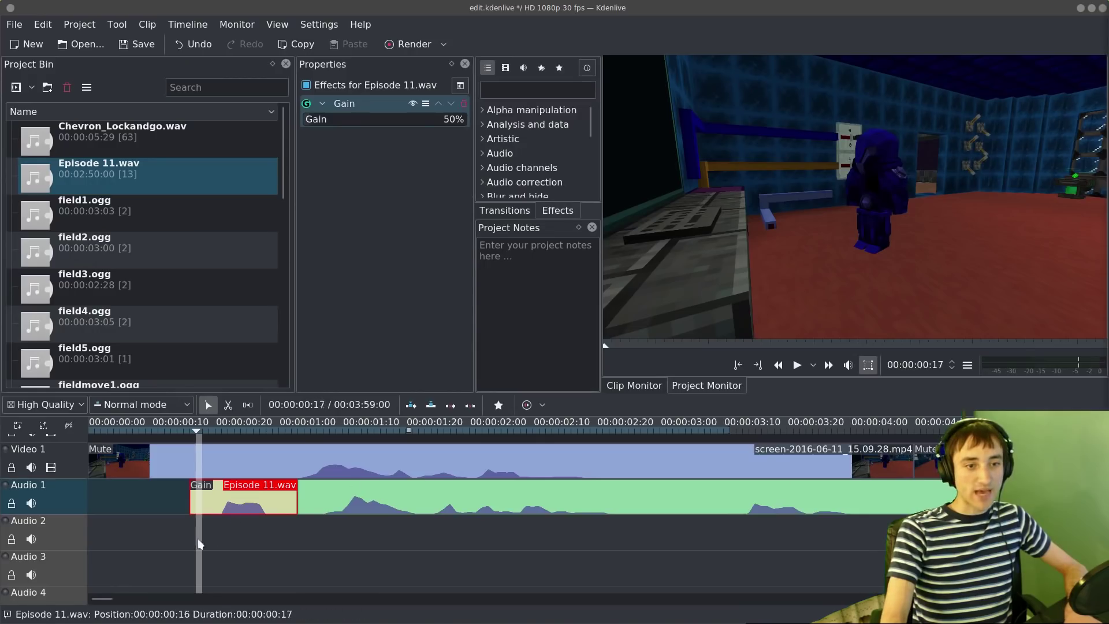
{"action": "left_click", "coordinate": [191, 538]}
{"action": "key", "text": "space"}
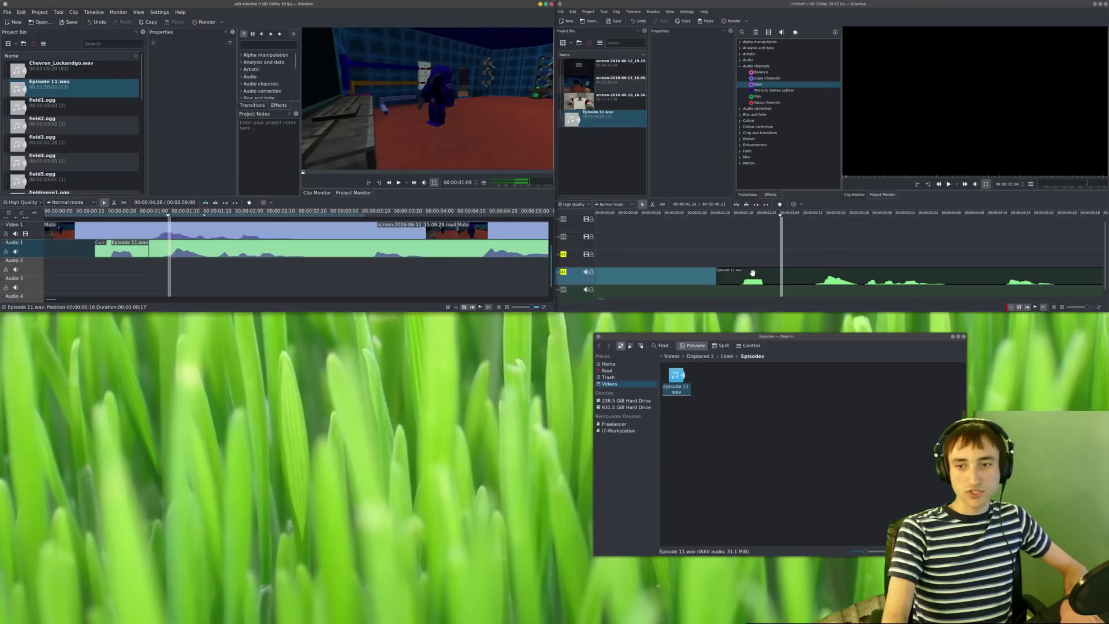
- Move the Episode 11.wav clip on the beta's track A1 to start at about 00:00:00,17
{"action": "key", "text": "XF86AudioRaiseVolume"}
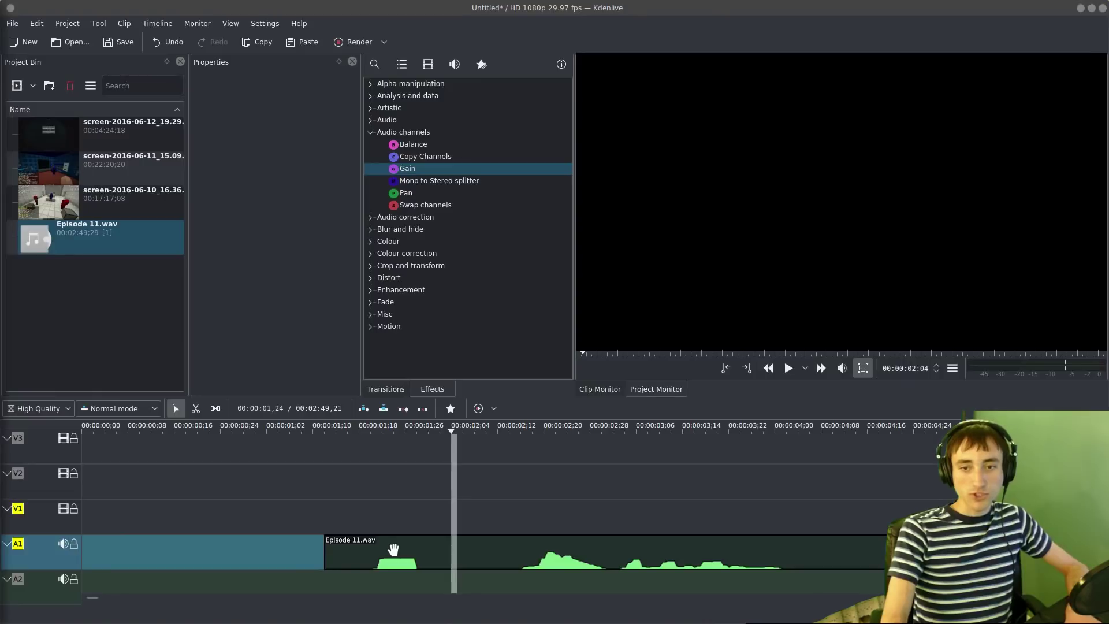
{"action": "left_click_drag", "start_coordinate": [751, 270], "coordinate": [625, 272]}
{"action": "left_click_drag", "start_coordinate": [135, 550], "coordinate": [266, 545]}
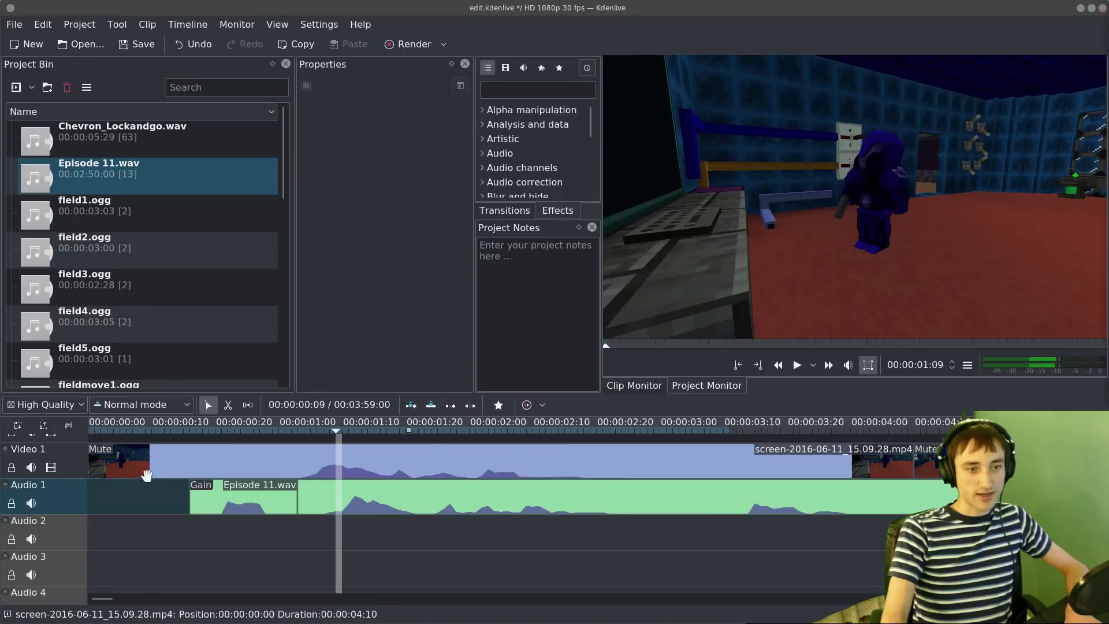
- Switch to the stable version and check the position, crop and duration values of its first Episode 11.wav clip
{"action": "double_click", "coordinate": [271, 492]}
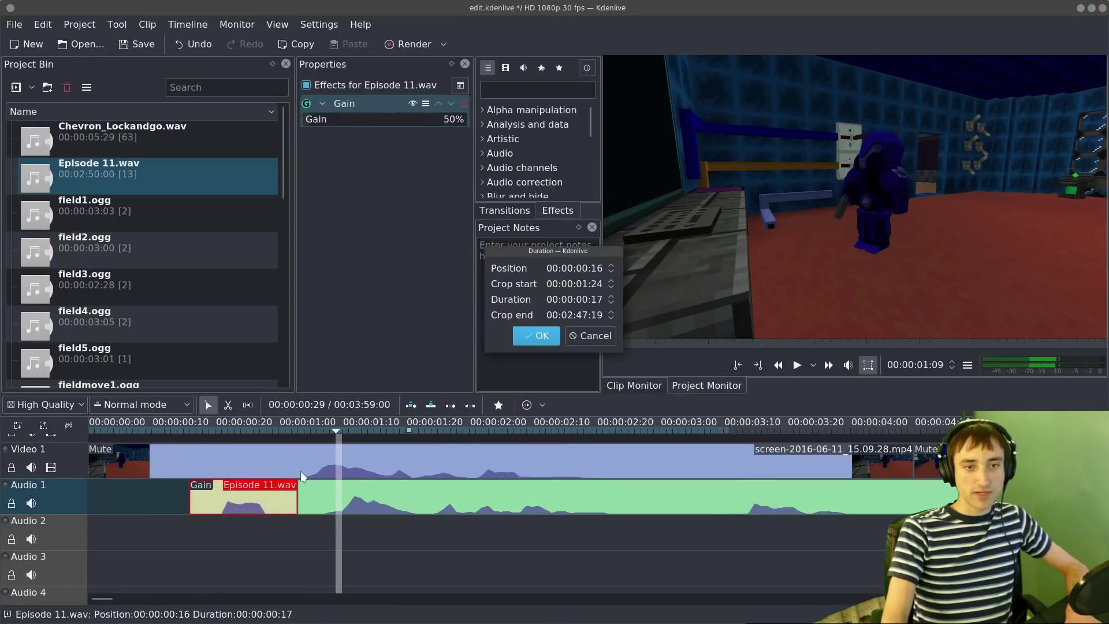
{"action": "left_click_drag", "start_coordinate": [528, 248], "coordinate": [356, 241]}
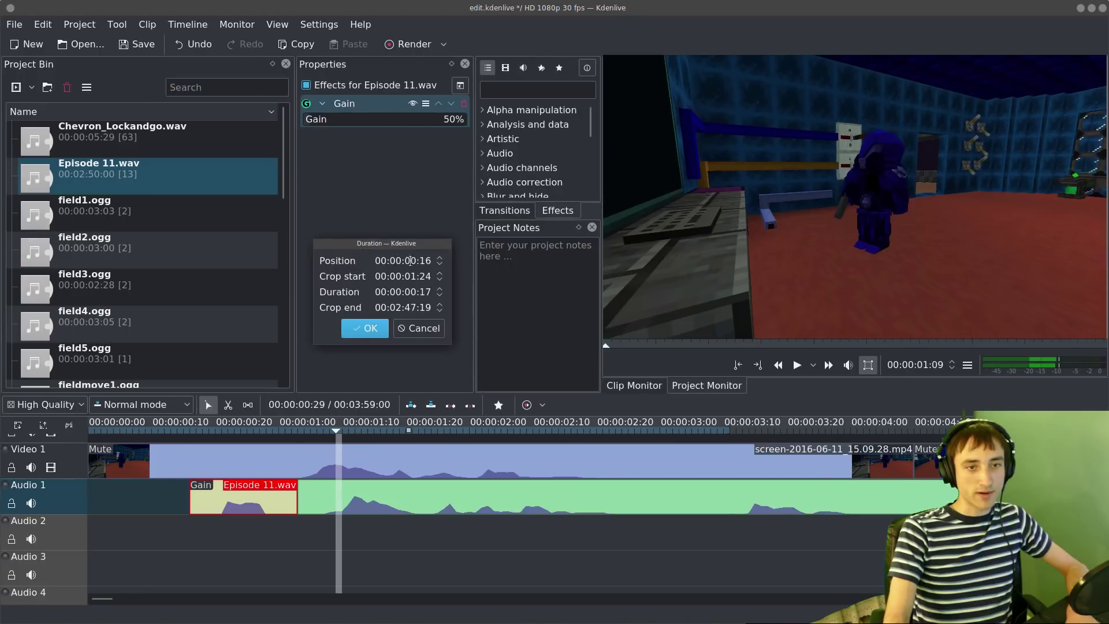
{"action": "left_click", "coordinate": [401, 327]}
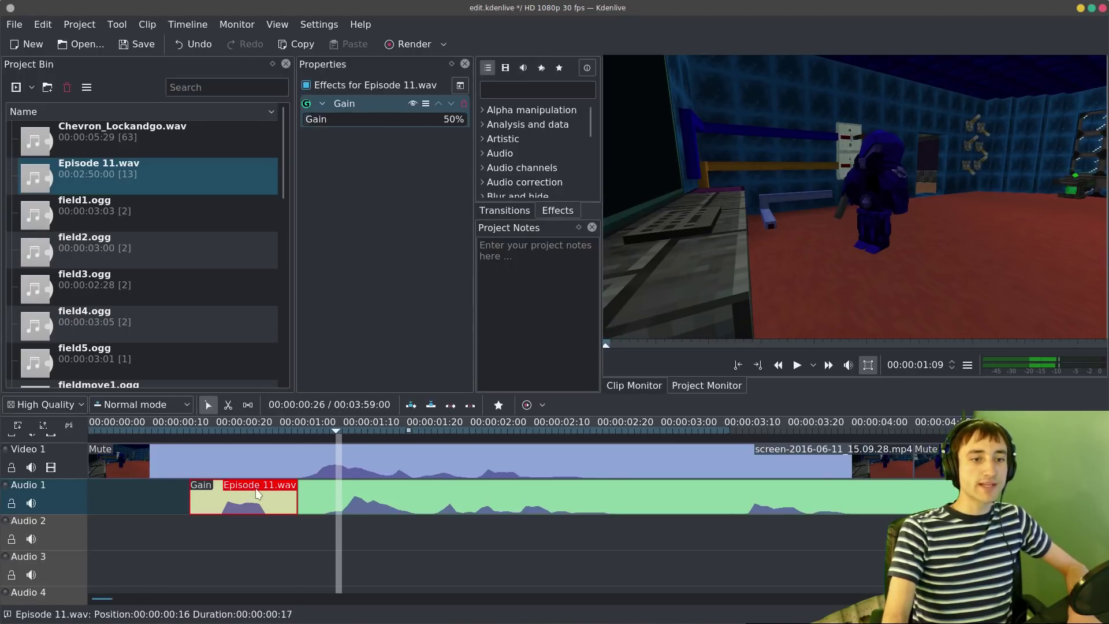
{"action": "double_click", "coordinate": [258, 493]}
{"action": "left_click_drag", "start_coordinate": [546, 250], "coordinate": [377, 257]}
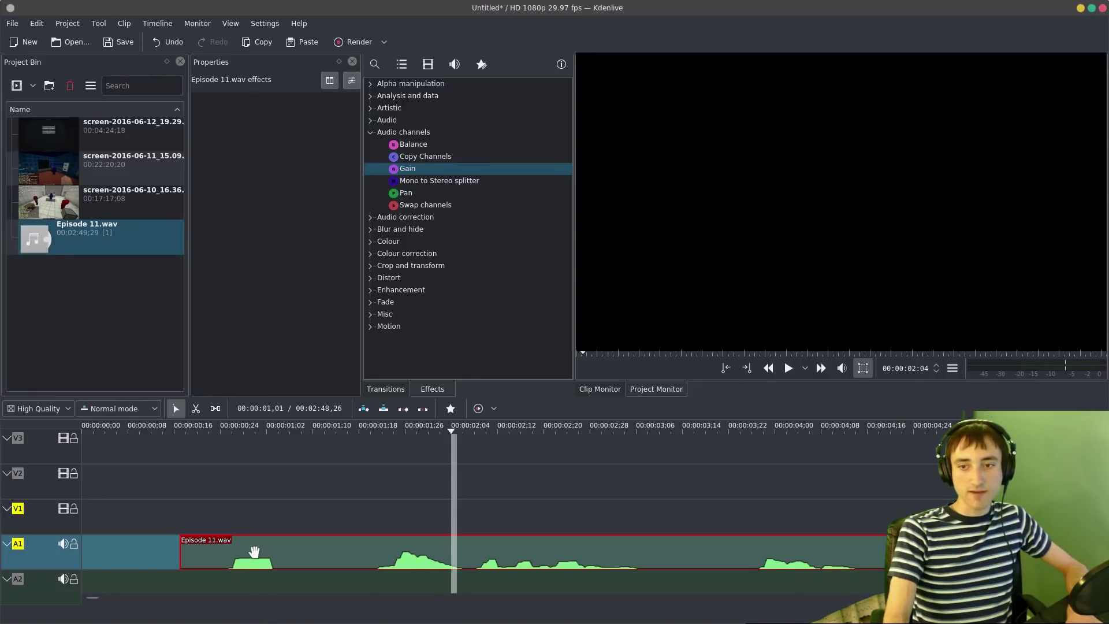
- In the beta, reposition the Episode 11.wav clip to about 00:00:01,03 through its duration settings and move the playhead to 00:00:00,20
{"action": "double_click", "coordinate": [254, 552]}
{"action": "left_click_drag", "start_coordinate": [563, 253], "coordinate": [281, 251]}
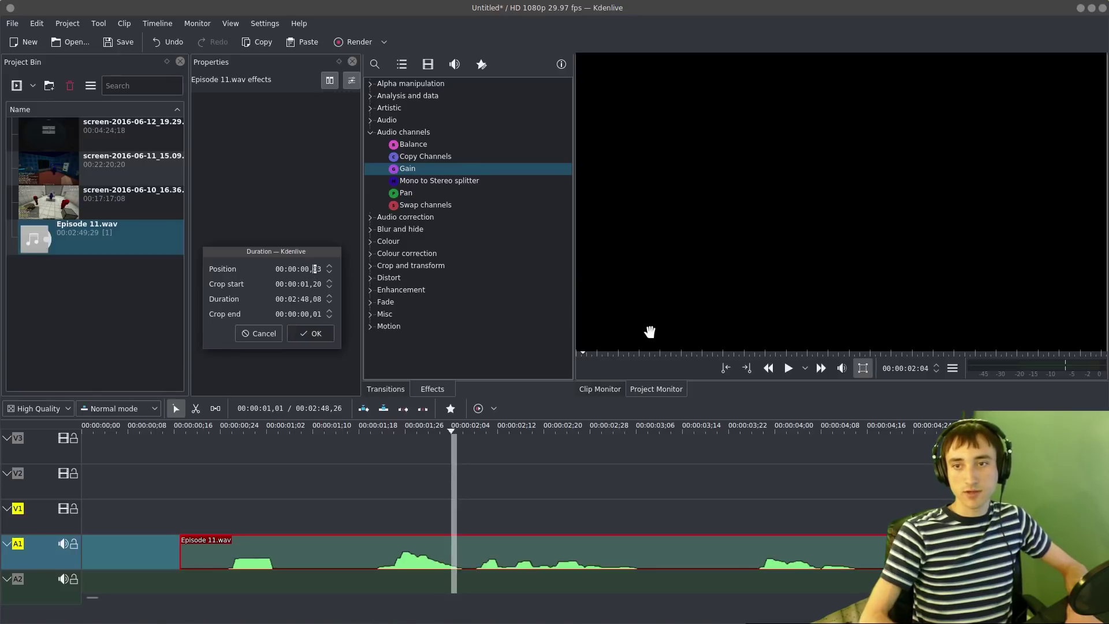
{"action": "left_click", "coordinate": [306, 333]}
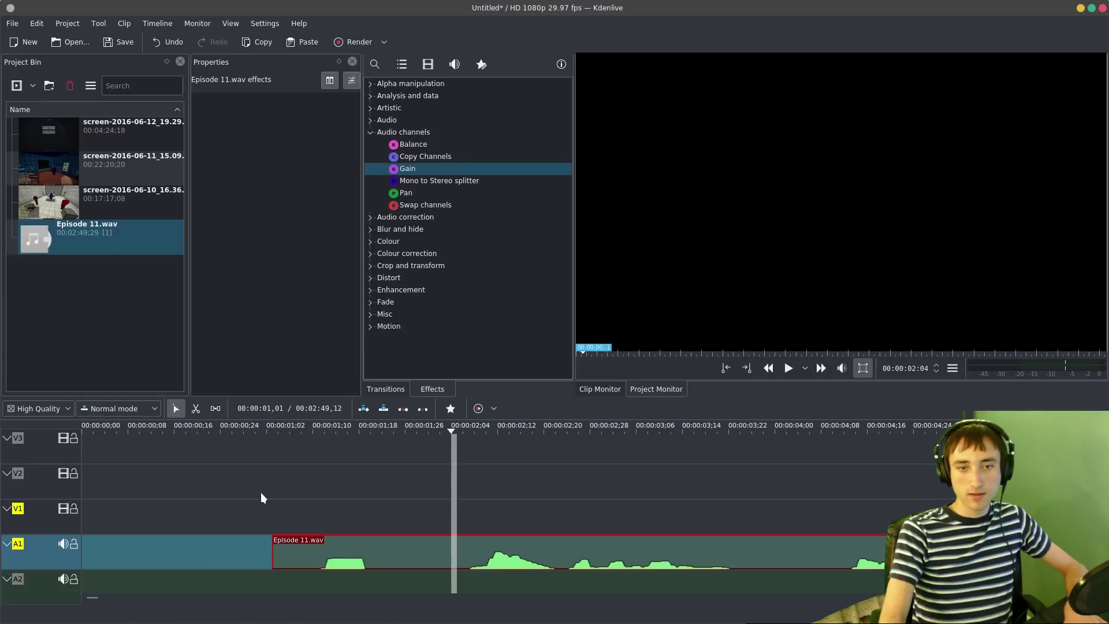
{"action": "scroll", "coordinate": [243, 511], "scroll_direction": "down", "scroll_amount": 2}
{"action": "scroll", "coordinate": [233, 505], "scroll_direction": "up", "scroll_amount": 2}
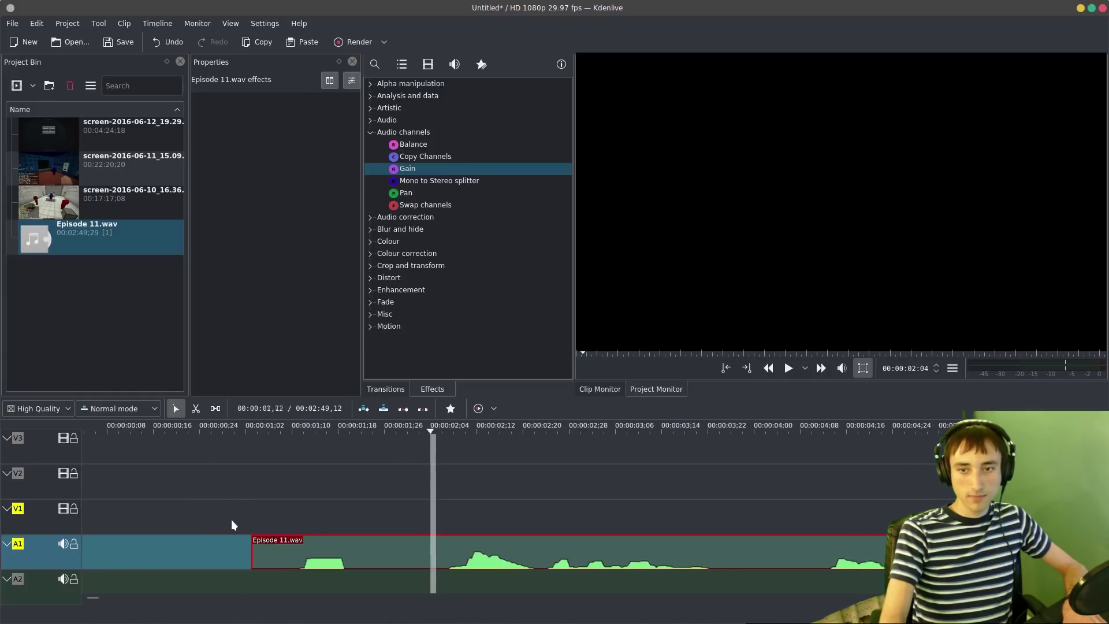
{"action": "mouse_move", "coordinate": [202, 506]}
{"action": "left_mouse_down"}
{"action": "mouse_move", "coordinate": [229, 510]}
{"action": "mouse_move", "coordinate": [198, 514]}
{"action": "left_mouse_up"}
{"action": "scroll", "coordinate": [199, 514], "scroll_direction": "down", "scroll_amount": 2}
{"action": "scroll", "coordinate": [151, 515], "scroll_direction": "up", "scroll_amount": 2}
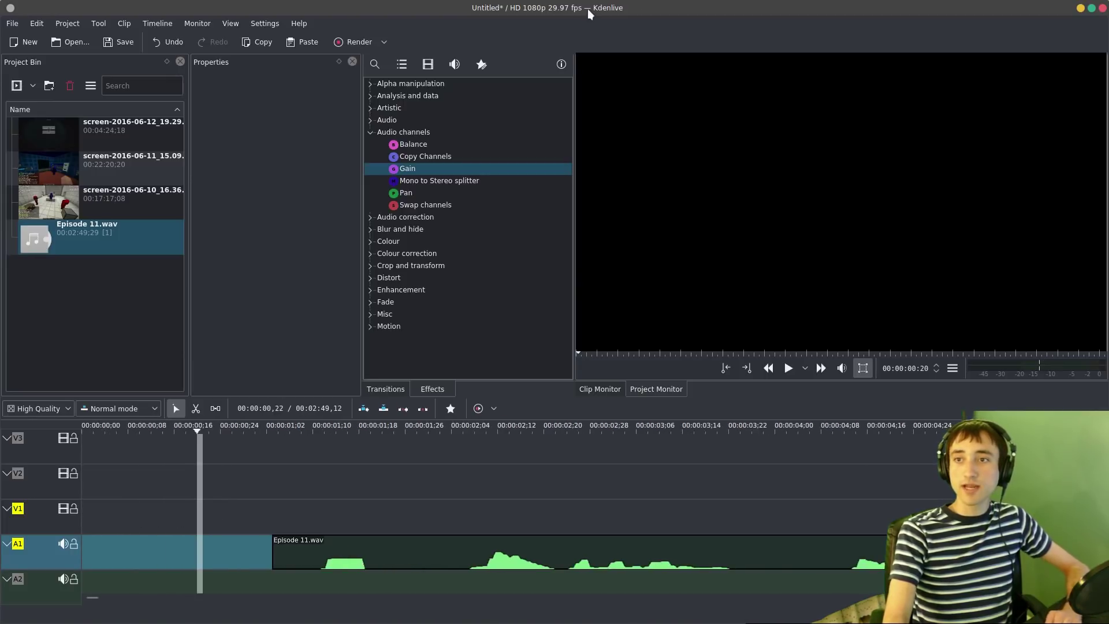
- Change the beta project's profile to HD 1080p 30 fps and accept the profile change
{"action": "left_click", "coordinate": [67, 23]}
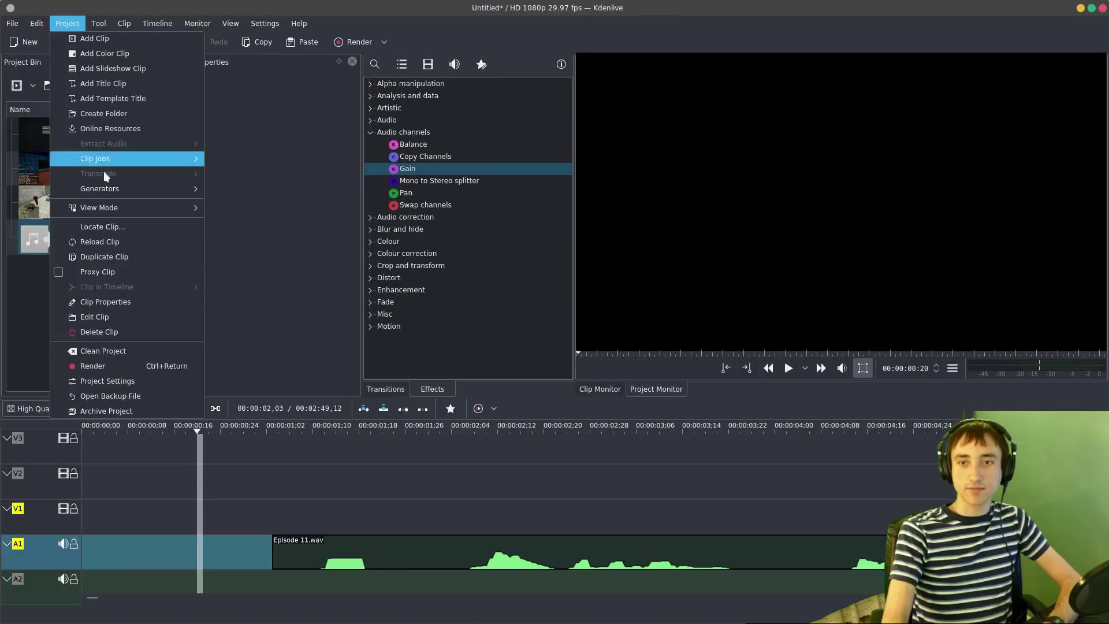
{"action": "left_click", "coordinate": [126, 384]}
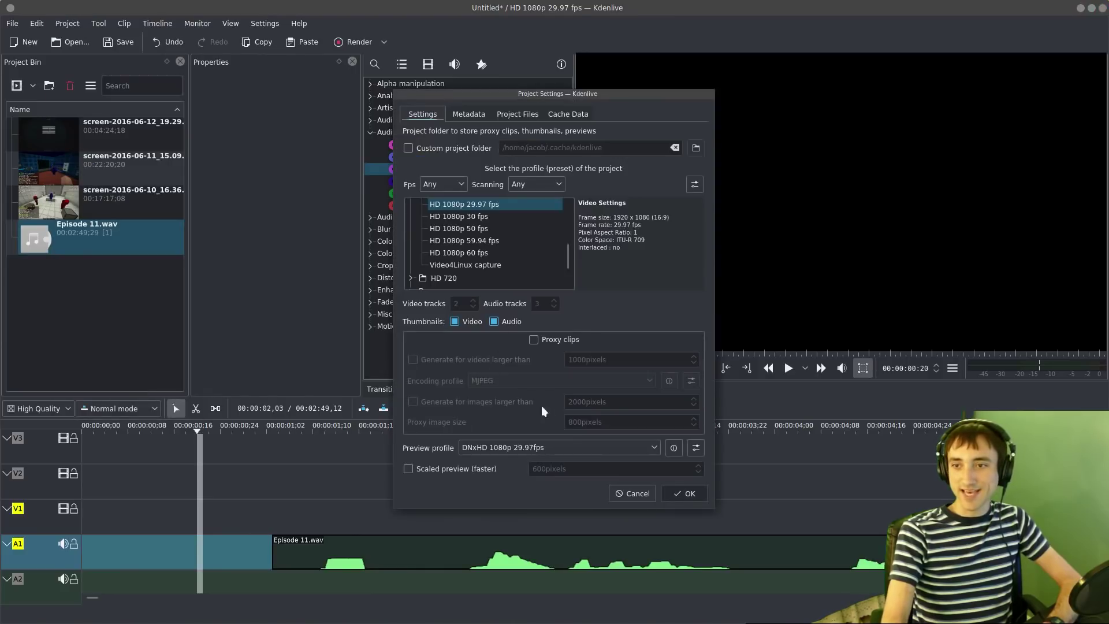
{"action": "left_click", "coordinate": [480, 217]}
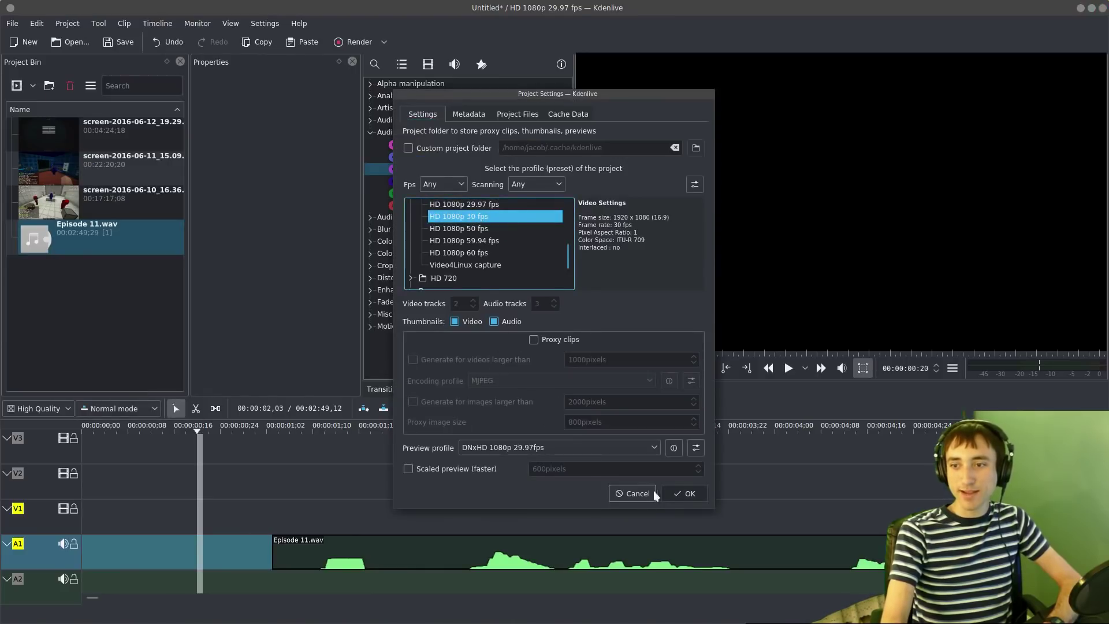
{"action": "left_click", "coordinate": [681, 494]}
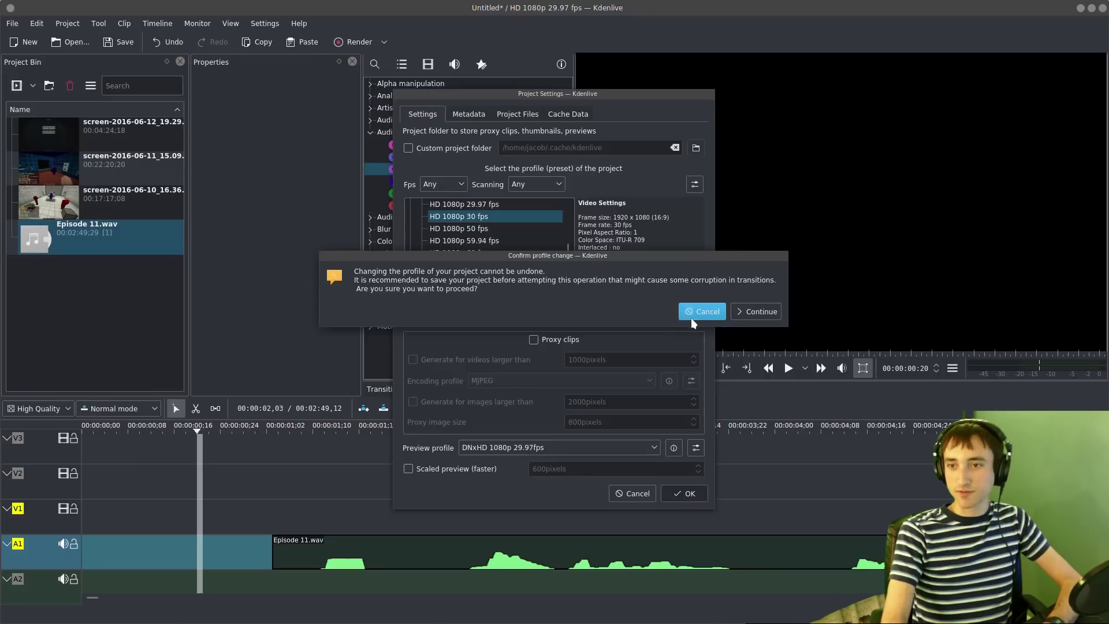
{"action": "left_click", "coordinate": [757, 311]}
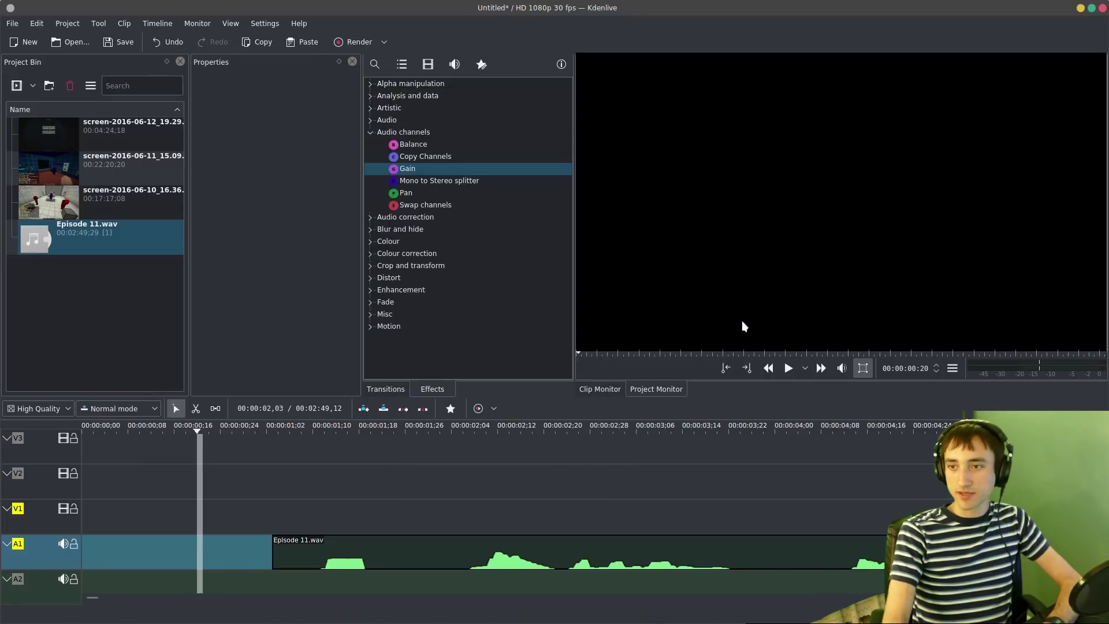
- Delete the Episode 11.wav clip from track A1 and try to place it there again from the project bin
{"action": "left_click", "coordinate": [354, 540]}
{"action": "key", "text": "Delete"}
{"action": "left_click_drag", "start_coordinate": [98, 234], "coordinate": [199, 585]}
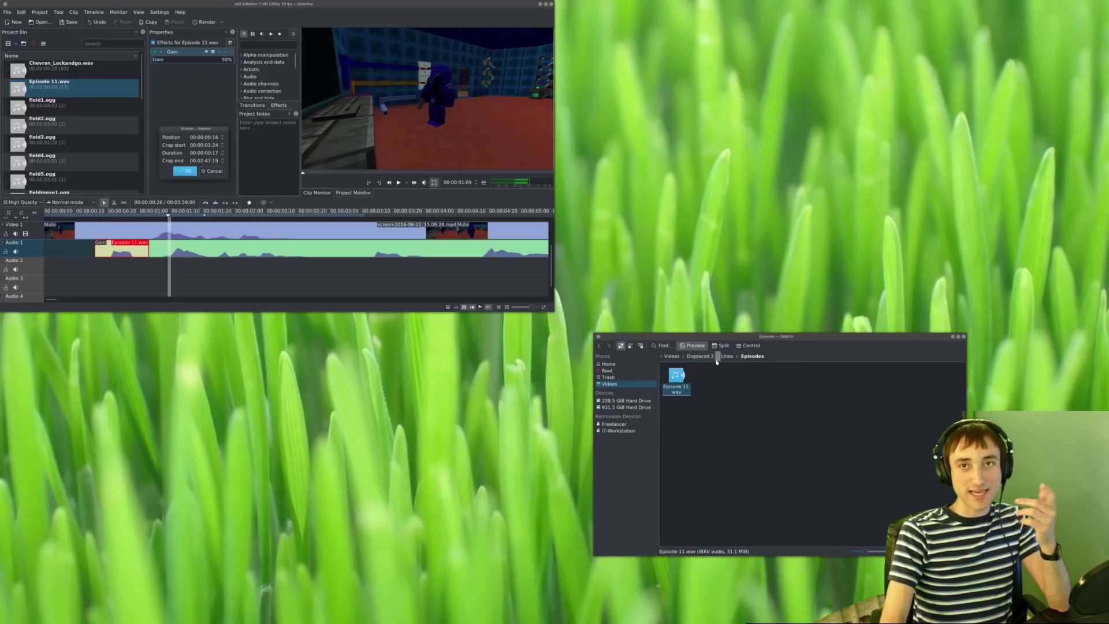
- Relaunch the beta AppImage from the Kdenlive Video folder and recover the auto-saved project, accepting removal of the missing effect
{"action": "left_click_drag", "start_coordinate": [0, 173], "coordinate": [711, 358]}
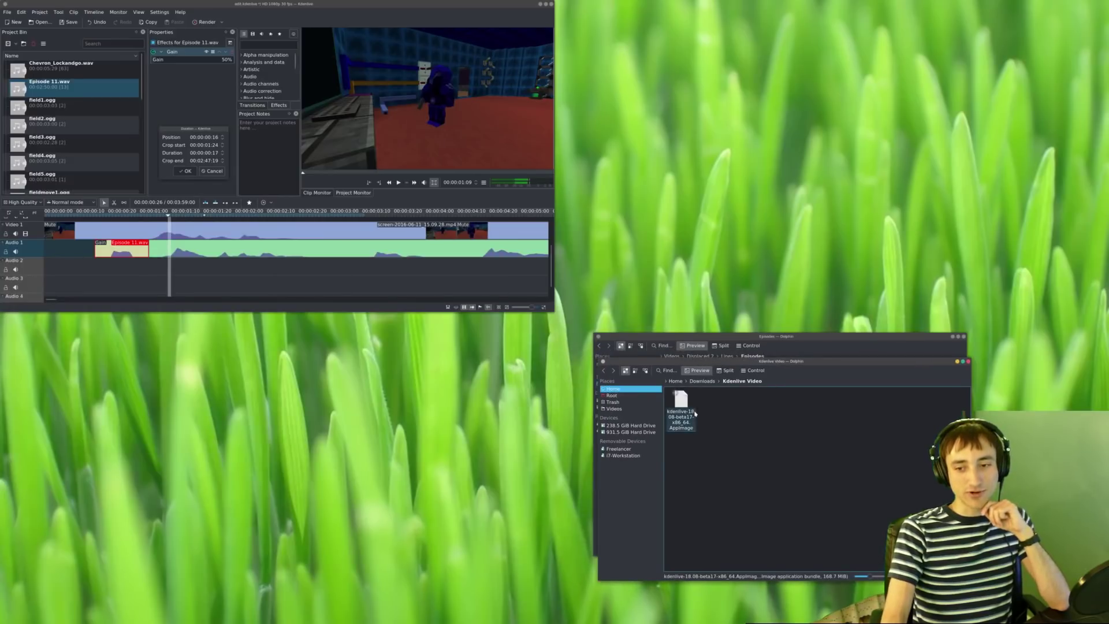
{"action": "left_click", "coordinate": [695, 413]}
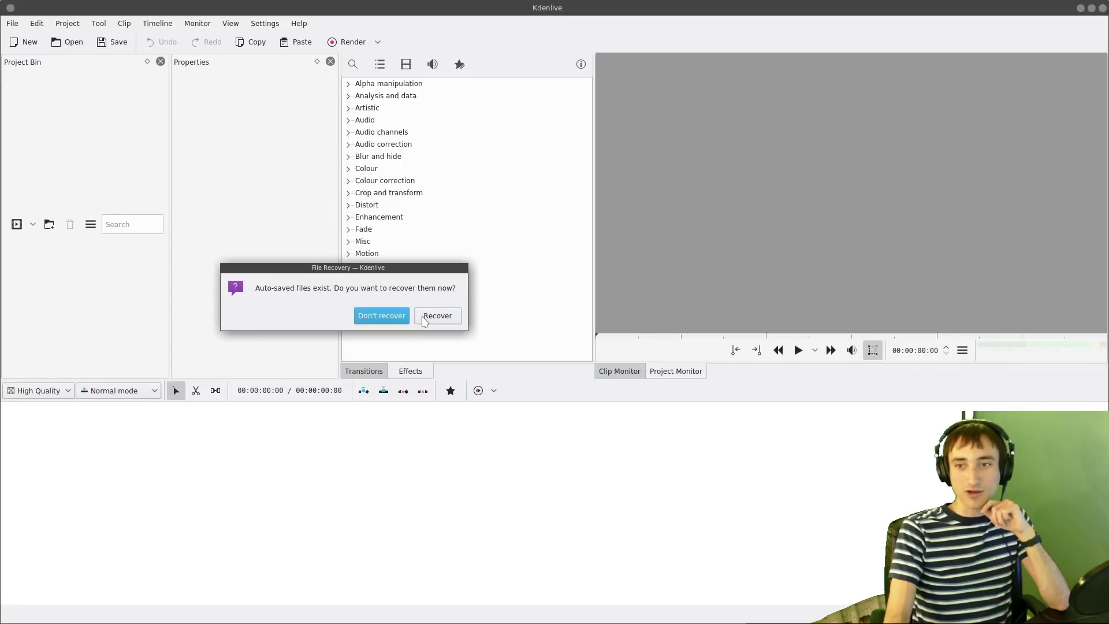
{"action": "left_click", "coordinate": [427, 317]}
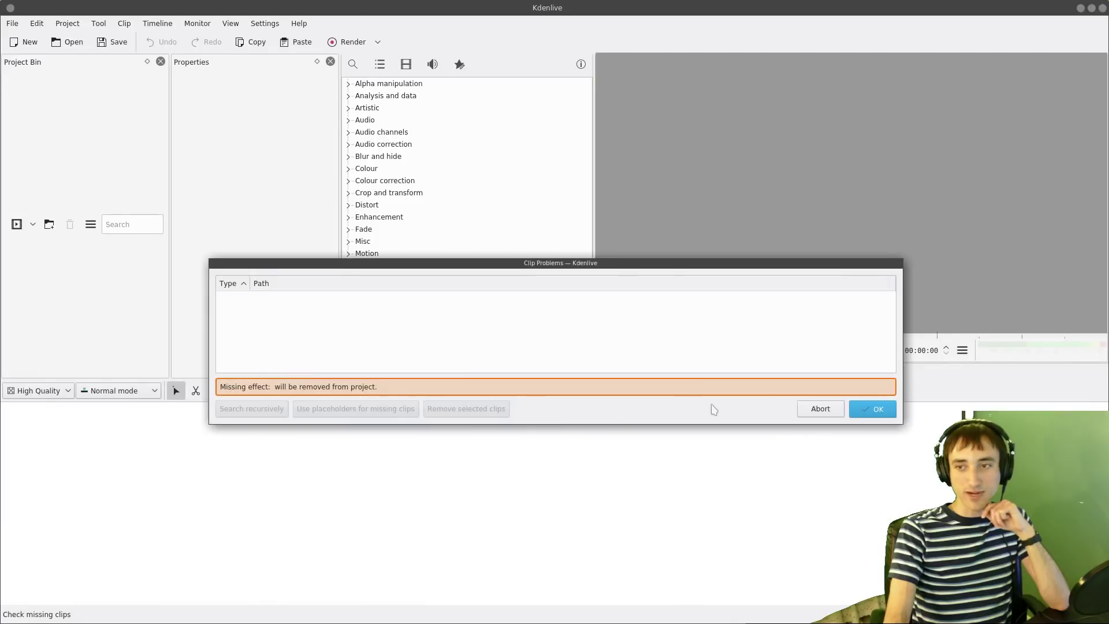
{"action": "left_click", "coordinate": [870, 409]}
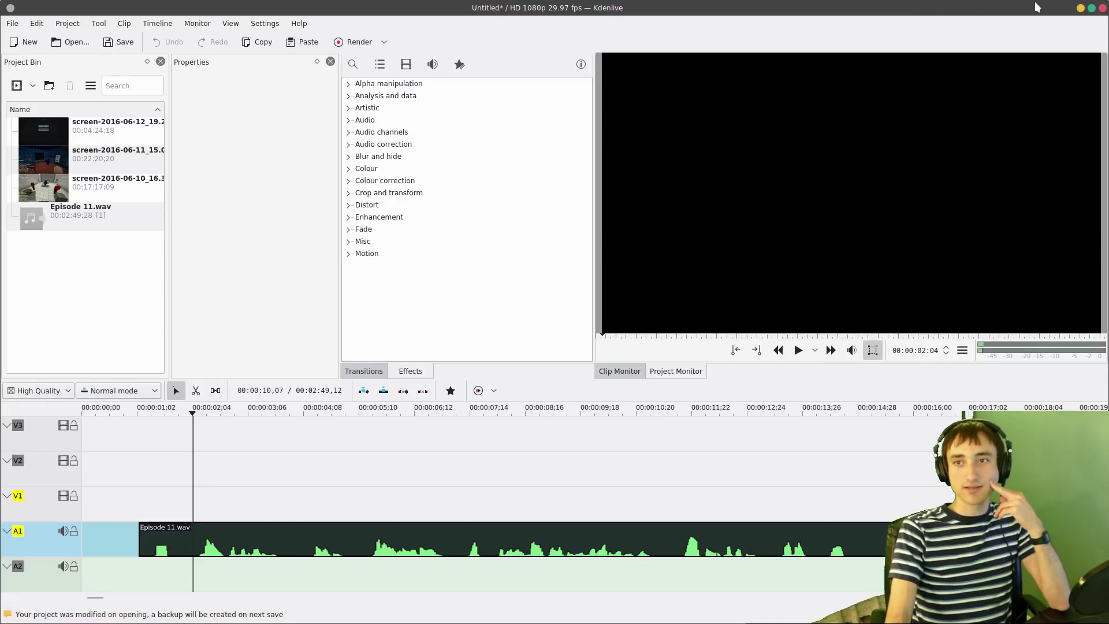
- Close the recovered project without saving and launch the beta AppImage again with an empty project
{"action": "left_click", "coordinate": [1104, 8]}
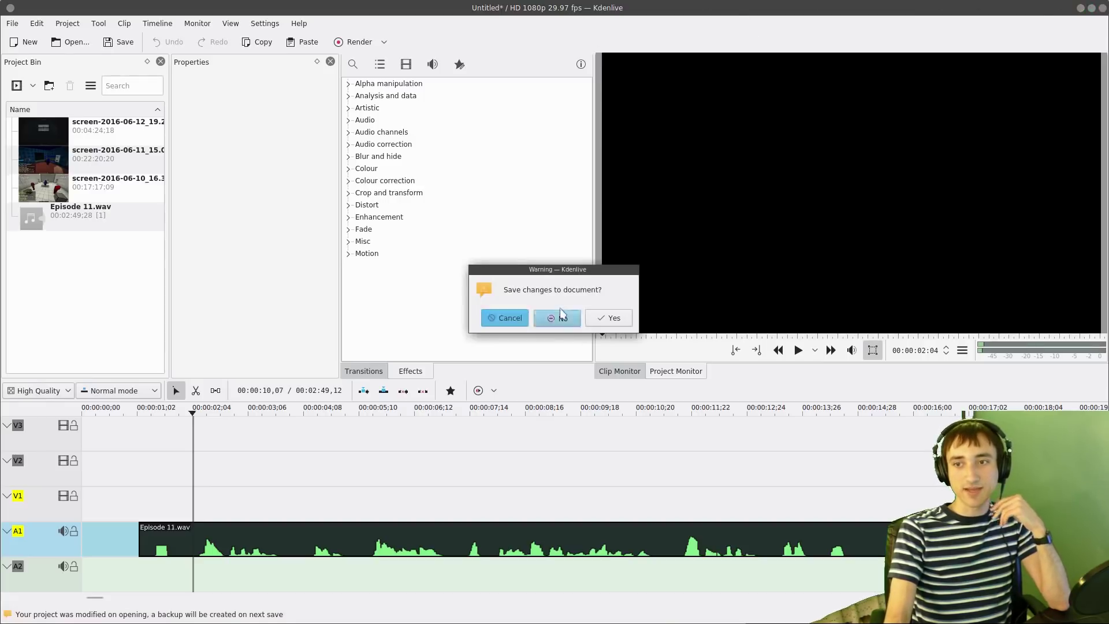
{"action": "left_click", "coordinate": [558, 318]}
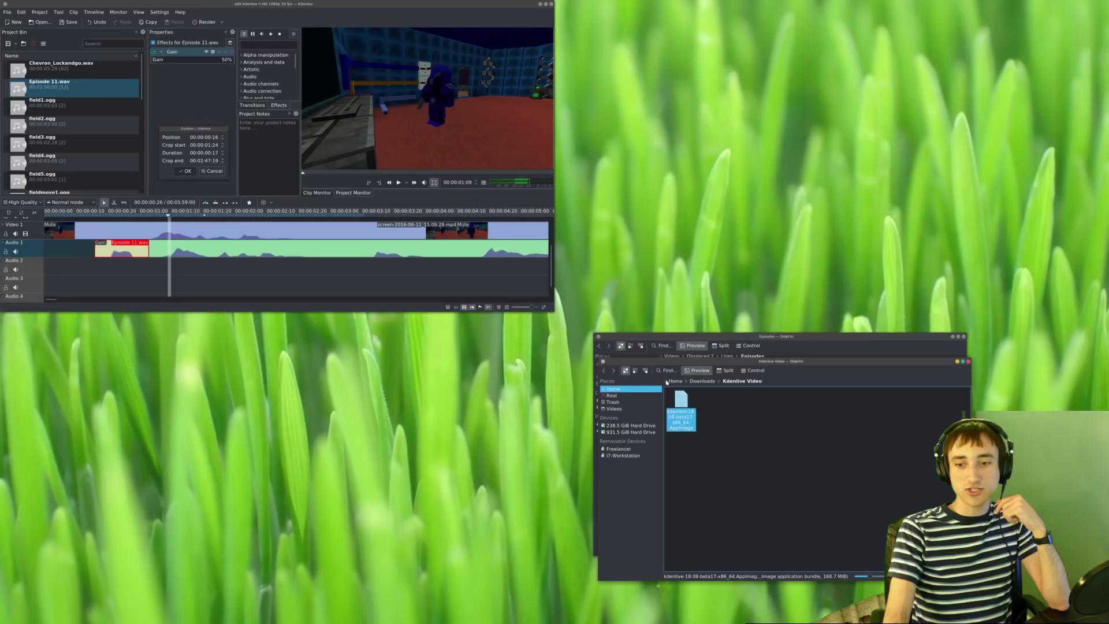
{"action": "left_click", "coordinate": [679, 409]}
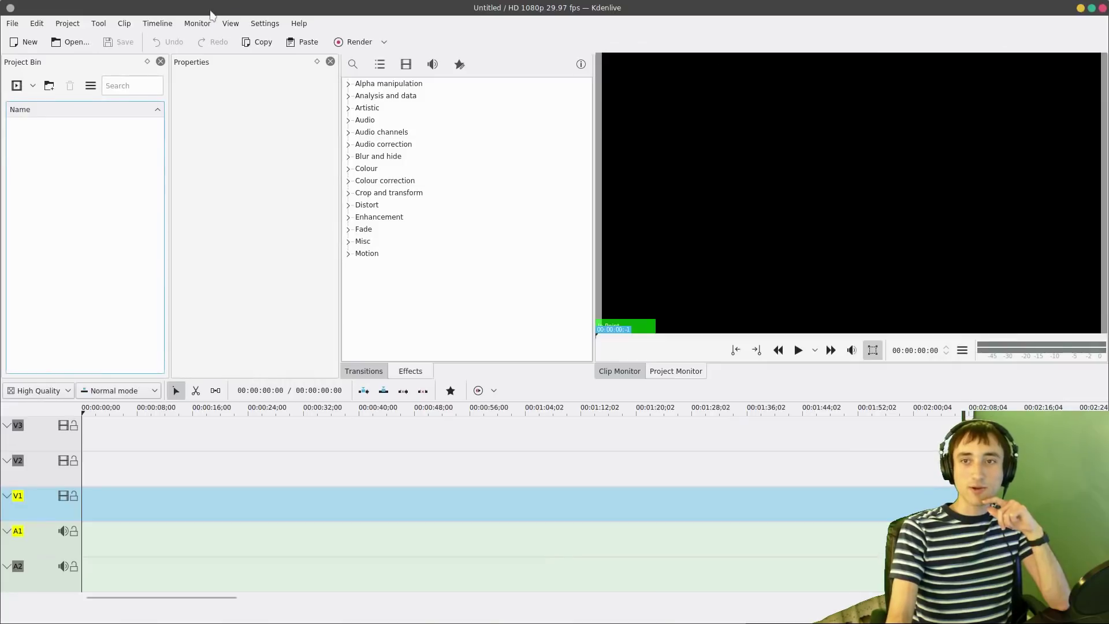
- Try to switch the beta's theme to Breeze Dark and restart it
{"action": "left_click", "coordinate": [231, 23]}
{"action": "mouse_move", "coordinate": [264, 23]}
{"action": "mouse_move", "coordinate": [375, 130]}
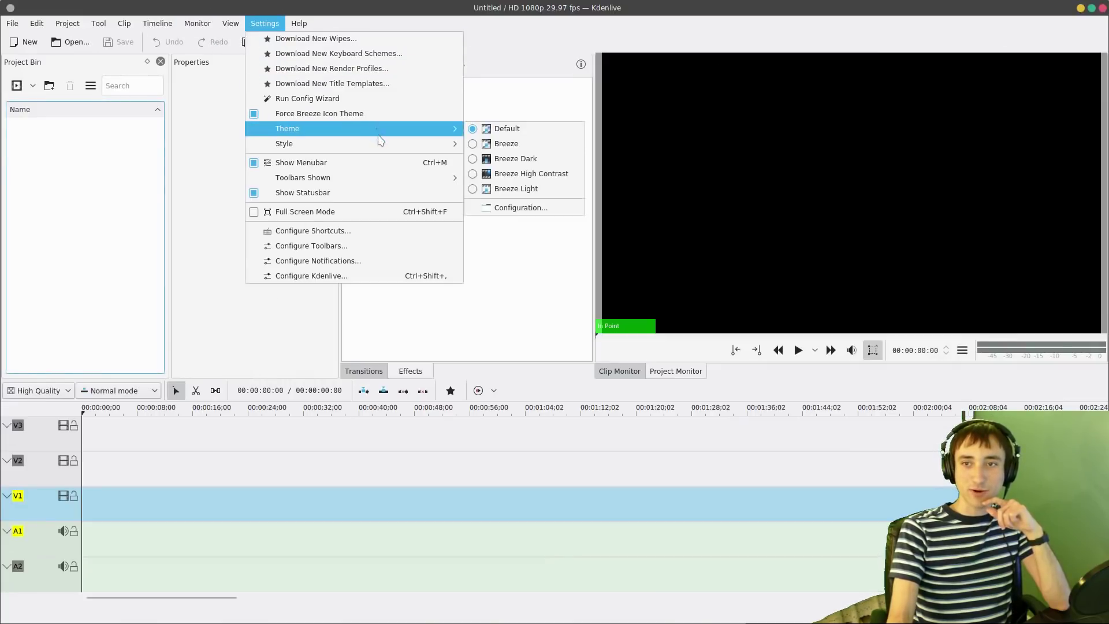
{"action": "left_click", "coordinate": [501, 159]}
{"action": "left_click", "coordinate": [676, 317]}
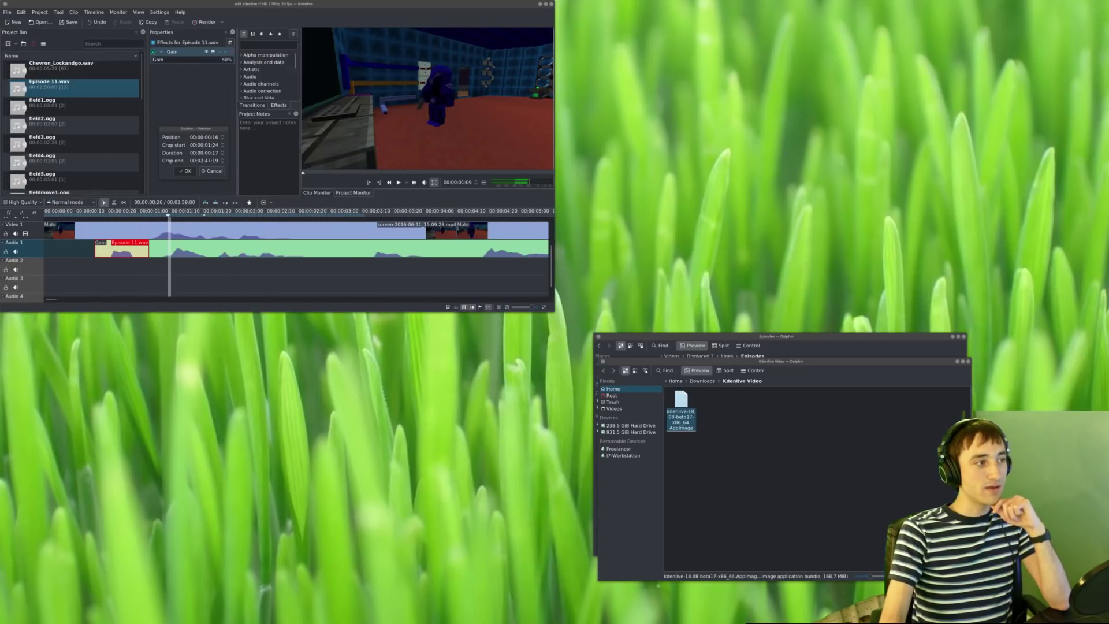
- Bring up the restarted beta and try a different interface style
{"action": "left_click_drag", "start_coordinate": [0, 231], "coordinate": [1061, 30]}
{"action": "left_click", "coordinate": [1061, 30]}
{"action": "left_click", "coordinate": [197, 23]}
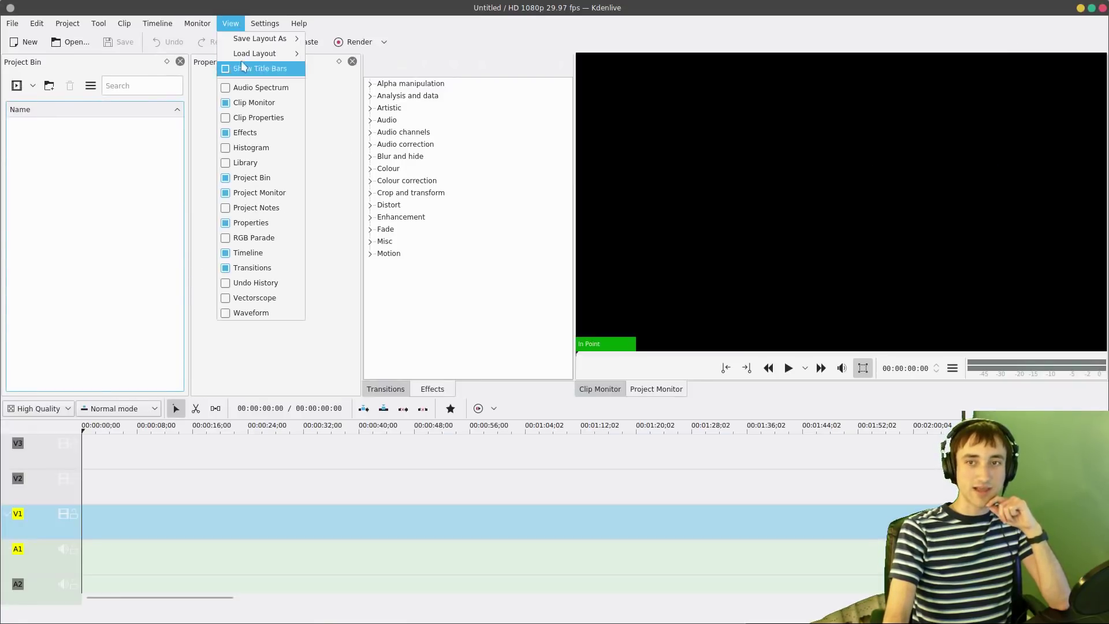
{"action": "mouse_move", "coordinate": [351, 151]}
{"action": "left_click", "coordinate": [496, 143]}
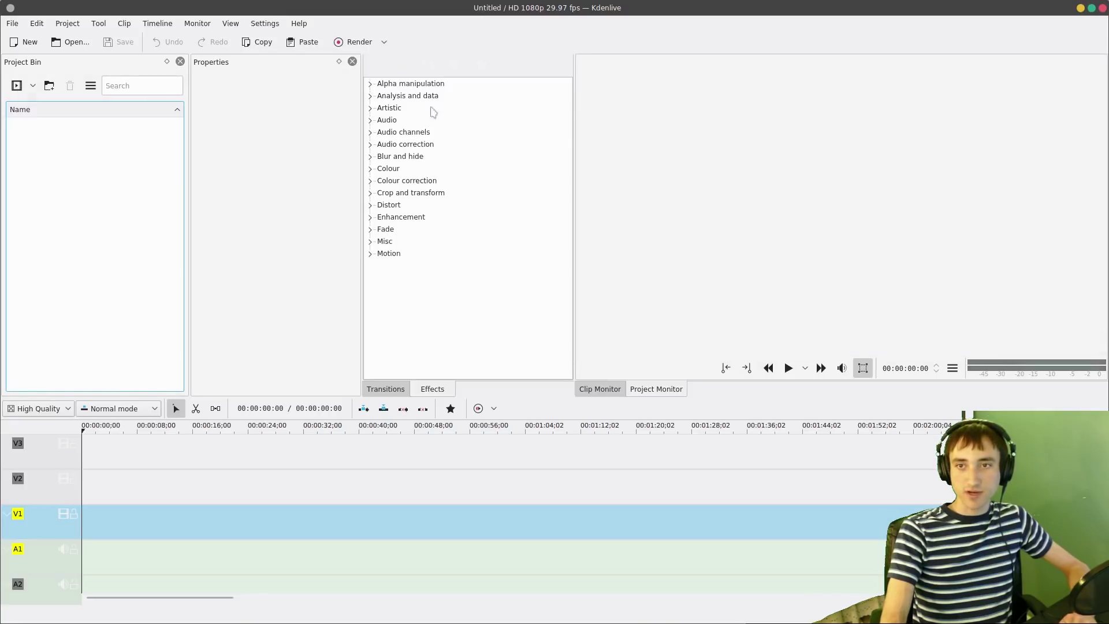
- Choose the Breeze Dark theme for the beta again and confirm the restart
{"action": "left_click", "coordinate": [264, 23]}
{"action": "mouse_move", "coordinate": [278, 129]}
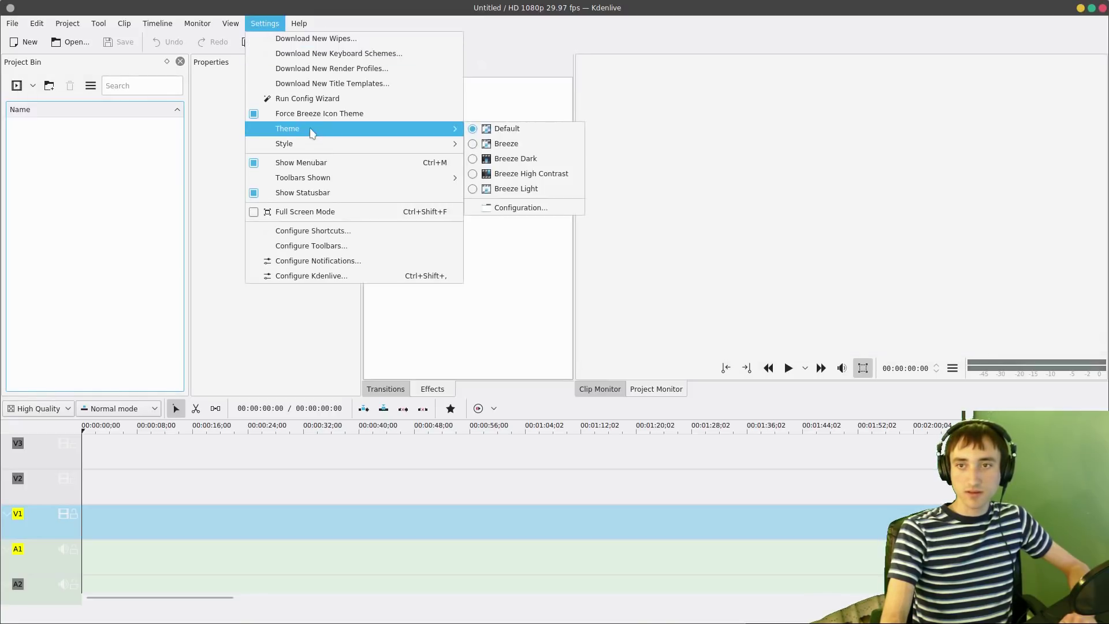
{"action": "left_click", "coordinate": [534, 160]}
{"action": "left_click", "coordinate": [673, 321]}
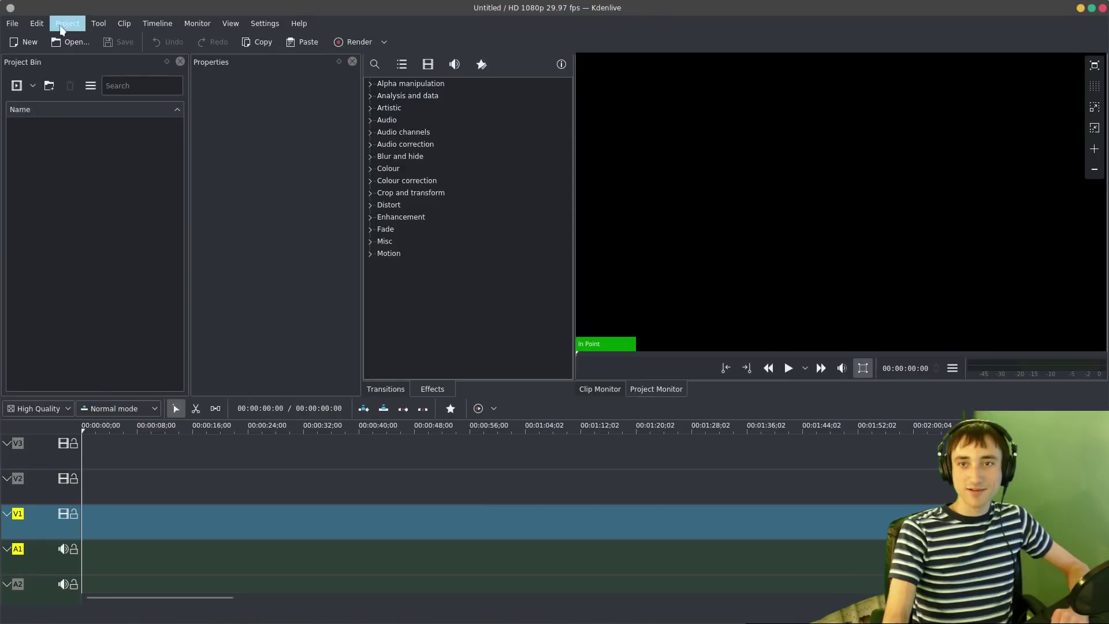
- Set the new empty project's profile to HD 1080p 30 fps
{"action": "left_click", "coordinate": [588, 12]}
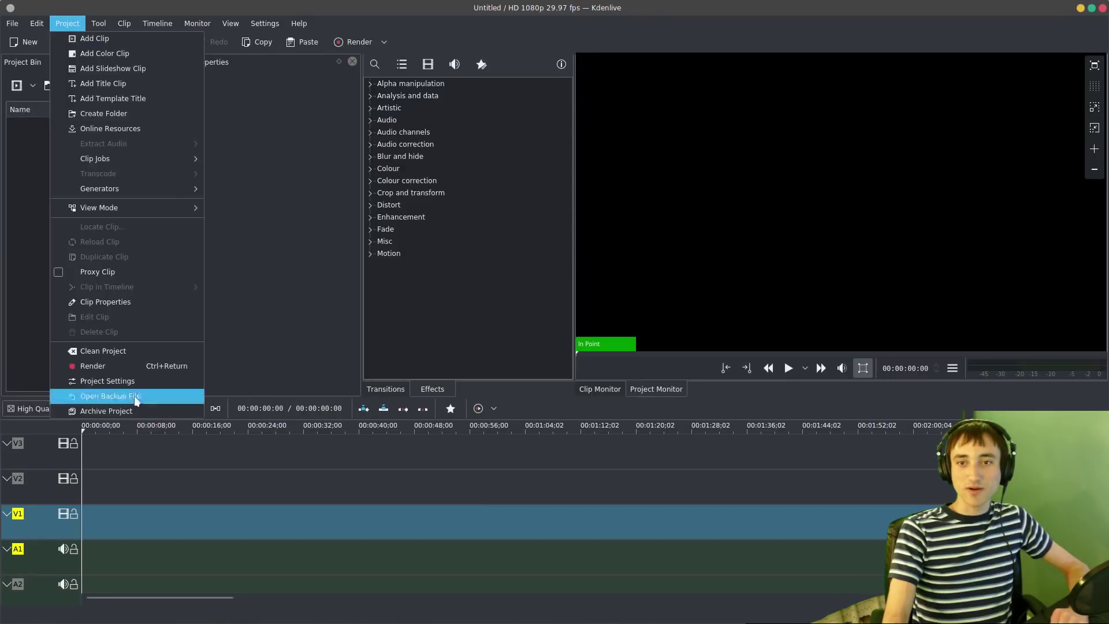
{"action": "left_click", "coordinate": [123, 383]}
{"action": "left_click", "coordinate": [474, 218]}
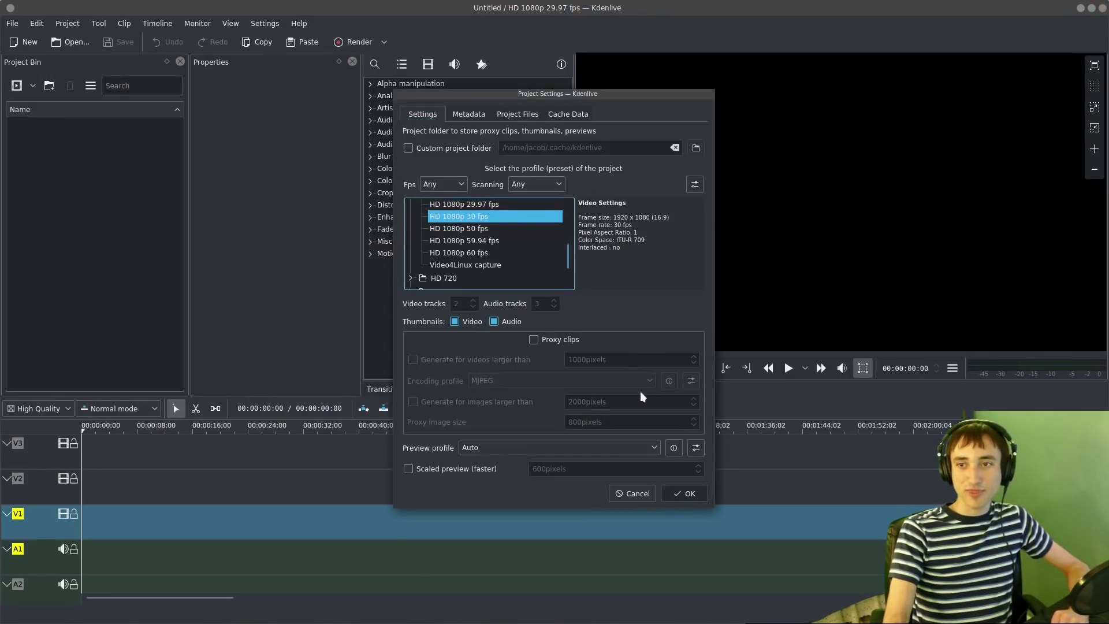
{"action": "left_click", "coordinate": [681, 492]}
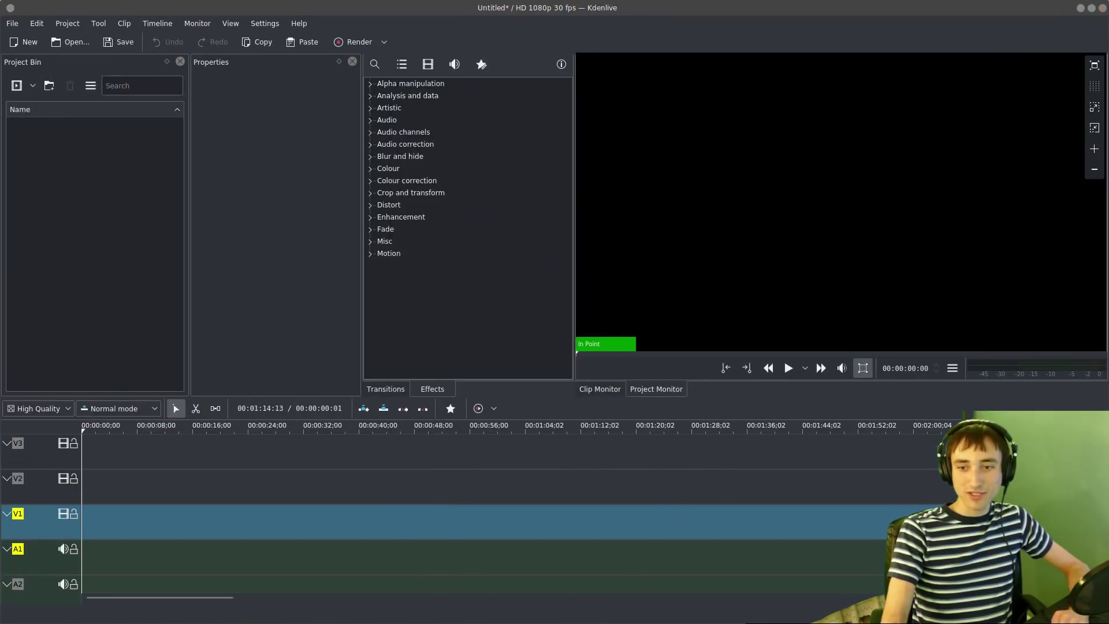
- Import Episode 11.wav into the project bin and place it near the start of track A1
{"action": "left_click_drag", "start_coordinate": [94, 309], "coordinate": [77, 233]}
{"action": "left_click", "coordinate": [82, 126]}
{"action": "left_click_drag", "start_coordinate": [81, 127], "coordinate": [144, 553]}
- Set the position of the Episode 11.wav clip on track A1 to 00:00:00:16
{"action": "double_click", "coordinate": [143, 552]}
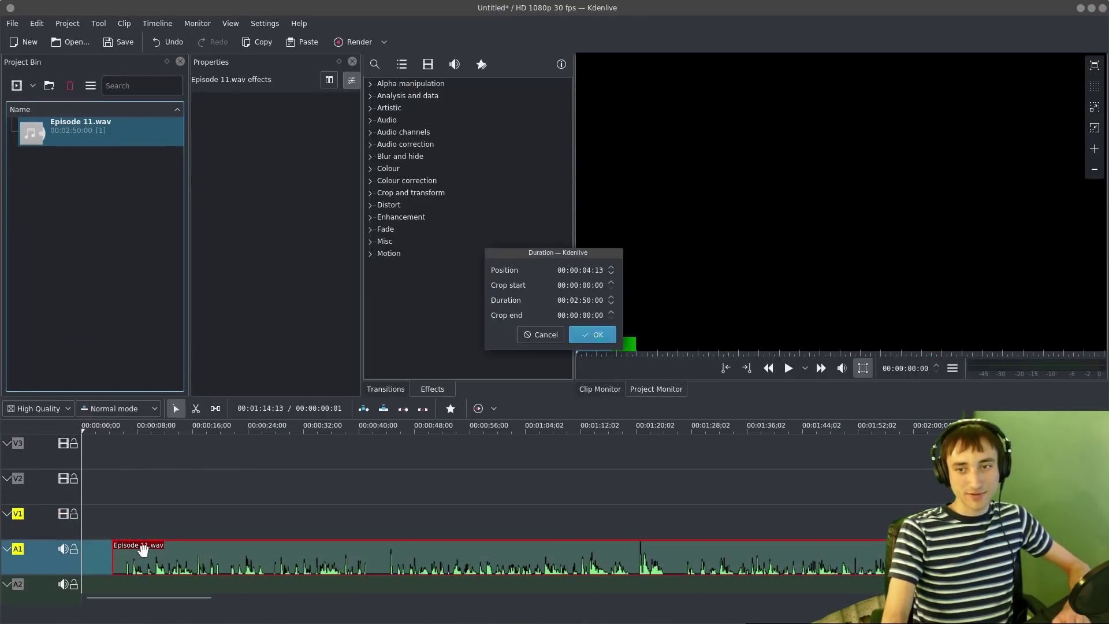
{"action": "left_click", "coordinate": [588, 270]}
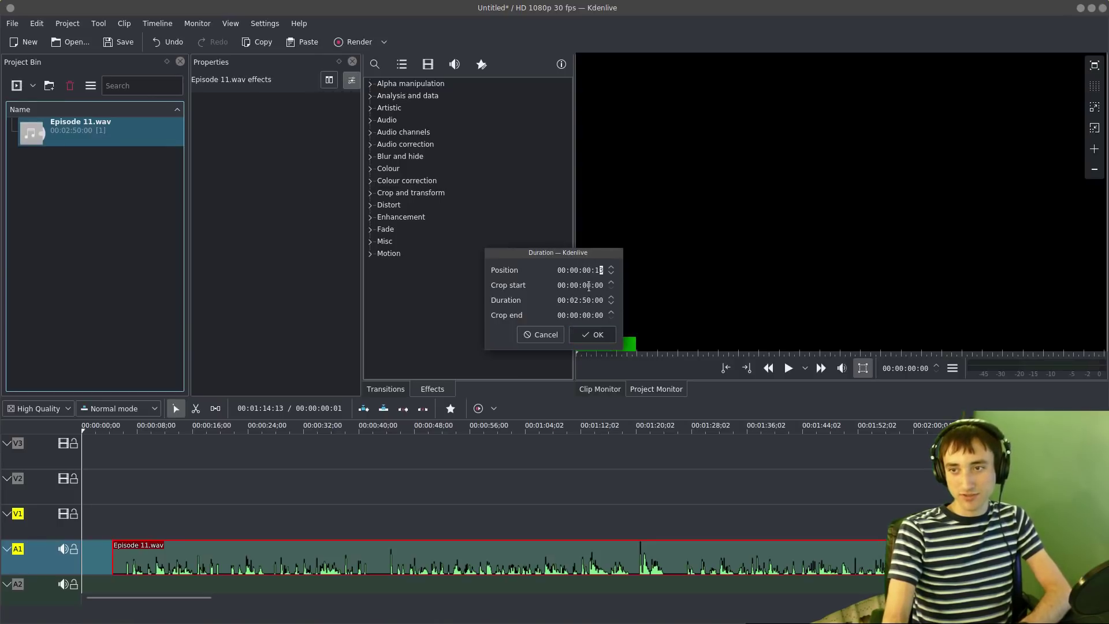
{"action": "left_click", "coordinate": [606, 330]}
- Play the timeline from the beginning to hear the repositioned Episode 11.wav clip
{"action": "scroll", "coordinate": [119, 545], "scroll_direction": "up", "scroll_amount": 5}
{"action": "key", "text": "Home"}
{"action": "key", "text": "space"}
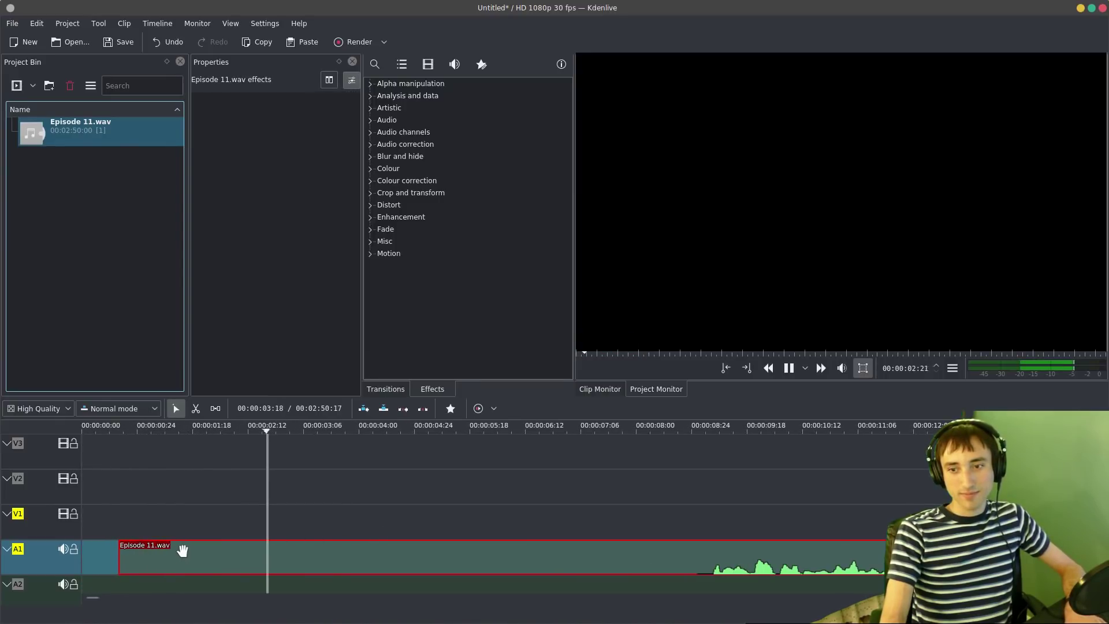
- Stop playback, deselect the Episode 11.wav clip and place the playhead at about 00:00:02:06
{"action": "key", "text": "space"}
{"action": "scroll", "coordinate": [206, 548], "scroll_direction": "down", "scroll_amount": 3}
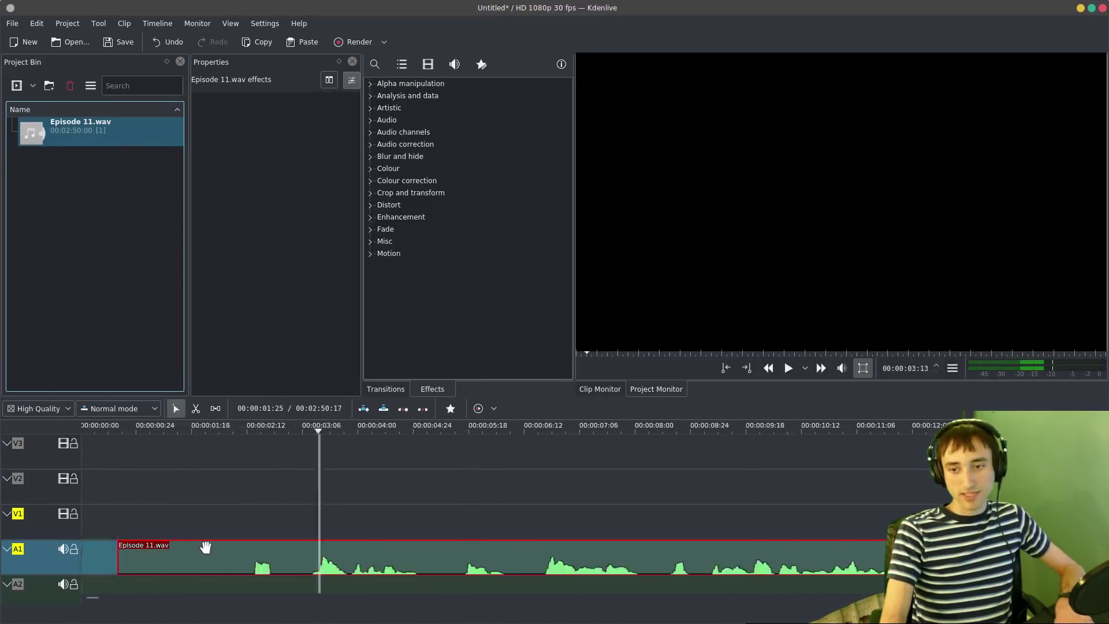
{"action": "left_click", "coordinate": [236, 588]}
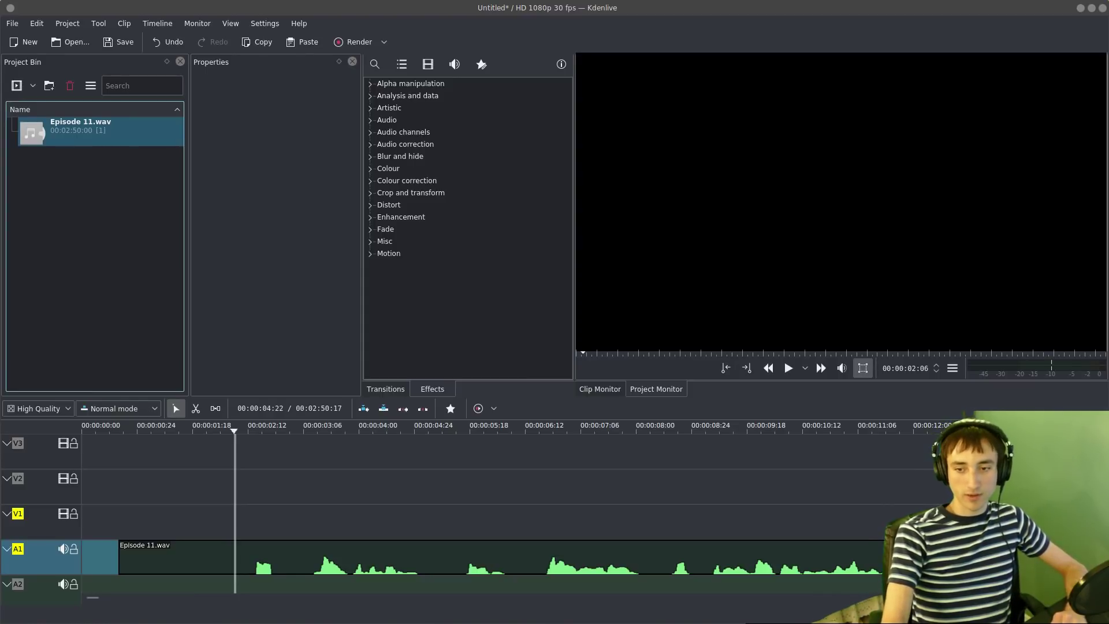
- Import the three screen-2016-06 video recordings into the project bin
{"action": "left_click_drag", "start_coordinate": [279, 302], "coordinate": [119, 250]}
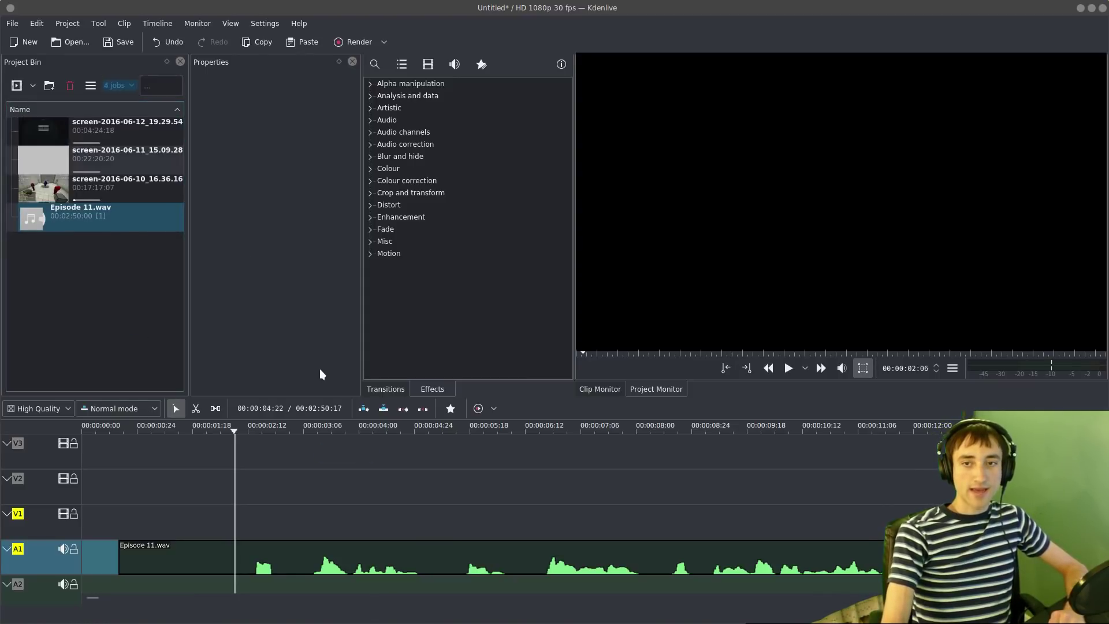
{"action": "left_click_drag", "start_coordinate": [351, 394], "coordinate": [336, 372]}
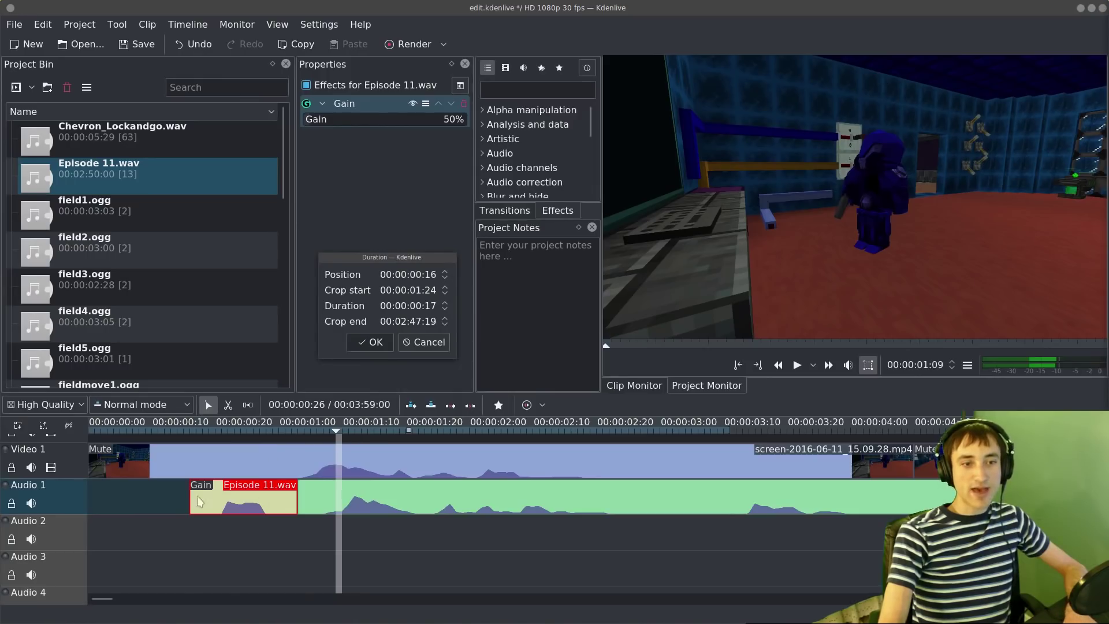
- In the stable Kdenlive project, cancel the Duration dialog and inspect the screen-2016-06-11_15.09.28.mp4 clip on Video 1 near 00:00:01:07
{"action": "left_click", "coordinate": [230, 463]}
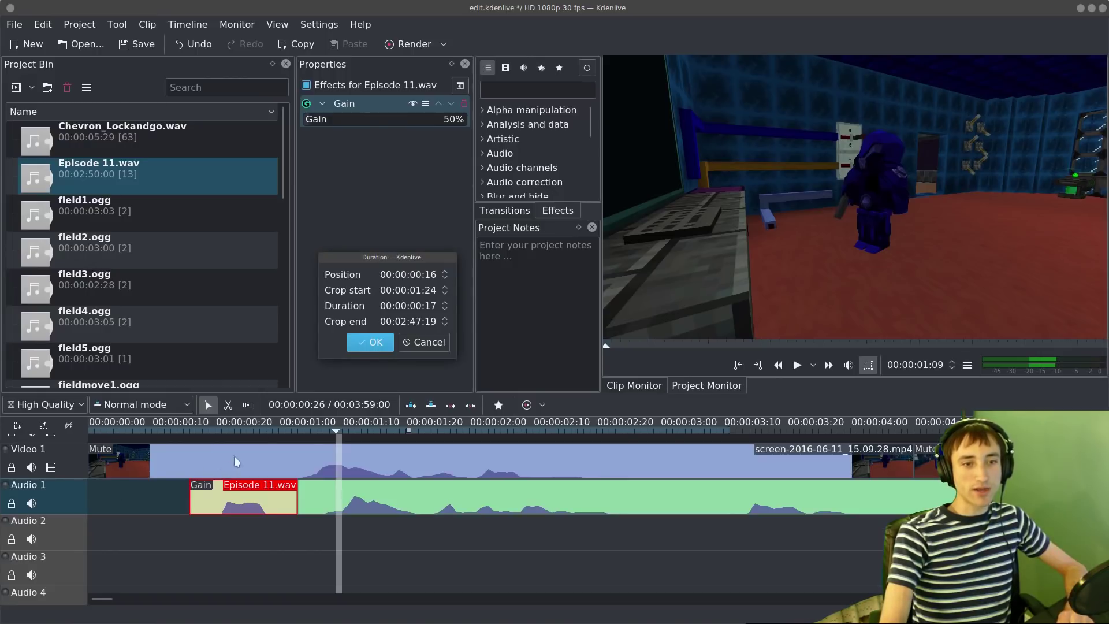
{"action": "left_click", "coordinate": [415, 342]}
{"action": "left_click", "coordinate": [439, 465]}
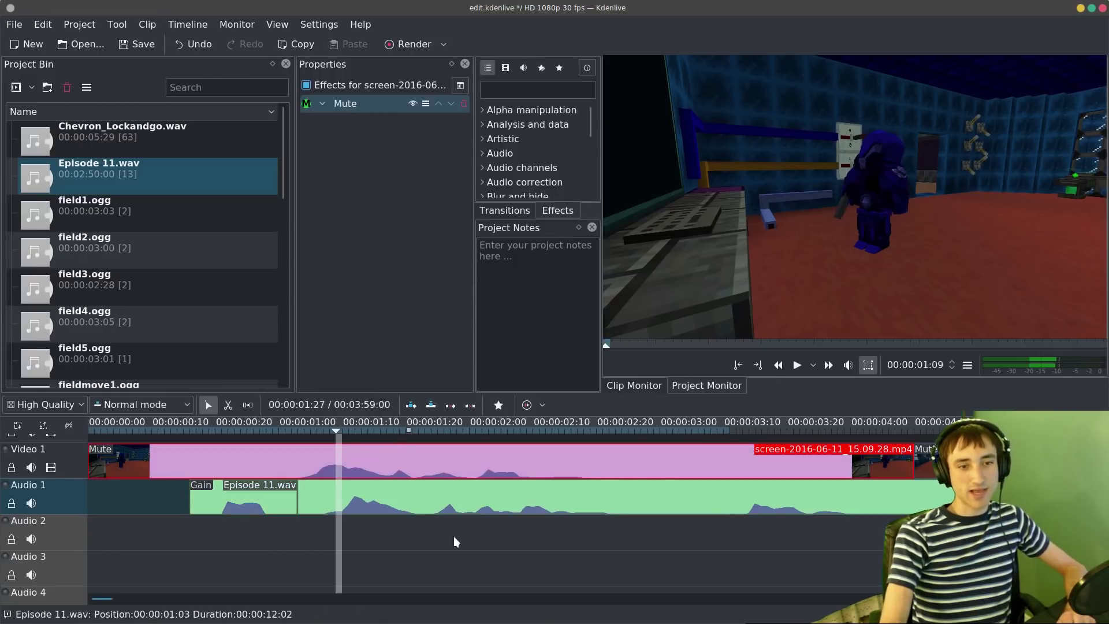
{"action": "left_click_drag", "start_coordinate": [334, 437], "coordinate": [326, 438]}
{"action": "left_click", "coordinate": [118, 462]}
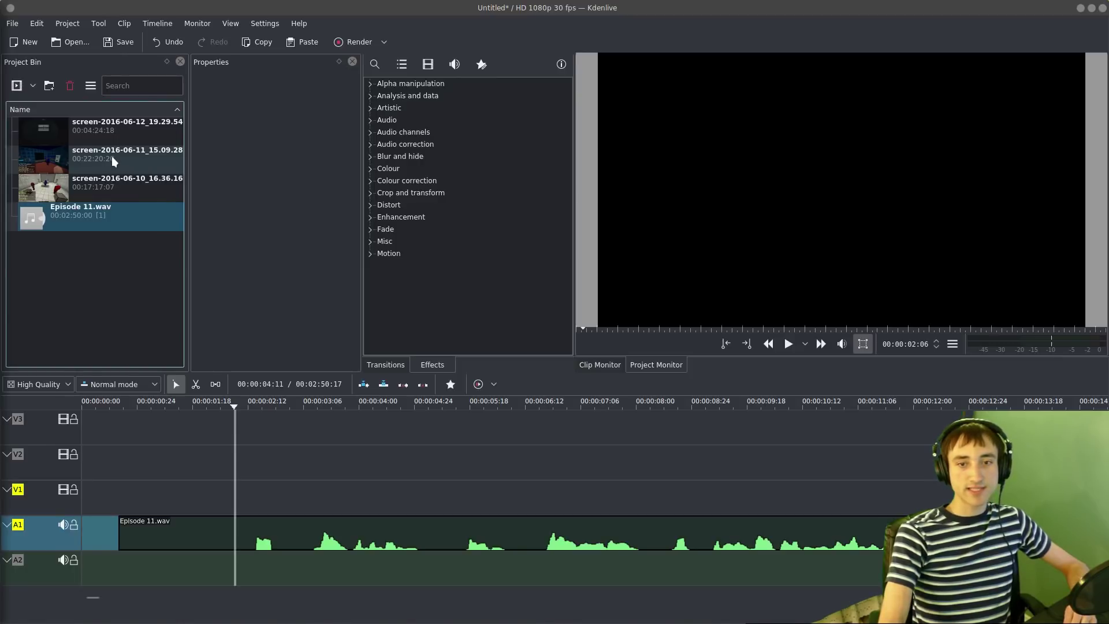
- In the beta project, place screen-2016-06-11_15.09.28.mp4 at the start of track V2 with its audio on A2
{"action": "left_click_drag", "start_coordinate": [112, 156], "coordinate": [103, 460]}
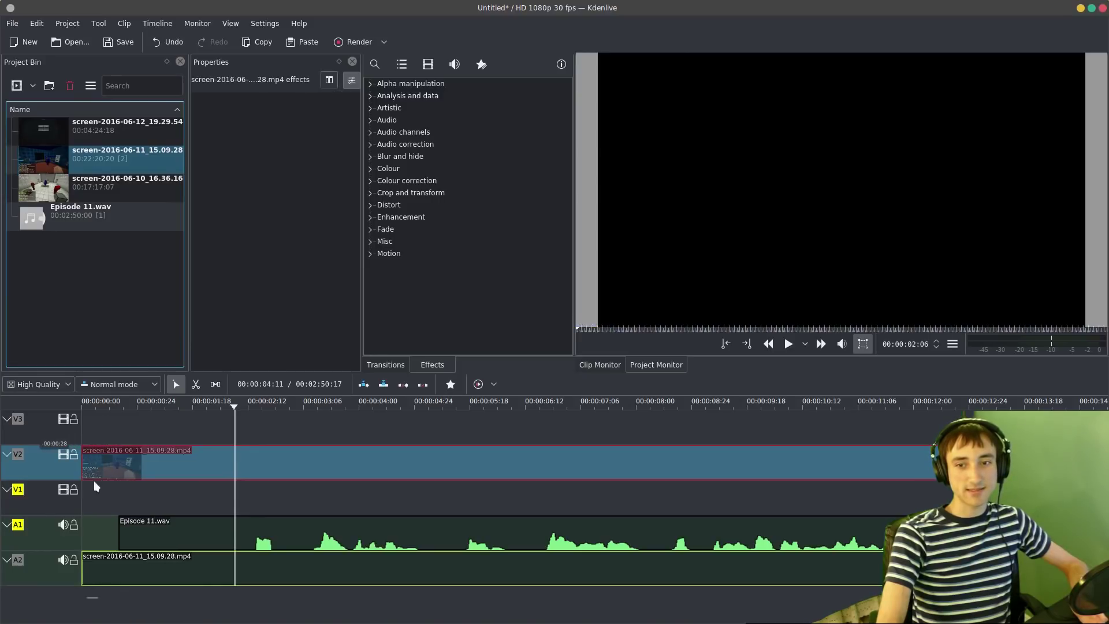
{"action": "left_click_drag", "start_coordinate": [95, 467], "coordinate": [98, 456]}
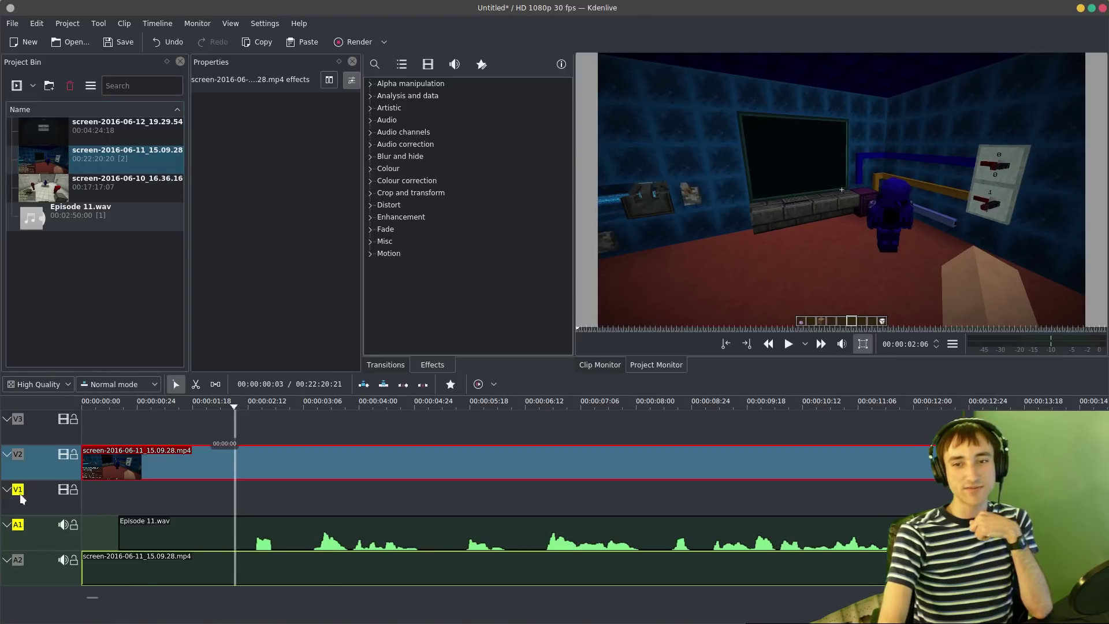
{"action": "left_click", "coordinate": [157, 501]}
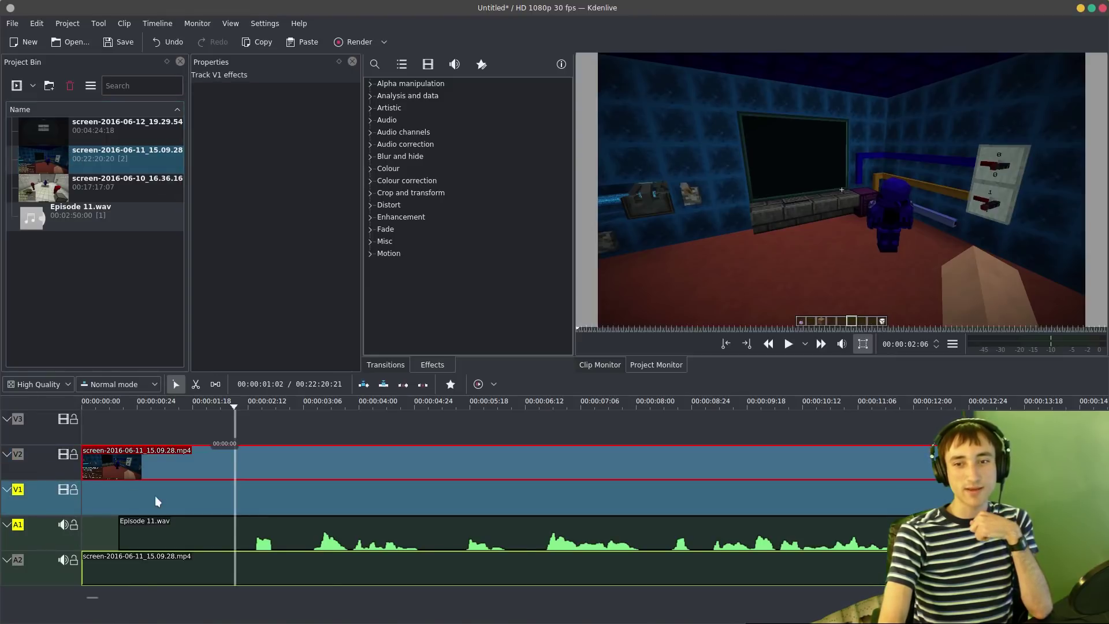
{"action": "left_click", "coordinate": [37, 523]}
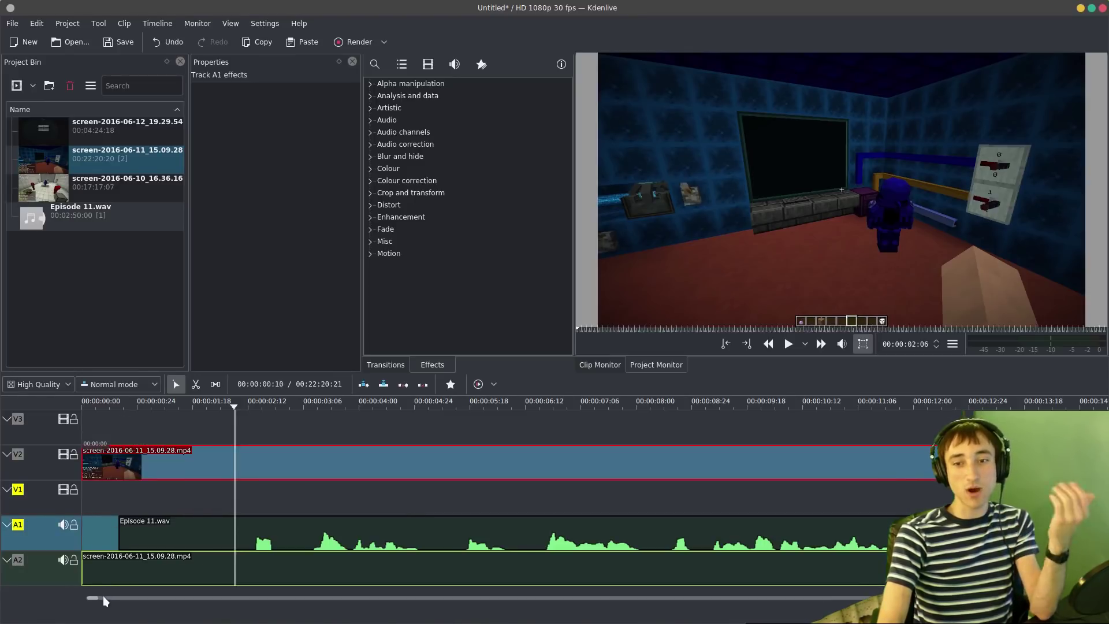
{"action": "left_click_drag", "start_coordinate": [95, 597], "coordinate": [61, 599]}
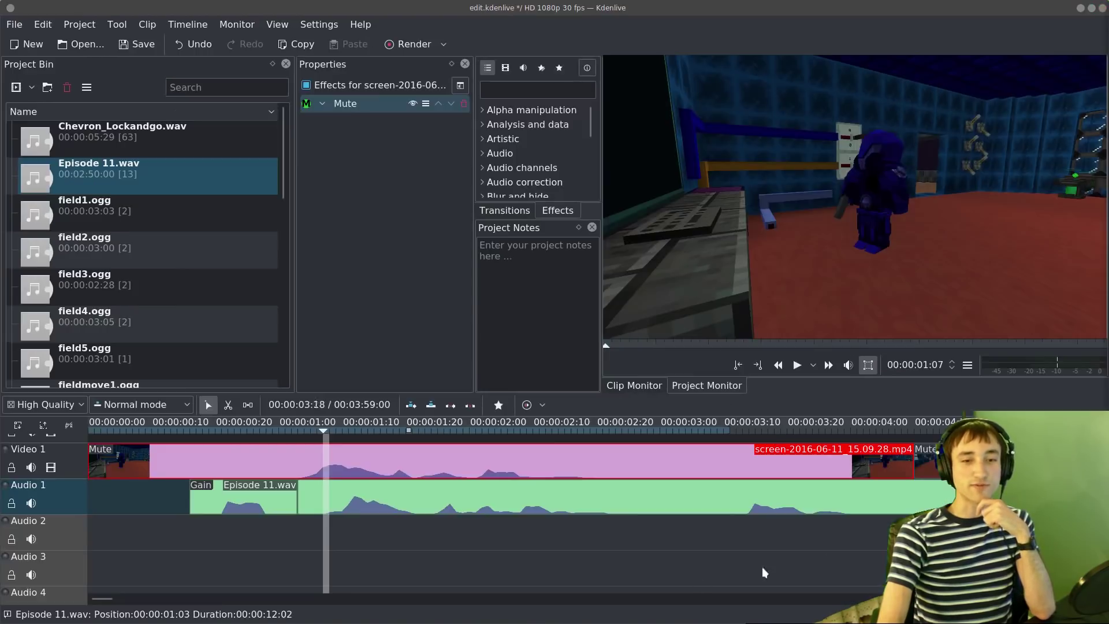
- Compare with the stable project by examining several screen-2016-06-11_15.09.28.mp4 clips along its Video 1 track
{"action": "left_click_drag", "start_coordinate": [110, 599], "coordinate": [539, 619]}
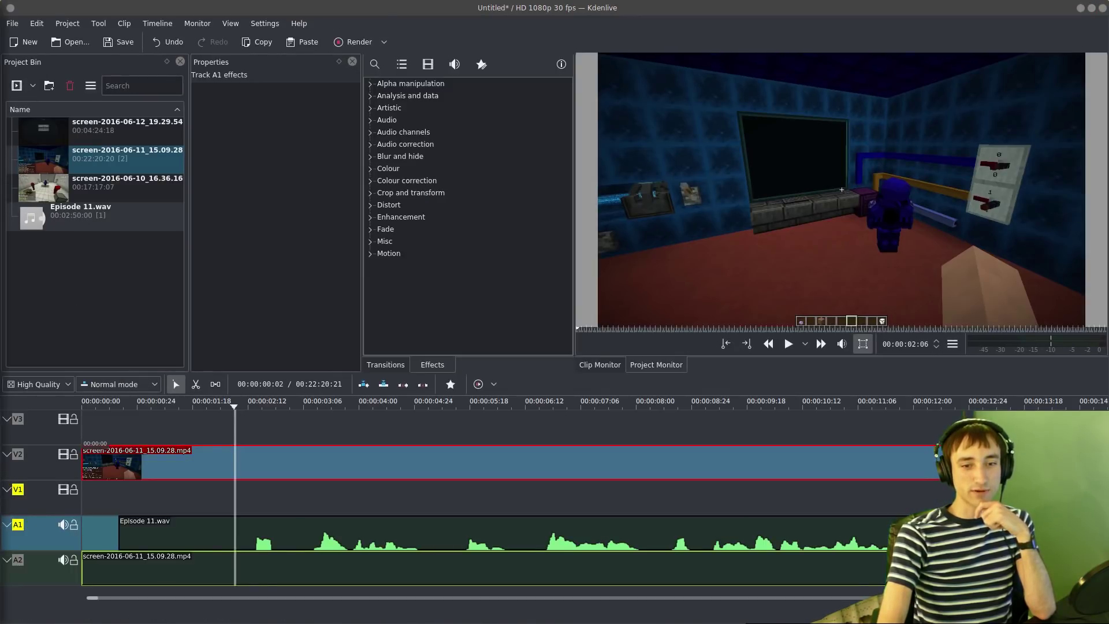
{"action": "left_click_drag", "start_coordinate": [205, 424], "coordinate": [228, 433]}
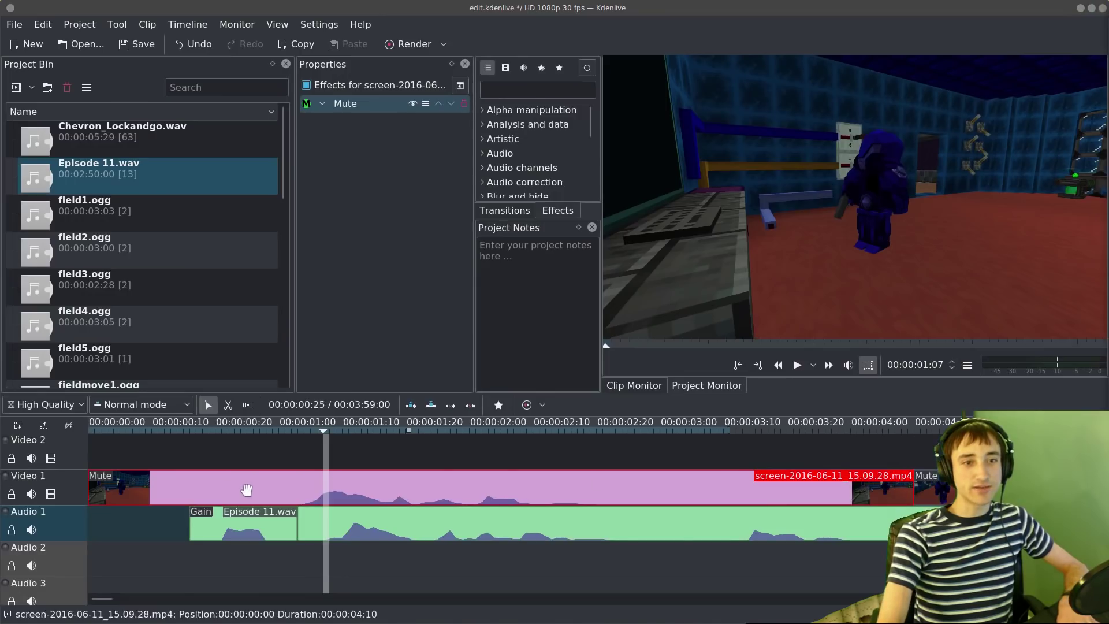
{"action": "scroll", "coordinate": [247, 490], "scroll_direction": "down", "scroll_amount": 3}
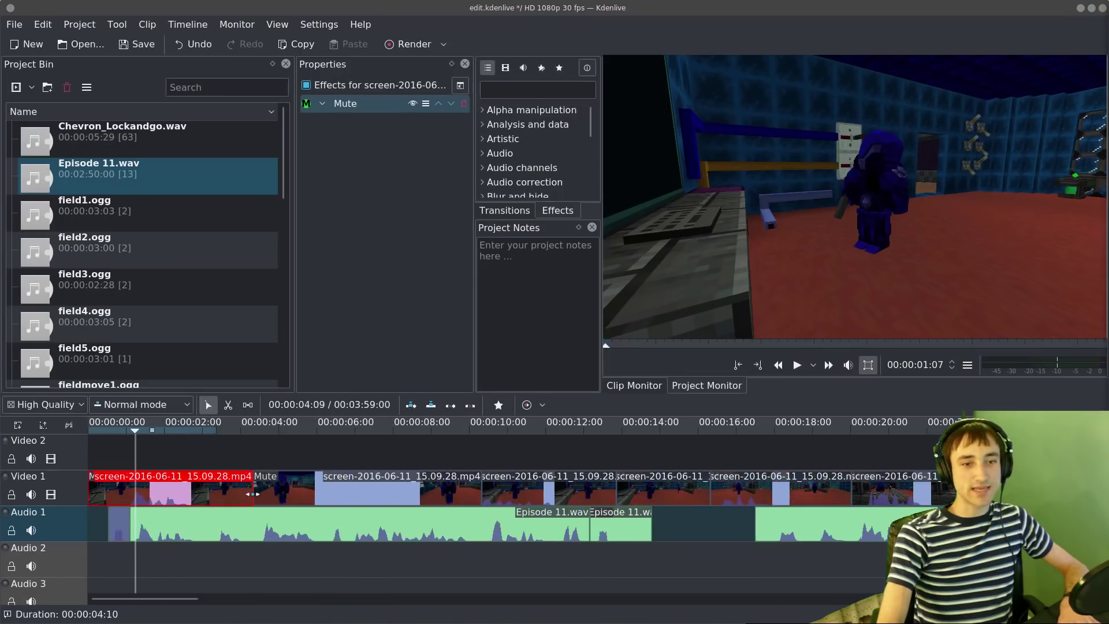
{"action": "left_click", "coordinate": [283, 492]}
{"action": "left_click", "coordinate": [531, 491]}
{"action": "left_click", "coordinate": [734, 478]}
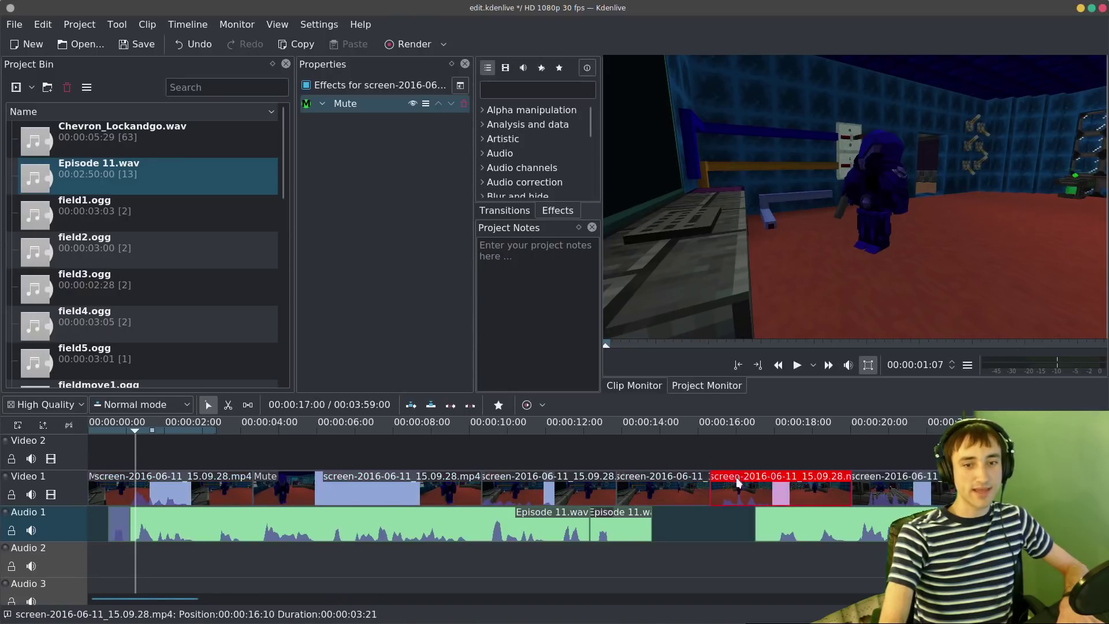
{"action": "scroll", "coordinate": [917, 484], "scroll_direction": "up", "scroll_amount": 3}
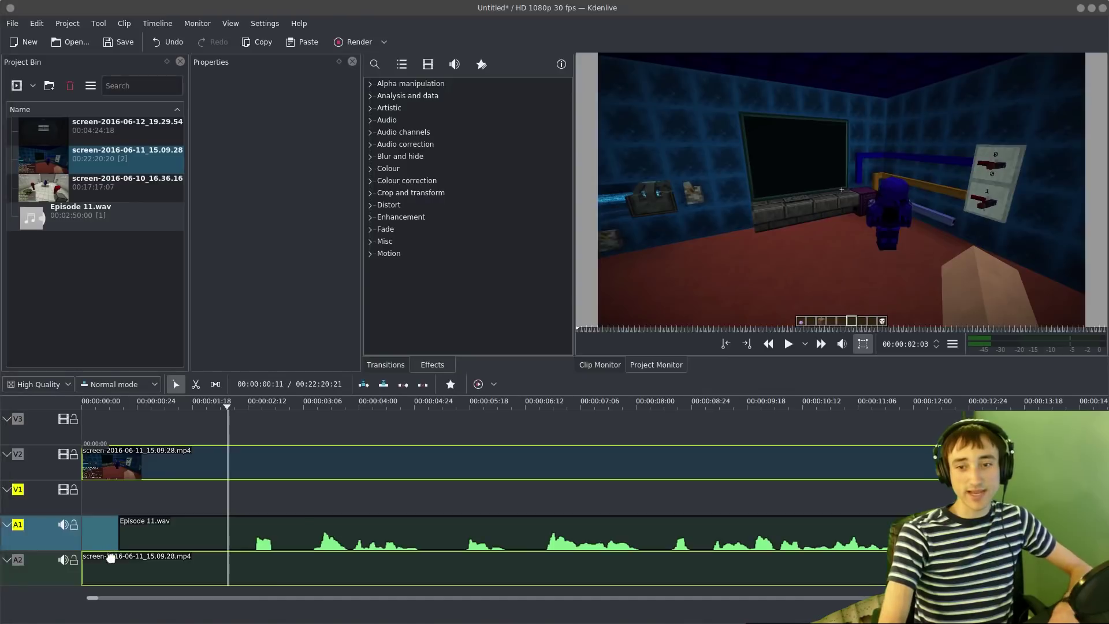
- Ungroup and delete the A2 audio of screen-2016-06-11_15.09.28.mp4 in the beta, and move its video to the start of V1
{"action": "right_click", "coordinate": [111, 558]}
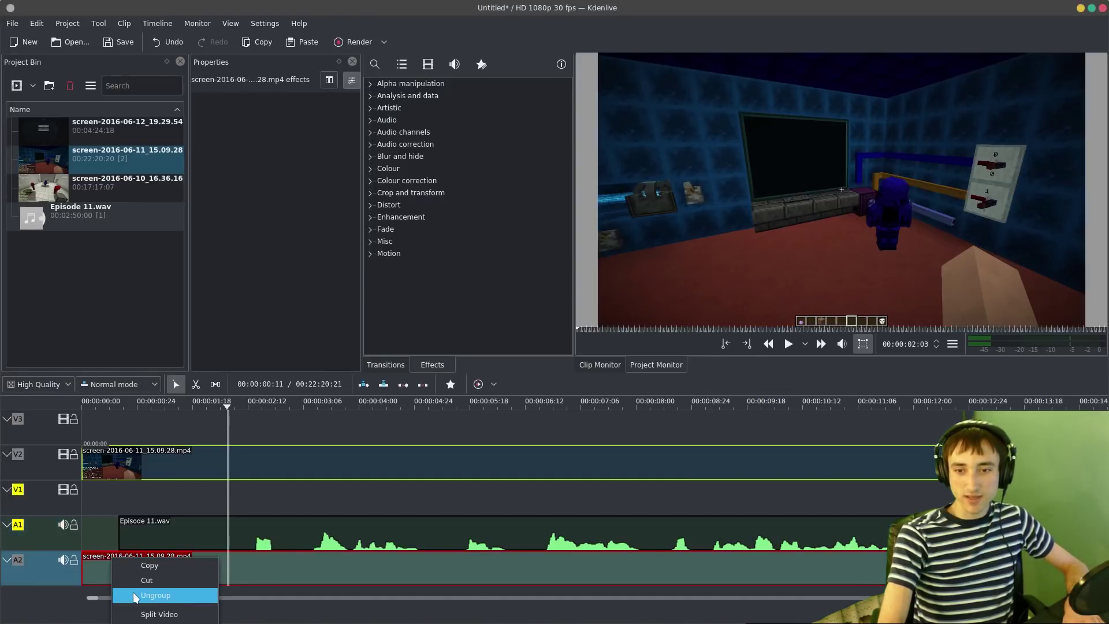
{"action": "left_click", "coordinate": [133, 595]}
{"action": "left_click", "coordinate": [128, 573]}
{"action": "left_click", "coordinate": [127, 469]}
{"action": "left_click", "coordinate": [119, 551]}
{"action": "key", "text": "Delete"}
{"action": "left_click_drag", "start_coordinate": [124, 457], "coordinate": [111, 495]}
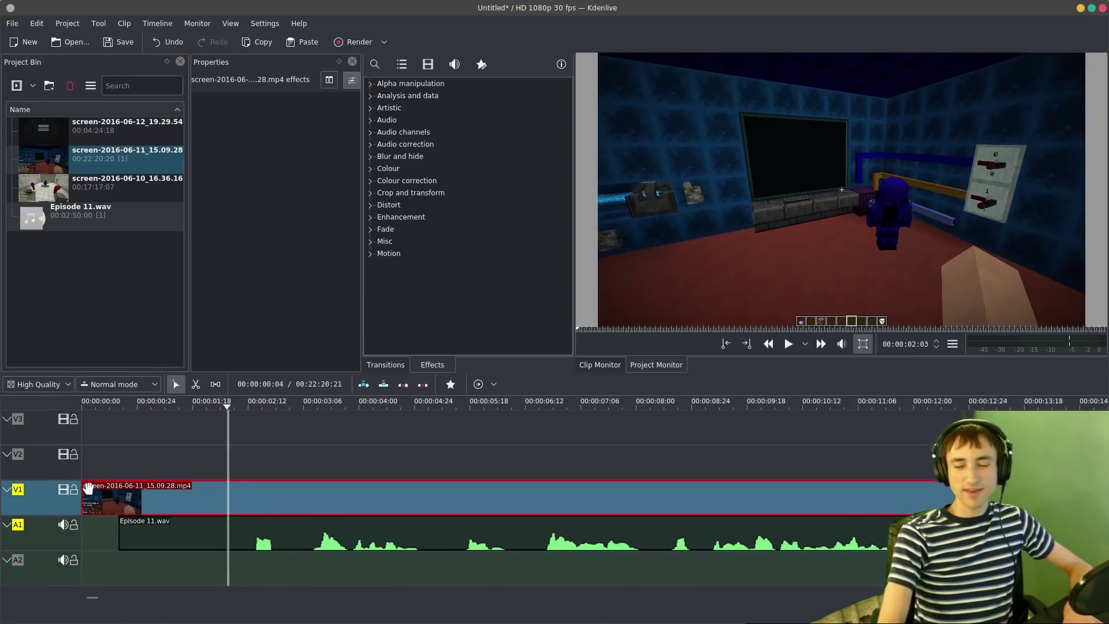
- Group the screen-2016-06-11_15.09.28.mp4 video on V1 with the Episode 11.wav clip on A1
{"action": "left_click", "coordinate": [149, 542]}
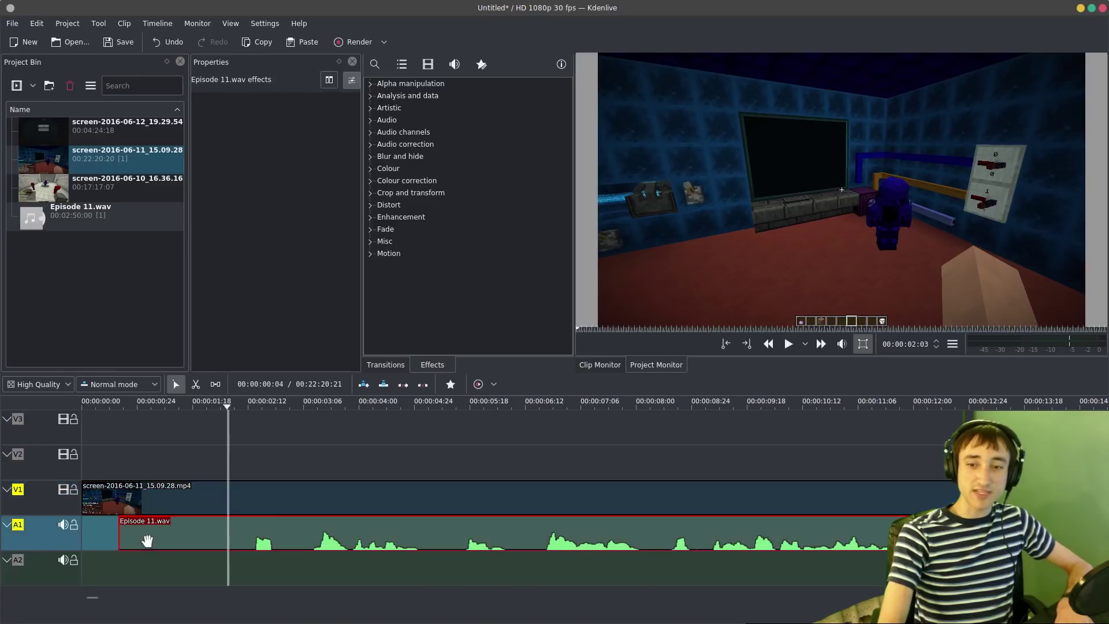
{"action": "left_click", "coordinate": [143, 508]}
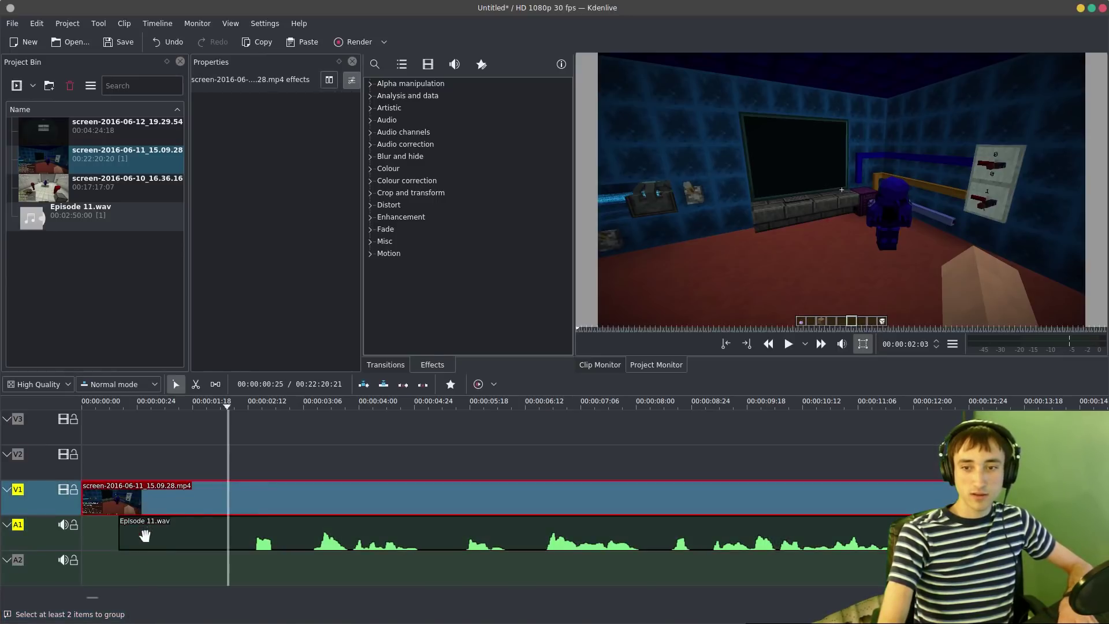
{"action": "left_click", "coordinate": [148, 531]}
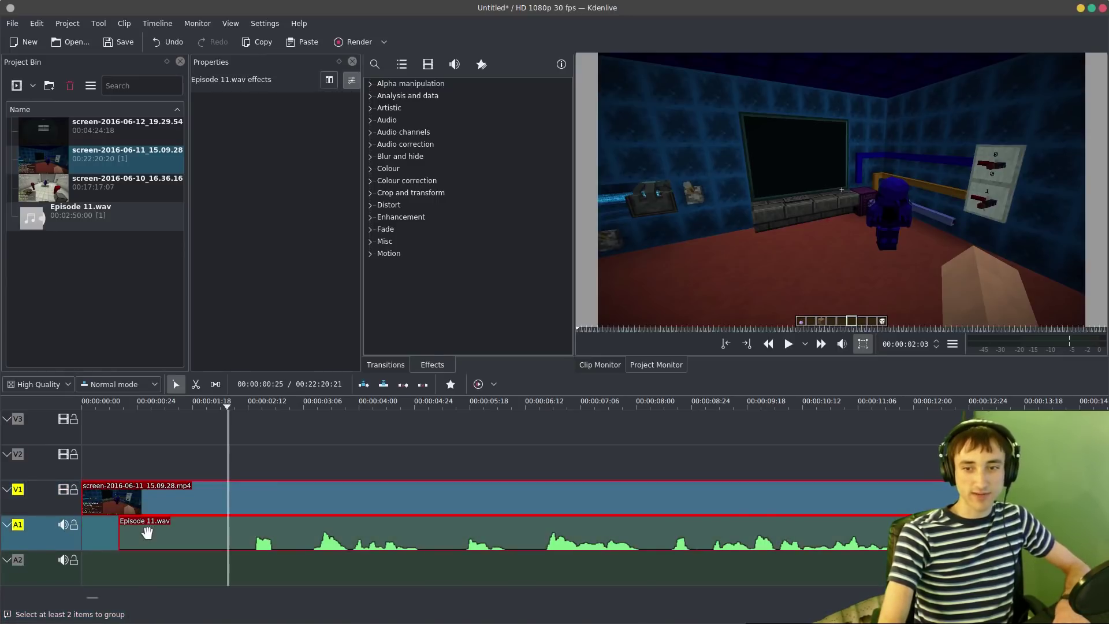
- Move the grouped V1 and A1 clips together, shifting them about 4 frames later
{"action": "left_click_drag", "start_coordinate": [155, 496], "coordinate": [91, 501]}
{"action": "left_click_drag", "start_coordinate": [149, 520], "coordinate": [182, 458]}
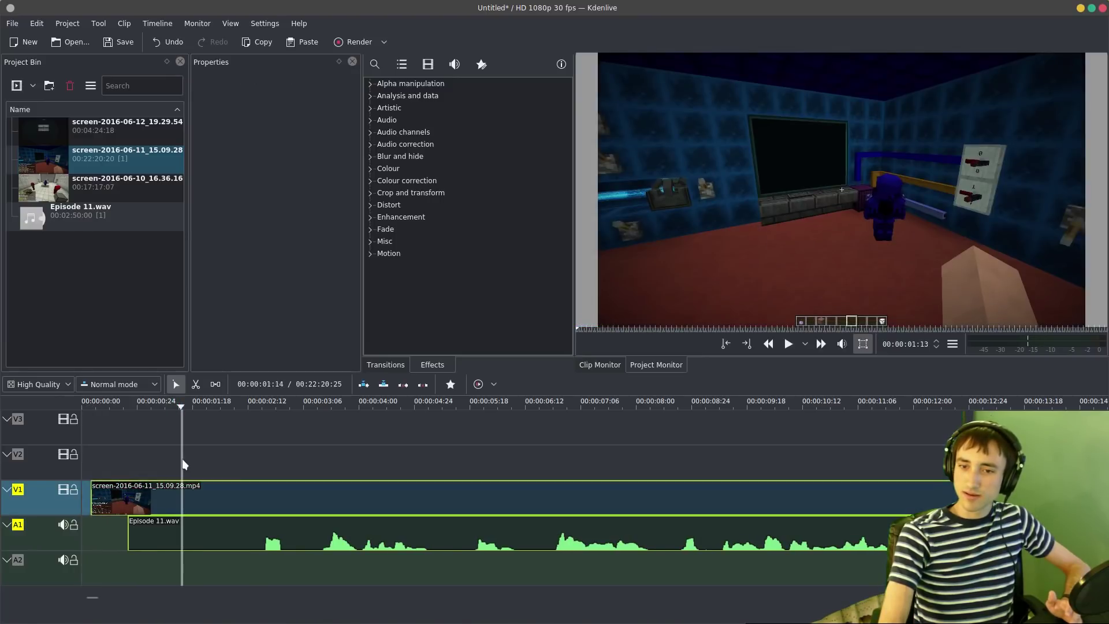
{"action": "left_click_drag", "start_coordinate": [174, 495], "coordinate": [153, 516]}
{"action": "left_click_drag", "start_coordinate": [86, 505], "coordinate": [157, 502]}
{"action": "left_click", "coordinate": [136, 530]}
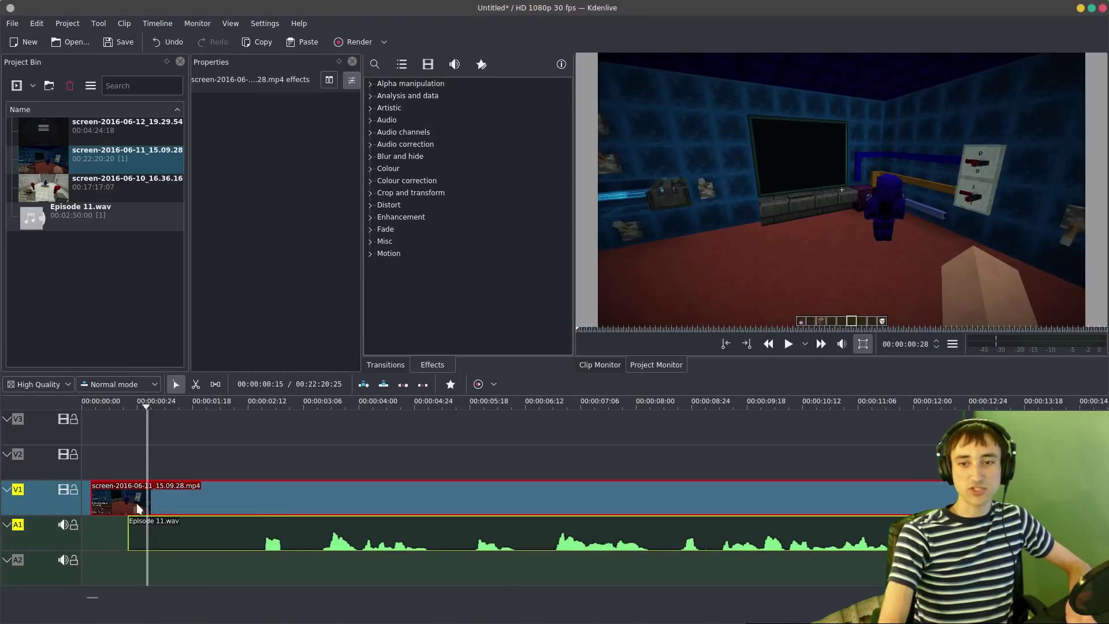
- Move the grouped clips one track down onto A1 and A2, and play them from about 00:00:11:28
{"action": "left_click_drag", "start_coordinate": [235, 493], "coordinate": [225, 525]}
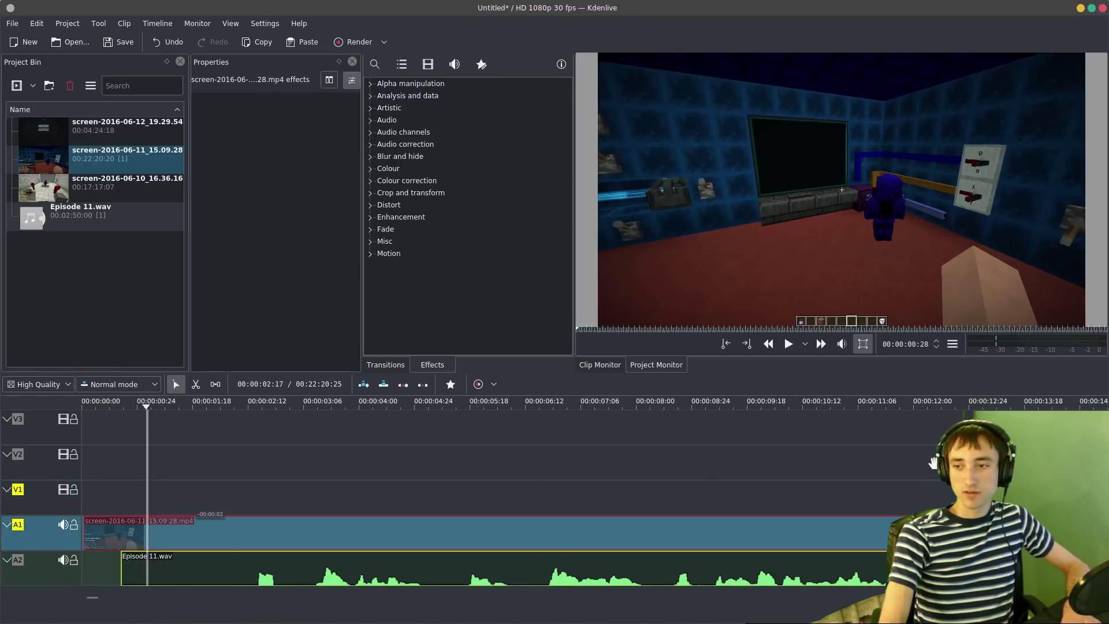
{"action": "left_click", "coordinate": [909, 495]}
{"action": "key", "text": "space"}
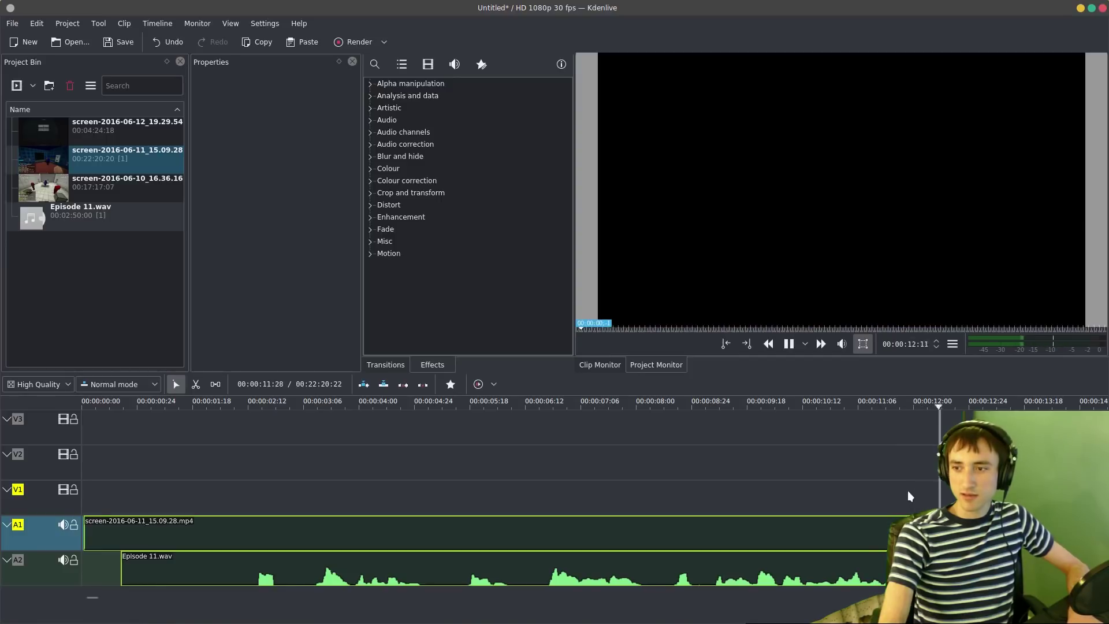
{"action": "key", "text": "space"}
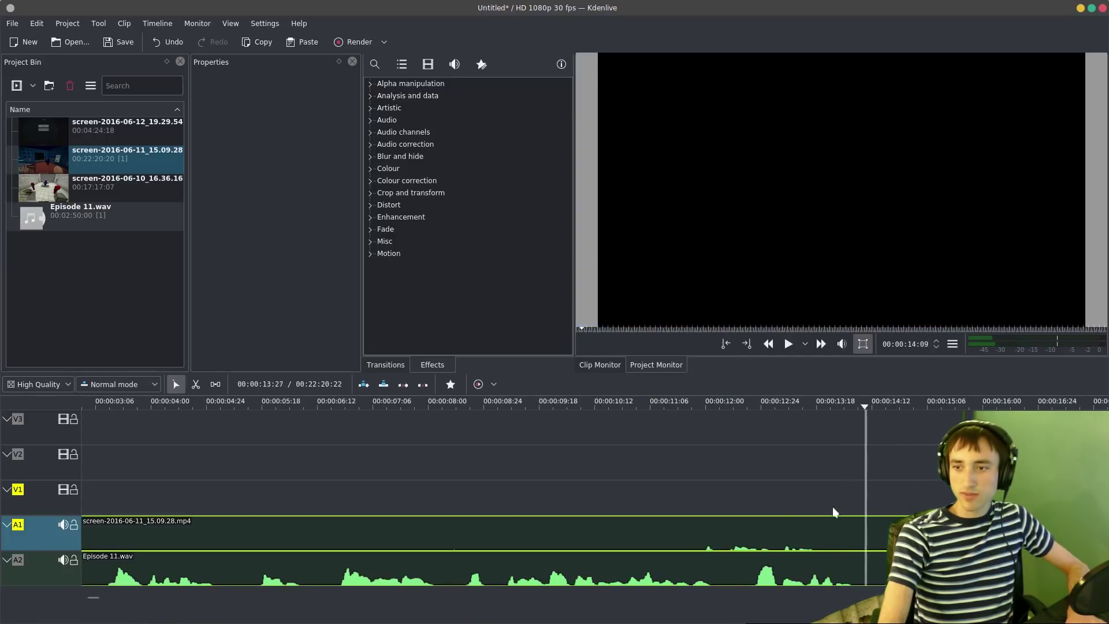
- Mute track A2 and play the timeline from about 00:00:11:20 to hear only the recording on A1
{"action": "left_click", "coordinate": [64, 560]}
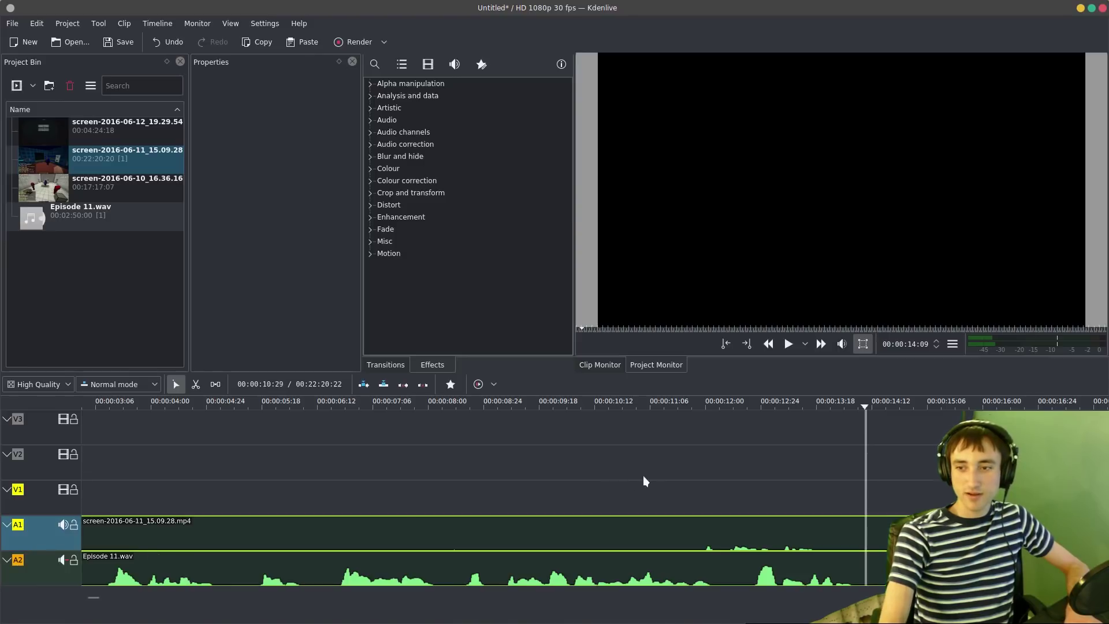
{"action": "left_click", "coordinate": [683, 487]}
{"action": "key", "text": "space"}
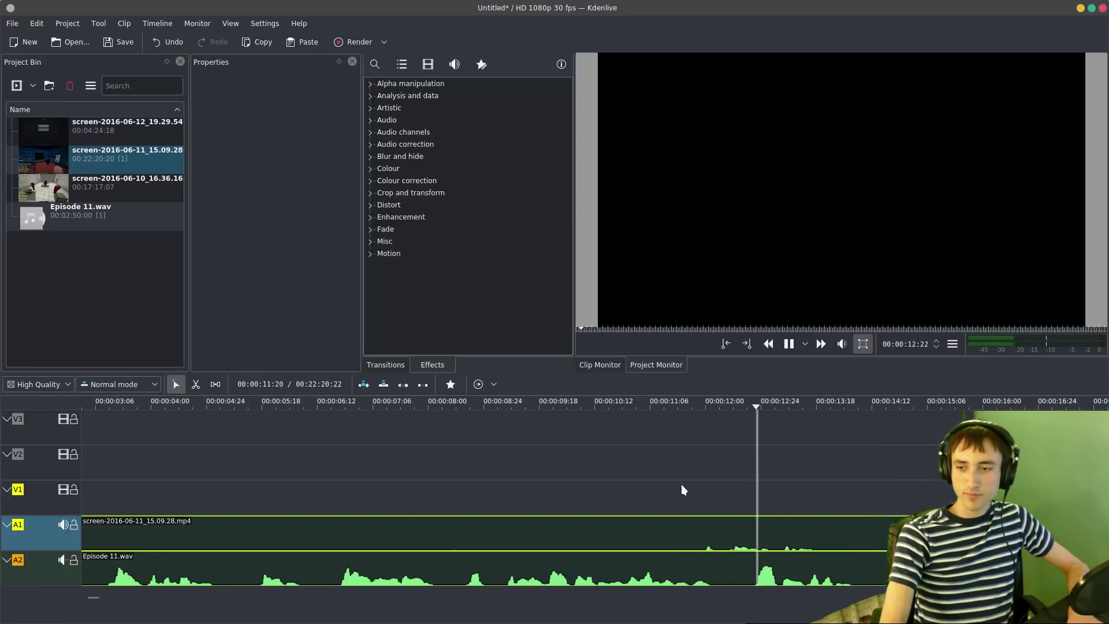
- Move the grouped clips back up to V1 and A1, and play them from about 00:00:11:18
{"action": "left_click_drag", "start_coordinate": [674, 522], "coordinate": [669, 486]}
{"action": "left_click", "coordinate": [677, 466]}
{"action": "key", "text": "space"}
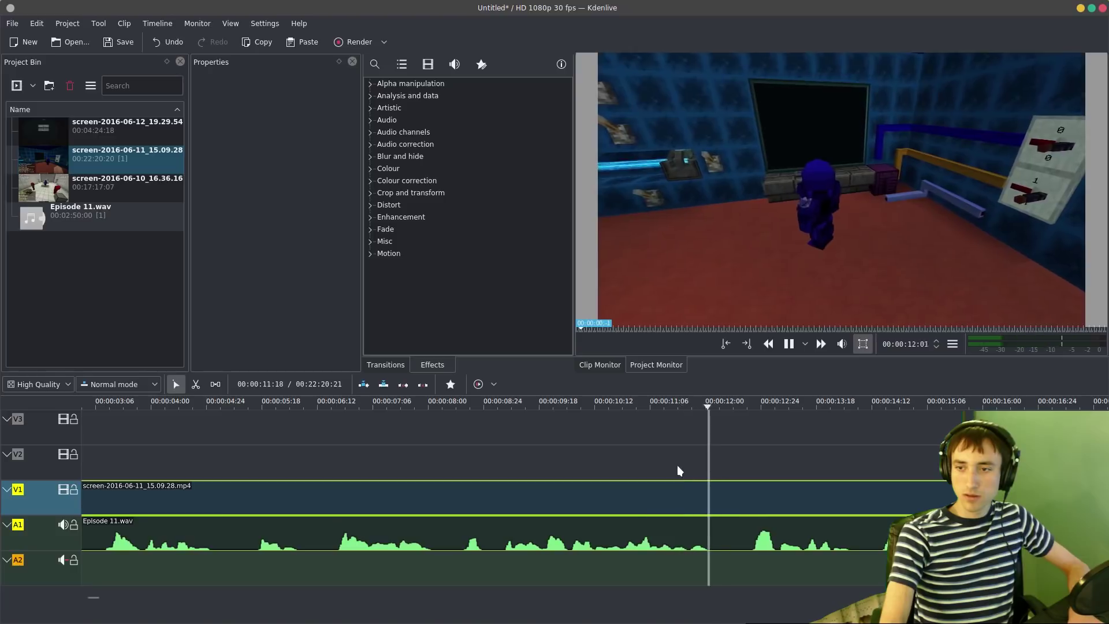
{"action": "key", "text": "space"}
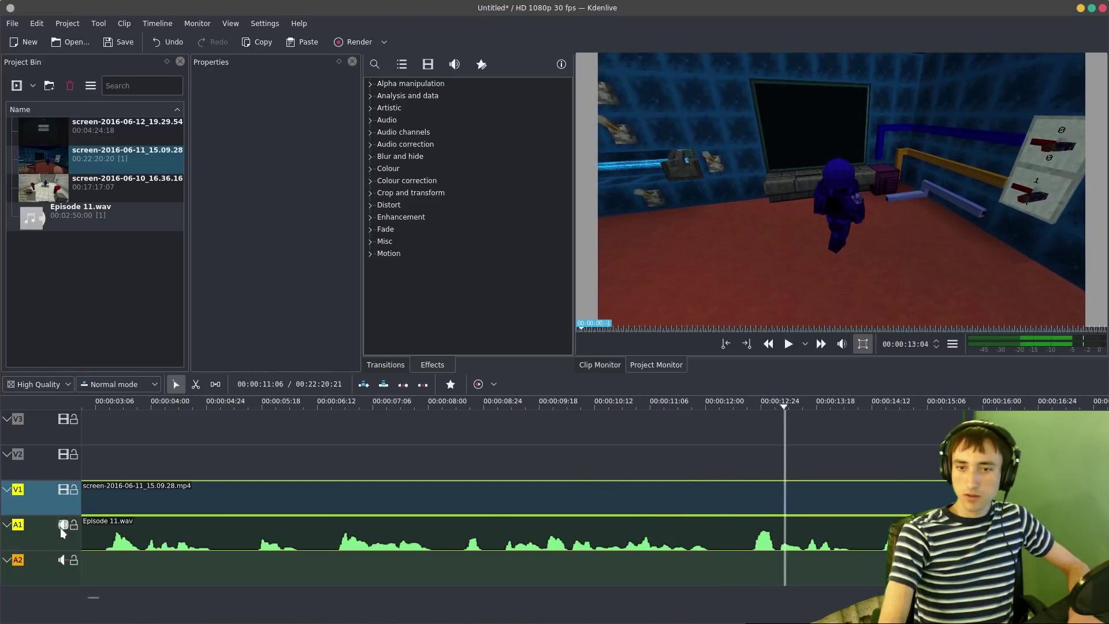
- Mute track A1 and play the timeline from about 00:00:10:26 to check whether V1 outputs sound
{"action": "left_click", "coordinate": [627, 460]}
{"action": "key", "text": "space"}
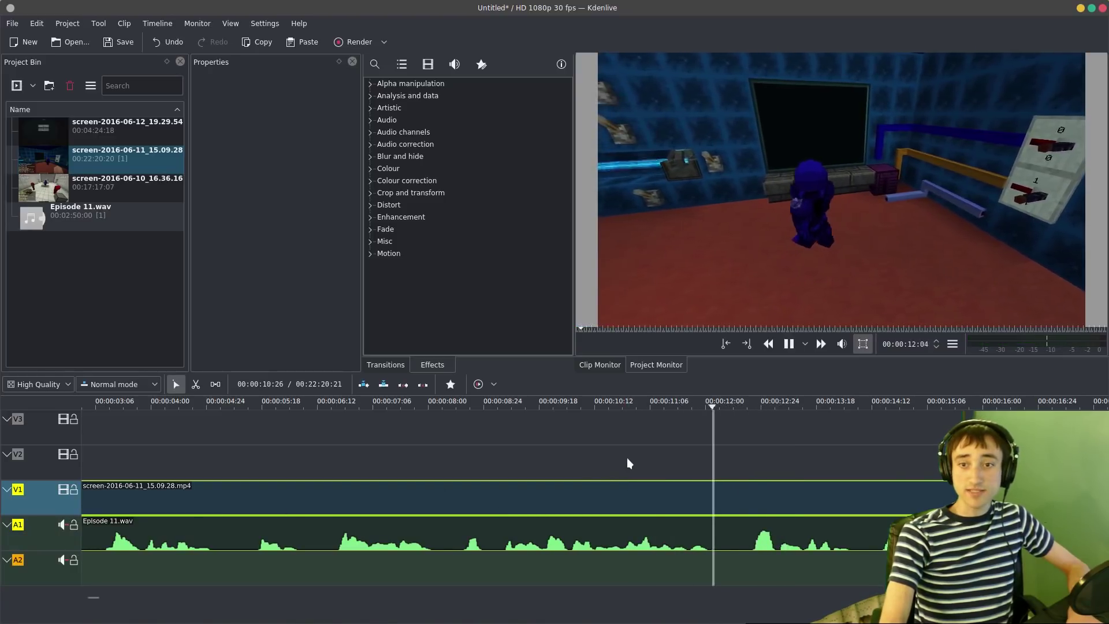
{"action": "key", "text": "space"}
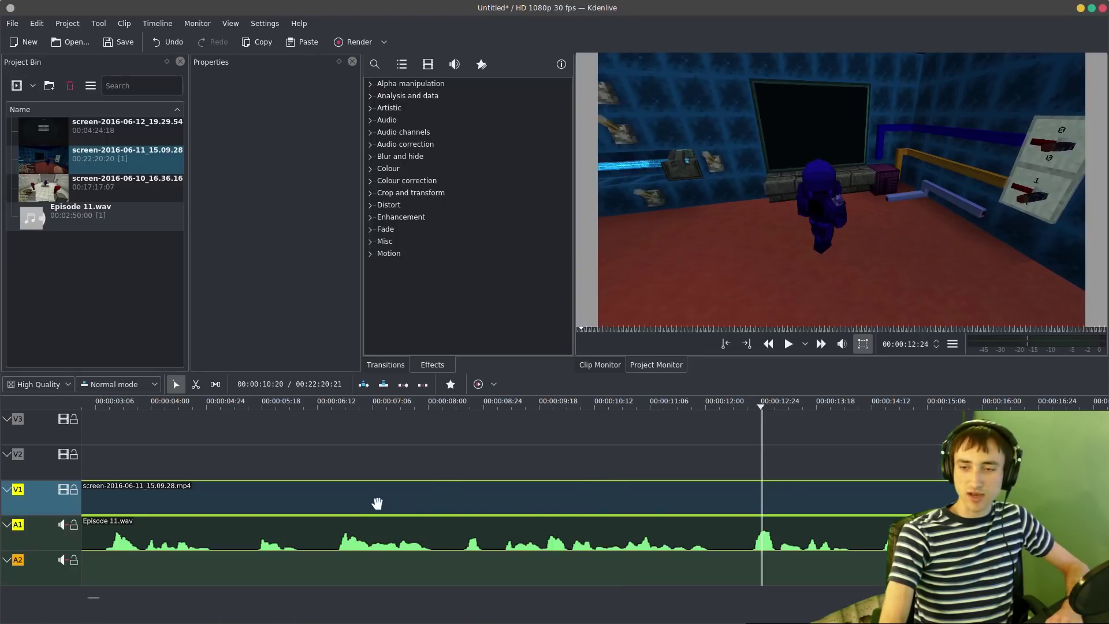
- Delete the grouped clips and place screen-2016-06-11_15.09.28.mp4 near the start of V1 with its audio on A1
{"action": "left_click", "coordinate": [136, 504]}
{"action": "key", "text": "Delete"}
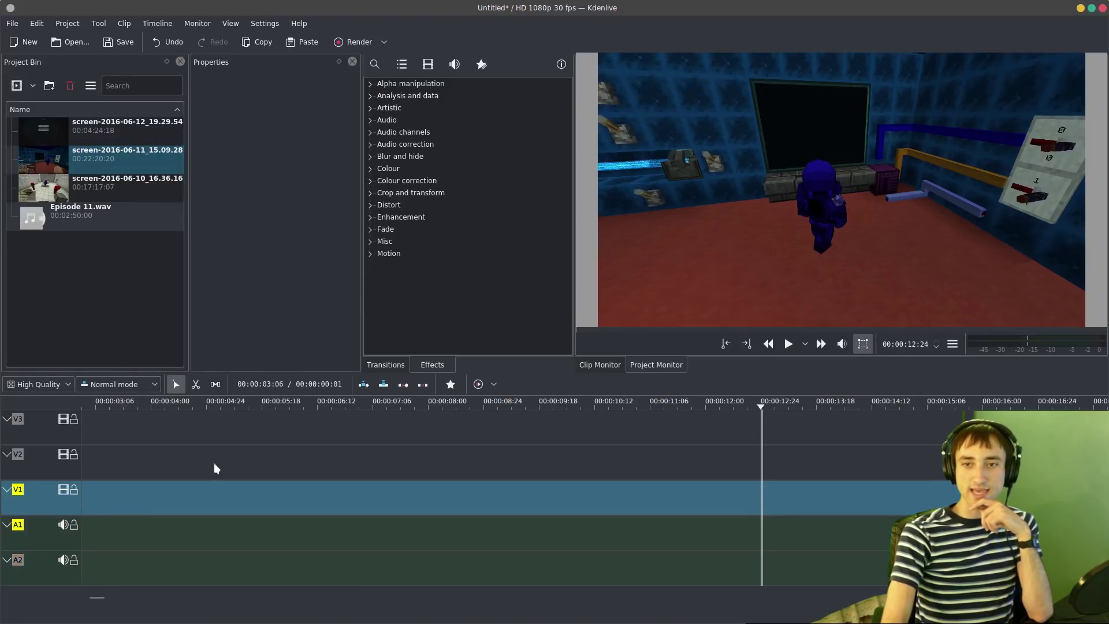
{"action": "left_click", "coordinate": [114, 134]}
{"action": "left_click_drag", "start_coordinate": [110, 159], "coordinate": [84, 503]}
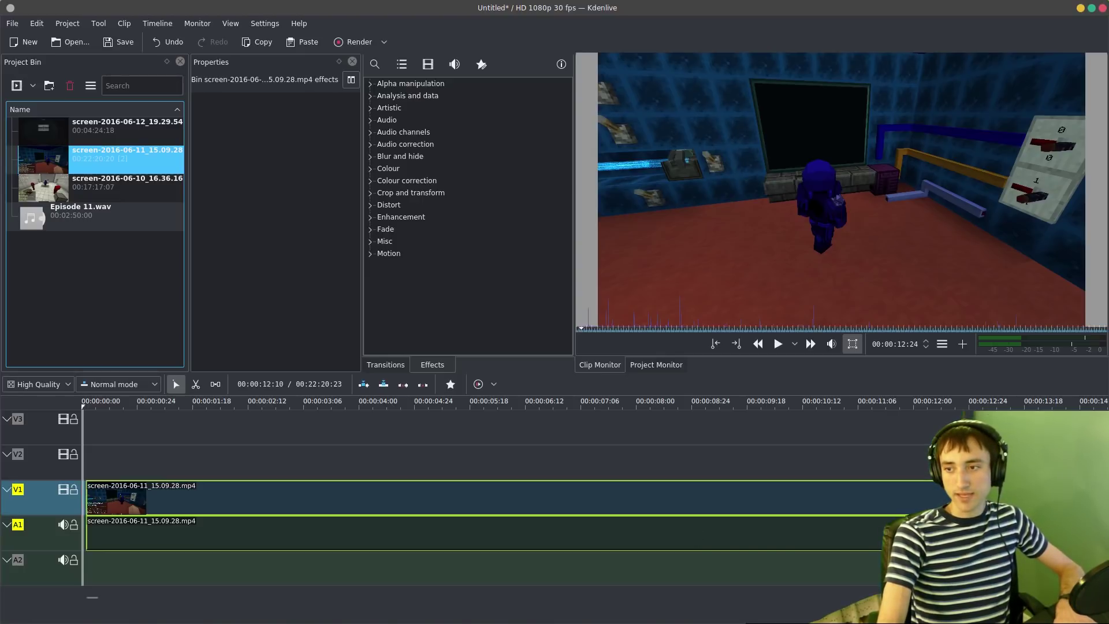
- Play the newly placed V1 and A1 clips from about 00:00:11:16 to check their sound
{"action": "scroll", "coordinate": [936, 555], "scroll_direction": "up", "scroll_amount": 1}
{"action": "left_click", "coordinate": [909, 569]}
{"action": "scroll", "coordinate": [825, 576], "scroll_direction": "down", "scroll_amount": 5}
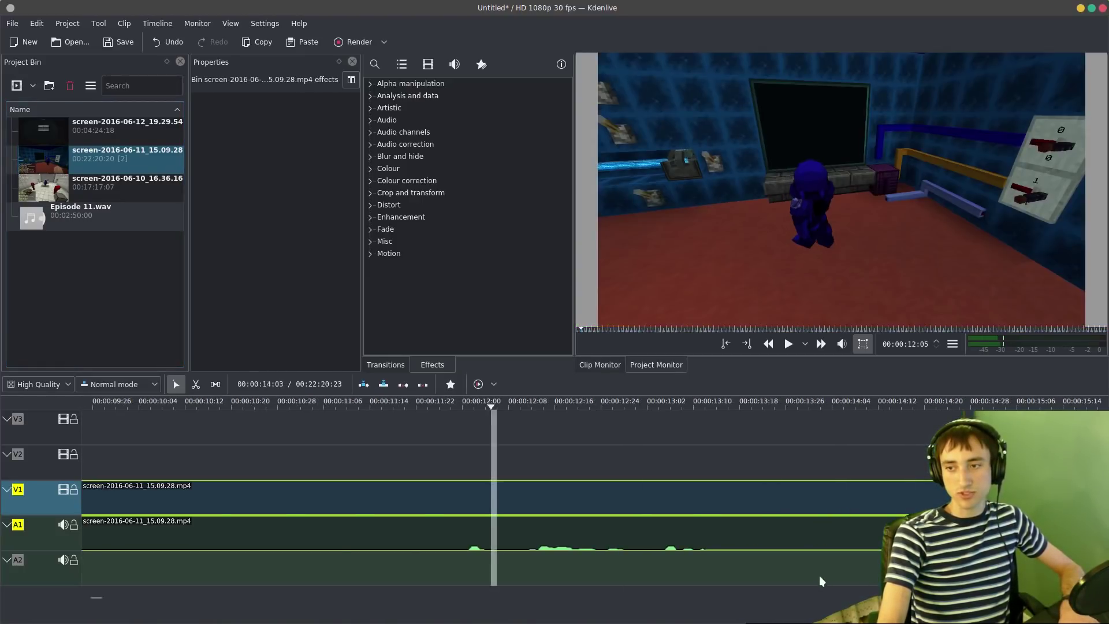
{"action": "left_click", "coordinate": [242, 574]}
{"action": "key", "text": "space"}
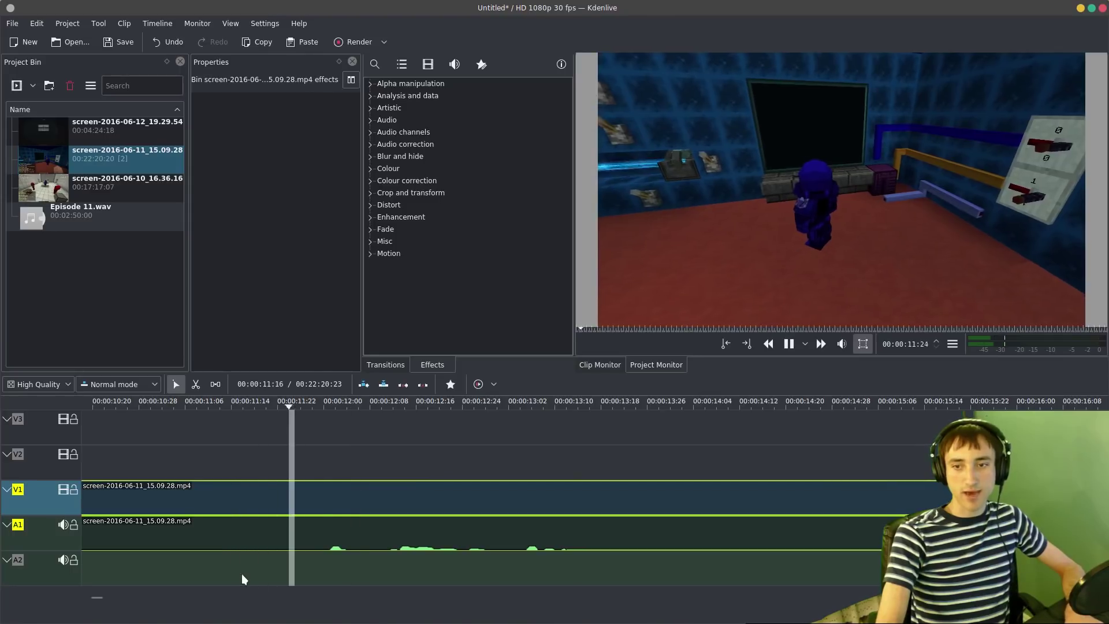
{"action": "key", "text": "space"}
{"action": "left_click", "coordinate": [241, 574]}
{"action": "left_click", "coordinate": [872, 201]}
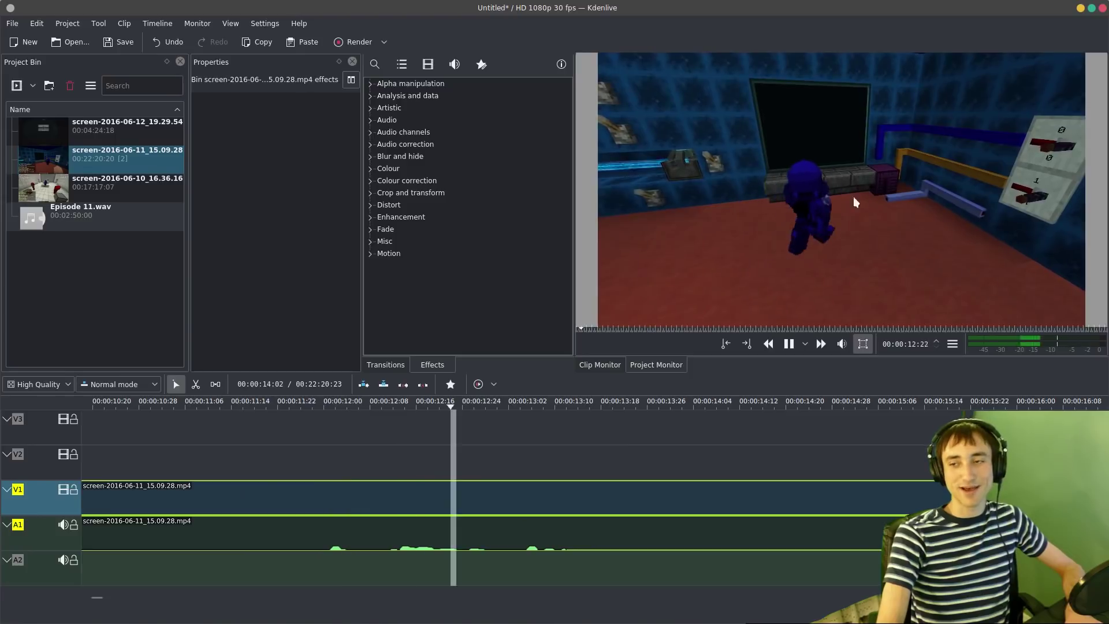
{"action": "left_click", "coordinate": [845, 231]}
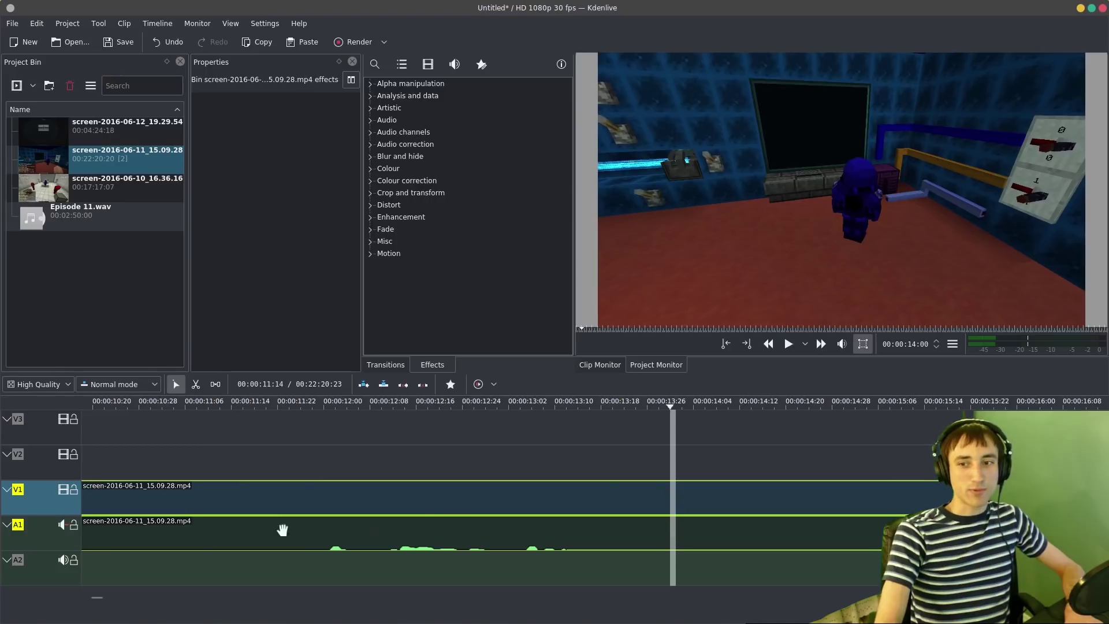
- Play the timeline from about 00:00:11:16 with track A1 muted
{"action": "left_click", "coordinate": [239, 564]}
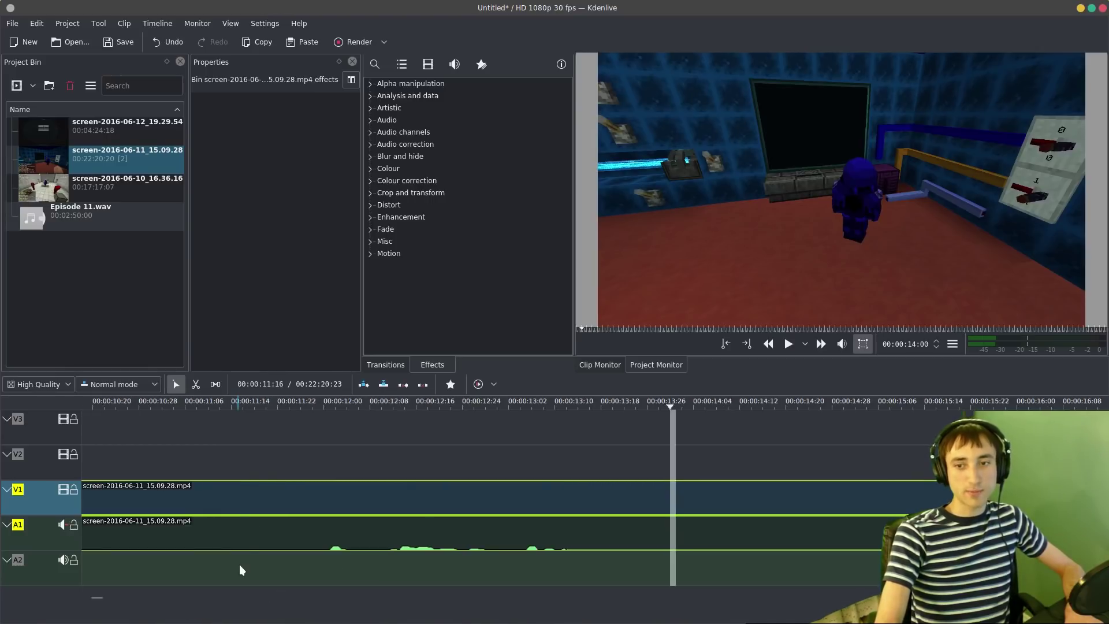
{"action": "key", "text": "space"}
{"action": "key", "text": "space"}
- Ungroup the V1 and A1 clips and play them from about 00:00:11:07
{"action": "right_click", "coordinate": [203, 536]}
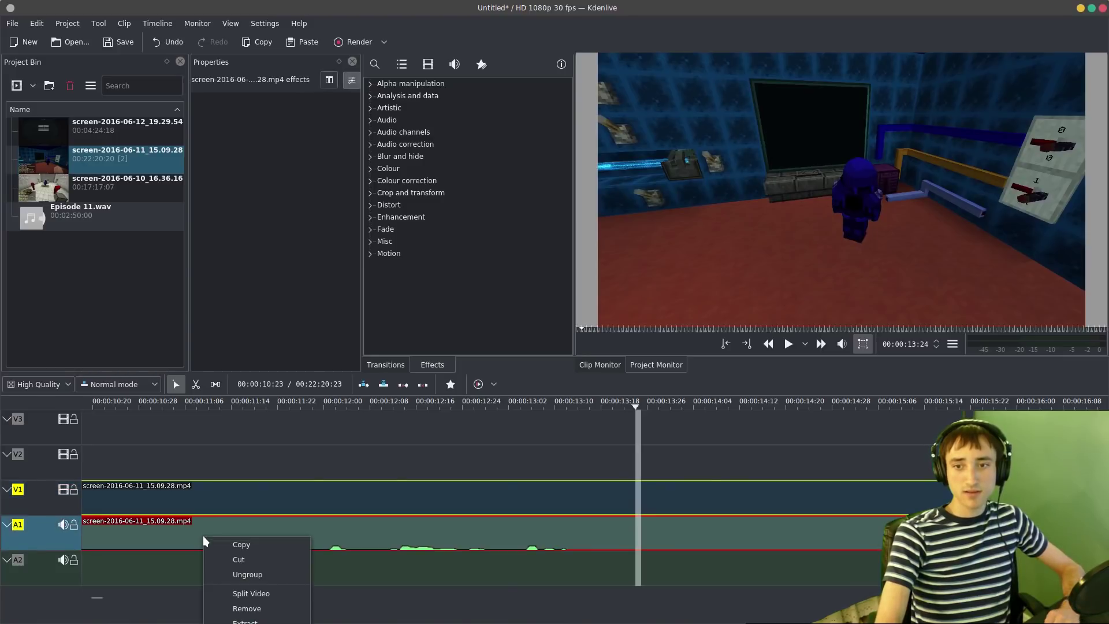
{"action": "left_click", "coordinate": [209, 574]}
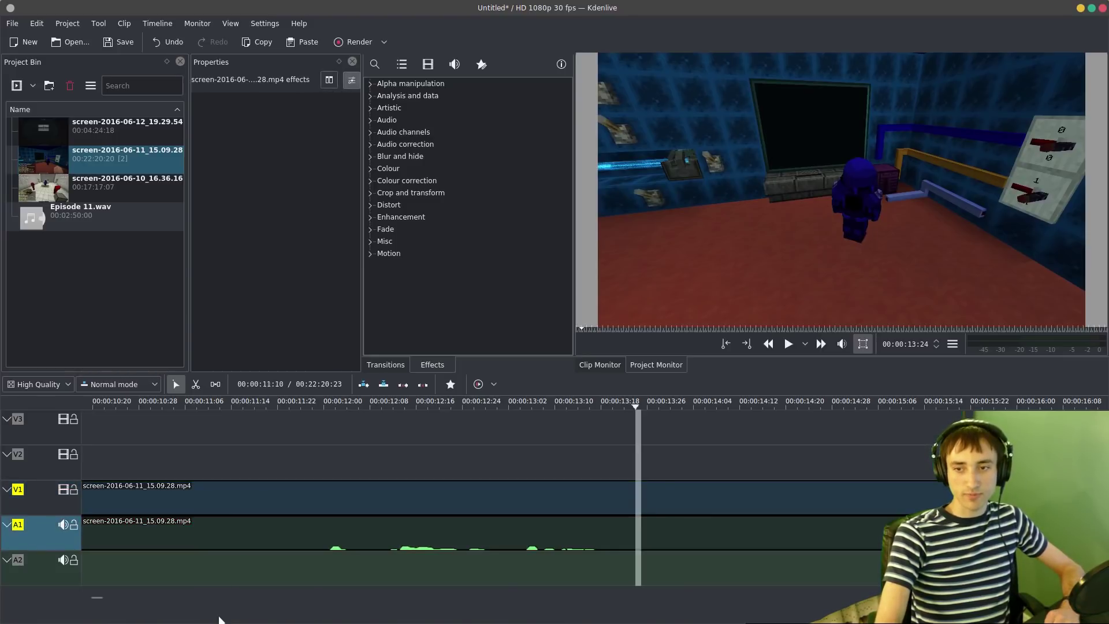
{"action": "left_click", "coordinate": [195, 556]}
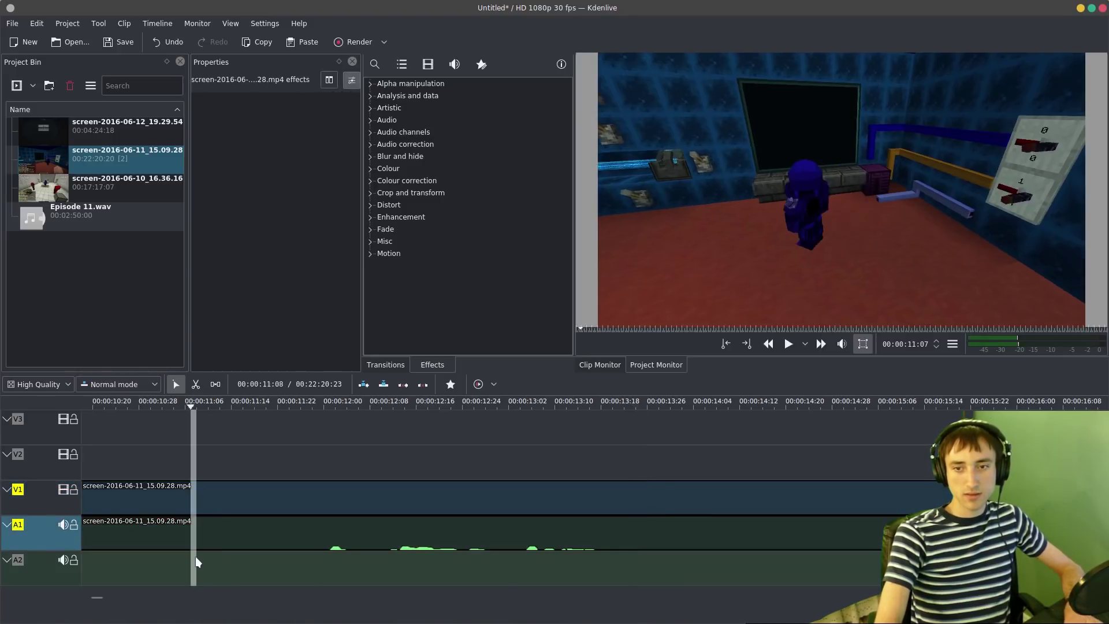
{"action": "key", "text": "space"}
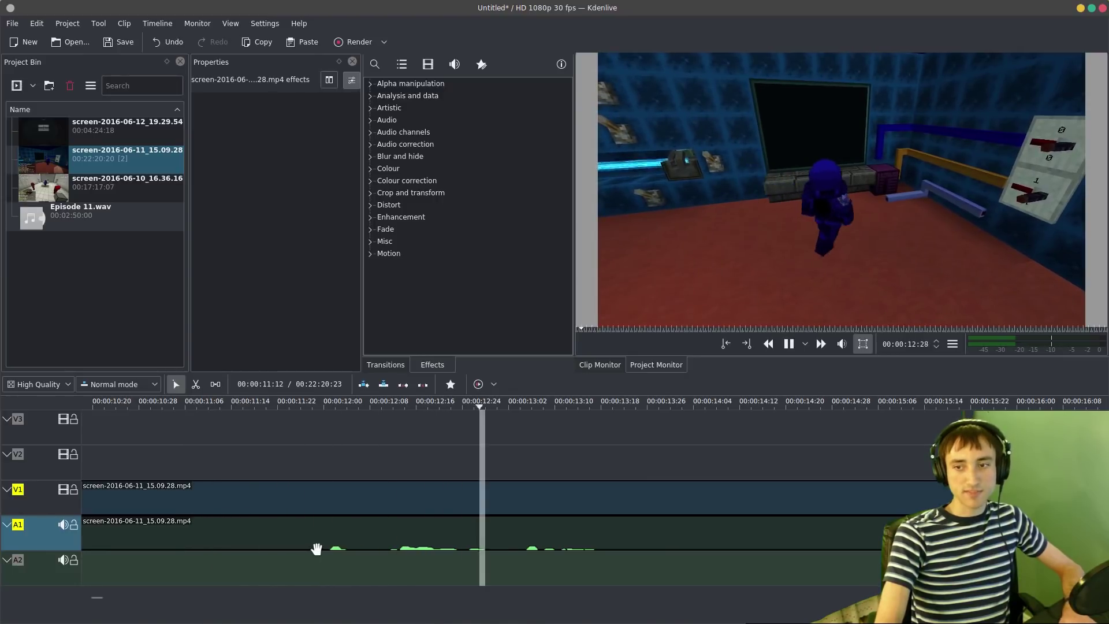
{"action": "key", "text": "space"}
- Shift the ungrouped audio clip on A1 about 00:01:18 later, play the timeline, and undo the move
{"action": "left_click_drag", "start_coordinate": [259, 543], "coordinate": [537, 534]}
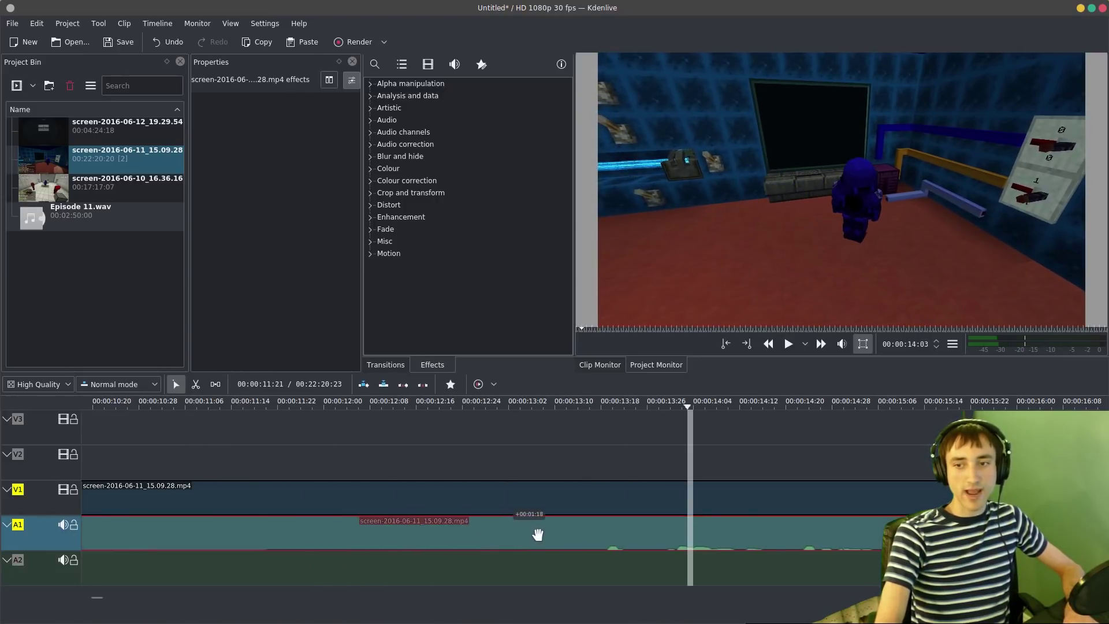
{"action": "left_click", "coordinate": [250, 573]}
{"action": "key", "text": "space"}
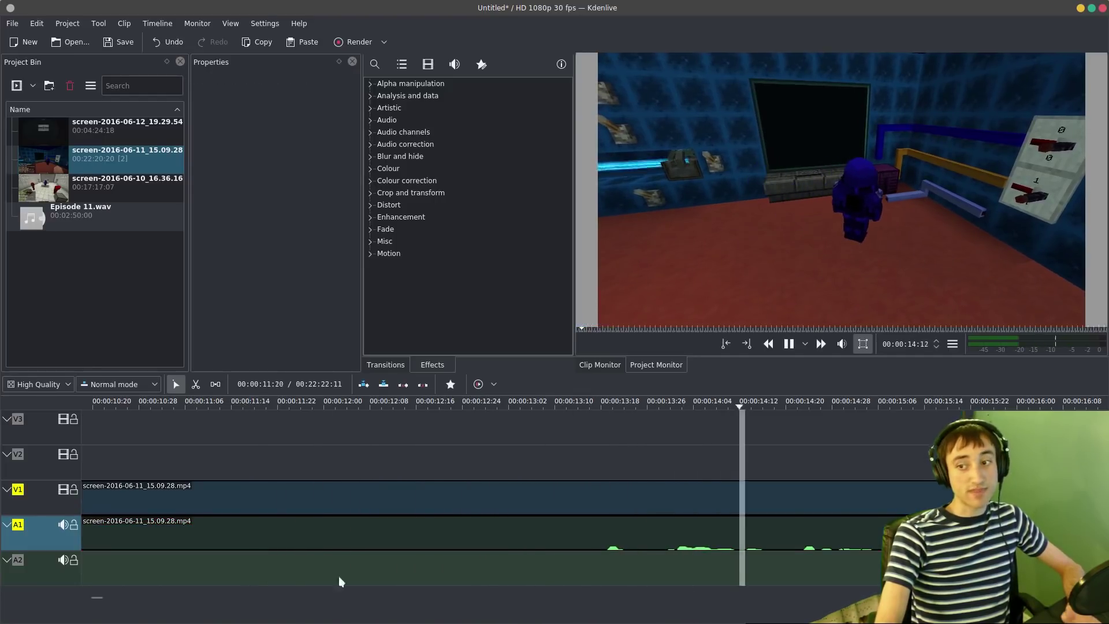
{"action": "key", "text": "space"}
{"action": "key", "text": "ctrl+z"}
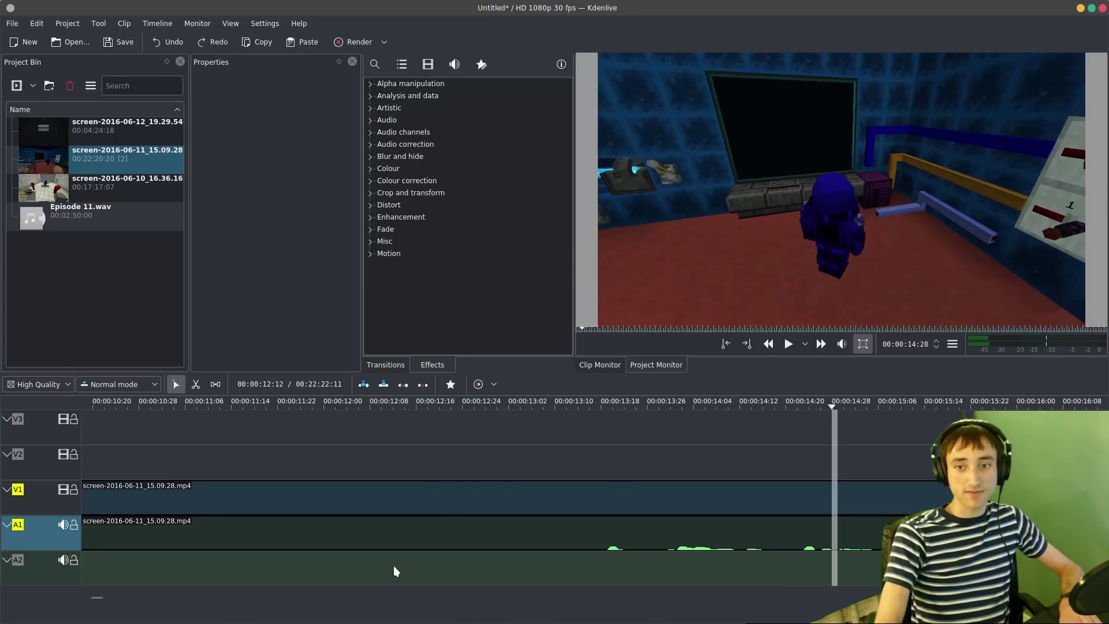
- Delete the audio clip on A1 and play the remaining V1 clip from about 00:00:11:03
{"action": "left_click", "coordinate": [362, 542]}
{"action": "scroll", "coordinate": [428, 543], "scroll_direction": "left", "scroll_amount": 3}
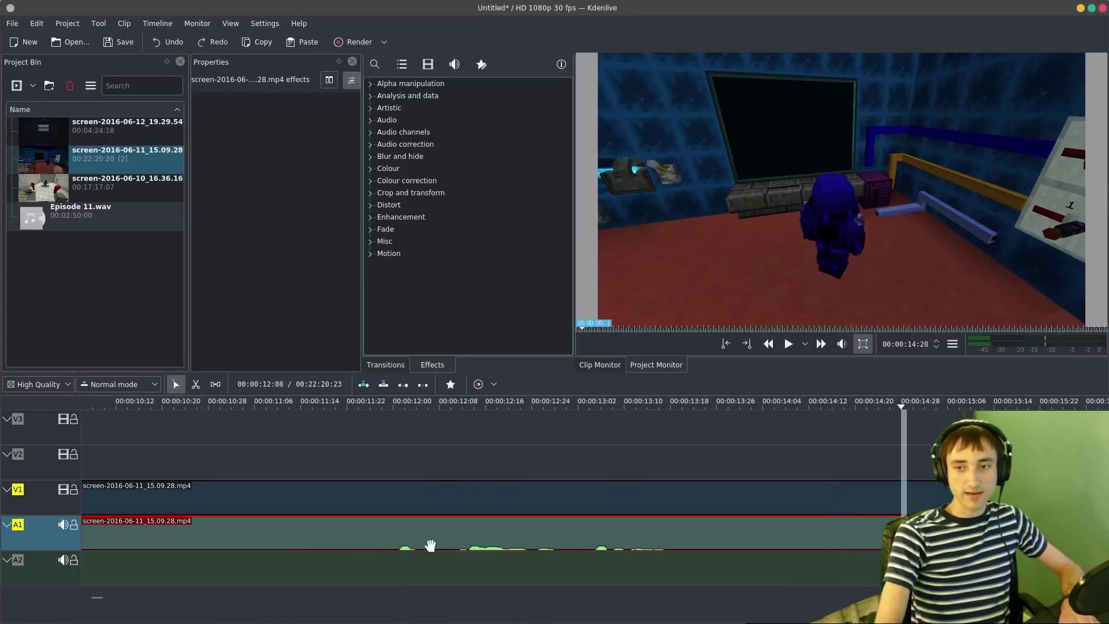
{"action": "key", "text": "Delete"}
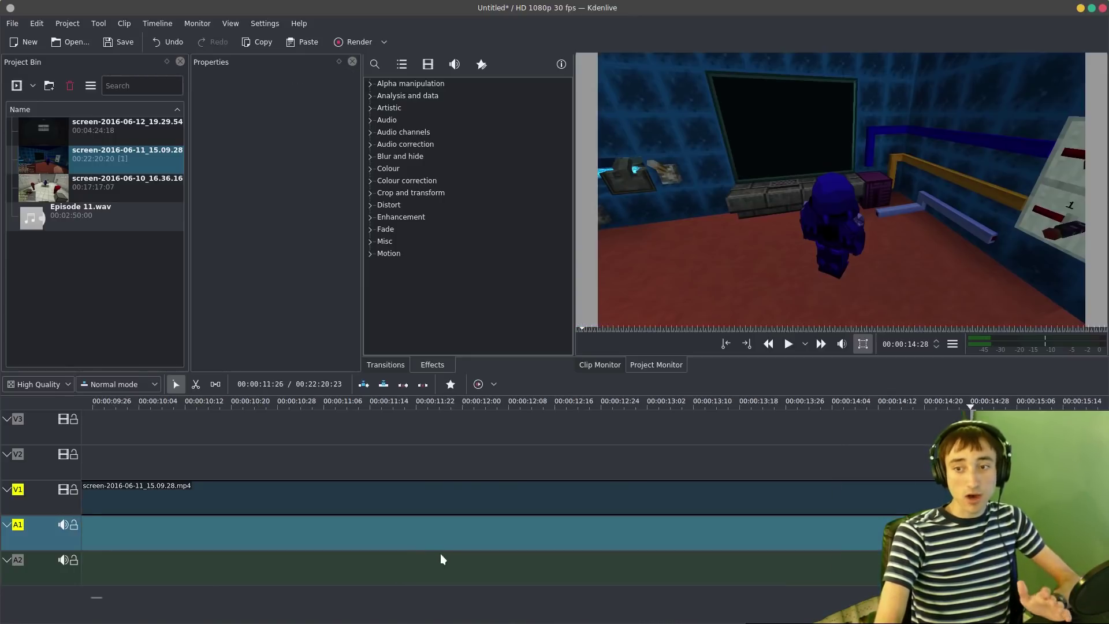
{"action": "left_click", "coordinate": [309, 559]}
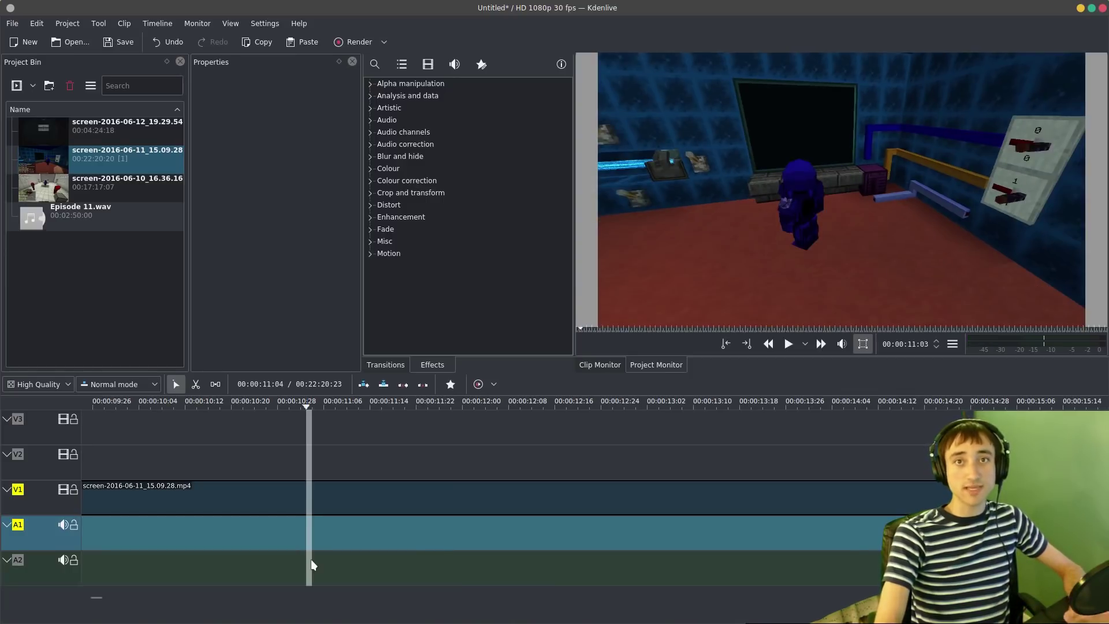
{"action": "key", "text": "space"}
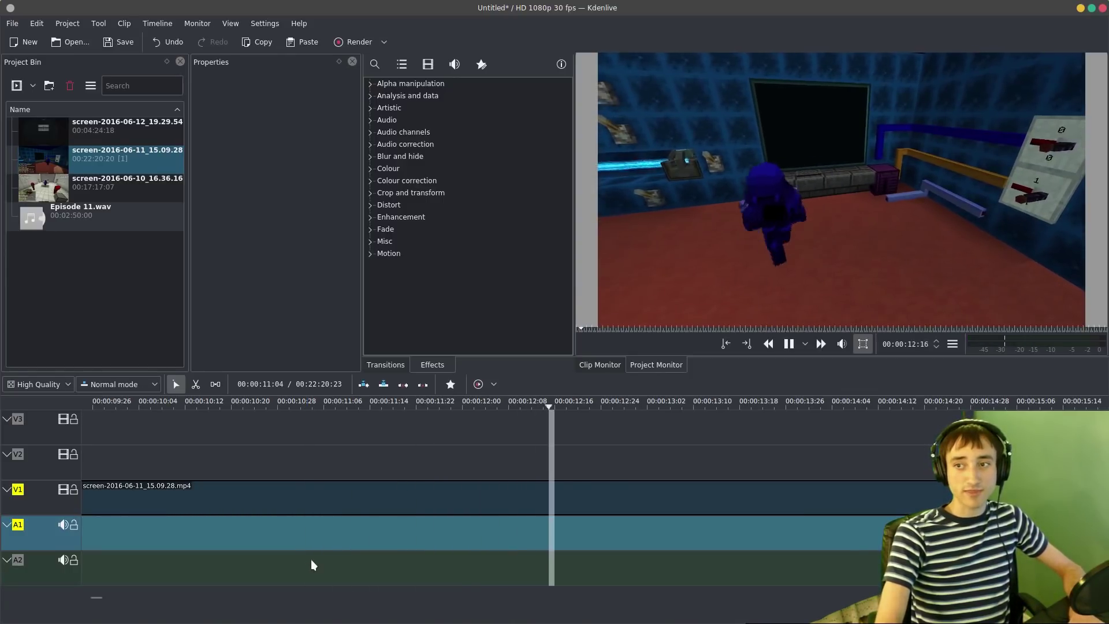
{"action": "key", "text": "space"}
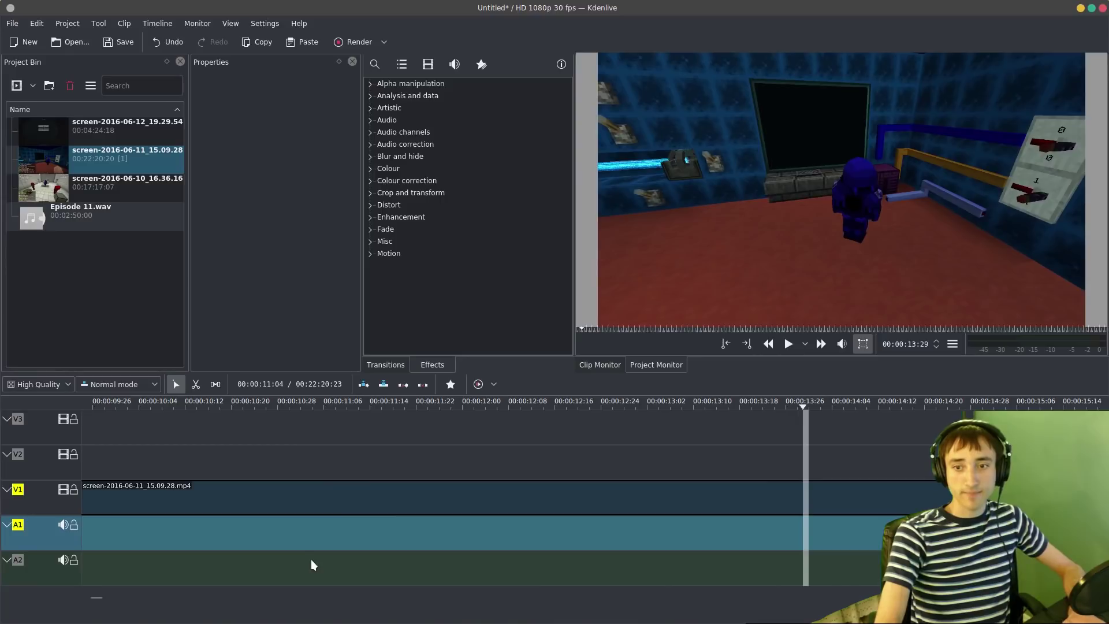
- Move the V1 clip down to A1 and play it from about 00:00:11:23
{"action": "left_click_drag", "start_coordinate": [331, 500], "coordinate": [331, 527]}
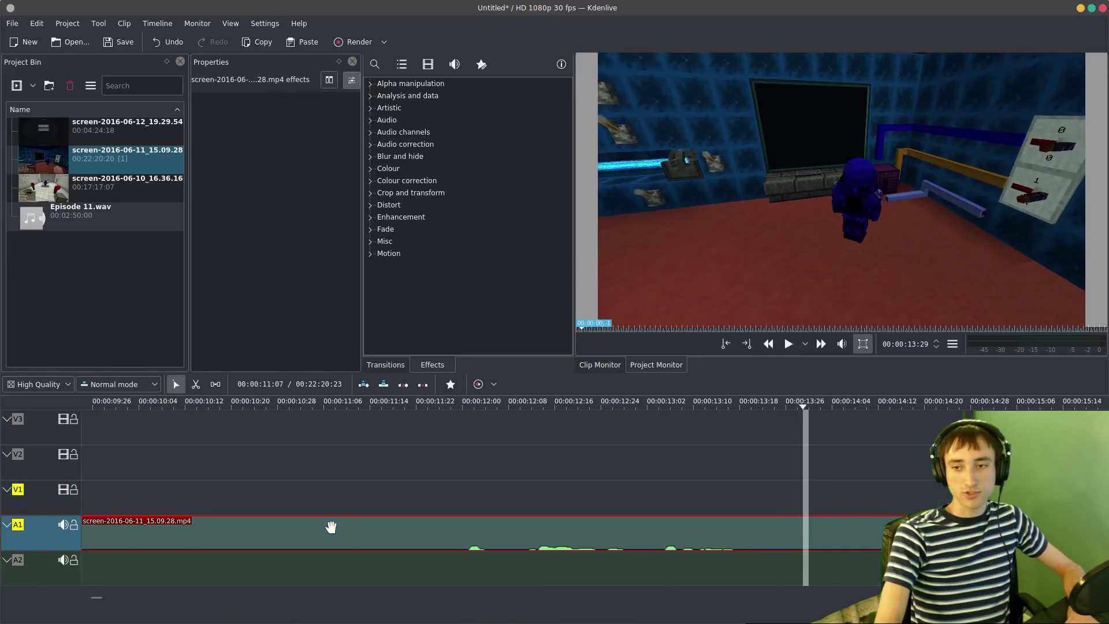
{"action": "left_click", "coordinate": [420, 477]}
{"action": "key", "text": "space"}
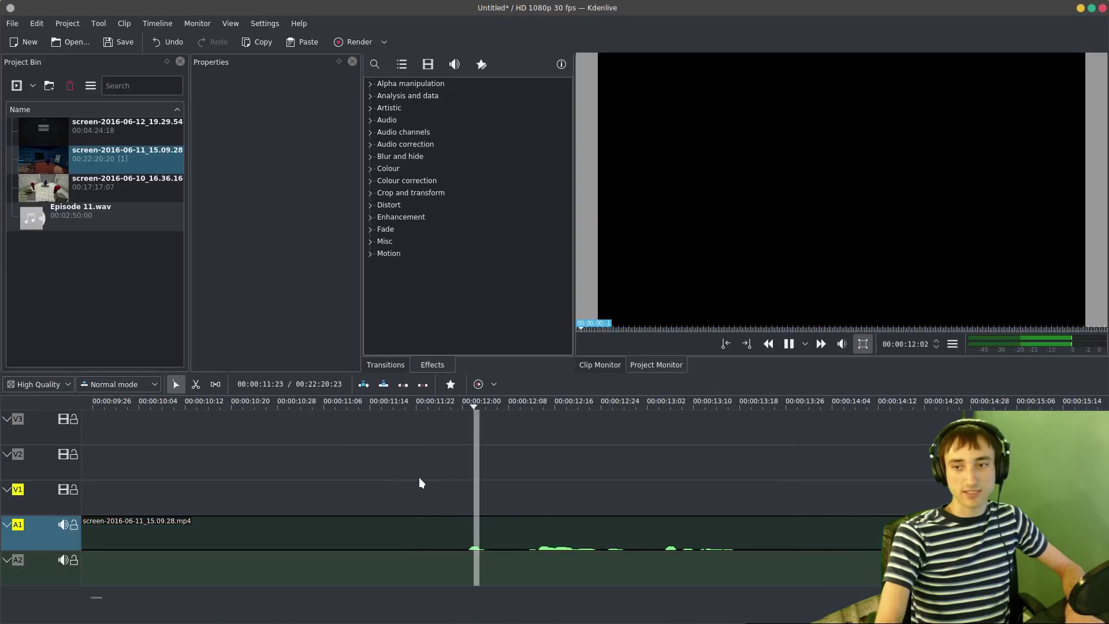
{"action": "key", "text": "space"}
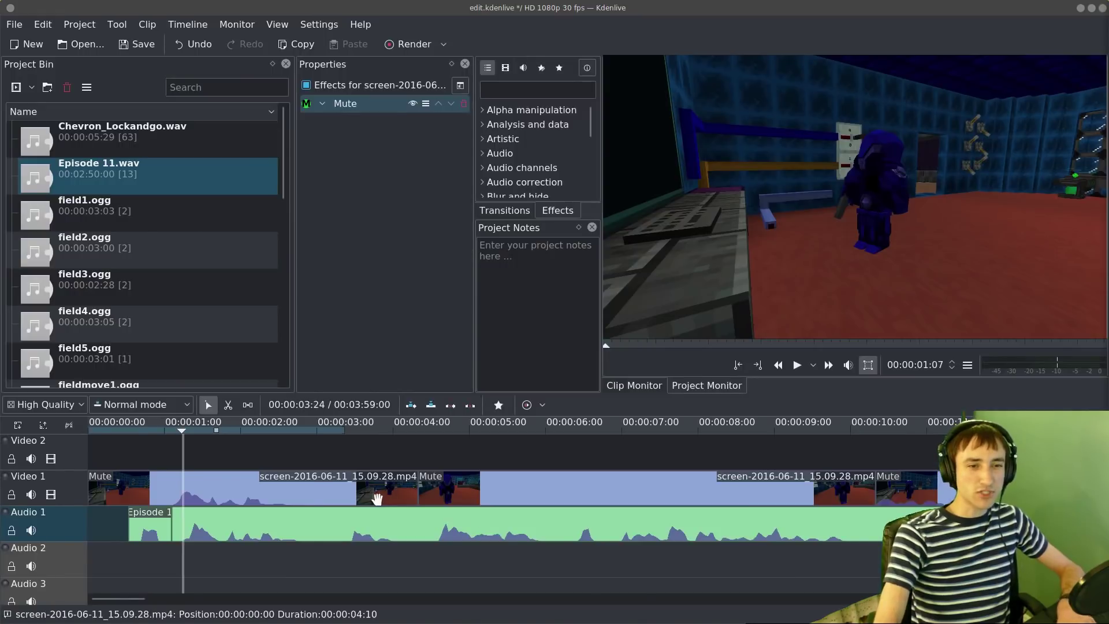
- Switch to the edit.kdenlive project and place screen-2016-06-11_15.09.28.mp4 on Video 1 after the last clip, at about 00:04:01:16
{"action": "scroll", "coordinate": [285, 495], "scroll_direction": "down", "scroll_amount": 3}
{"action": "right_click", "coordinate": [193, 491]}
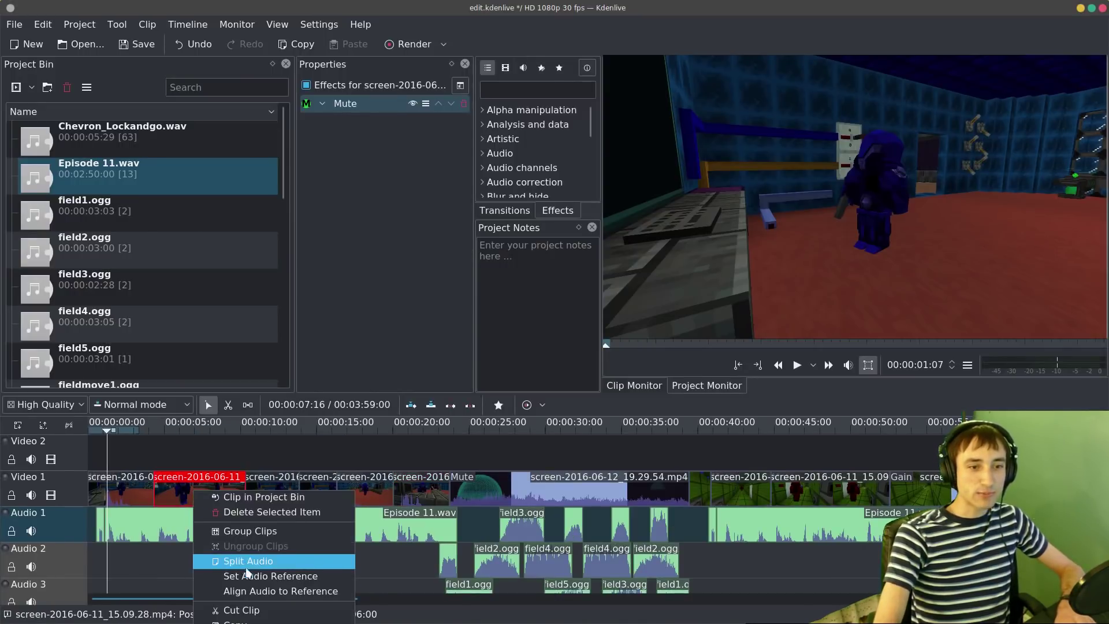
{"action": "left_click", "coordinate": [184, 492]}
{"action": "left_click_drag", "start_coordinate": [218, 599], "coordinate": [952, 607]}
{"action": "scroll", "coordinate": [1052, 520], "scroll_direction": "up", "scroll_amount": 2}
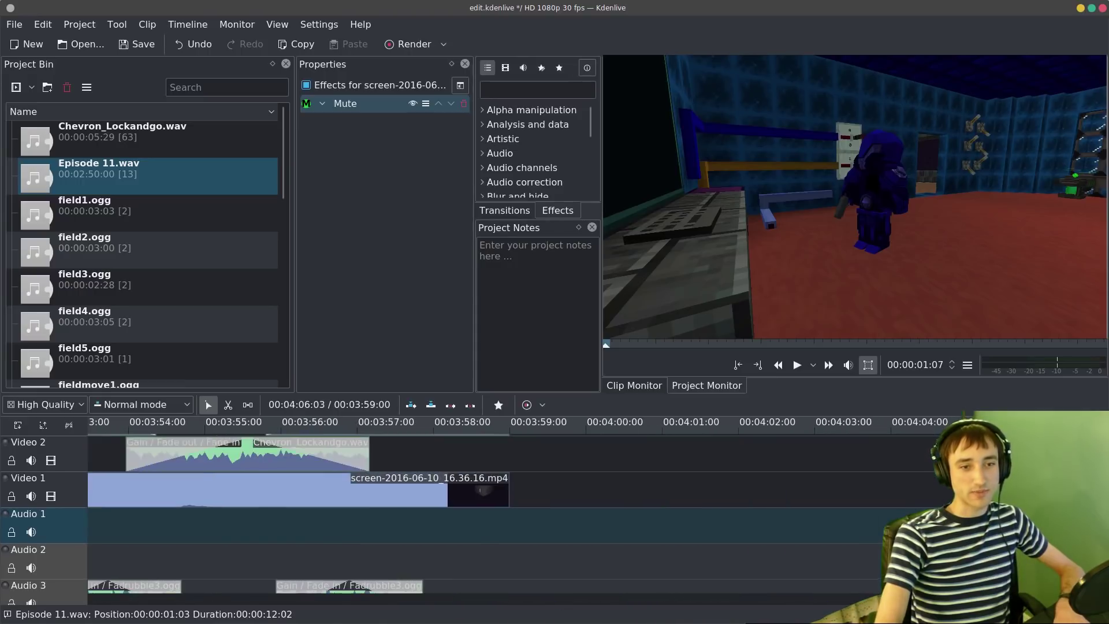
{"action": "scroll", "coordinate": [184, 280], "scroll_direction": "down", "scroll_amount": 5}
{"action": "left_click_drag", "start_coordinate": [216, 281], "coordinate": [715, 507]}
{"action": "scroll", "coordinate": [774, 511], "scroll_direction": "down", "scroll_amount": 13}
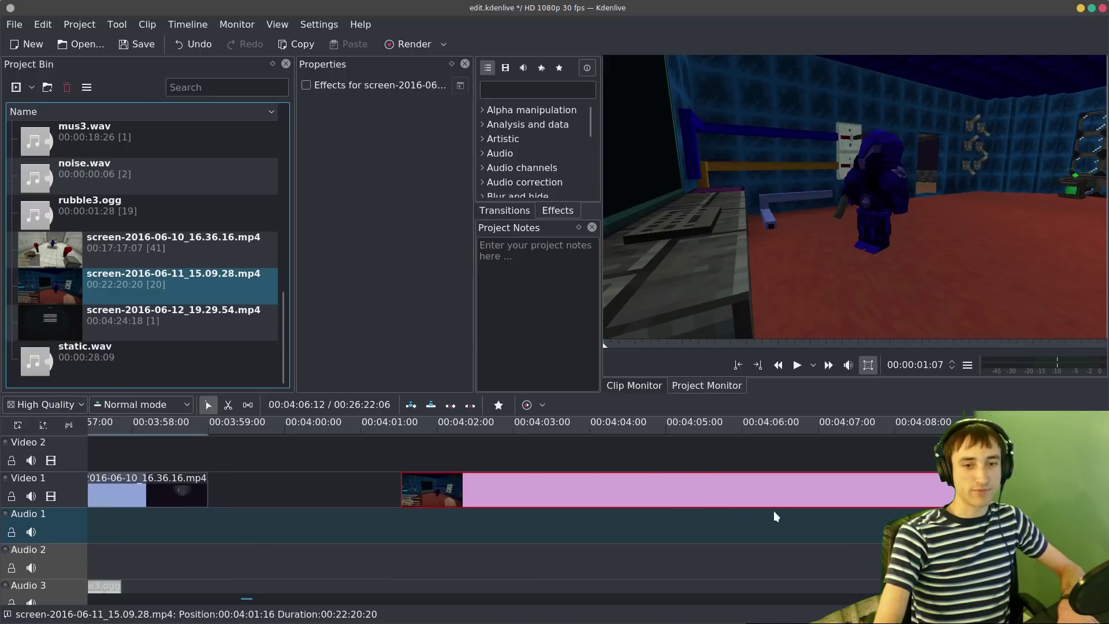
- Play the added clip on Video 1 up to about 00:04:15:08 to check its sound
{"action": "scroll", "coordinate": [767, 514], "scroll_direction": "down", "scroll_amount": 1}
{"action": "scroll", "coordinate": [869, 531], "scroll_direction": "up", "scroll_amount": 1}
{"action": "left_click", "coordinate": [841, 524]}
{"action": "key", "text": "space"}
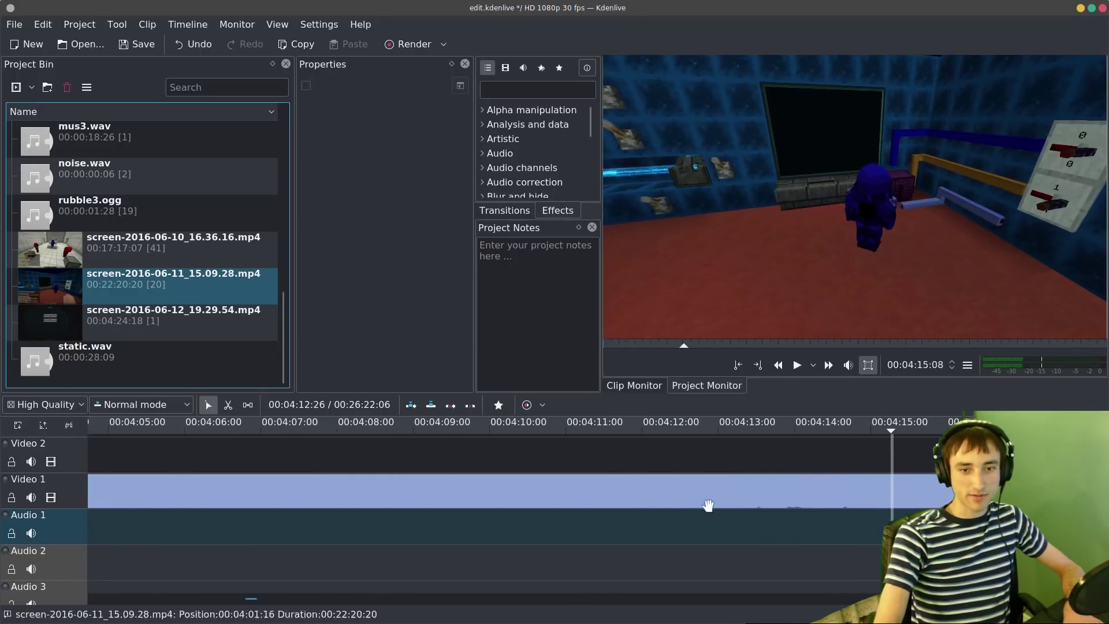
- Split the added clip's audio onto Audio 1 and play both parts from about 00:04:13:08
{"action": "right_click", "coordinate": [744, 505]}
{"action": "left_click", "coordinate": [786, 557]}
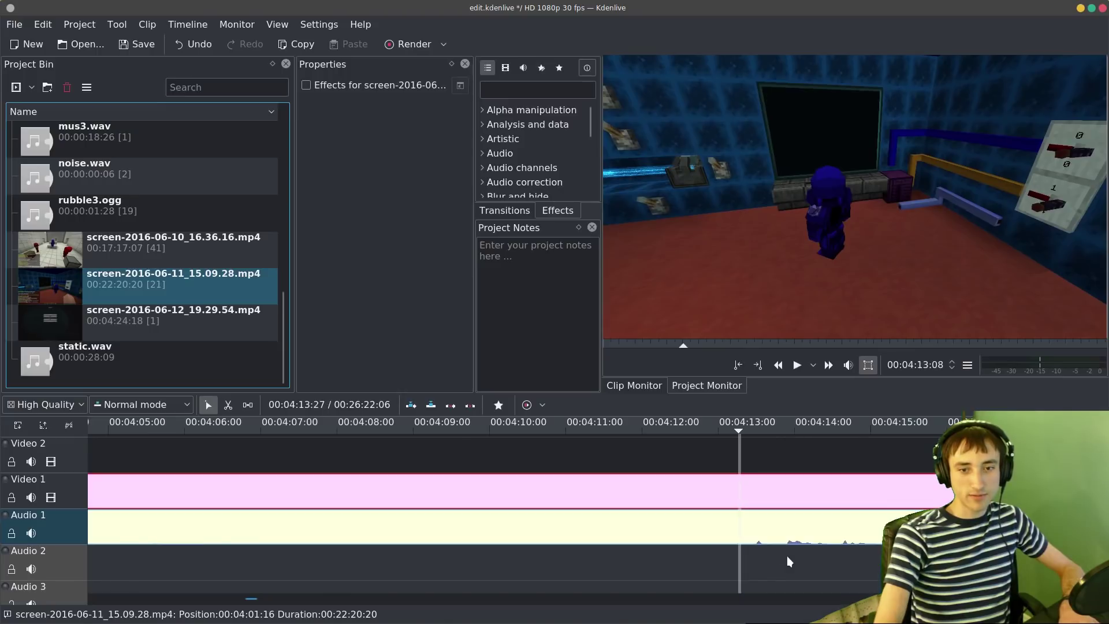
{"action": "key", "text": "space"}
{"action": "key", "text": "space"}
- Ungroup the split clips and delete the audio part on Audio 1
{"action": "left_click", "coordinate": [677, 530]}
{"action": "right_click", "coordinate": [677, 531]}
{"action": "left_click", "coordinate": [745, 584]}
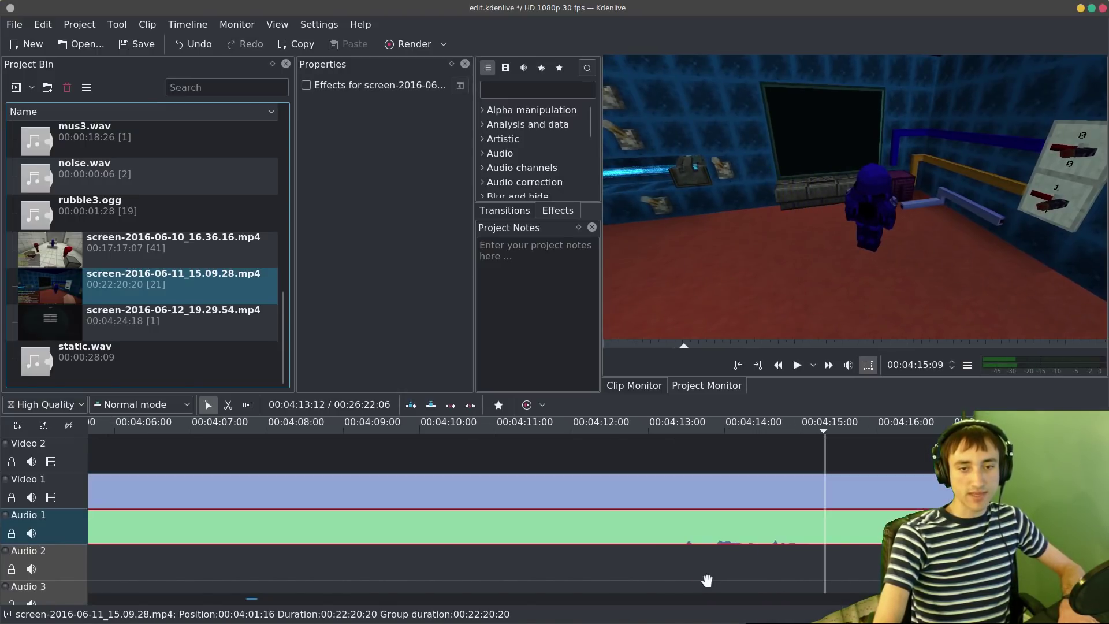
{"action": "left_click", "coordinate": [664, 566]}
{"action": "left_click", "coordinate": [675, 540]}
{"action": "key", "text": "Delete"}
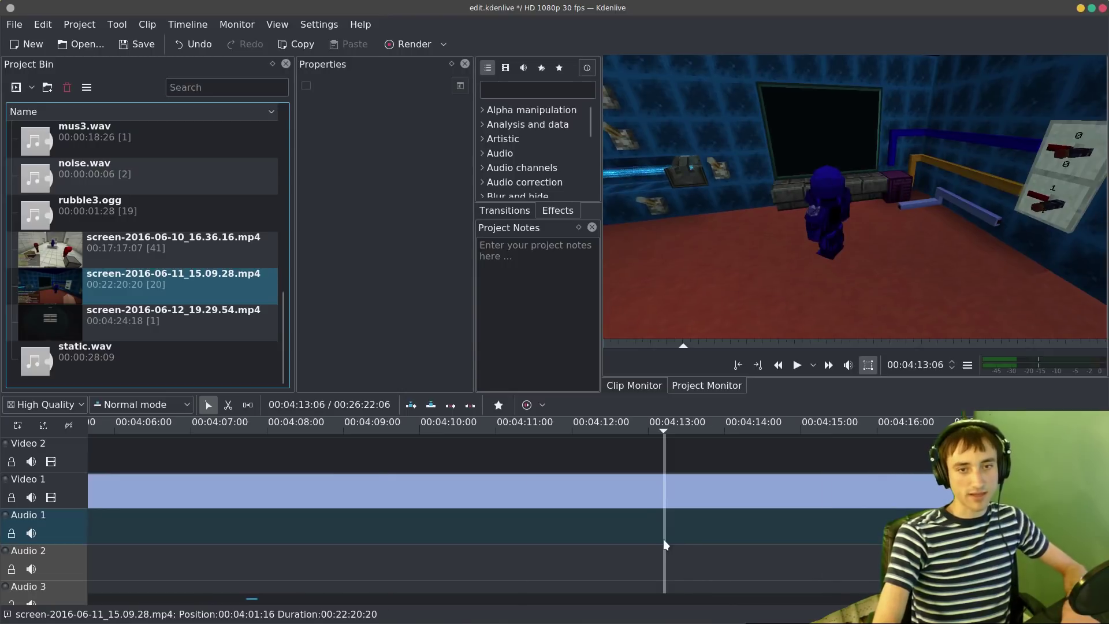
- Play the remaining Video 1 clip from about 00:04:13:06 and try to move it down to Audio 1
{"action": "key", "text": "space"}
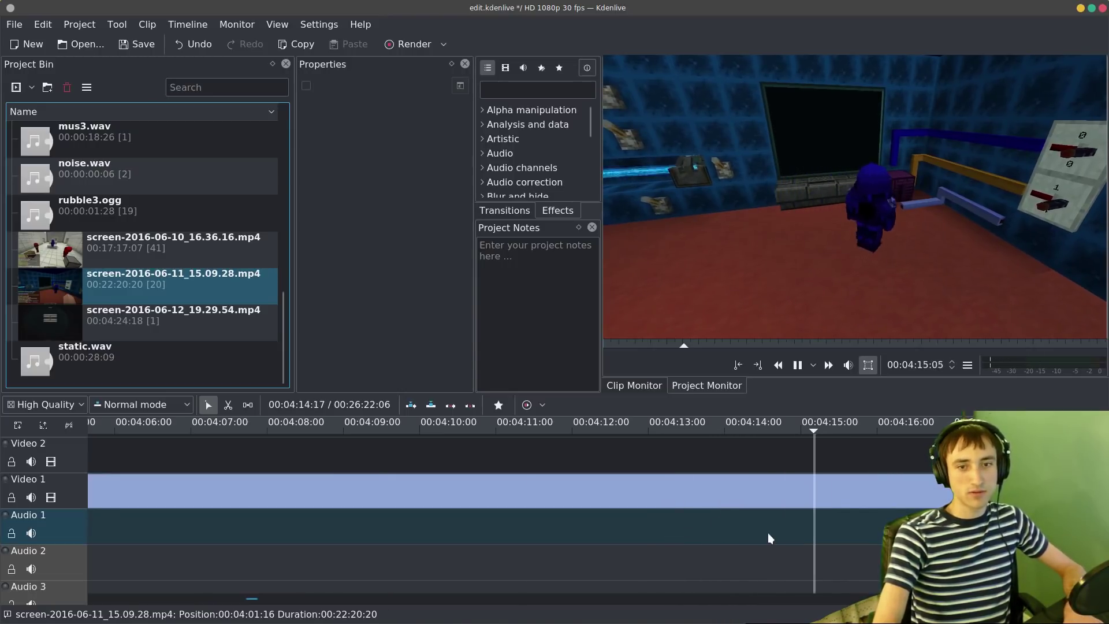
{"action": "key", "text": "space"}
{"action": "left_click_drag", "start_coordinate": [750, 501], "coordinate": [760, 513]}
{"action": "left_click", "coordinate": [679, 488]}
{"action": "key", "text": "space"}
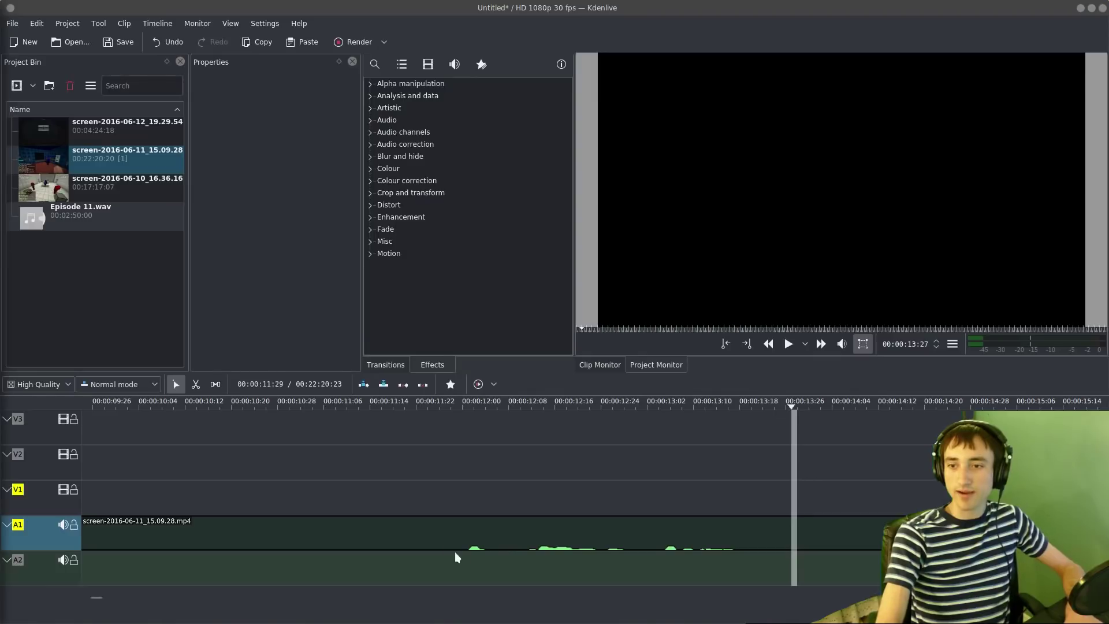
- In the Untitled project, move the A1 clip up to V1, play it from about 00:00:12:00, and move it to A1 and back
{"action": "left_click", "coordinate": [450, 501]}
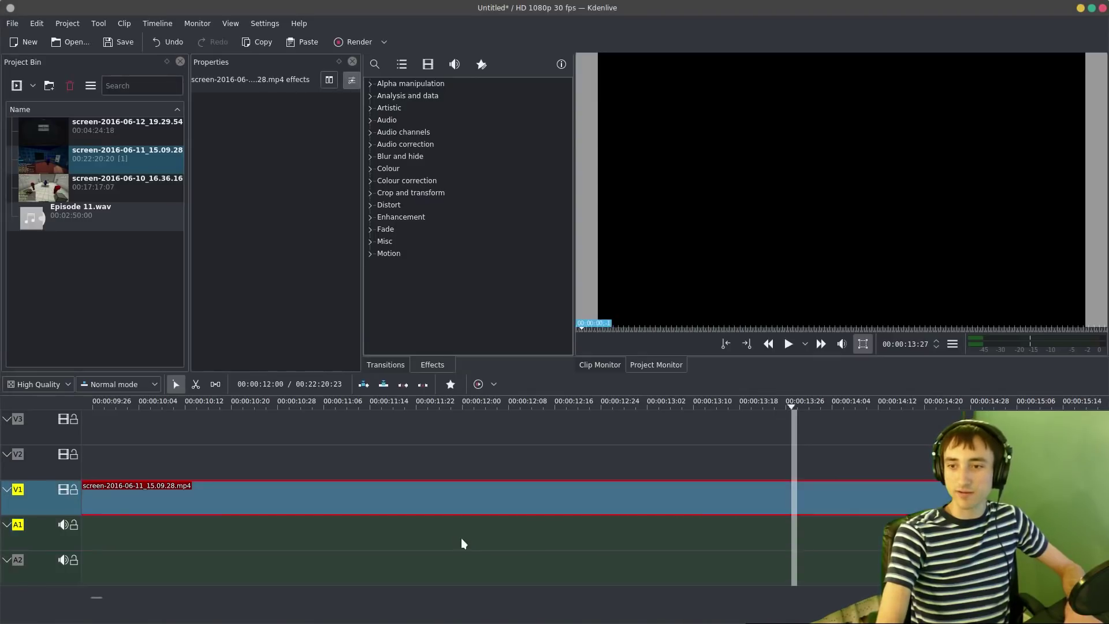
{"action": "left_click", "coordinate": [459, 533]}
{"action": "key", "text": "space"}
{"action": "left_click_drag", "start_coordinate": [480, 499], "coordinate": [477, 525]}
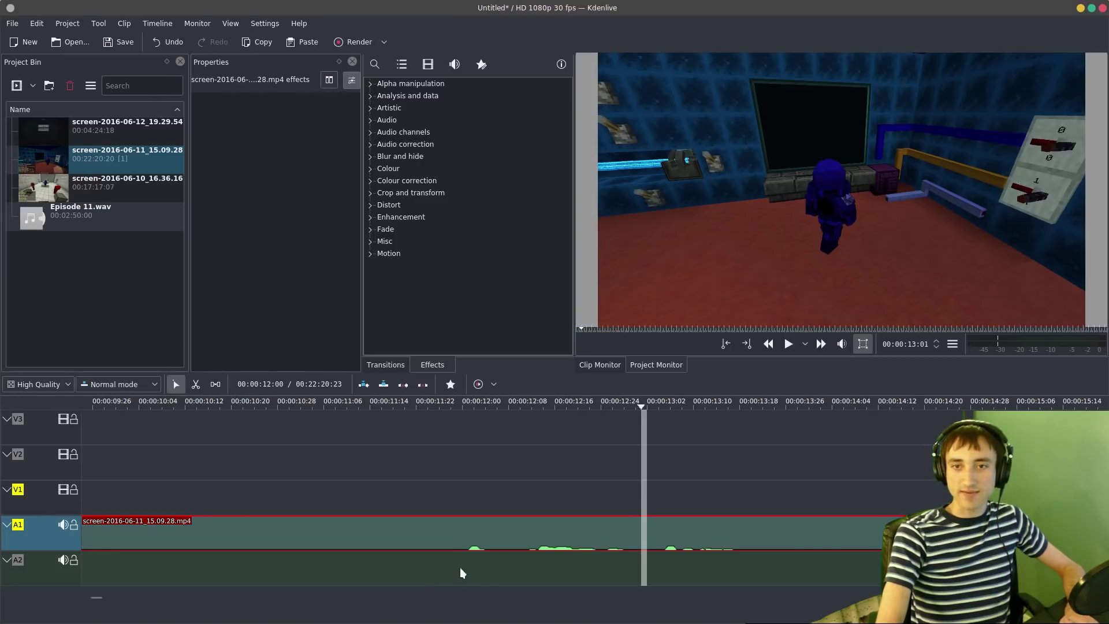
{"action": "left_click_drag", "start_coordinate": [460, 534], "coordinate": [453, 502]}
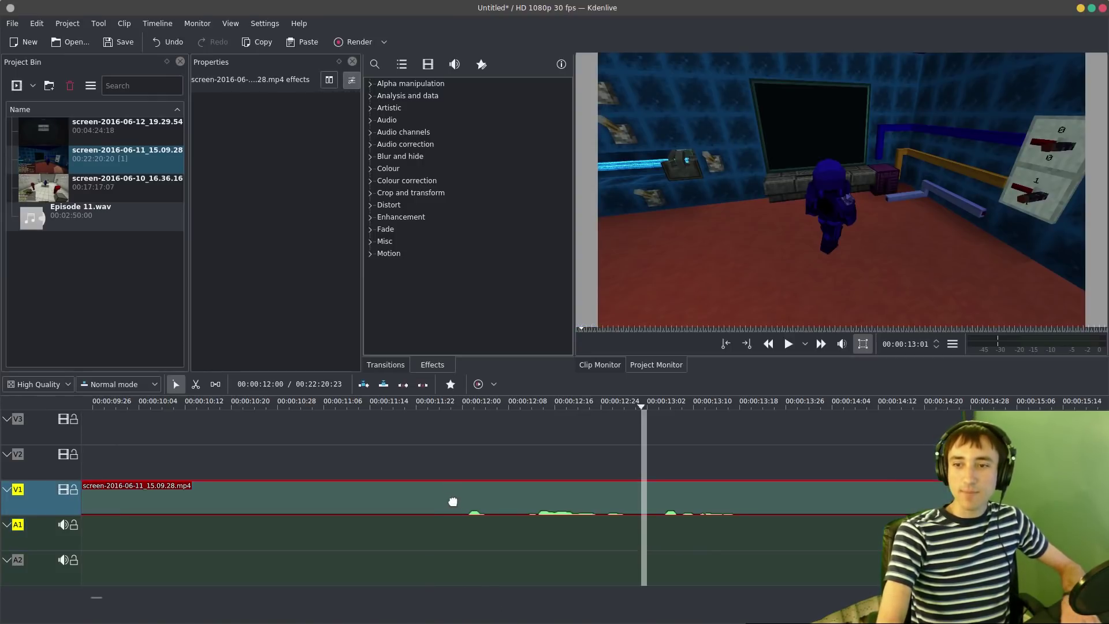
- Delete the V1 clip and place screen-2016-06-11_15.09.28.mp4 at about 00:00:10:15 on V1 with its audio on A1
{"action": "key", "text": "Delete"}
{"action": "left_click_drag", "start_coordinate": [136, 159], "coordinate": [226, 508]}
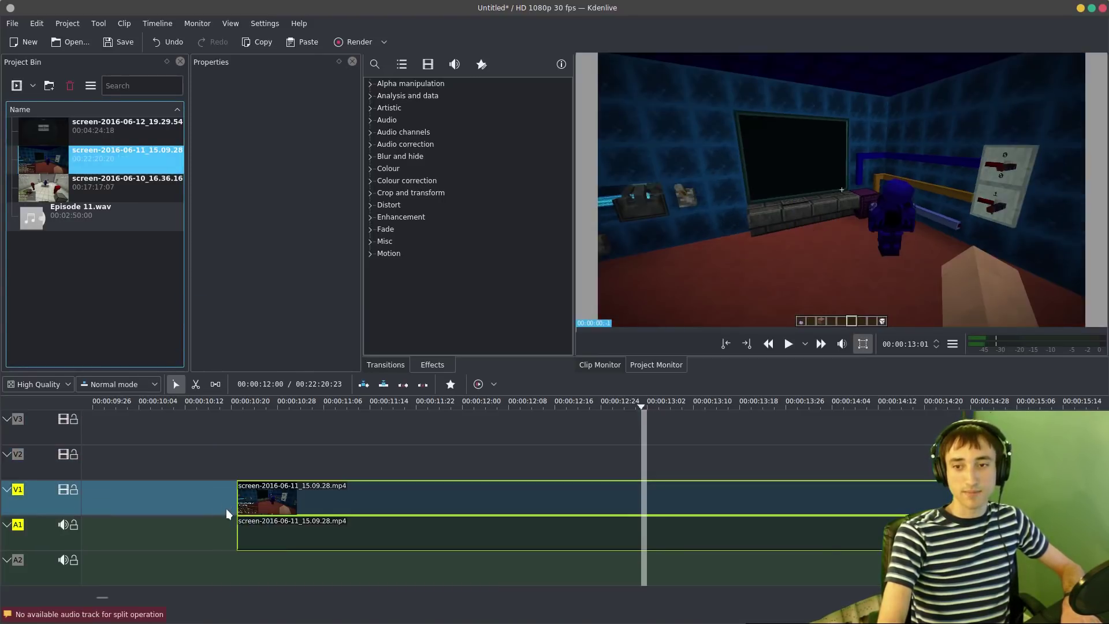
{"action": "key", "text": "Delete"}
{"action": "left_click_drag", "start_coordinate": [117, 167], "coordinate": [217, 501]}
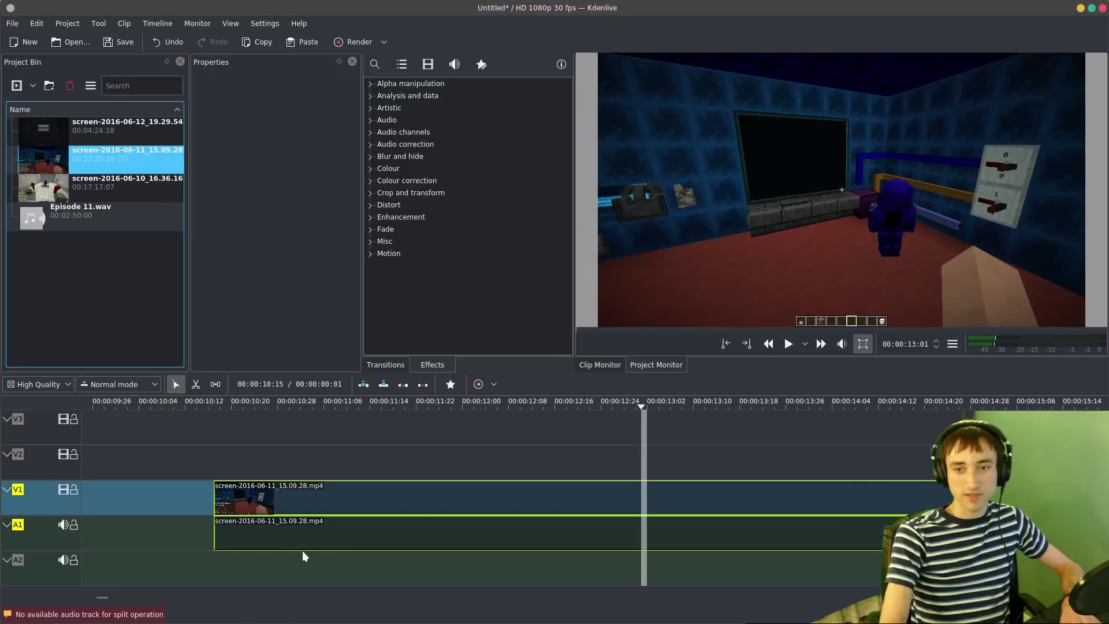
{"action": "scroll", "coordinate": [299, 522], "scroll_direction": "down", "scroll_amount": 5}
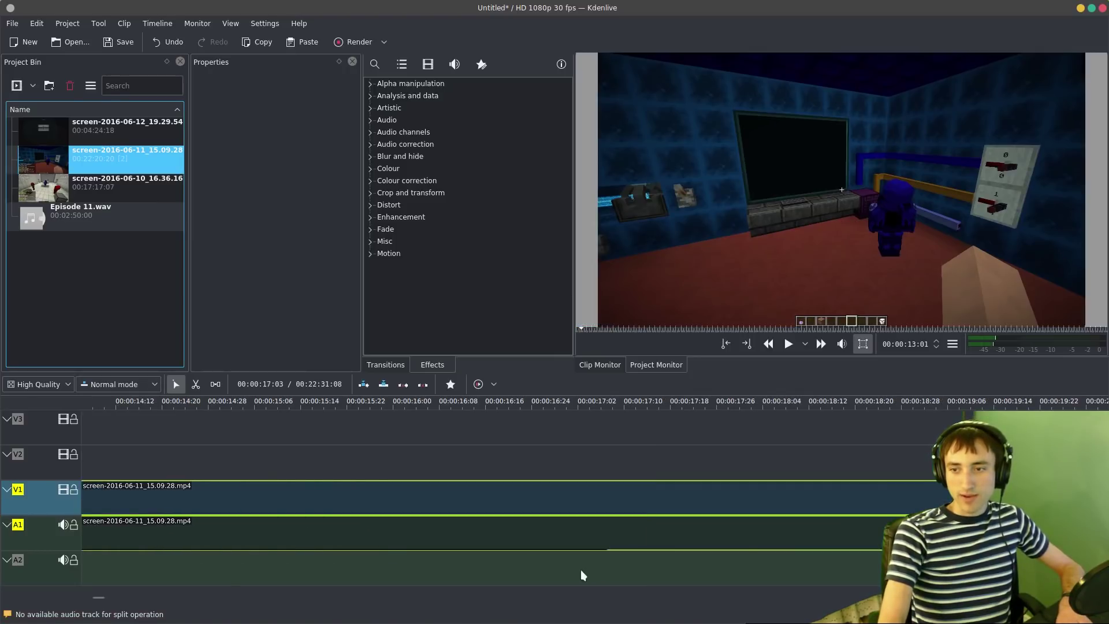
- Play the newly placed clip up to about 00:00:24:12 and examine its waveform on A1 at different zoom levels
{"action": "scroll", "coordinate": [318, 557], "scroll_direction": "down", "scroll_amount": 2}
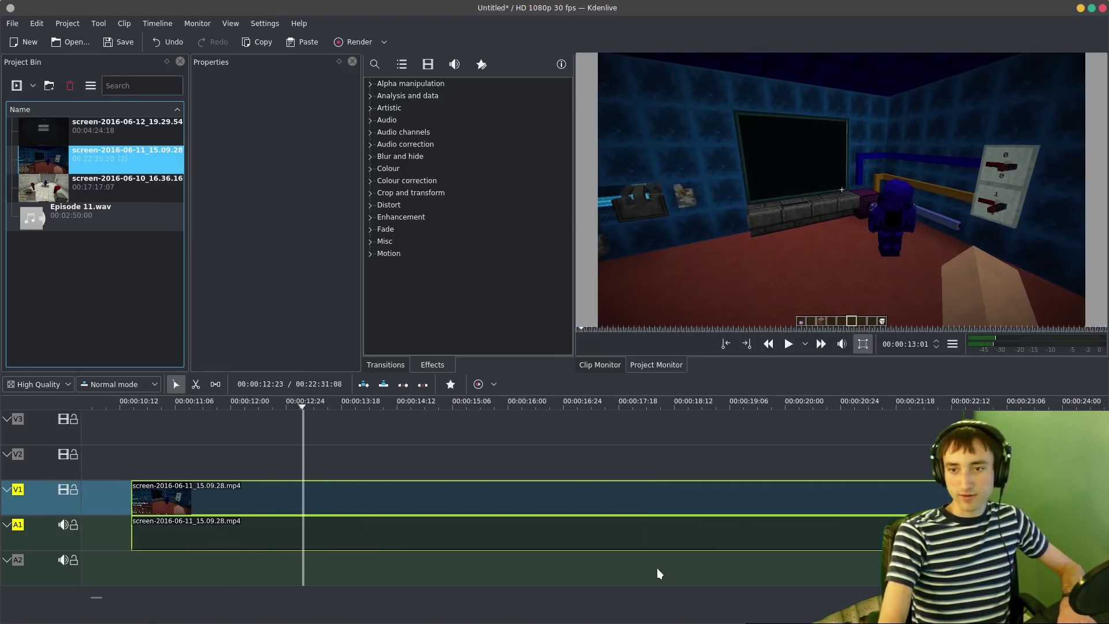
{"action": "scroll", "coordinate": [612, 564], "scroll_direction": "up", "scroll_amount": 3}
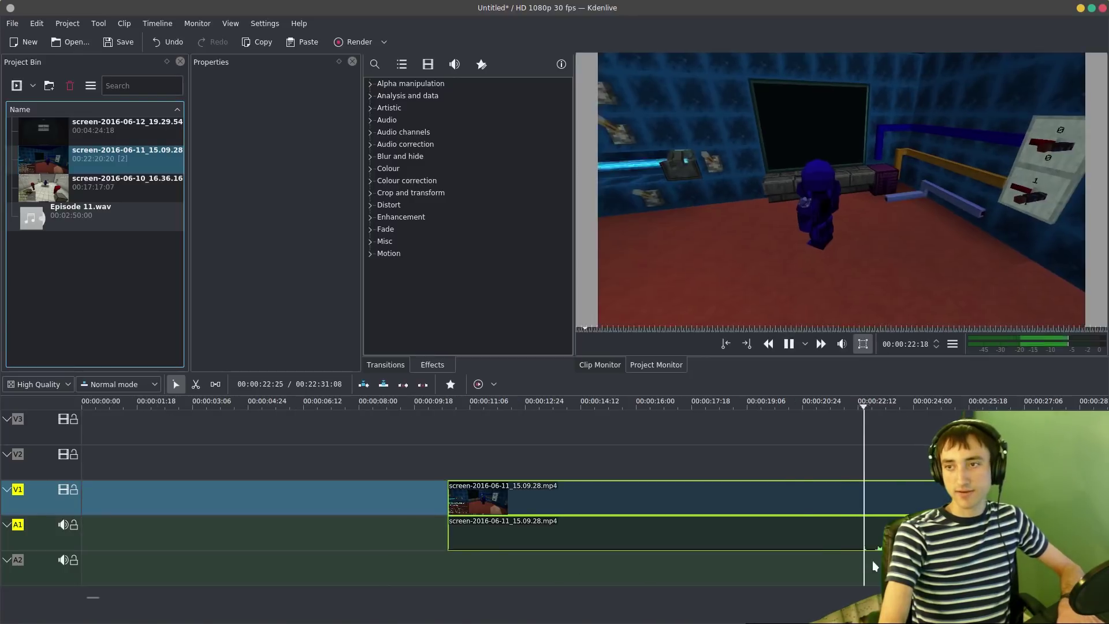
{"action": "scroll", "coordinate": [861, 566], "scroll_direction": "down", "scroll_amount": 1}
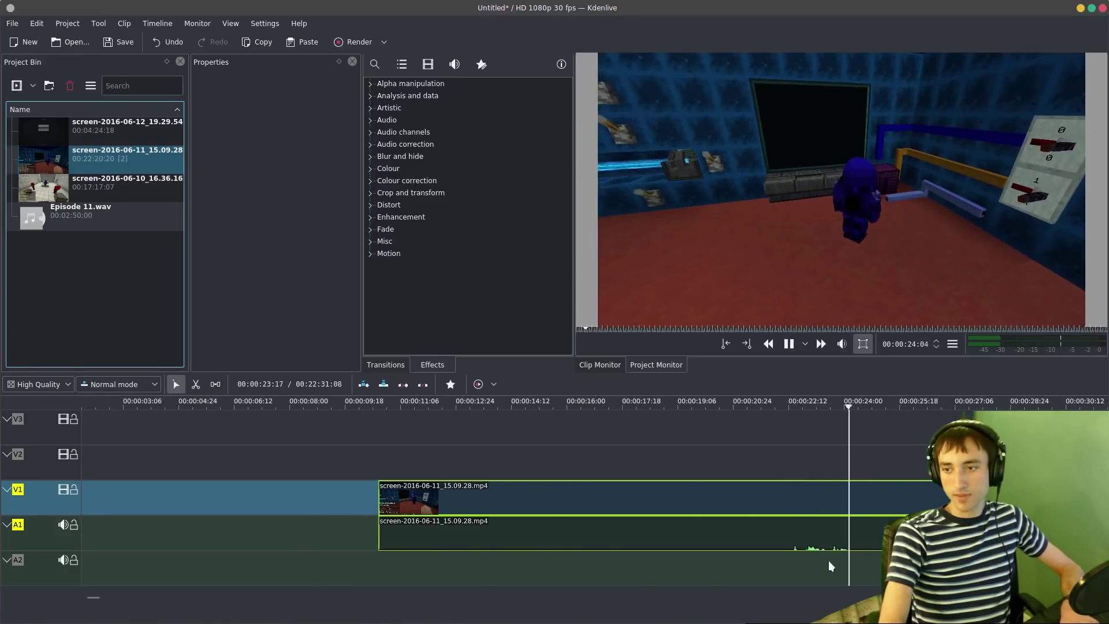
{"action": "key", "text": "space"}
{"action": "scroll", "coordinate": [855, 550], "scroll_direction": "down", "scroll_amount": 2}
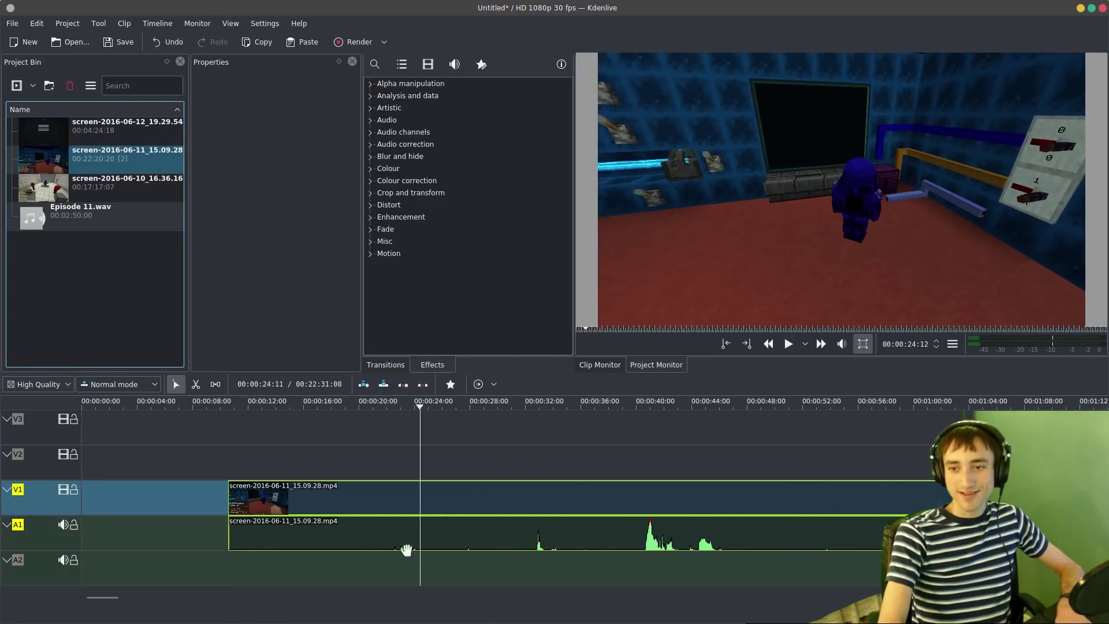
{"action": "scroll", "coordinate": [401, 549], "scroll_direction": "up", "scroll_amount": 2}
{"action": "scroll", "coordinate": [330, 555], "scroll_direction": "up", "scroll_amount": 1}
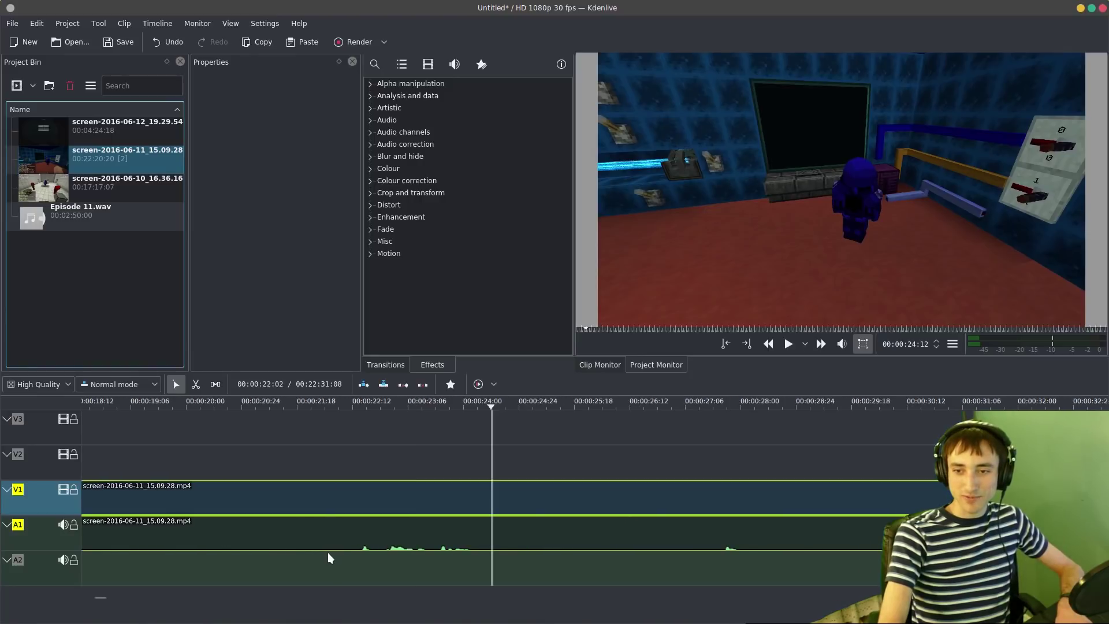
- Ungroup the V1 and A1 parts of screen-2016-06-11_15.09.28.mp4 and move the video part down to A2, slightly earlier
{"action": "right_click", "coordinate": [351, 529]}
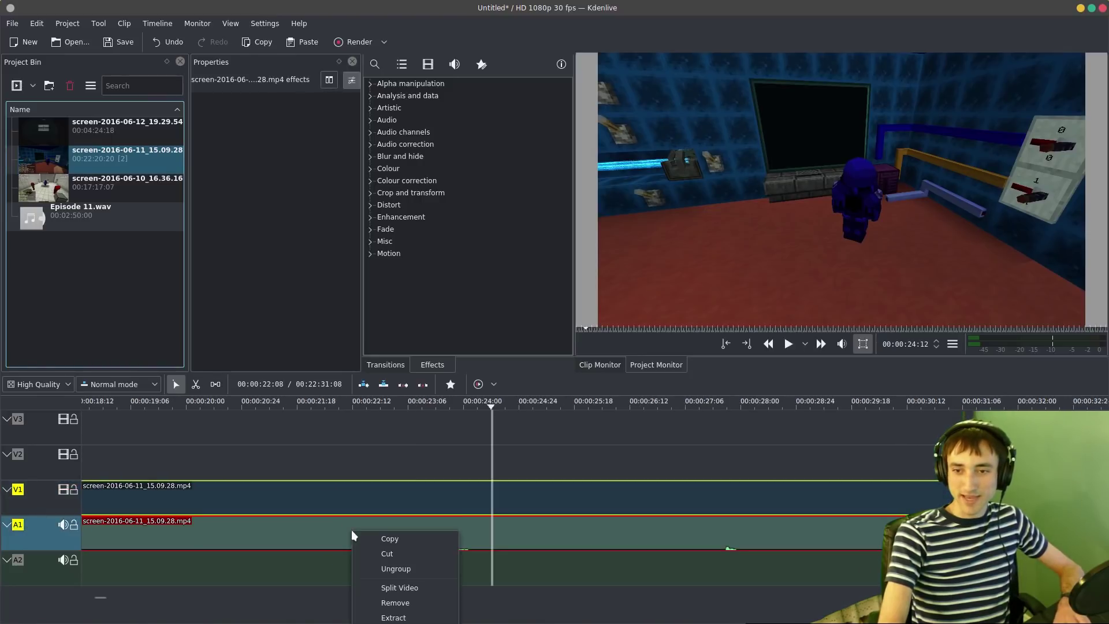
{"action": "left_click", "coordinate": [372, 570]}
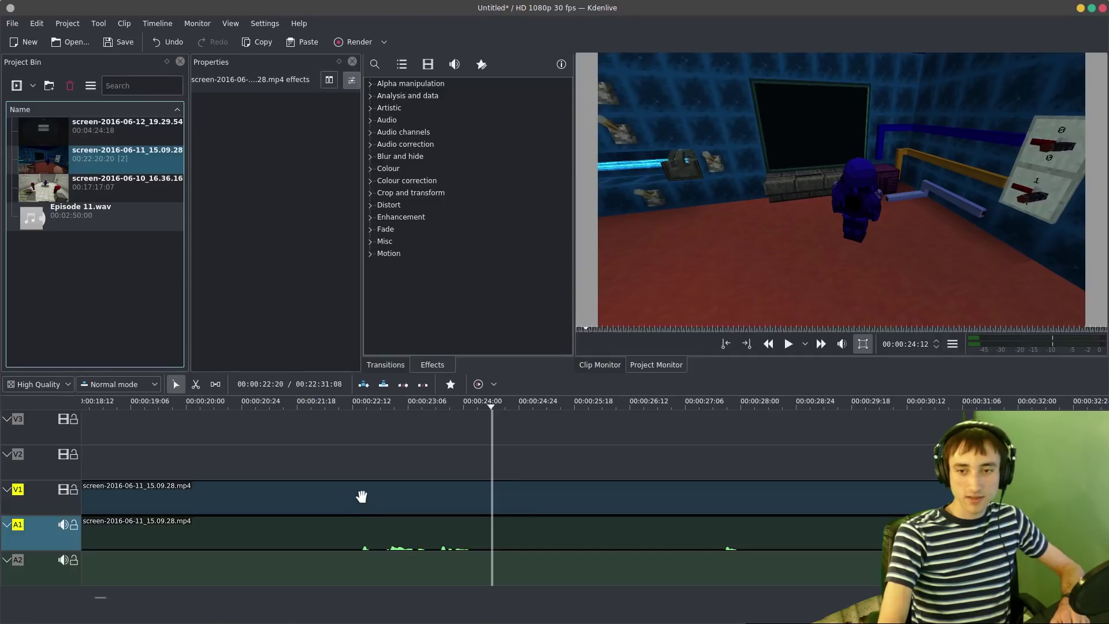
{"action": "left_click", "coordinate": [361, 527]}
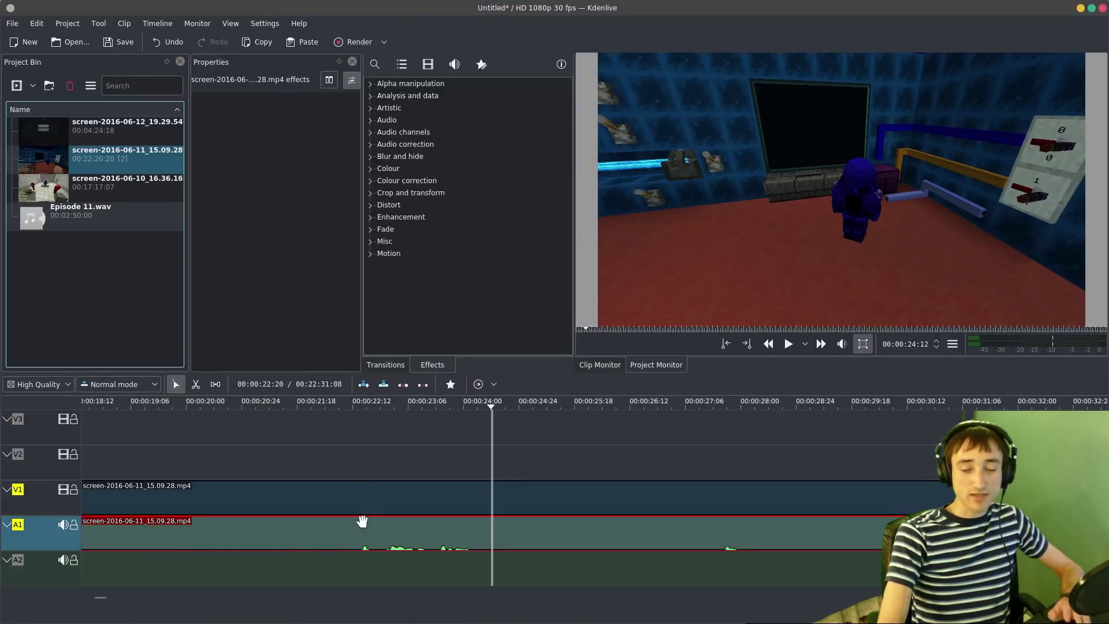
{"action": "left_click_drag", "start_coordinate": [360, 500], "coordinate": [325, 567]}
- Play the overlapping A1 and A2 clips up to about 00:00:24:19 and compare their waveforms and start positions
{"action": "left_click", "coordinate": [289, 474]}
{"action": "key", "text": "space"}
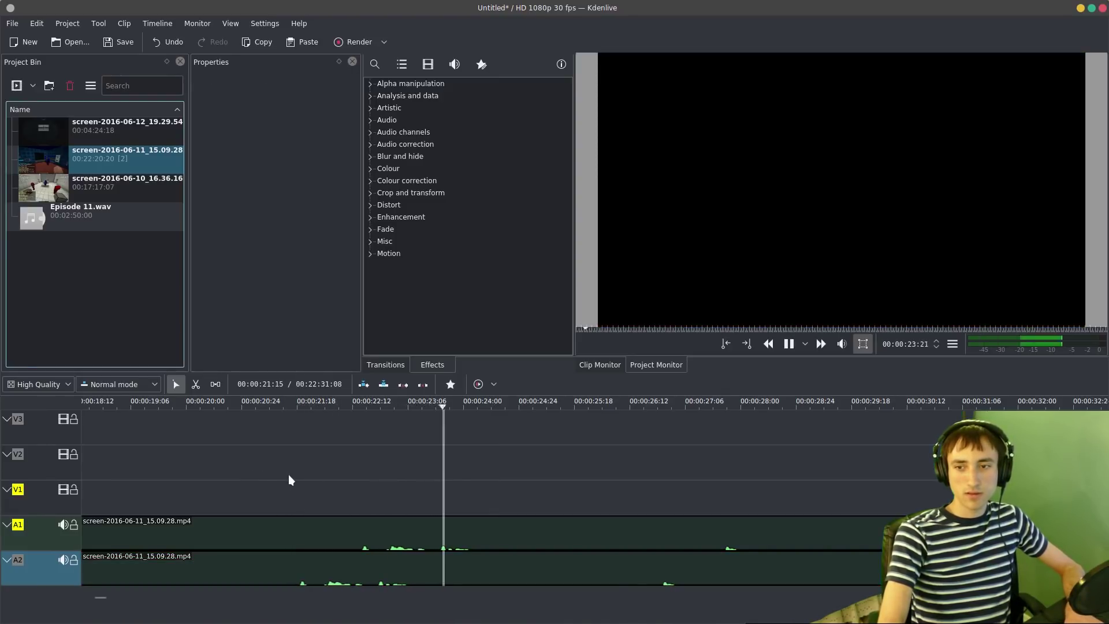
{"action": "key", "text": "space"}
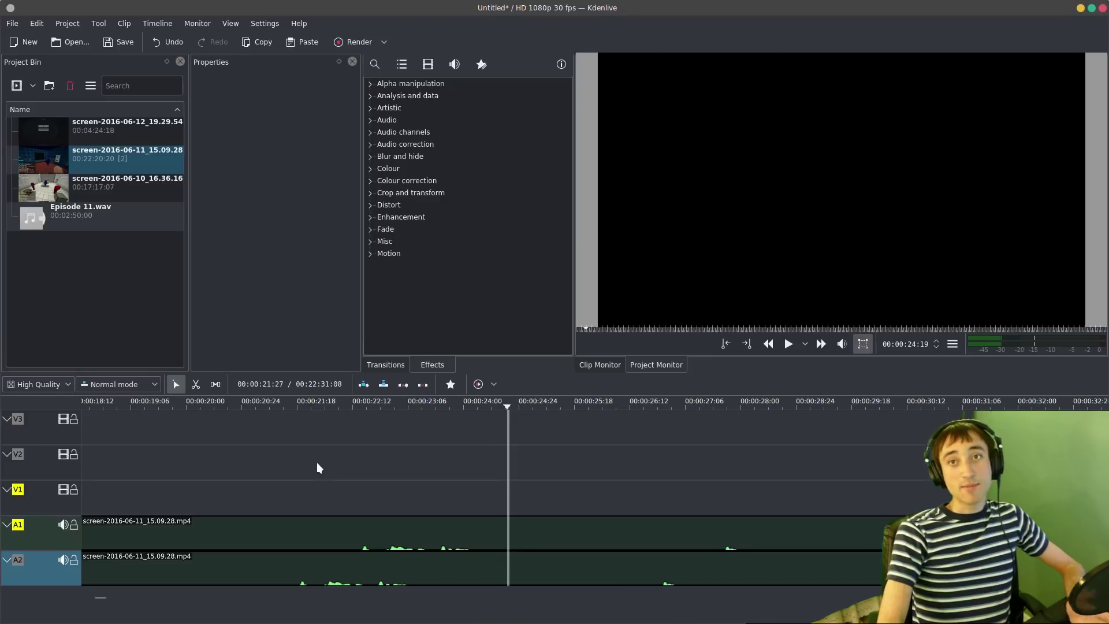
{"action": "scroll", "coordinate": [349, 514], "scroll_direction": "down", "scroll_amount": 1, "text": "ctrl"}
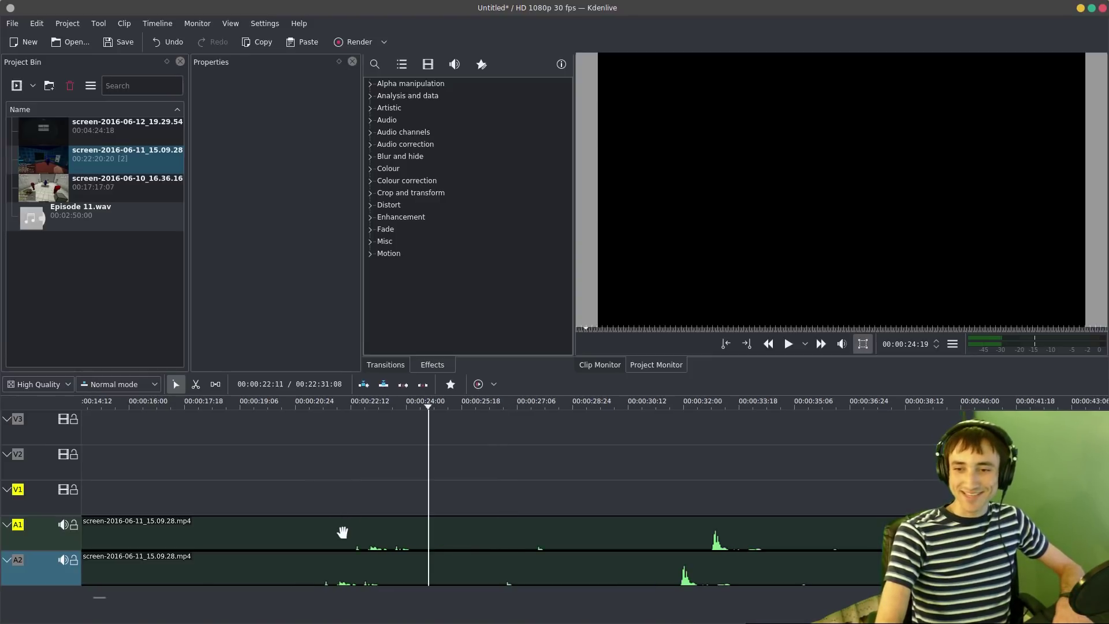
{"action": "scroll", "coordinate": [334, 560], "scroll_direction": "up", "scroll_amount": 2}
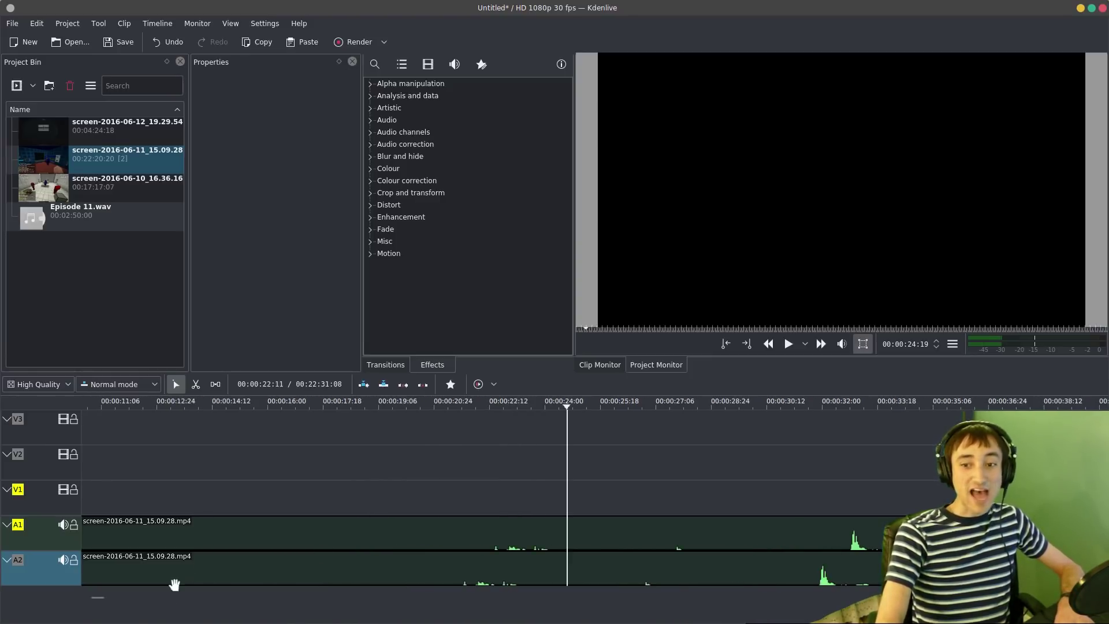
{"action": "left_click_drag", "start_coordinate": [90, 597], "coordinate": [84, 597]}
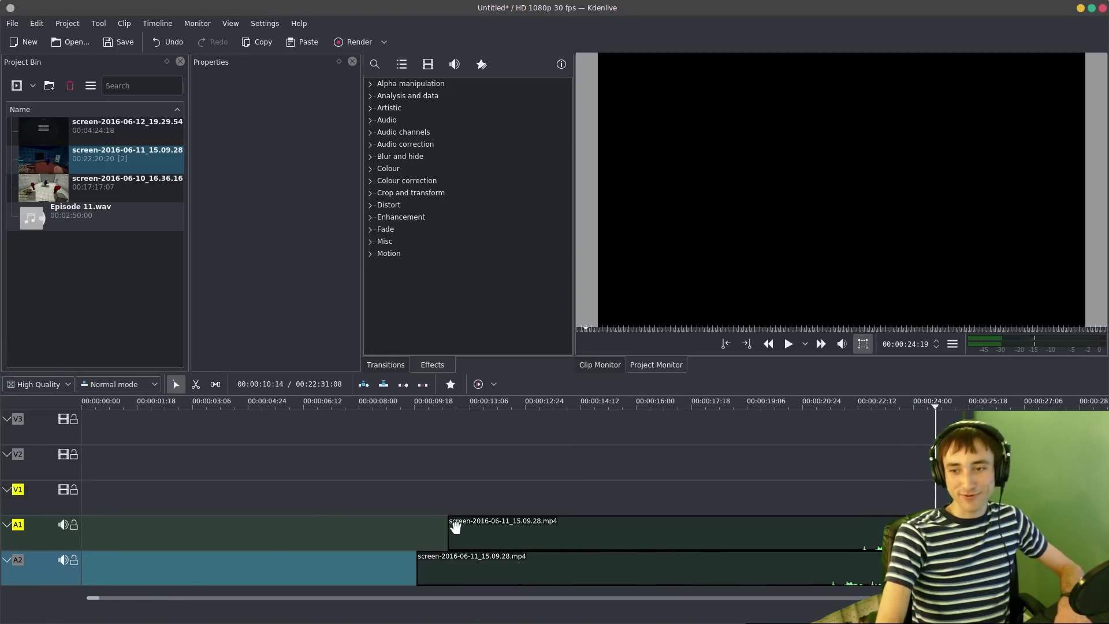
{"action": "scroll", "coordinate": [347, 526], "scroll_direction": "up", "scroll_amount": 3, "text": "ctrl"}
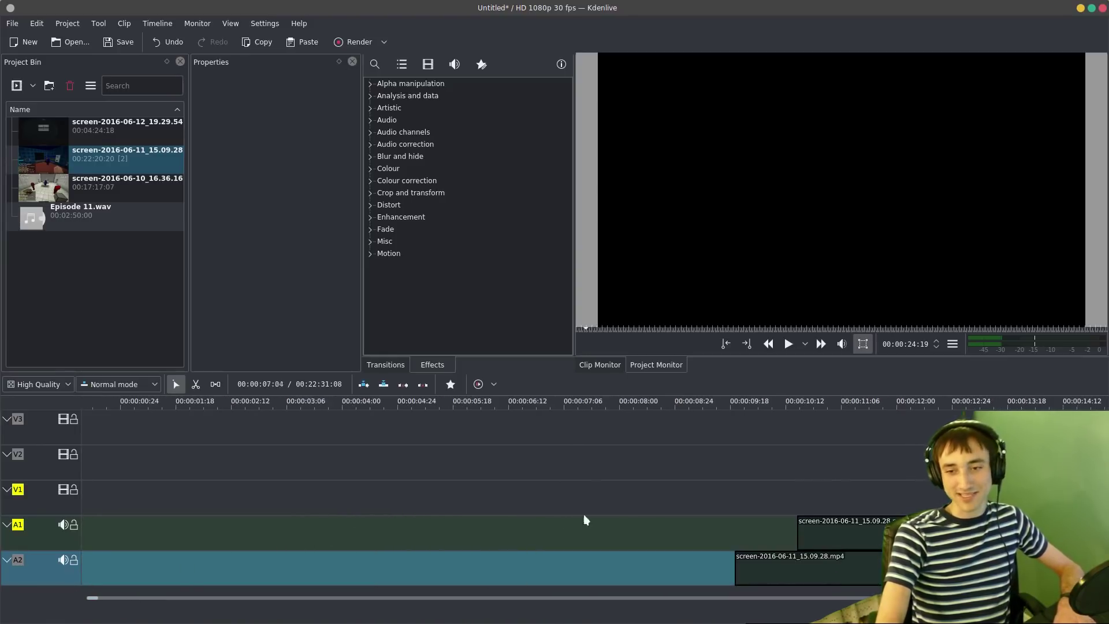
- Delete the clips on A1 and A2 to empty the timeline
{"action": "left_click", "coordinate": [878, 532]}
{"action": "key", "text": "Delete"}
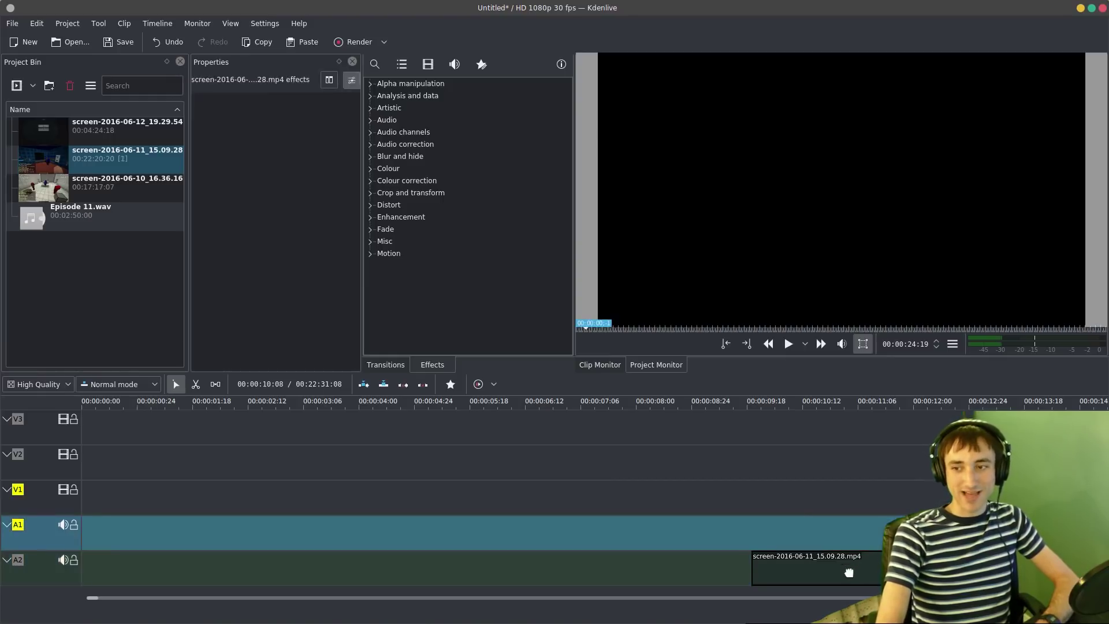
{"action": "left_click", "coordinate": [790, 556]}
{"action": "key", "text": "Delete"}
{"action": "left_click", "coordinate": [115, 156]}
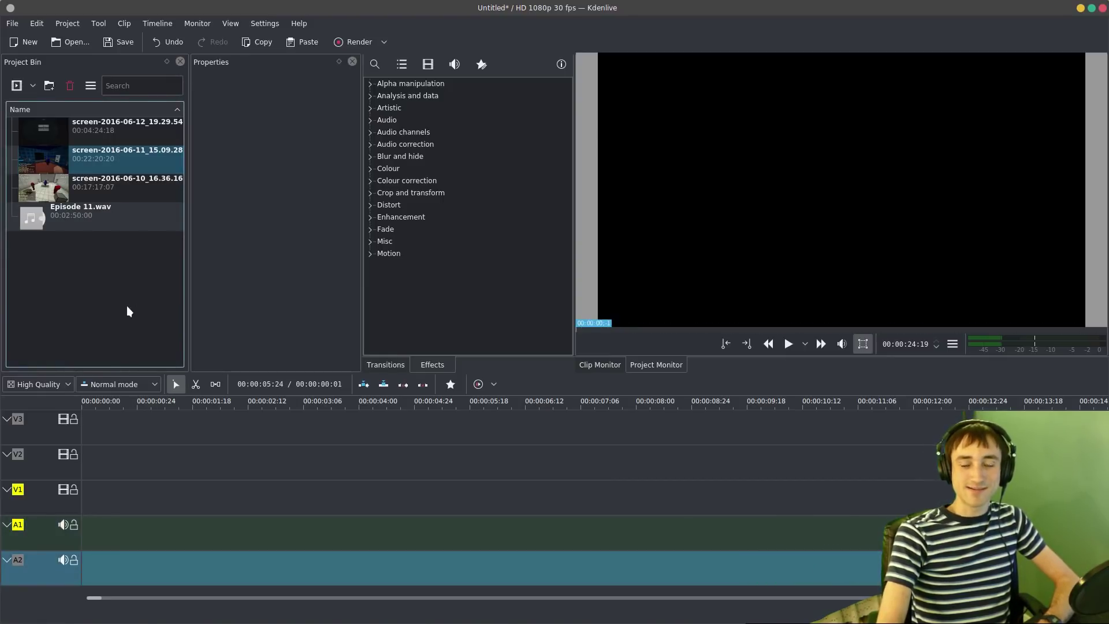
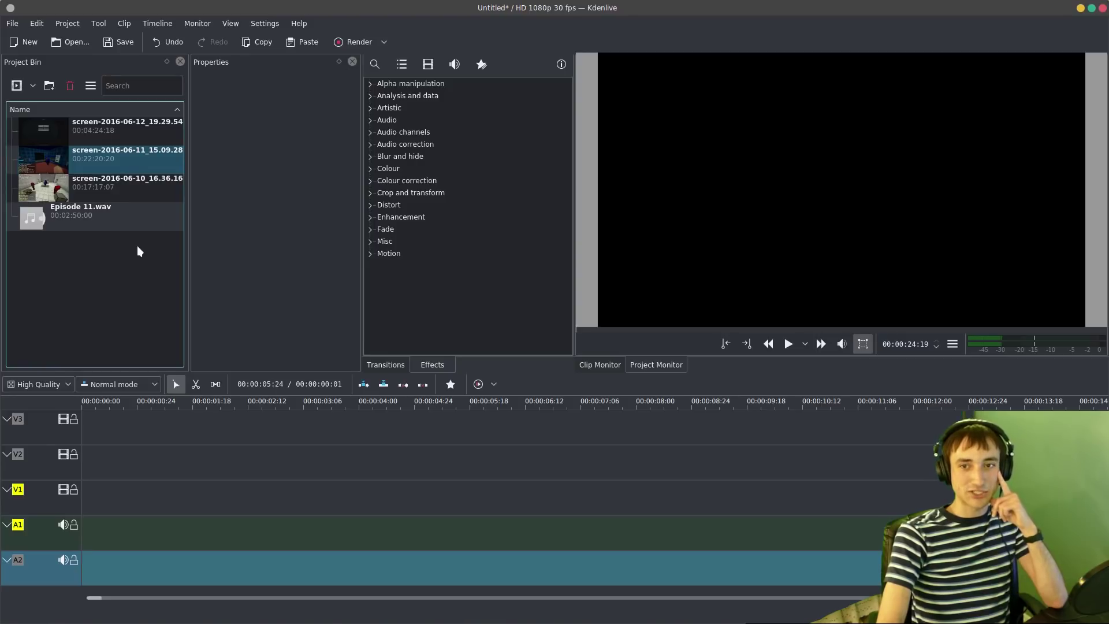
- Place screen-2016-06-11_15.09.28.mp4 on V1 at about 00:00:11 with its audio on A1, and try Split Audio on the V1 part
{"action": "left_click", "coordinate": [60, 469]}
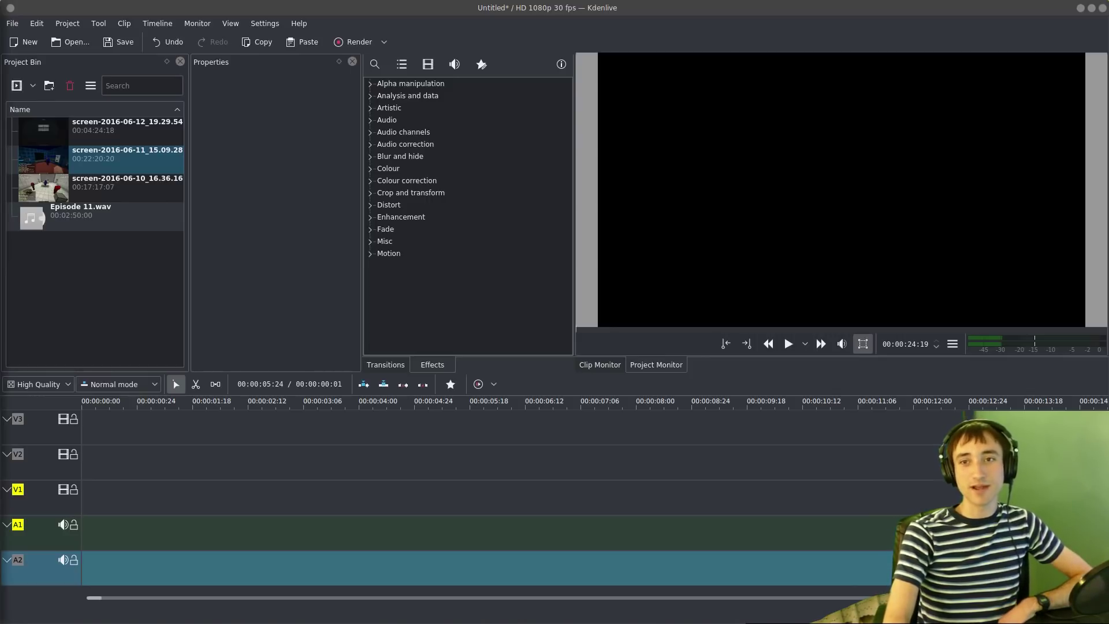
{"action": "left_click", "coordinate": [153, 320]}
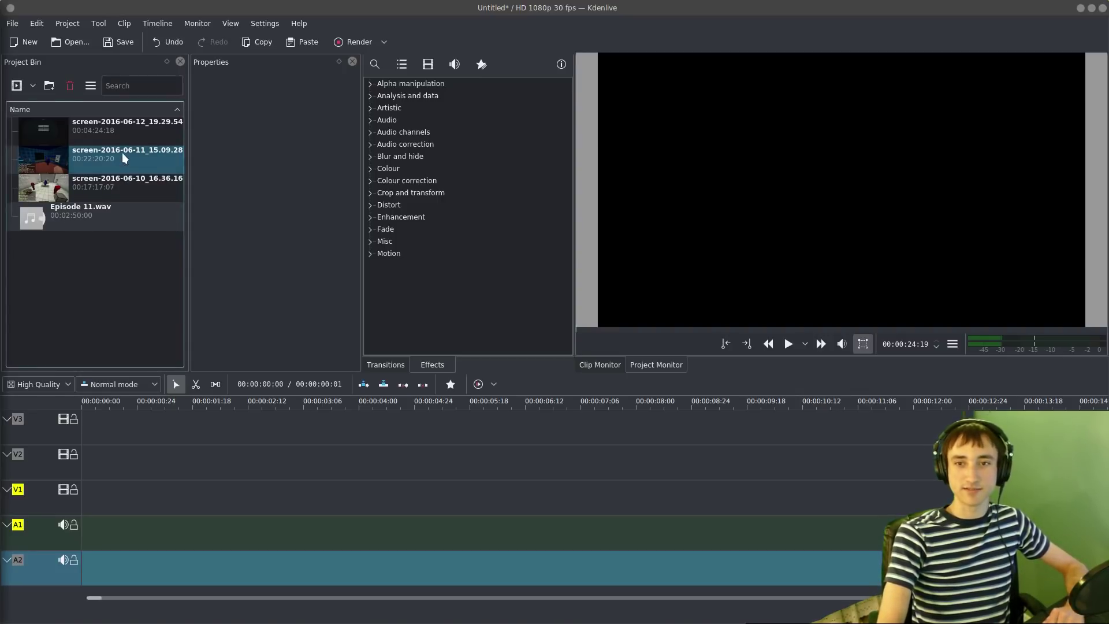
{"action": "left_click_drag", "start_coordinate": [112, 155], "coordinate": [124, 495]}
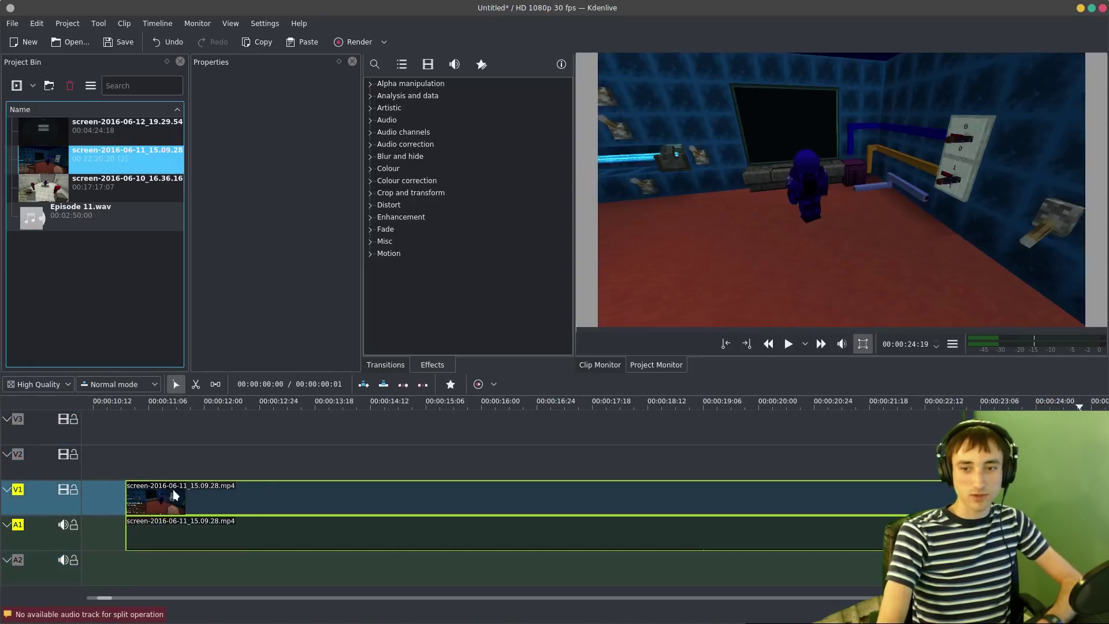
{"action": "right_click", "coordinate": [168, 492]}
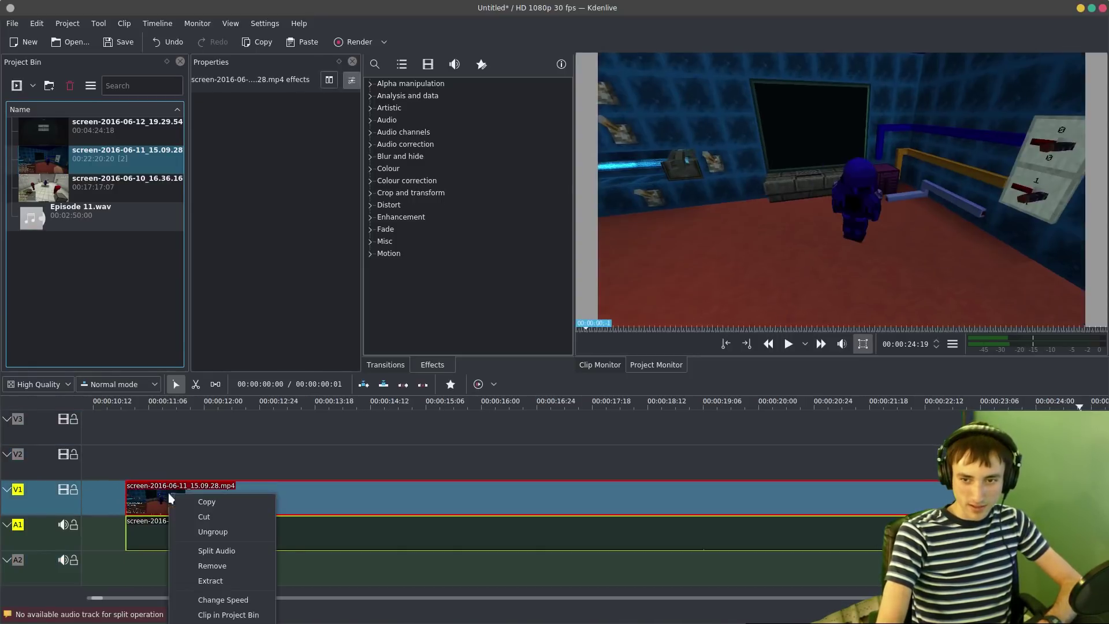
{"action": "left_click", "coordinate": [224, 549]}
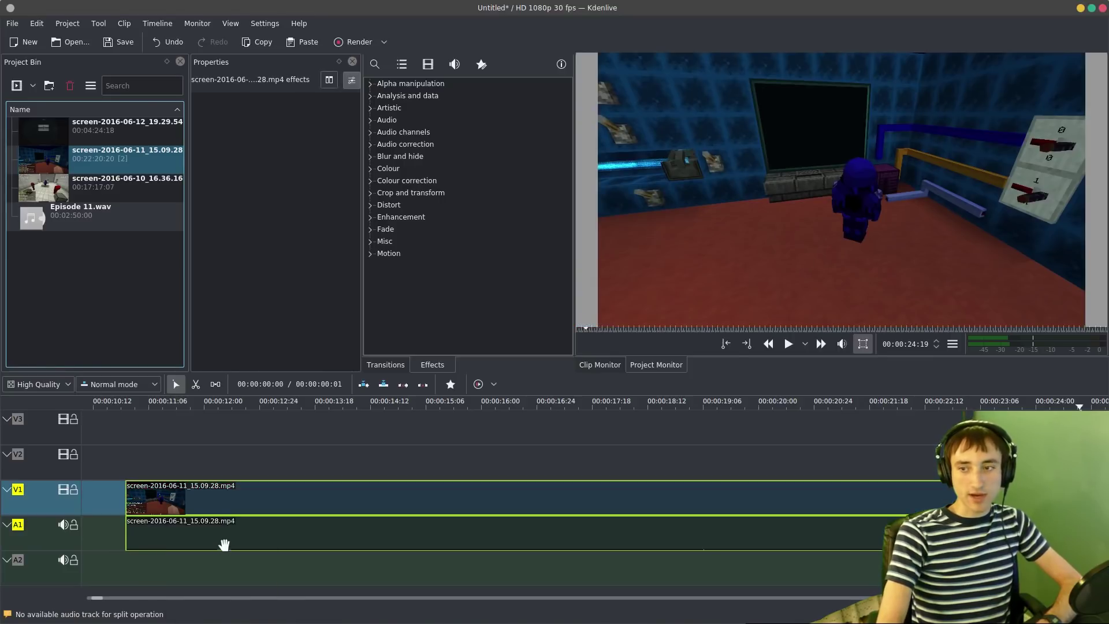
{"action": "left_click", "coordinate": [237, 495]}
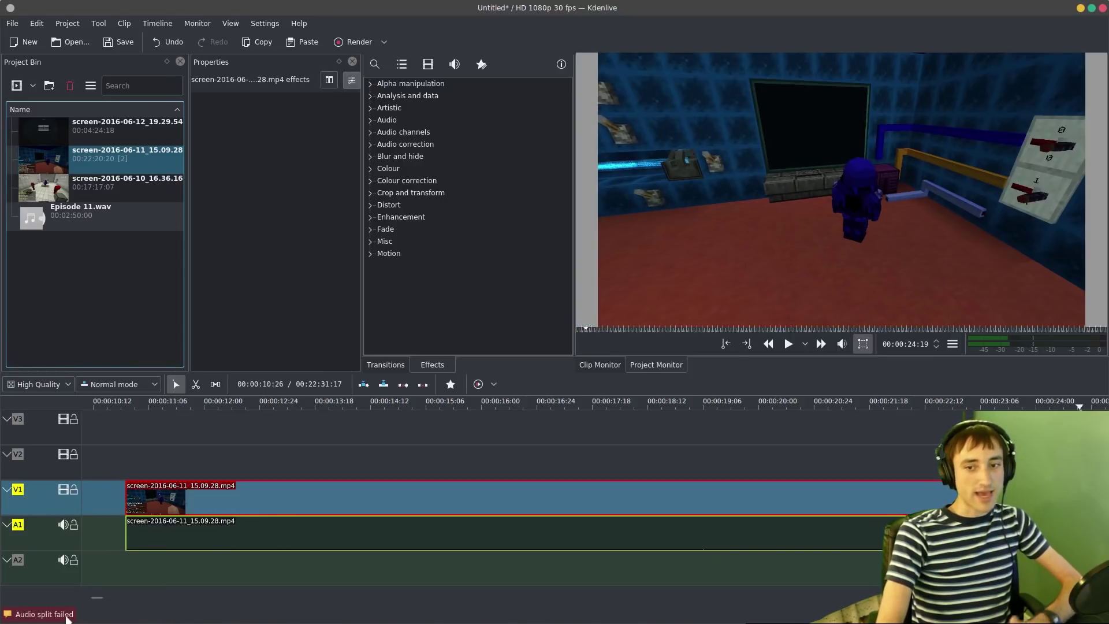
- Ungroup the clip pair and delete its A1 part, and shift the remaining V1 clip 1 second 16 frames earlier
{"action": "right_click", "coordinate": [173, 516]}
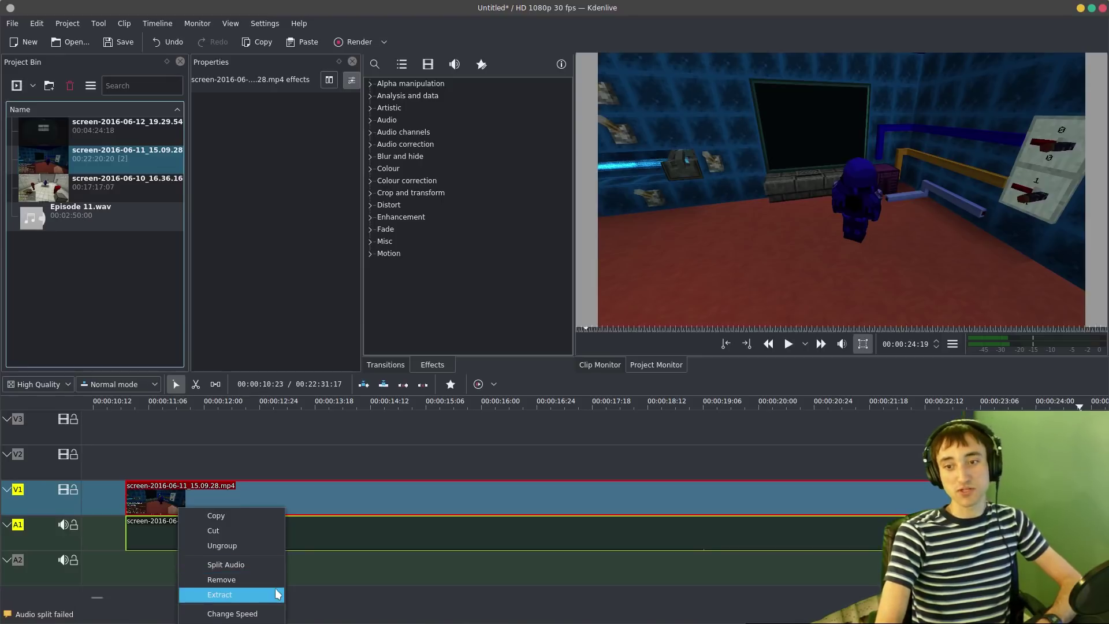
{"action": "left_click", "coordinate": [269, 543]}
{"action": "left_click", "coordinate": [270, 534]}
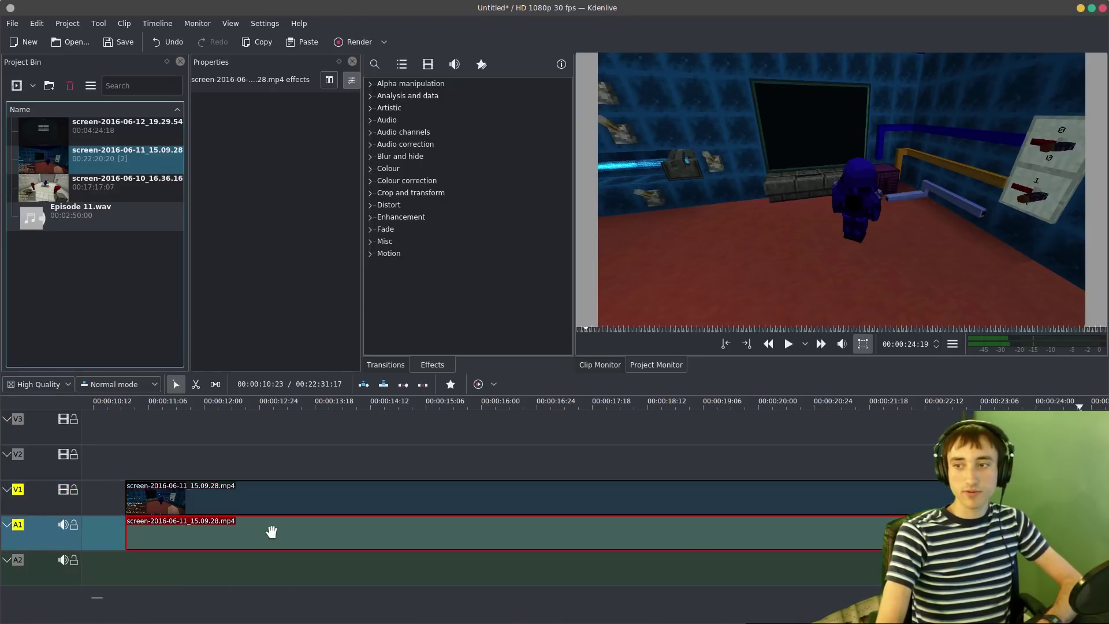
{"action": "key", "text": "Delete"}
{"action": "left_click_drag", "start_coordinate": [267, 492], "coordinate": [175, 495]}
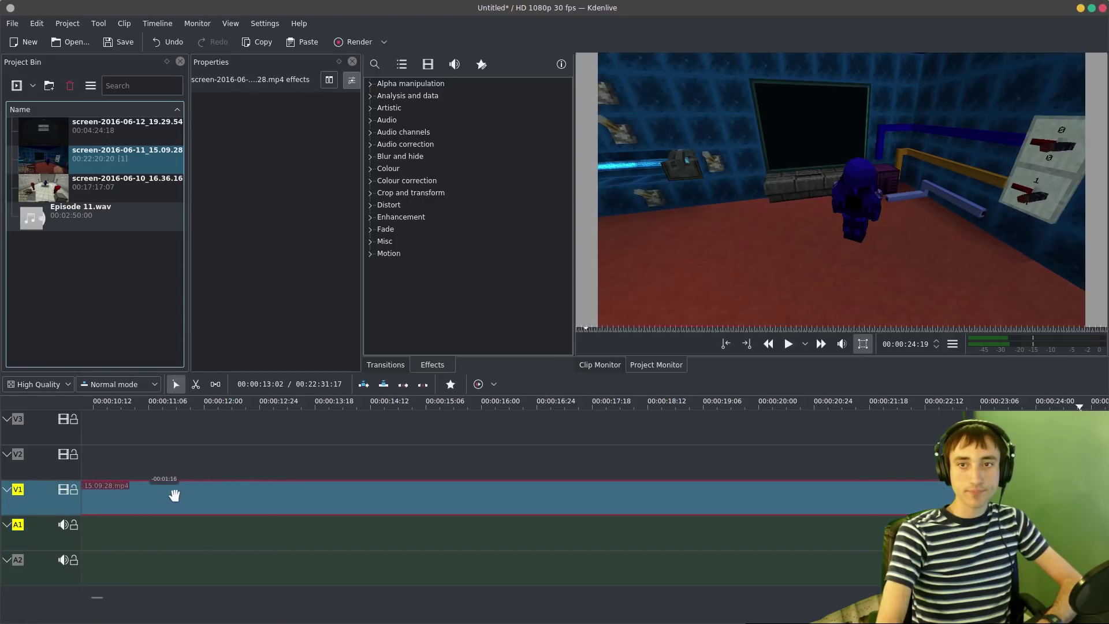
- In the Misc settings, enable checking the first added clip against the project profile and KDE job tracking for render jobs
{"action": "left_click_drag", "start_coordinate": [221, 42], "coordinate": [263, 29]}
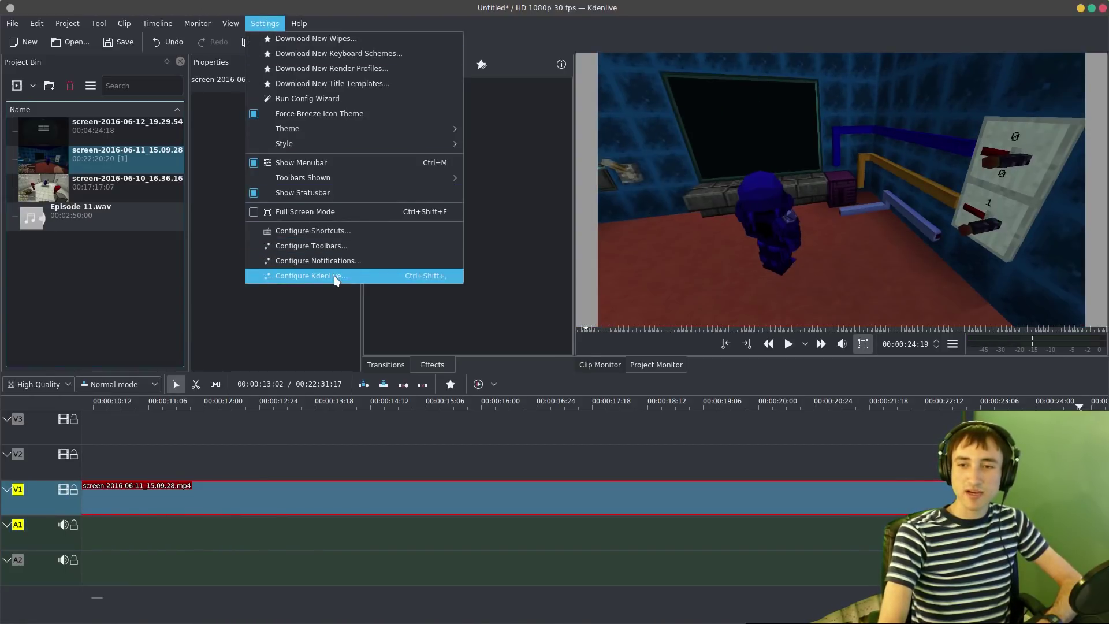
{"action": "left_click", "coordinate": [338, 275]}
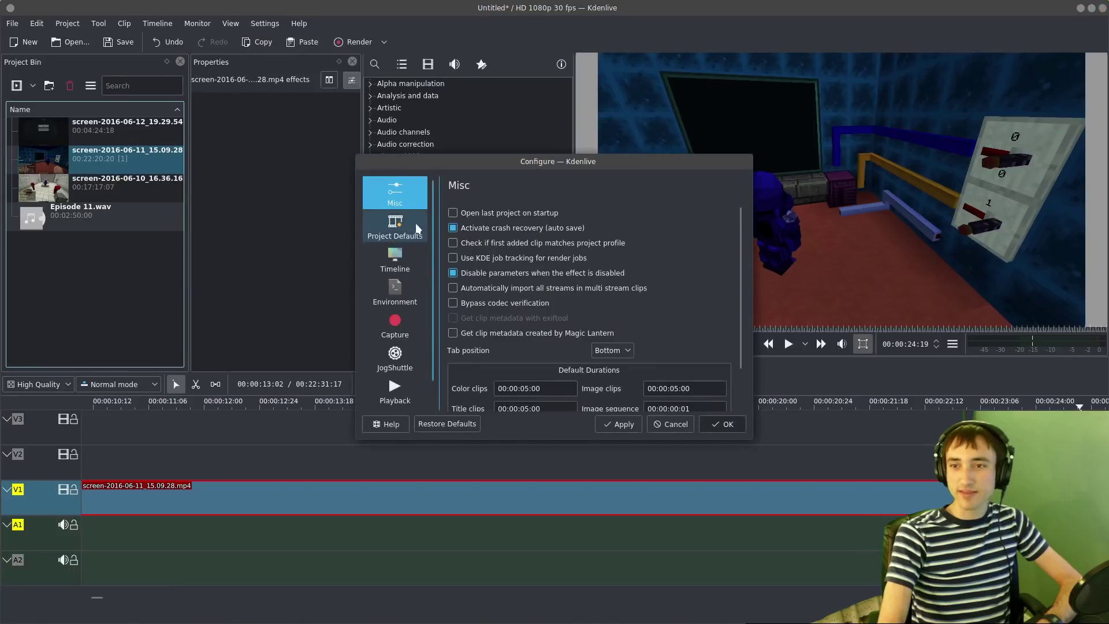
{"action": "left_click", "coordinate": [598, 243]}
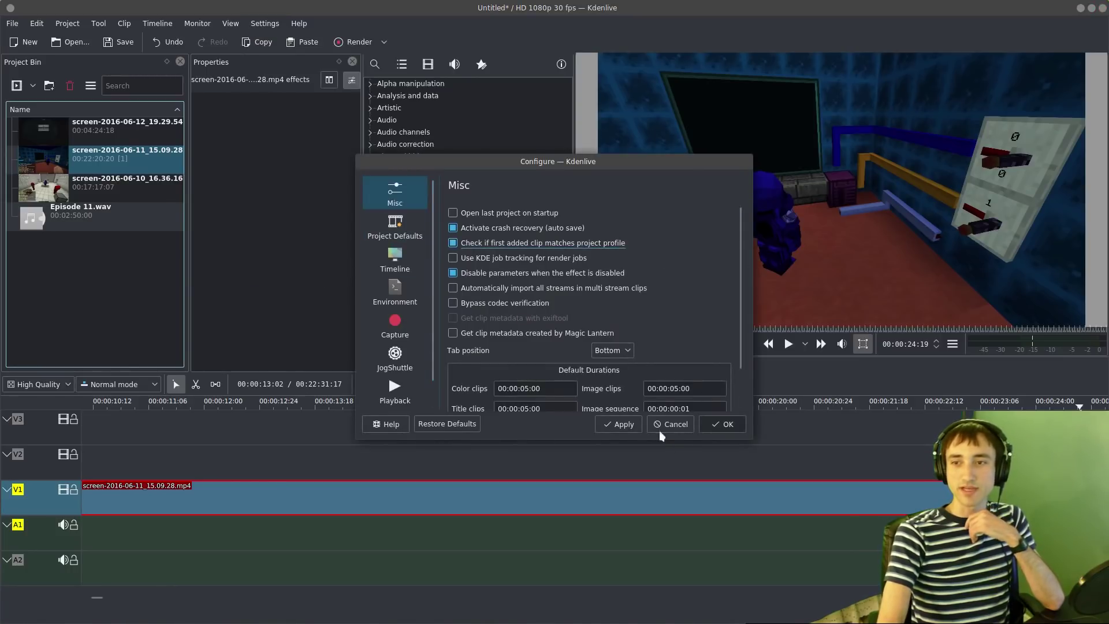
{"action": "left_click", "coordinate": [639, 422]}
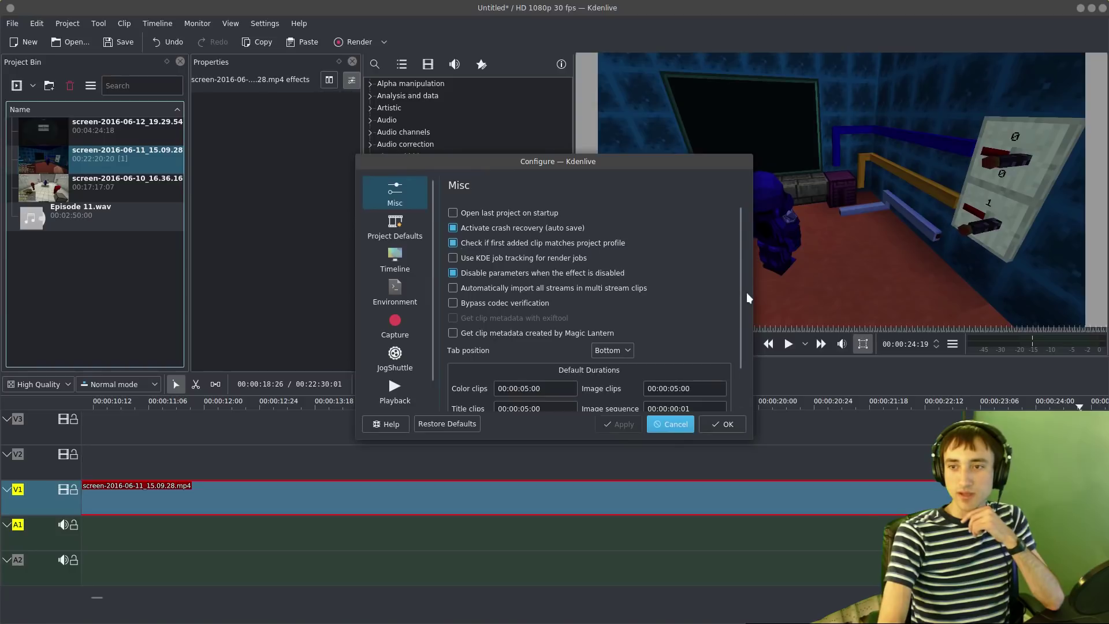
{"action": "scroll", "coordinate": [743, 295], "scroll_direction": "down", "scroll_amount": 1}
{"action": "left_click", "coordinate": [527, 250]}
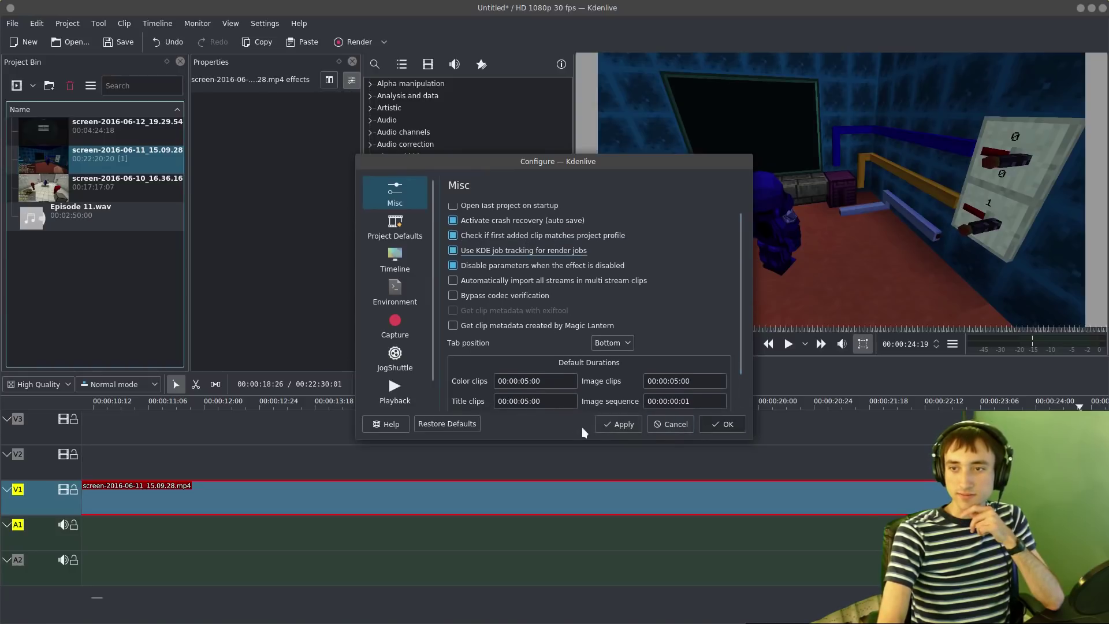
{"action": "left_click", "coordinate": [609, 420]}
- Examine the Timeline, Capture, Playback and Transcode configuration pages, including the clip corner style choices, and close the configuration without applying changes
{"action": "left_click_drag", "start_coordinate": [737, 305], "coordinate": [743, 336]}
{"action": "left_click", "coordinate": [404, 259]}
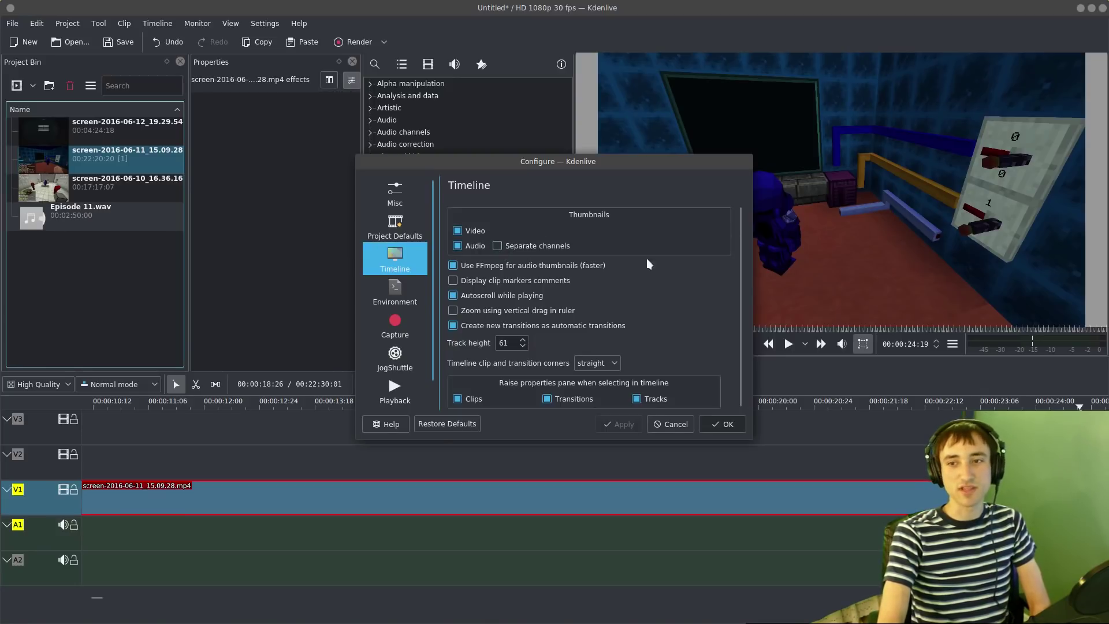
{"action": "left_click_drag", "start_coordinate": [740, 263], "coordinate": [740, 276]}
{"action": "left_click", "coordinate": [604, 362]}
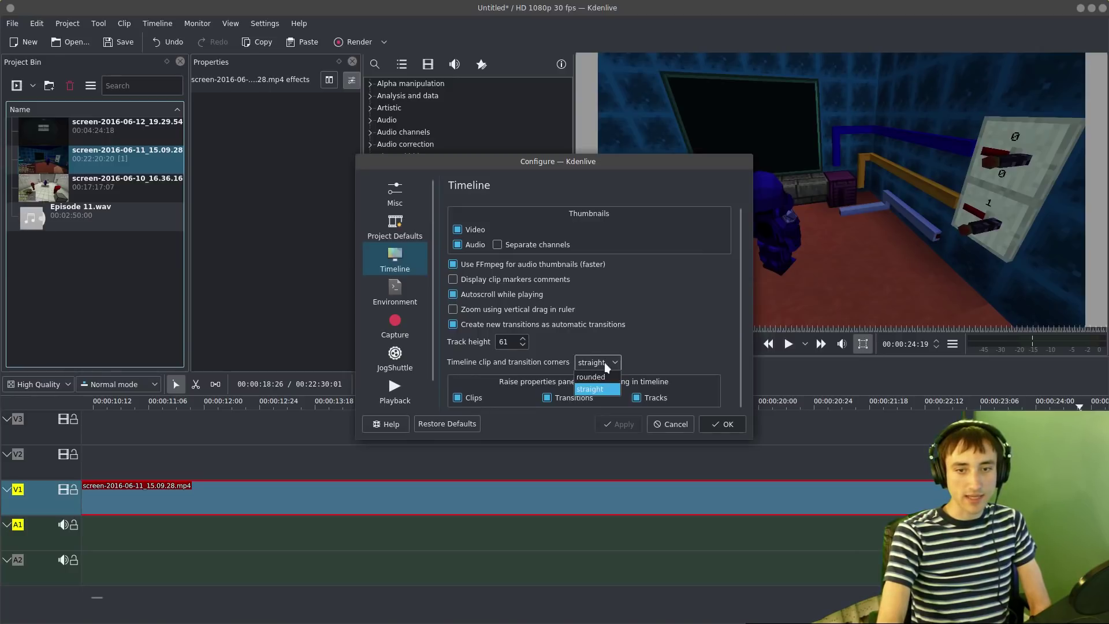
{"action": "left_click", "coordinate": [605, 362]}
{"action": "scroll", "coordinate": [419, 344], "scroll_direction": "down", "scroll_amount": 1}
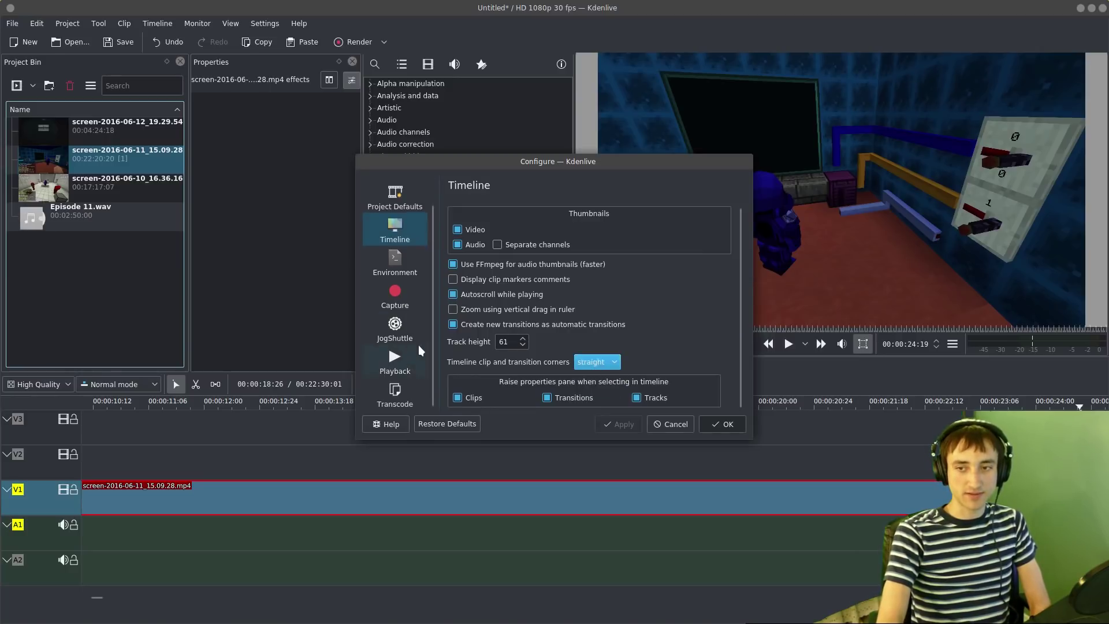
{"action": "key", "text": "Down"}
{"action": "key", "text": "Down"}
{"action": "key", "text": "Down"}
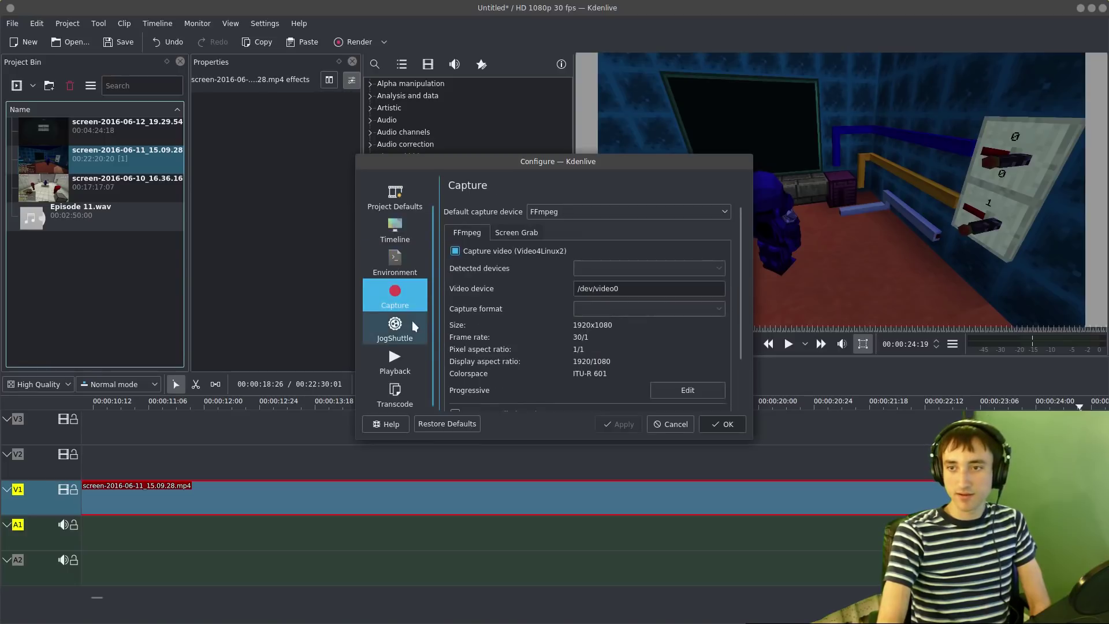
{"action": "left_click", "coordinate": [413, 354]}
{"action": "left_click", "coordinate": [414, 381]}
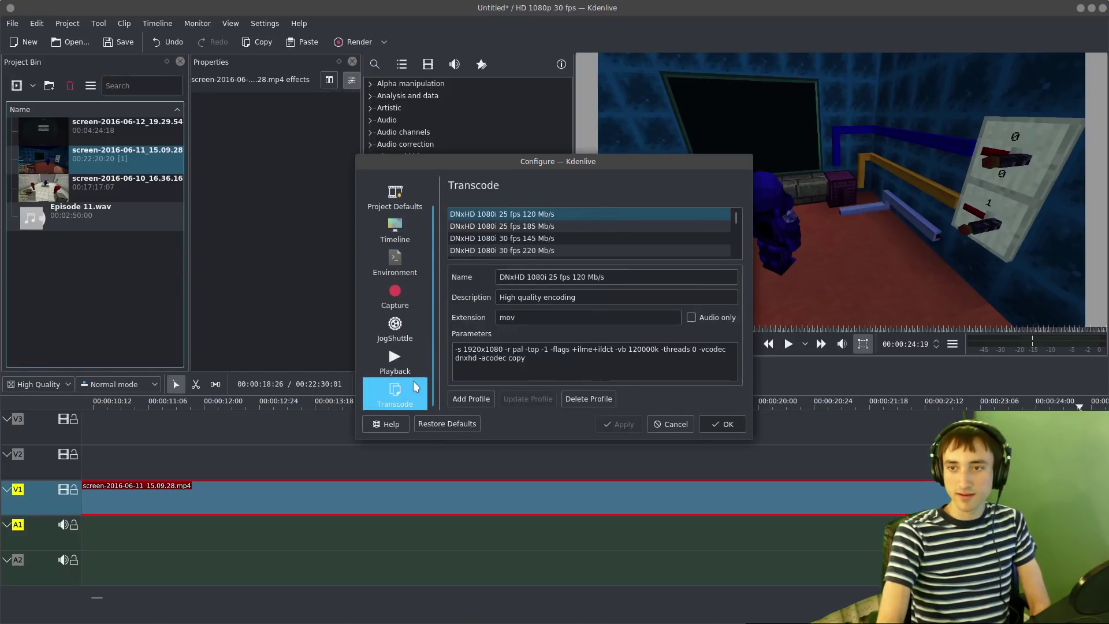
{"action": "left_click", "coordinate": [665, 425]}
- Try to move the Kdenlive beta window to another spot on the desktop
{"action": "scroll", "coordinate": [173, 440], "scroll_direction": "up", "scroll_amount": 5}
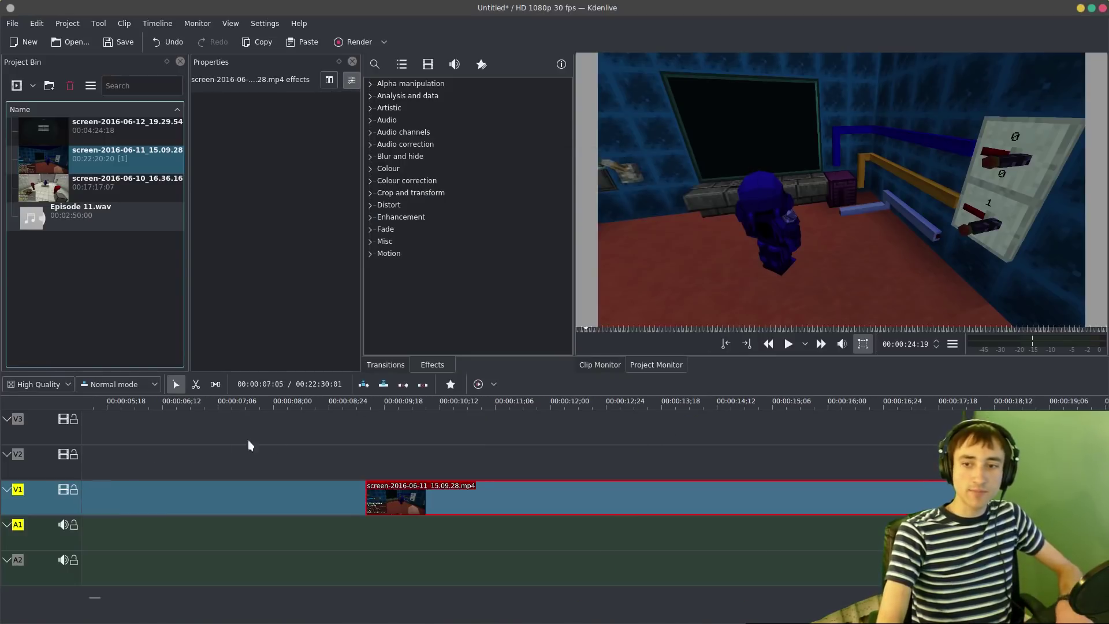
{"action": "left_click", "coordinate": [400, 457]}
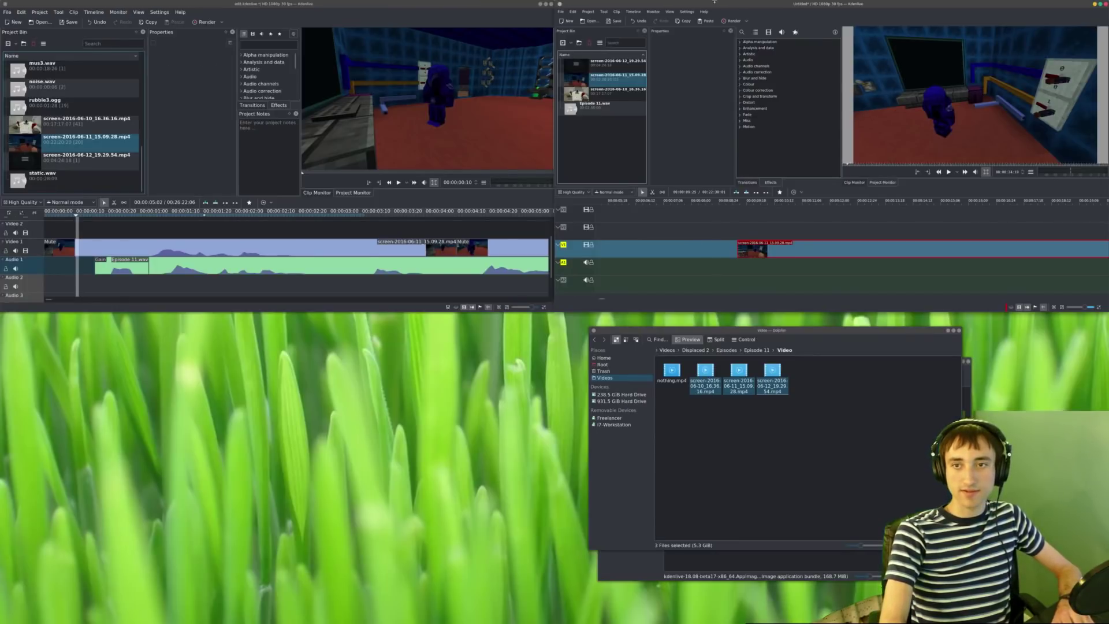
{"action": "left_click_drag", "start_coordinate": [714, 3], "coordinate": [660, 96]}
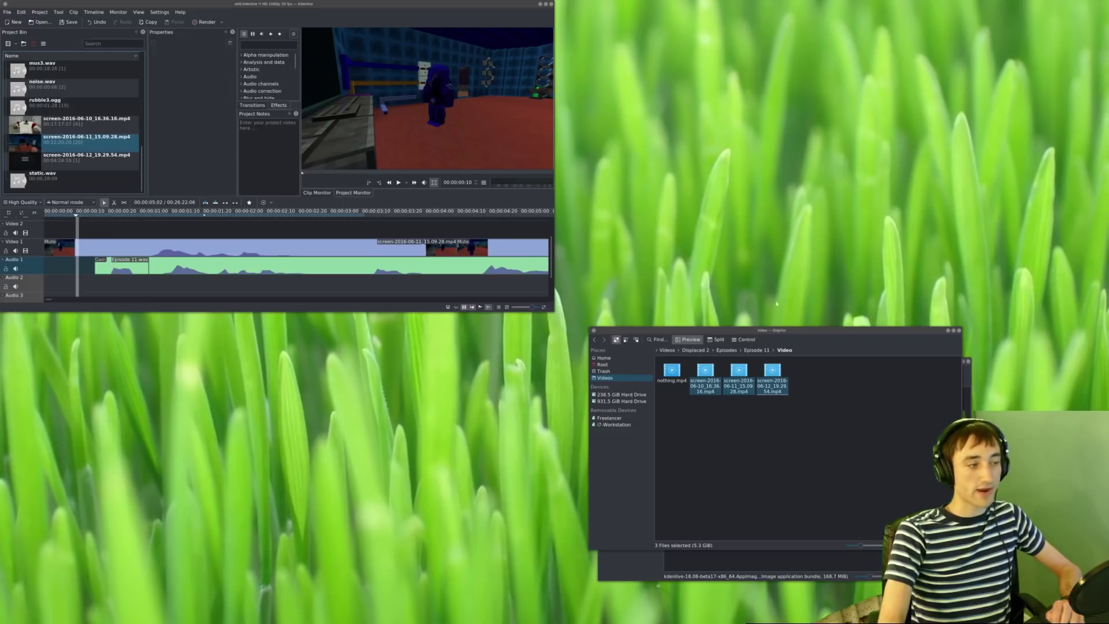
- Relaunch the Kdenlive 18.08 beta AppImage from the Kdenlive Video folder and try to recover the auto-saved file
{"action": "left_click", "coordinate": [751, 558]}
{"action": "left_click", "coordinate": [685, 425]}
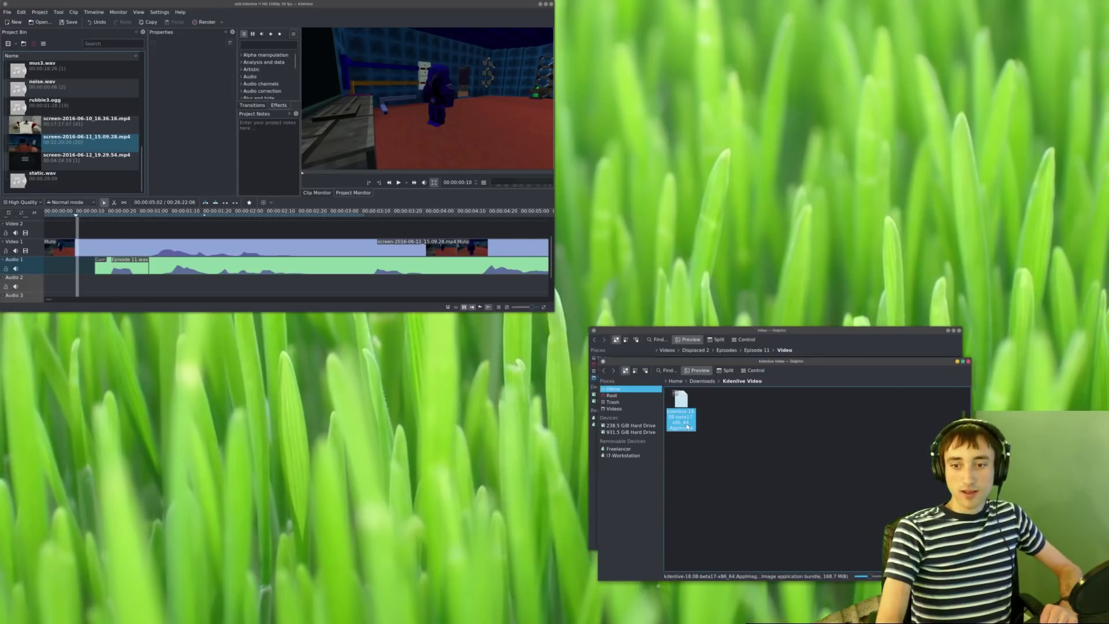
{"action": "double_click", "coordinate": [687, 423]}
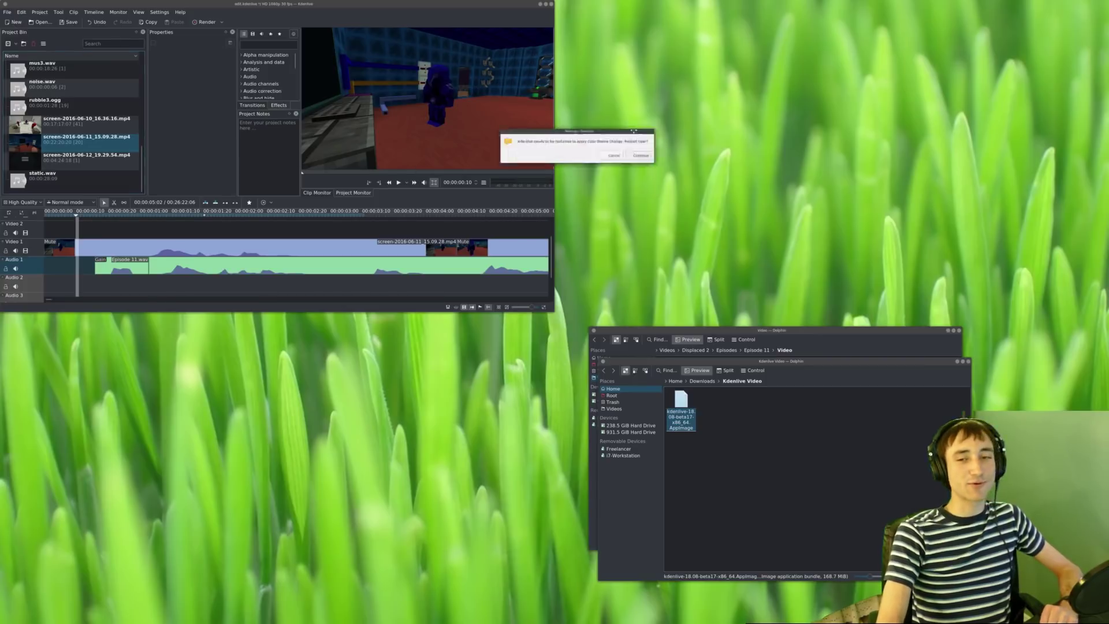
{"action": "left_click", "coordinate": [794, 78]}
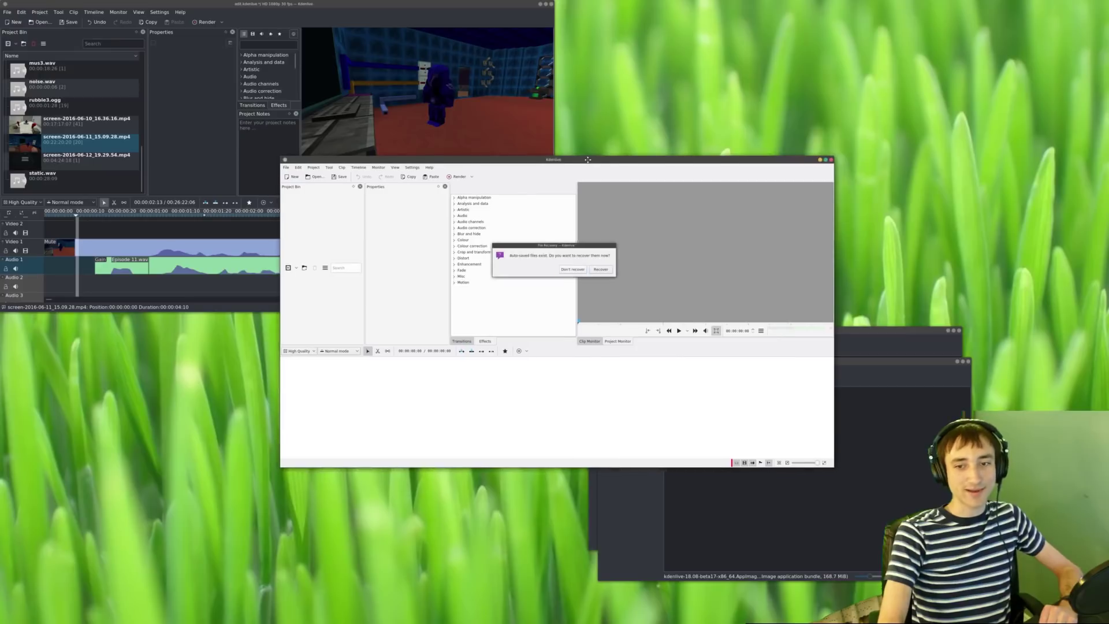
{"action": "left_click_drag", "start_coordinate": [587, 160], "coordinate": [589, 159]}
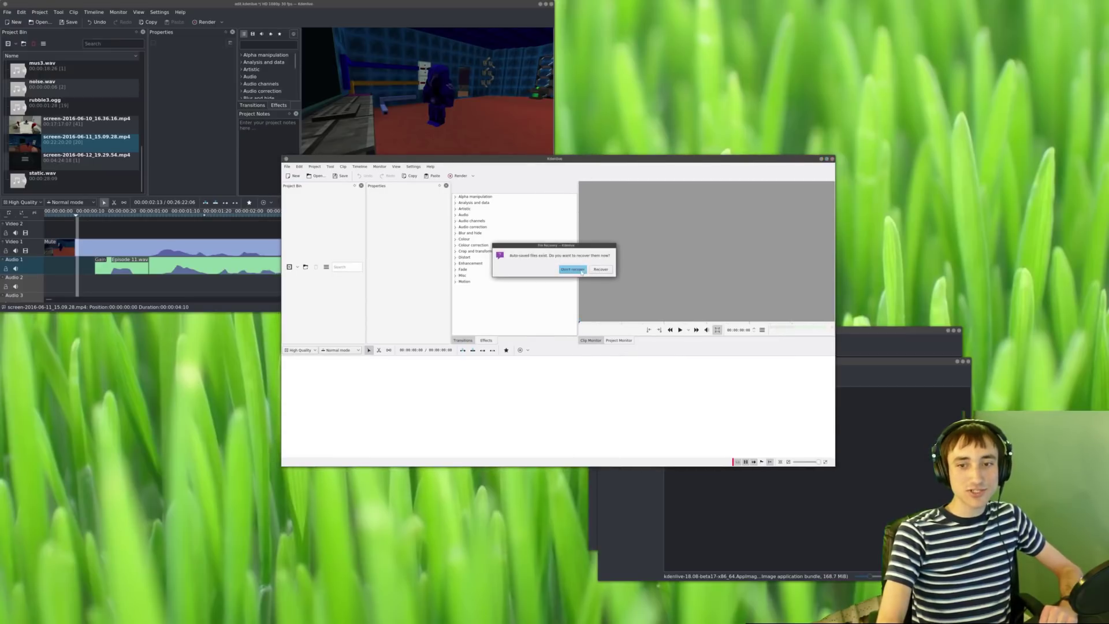
{"action": "left_click", "coordinate": [599, 270]}
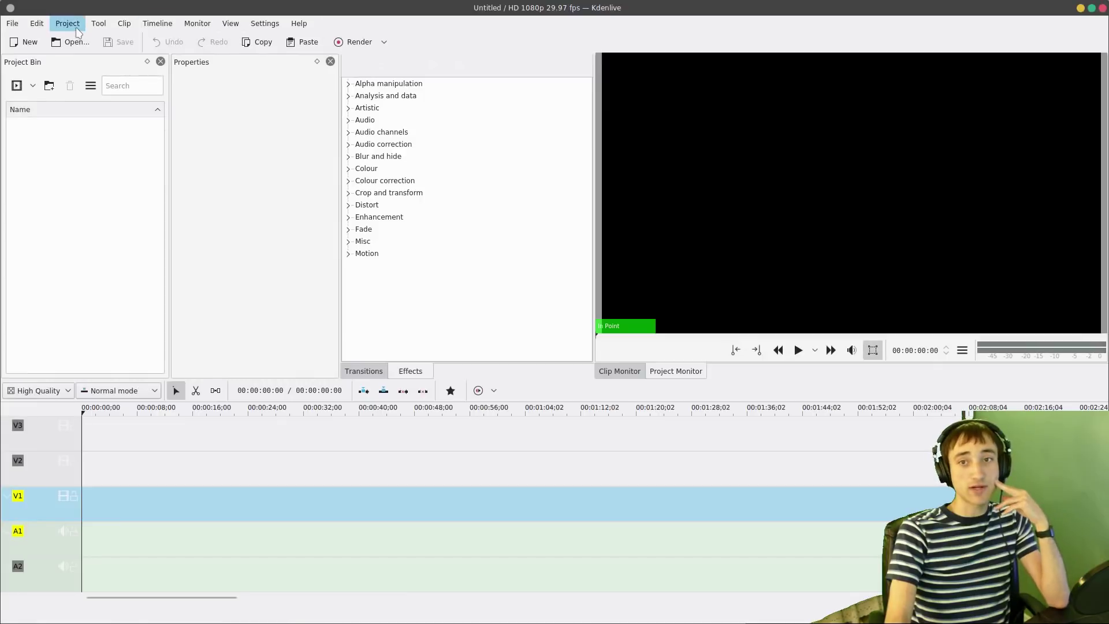
- Set the project profile to HD 1080p 30 fps
{"action": "left_click", "coordinate": [77, 28]}
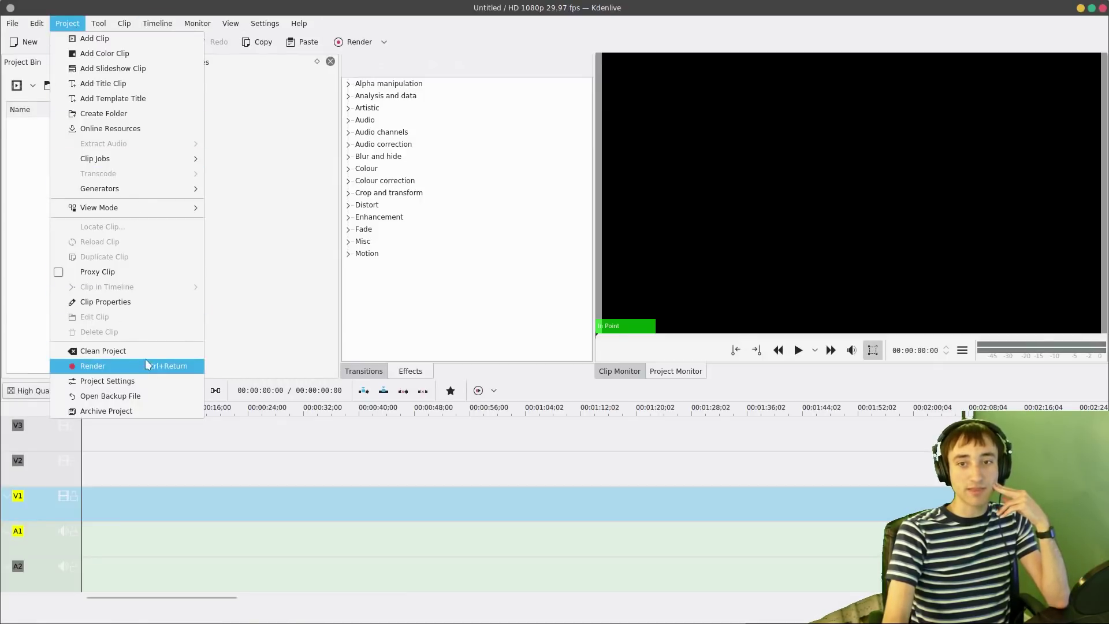
{"action": "left_click", "coordinate": [149, 381]}
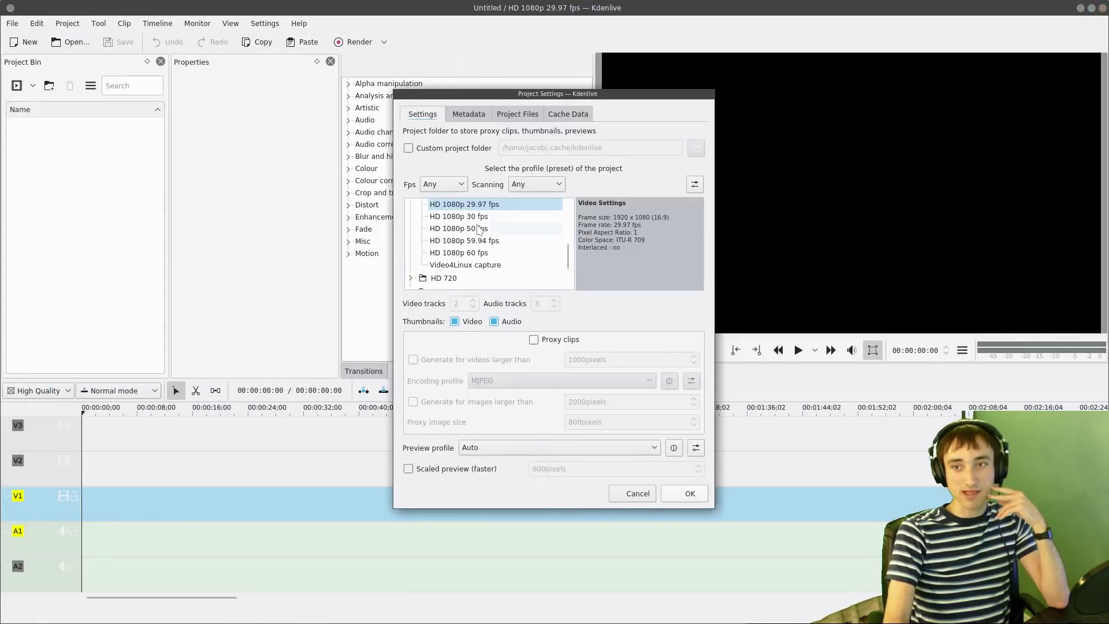
{"action": "left_click", "coordinate": [478, 217]}
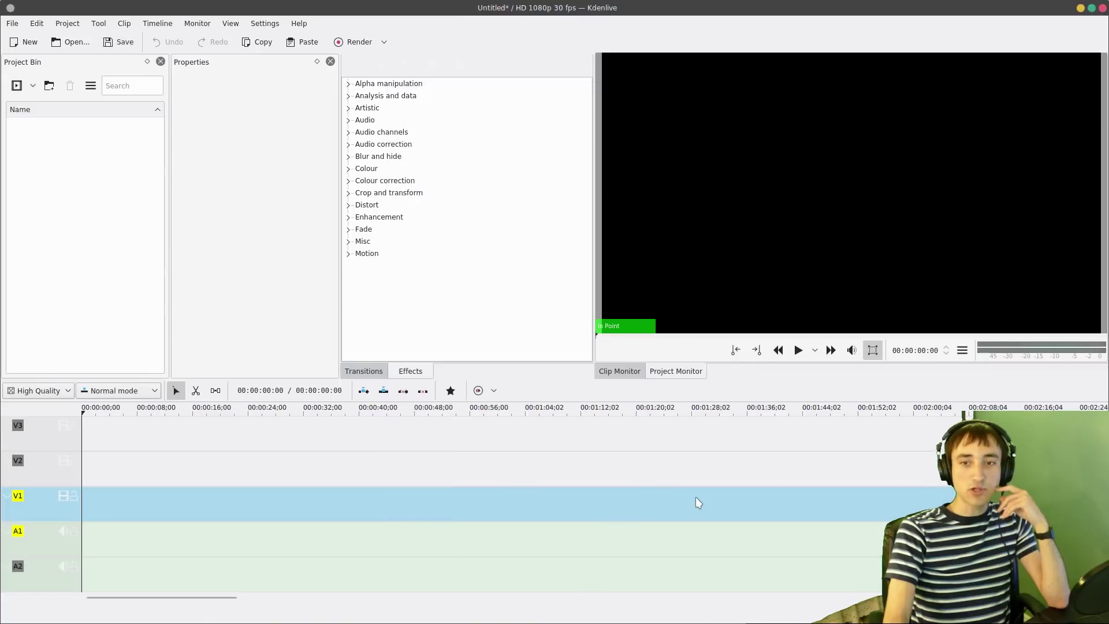
{"action": "left_click", "coordinate": [695, 496]}
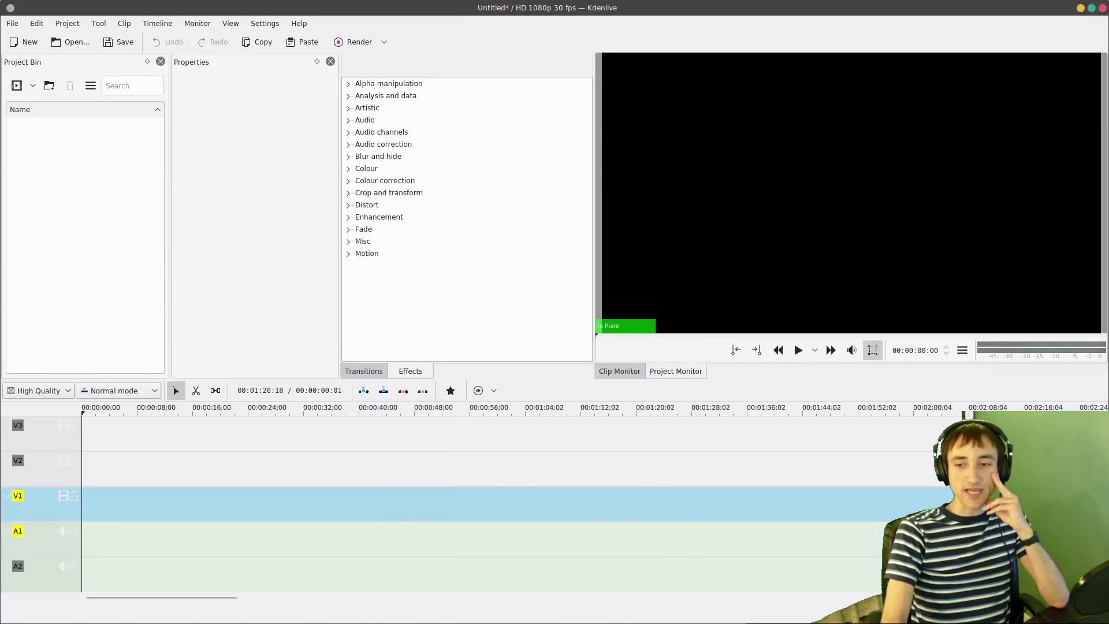
- Import the three screen recordings and Episode 11.wav into the project bin, and place Episode 11.wav on A1 at about 00:00:11
{"action": "left_click_drag", "start_coordinate": [207, 277], "coordinate": [111, 240]}
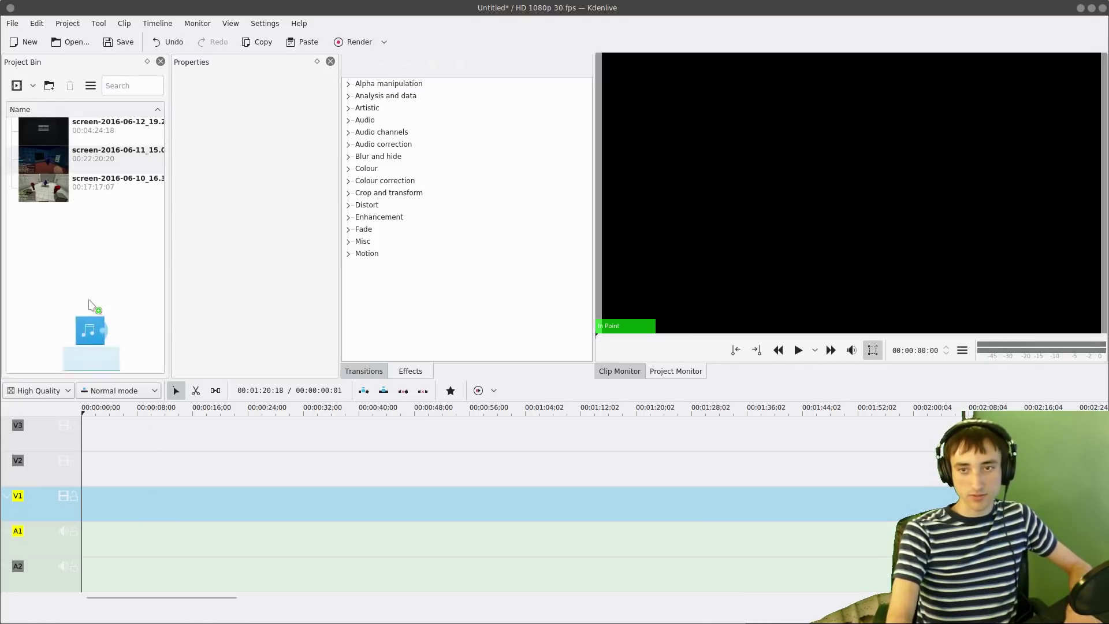
{"action": "left_click_drag", "start_coordinate": [95, 341], "coordinate": [84, 277]}
{"action": "left_click_drag", "start_coordinate": [88, 223], "coordinate": [158, 538]}
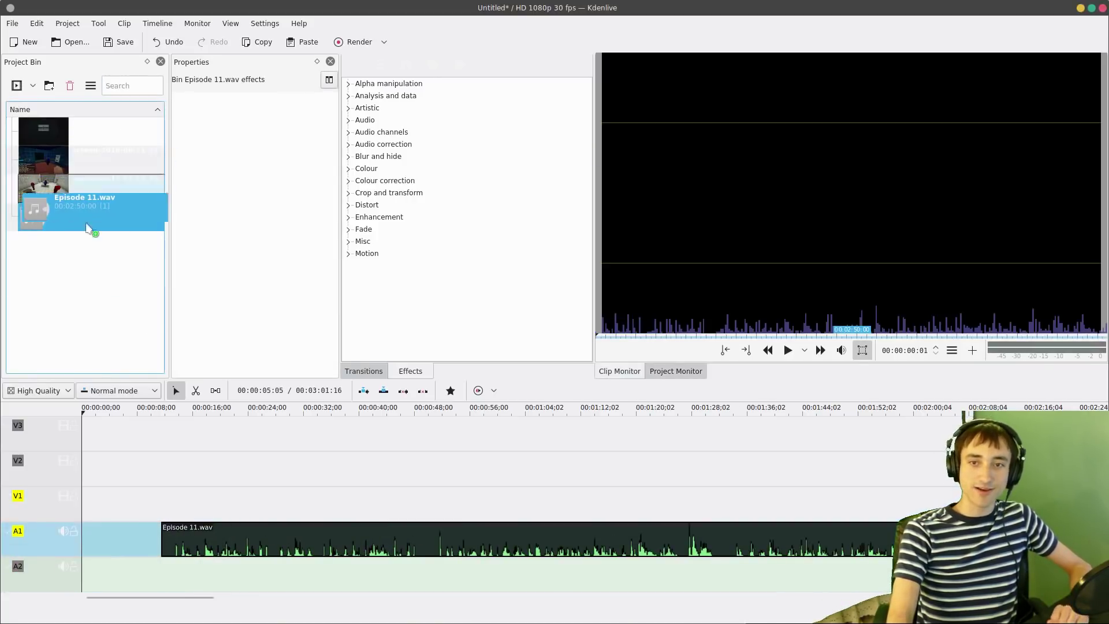
- Place screen-2016-06-11_15.09.28.mp4 on V2 at about 00:00:12, ungroup it from its audio and delete the A2 part
{"action": "left_click_drag", "start_coordinate": [73, 159], "coordinate": [188, 475]}
{"action": "right_click", "coordinate": [188, 475]}
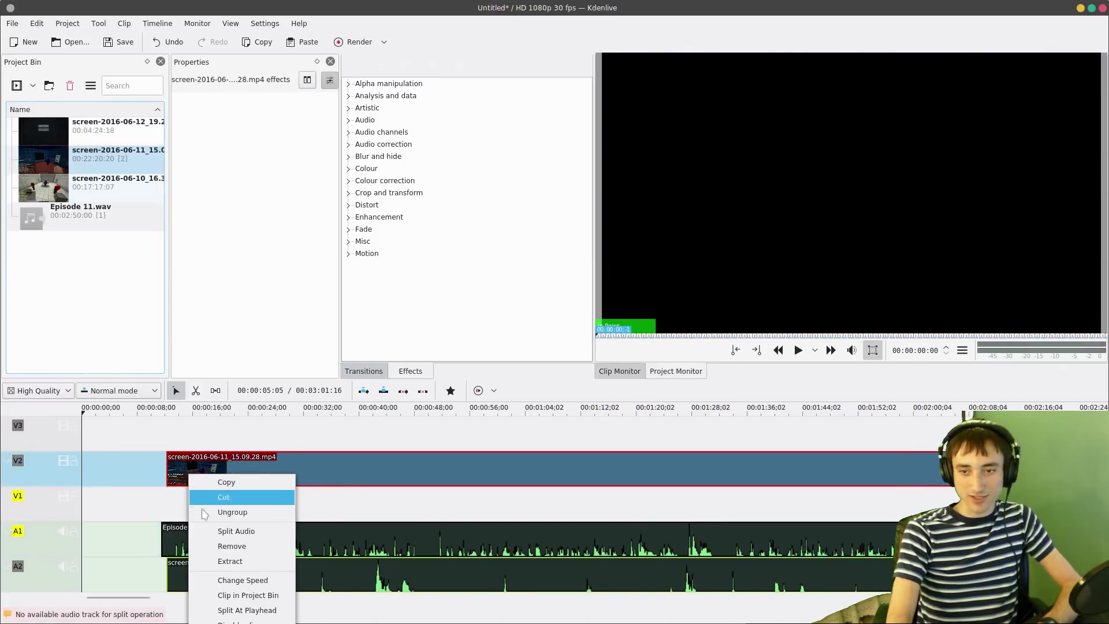
{"action": "left_click", "coordinate": [255, 531]}
{"action": "left_click", "coordinate": [251, 575]}
{"action": "key", "text": "Delete"}
- Move the V2 clip to the timeline's start and Episode 11.wav about 10 seconds earlier on A1
{"action": "left_click_drag", "start_coordinate": [235, 483], "coordinate": [151, 479]}
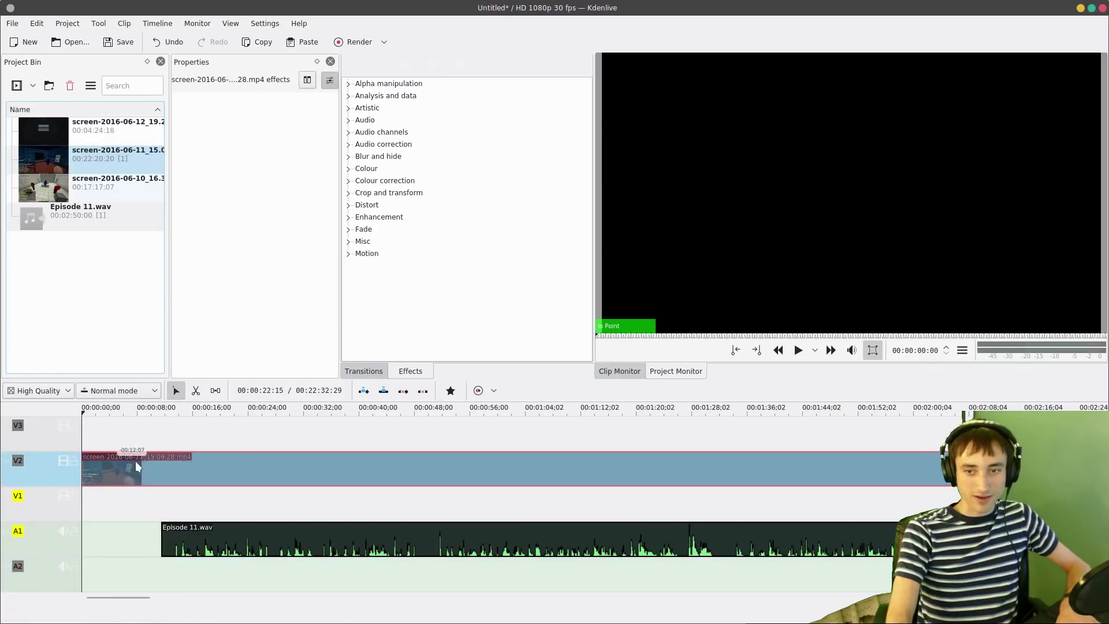
{"action": "left_click_drag", "start_coordinate": [196, 534], "coordinate": [126, 531]}
{"action": "scroll", "coordinate": [126, 531], "scroll_direction": "up", "scroll_amount": 5}
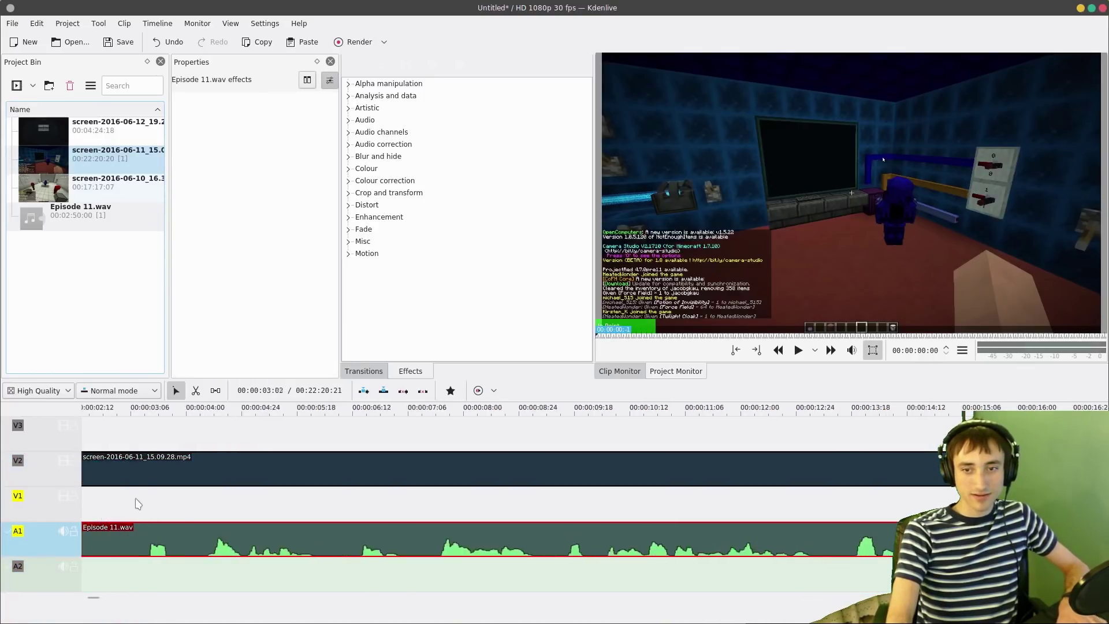
- Cut away the part of Episode 11.wav before 00:00:03:09 on A1 and move the remainder to about 00:00:00:21
{"action": "left_click", "coordinate": [214, 505]}
{"action": "left_click_drag", "start_coordinate": [307, 505], "coordinate": [312, 562]}
{"action": "left_click", "coordinate": [294, 544]}
{"action": "key", "text": "shift+r"}
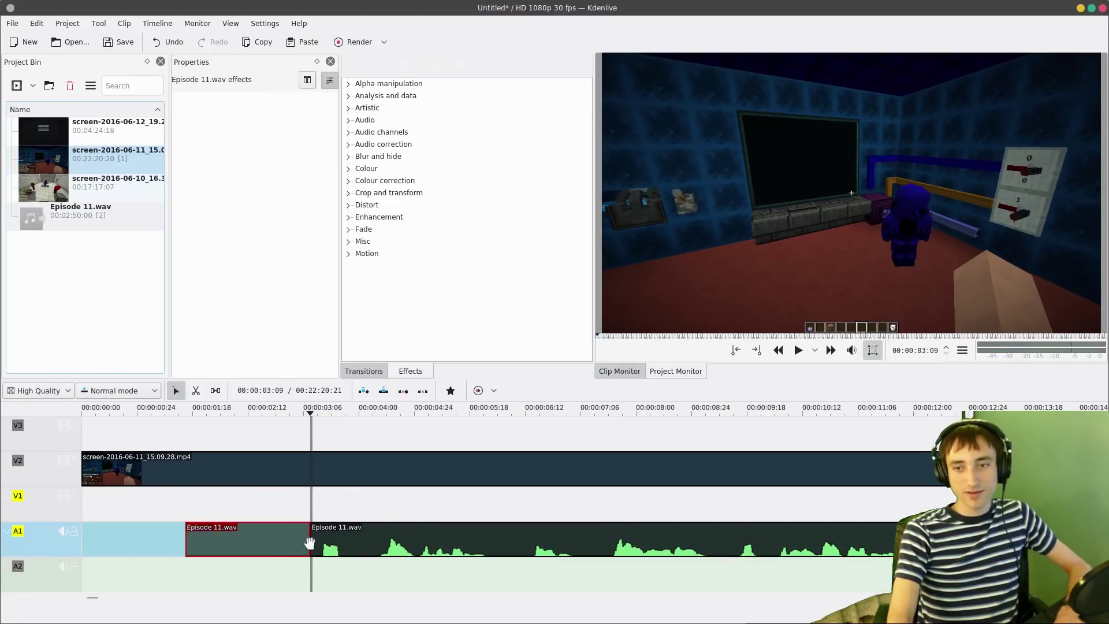
{"action": "key", "text": "Delete"}
{"action": "left_click_drag", "start_coordinate": [382, 542], "coordinate": [202, 539]}
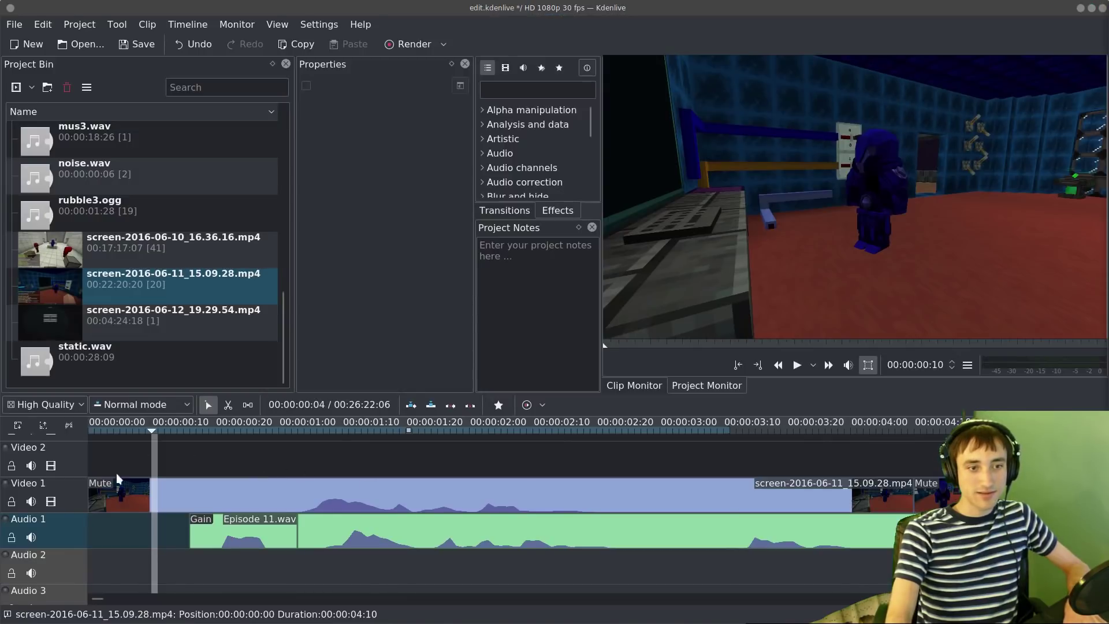
- Look up the first Video 1 clip's crop start in the edit.kdenlive window, and cut away the beta project's V2 clip before 00:01:13:09
{"action": "double_click", "coordinate": [116, 474]}
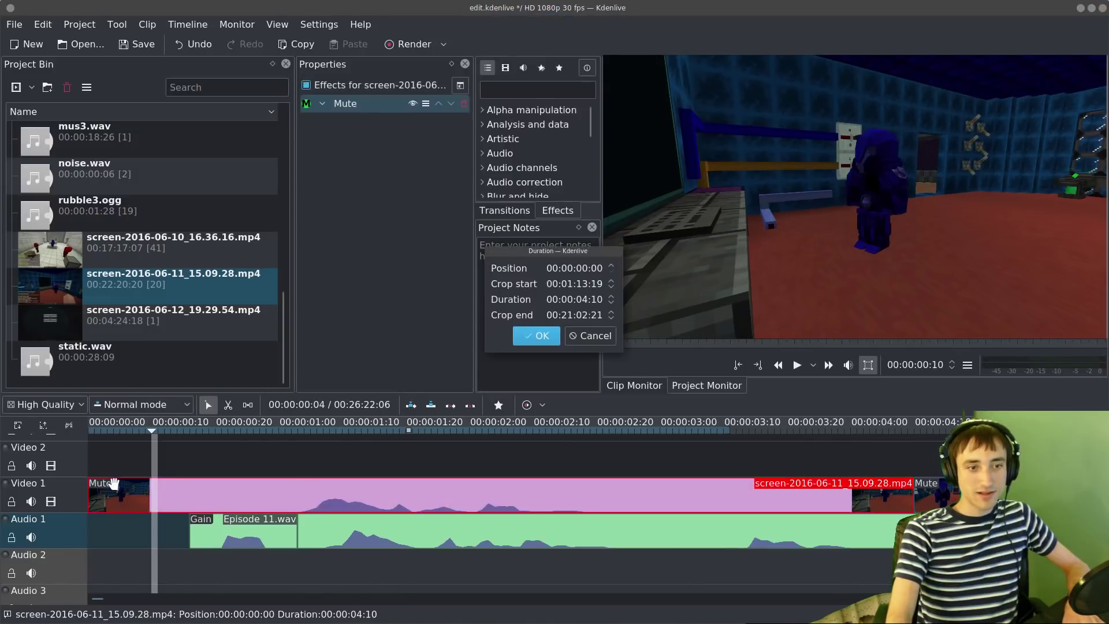
{"action": "left_click", "coordinate": [571, 289]}
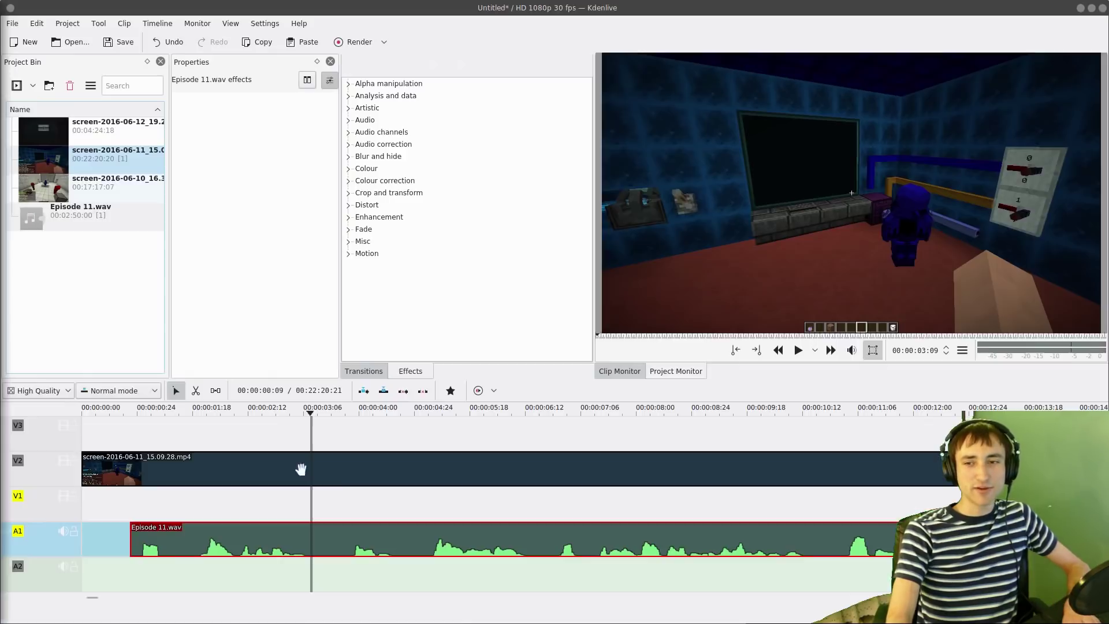
{"action": "scroll", "coordinate": [283, 485], "scroll_direction": "down", "scroll_amount": 3}
{"action": "left_click", "coordinate": [126, 460]}
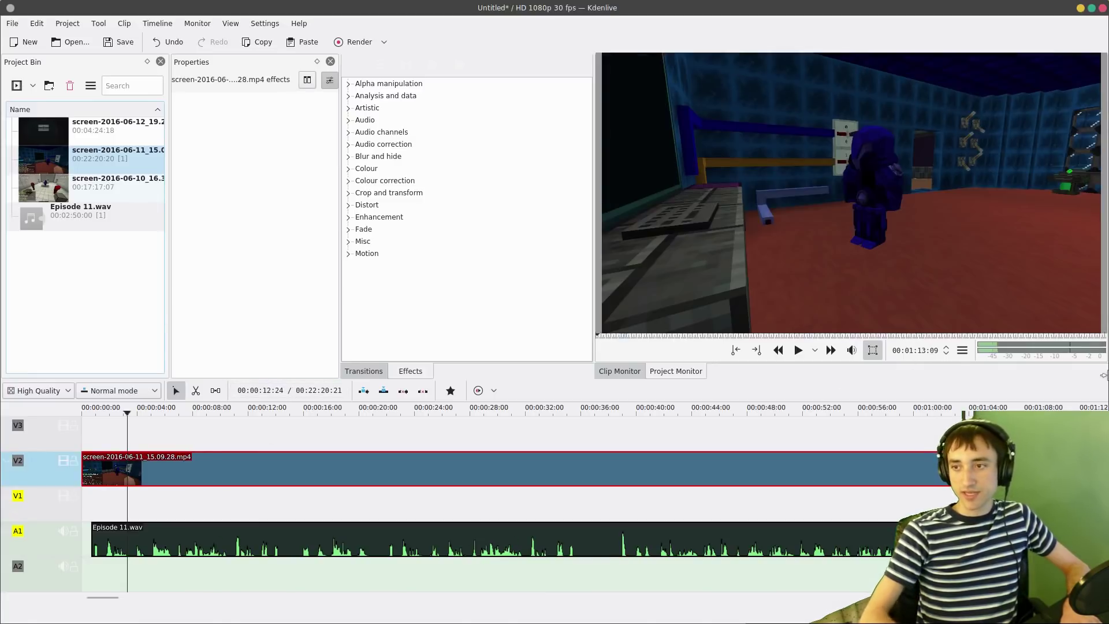
{"action": "scroll", "coordinate": [628, 462], "scroll_direction": "down", "scroll_amount": 5}
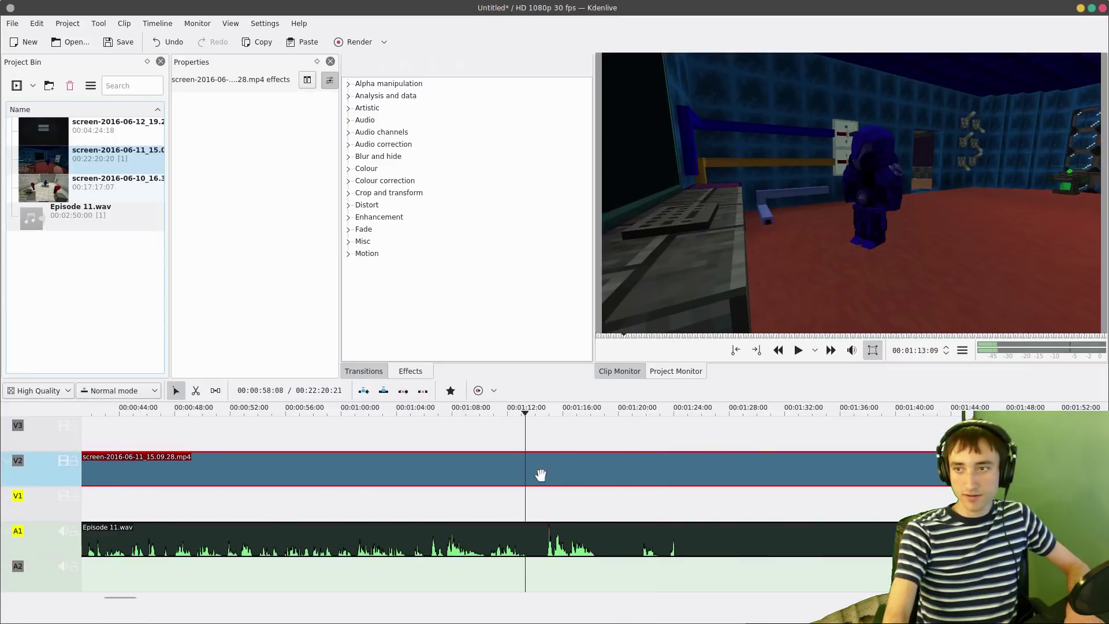
{"action": "key", "text": "shift+r"}
{"action": "key", "text": "Delete"}
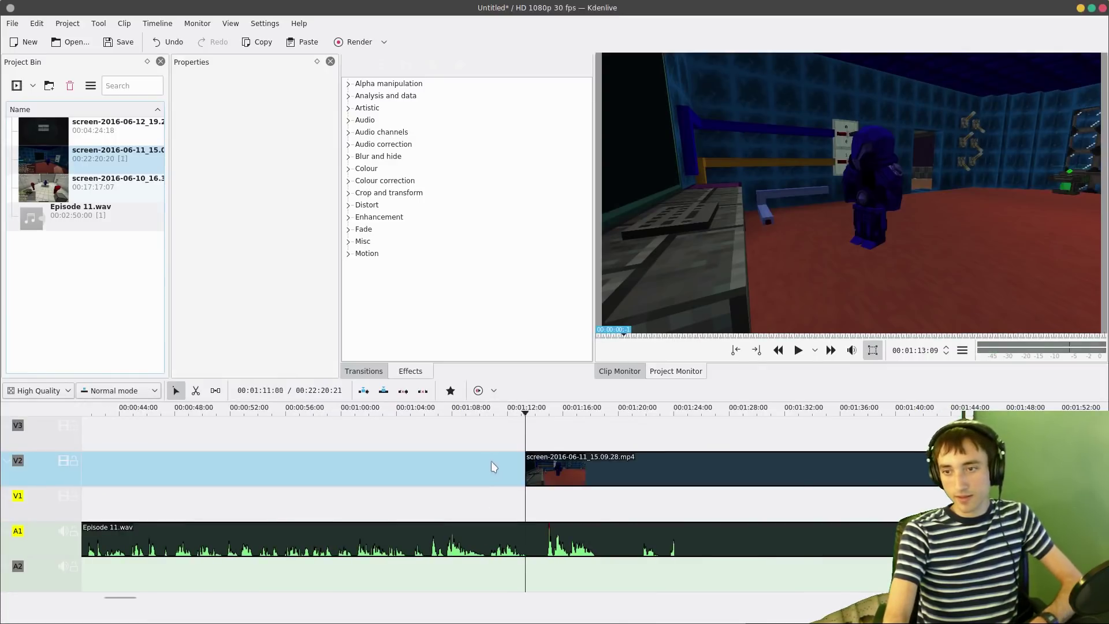
- Try to remove the empty space before the clip on V2
{"action": "scroll", "coordinate": [497, 485], "scroll_direction": "up", "scroll_amount": 5}
{"action": "right_click", "coordinate": [497, 469]}
{"action": "left_click", "coordinate": [485, 467]}
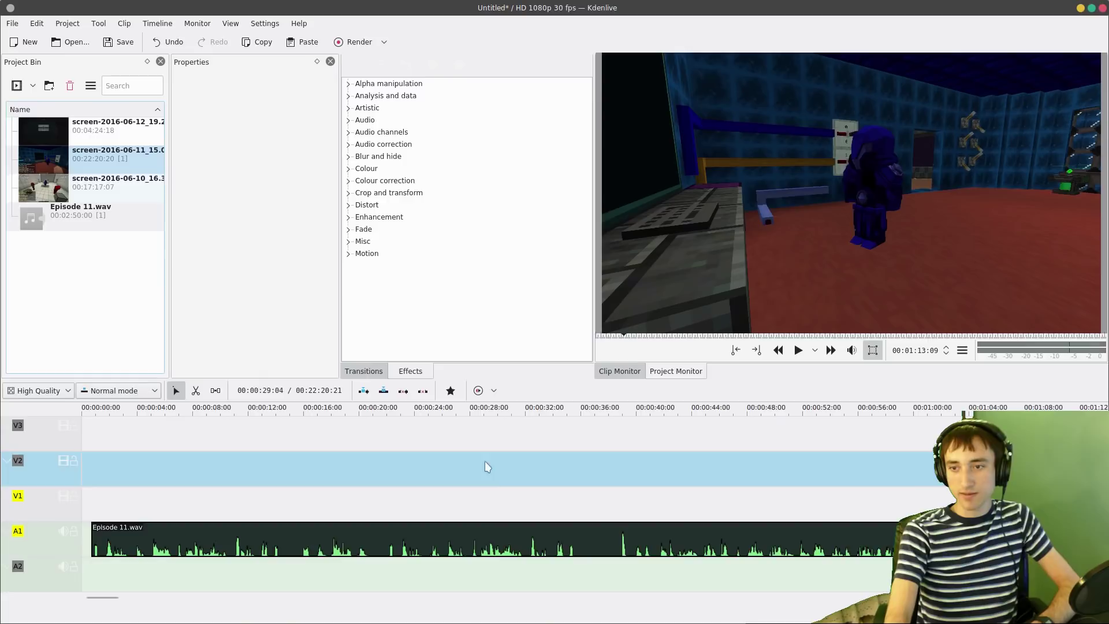
{"action": "right_click", "coordinate": [387, 465]}
{"action": "left_click", "coordinate": [387, 463]}
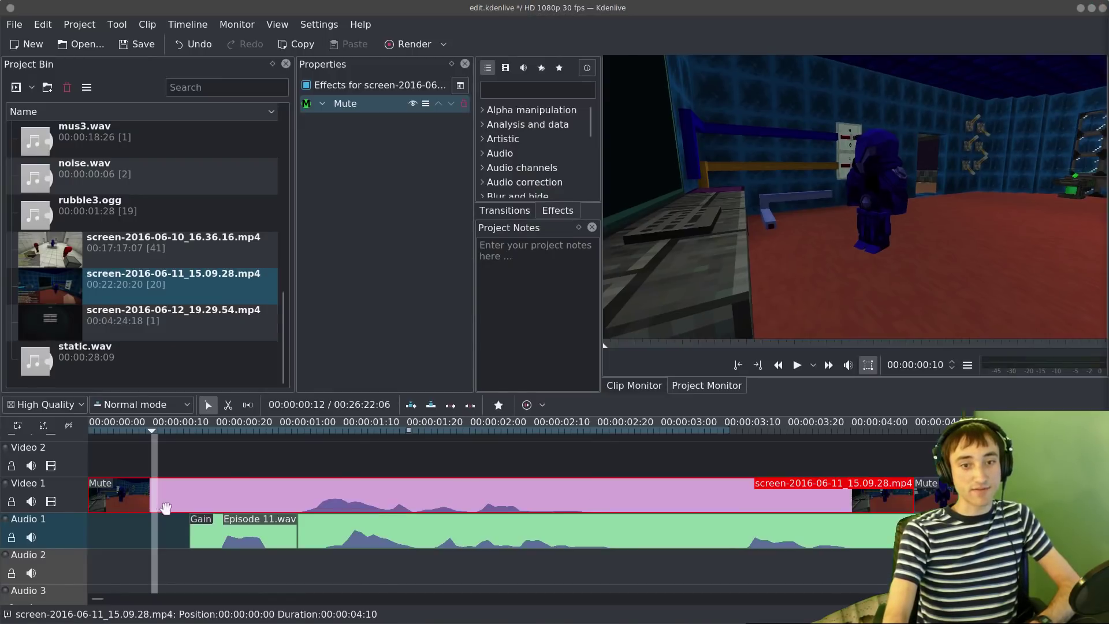
- In the edit.kdenlive window, trim 9 frames off the start of the first Video 1 clip and remove the gap before it
{"action": "left_click_drag", "start_coordinate": [91, 488], "coordinate": [146, 489]}
{"action": "right_click", "coordinate": [112, 489]}
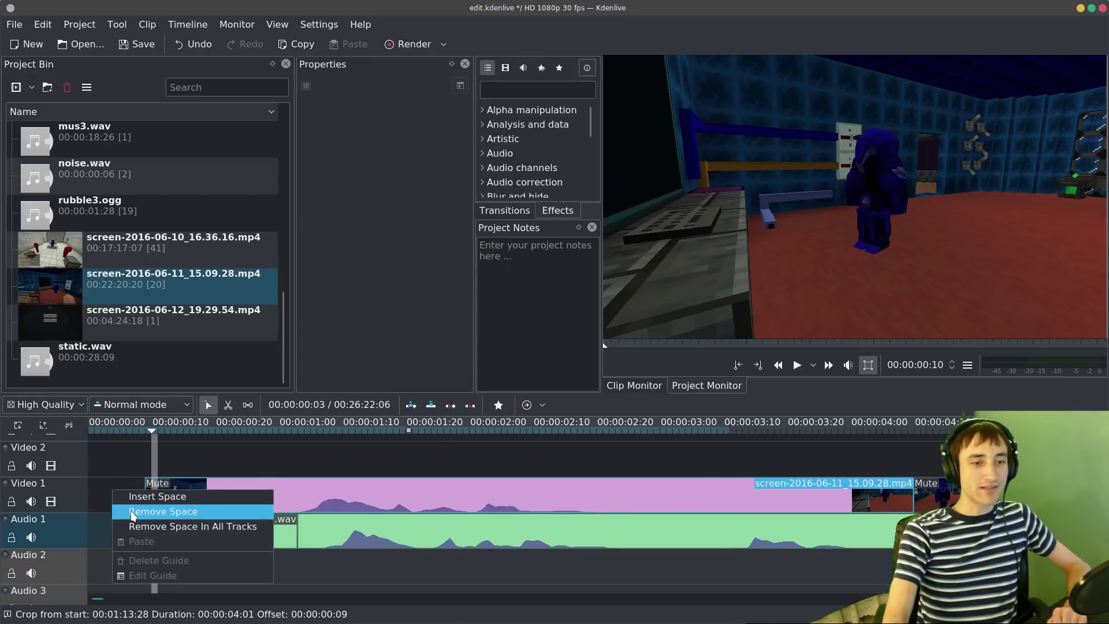
{"action": "left_click", "coordinate": [131, 511]}
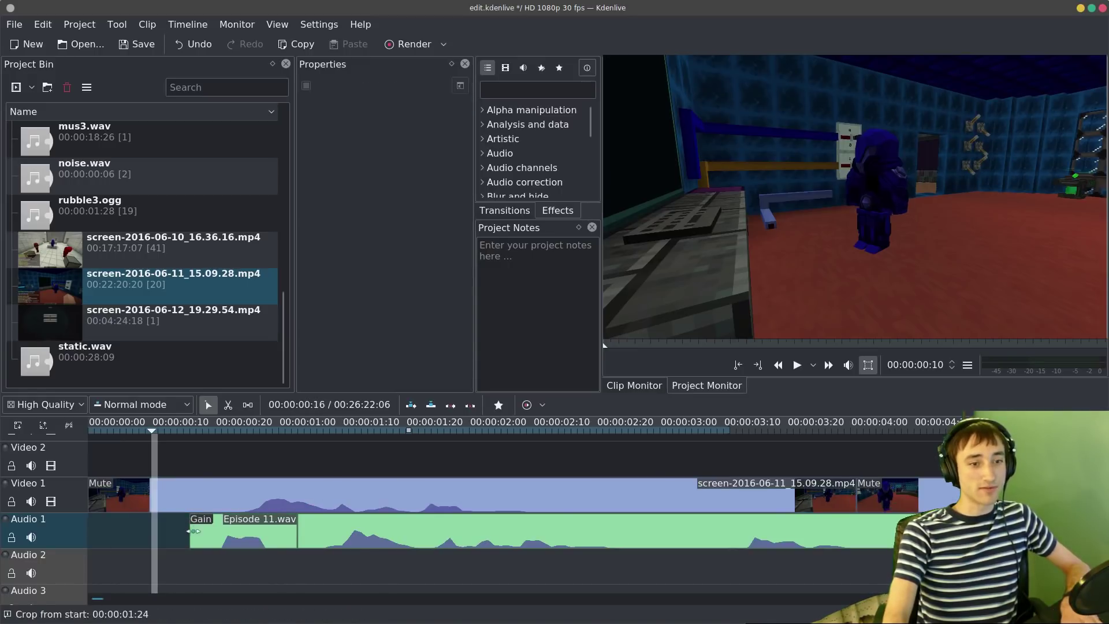
- Undo the gap removal on Video 1
{"action": "scroll", "coordinate": [206, 531], "scroll_direction": "down", "scroll_amount": 5}
{"action": "key", "text": "ctrl+z"}
{"action": "scroll", "coordinate": [145, 513], "scroll_direction": "up", "scroll_amount": 5}
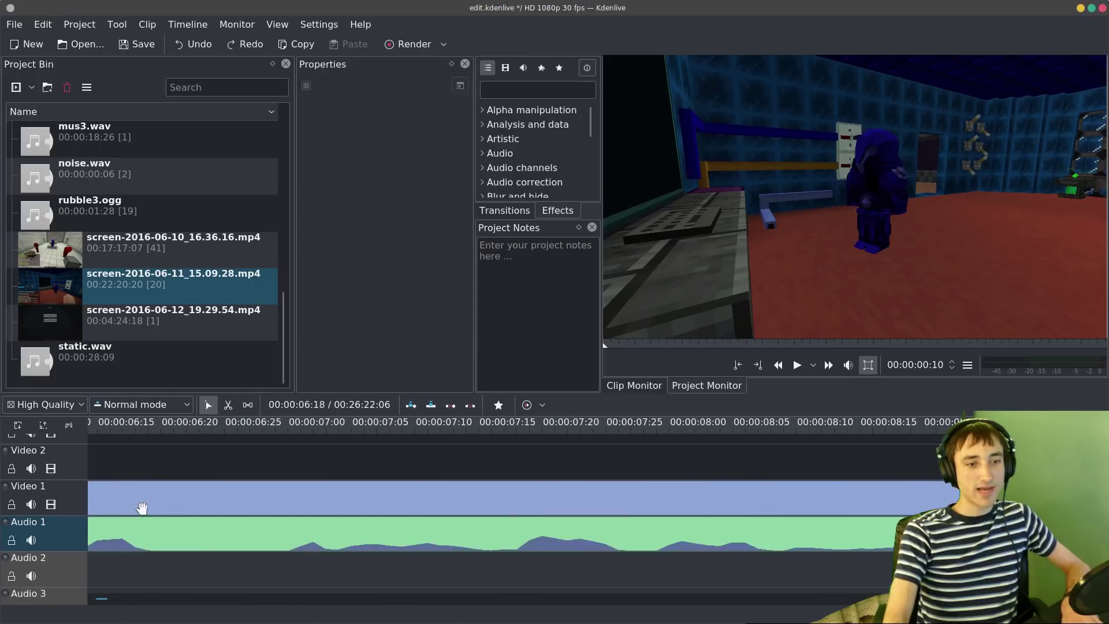
{"action": "scroll", "coordinate": [253, 522], "scroll_direction": "down", "scroll_amount": 2}
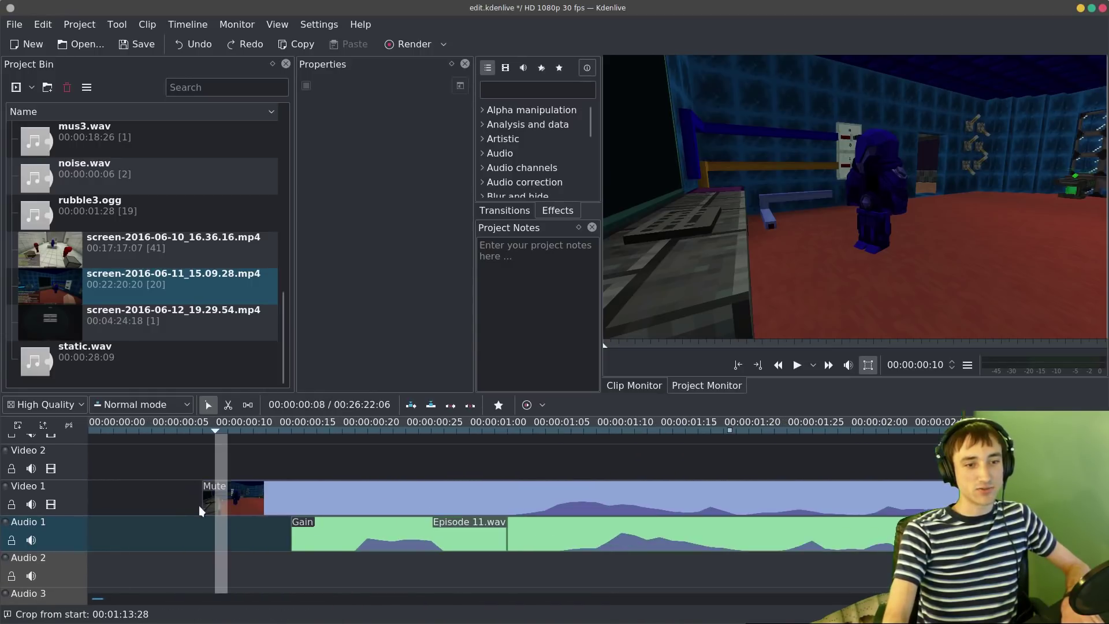
- In the edit.kdenlive window, try removing the empty space before the first Video 1 clip, undoing each removal
{"action": "scroll", "coordinate": [144, 505], "scroll_direction": "down", "scroll_amount": 4}
{"action": "scroll", "coordinate": [104, 516], "scroll_direction": "up", "scroll_amount": 4}
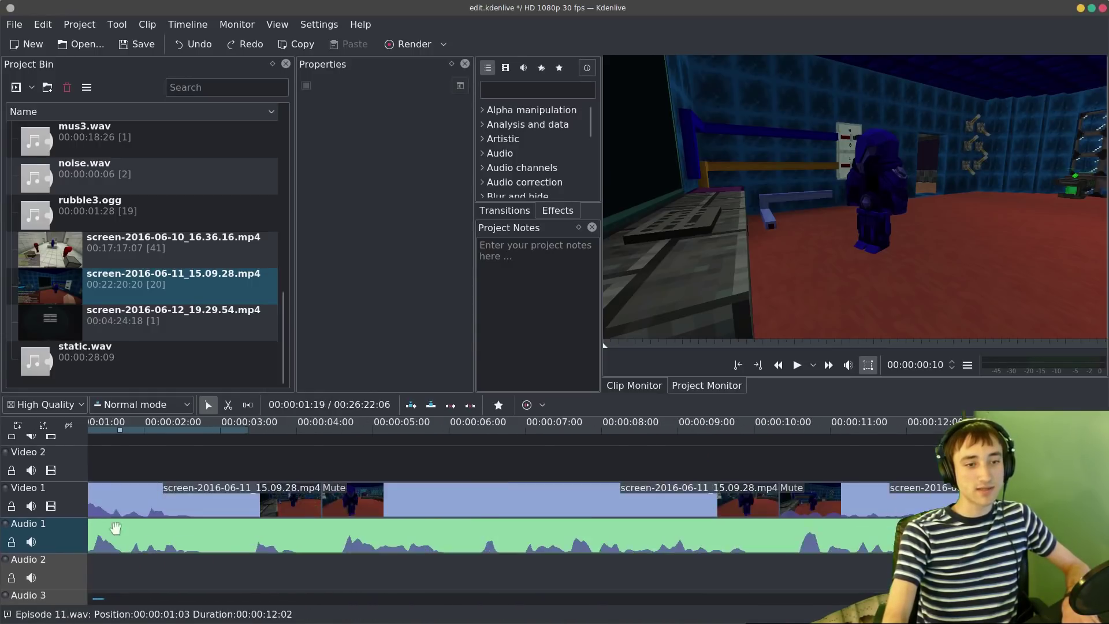
{"action": "right_click", "coordinate": [102, 504]}
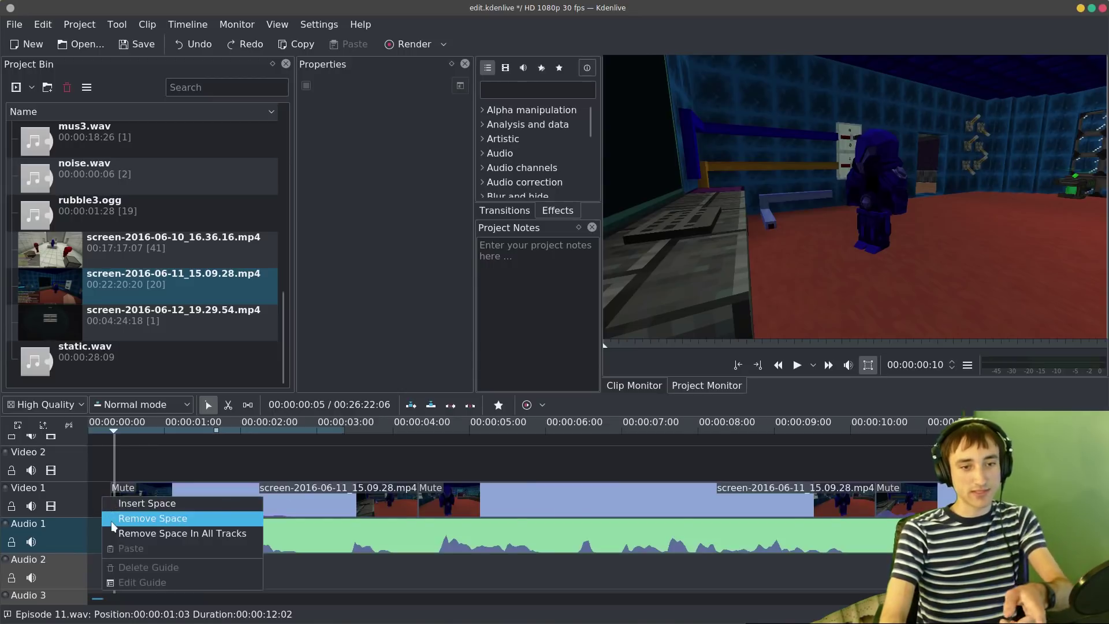
{"action": "left_click", "coordinate": [113, 520]}
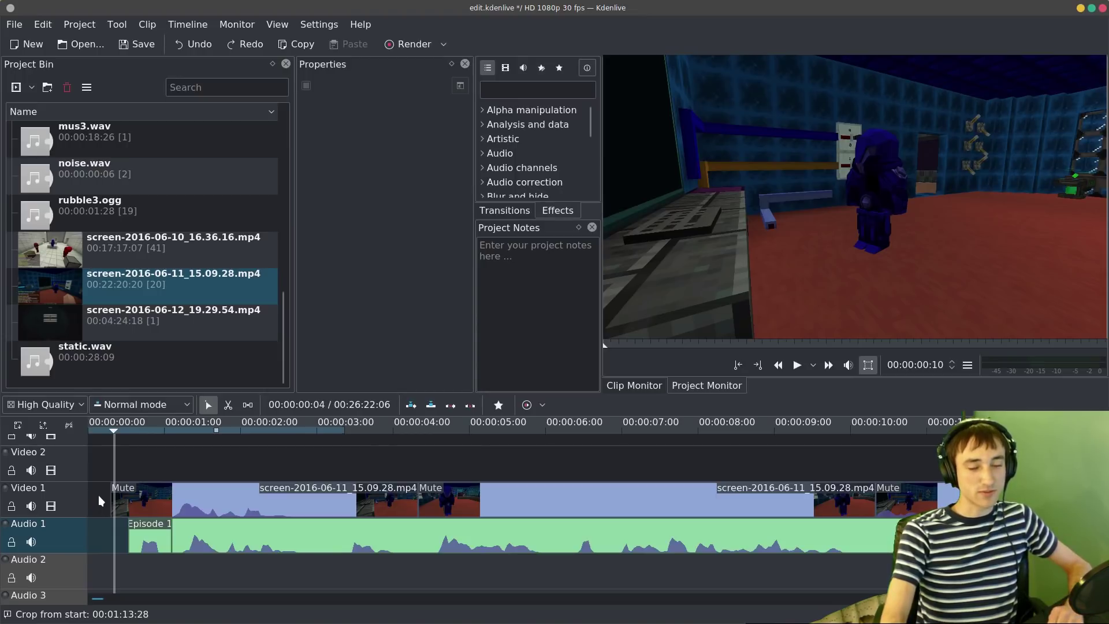
{"action": "right_click", "coordinate": [98, 494]}
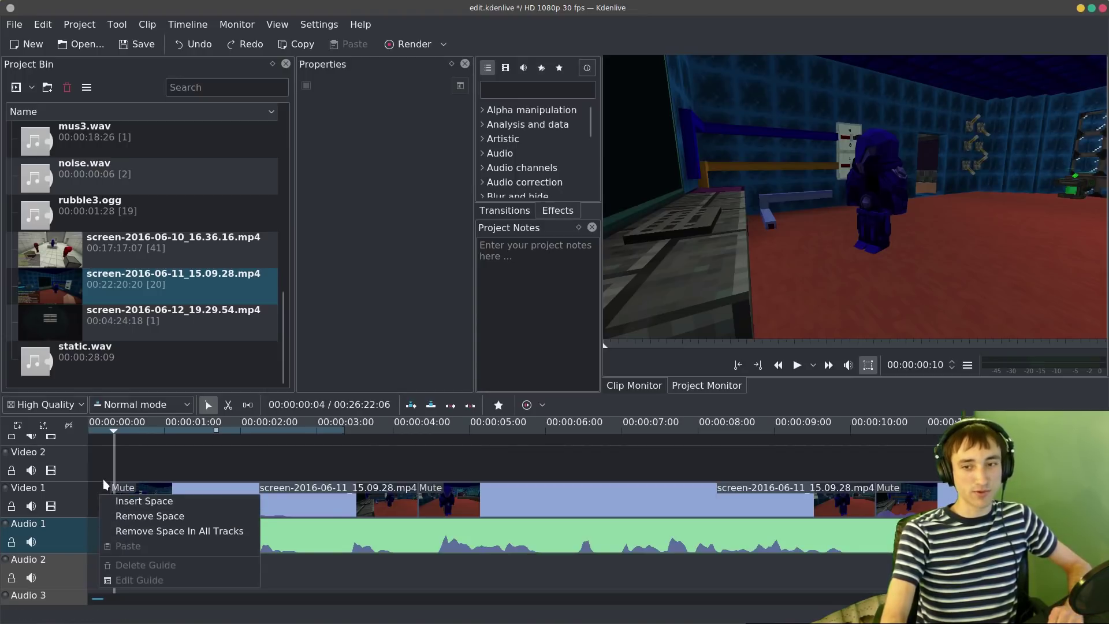
{"action": "left_click", "coordinate": [102, 479]}
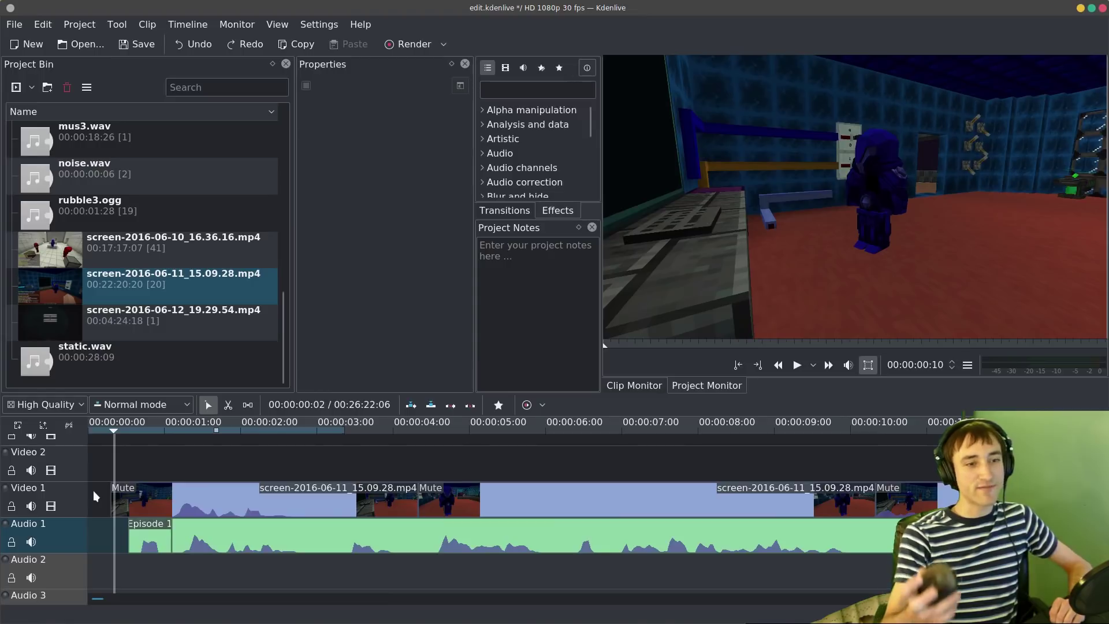
{"action": "right_click", "coordinate": [96, 496]}
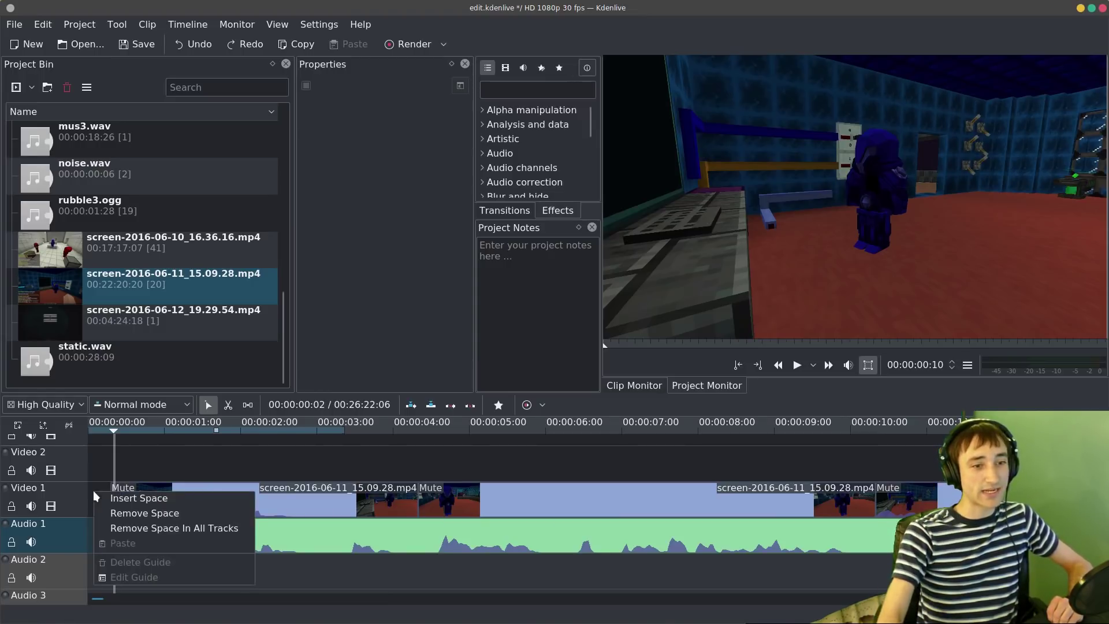
{"action": "left_click", "coordinate": [113, 514]}
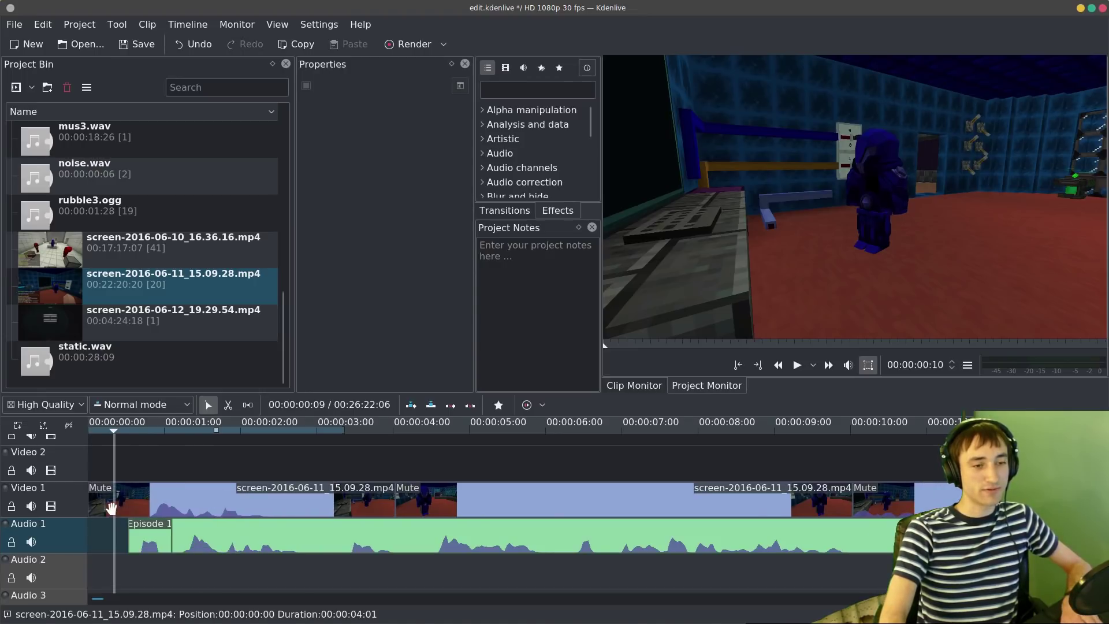
{"action": "right_click", "coordinate": [99, 495]}
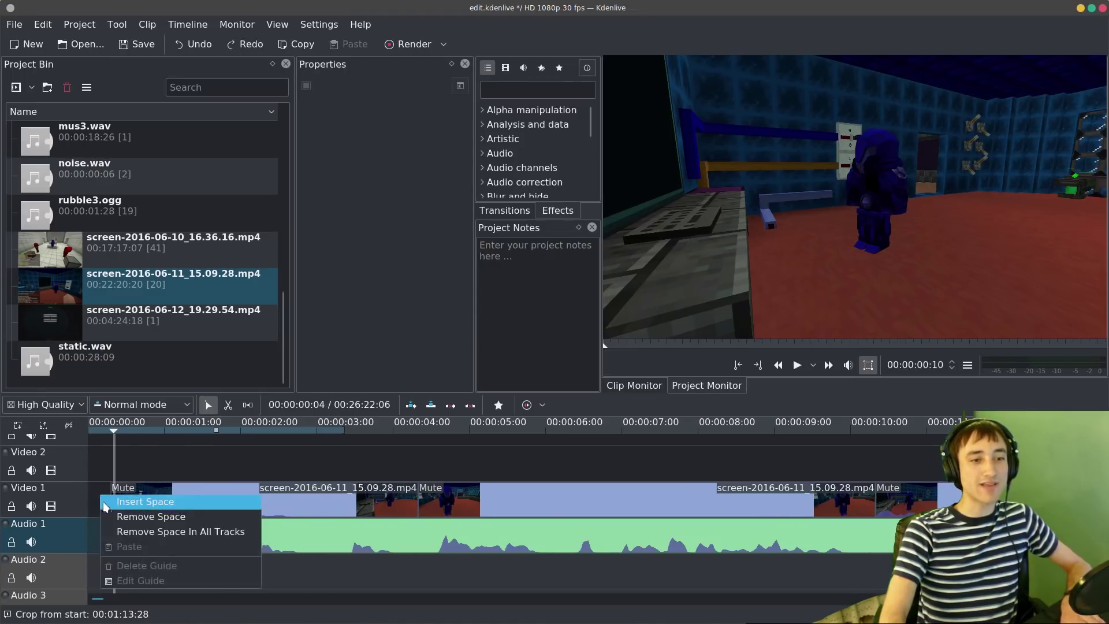
{"action": "left_click", "coordinate": [112, 515]}
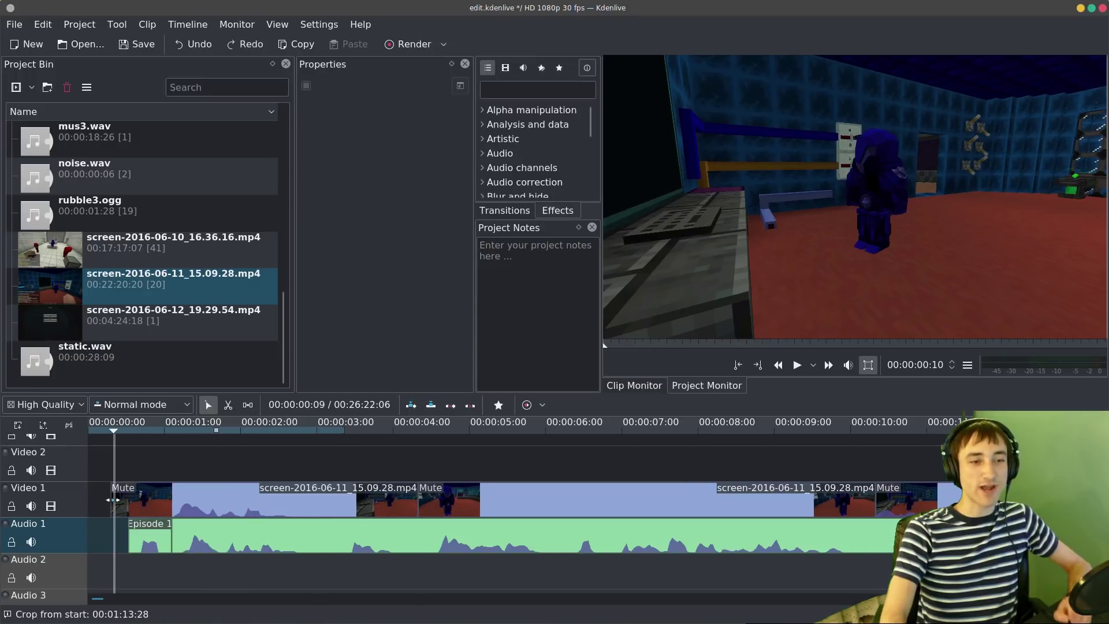
{"action": "key", "text": "ctrl+z"}
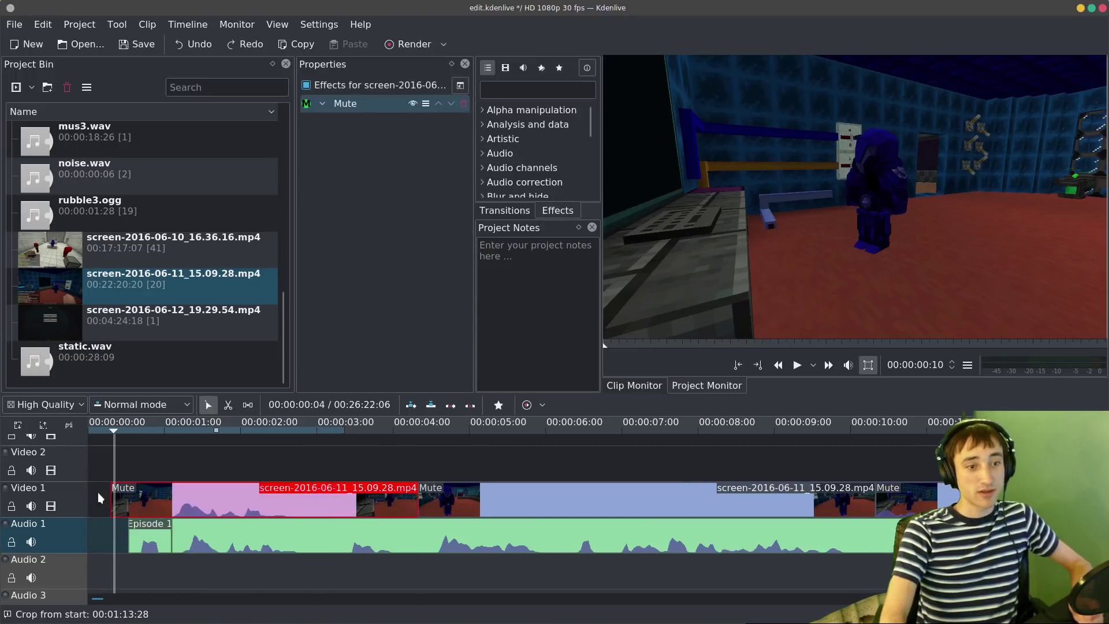
- Close the gap before the first Video 1 clip so it begins at the start of the timeline
{"action": "right_click", "coordinate": [99, 492]}
{"action": "left_click", "coordinate": [108, 512]}
{"action": "left_click", "coordinate": [109, 509]}
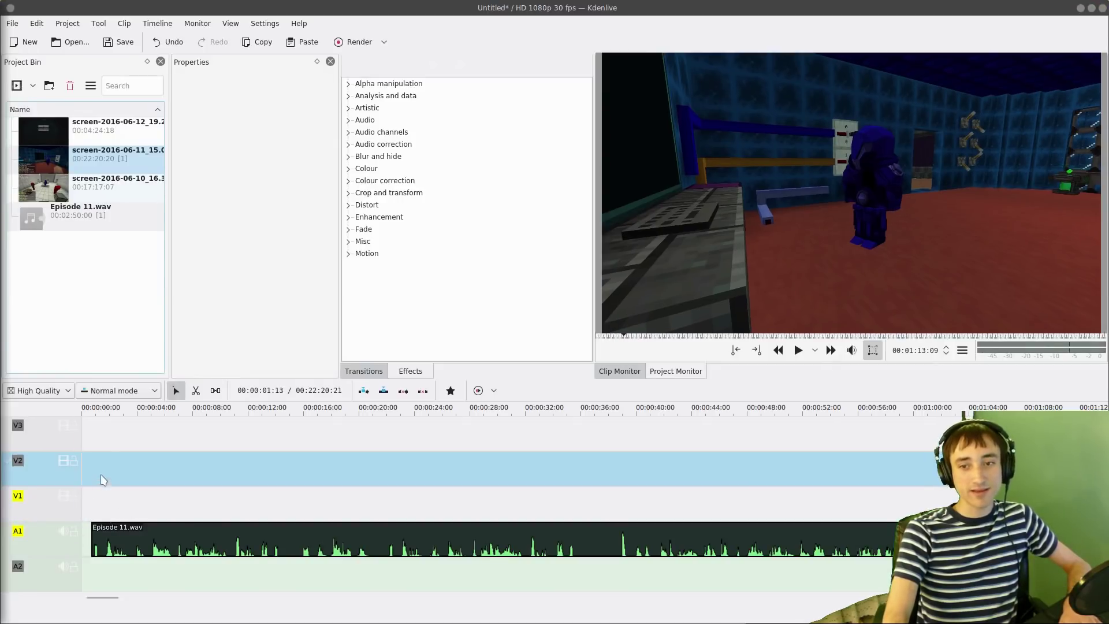
- In the beta project window, remove the empty space before the clip on V2
{"action": "left_click", "coordinate": [103, 461]}
{"action": "right_click", "coordinate": [102, 460]}
{"action": "left_click", "coordinate": [99, 460]}
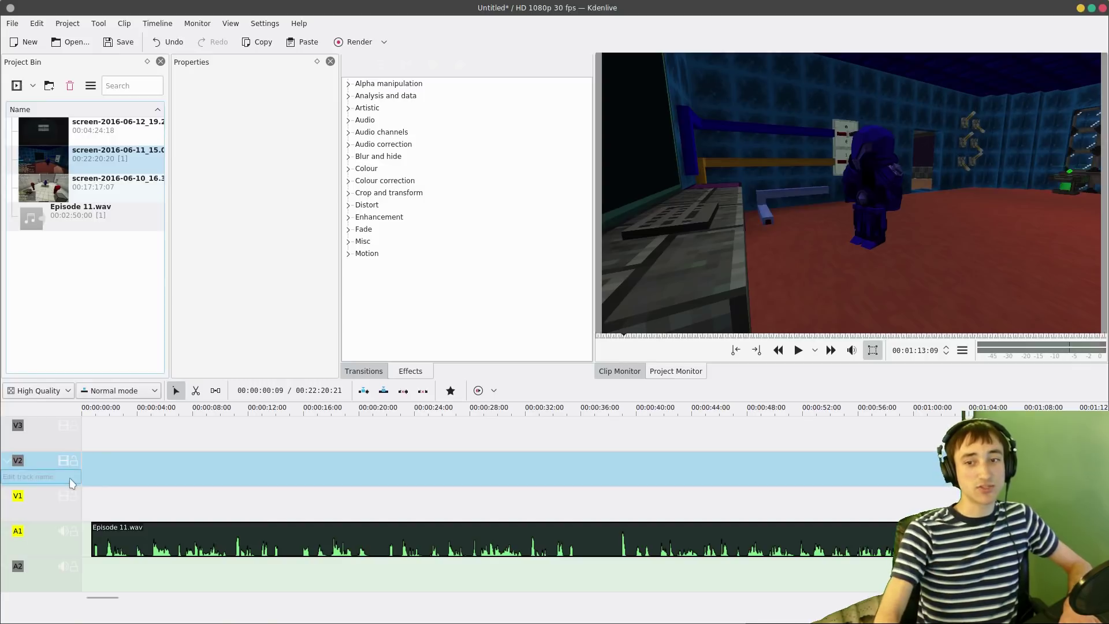
{"action": "right_click", "coordinate": [103, 473]}
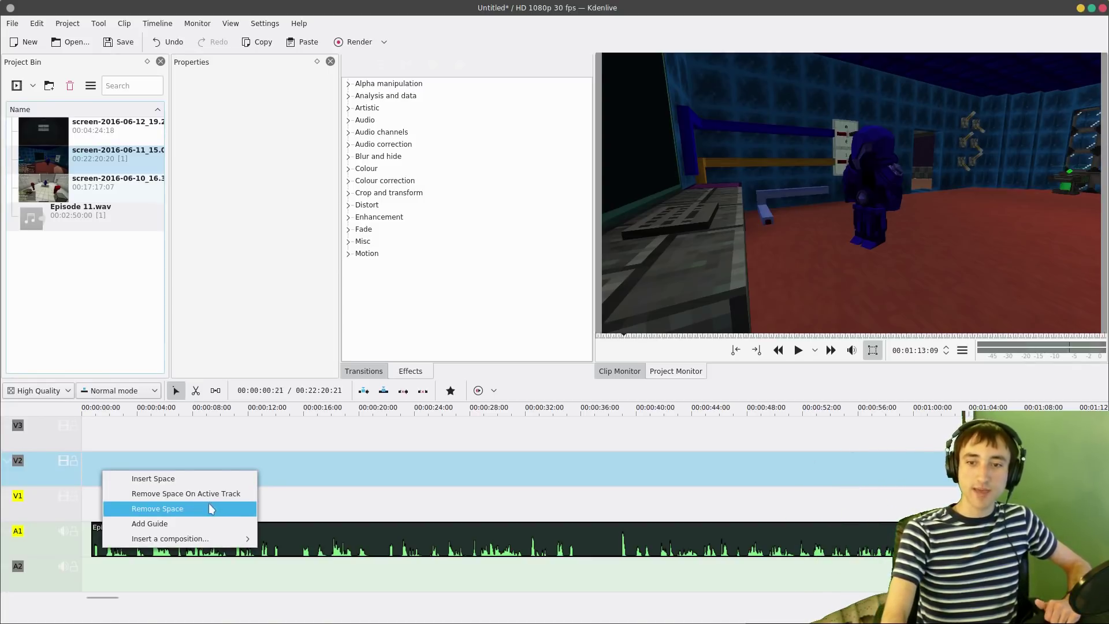
{"action": "left_click", "coordinate": [213, 508]}
{"action": "scroll", "coordinate": [112, 574], "scroll_direction": "up", "scroll_amount": 8}
{"action": "right_click", "coordinate": [97, 492]}
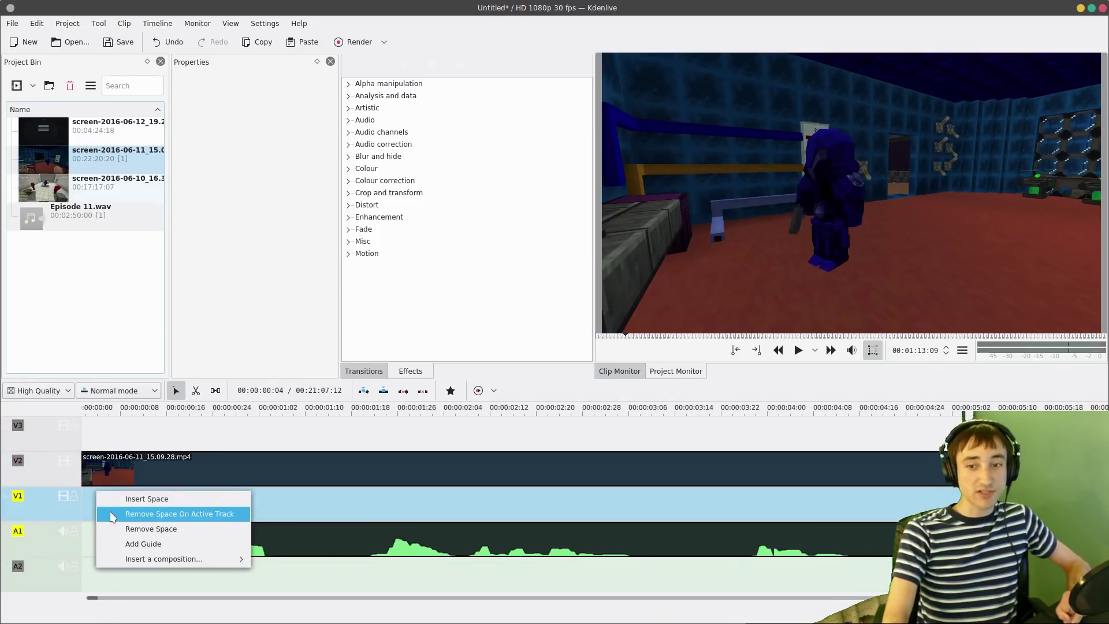
{"action": "left_click", "coordinate": [89, 490]}
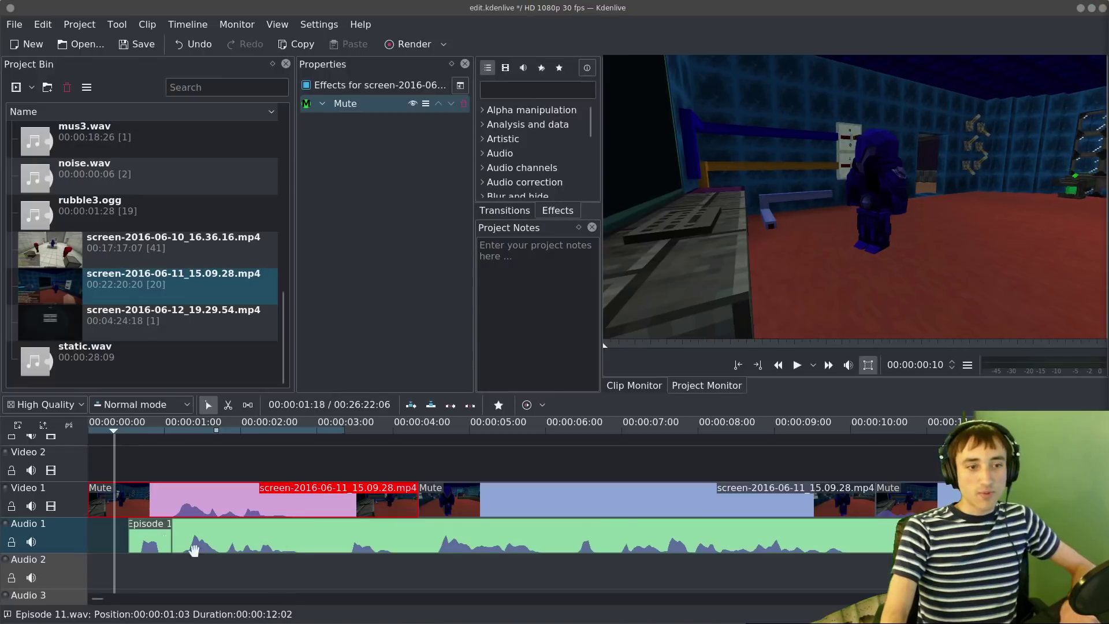
- Look up the first Audio 1 clip's position in the edit.kdenlive window, and enter it as Episode 11.wav's position on A1 in the beta project
{"action": "left_click", "coordinate": [140, 540]}
{"action": "double_click", "coordinate": [140, 540]}
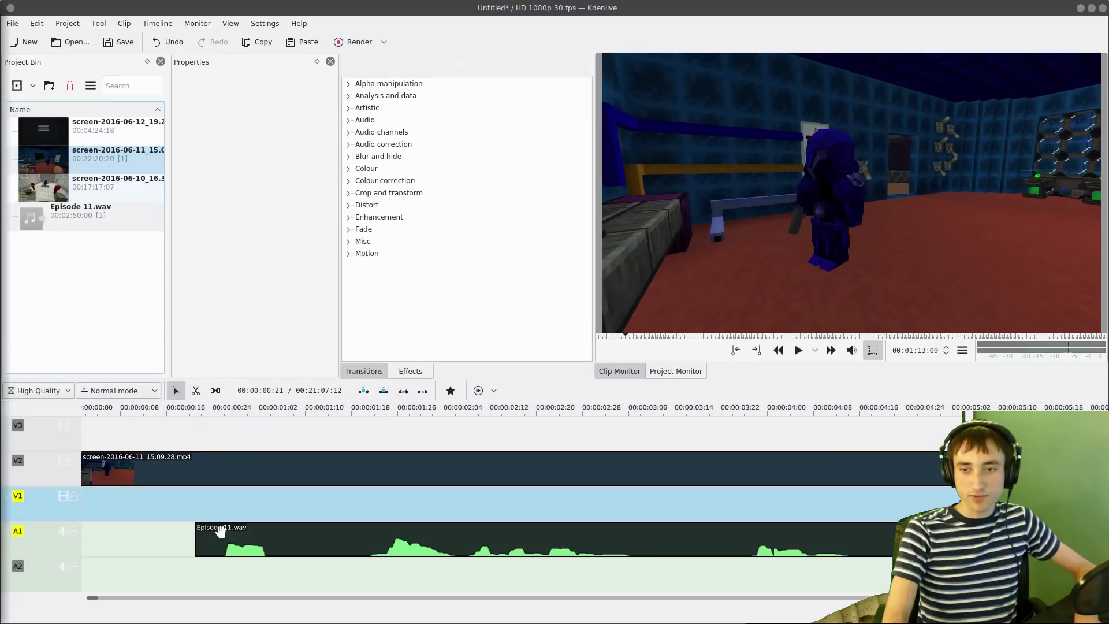
{"action": "double_click", "coordinate": [265, 524]}
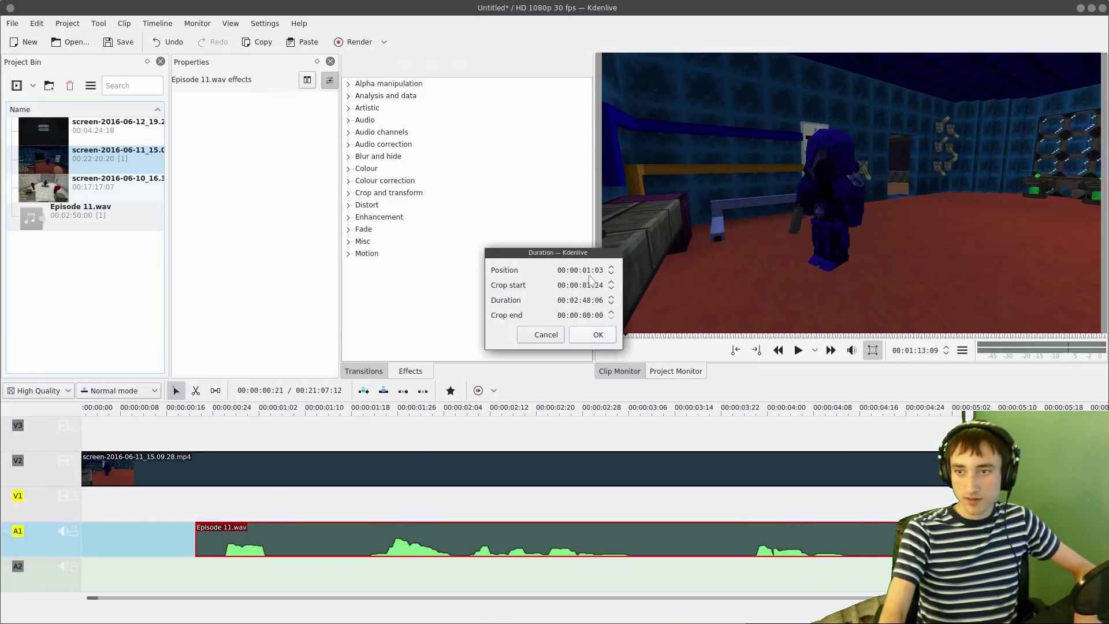
{"action": "type", "text": "0:"}
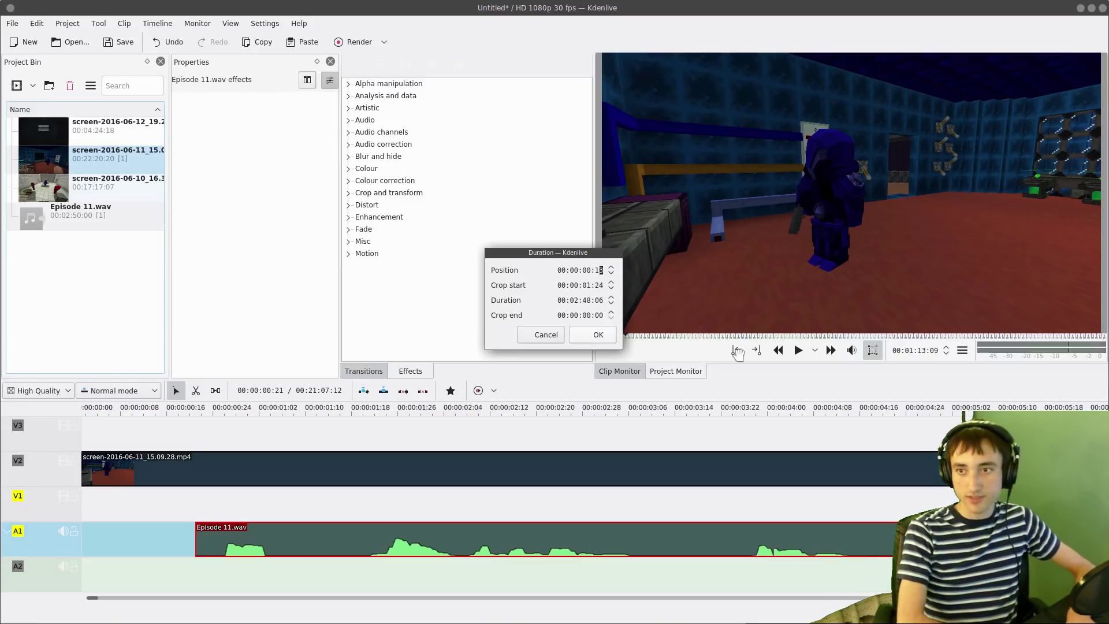
- Reposition the Episode 11.wav clip on track A1 to start about one second in, and play the opening back
{"action": "type", "text": "16"}
{"action": "key", "text": "Return"}
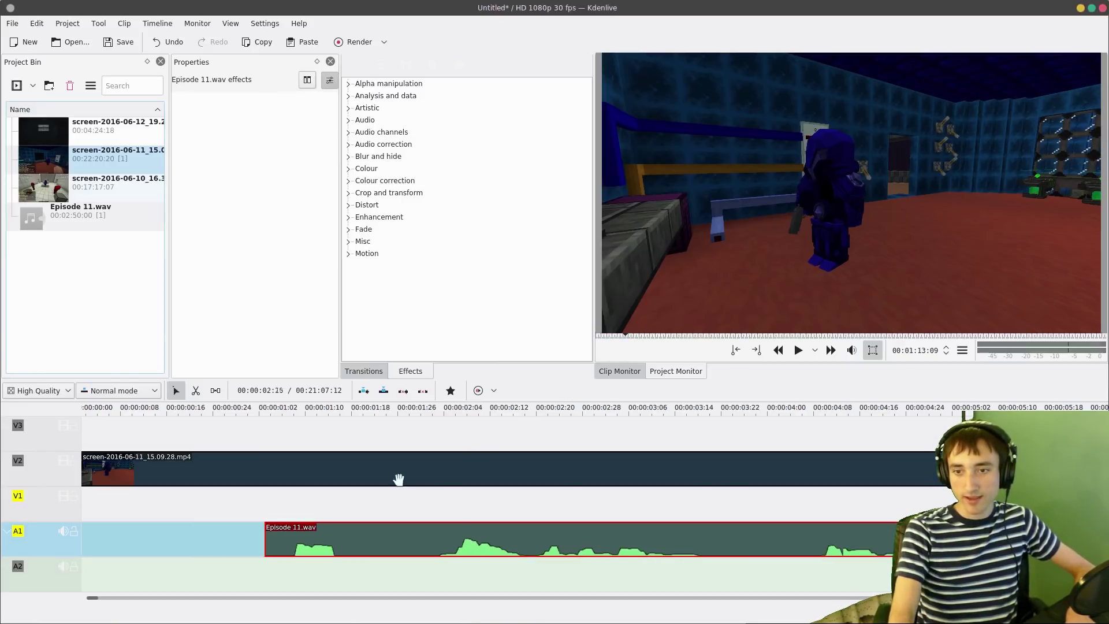
{"action": "left_click", "coordinate": [251, 510]}
{"action": "key", "text": "space"}
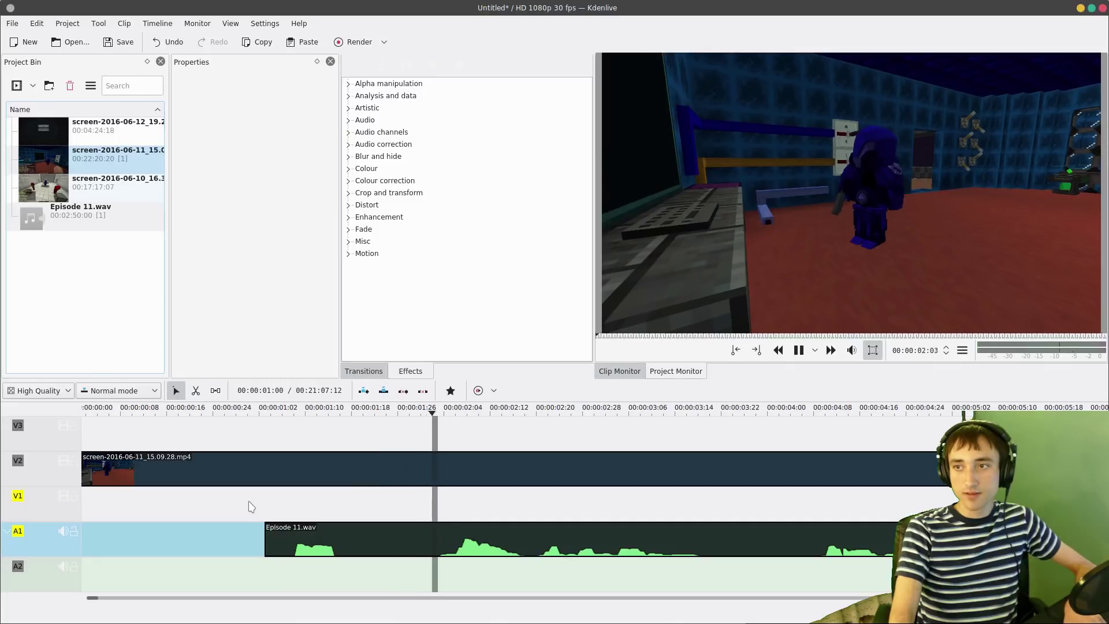
{"action": "scroll", "coordinate": [258, 514], "scroll_direction": "down", "scroll_amount": 4}
{"action": "key", "text": "space"}
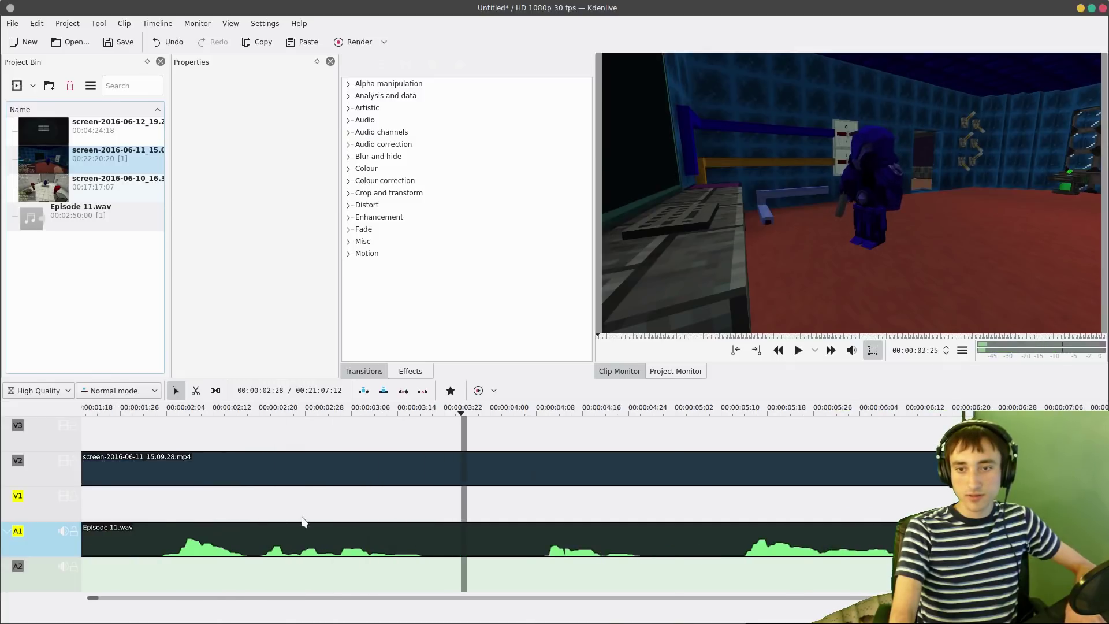
{"action": "scroll", "coordinate": [300, 509], "scroll_direction": "up", "scroll_amount": 3}
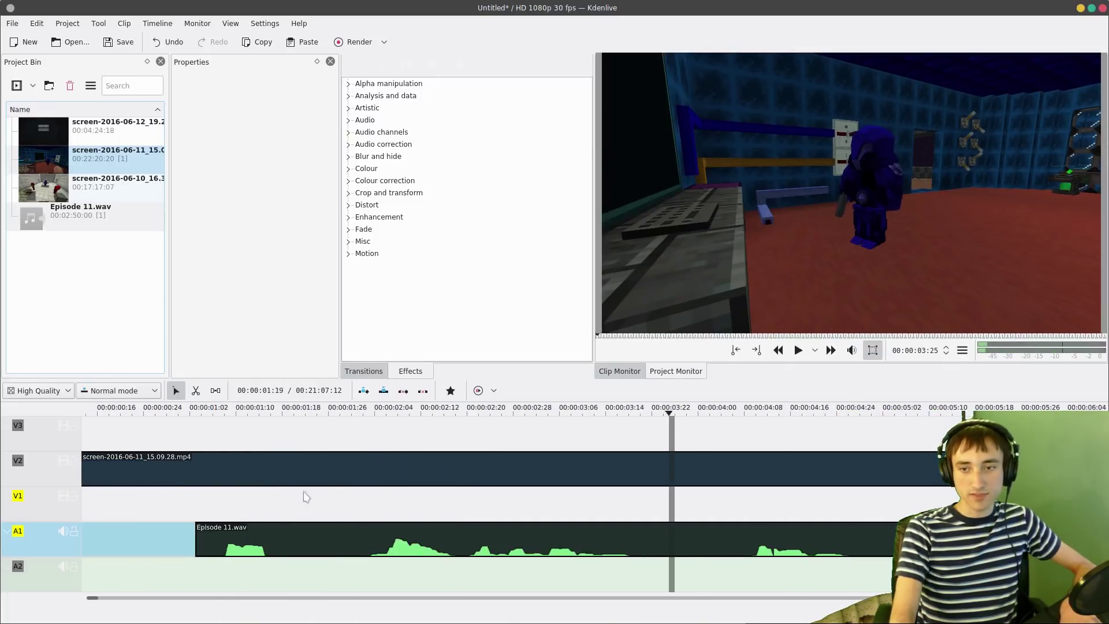
- Split Episode 11.wav in the silence after its first spoken part and close up the pause by joining the second piece to the first
{"action": "left_click", "coordinate": [287, 507]}
{"action": "left_click", "coordinate": [274, 536]}
{"action": "key", "text": "shift+r"}
{"action": "left_click_drag", "start_coordinate": [304, 502], "coordinate": [365, 503]}
{"action": "left_click", "coordinate": [361, 484]}
{"action": "left_click", "coordinate": [354, 500]}
{"action": "left_click_drag", "start_coordinate": [303, 540], "coordinate": [225, 510]}
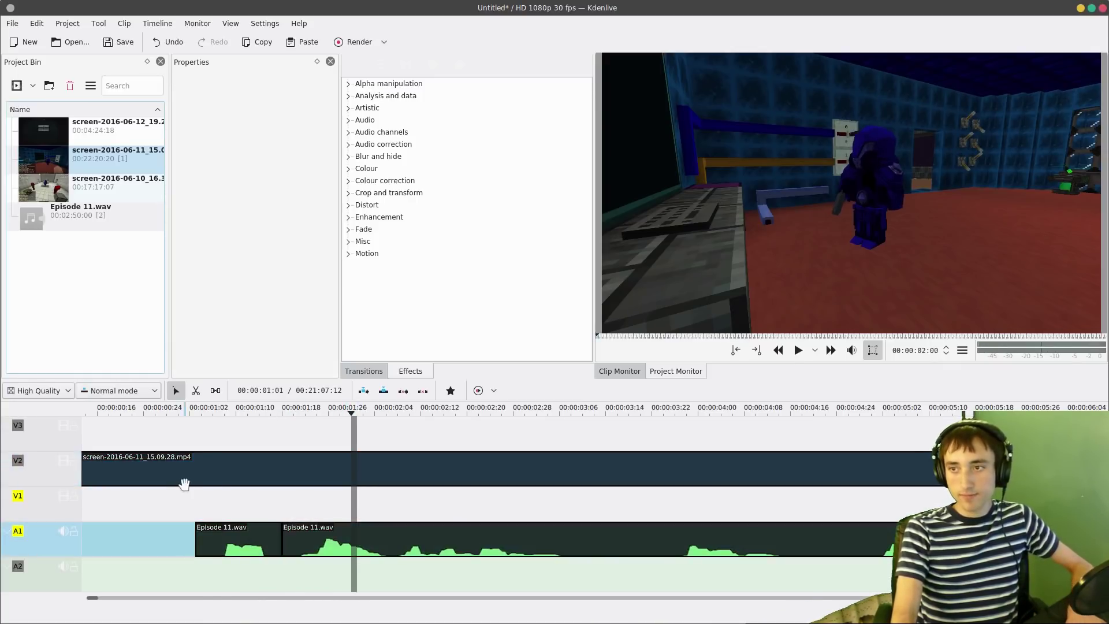
- Play from about one second and split both Episode 11.wav and the V2 video clip at 00:00:03:17
{"action": "left_click", "coordinate": [186, 487]}
{"action": "key", "text": "space"}
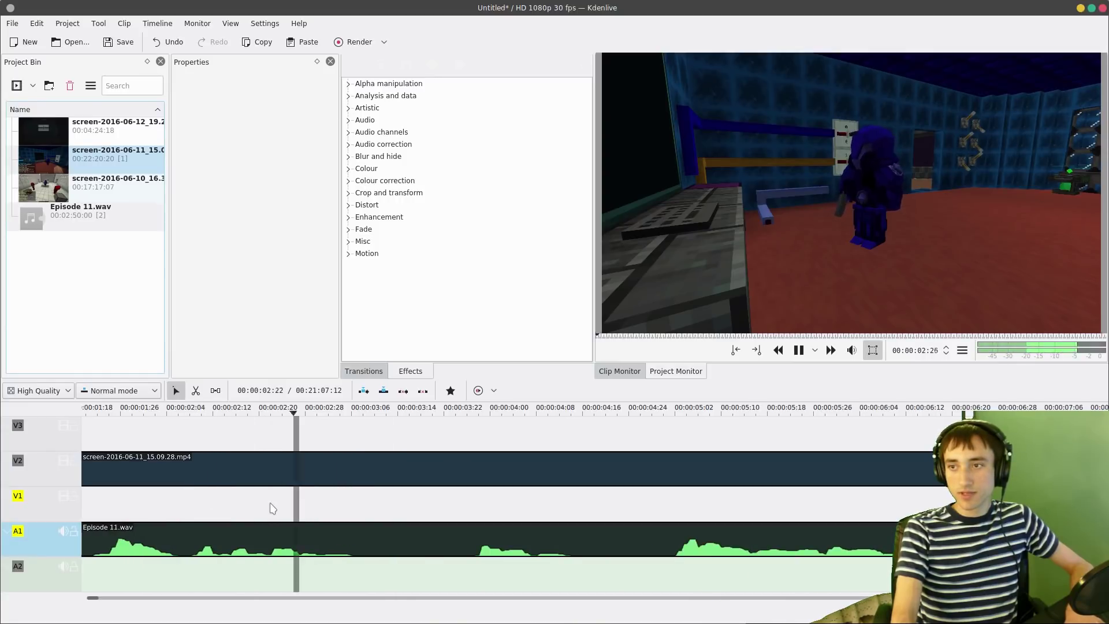
{"action": "key", "text": "space"}
{"action": "left_click", "coordinate": [384, 528]}
{"action": "key", "text": "shift+r"}
{"action": "left_click", "coordinate": [389, 470]}
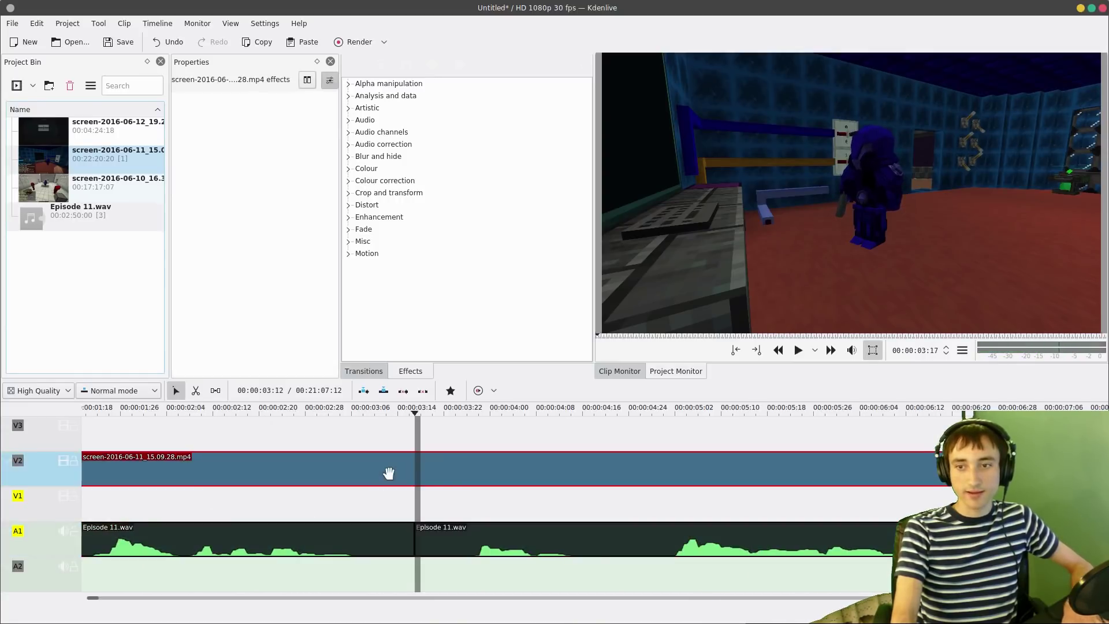
{"action": "key", "text": "shift+r"}
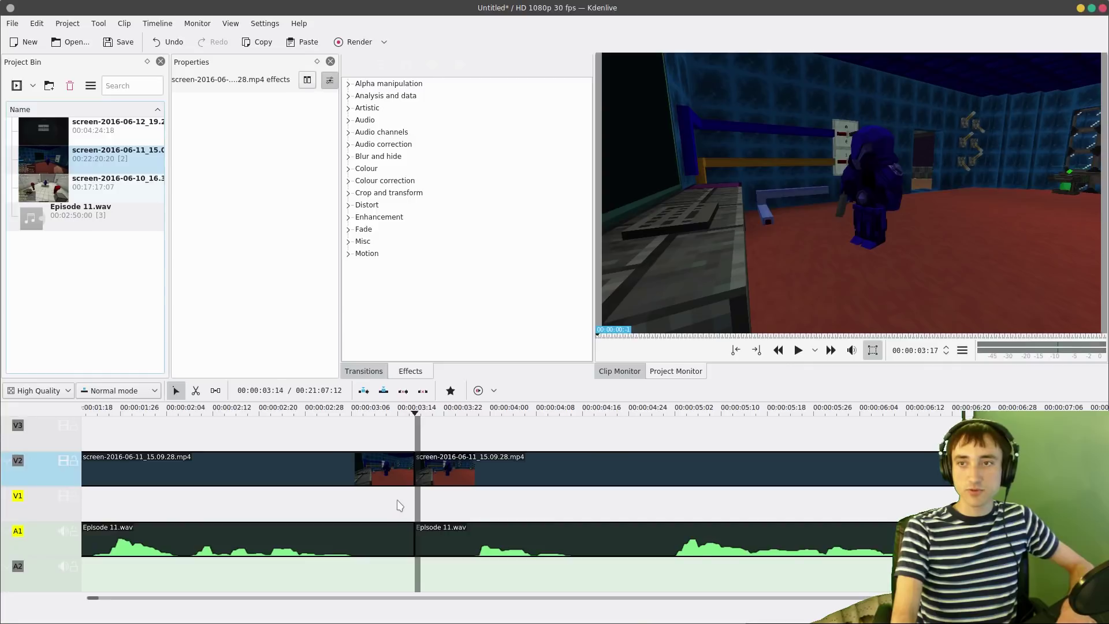
- Save the project as "Test Edit" in the Videos/Kdenlive Testing folder
{"action": "key", "text": "ctrl+s"}
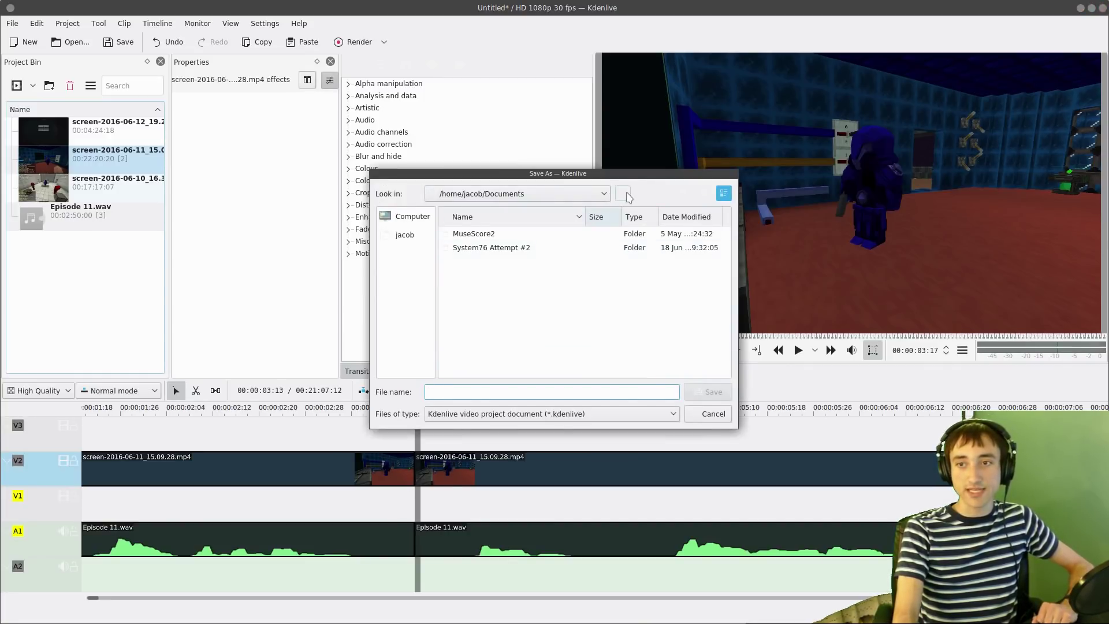
{"action": "left_click", "coordinate": [627, 196]}
{"action": "double_click", "coordinate": [484, 344]}
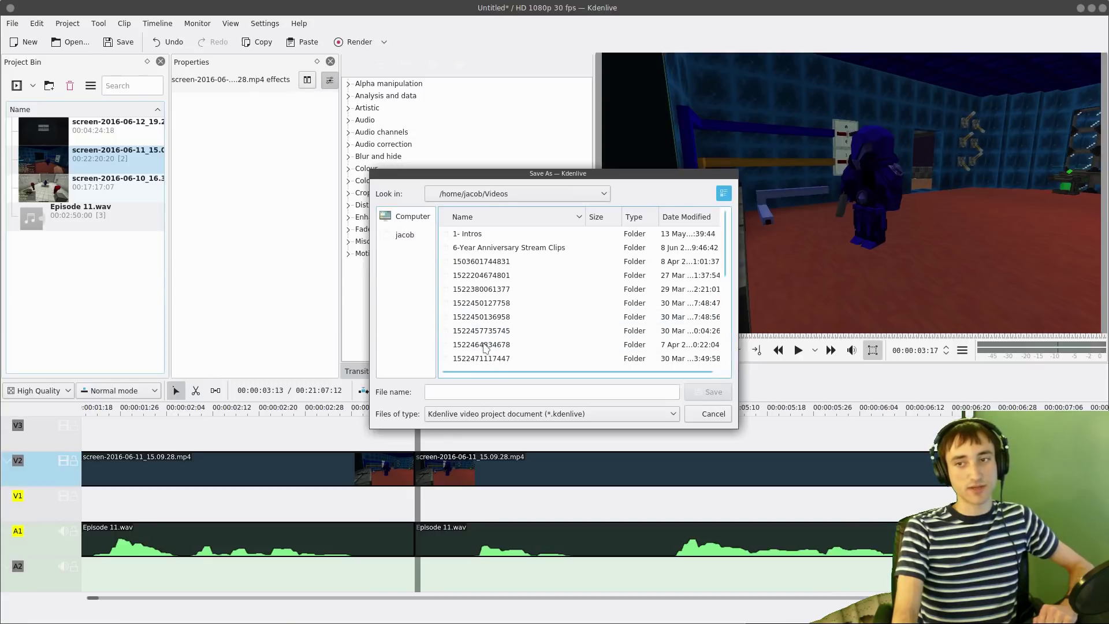
{"action": "type", "text": "Test "}
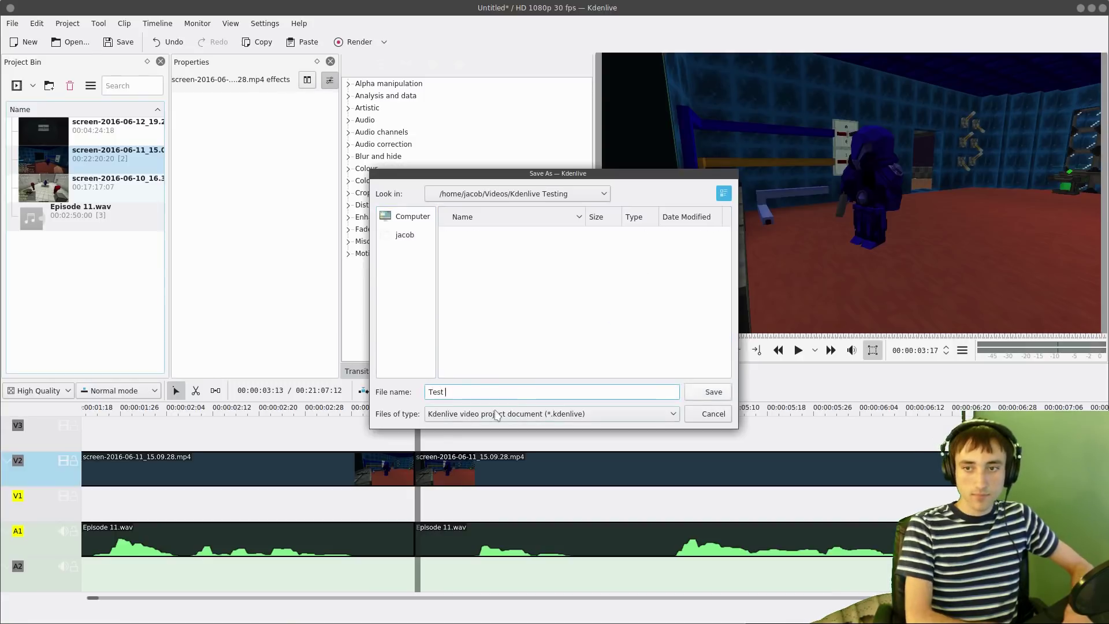
{"action": "type", "text": "Edit"}
{"action": "key", "text": "Return"}
- Switch to the edit.kdenlive project and play its opening seconds to check where the video cuts fall
{"action": "left_click_drag", "start_coordinate": [467, 568], "coordinate": [509, 563]}
{"action": "left_click", "coordinate": [406, 573]}
{"action": "key", "text": "space"}
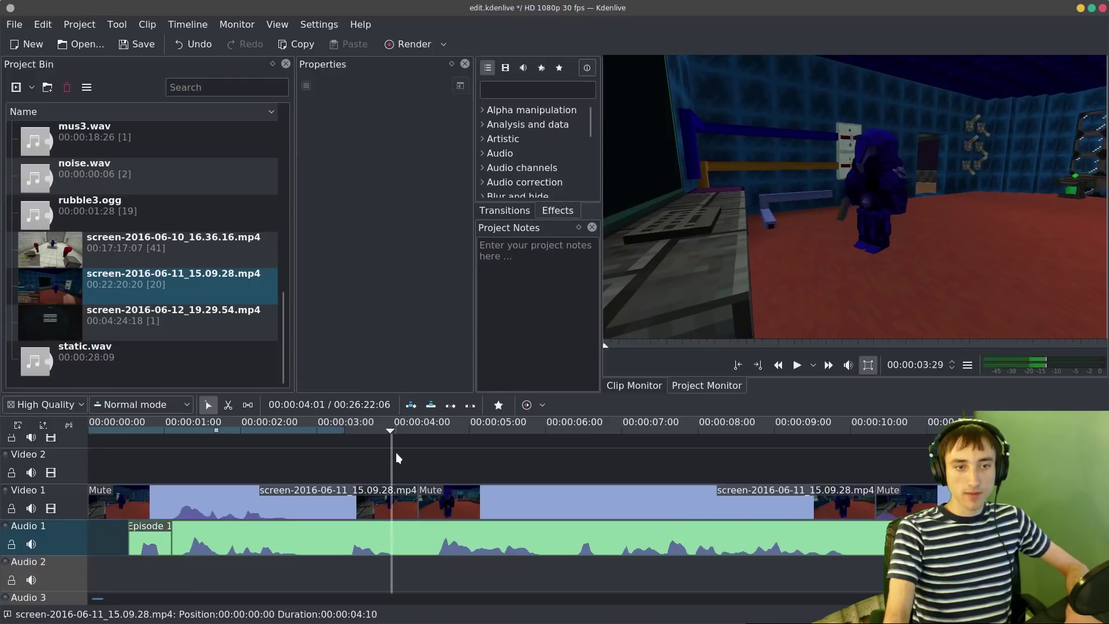
{"action": "left_click", "coordinate": [356, 467]}
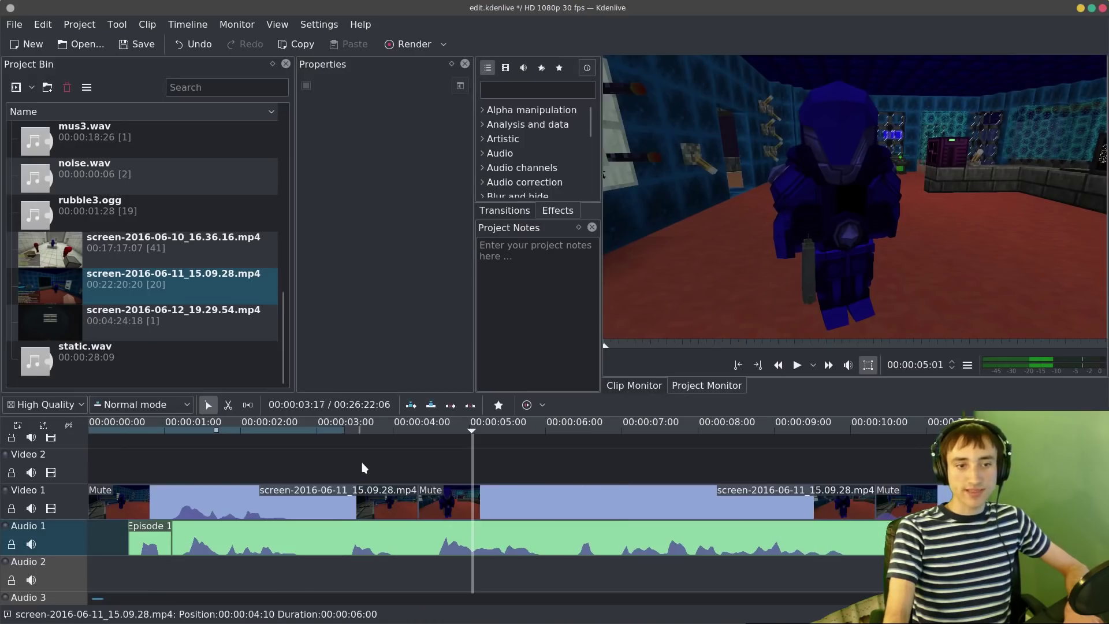
{"action": "left_click", "coordinate": [414, 463]}
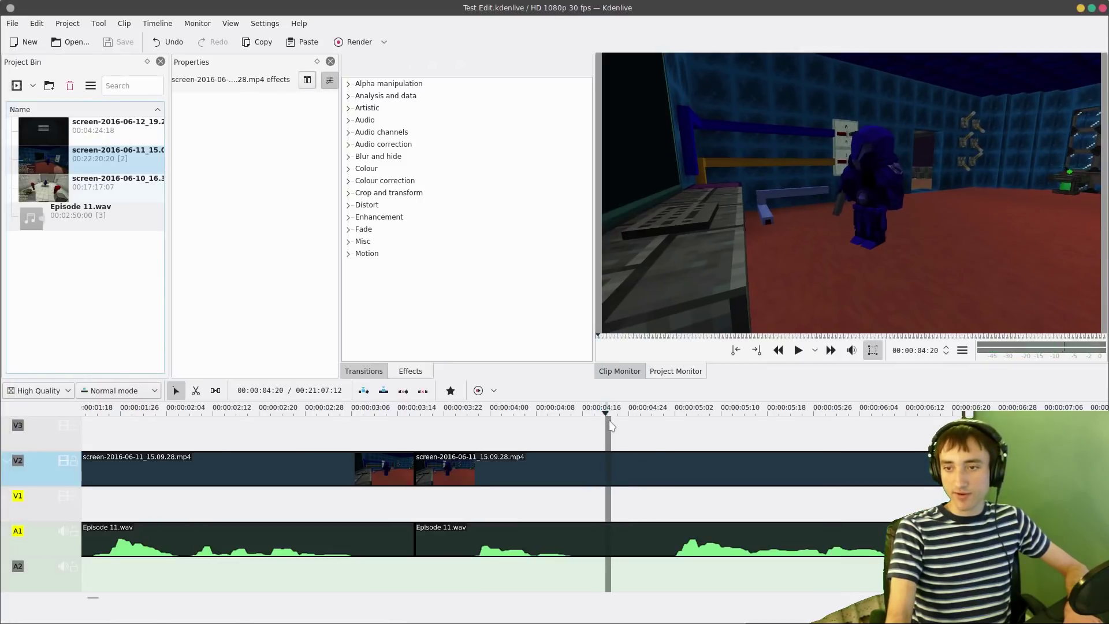
- Split the second video clip on V2 of the Test Edit project at 00:00:04:22
{"action": "left_click", "coordinate": [618, 426]}
{"action": "left_click", "coordinate": [612, 462]}
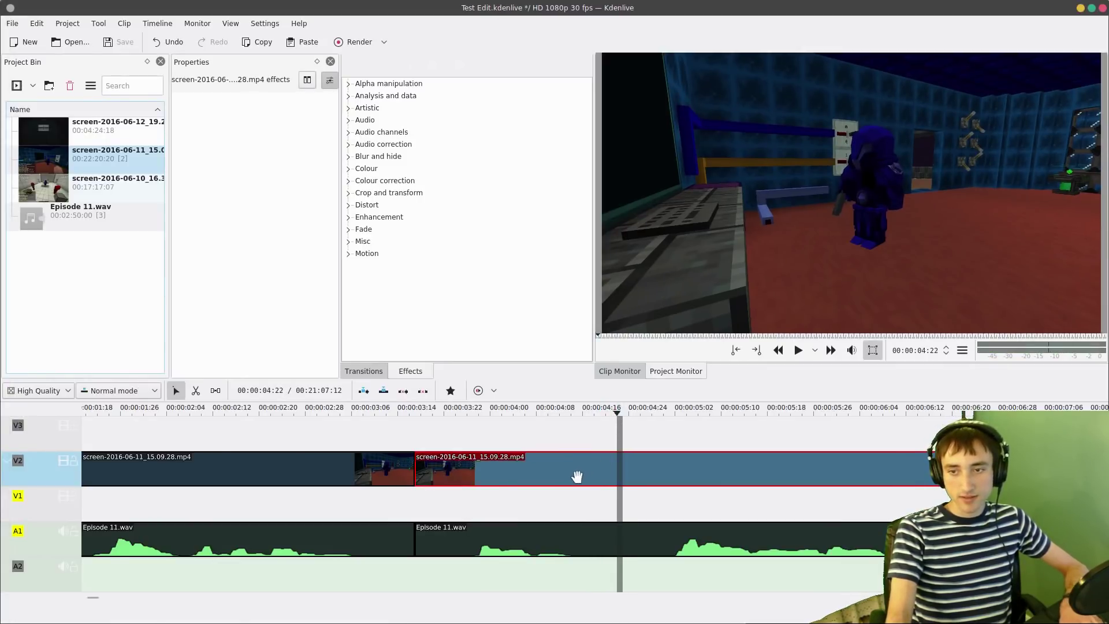
{"action": "key", "text": "shift+r"}
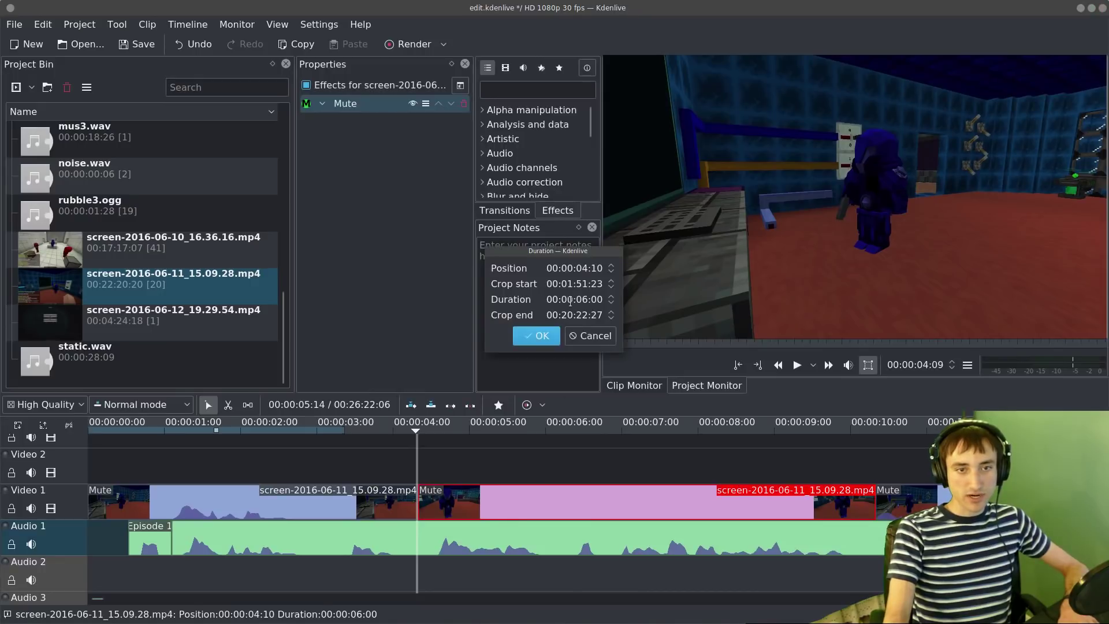
- Copy the second clip's crop start from edit.kdenlive and set the V2 clip at 00:00:04:22 to crop start 00:01:51:23
{"action": "left_click_drag", "start_coordinate": [603, 284], "coordinate": [567, 284]}
{"action": "key", "text": "ctrl+c"}
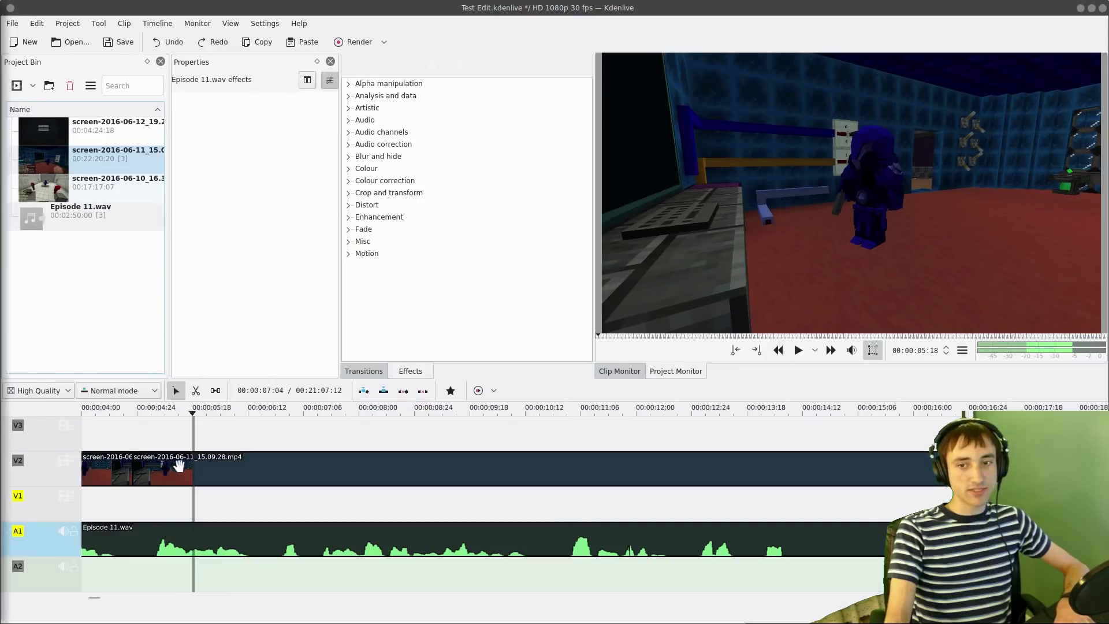
{"action": "double_click", "coordinate": [219, 460]}
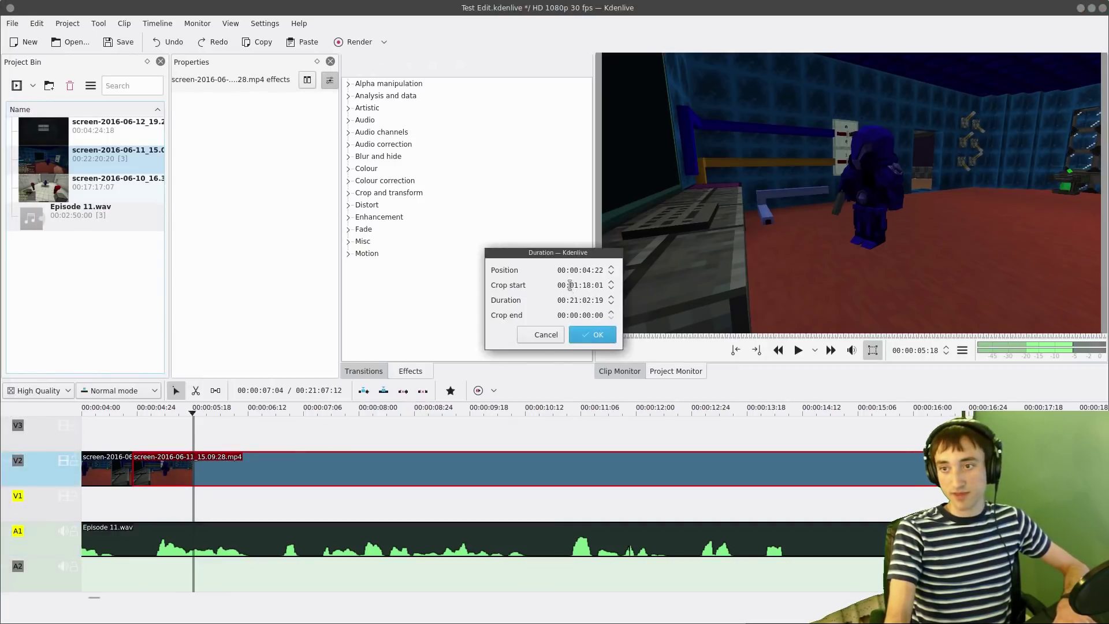
{"action": "left_click", "coordinate": [558, 285]}
{"action": "key", "text": "ctrl+v"}
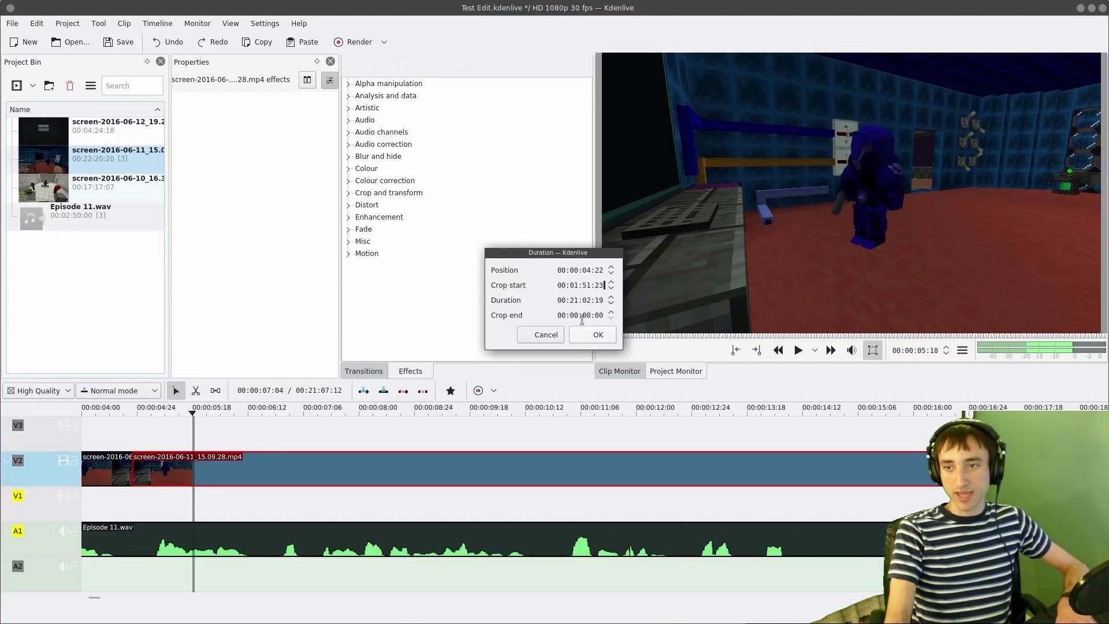
{"action": "left_click", "coordinate": [588, 338]}
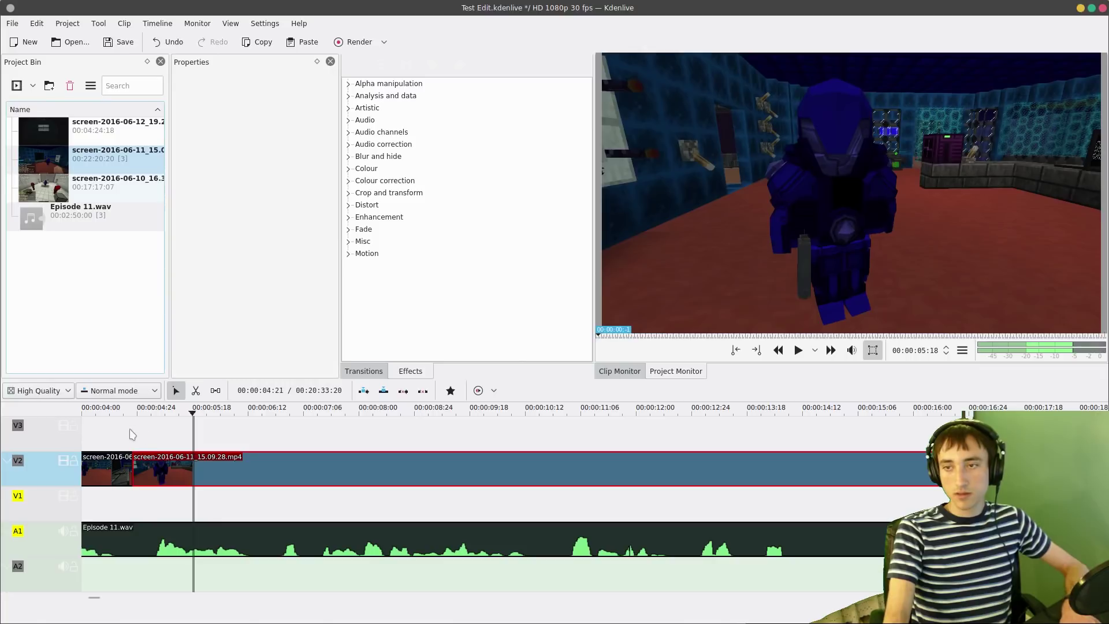
- Play the timeline onward and split both the V2 video clip and Episode 11.wav at 00:00:10:22
{"action": "left_click", "coordinate": [131, 434]}
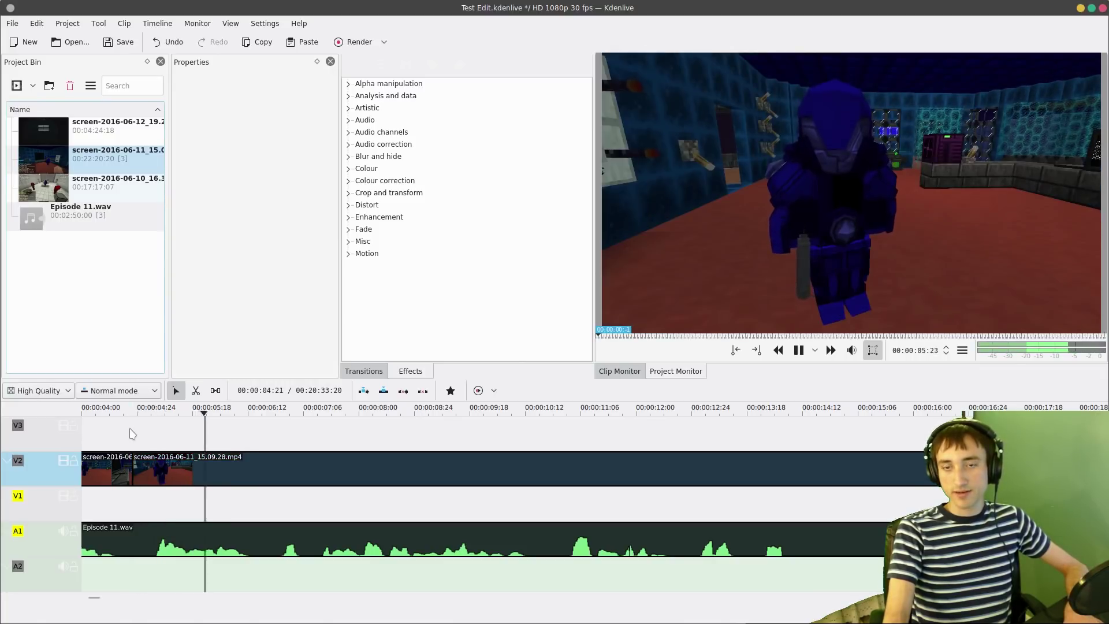
{"action": "key", "text": "space"}
{"action": "key", "text": "space"}
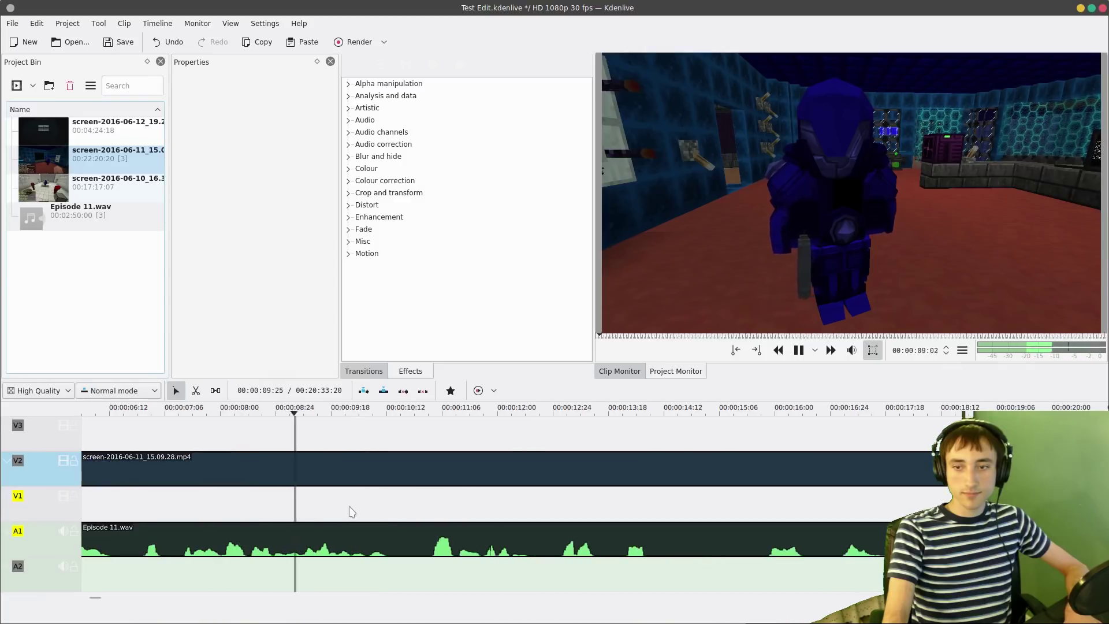
{"action": "key", "text": "space"}
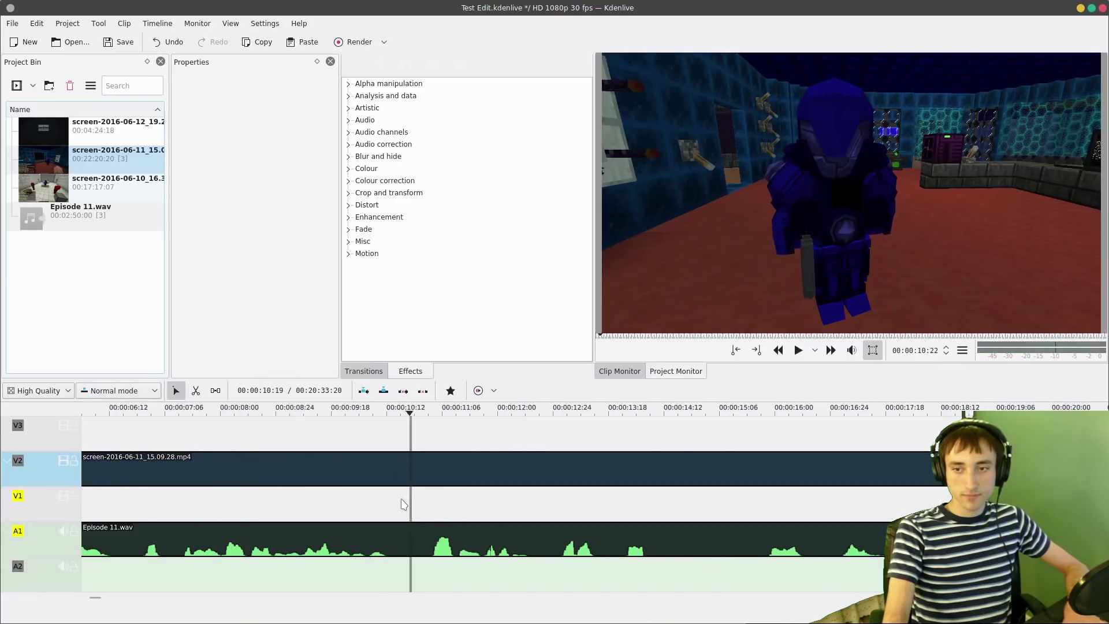
{"action": "key", "text": "shift+r"}
{"action": "left_click", "coordinate": [409, 525]}
{"action": "key", "text": "shift+r"}
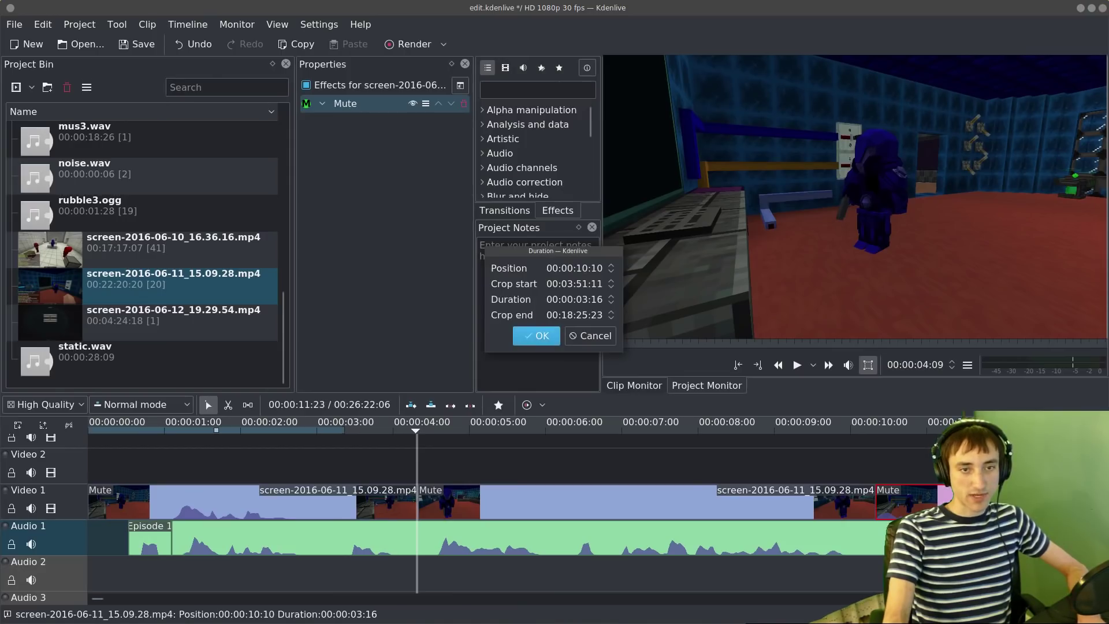
- Set the crop start of the V2 clip at 00:00:10:22 to 00:03:51:11, copied from edit.kdenlive, and play it back
{"action": "left_click_drag", "start_coordinate": [568, 283], "coordinate": [604, 283]}
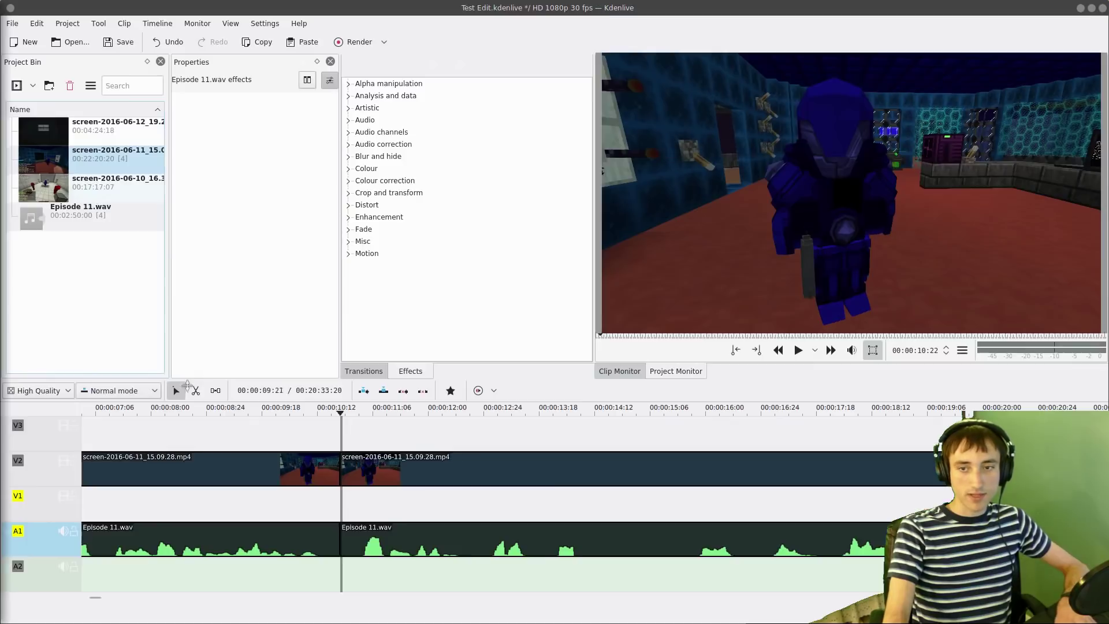
{"action": "double_click", "coordinate": [522, 475]}
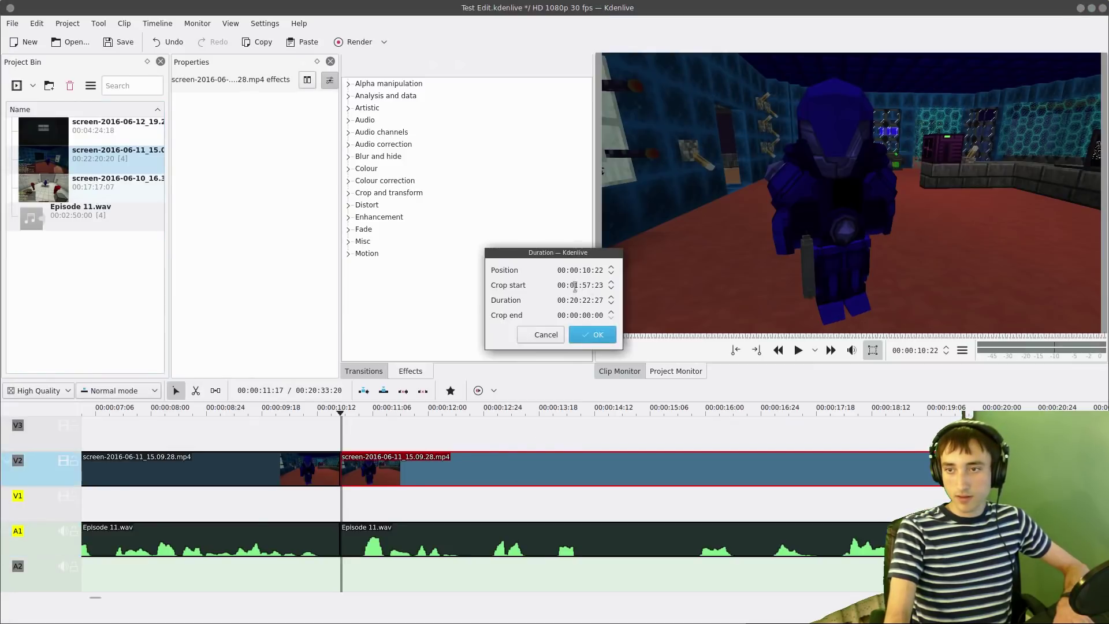
{"action": "left_click", "coordinate": [592, 335]}
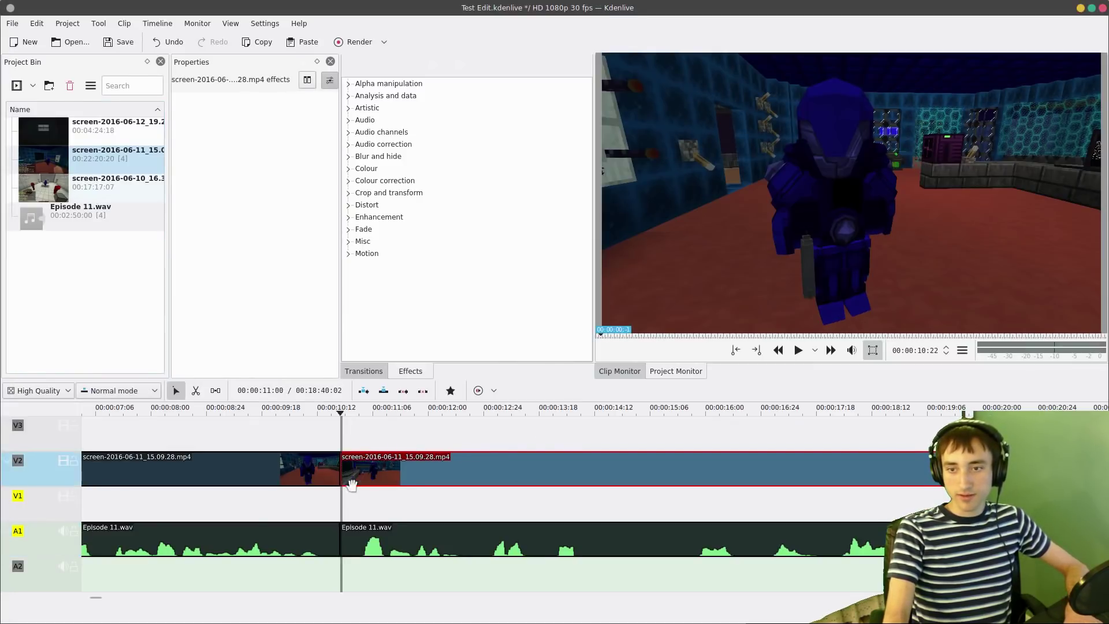
{"action": "key", "text": "space"}
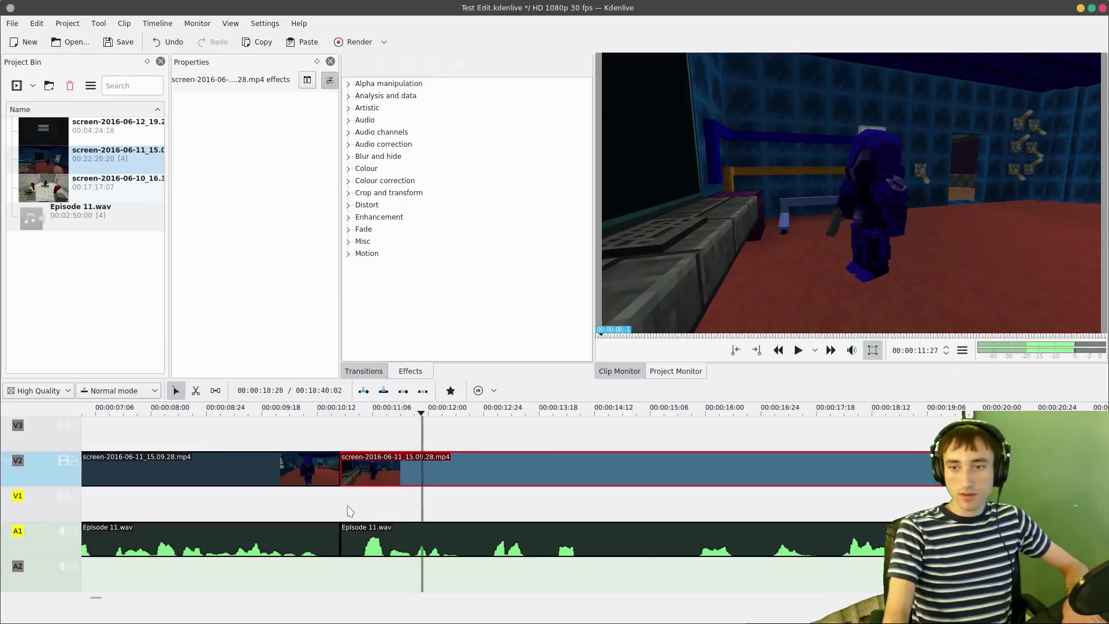
- Try to undo the last timeline edit
{"action": "key", "text": "ctrl+z"}
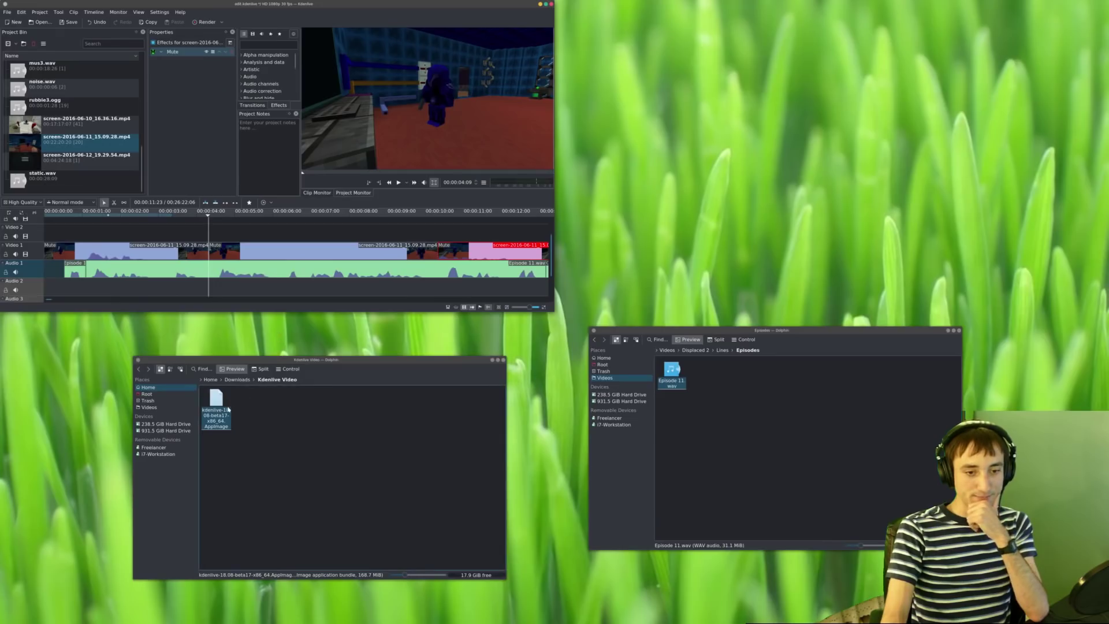
- Relaunch Kdenlive from the 18.08 beta17 AppImage in the Kdenlive Video folder and maximize its window
{"action": "left_click", "coordinate": [228, 409]}
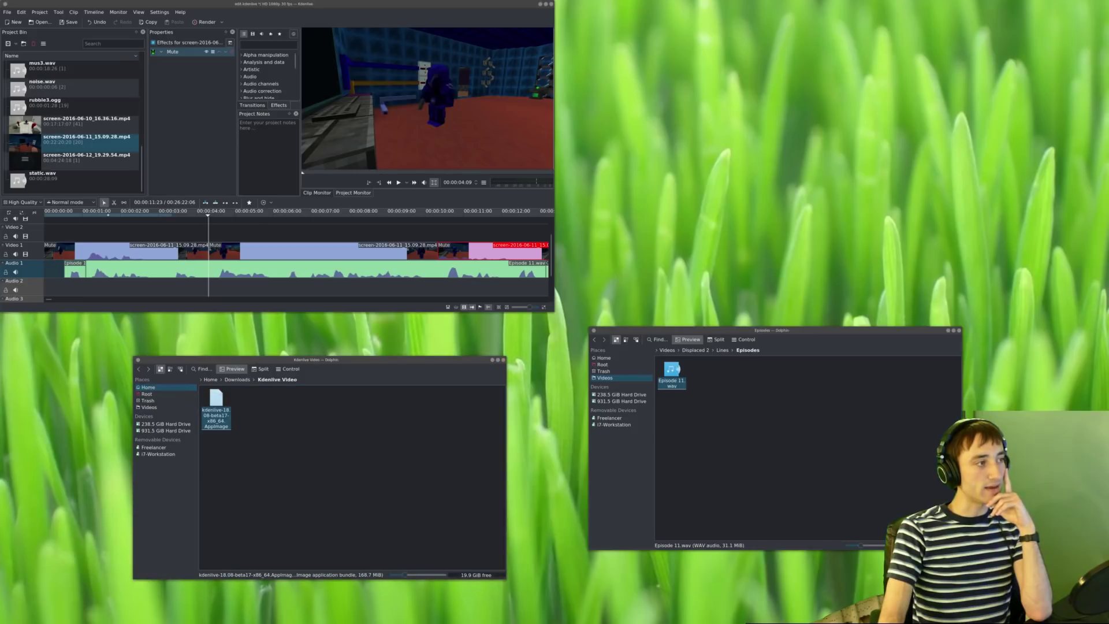
{"action": "left_click_drag", "start_coordinate": [240, 141], "coordinate": [1106, 4]}
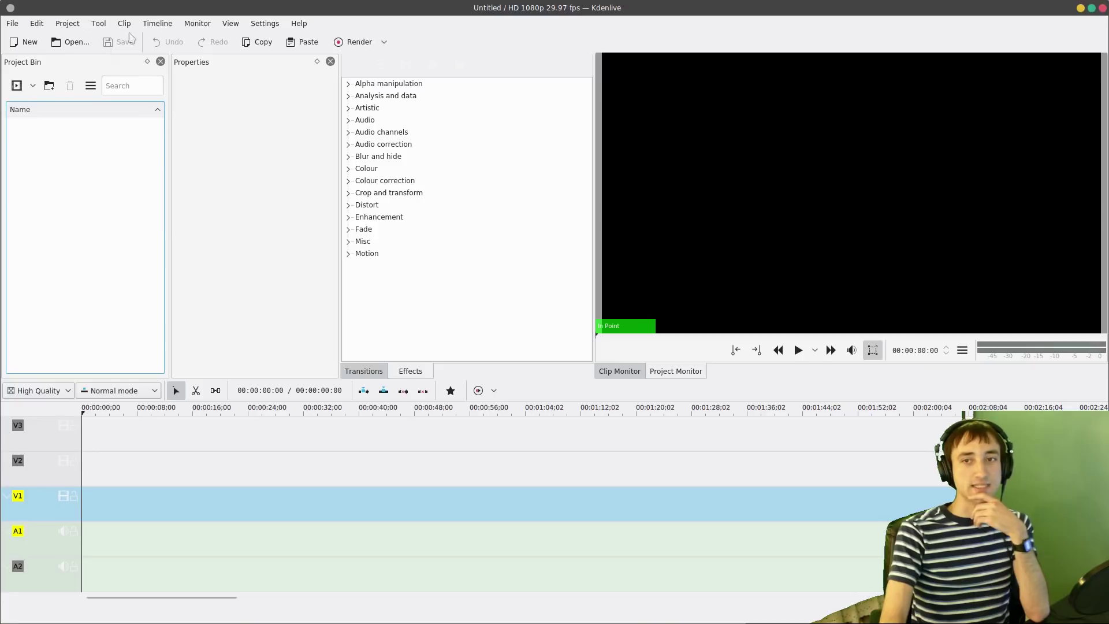
- Try to apply a dark colour theme, restarting Kdenlive and maximizing its reopened window
{"action": "left_click", "coordinate": [230, 23]}
{"action": "mouse_move", "coordinate": [229, 58]}
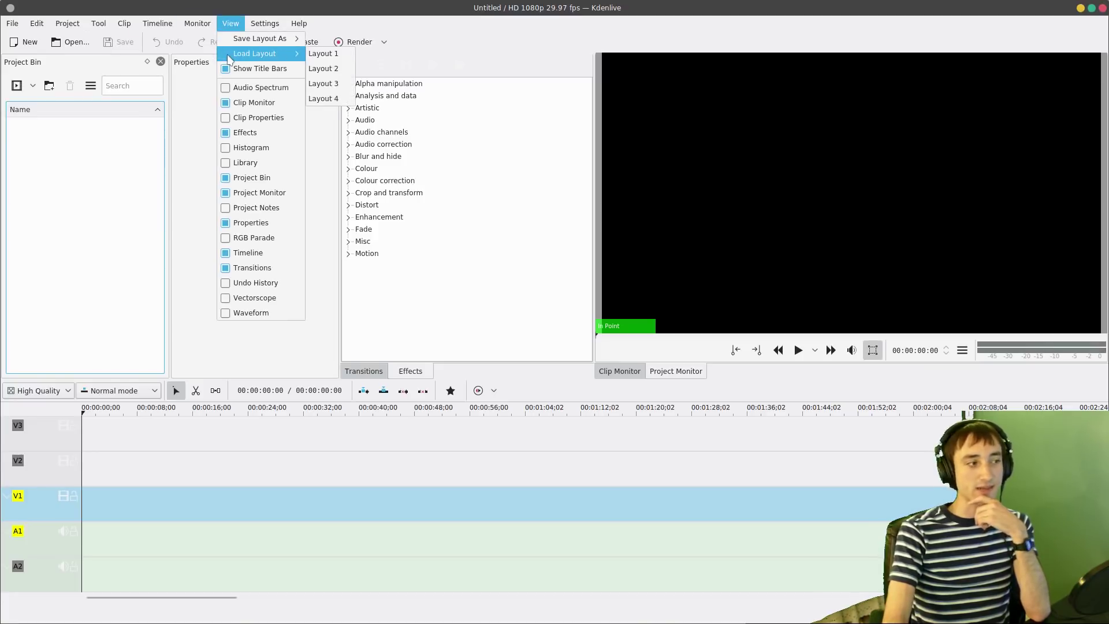
{"action": "left_click", "coordinate": [233, 18]}
{"action": "left_click", "coordinate": [265, 23]}
{"action": "mouse_move", "coordinate": [312, 127]}
{"action": "left_click", "coordinate": [530, 159]}
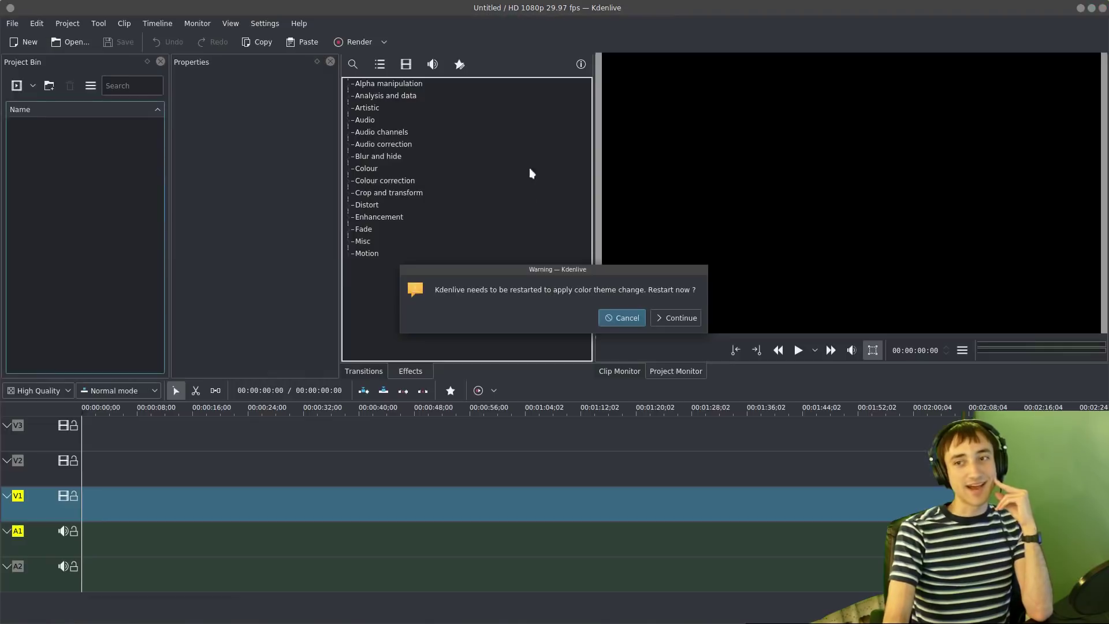
{"action": "left_click", "coordinate": [662, 315]}
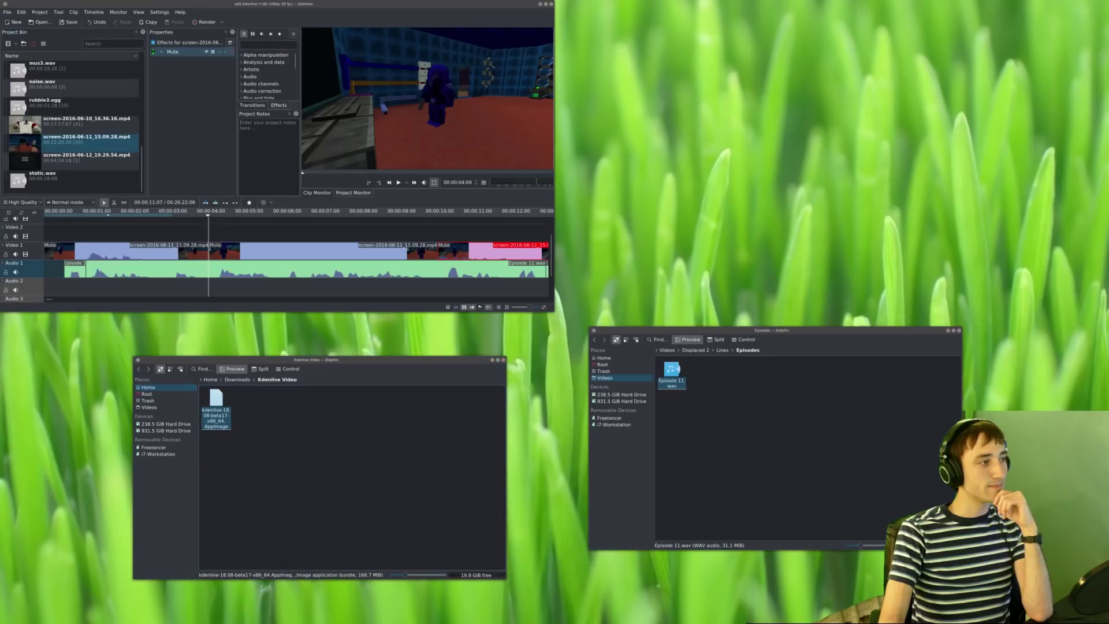
{"action": "left_click_drag", "start_coordinate": [0, 115], "coordinate": [1031, 66]}
{"action": "left_click_drag", "start_coordinate": [0, 154], "coordinate": [924, 0]}
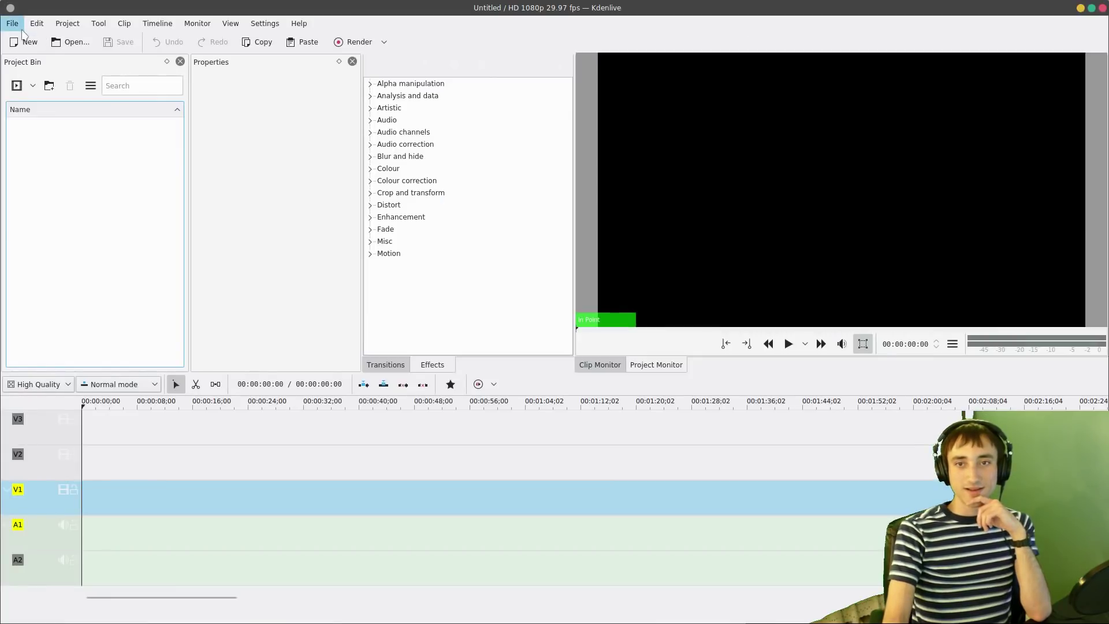
- Open Test Edit.kdenlive from the Videos/Kdenlive Testing folder and recover its auto-saved version
{"action": "left_click", "coordinate": [16, 24]}
{"action": "left_click", "coordinate": [52, 53]}
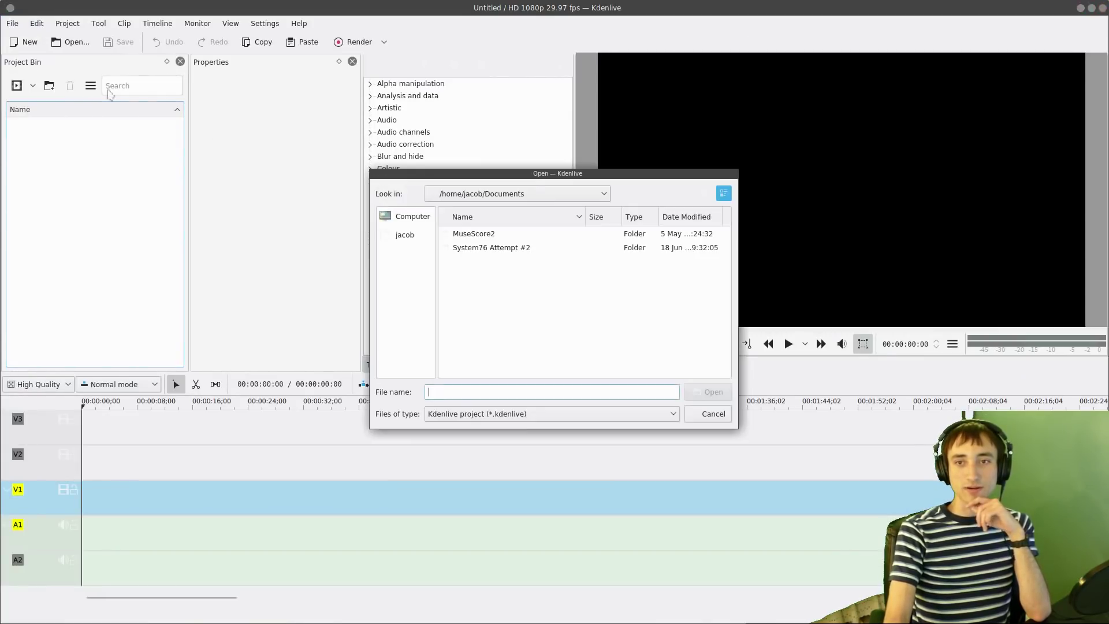
{"action": "left_click", "coordinate": [412, 236]}
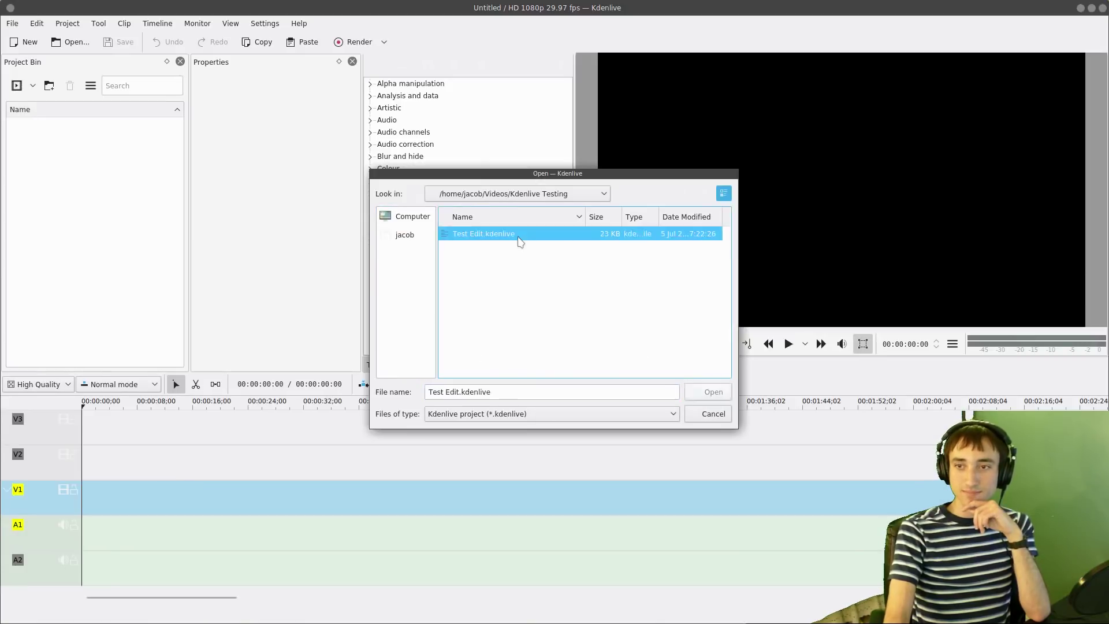
{"action": "double_click", "coordinate": [517, 238]}
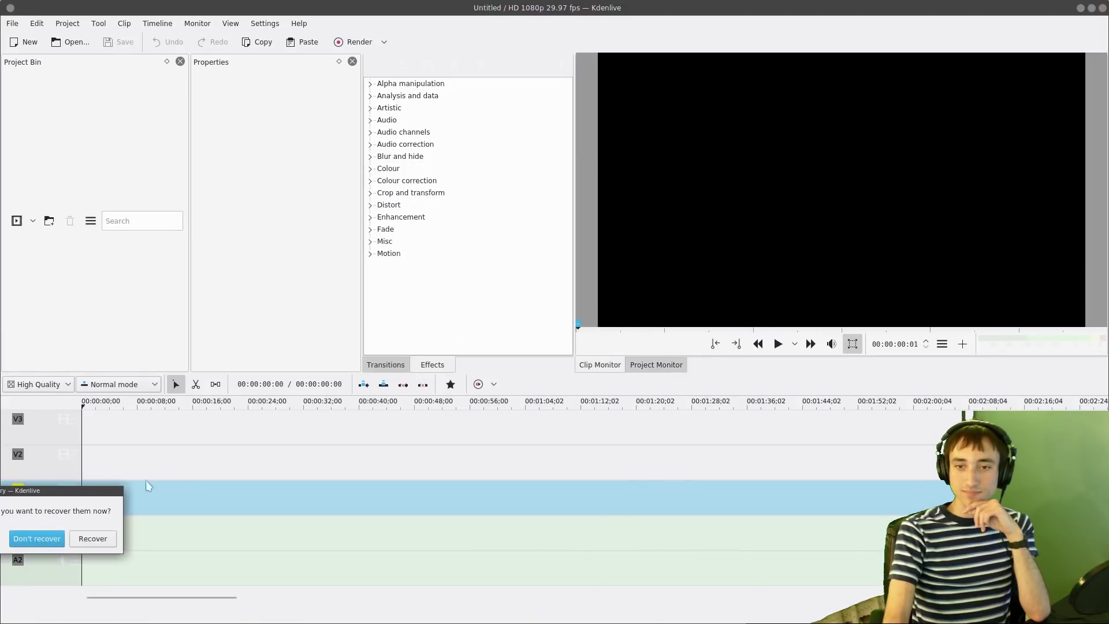
{"action": "left_click", "coordinate": [87, 543]}
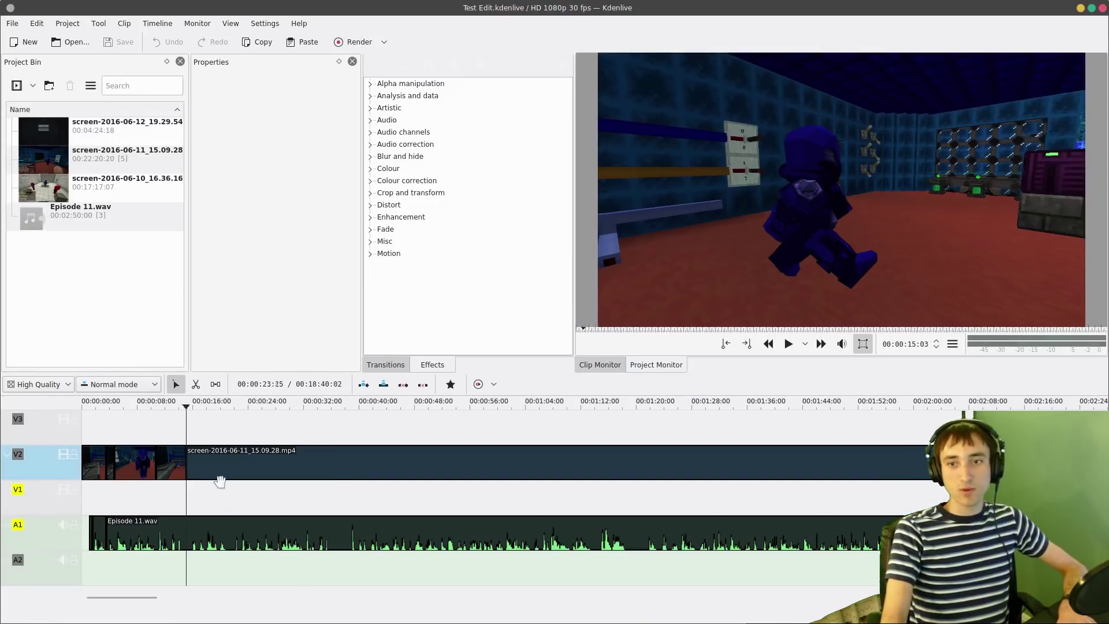
- Examine the recovered V2 cuts, and switch to edit.kdenlive to review its clips around 00:01:30, playing them back from there
{"action": "scroll", "coordinate": [190, 494], "scroll_direction": "up", "scroll_amount": 4}
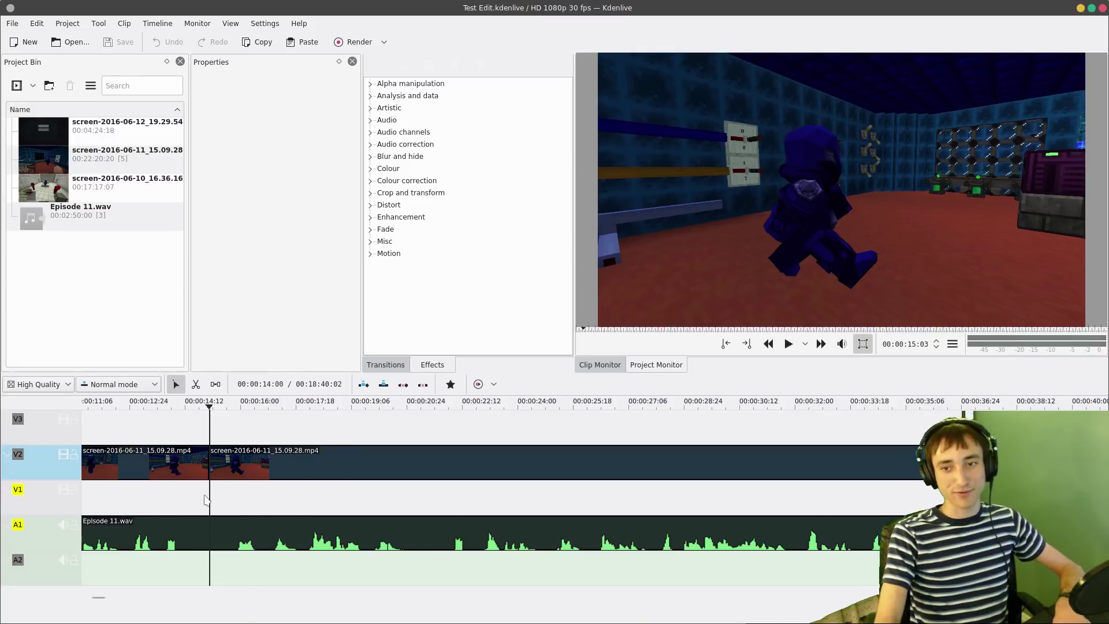
{"action": "scroll", "coordinate": [211, 493], "scroll_direction": "up", "scroll_amount": 1}
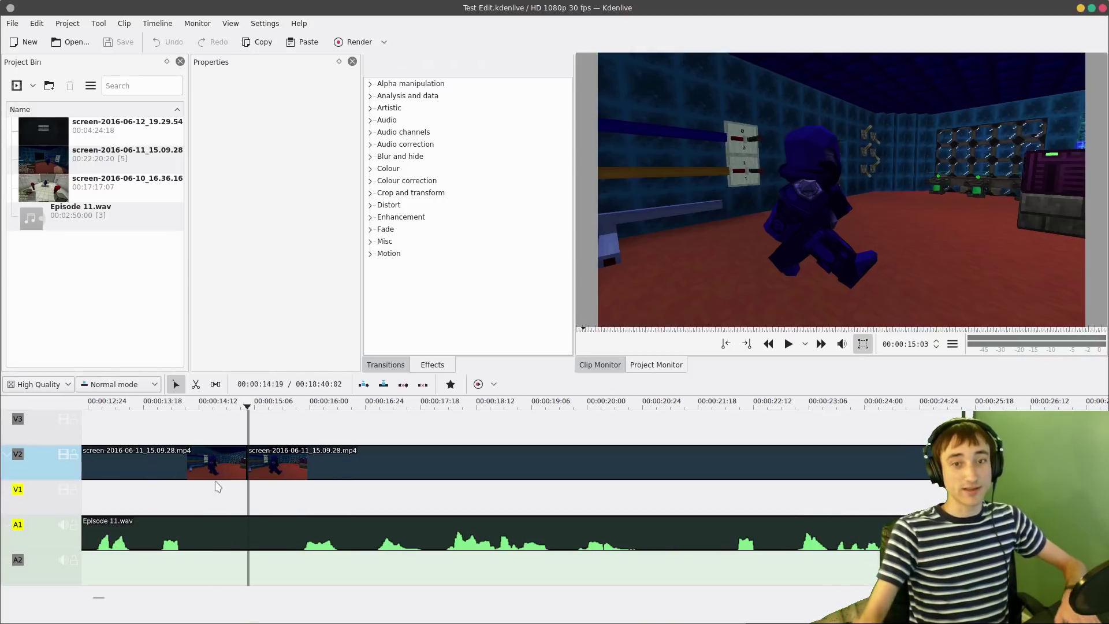
{"action": "scroll", "coordinate": [213, 497], "scroll_direction": "down", "scroll_amount": 2}
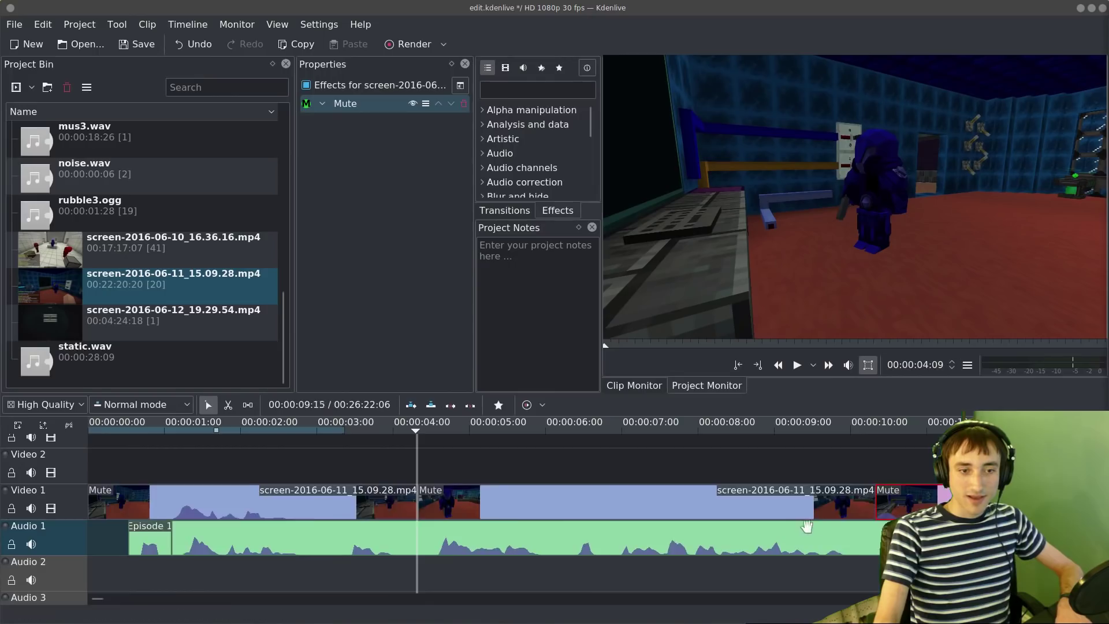
{"action": "scroll", "coordinate": [492, 566], "scroll_direction": "down", "scroll_amount": 3}
{"action": "scroll", "coordinate": [492, 566], "scroll_direction": "down", "scroll_amount": 2}
{"action": "scroll", "coordinate": [492, 566], "scroll_direction": "up", "scroll_amount": 3}
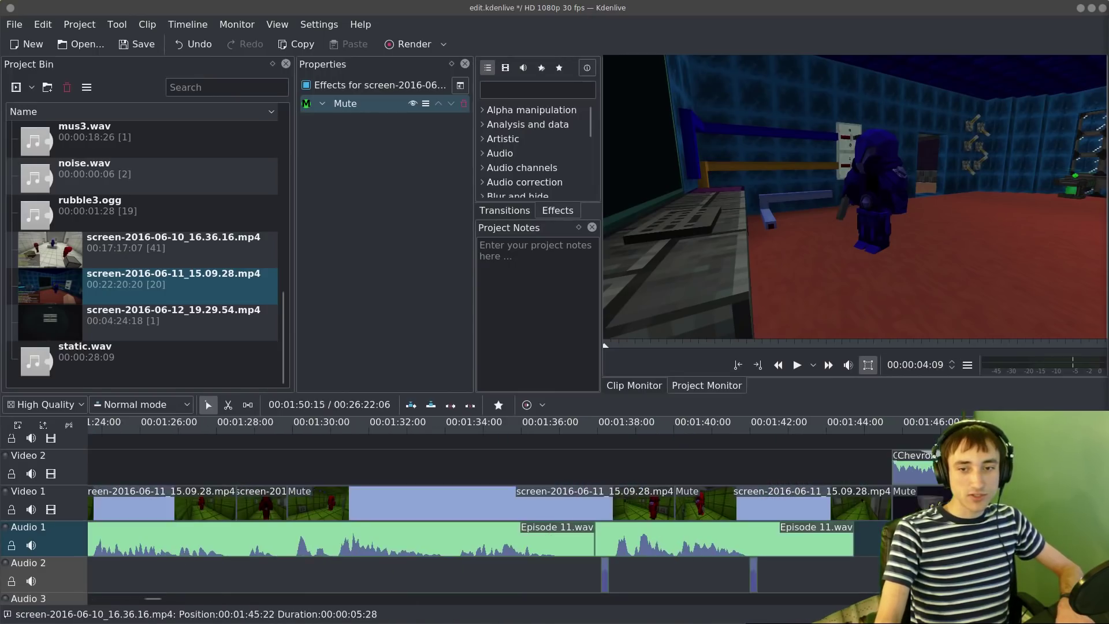
{"action": "left_click_drag", "start_coordinate": [1102, 502], "coordinate": [1103, 543]}
{"action": "scroll", "coordinate": [683, 560], "scroll_direction": "up", "scroll_amount": 1}
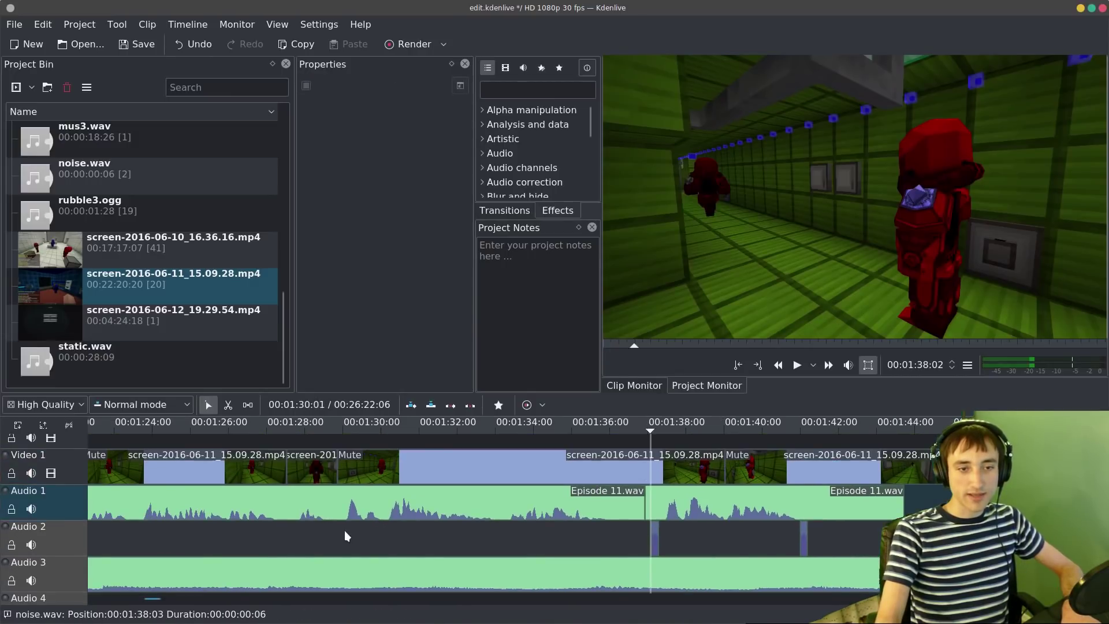
{"action": "left_click", "coordinate": [345, 532]}
{"action": "key", "text": "space"}
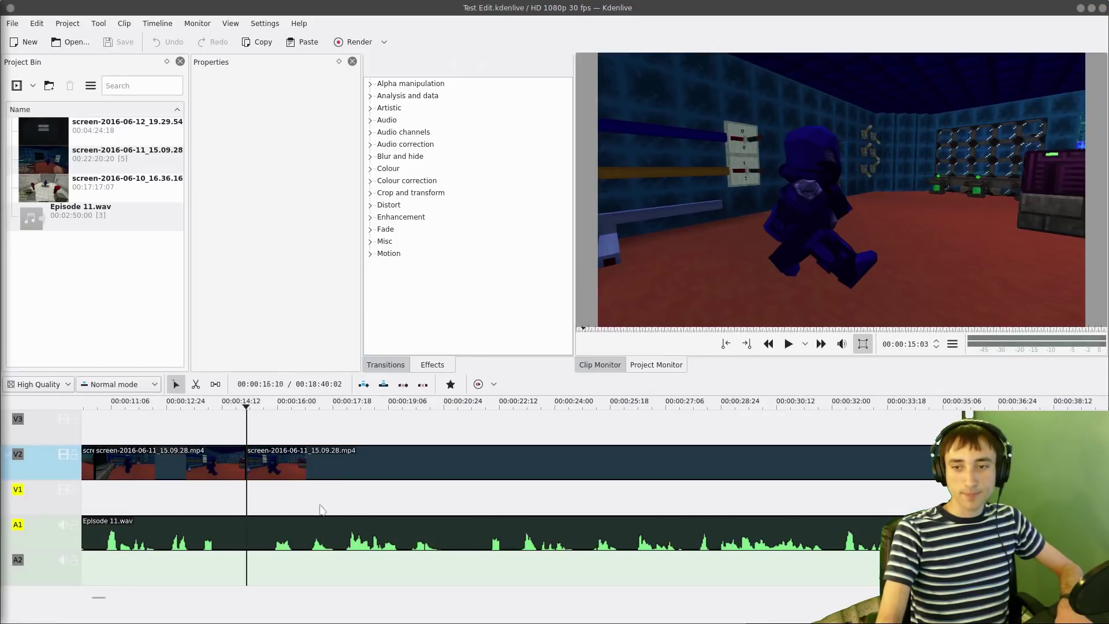
- In Test Edit.kdenlive, cut the V2 video clip and the Episode 11.wav clip on A1 at 00:00:37:07
{"action": "scroll", "coordinate": [374, 506], "scroll_direction": "down", "scroll_amount": 8}
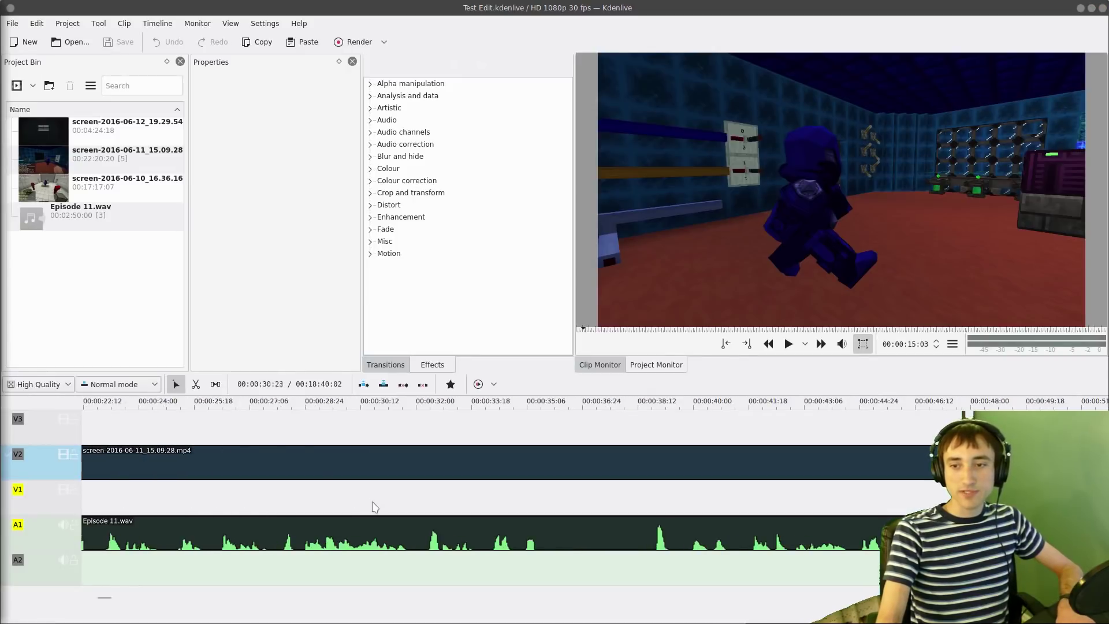
{"action": "left_click", "coordinate": [365, 464]}
{"action": "left_click", "coordinate": [598, 500]}
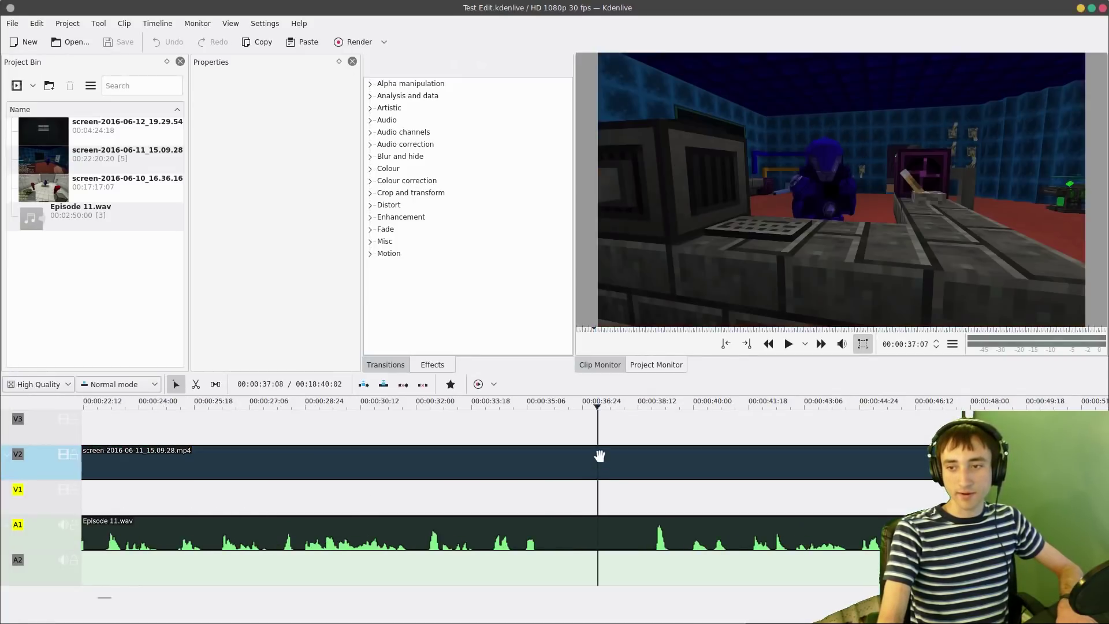
{"action": "left_click", "coordinate": [599, 457]}
{"action": "key", "text": "shift+r"}
{"action": "left_click", "coordinate": [606, 532]}
{"action": "key", "text": "shift+r"}
- Try to select the V2 and A1 clips after the 00:00:37:07 cut together, checking the clip selection in edit.kdenlive for comparison
{"action": "scroll", "coordinate": [596, 519], "scroll_direction": "down", "scroll_amount": 3}
{"action": "left_click", "coordinate": [302, 463]}
{"action": "left_click_drag", "start_coordinate": [242, 531], "coordinate": [217, 532]}
{"action": "left_click", "coordinate": [248, 462]}
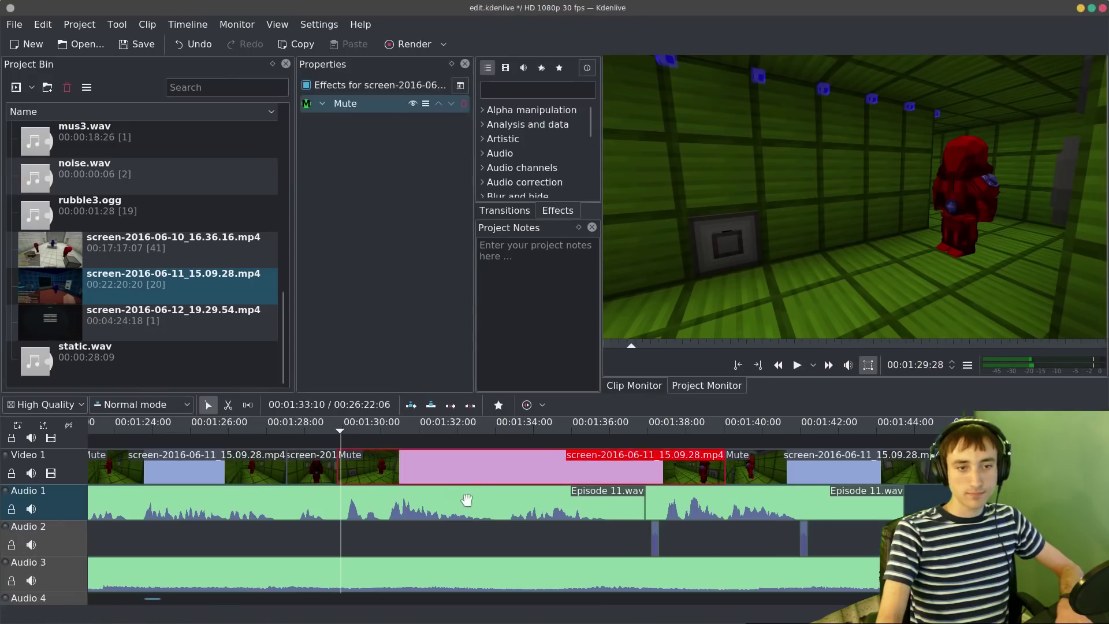
{"action": "left_click", "coordinate": [466, 500]}
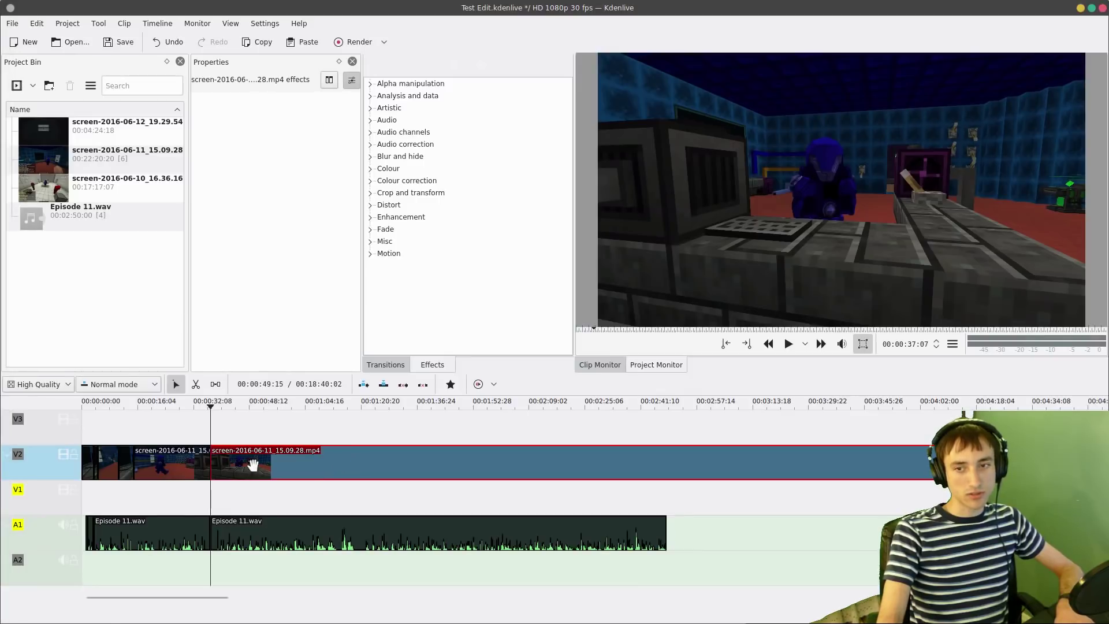
{"action": "left_click", "coordinate": [249, 536]}
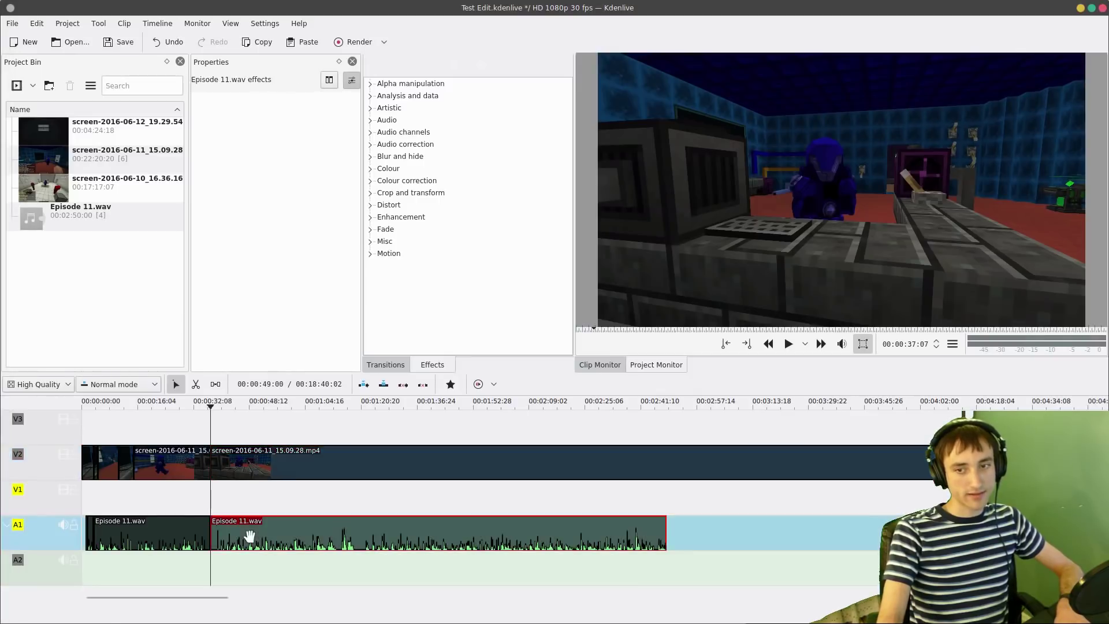
{"action": "left_click", "coordinate": [258, 474]}
{"action": "left_click", "coordinate": [264, 546]}
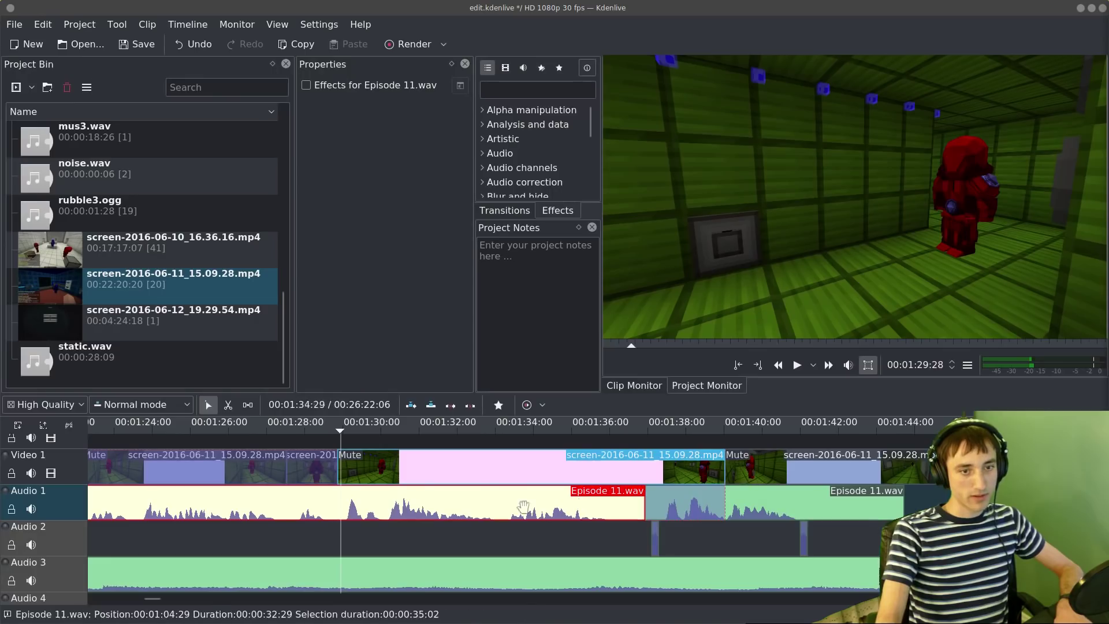
- Select a Video 1 clip together with its Episode 11.wav clip in edit.kdenlive, and likewise both clips after the cut in Test Edit.kdenlive
{"action": "left_click", "coordinate": [469, 470]}
{"action": "left_click", "coordinate": [480, 511]}
{"action": "left_click", "coordinate": [469, 471]}
{"action": "left_click", "coordinate": [463, 500]}
{"action": "left_click", "coordinate": [469, 471]}
{"action": "left_click", "coordinate": [456, 504]}
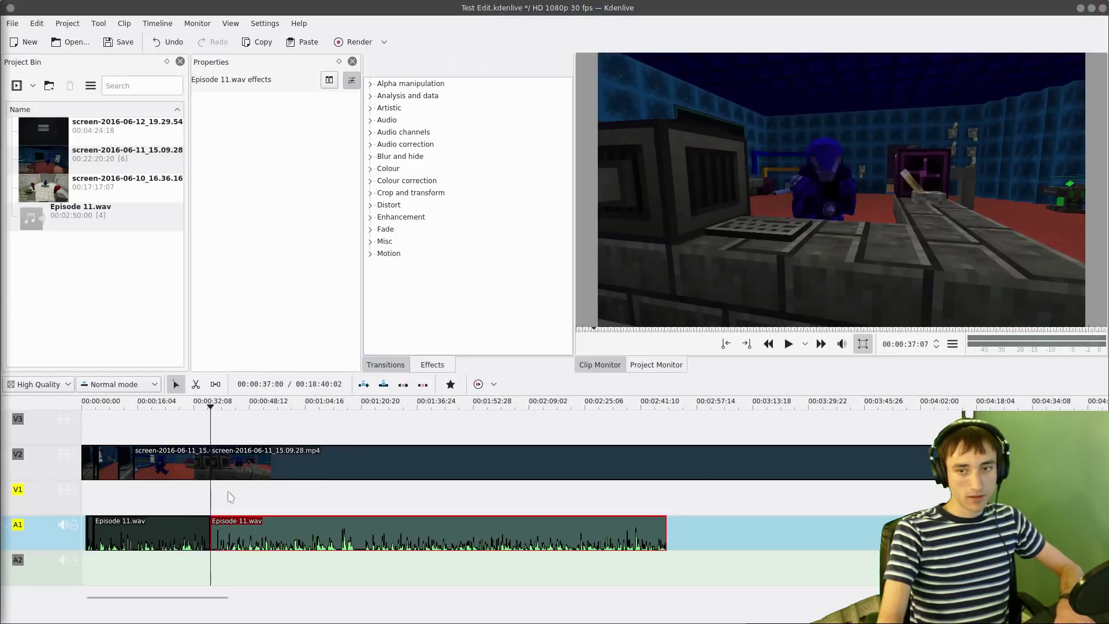
{"action": "left_click", "coordinate": [354, 458]}
{"action": "left_click", "coordinate": [324, 540], "text": "shift"}
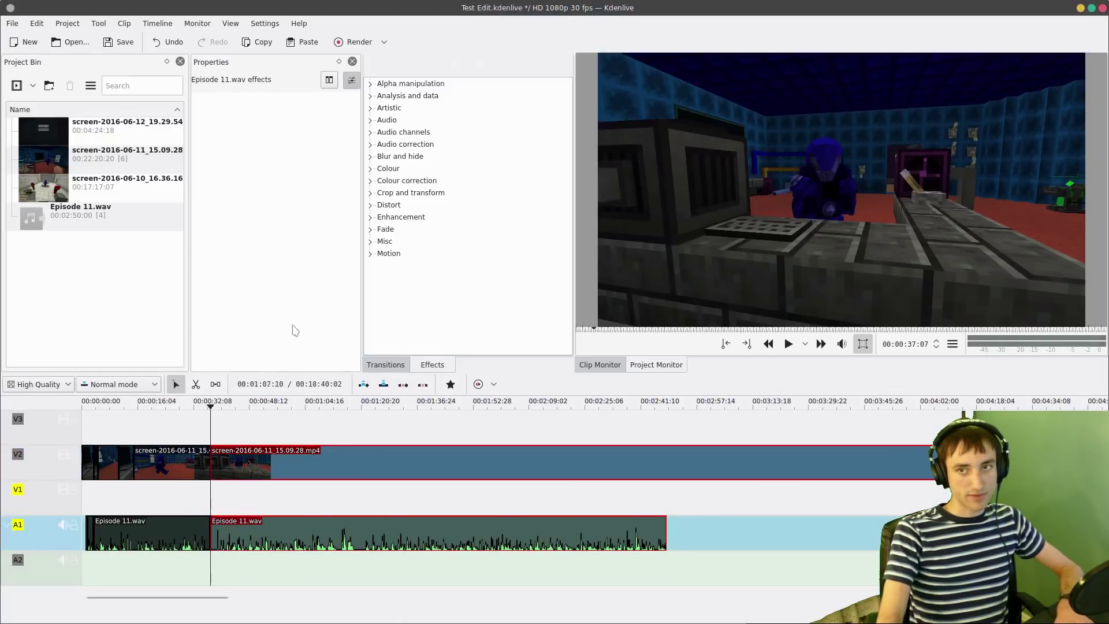
- Search the keyboard shortcut configuration for "select", look through the actions and leave it without changes
{"action": "left_click", "coordinate": [264, 23]}
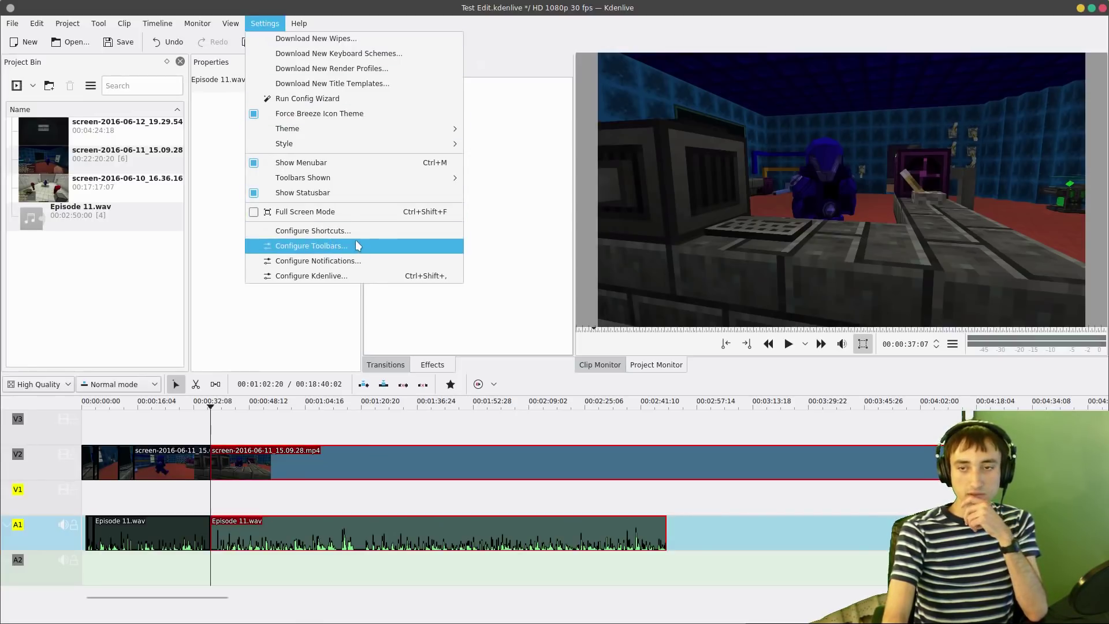
{"action": "left_click", "coordinate": [315, 230]}
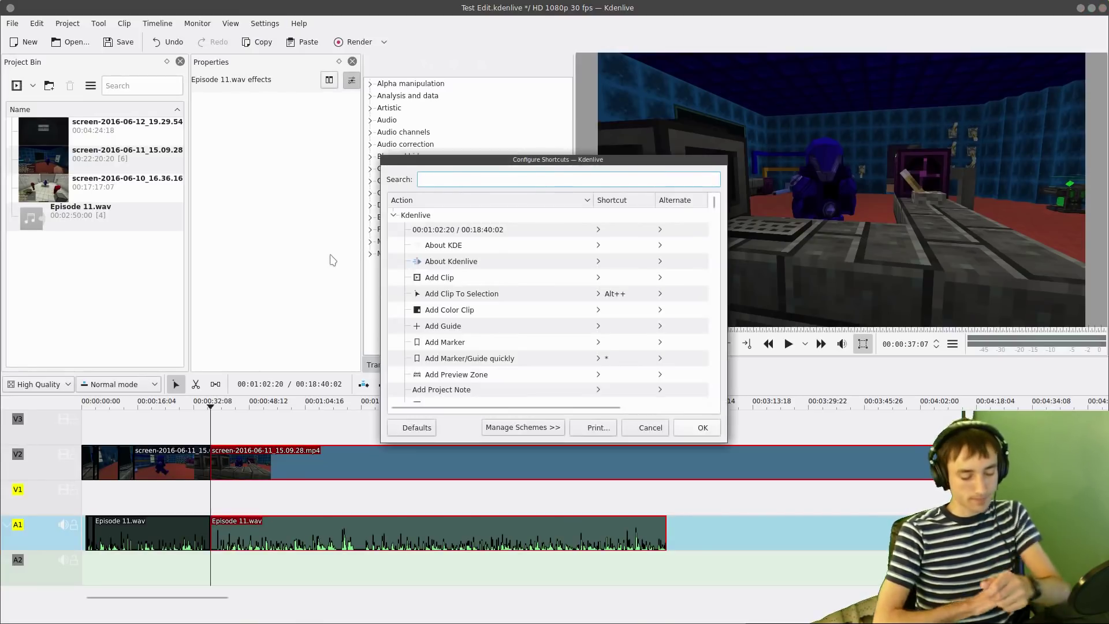
{"action": "type", "text": "select"}
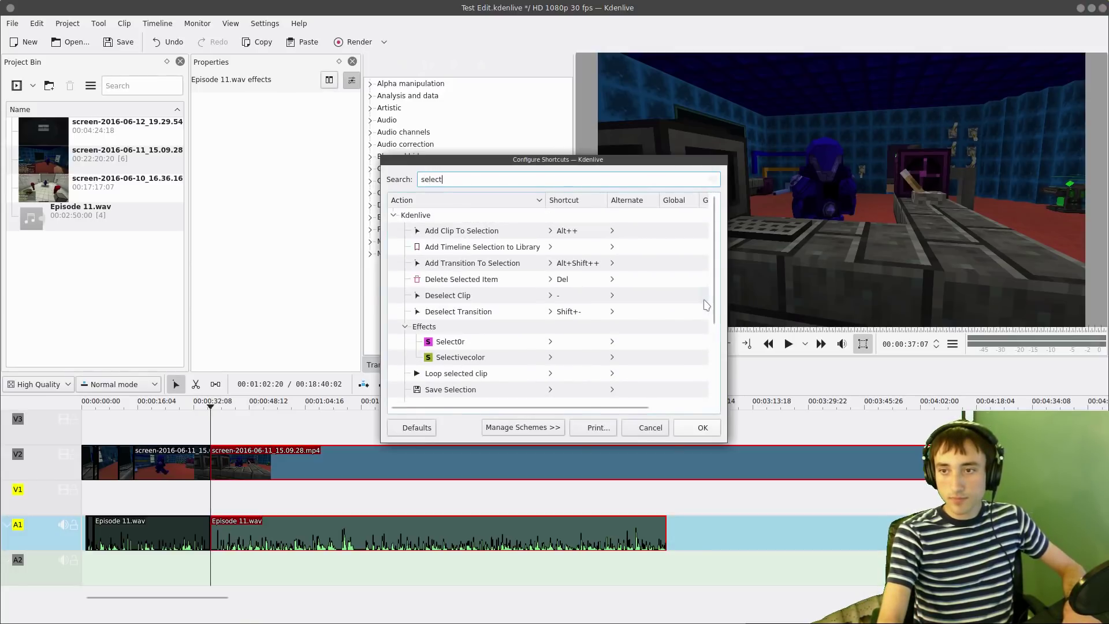
{"action": "scroll", "coordinate": [705, 305], "scroll_direction": "down", "scroll_amount": 3}
{"action": "scroll", "coordinate": [682, 335], "scroll_direction": "up", "scroll_amount": 3}
{"action": "left_click", "coordinate": [650, 427]}
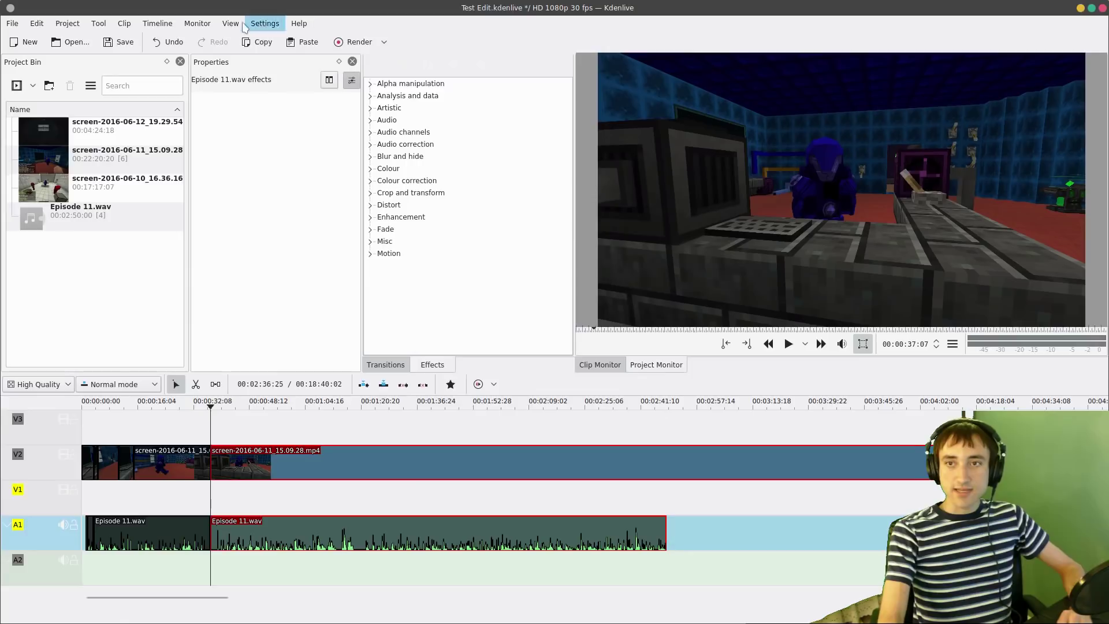
{"action": "left_click", "coordinate": [259, 23]}
{"action": "left_click", "coordinate": [259, 23]}
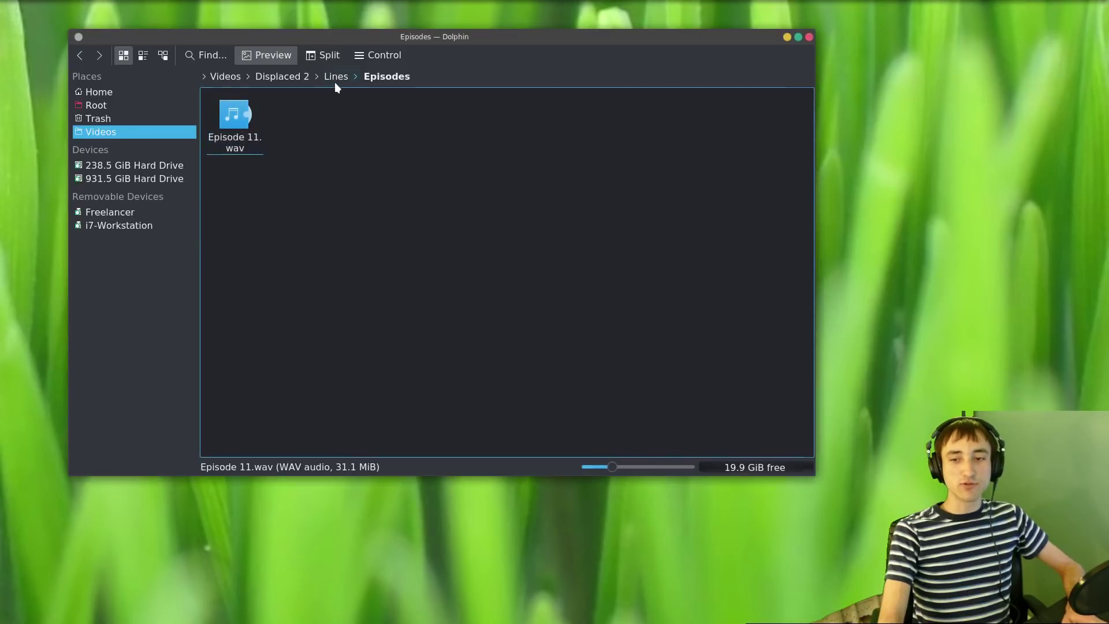
- Switch to Dolphin and open the Videos/Displaced 2/Episodes/Episode 11 folder
{"action": "left_click", "coordinate": [335, 78]}
{"action": "left_click", "coordinate": [271, 77]}
{"action": "left_click", "coordinate": [235, 114]}
{"action": "left_click", "coordinate": [234, 114]}
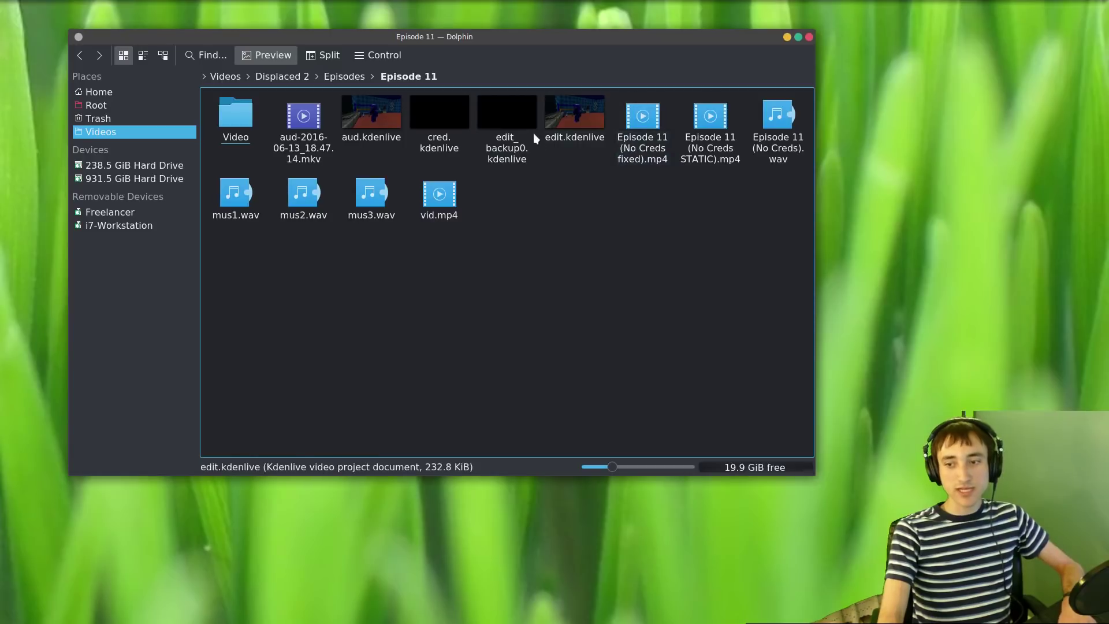
- Select the files from edit_backup0.kdenlive through Episode 11 (No Creds).wav as a range, and several of them individually as a multi-selection
{"action": "left_click", "coordinate": [504, 141]}
{"action": "left_click", "coordinate": [761, 155], "text": "shift"}
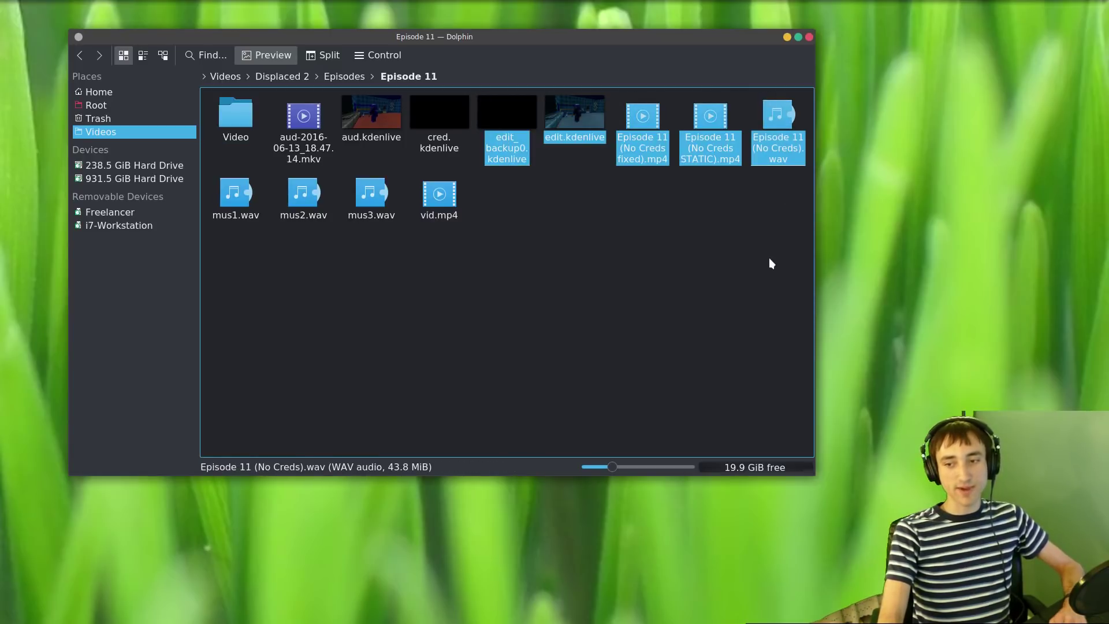
{"action": "left_click", "coordinate": [507, 145]}
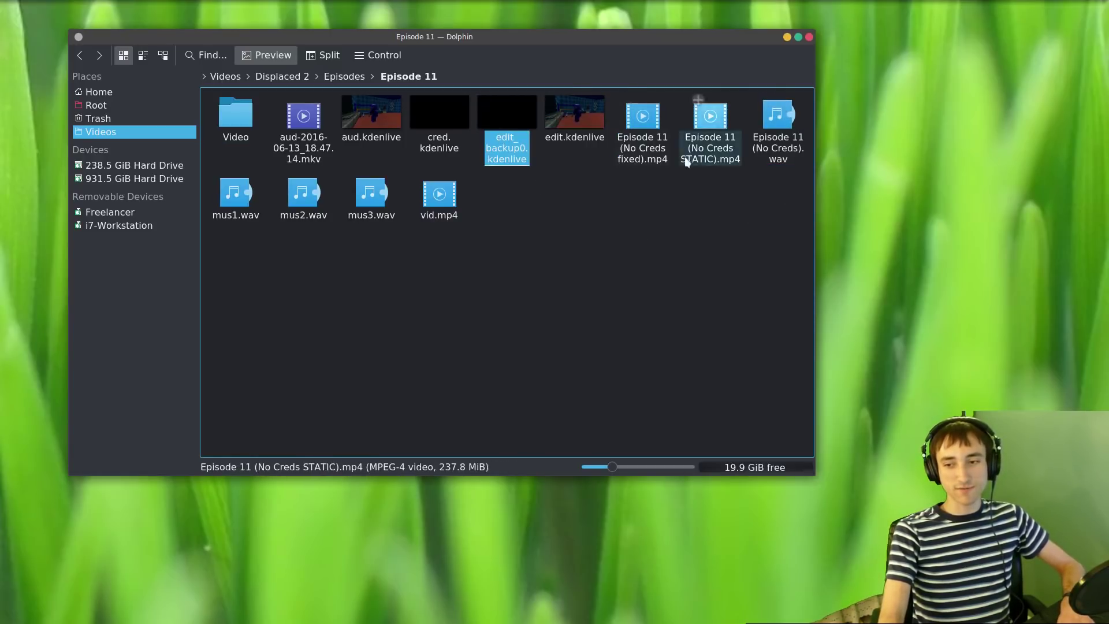
{"action": "left_click", "coordinate": [642, 148], "text": "ctrl"}
{"action": "left_click", "coordinate": [774, 144], "text": "ctrl"}
{"action": "key", "text": "alt+Tab"}
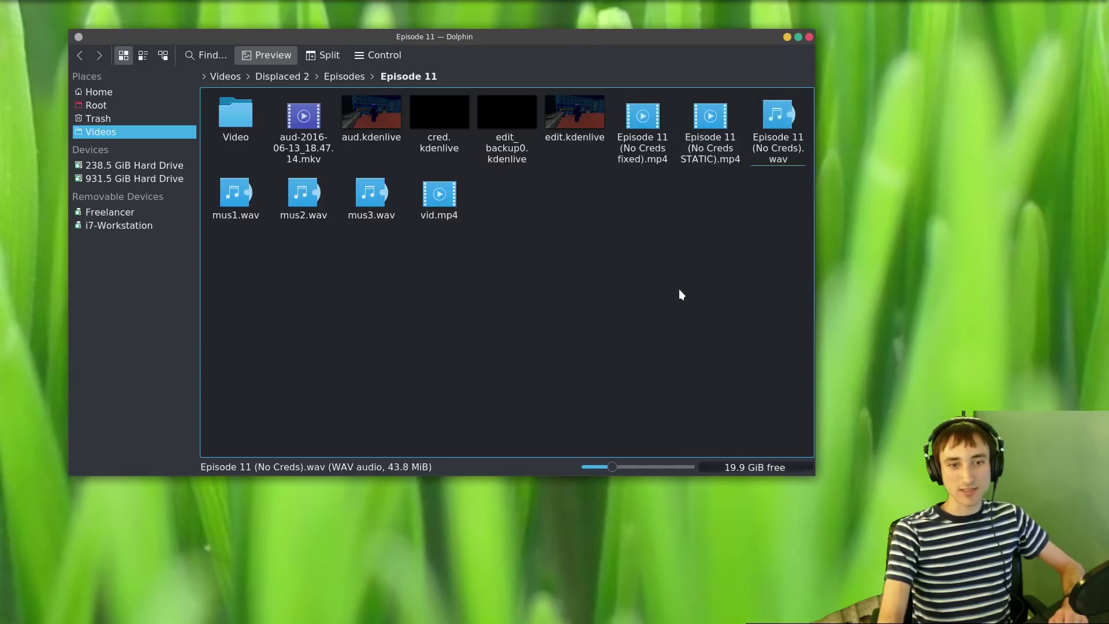
- In edit.kdenlive, select the Video 1 clip near 00:01:40 and add the Audio 3 and Audio 1 clips to the selection
{"action": "left_click", "coordinate": [766, 474]}
{"action": "left_click", "coordinate": [745, 567], "text": "ctrl"}
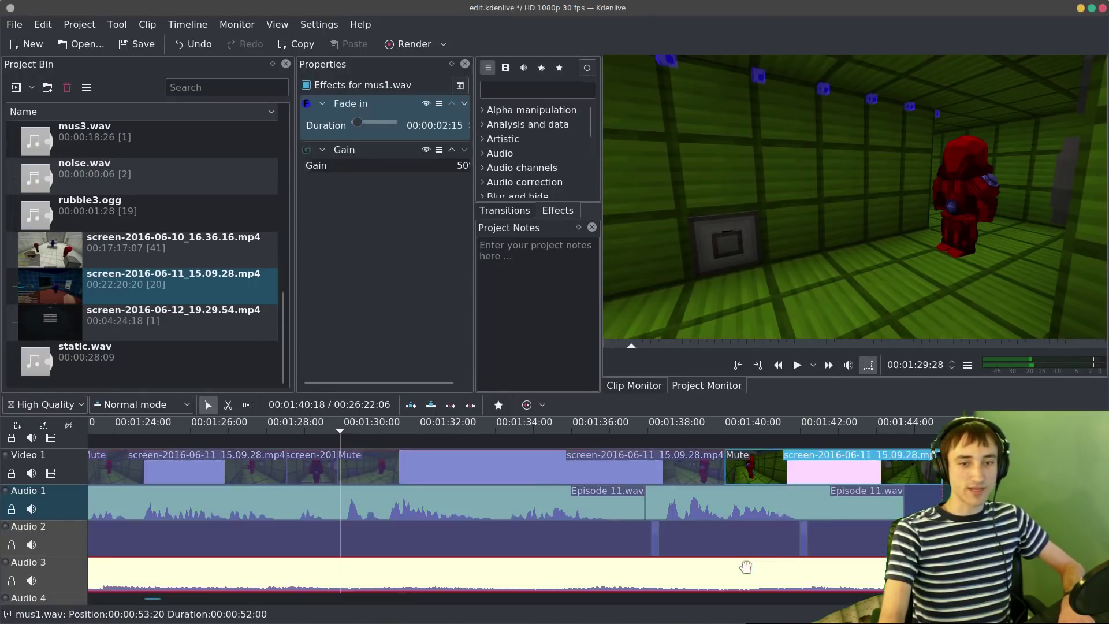
{"action": "left_click", "coordinate": [525, 492], "text": "ctrl"}
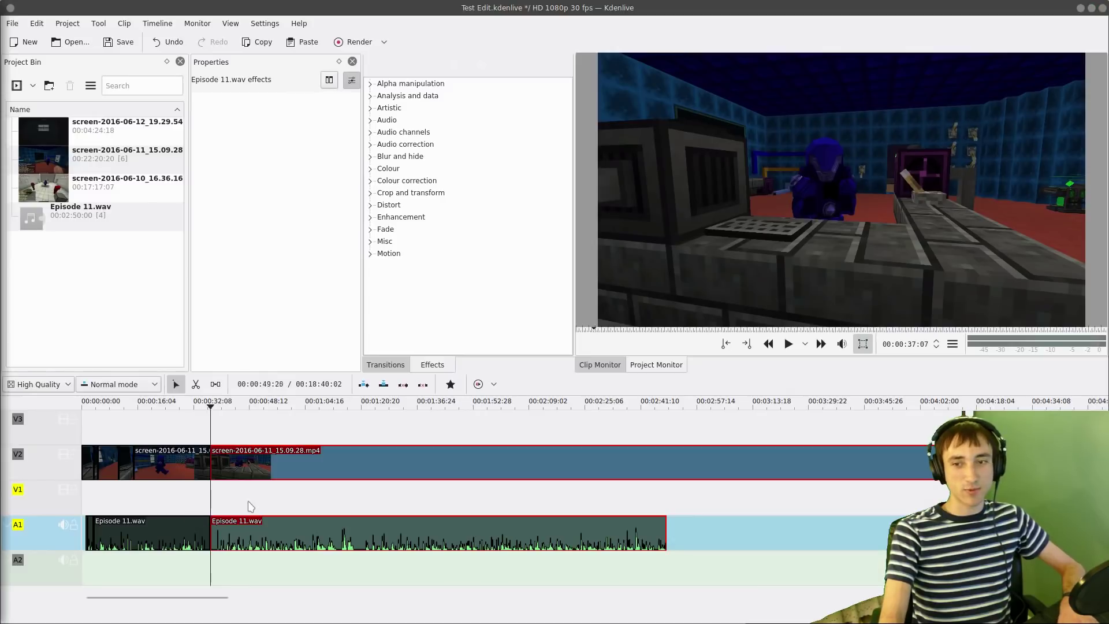
- In Test Edit.kdenlive, select the V2 and A1 clips after the cut together, plus the short V2 clip near 00:00:13
{"action": "left_click", "coordinate": [250, 506]}
{"action": "left_click", "coordinate": [242, 534]}
{"action": "left_click", "coordinate": [250, 464]}
{"action": "left_click", "coordinate": [262, 538]}
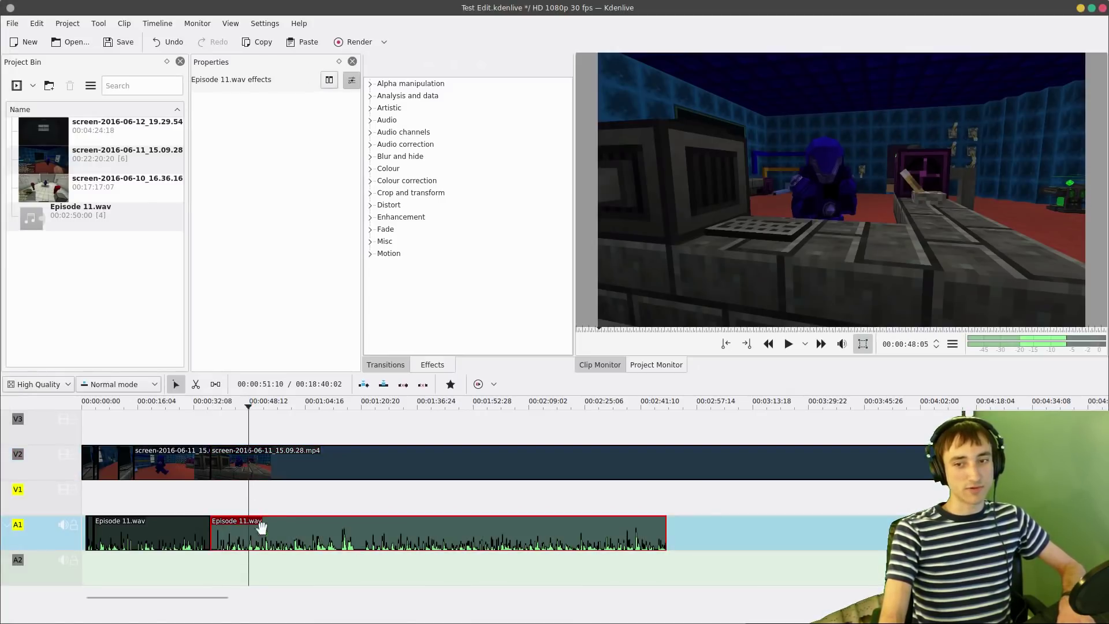
{"action": "left_click", "coordinate": [245, 461]}
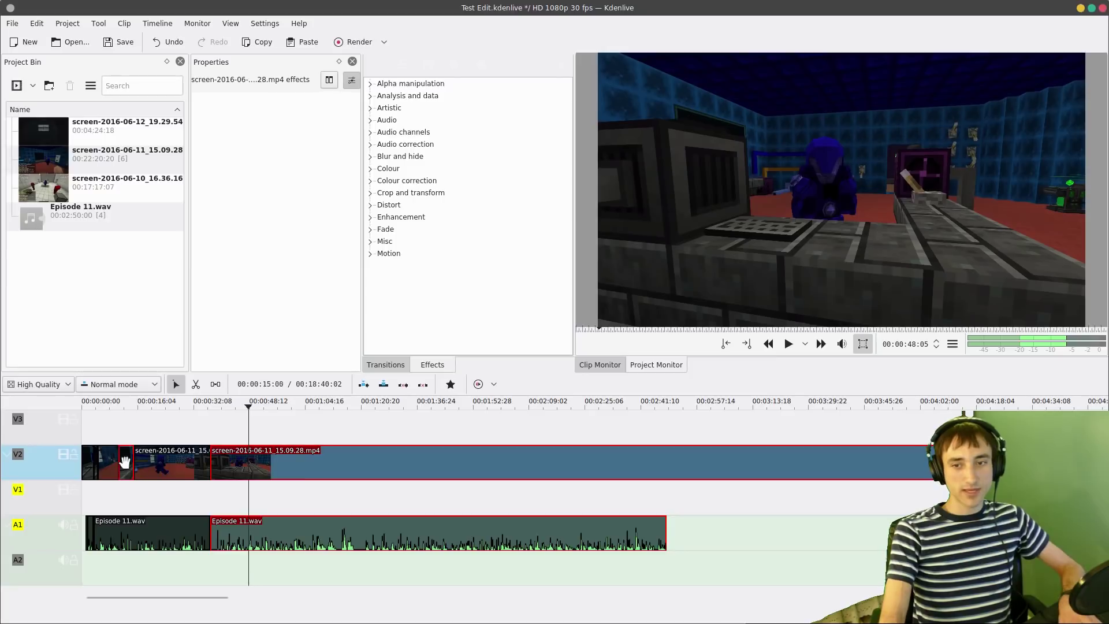
- Select the V2 and A1 clips after the 00:00:37:07 cut together and move them about 30 seconds later on the timeline
{"action": "scroll", "coordinate": [230, 502], "scroll_direction": "up", "scroll_amount": 5, "text": "ctrl"}
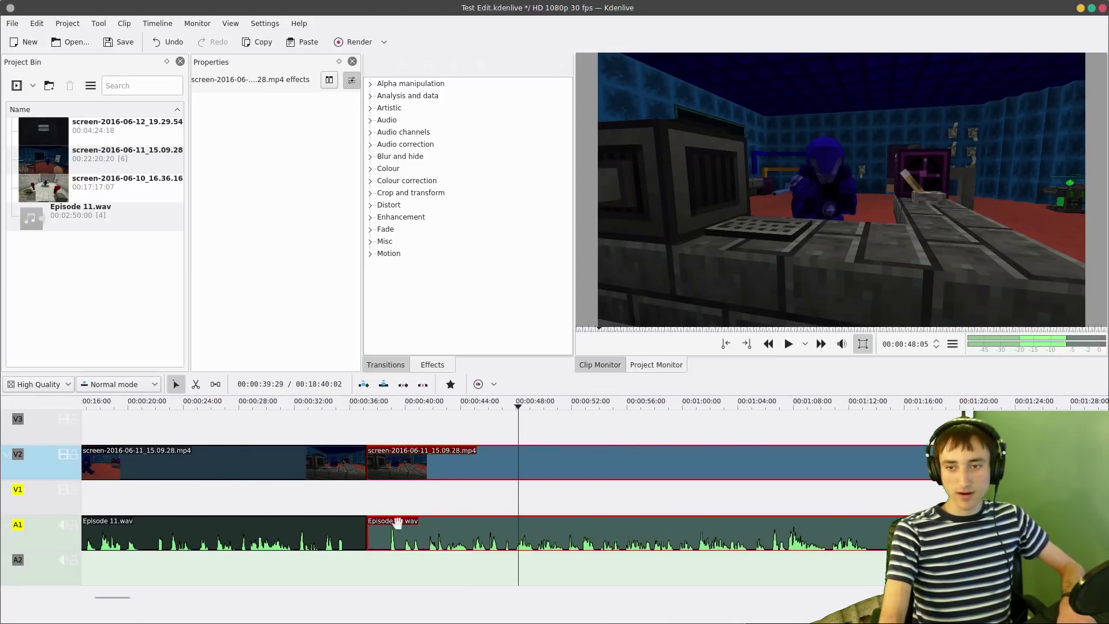
{"action": "left_click", "coordinate": [397, 492]}
{"action": "left_click", "coordinate": [399, 463]}
{"action": "left_click", "coordinate": [408, 530], "text": "ctrl"}
{"action": "left_click_drag", "start_coordinate": [409, 528], "coordinate": [837, 517]}
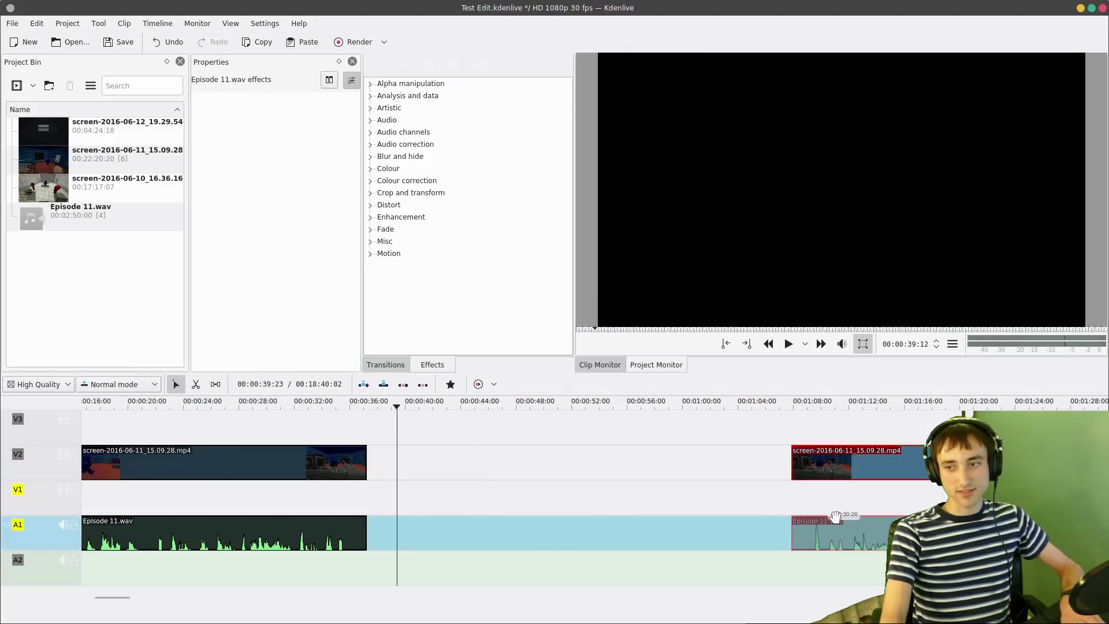
{"action": "left_click", "coordinate": [734, 492]}
{"action": "scroll", "coordinate": [710, 501], "scroll_direction": "down", "scroll_amount": 3}
{"action": "scroll", "coordinate": [680, 498], "scroll_direction": "up", "scroll_amount": 2, "text": "ctrl"}
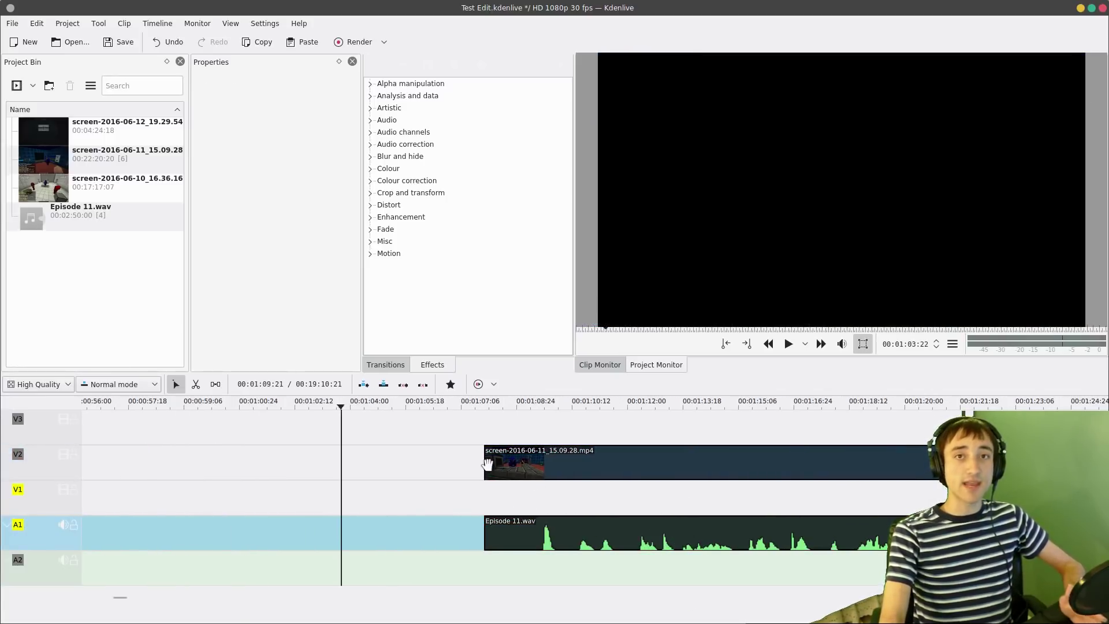
{"action": "left_click", "coordinate": [264, 26]}
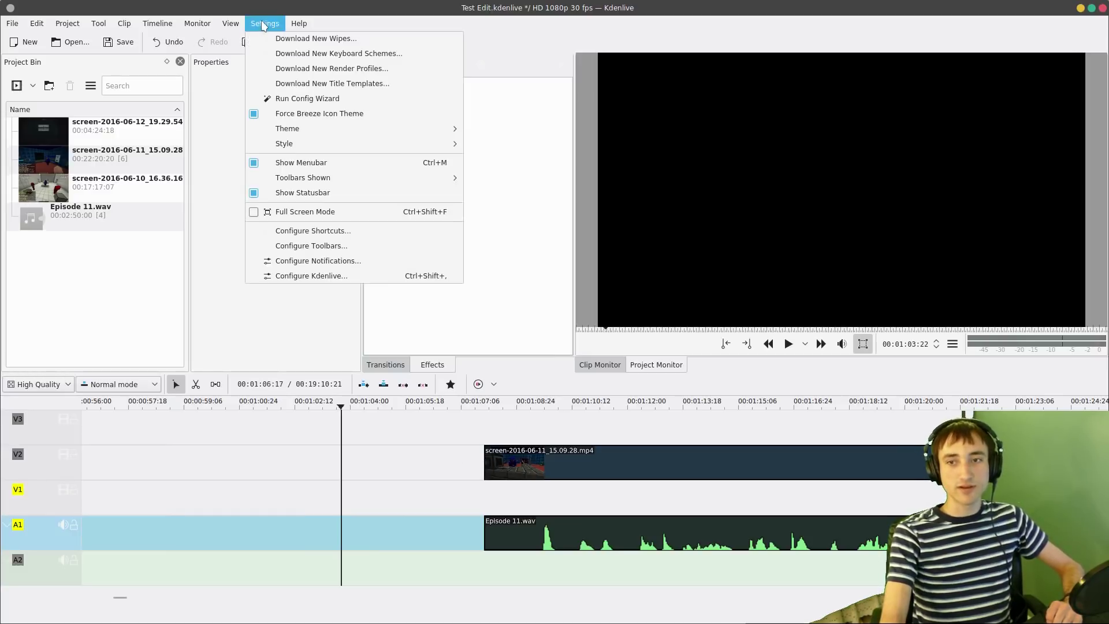
{"action": "left_click", "coordinate": [264, 23]}
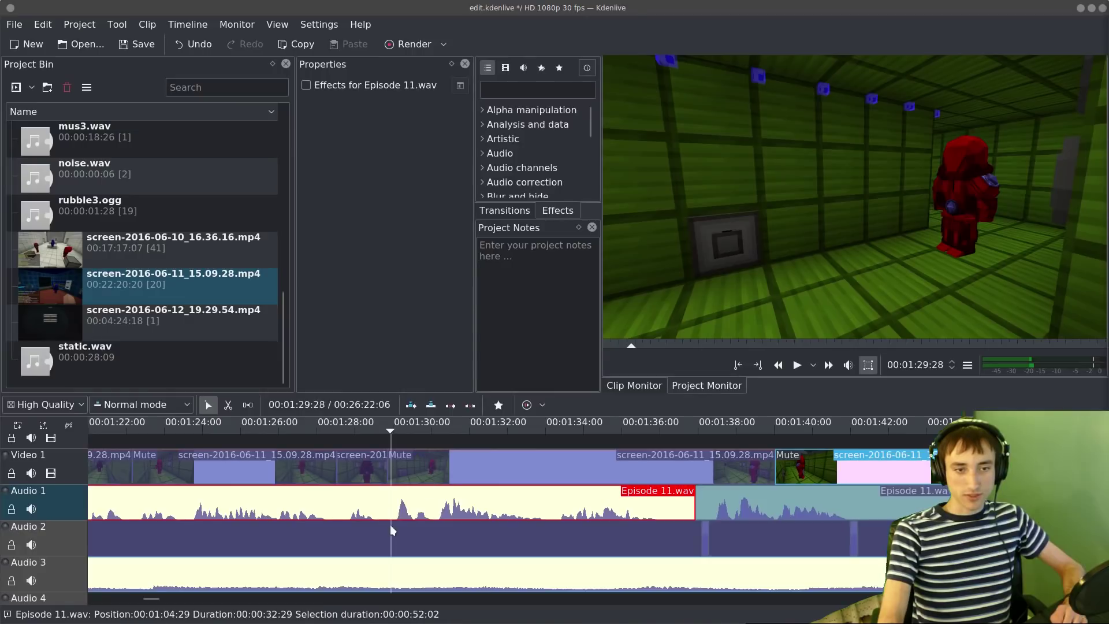
- In edit.kdenlive, cut the Episode 11.wav clip on Audio 1 and the mus1.wav clip on Audio 3 at 00:01:29:26
{"action": "left_click", "coordinate": [391, 527]}
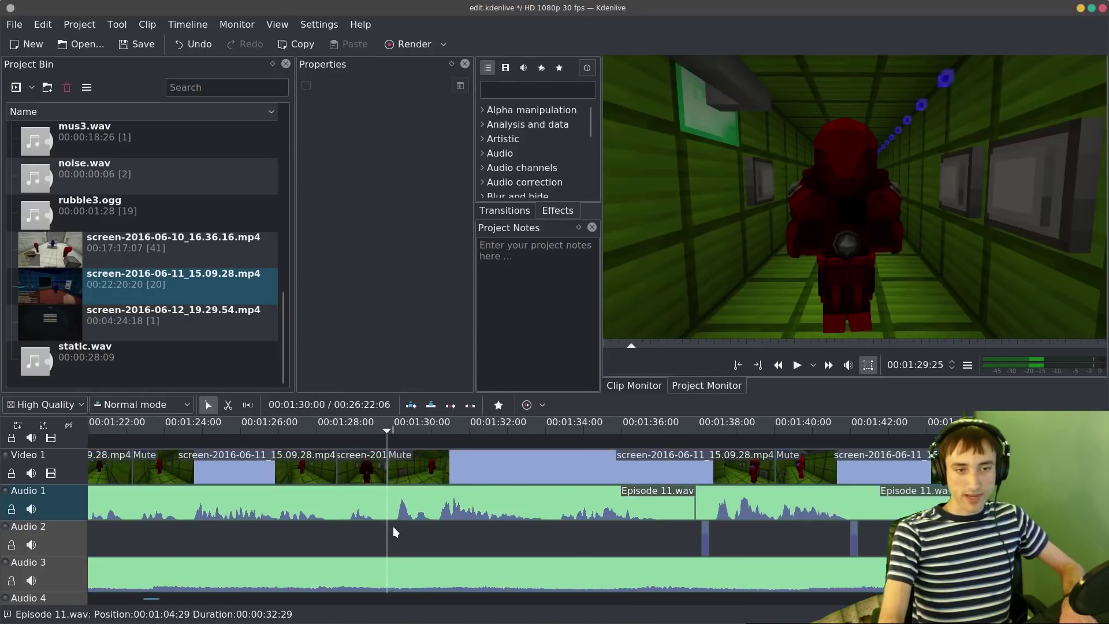
{"action": "scroll", "coordinate": [392, 526], "scroll_direction": "up", "scroll_amount": 1}
{"action": "left_click", "coordinate": [335, 525]}
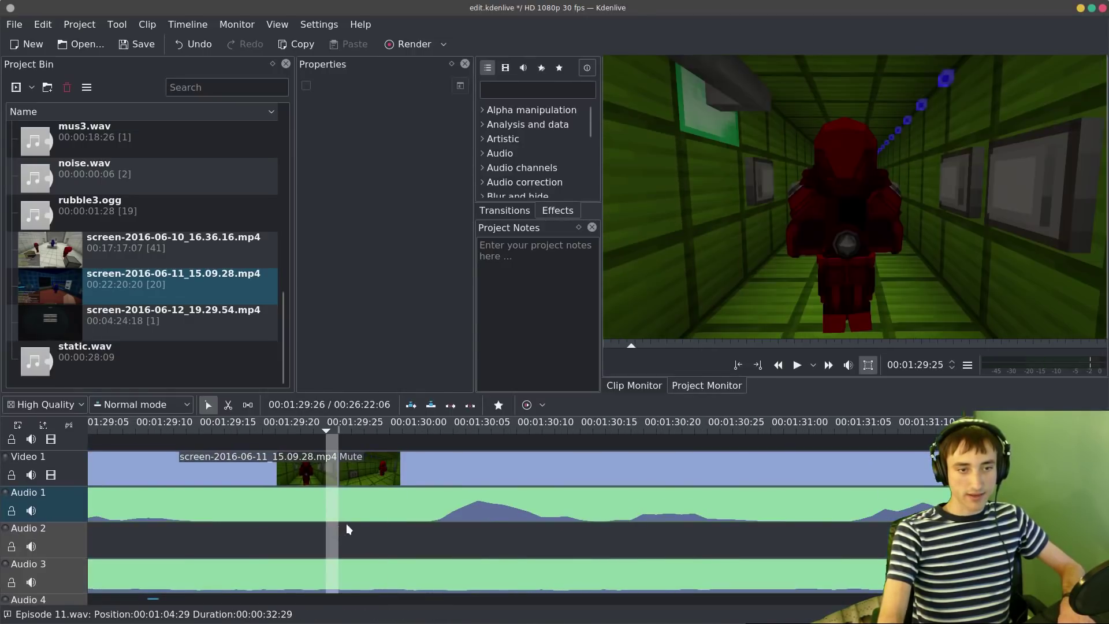
{"action": "left_click", "coordinate": [345, 524]}
{"action": "left_click", "coordinate": [352, 575]}
{"action": "scroll", "coordinate": [372, 546], "scroll_direction": "down", "scroll_amount": 4}
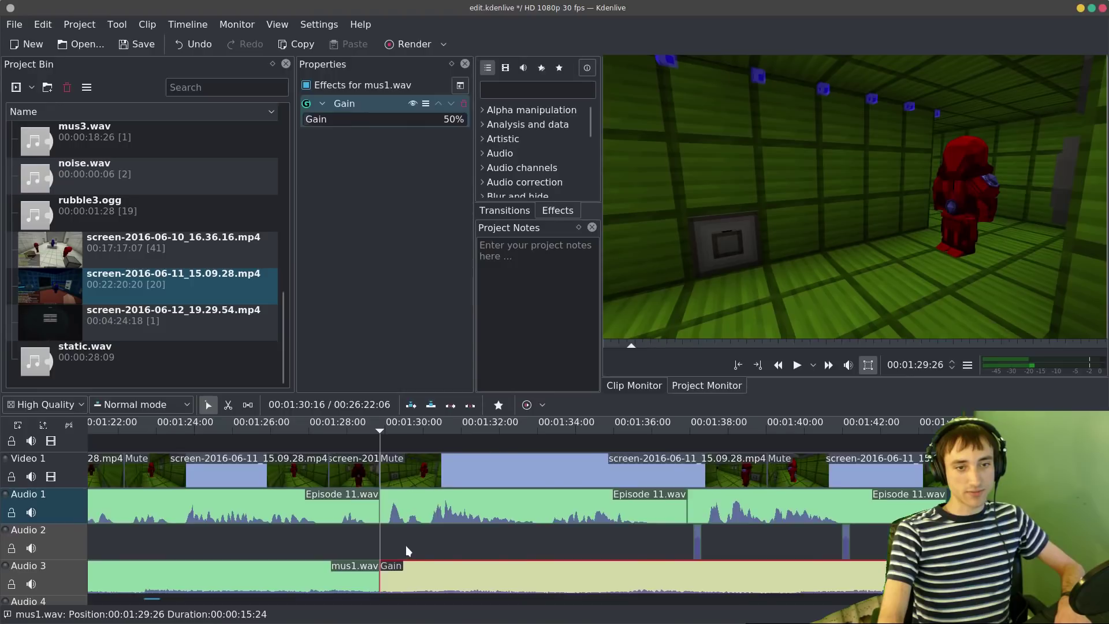
- Copy the crop start 00:20:44:06 from the Video 1 clip at 00:01:29:26 in edit.kdenlive to the V2 clip at 00:01:07:26 in Test Edit.kdenlive
{"action": "double_click", "coordinate": [425, 484]}
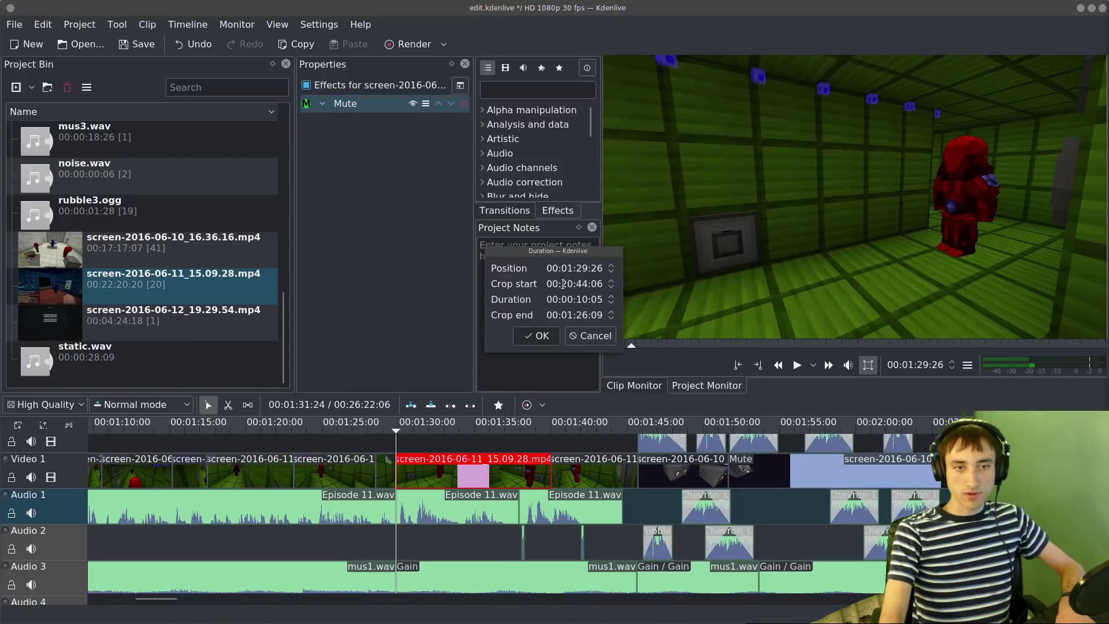
{"action": "left_click_drag", "start_coordinate": [562, 284], "coordinate": [613, 289]}
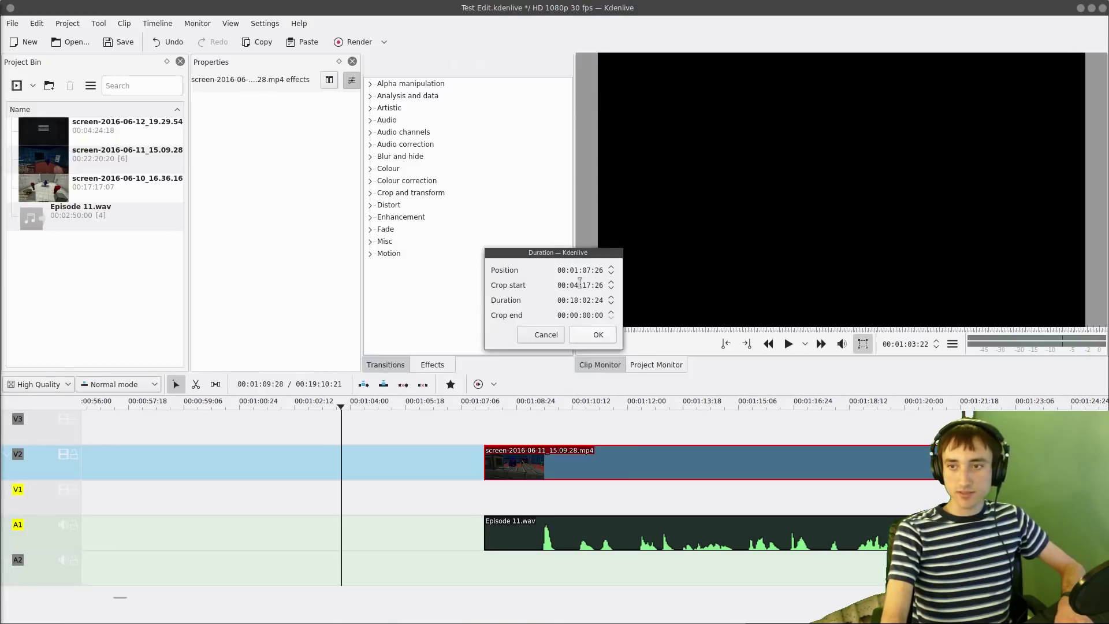
{"action": "left_click", "coordinate": [576, 284]}
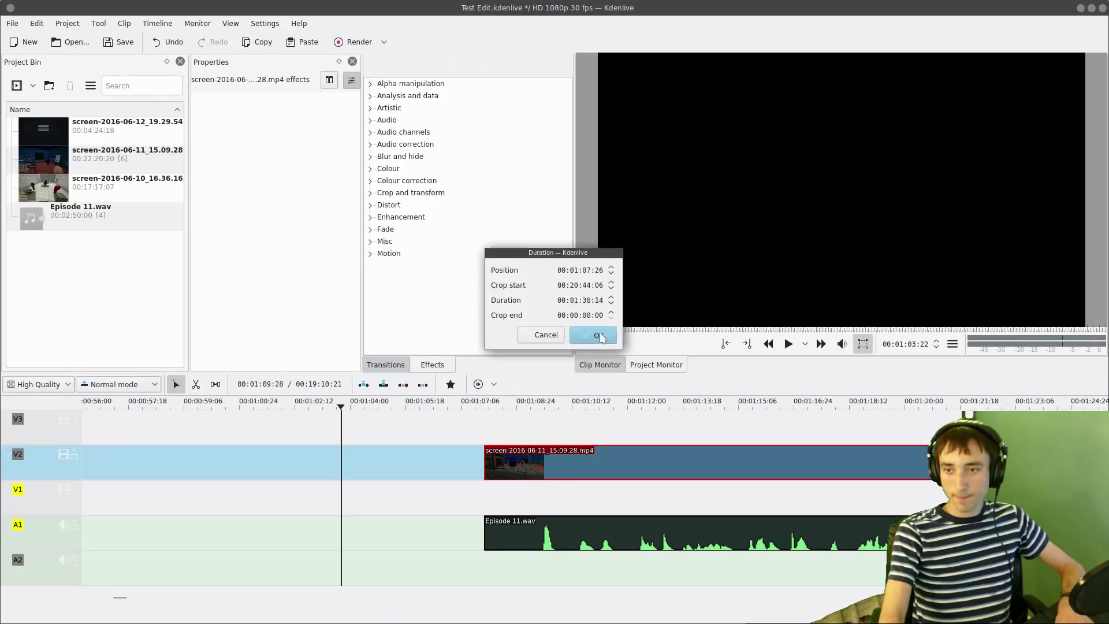
{"action": "left_click", "coordinate": [595, 335]}
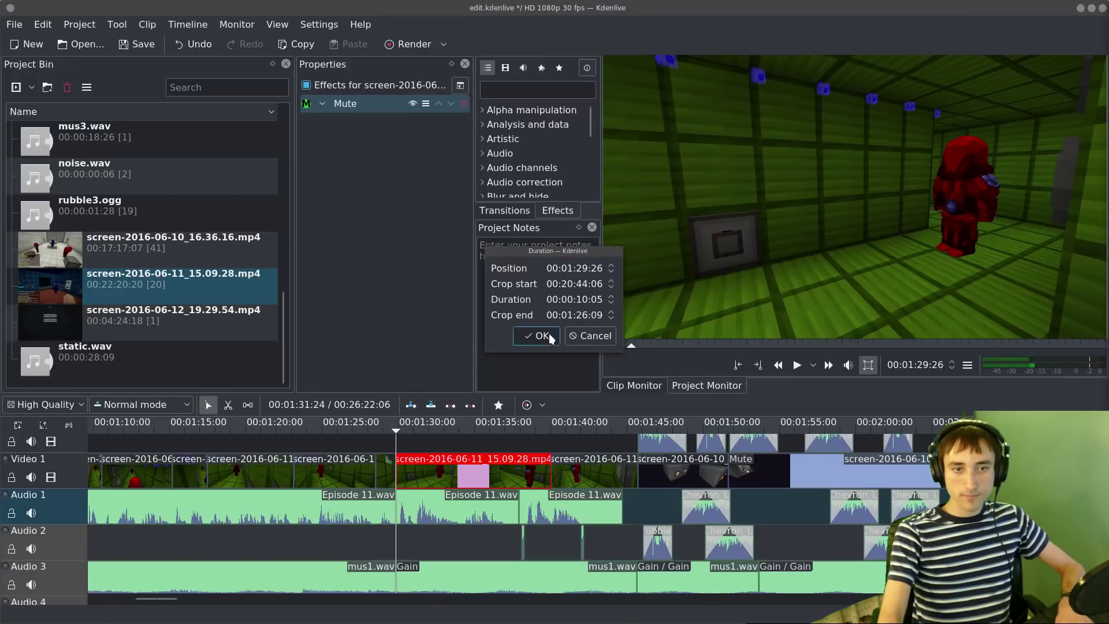
{"action": "left_click", "coordinate": [550, 337]}
- Copy the crop start 00:01:07:10 from the Audio 1 Episode 11.wav clip in edit.kdenlive to the A1 clip at 00:01:07:26 in Test Edit.kdenlive
{"action": "double_click", "coordinate": [462, 506]}
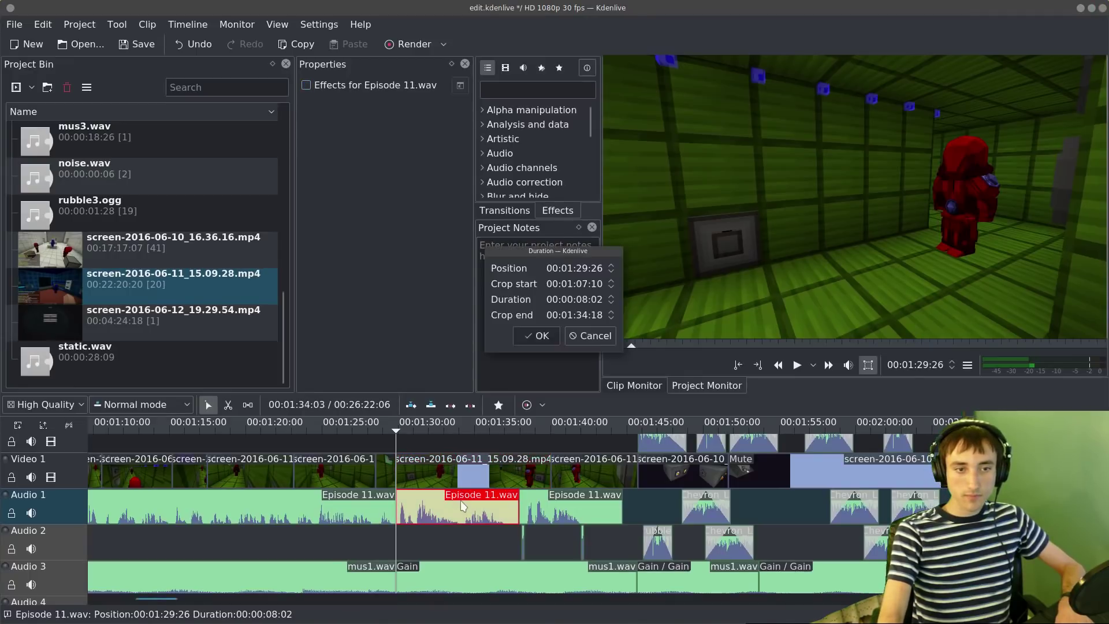
{"action": "left_click_drag", "start_coordinate": [567, 284], "coordinate": [588, 284]}
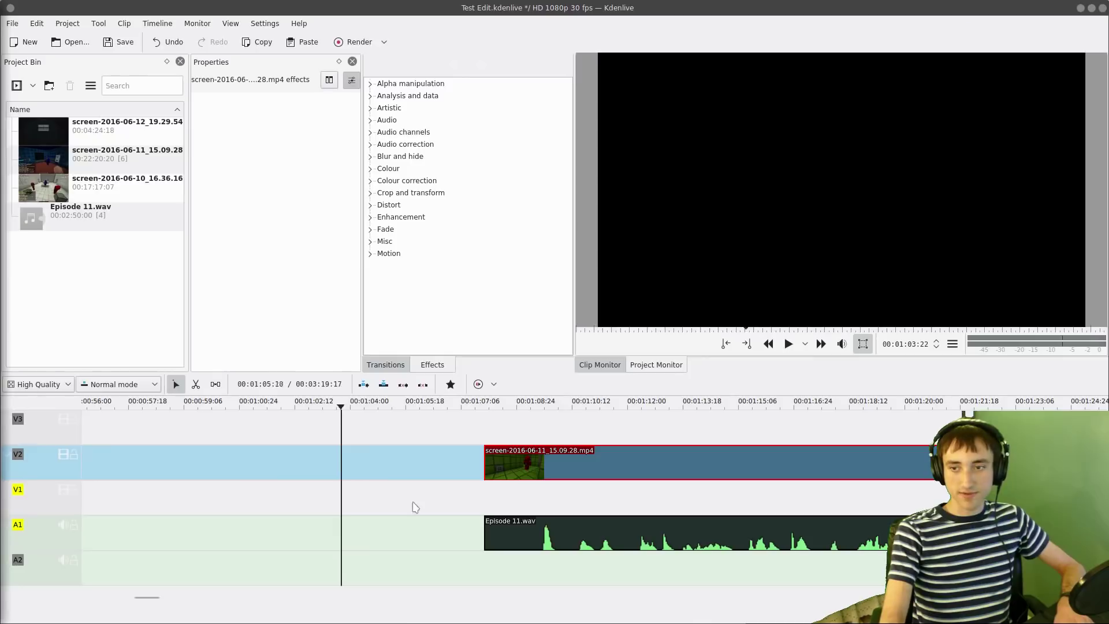
{"action": "left_click", "coordinate": [414, 523]}
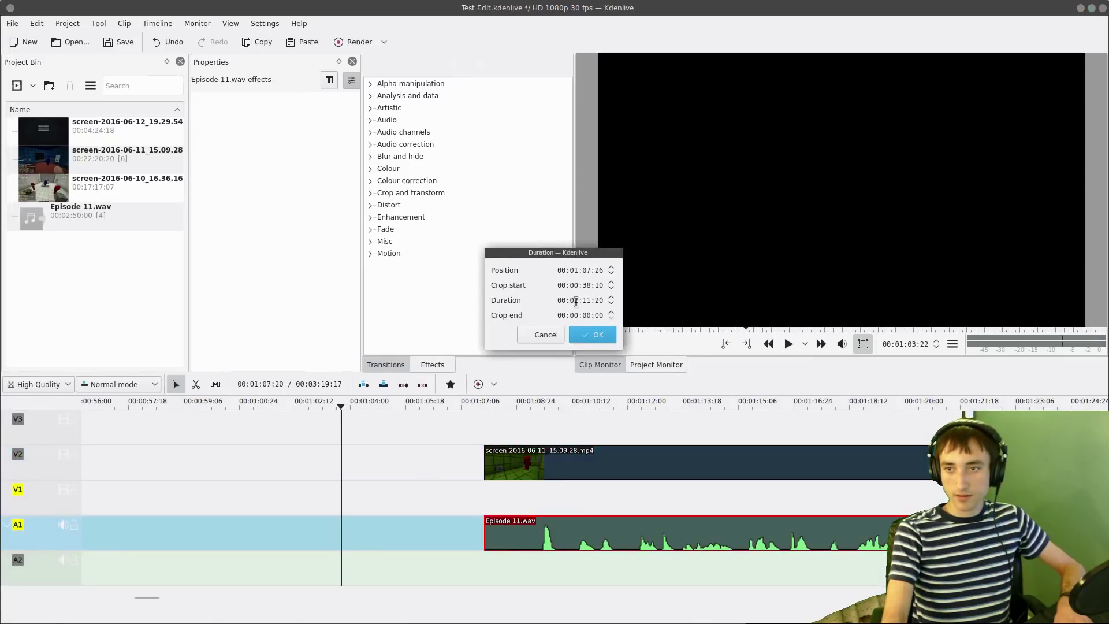
{"action": "left_click", "coordinate": [576, 300]}
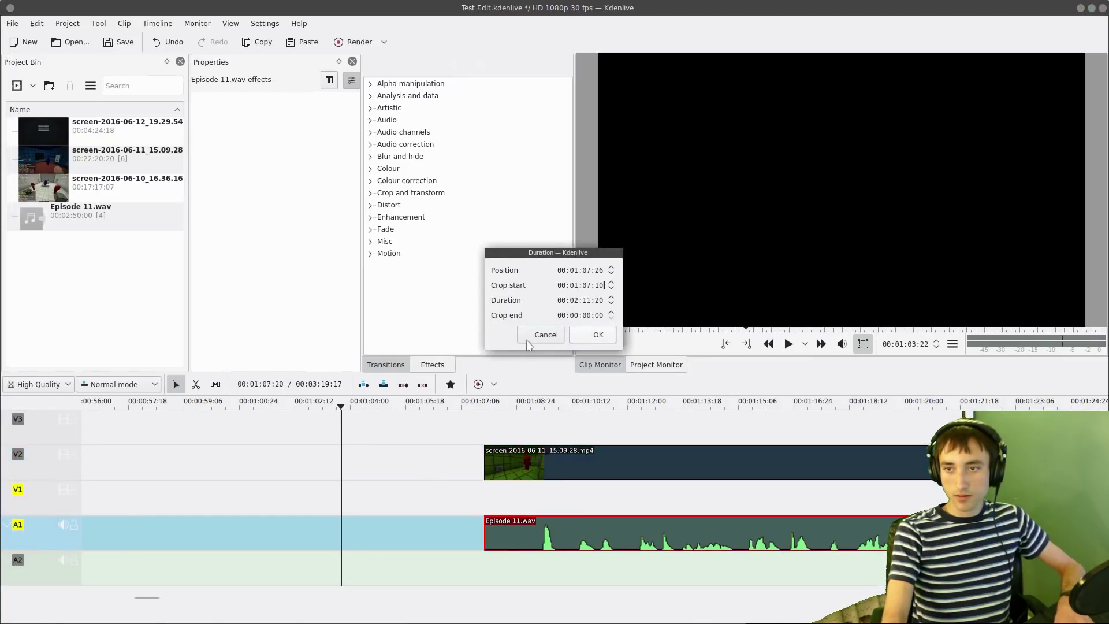
{"action": "left_click", "coordinate": [597, 336]}
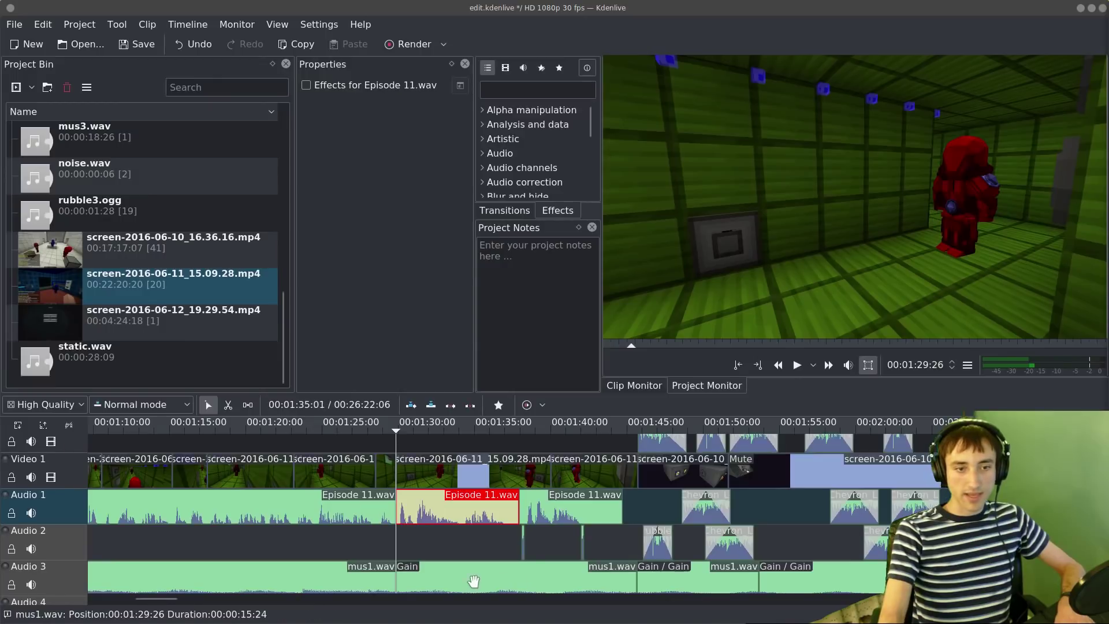
- In edit.kdenlive, copy the crop start 00:00:36:06 of the Audio 3 mus1.wav clip that begins at 00:01:29:26
{"action": "double_click", "coordinate": [474, 583]}
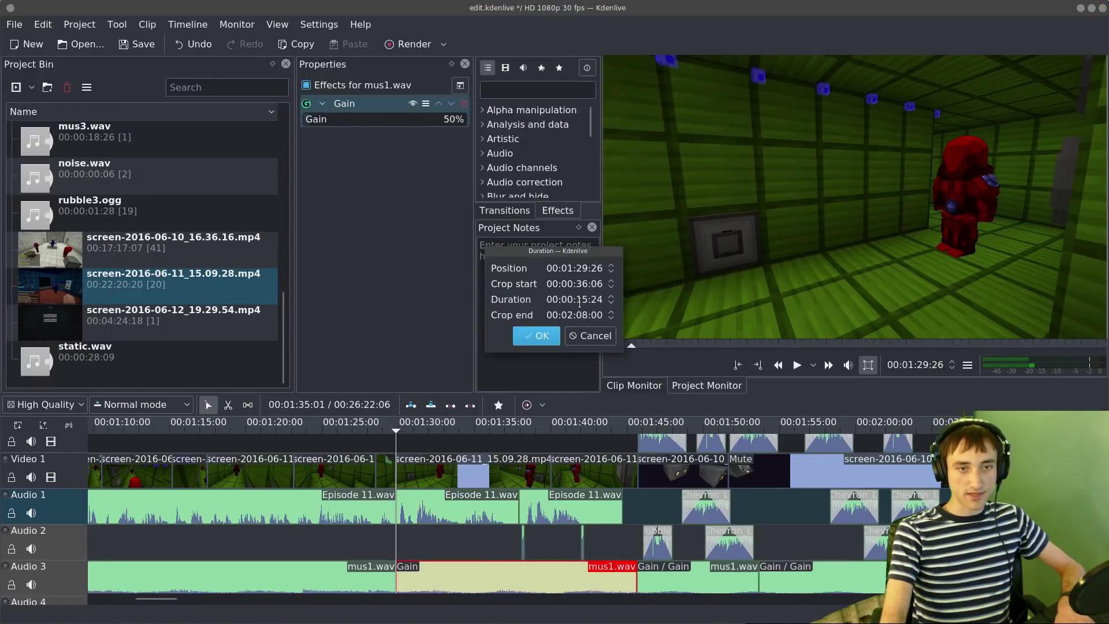
{"action": "left_click_drag", "start_coordinate": [576, 285], "coordinate": [632, 295]}
{"action": "key", "text": "Return"}
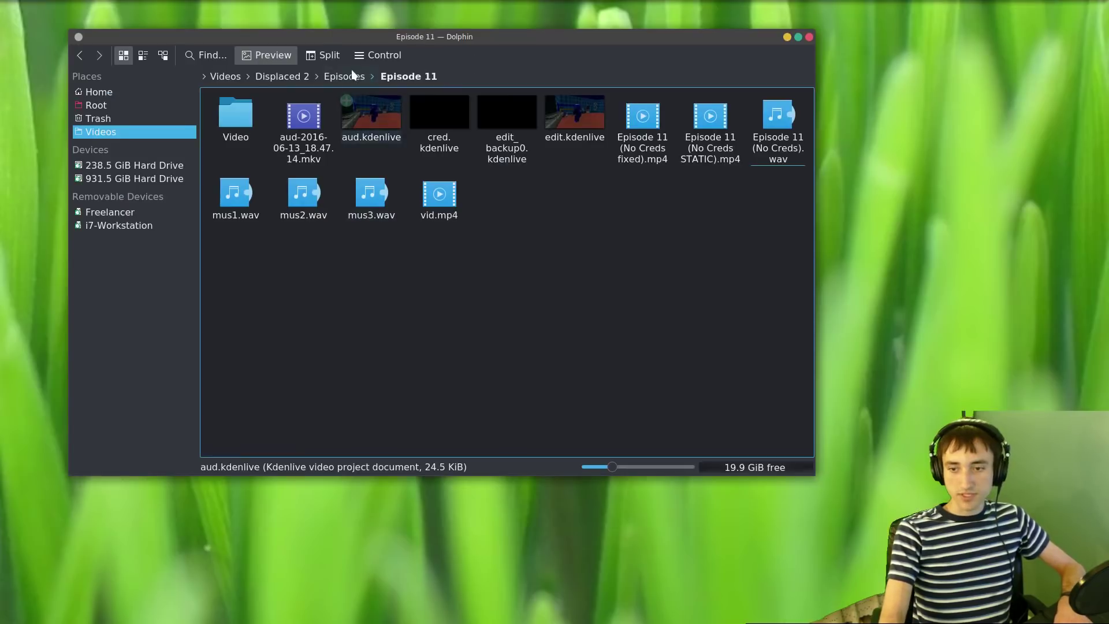
- Find mus1.wav in the Episode 11 folder of Displaced 2 in Dolphin and import it into the Test Edit.kdenlive Project Bin
{"action": "left_click", "coordinate": [350, 76]}
{"action": "key", "text": "alt+Up"}
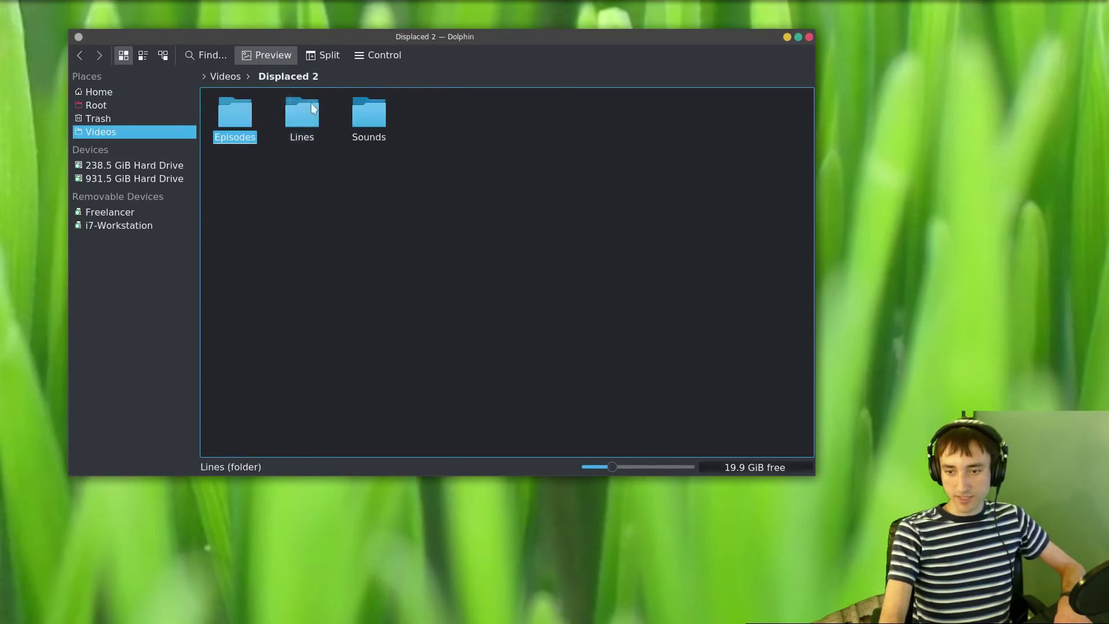
{"action": "left_click", "coordinate": [369, 112]}
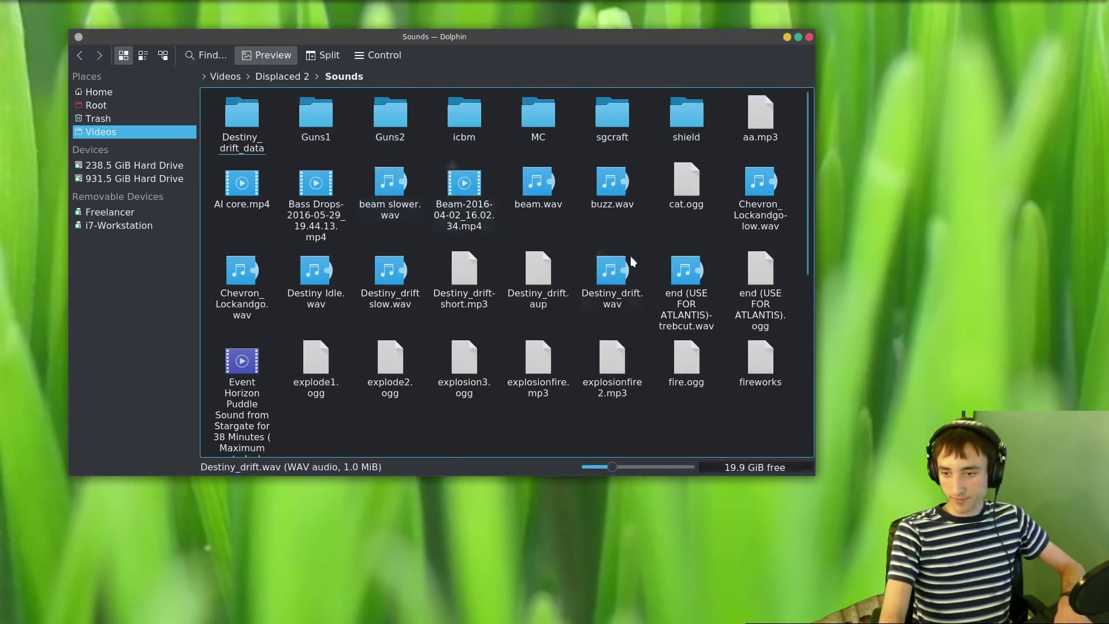
{"action": "left_click", "coordinate": [264, 77]}
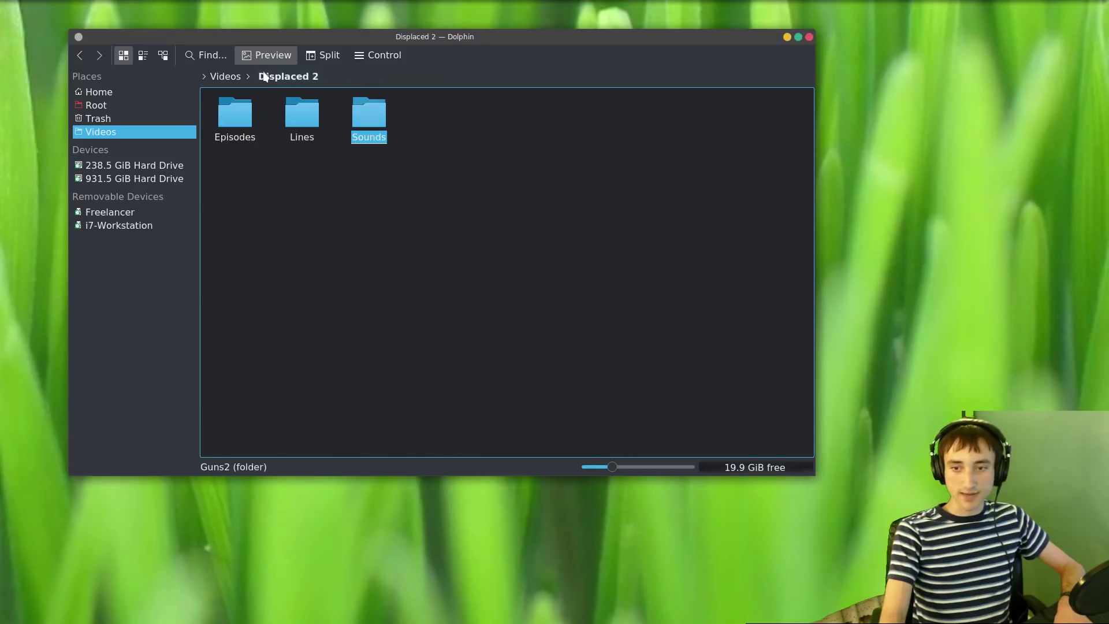
{"action": "left_click", "coordinate": [259, 135]}
{"action": "left_click", "coordinate": [250, 135]}
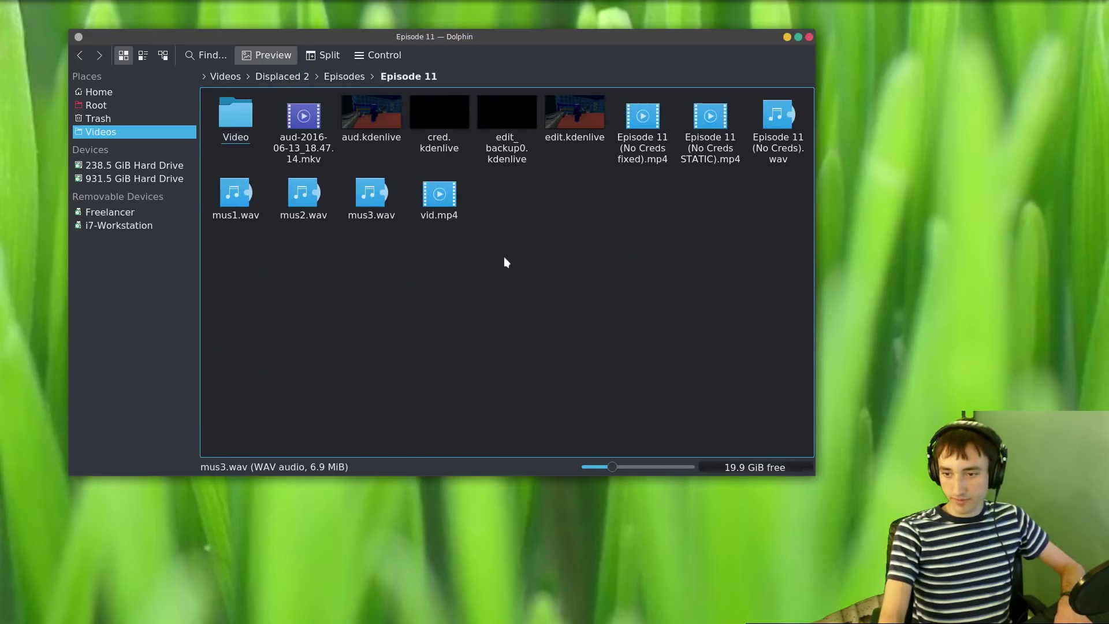
{"action": "left_click_drag", "start_coordinate": [237, 195], "coordinate": [99, 295]}
{"action": "key", "text": "alt+Tab"}
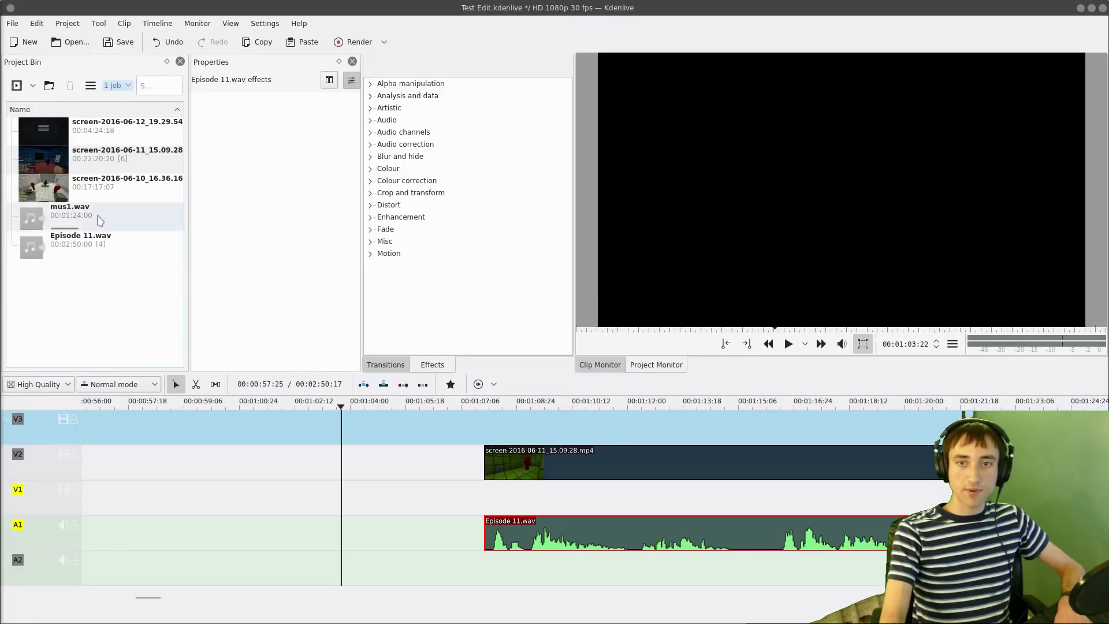
- Place mus1.wav on track A2 at 00:01:07:26, beneath the Episode 11.wav clip, and change its crop start
{"action": "left_click_drag", "start_coordinate": [99, 215], "coordinate": [489, 573]}
{"action": "double_click", "coordinate": [496, 570]}
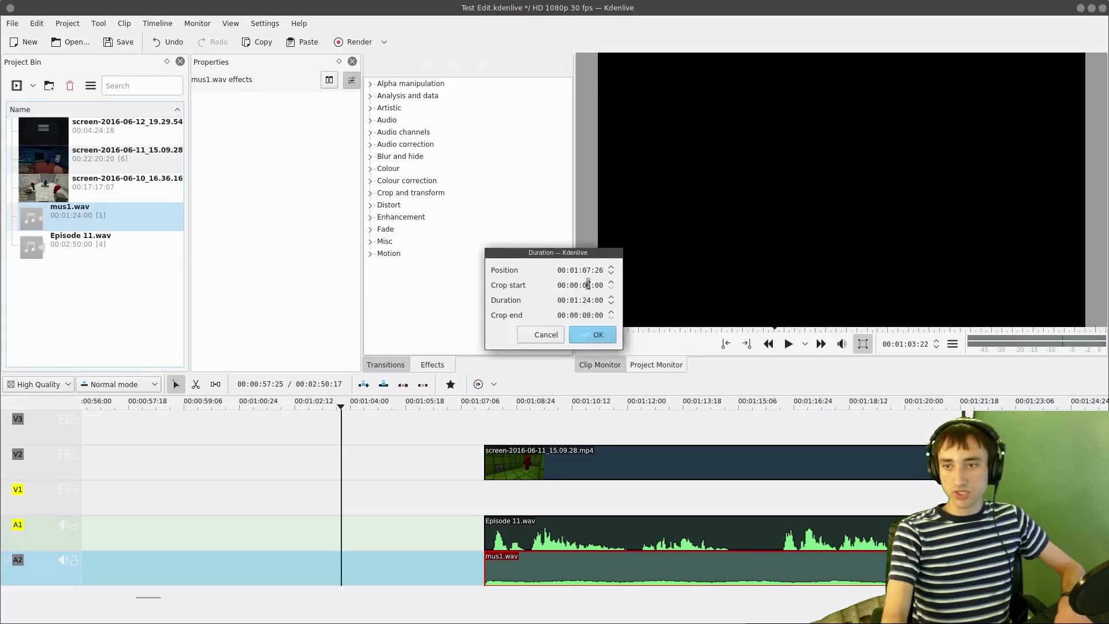
{"action": "left_click", "coordinate": [592, 336]}
{"action": "double_click", "coordinate": [488, 563]}
{"action": "left_click", "coordinate": [587, 285]}
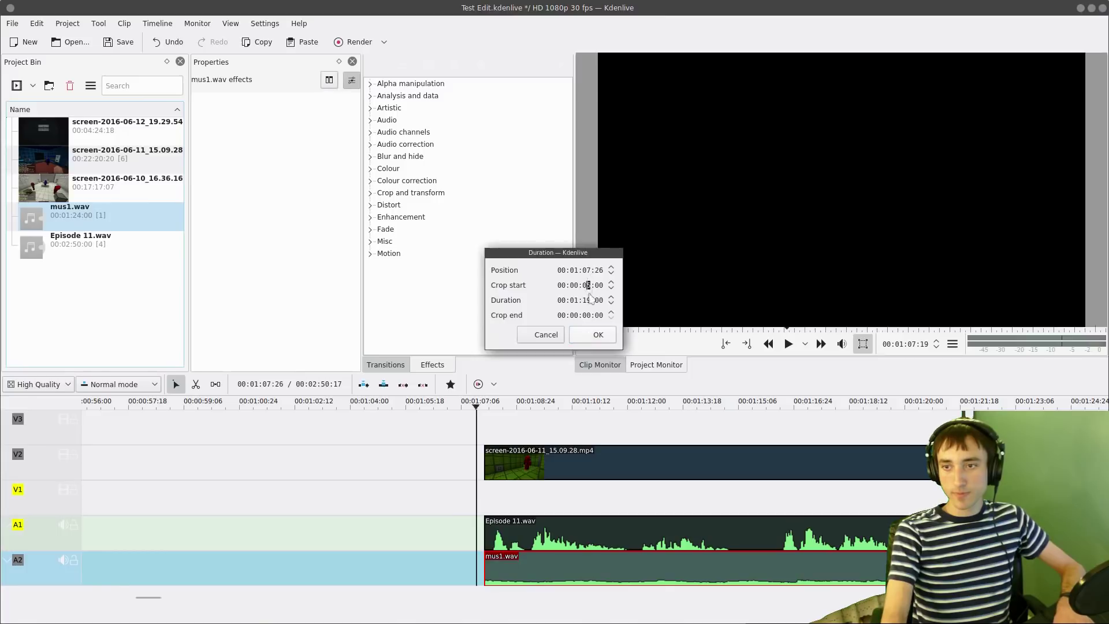
{"action": "left_click", "coordinate": [585, 340]}
- Play back the new section in Test Edit.kdenlive and compare it with edit.kdenlive around the short Audio 2 clip near 00:01:38
{"action": "scroll", "coordinate": [347, 520], "scroll_direction": "right", "scroll_amount": 5}
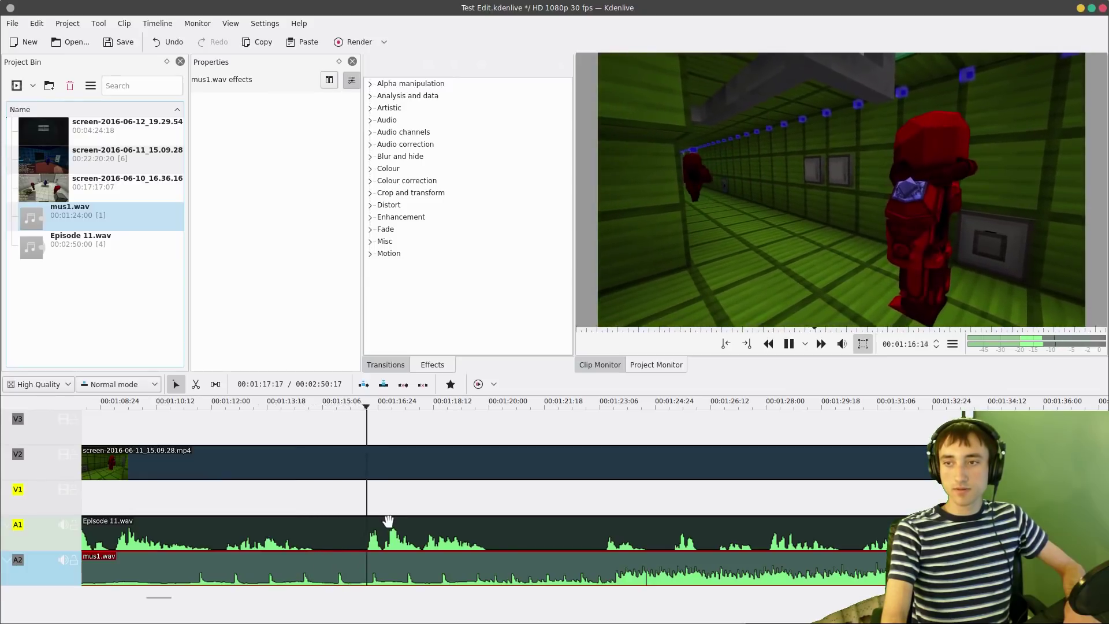
{"action": "scroll", "coordinate": [386, 521], "scroll_direction": "down", "scroll_amount": 4}
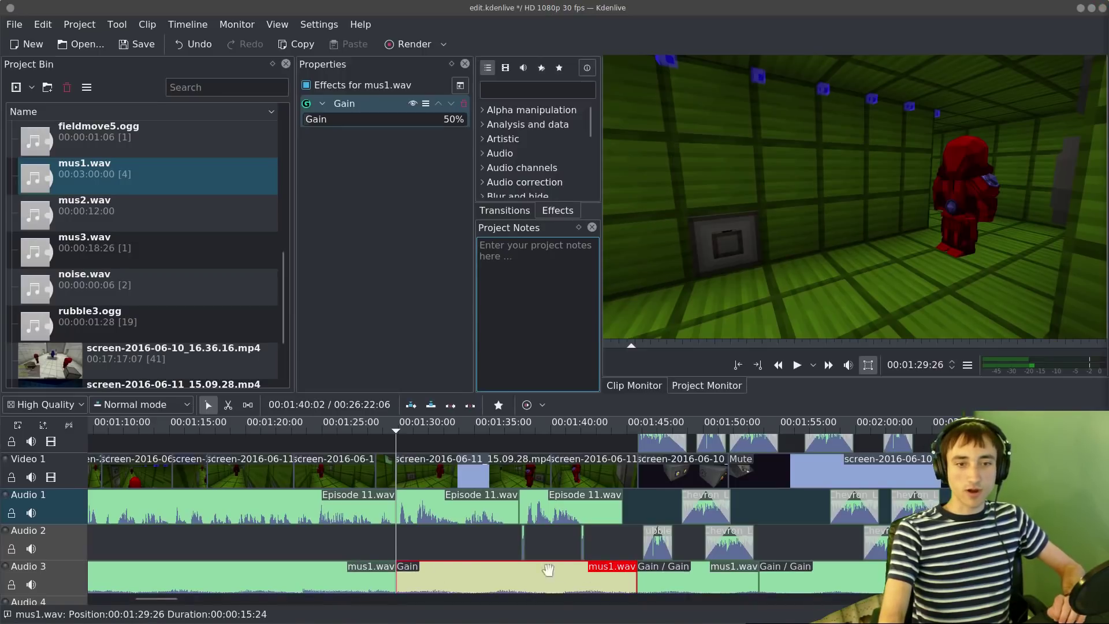
{"action": "left_click", "coordinate": [513, 539]}
{"action": "scroll", "coordinate": [514, 540], "scroll_direction": "up", "scroll_amount": 3}
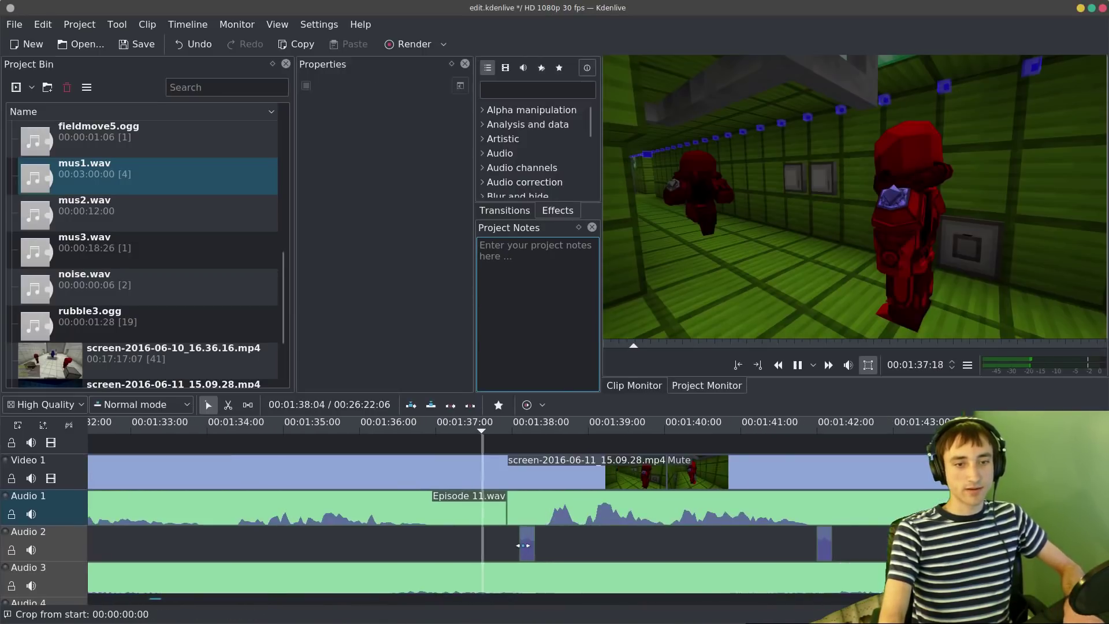
{"action": "key", "text": "space"}
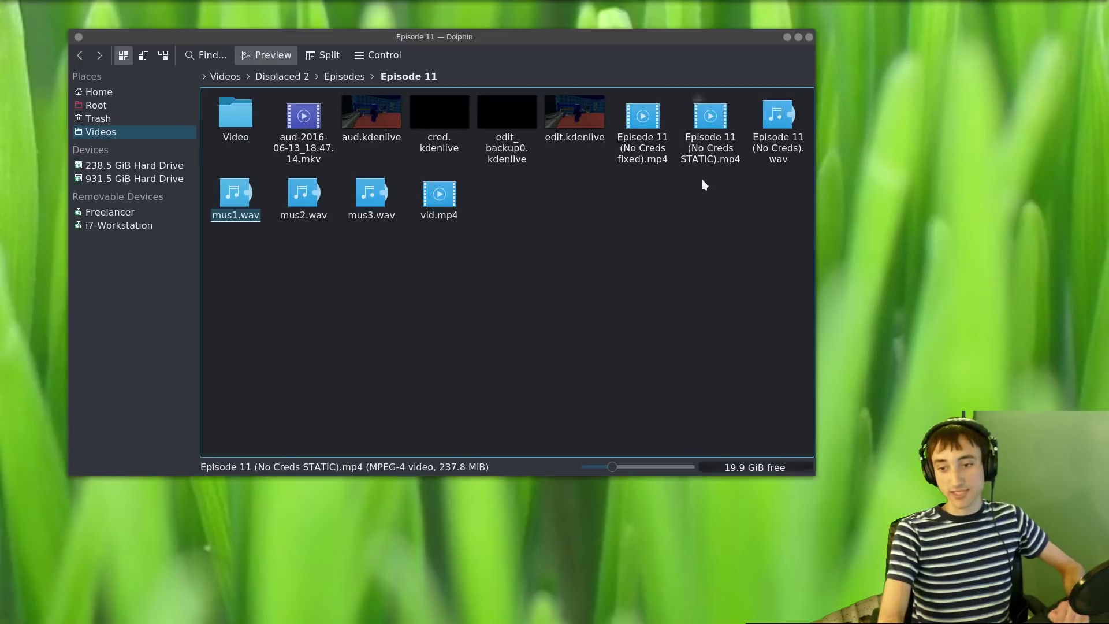
- Find noise.wav in the Sounds folder of Displaced 2 in Dolphin and import it into the Test Edit.kdenlive Project Bin
{"action": "left_click", "coordinate": [356, 78]}
{"action": "left_click", "coordinate": [356, 77]}
{"action": "left_click", "coordinate": [300, 78]}
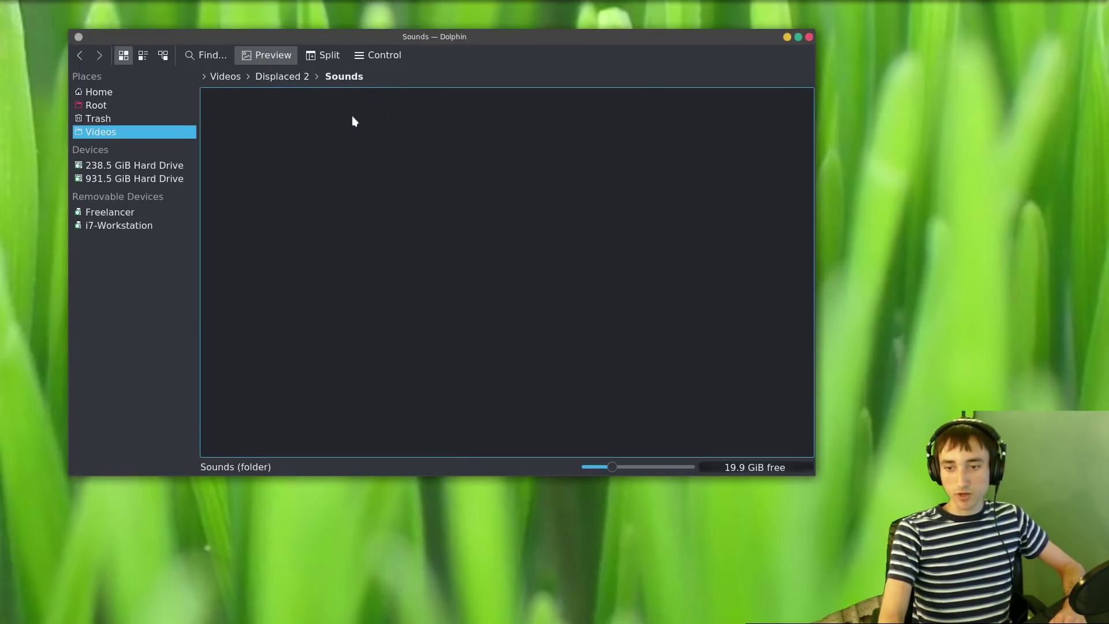
{"action": "left_click", "coordinate": [367, 113]}
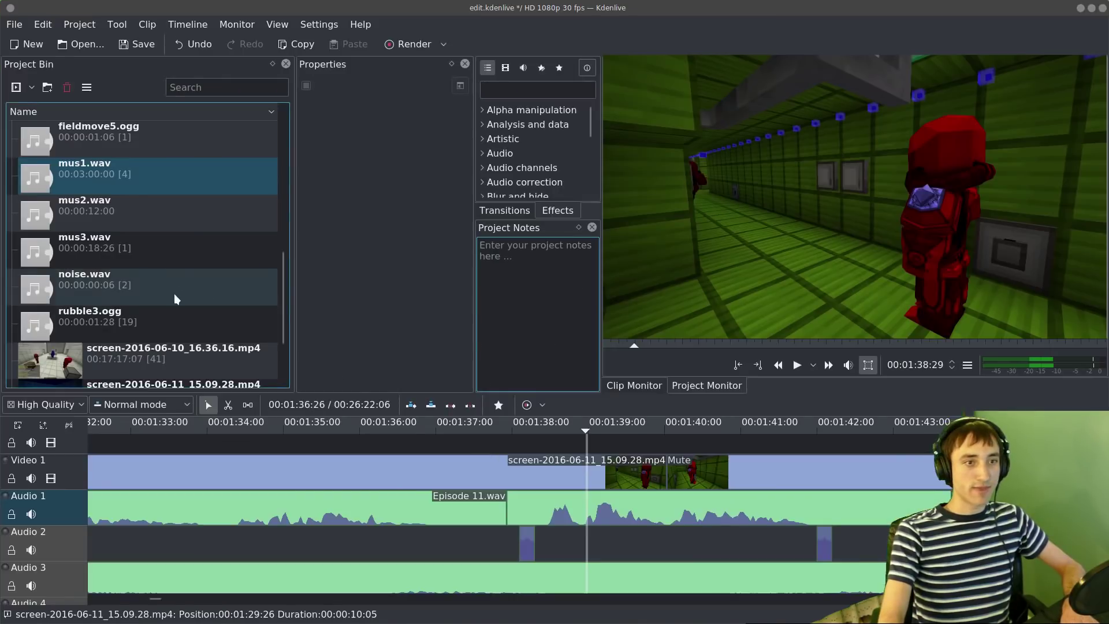
{"action": "scroll", "coordinate": [173, 292], "scroll_direction": "up", "scroll_amount": 5}
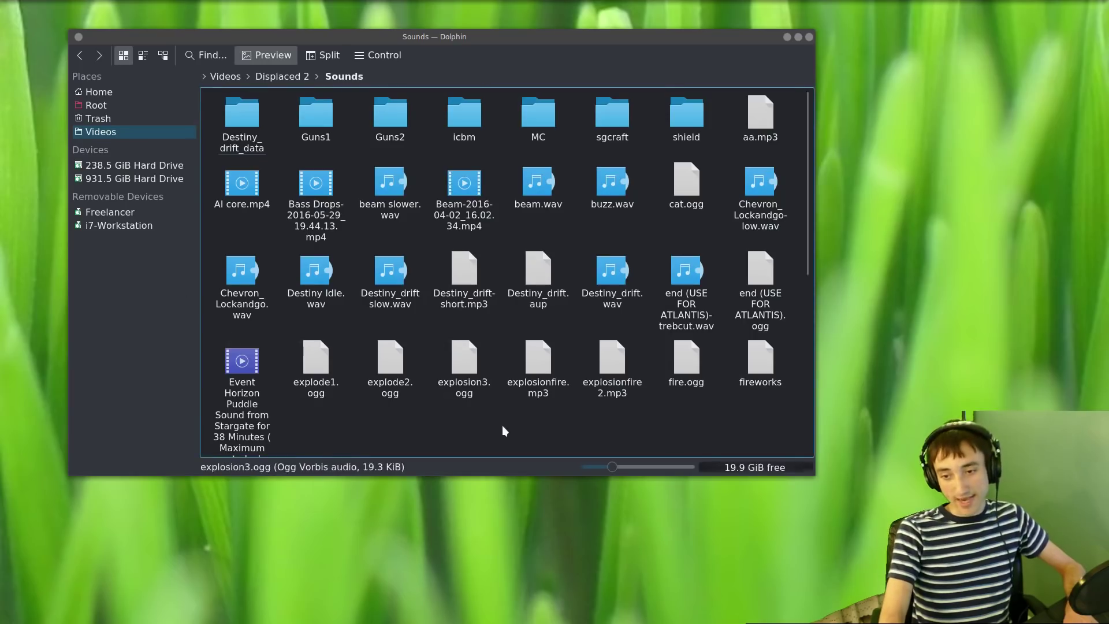
{"action": "scroll", "coordinate": [509, 414], "scroll_direction": "down", "scroll_amount": 2}
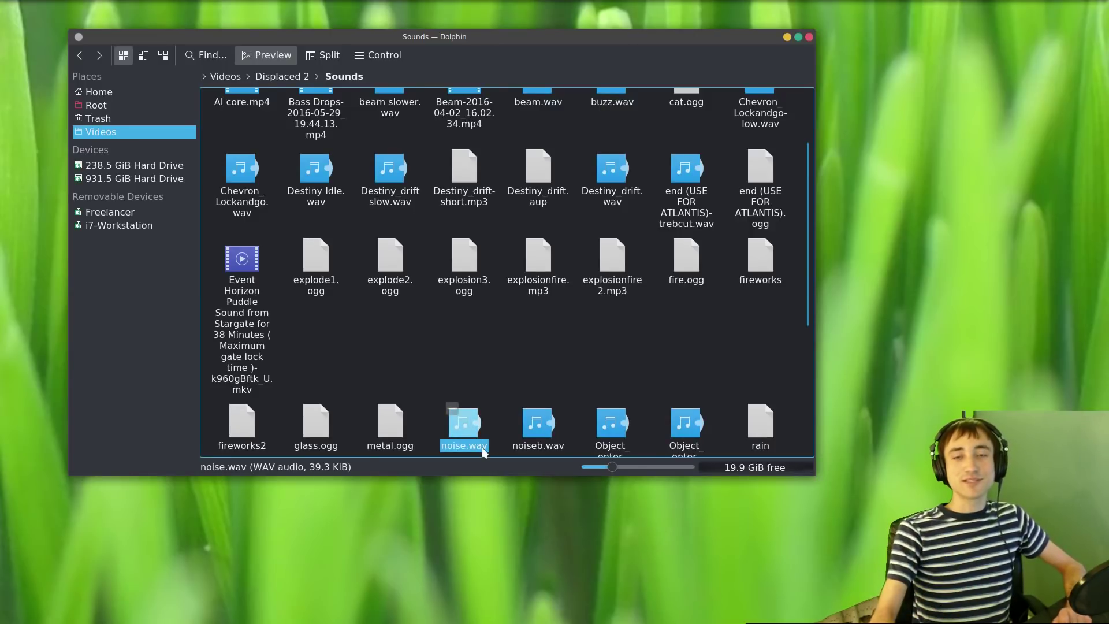
{"action": "scroll", "coordinate": [519, 272], "scroll_direction": "up", "scroll_amount": 2}
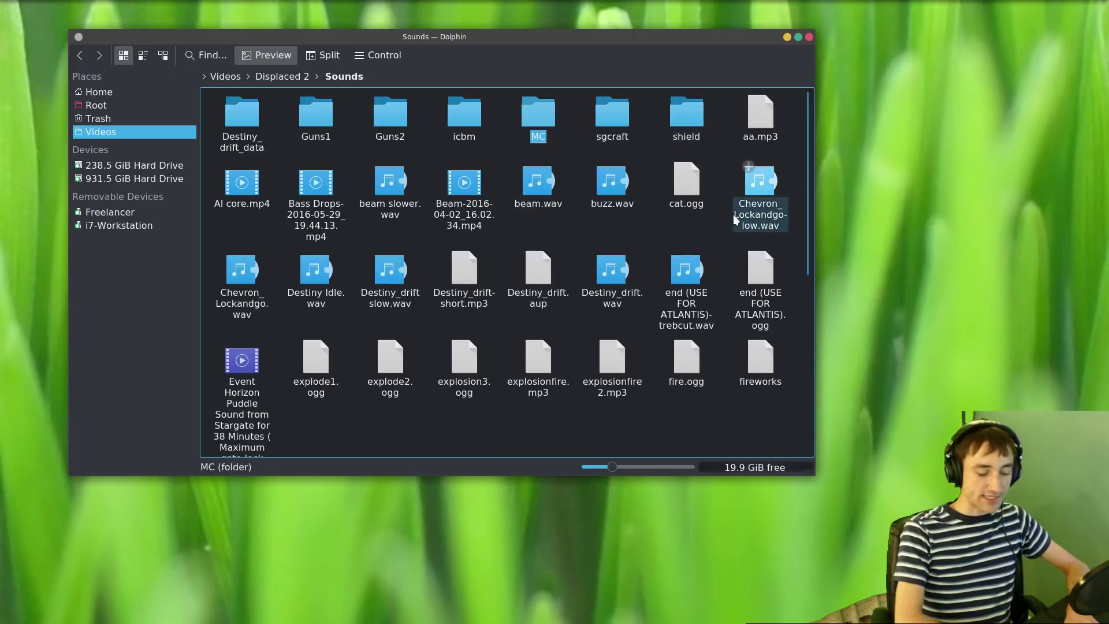
{"action": "type", "text": "n"}
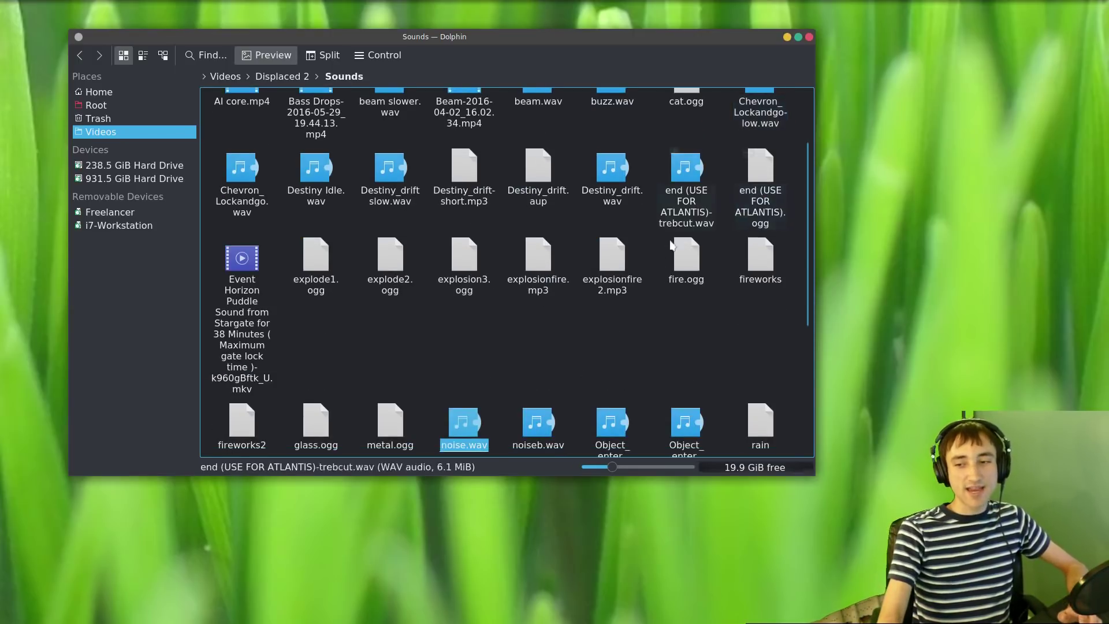
{"action": "left_click_drag", "start_coordinate": [810, 248], "coordinate": [804, 306]}
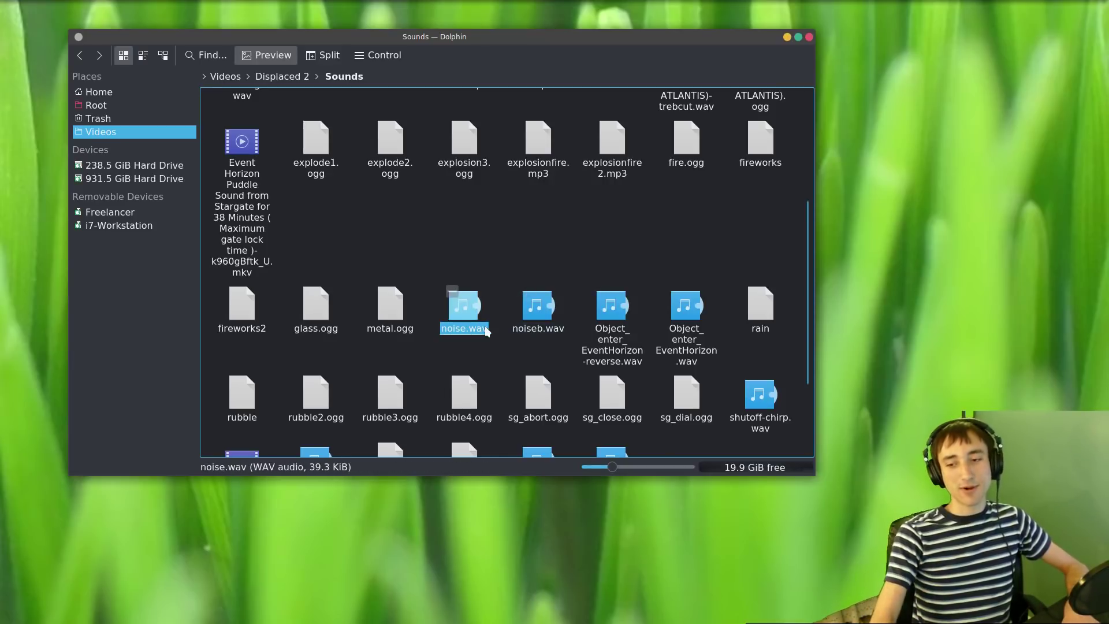
{"action": "left_click_drag", "start_coordinate": [485, 331], "coordinate": [124, 289]}
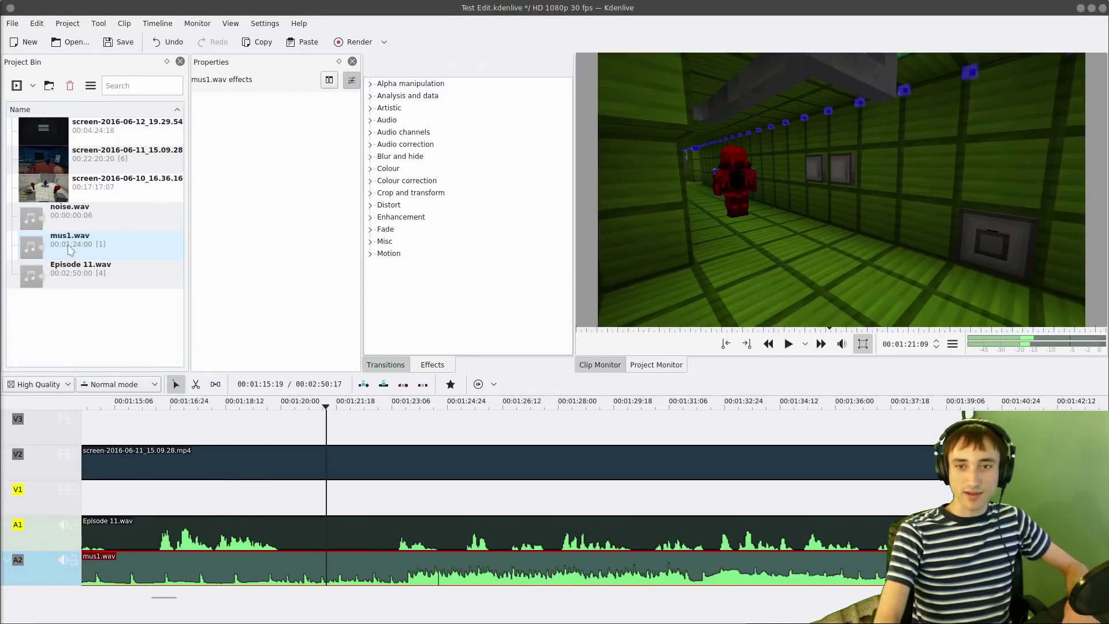
- Insert an audio track under A2 in Test Edit.kdenlive to hold the noise.wav sound effect
{"action": "left_click_drag", "start_coordinate": [66, 220], "coordinate": [112, 366]}
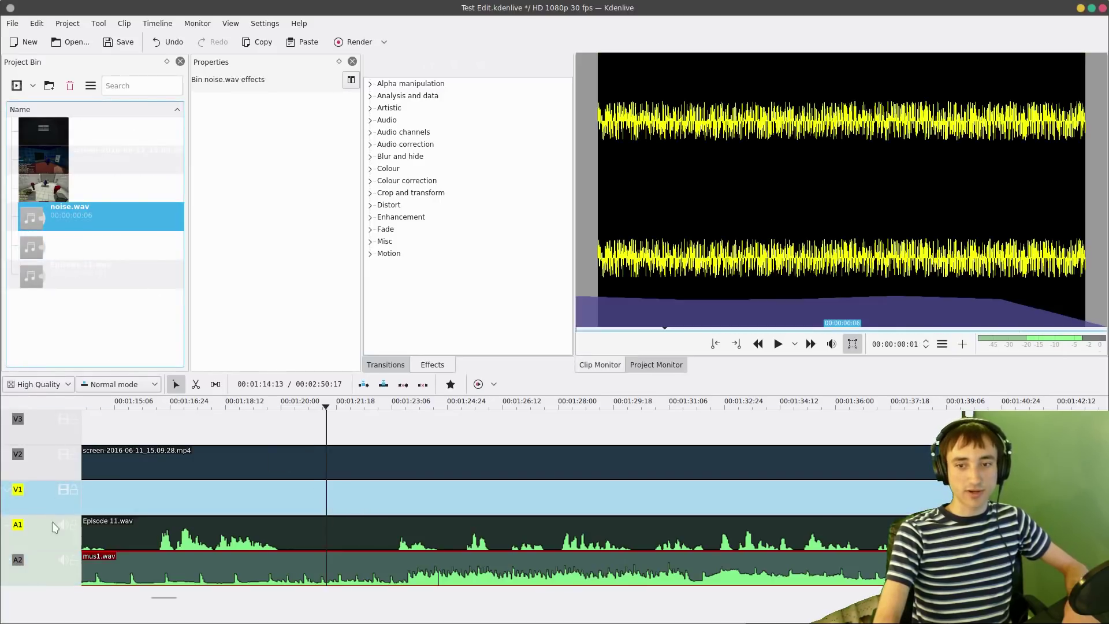
{"action": "right_click", "coordinate": [65, 557]}
{"action": "left_click", "coordinate": [81, 579]}
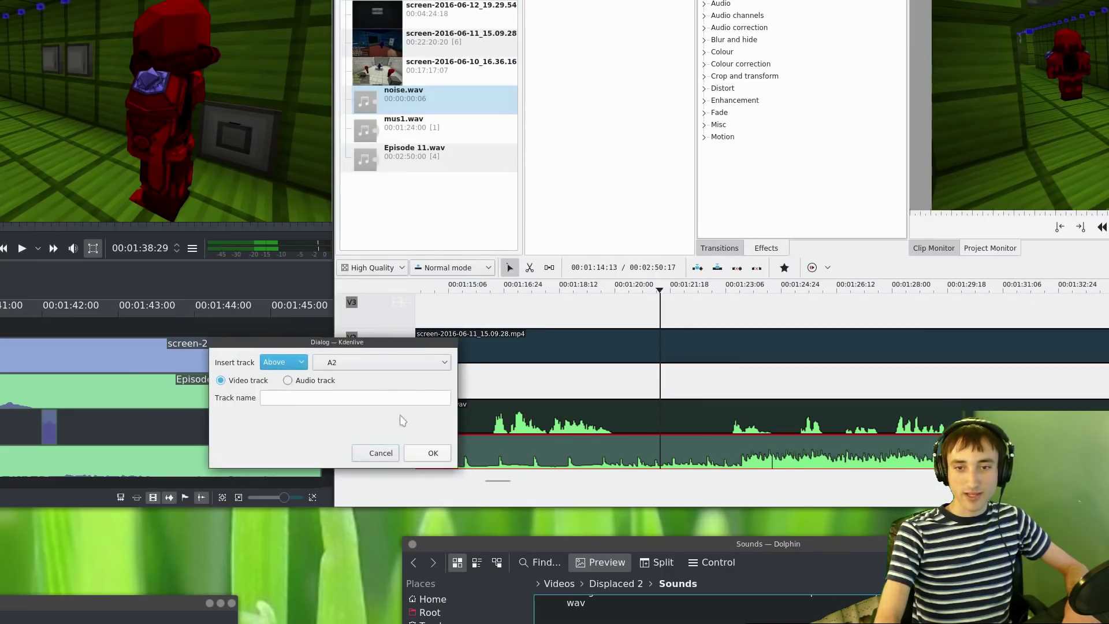
{"action": "left_click", "coordinate": [283, 363]}
{"action": "left_click", "coordinate": [298, 385]}
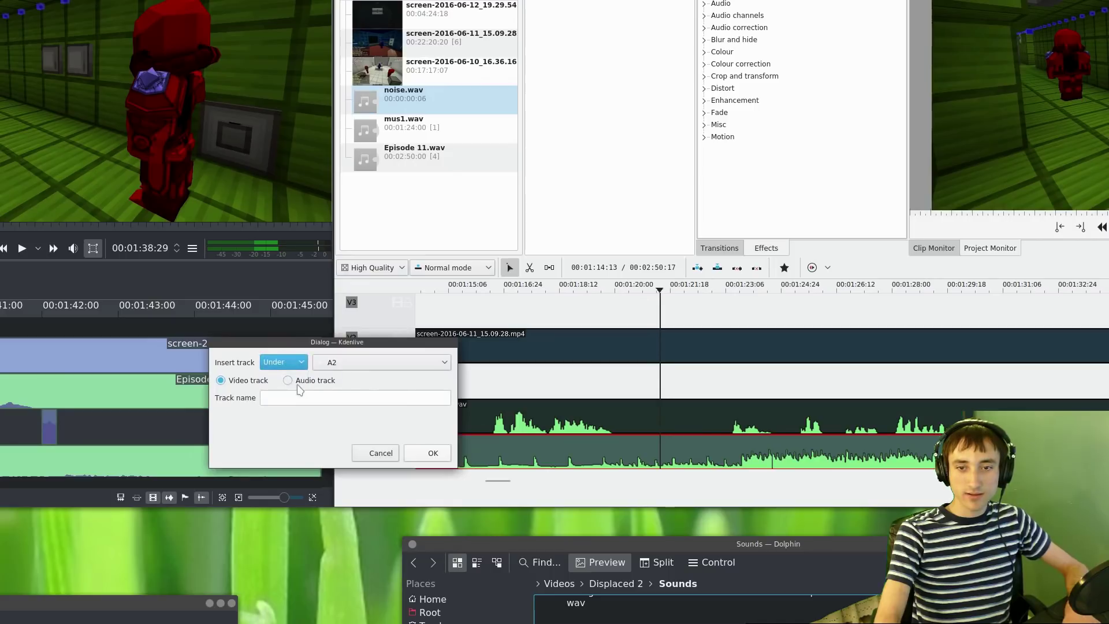
{"action": "left_click", "coordinate": [340, 361]}
{"action": "left_click", "coordinate": [340, 362]}
{"action": "left_click", "coordinate": [317, 381]}
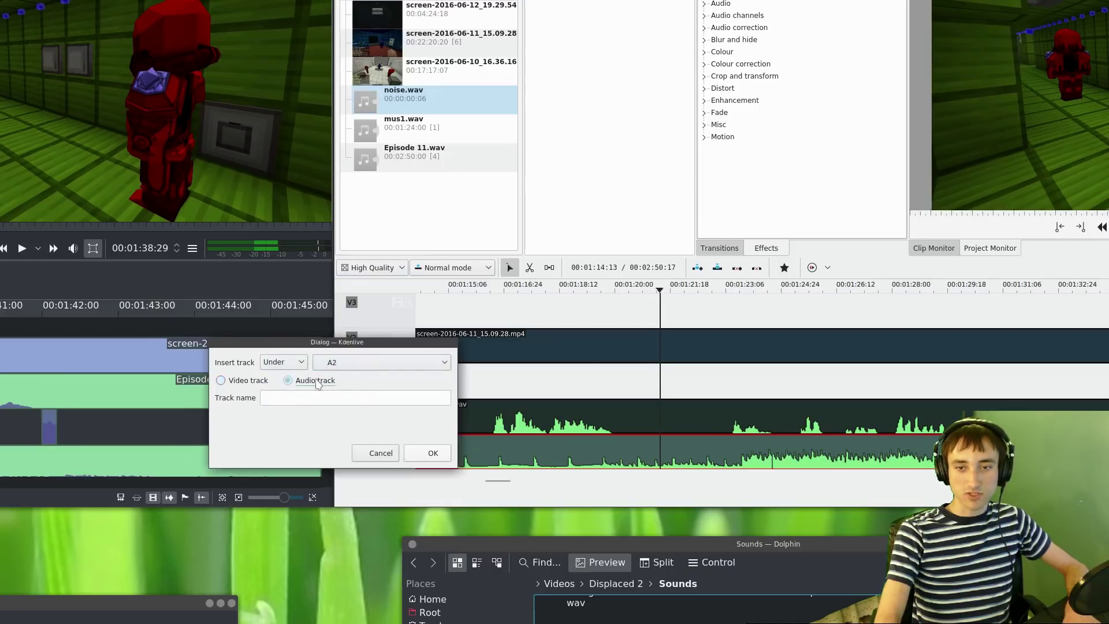
{"action": "left_click", "coordinate": [414, 455]}
- Place noise.wav on track A3 at about 00:01:21:05, using edit.kdenlive's Audio 2 track as reference, and play back the section
{"action": "scroll", "coordinate": [485, 501], "scroll_direction": "down", "scroll_amount": 1}
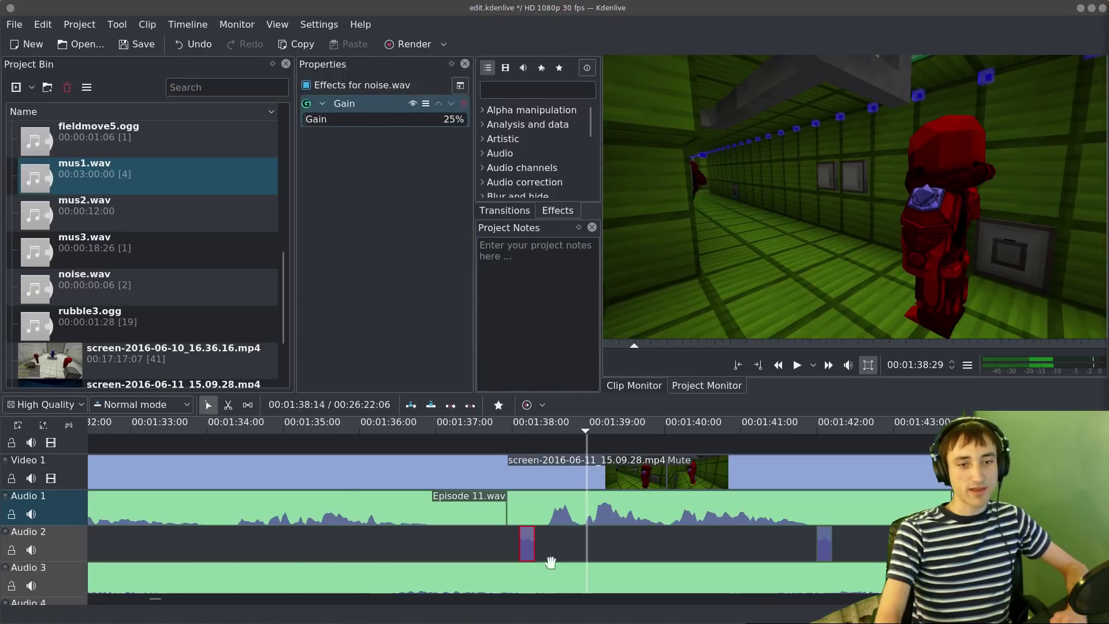
{"action": "scroll", "coordinate": [75, 525], "scroll_direction": "up", "scroll_amount": 3}
{"action": "scroll", "coordinate": [85, 519], "scroll_direction": "down", "scroll_amount": 3}
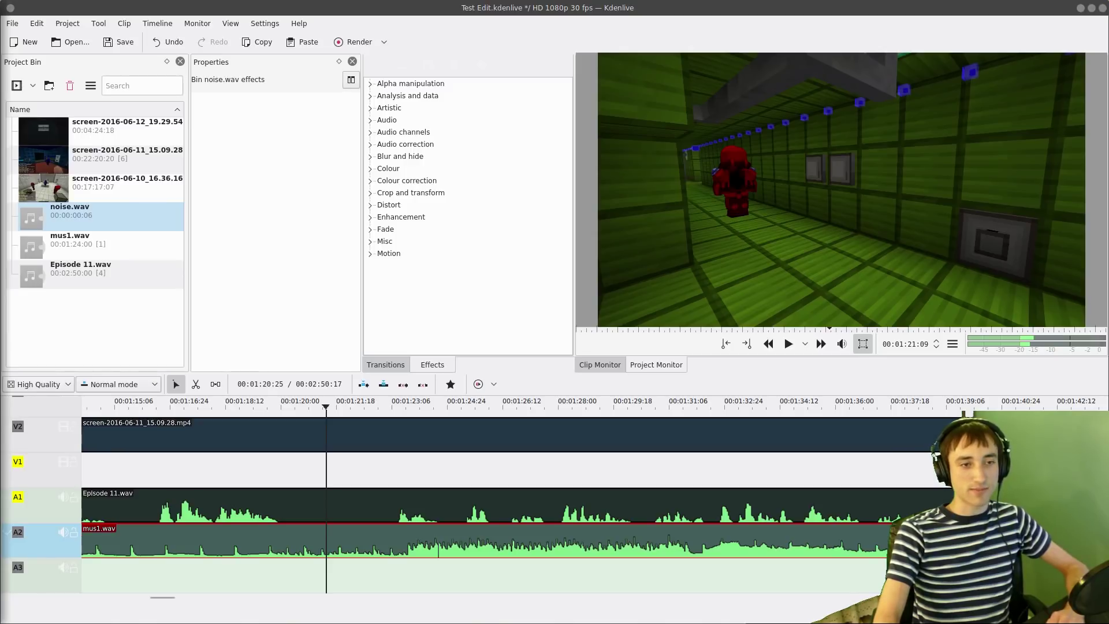
{"action": "left_click_drag", "start_coordinate": [95, 223], "coordinate": [319, 504]}
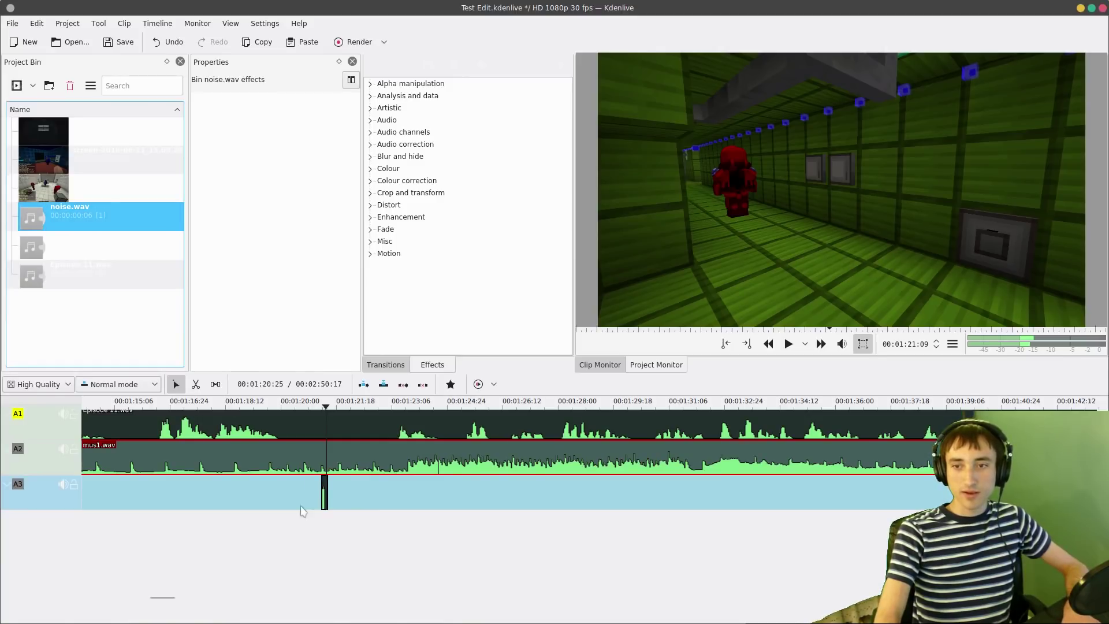
{"action": "scroll", "coordinate": [268, 524], "scroll_direction": "up", "scroll_amount": 3}
{"action": "scroll", "coordinate": [284, 524], "scroll_direction": "left", "scroll_amount": 5}
{"action": "scroll", "coordinate": [502, 489], "scroll_direction": "right", "scroll_amount": 5}
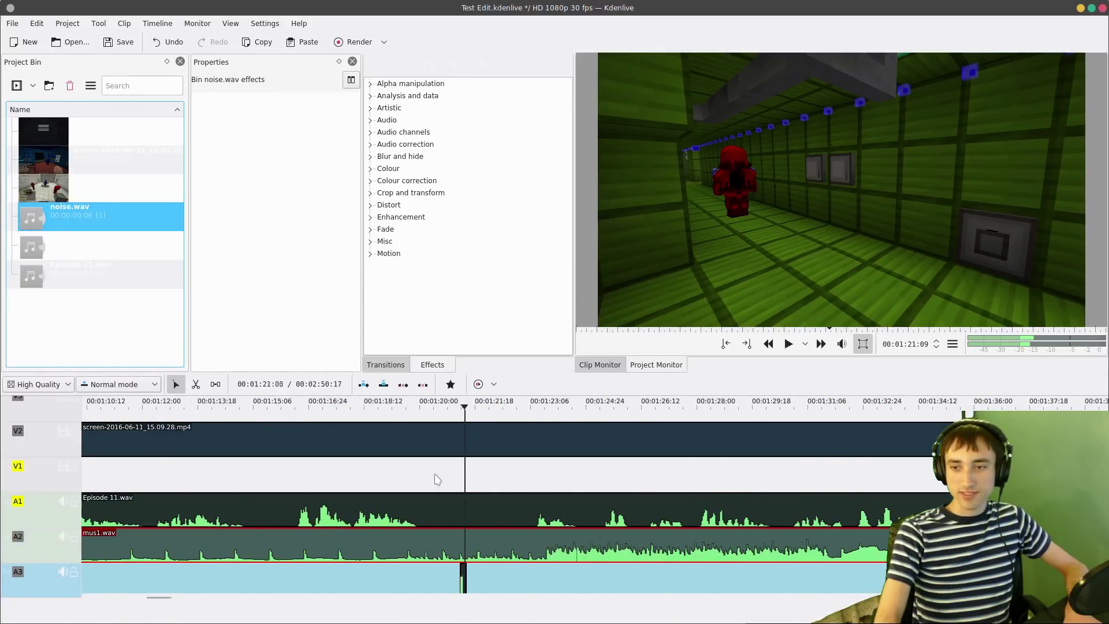
{"action": "left_click", "coordinate": [533, 476]}
{"action": "key", "text": "space"}
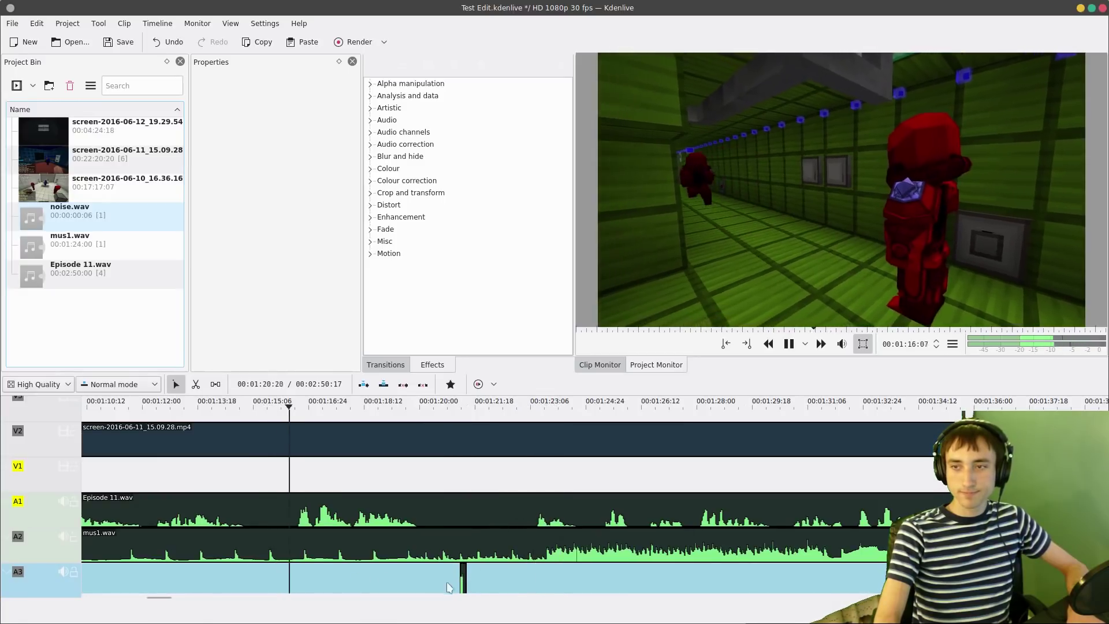
- Move the noise.wav clip on A3 earlier to about 00:01:16:01 and play back the section
{"action": "scroll", "coordinate": [469, 585], "scroll_direction": "up", "scroll_amount": 5, "text": "ctrl"}
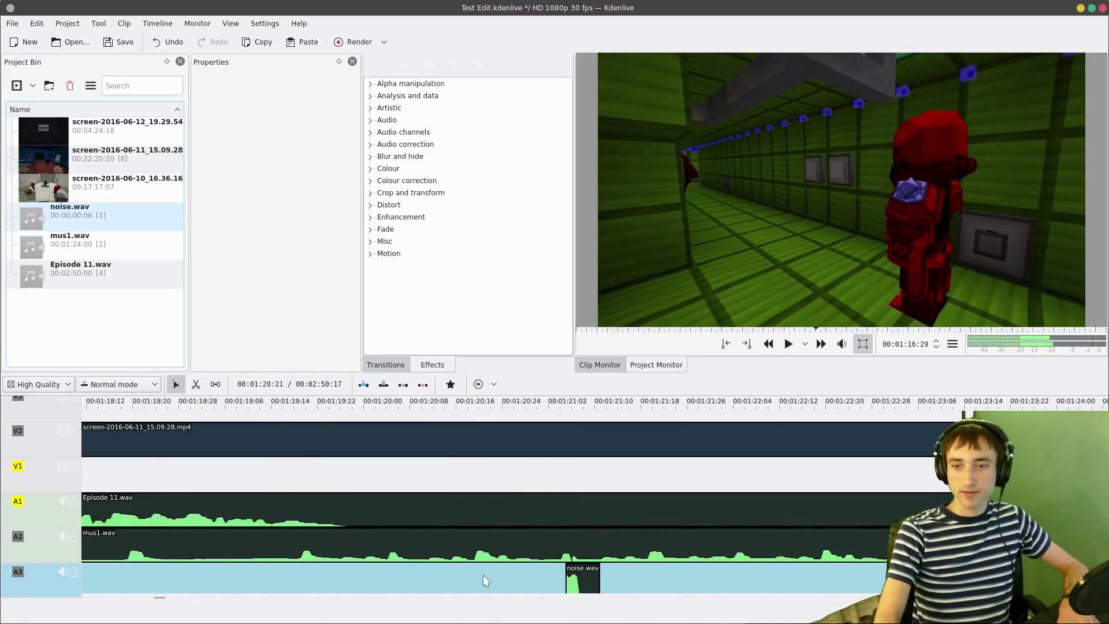
{"action": "left_click_drag", "start_coordinate": [914, 579], "coordinate": [253, 578]}
{"action": "key", "text": "space"}
{"action": "key", "text": "space"}
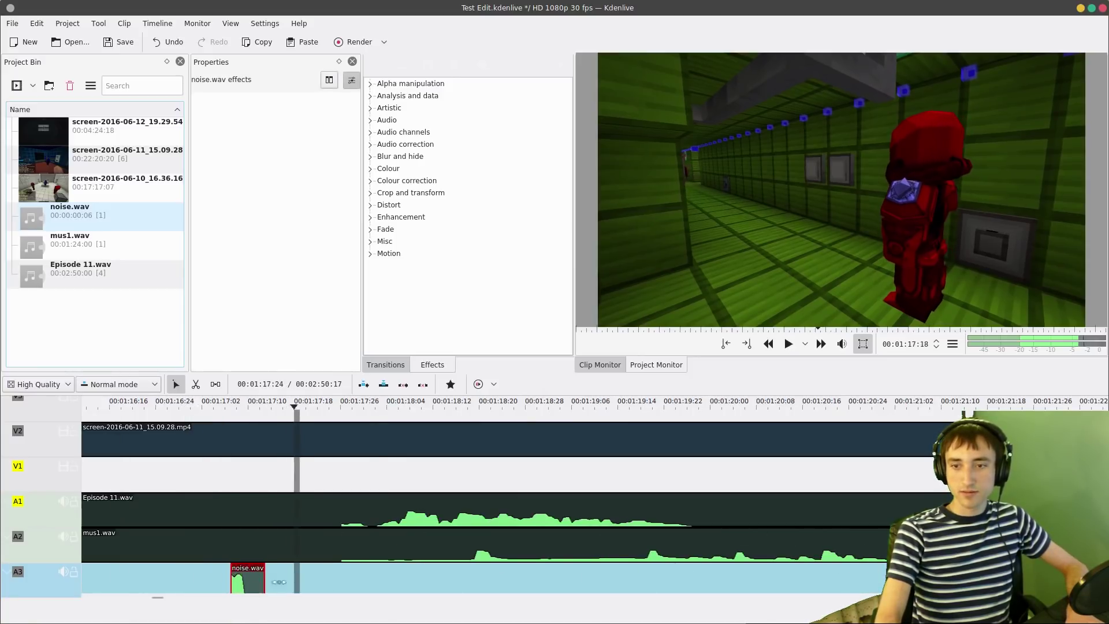
{"action": "scroll", "coordinate": [366, 577], "scroll_direction": "up", "scroll_amount": 6}
{"action": "left_click", "coordinate": [506, 575]}
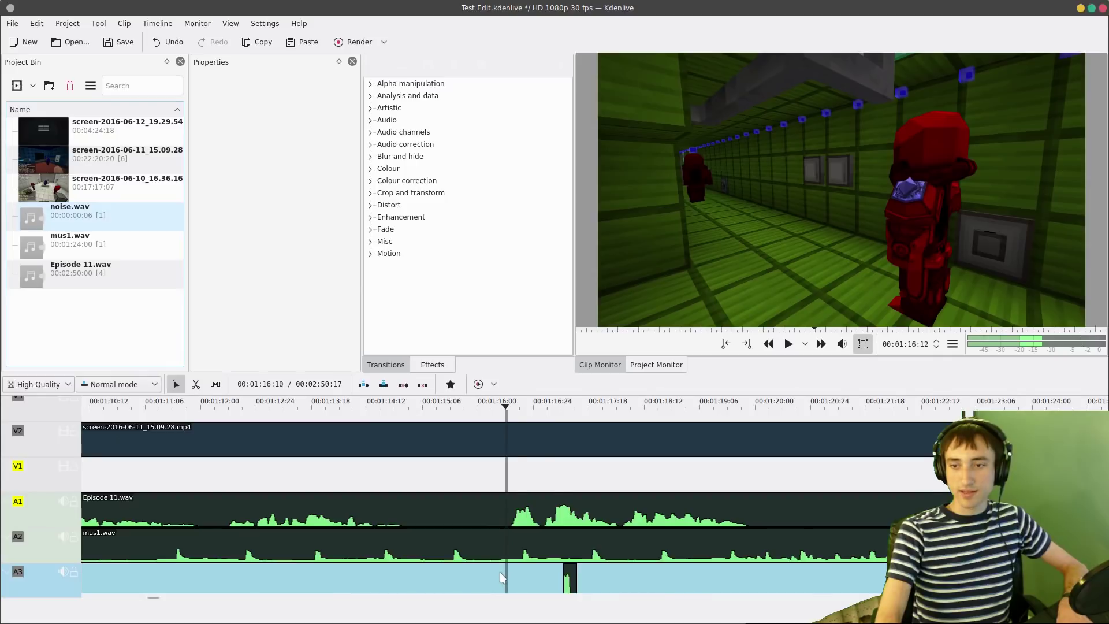
{"action": "scroll", "coordinate": [501, 573], "scroll_direction": "up", "scroll_amount": 3}
{"action": "left_click", "coordinate": [547, 573]}
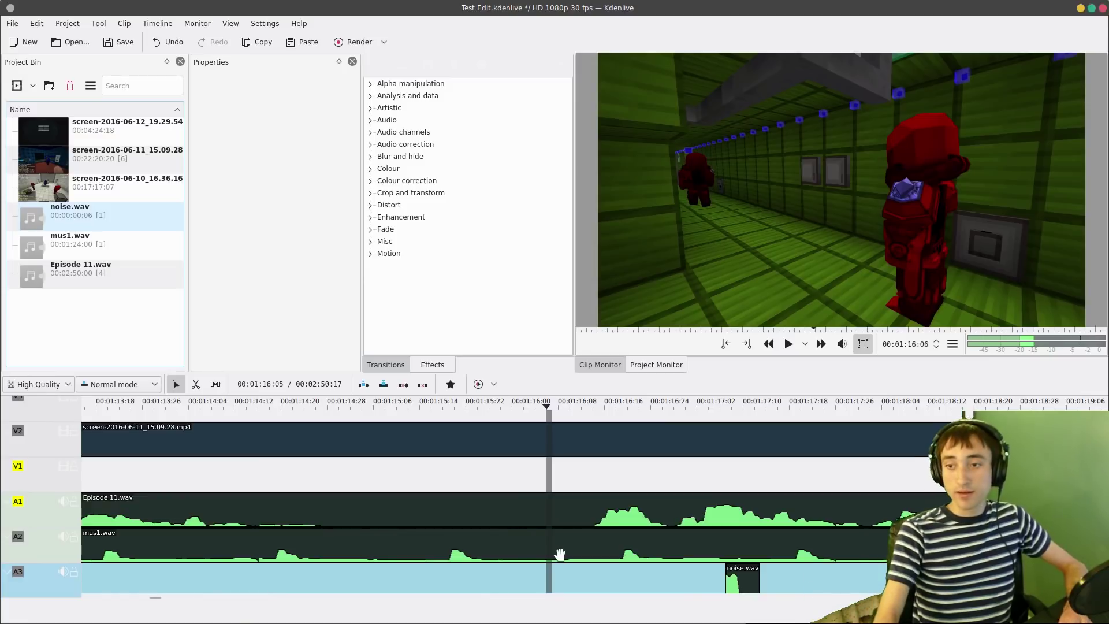
{"action": "left_click_drag", "start_coordinate": [739, 575], "coordinate": [534, 582]}
{"action": "key", "text": "space"}
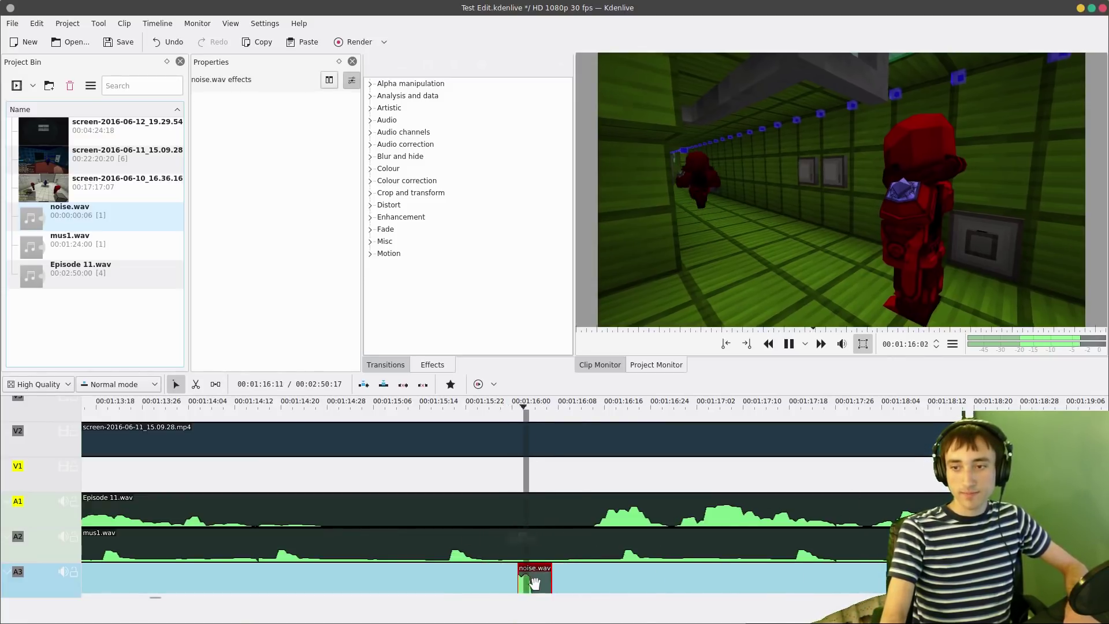
{"action": "key", "text": "space"}
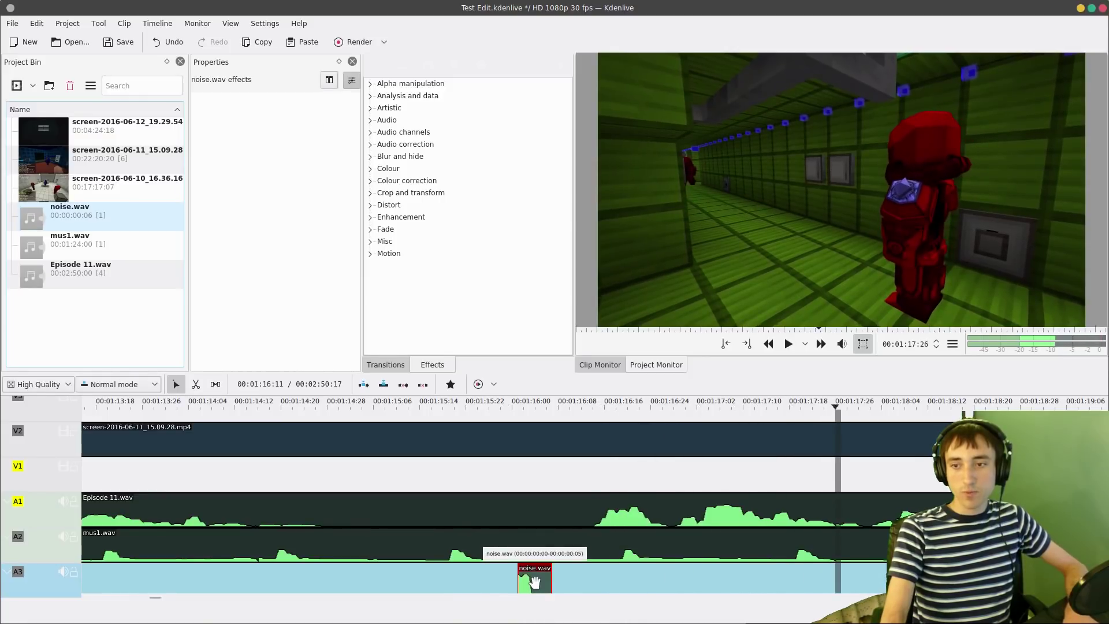
- Check the noise.wav clip's context options and save Test Edit.kdenlive
{"action": "right_click", "coordinate": [531, 581]}
{"action": "key", "text": "Escape"}
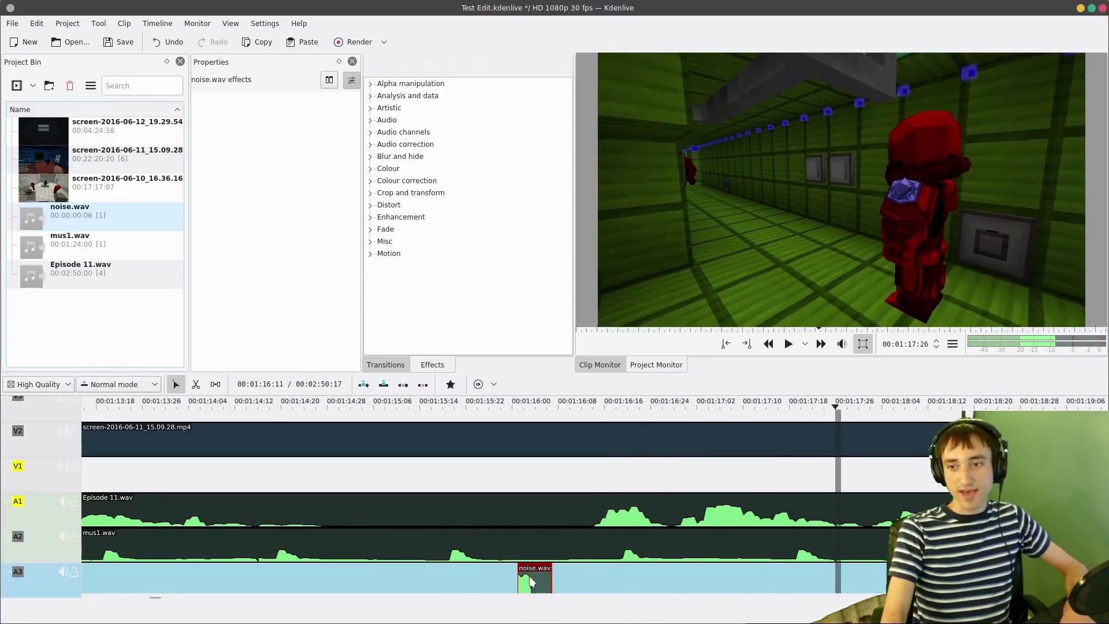
{"action": "right_click", "coordinate": [531, 582]}
{"action": "key", "text": "Escape"}
{"action": "key", "text": "ctrl+s"}
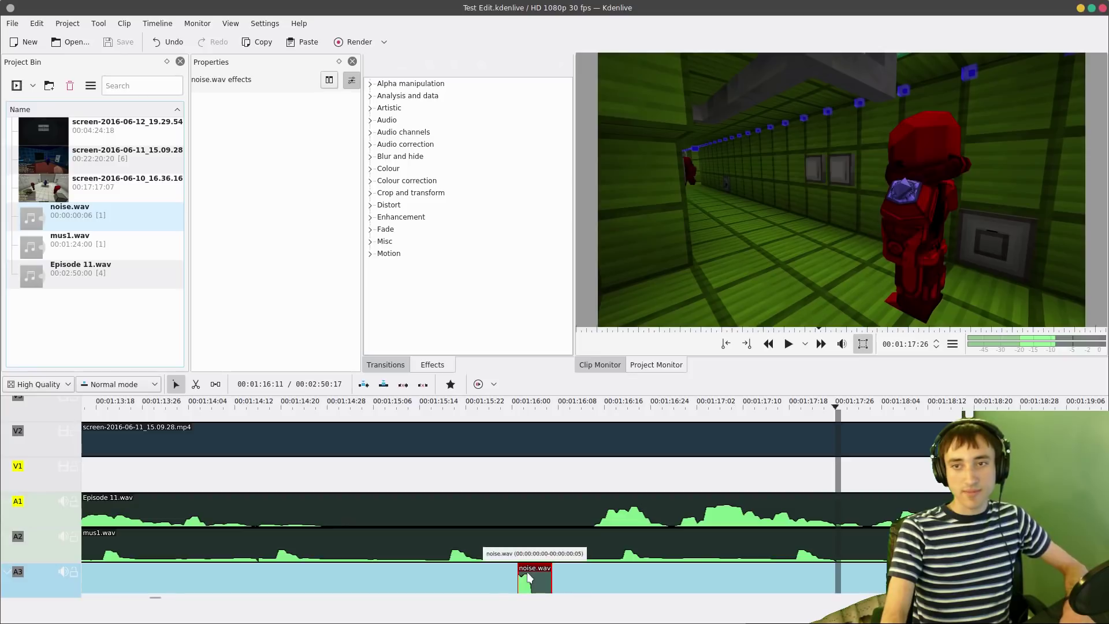
- Try applying the Gain effect from the Audio channels group to the noise.wav clip on A3 with a value of 20%
{"action": "left_click", "coordinate": [369, 123]}
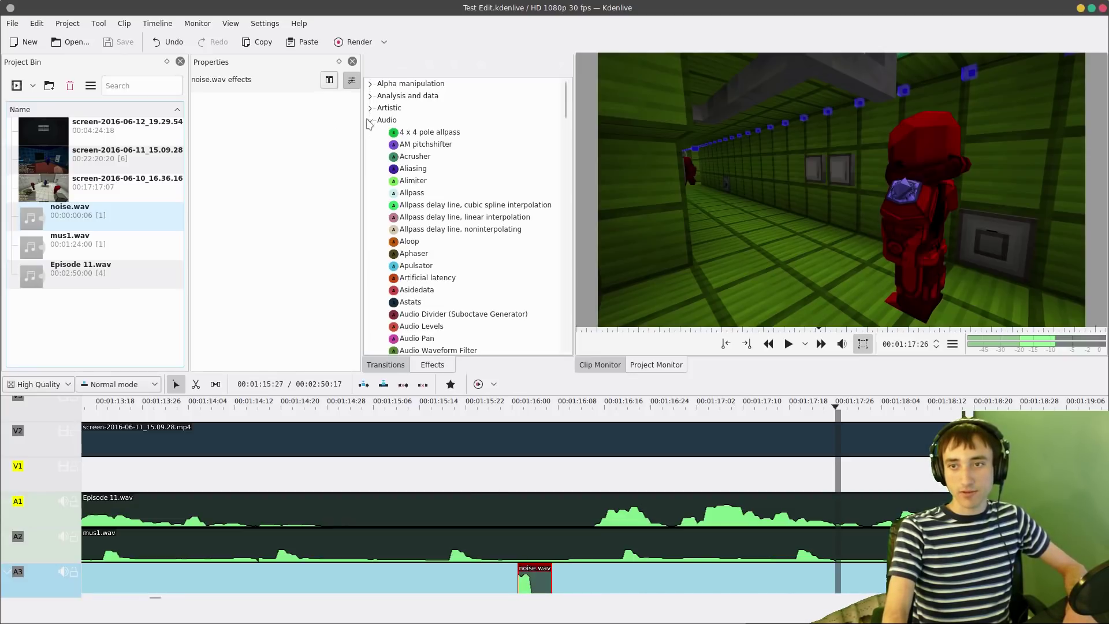
{"action": "left_click", "coordinate": [372, 120]}
{"action": "left_click", "coordinate": [369, 121]}
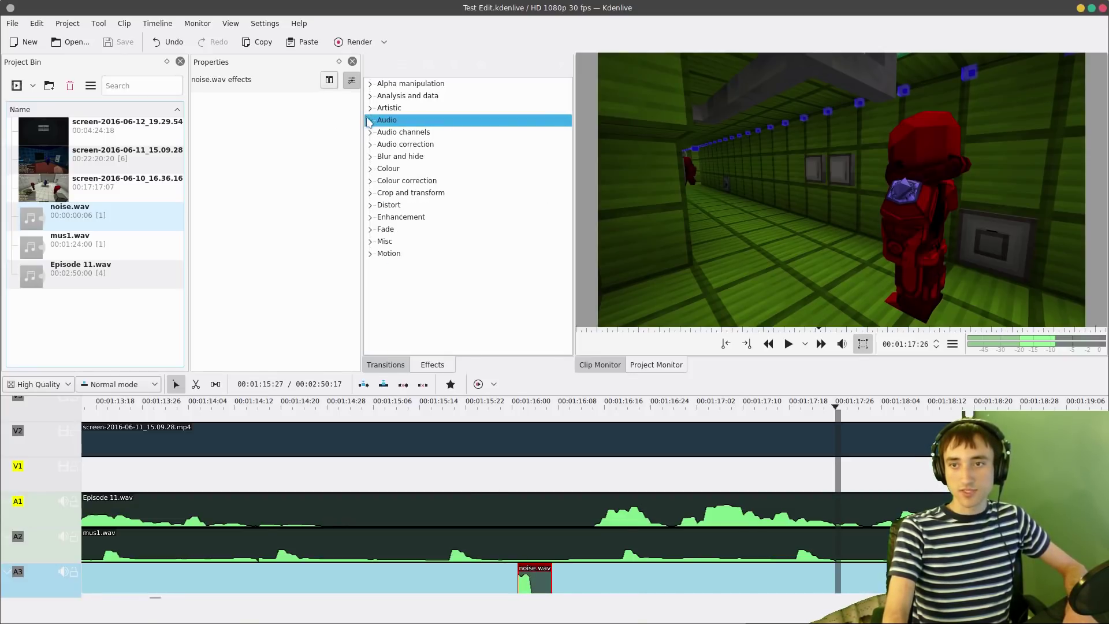
{"action": "left_click", "coordinate": [370, 132]}
{"action": "left_click_drag", "start_coordinate": [407, 168], "coordinate": [580, 552]}
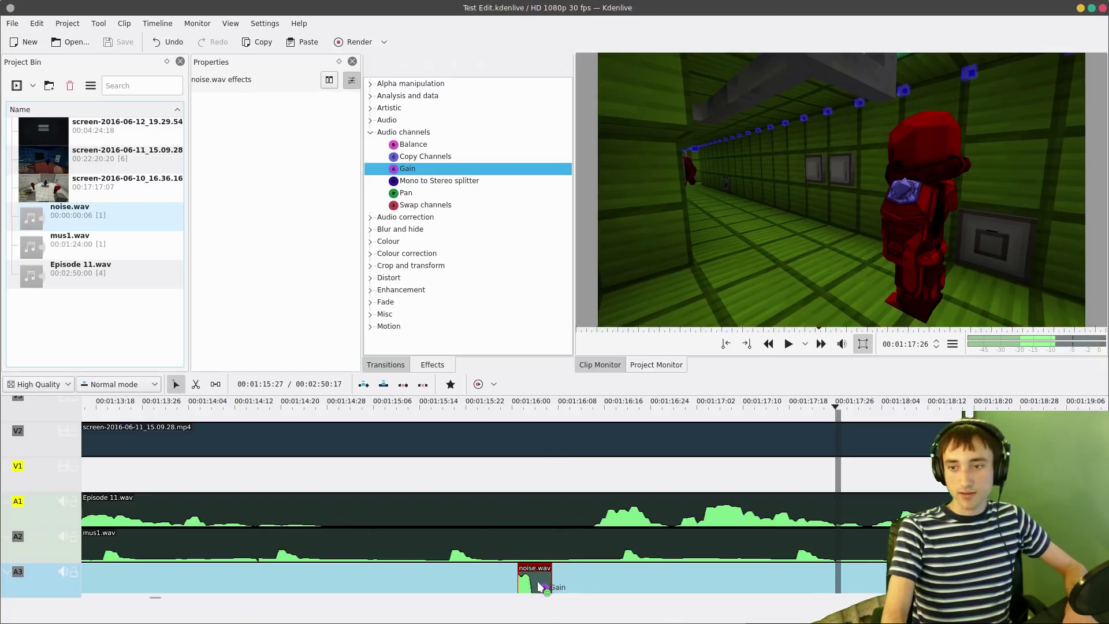
{"action": "left_click_drag", "start_coordinate": [541, 587], "coordinate": [536, 581]}
{"action": "double_click", "coordinate": [336, 119]}
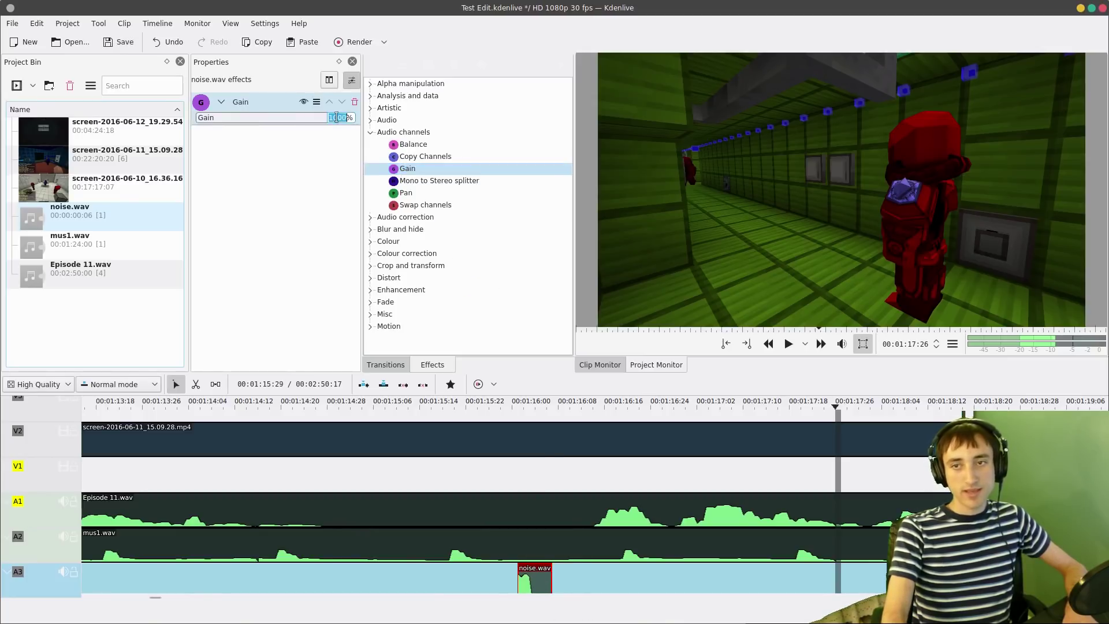
{"action": "type", "text": "20"}
{"action": "left_click", "coordinate": [466, 576]}
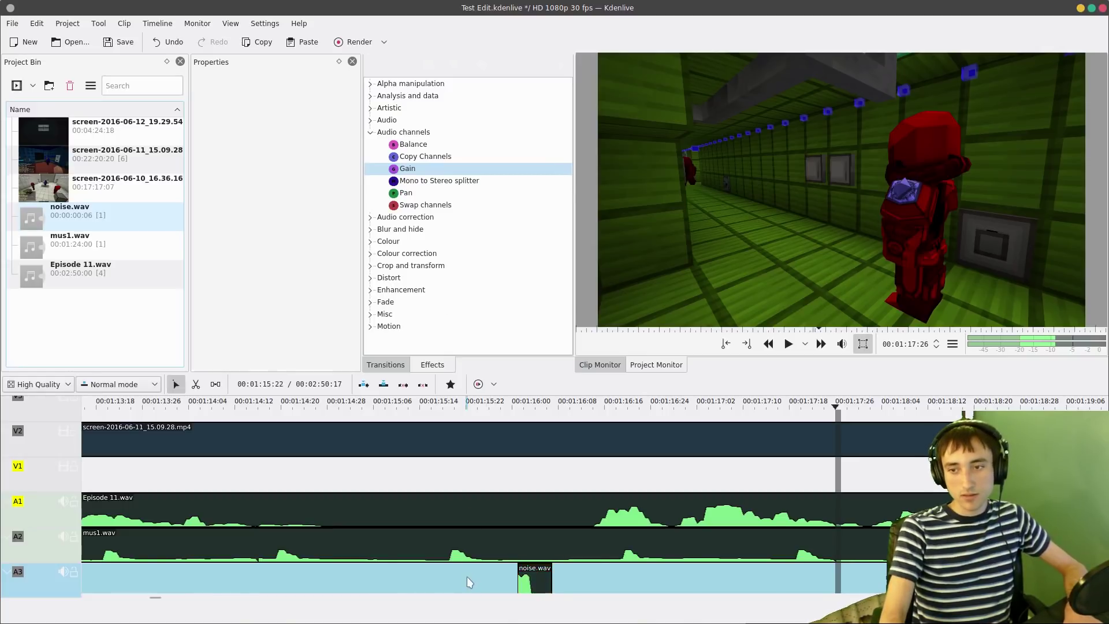
- Play back the section around noise.wav and remove the clip's Gain effect
{"action": "key", "text": "space"}
{"action": "left_click", "coordinate": [524, 572]}
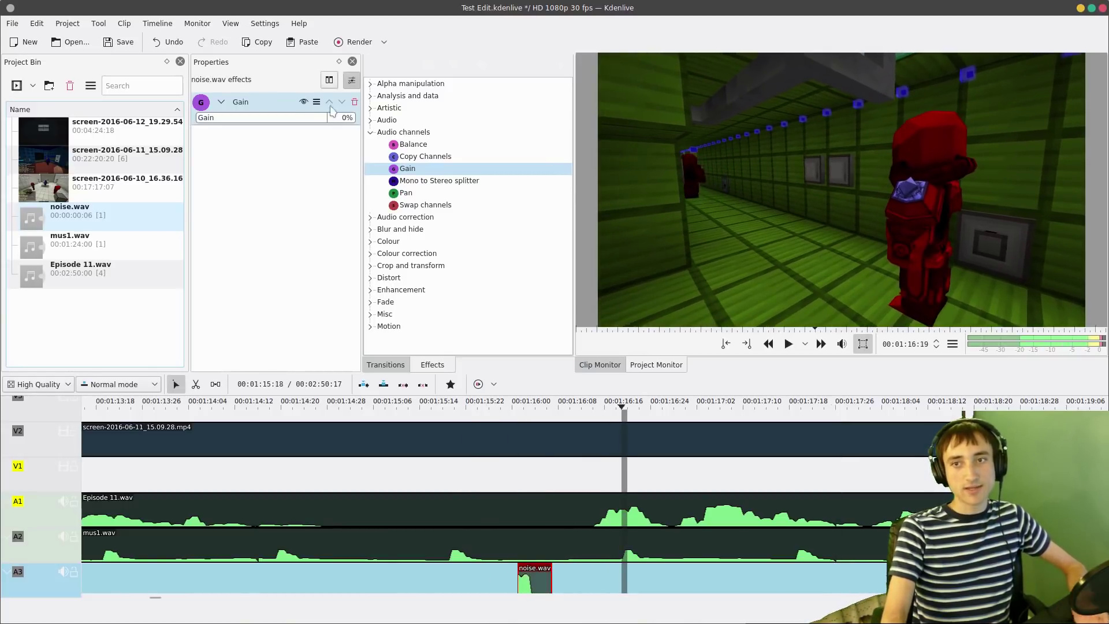
{"action": "left_click", "coordinate": [356, 102]}
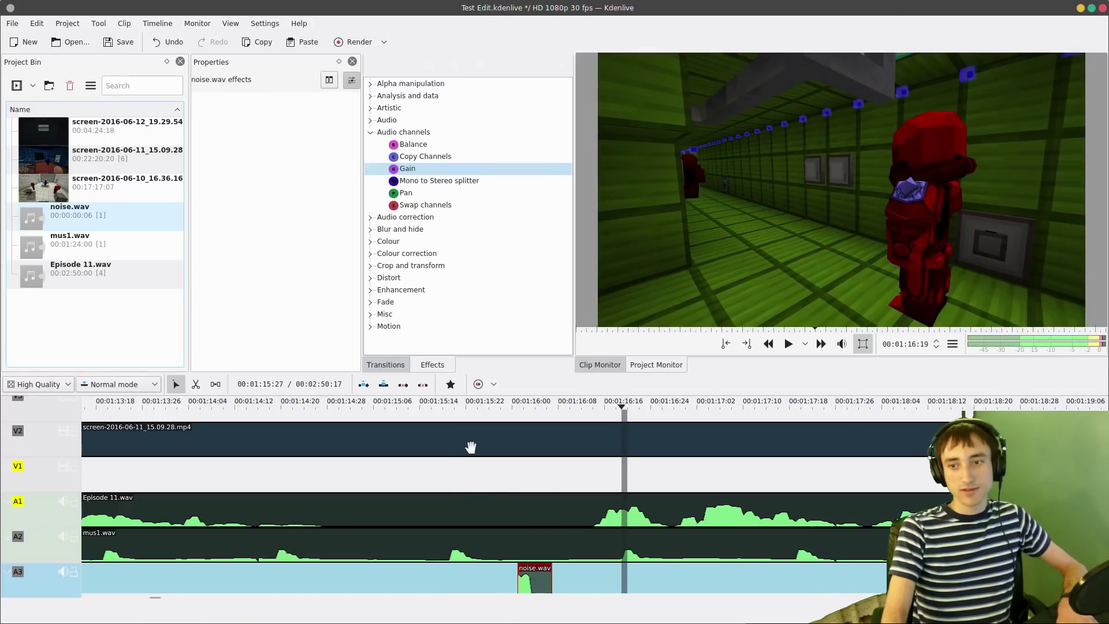
- Apply the Volume (keyframable) effect to the noise.wav clip, set its gain to -10 dB and play it back
{"action": "left_click", "coordinate": [370, 133]}
{"action": "left_click", "coordinate": [371, 144]}
{"action": "left_click_drag", "start_coordinate": [438, 192], "coordinate": [534, 574]}
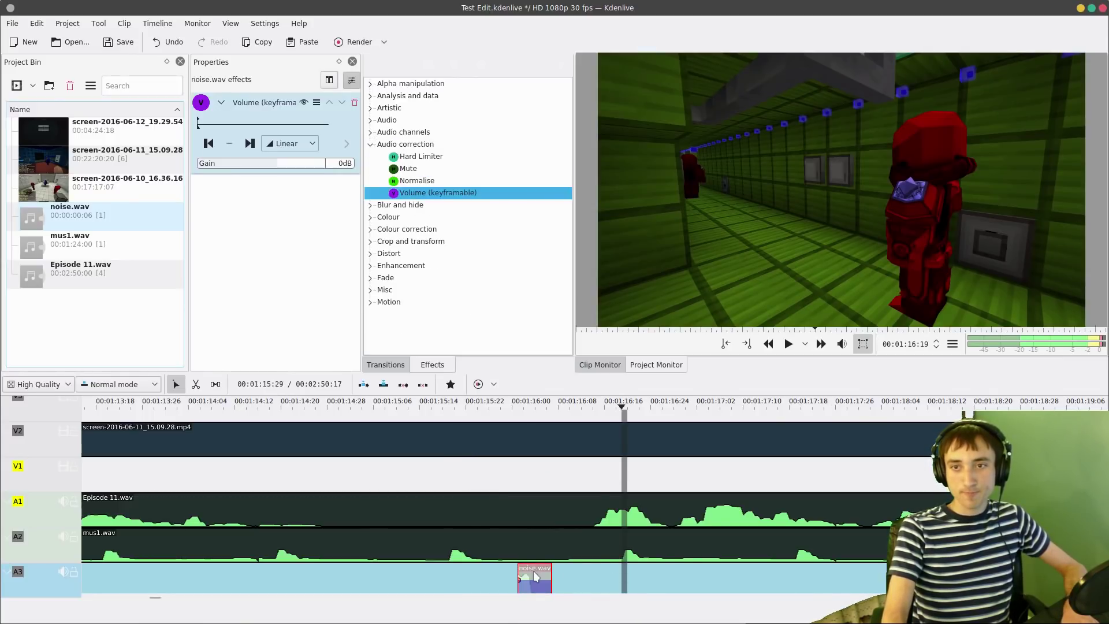
{"action": "scroll", "coordinate": [313, 162], "scroll_direction": "down", "scroll_amount": 3}
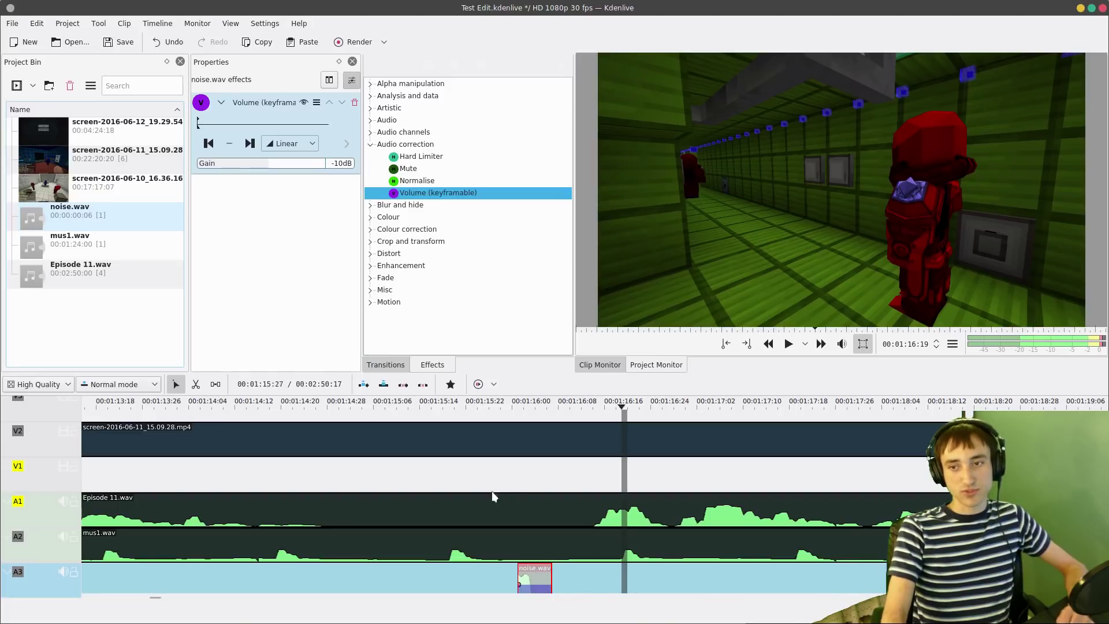
{"action": "left_click", "coordinate": [478, 469]}
{"action": "key", "text": "space"}
{"action": "key", "text": "space"}
- Paste a copy of the adjusted noise.wav clip on A3 at about 00:01:20:05 and play back up to it
{"action": "scroll", "coordinate": [375, 541], "scroll_direction": "down", "scroll_amount": 6}
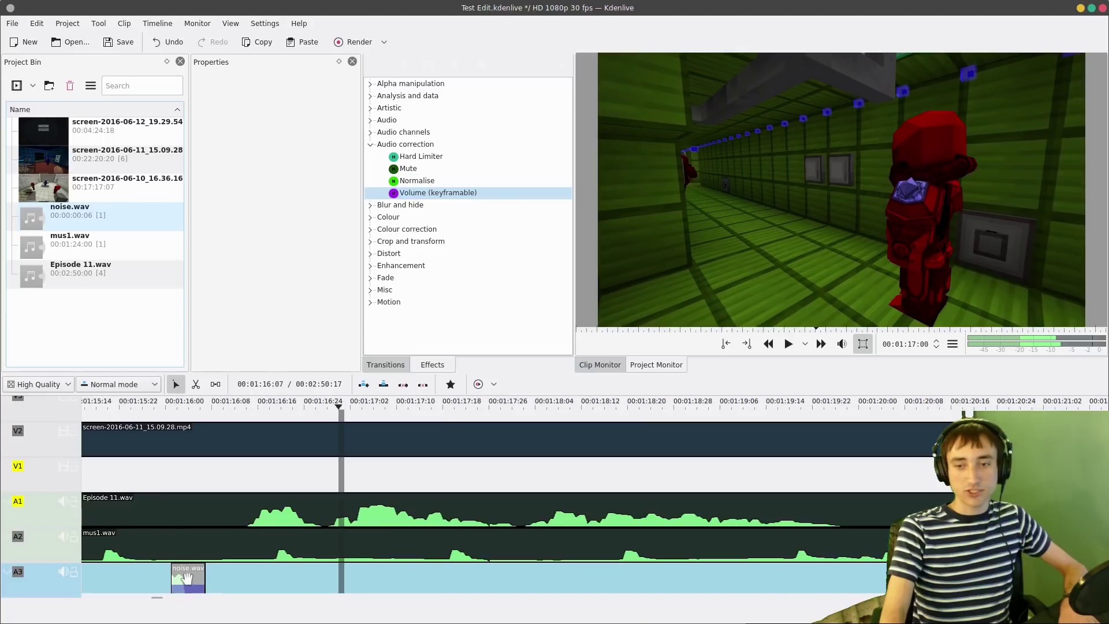
{"action": "left_click", "coordinate": [187, 578]}
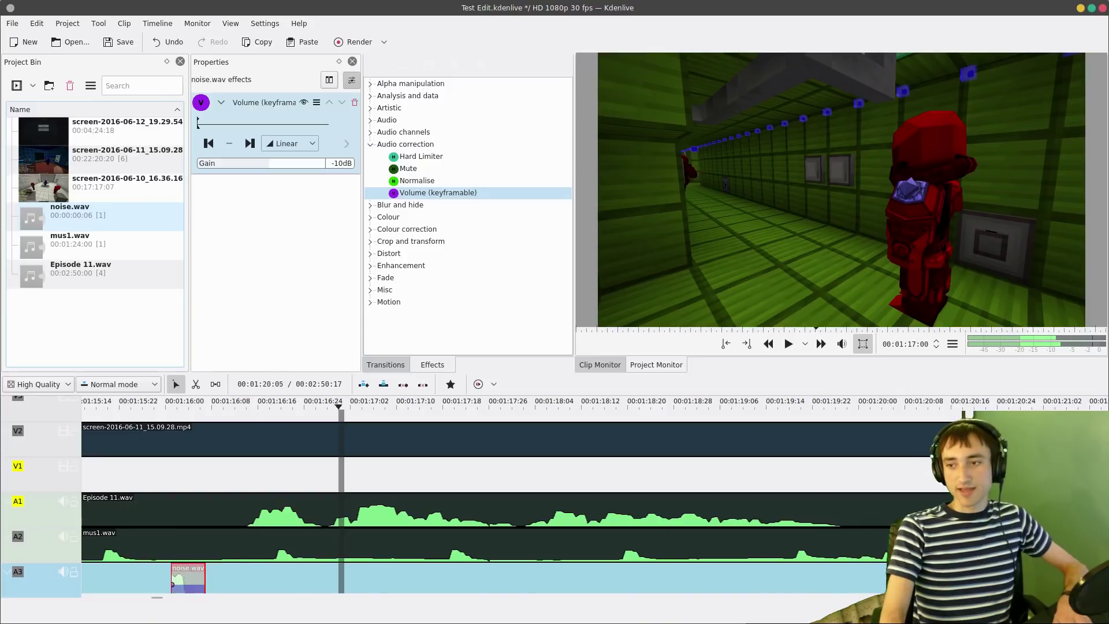
{"action": "key", "text": "Escape"}
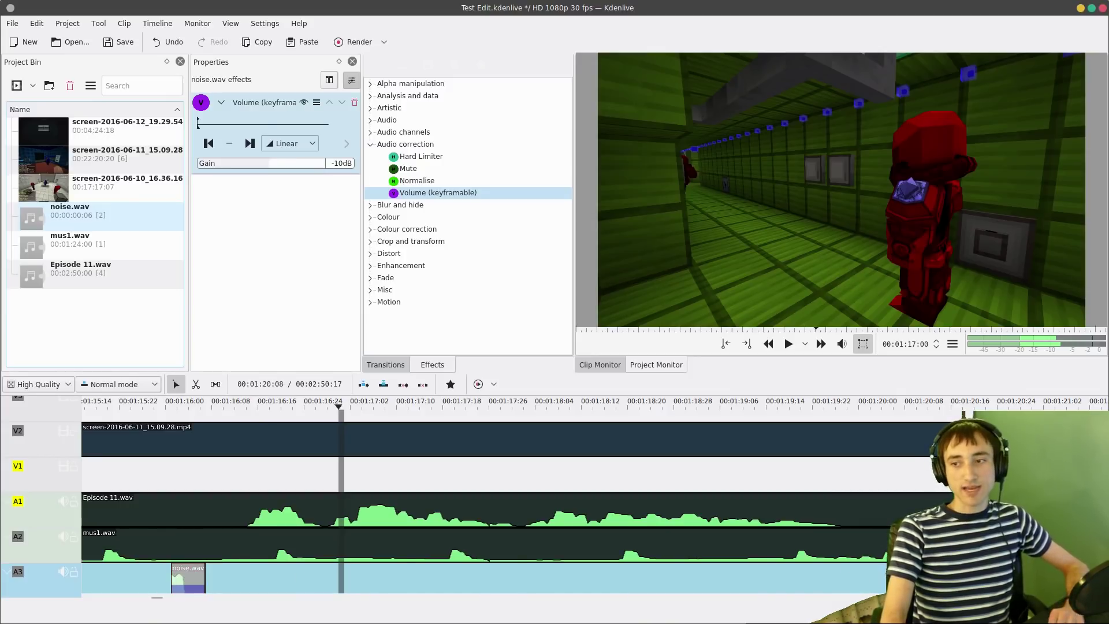
{"action": "left_click", "coordinate": [128, 464]}
{"action": "key", "text": "space"}
{"action": "scroll", "coordinate": [514, 485], "scroll_direction": "down", "scroll_amount": 2}
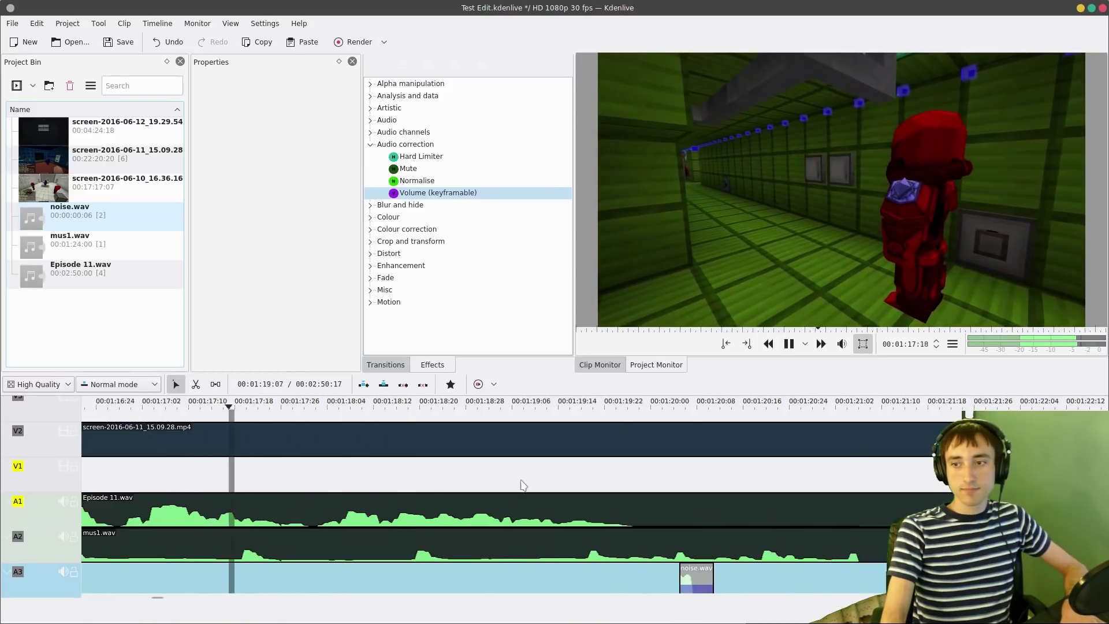
{"action": "scroll", "coordinate": [520, 495], "scroll_direction": "down", "scroll_amount": 2}
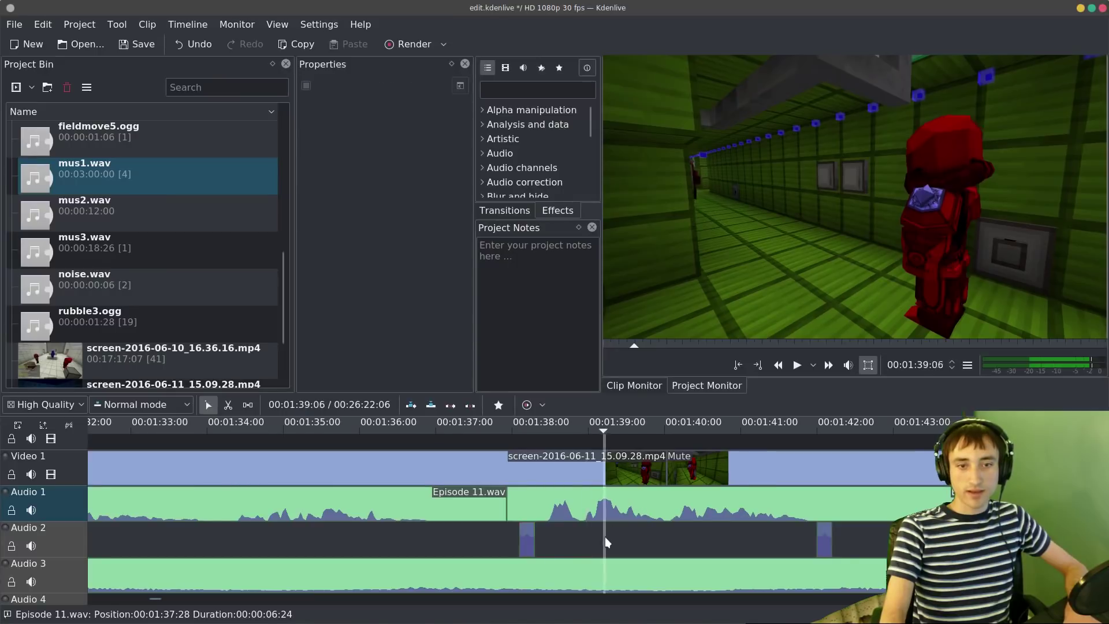
- Locate the Video 1 cut at 00:01:40:01 in edit.kdenlive and cut the matching V2 clip in Test Edit.kdenlive at 00:01:18:01
{"action": "left_click_drag", "start_coordinate": [605, 536], "coordinate": [666, 539]}
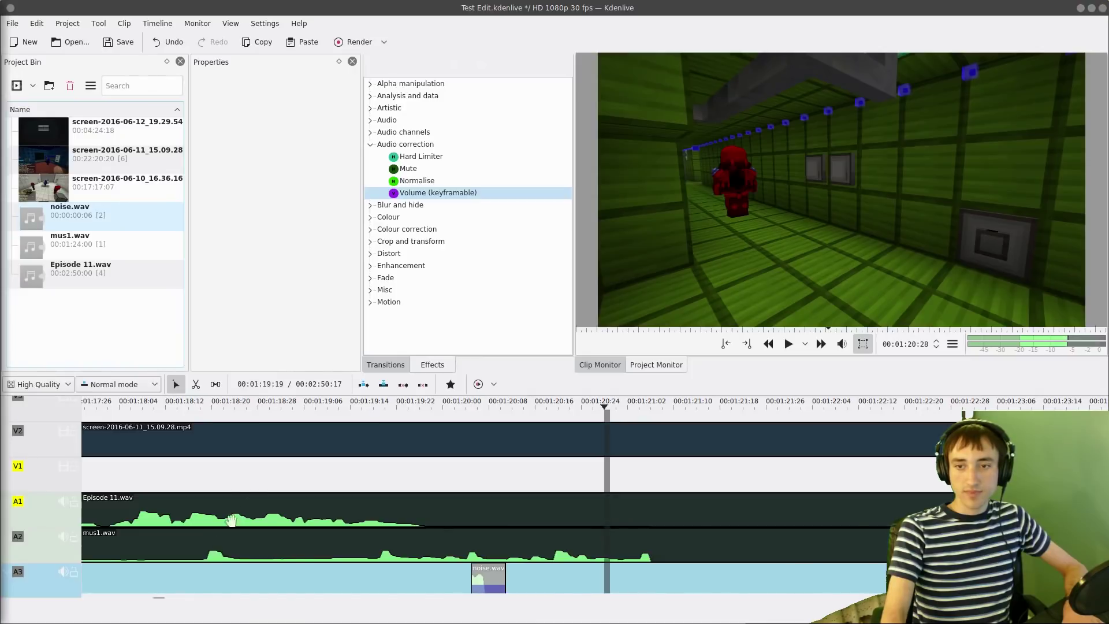
{"action": "left_click_drag", "start_coordinate": [306, 475], "coordinate": [388, 475]}
{"action": "left_click", "coordinate": [391, 426]}
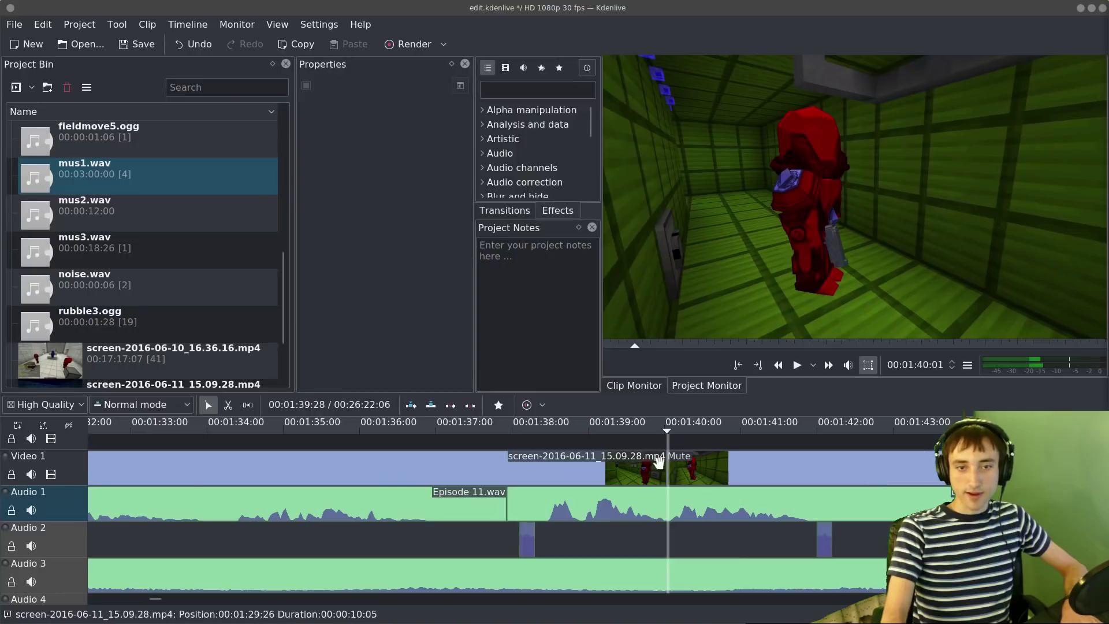
- Read the crop start of the clip at 00:01:40:01 in edit.kdenlive, set the matching V2 clip's crop start to 00:21:59:15 and play it back
{"action": "double_click", "coordinate": [702, 464]}
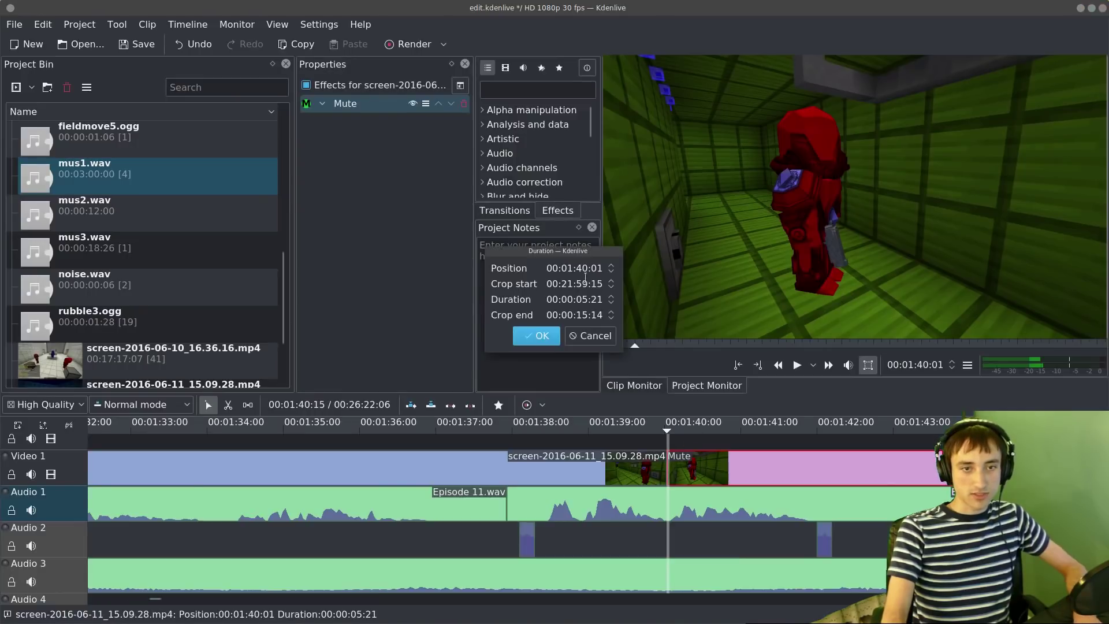
{"action": "left_click_drag", "start_coordinate": [560, 283], "coordinate": [602, 284]}
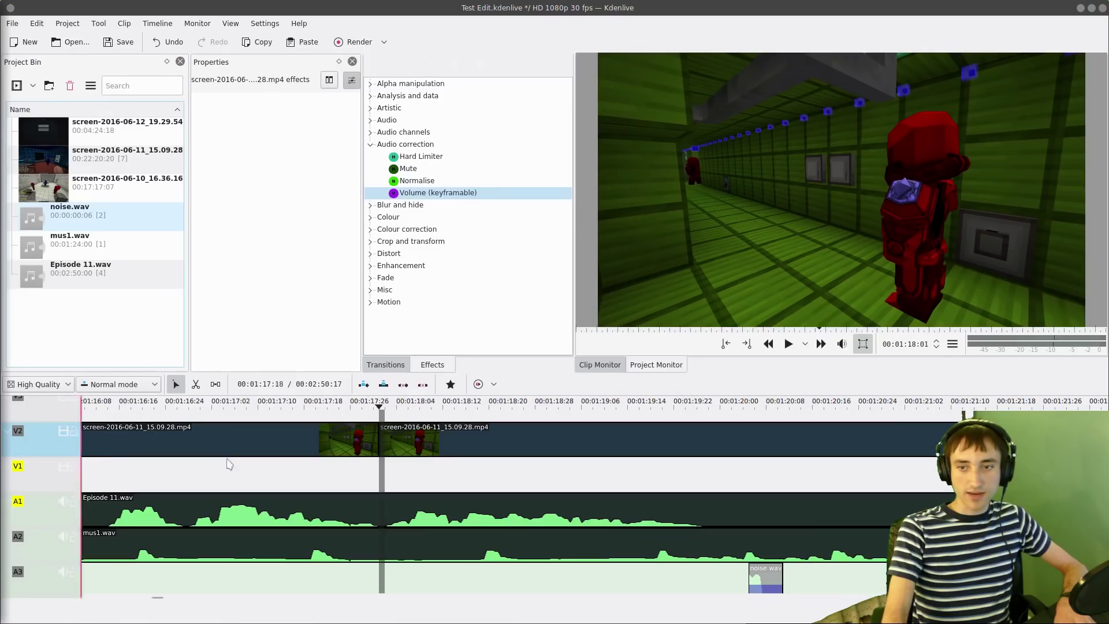
{"action": "double_click", "coordinate": [396, 441]}
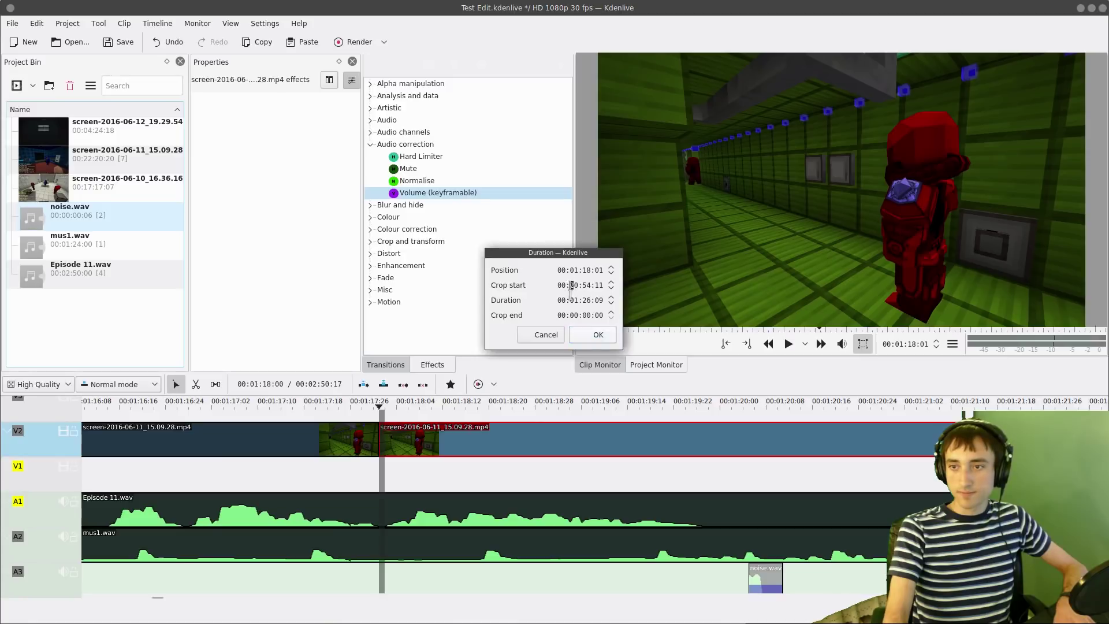
{"action": "left_click", "coordinate": [592, 334]}
{"action": "left_click", "coordinate": [338, 484]}
{"action": "key", "text": "space"}
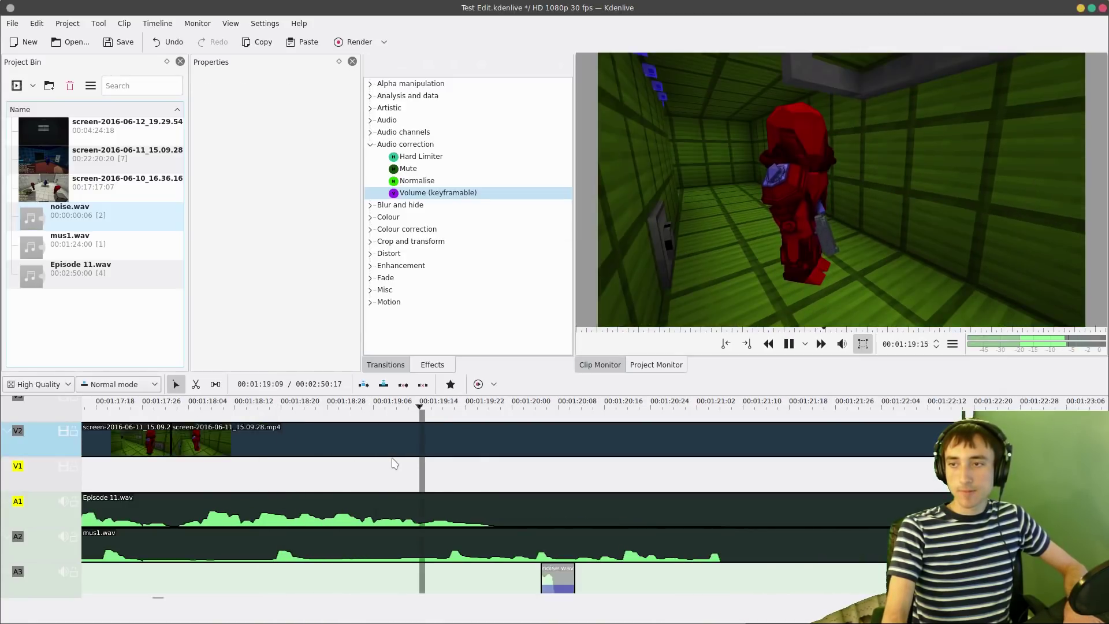
{"action": "key", "text": "space"}
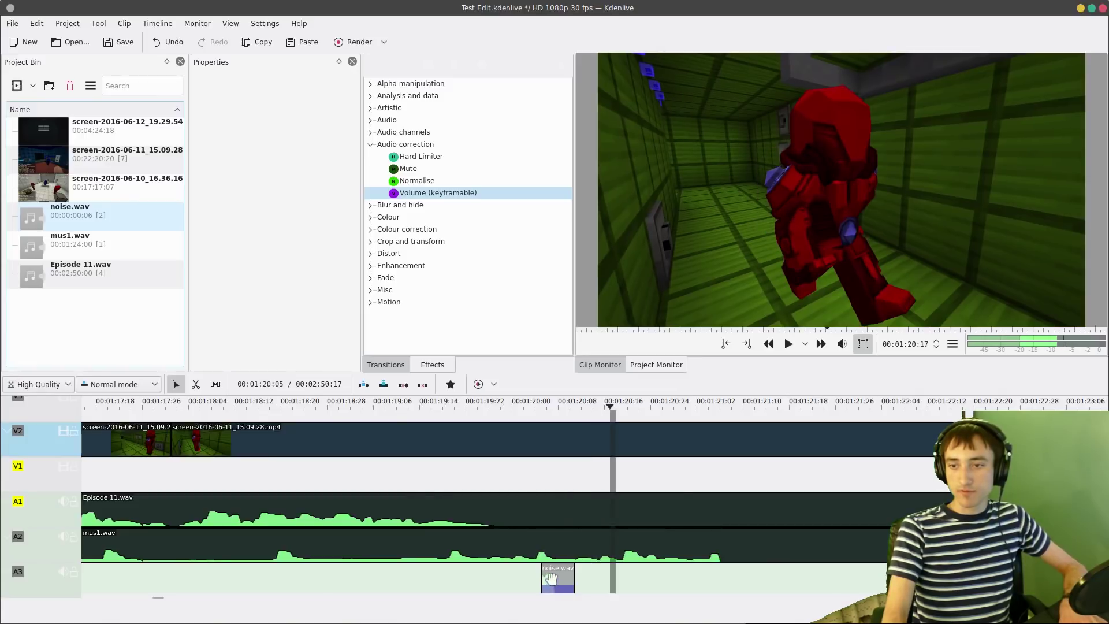
- Compare the position of the second noise sound on Audio 2 in edit.kdenlive with the noise.wav clip on A3 in Test Edit.kdenlive
{"action": "scroll", "coordinate": [549, 579], "scroll_direction": "up", "scroll_amount": 2}
{"action": "scroll", "coordinate": [599, 579], "scroll_direction": "up", "scroll_amount": 1}
{"action": "scroll", "coordinate": [621, 574], "scroll_direction": "up", "scroll_amount": 1}
{"action": "scroll", "coordinate": [621, 574], "scroll_direction": "down", "scroll_amount": 1}
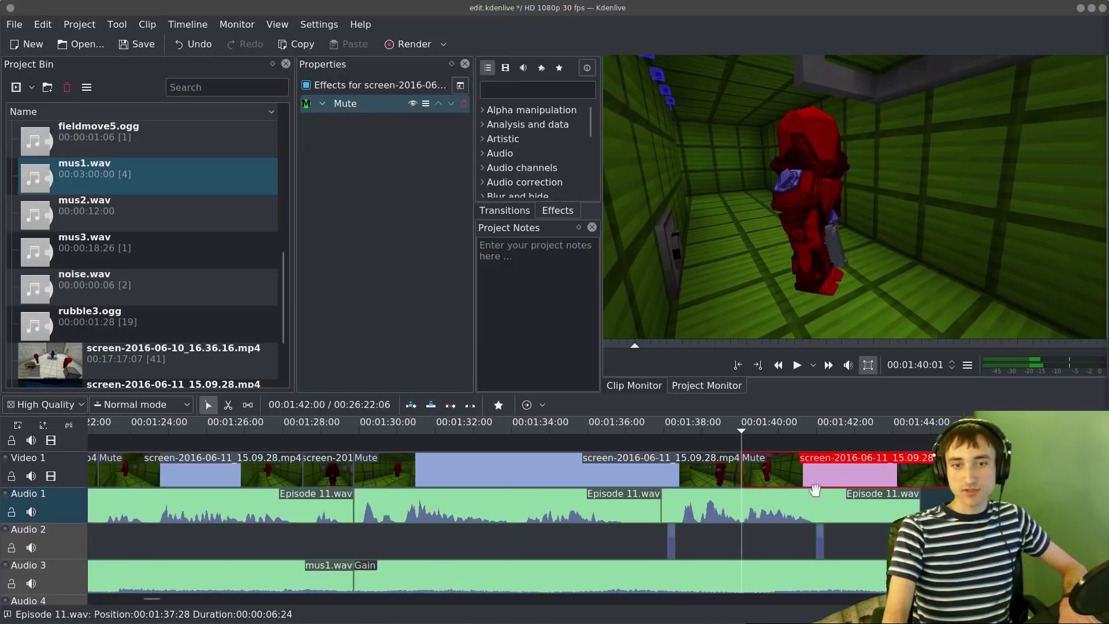
{"action": "scroll", "coordinate": [814, 489], "scroll_direction": "up", "scroll_amount": 3}
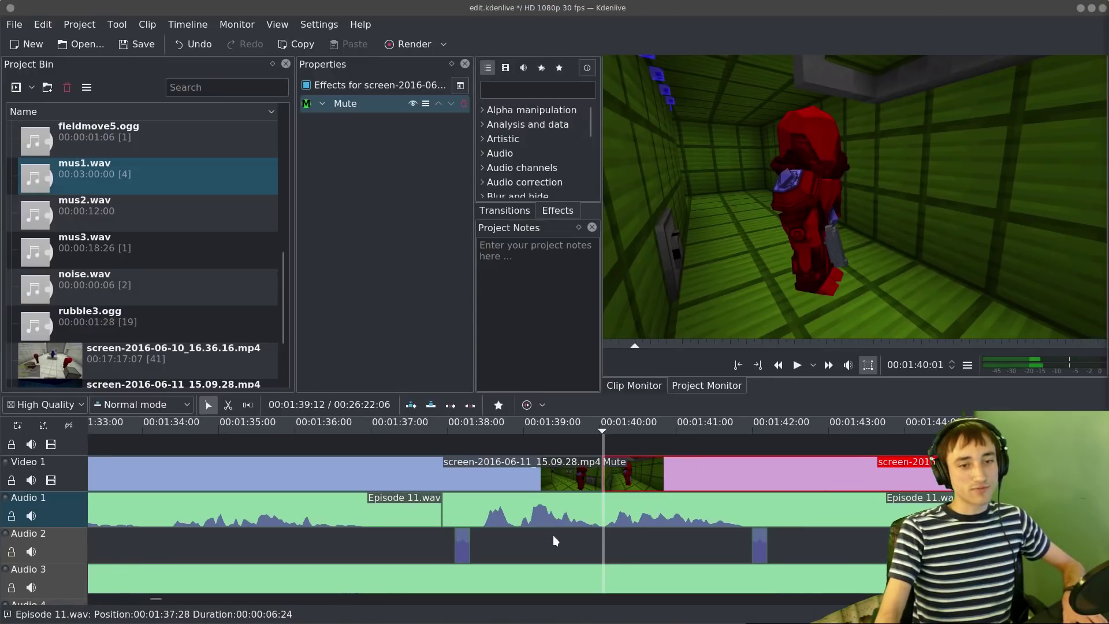
{"action": "scroll", "coordinate": [541, 539], "scroll_direction": "down", "scroll_amount": 4}
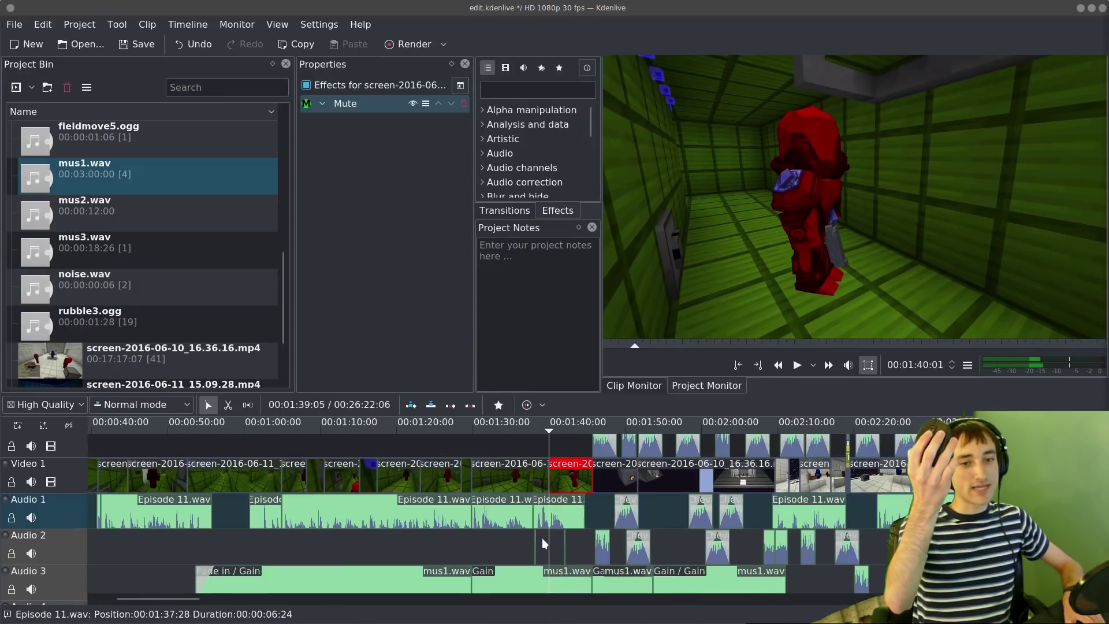
{"action": "scroll", "coordinate": [542, 538], "scroll_direction": "down", "scroll_amount": 2}
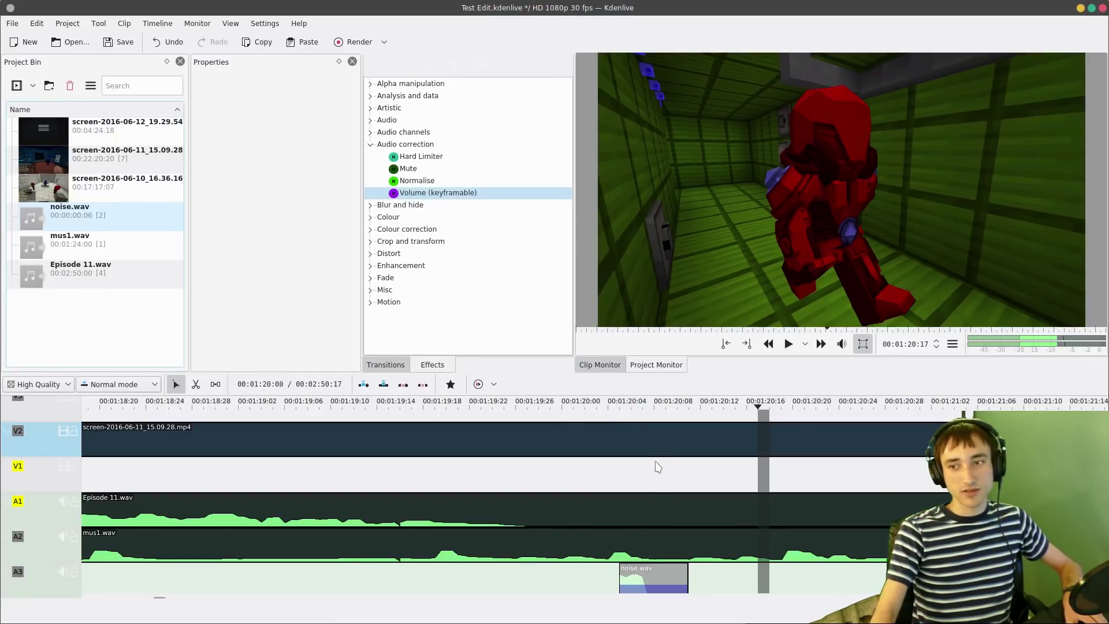
{"action": "scroll", "coordinate": [658, 467], "scroll_direction": "down", "scroll_amount": 1}
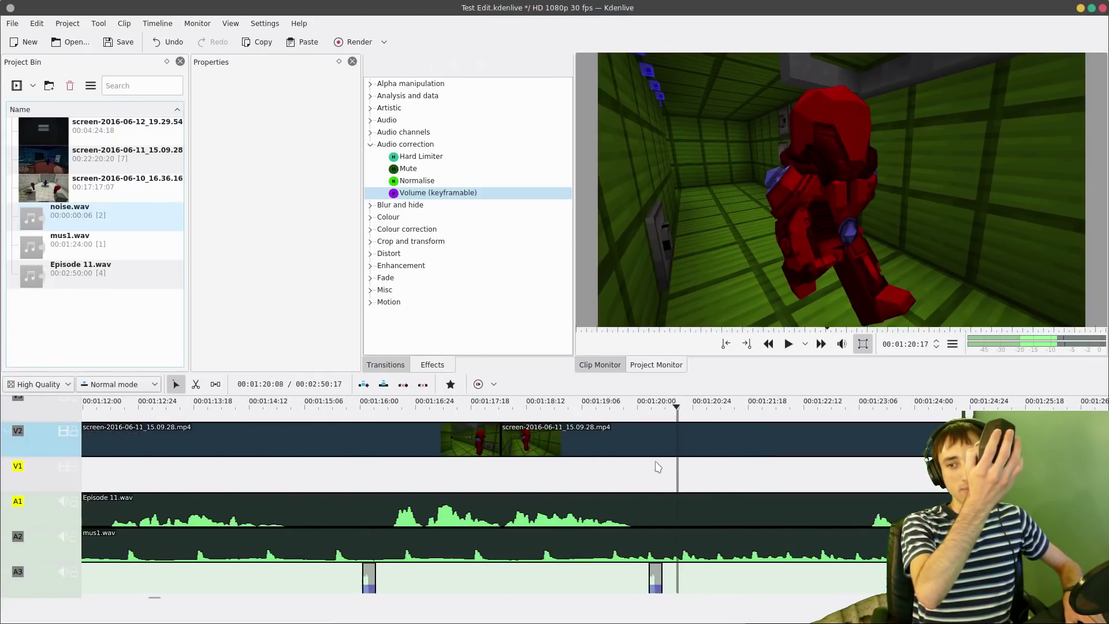
{"action": "scroll", "coordinate": [658, 467], "scroll_direction": "up", "scroll_amount": 1}
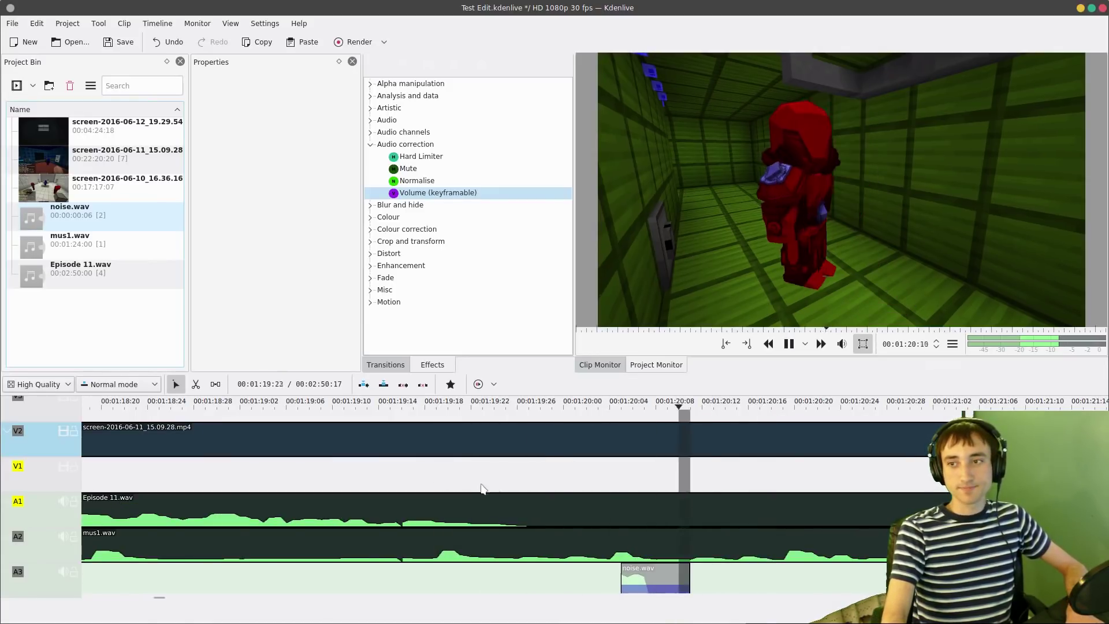
- Move the second noise.wav clip on A3 to about 00:01:20:00, playing back the section to check the timing
{"action": "left_click_drag", "start_coordinate": [634, 580], "coordinate": [590, 570]}
{"action": "scroll", "coordinate": [588, 571], "scroll_direction": "up", "scroll_amount": 1}
{"action": "scroll", "coordinate": [586, 569], "scroll_direction": "down", "scroll_amount": 2}
{"action": "left_click", "coordinate": [423, 467]}
{"action": "key", "text": "space"}
{"action": "key", "text": "space"}
{"action": "left_click_drag", "start_coordinate": [432, 574], "coordinate": [489, 577]}
{"action": "left_click_drag", "start_coordinate": [514, 575], "coordinate": [502, 574]}
{"action": "left_click", "coordinate": [318, 572]}
{"action": "key", "text": "space"}
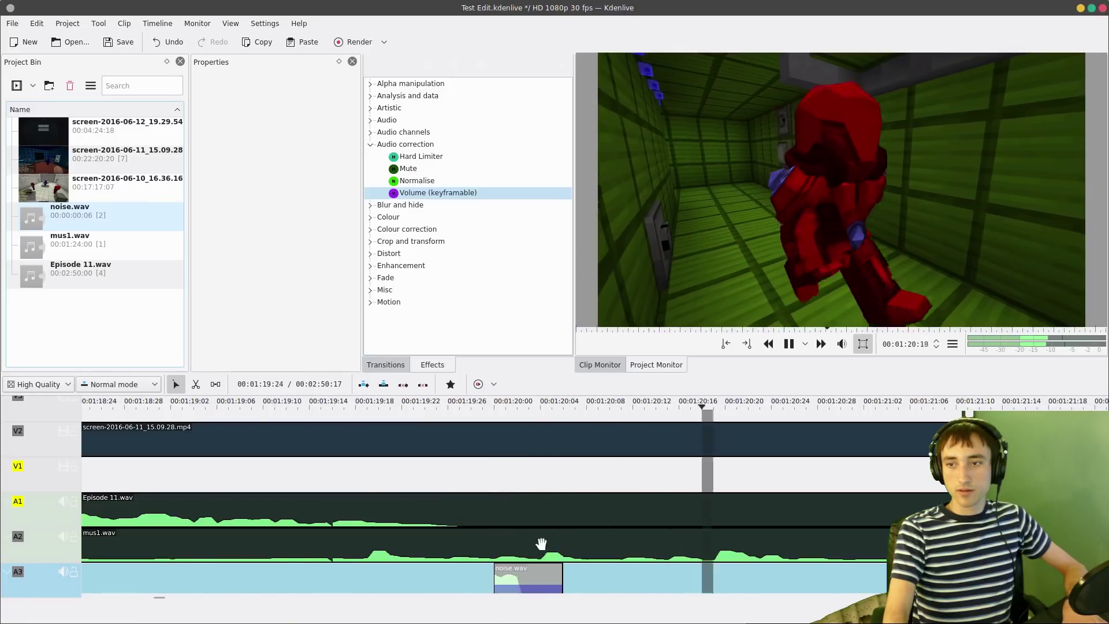
- Cut Episode 11.wav on A1 at 00:01:23:01 and move the part after the cut further along the track
{"action": "scroll", "coordinate": [543, 541], "scroll_direction": "down", "scroll_amount": 5}
{"action": "scroll", "coordinate": [604, 545], "scroll_direction": "down", "scroll_amount": 1}
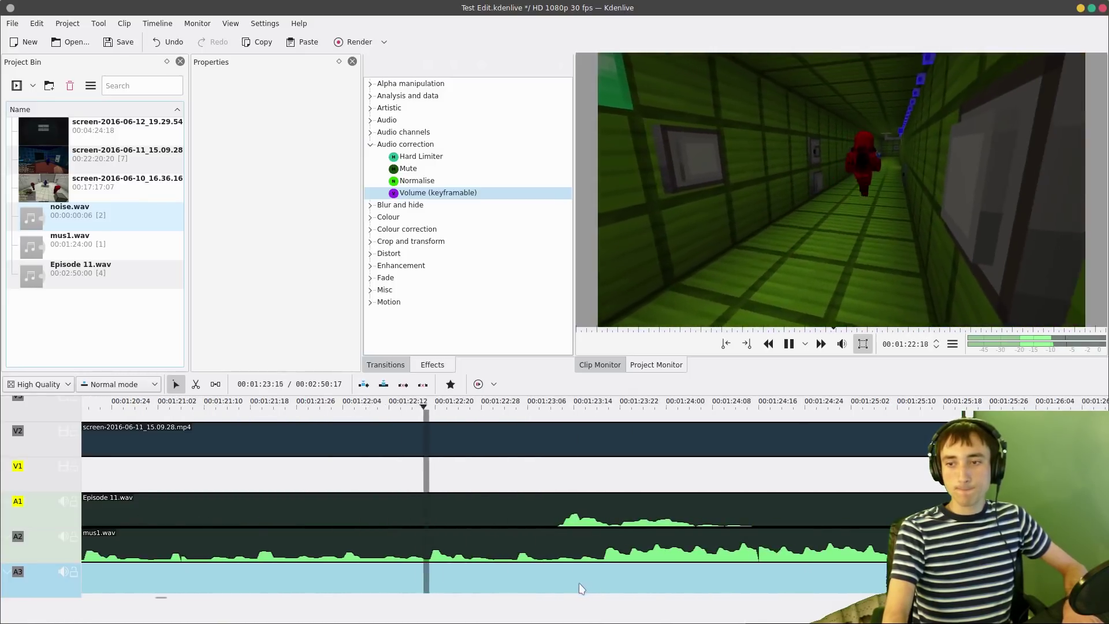
{"action": "key", "text": "space"}
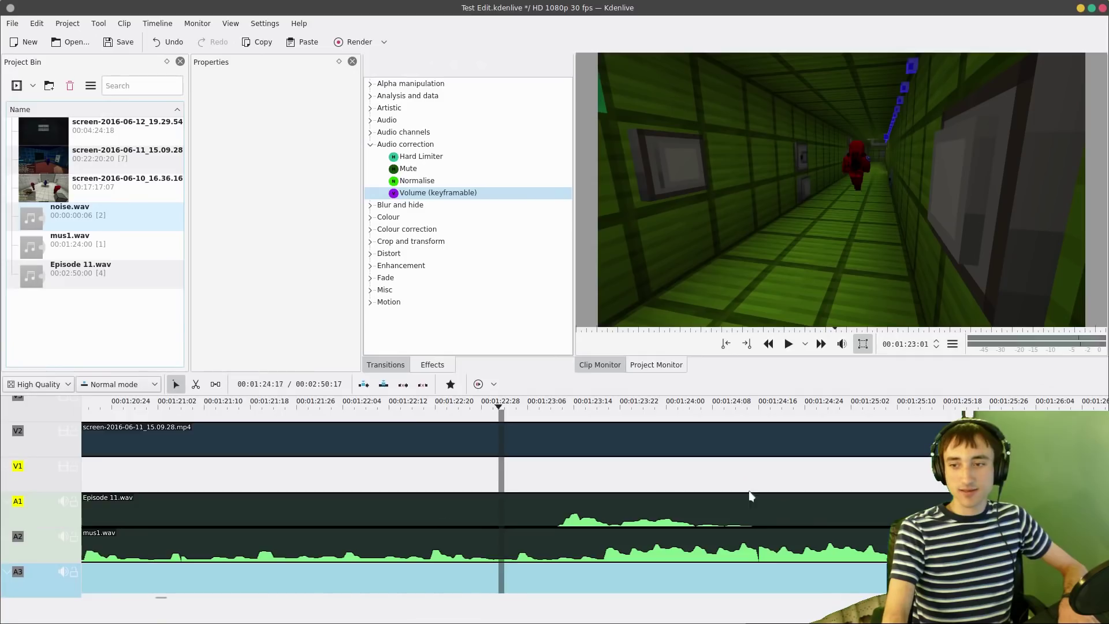
{"action": "left_click", "coordinate": [584, 512]}
{"action": "key", "text": "shift+r"}
{"action": "scroll", "coordinate": [506, 537], "scroll_direction": "down", "scroll_amount": 3}
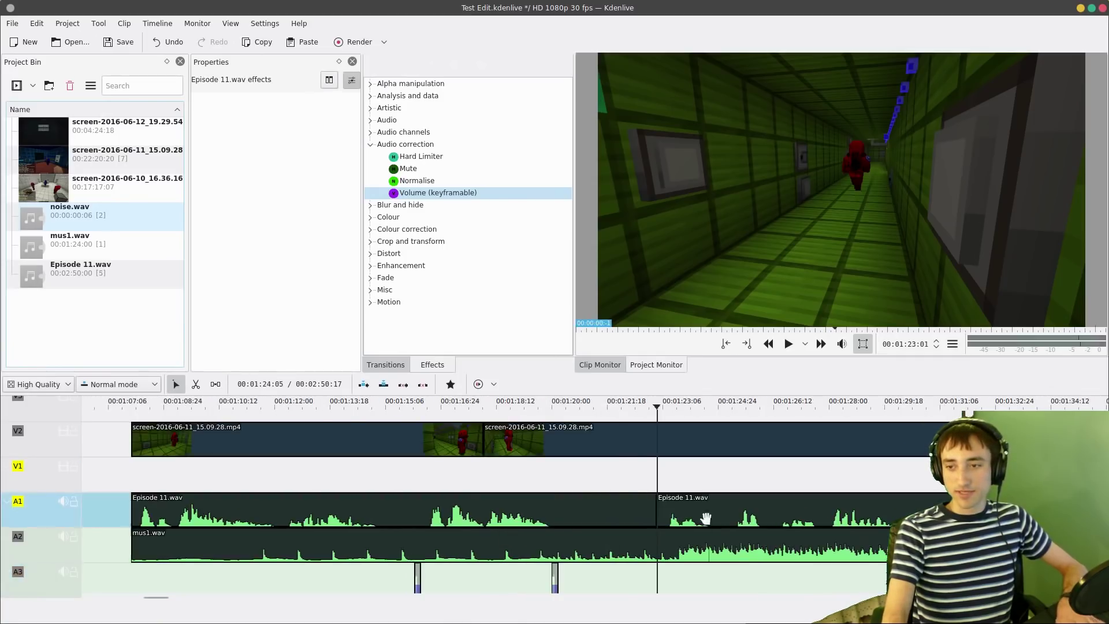
{"action": "scroll", "coordinate": [665, 518], "scroll_direction": "down", "scroll_amount": 5}
{"action": "left_click_drag", "start_coordinate": [341, 514], "coordinate": [850, 517]}
- Play back to 00:01:23:19, cut the V2 clip there and delete the part after the cut
{"action": "left_click", "coordinate": [252, 484]}
{"action": "key", "text": "space"}
{"action": "scroll", "coordinate": [378, 481], "scroll_direction": "up", "scroll_amount": 2}
{"action": "scroll", "coordinate": [405, 487], "scroll_direction": "up", "scroll_amount": 1}
{"action": "key", "text": "space"}
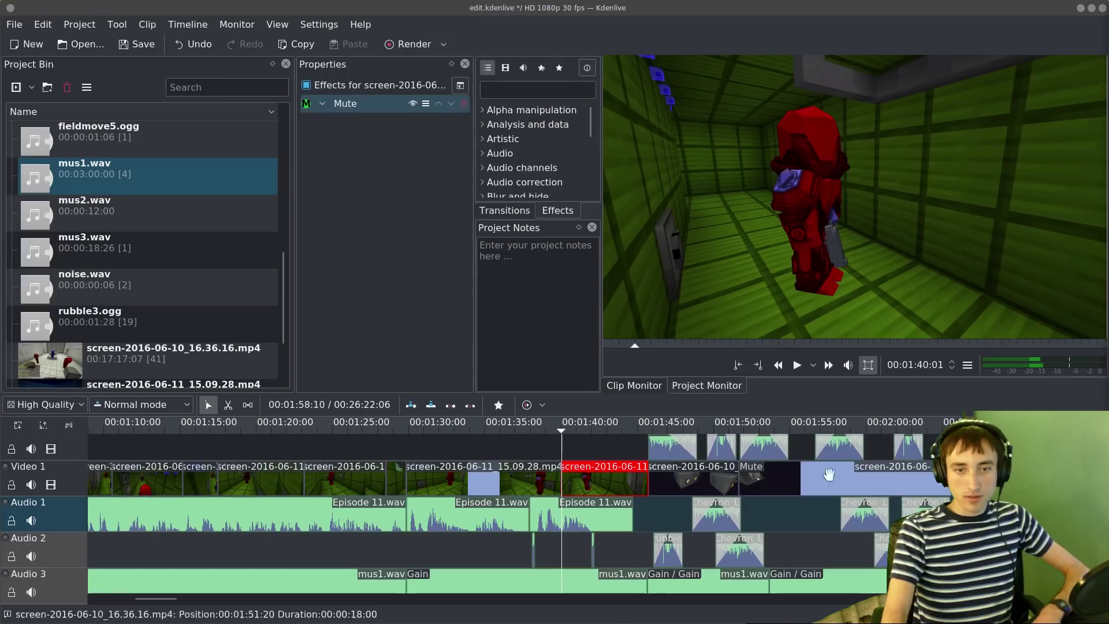
{"action": "scroll", "coordinate": [141, 254], "scroll_direction": "down", "scroll_amount": 3}
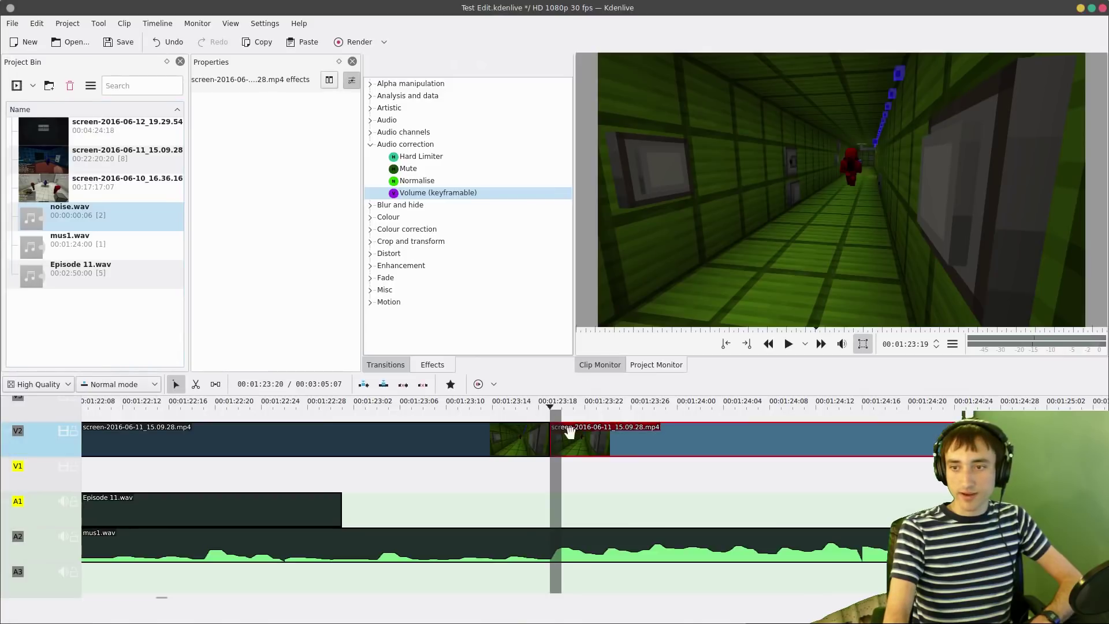
{"action": "key", "text": "Delete"}
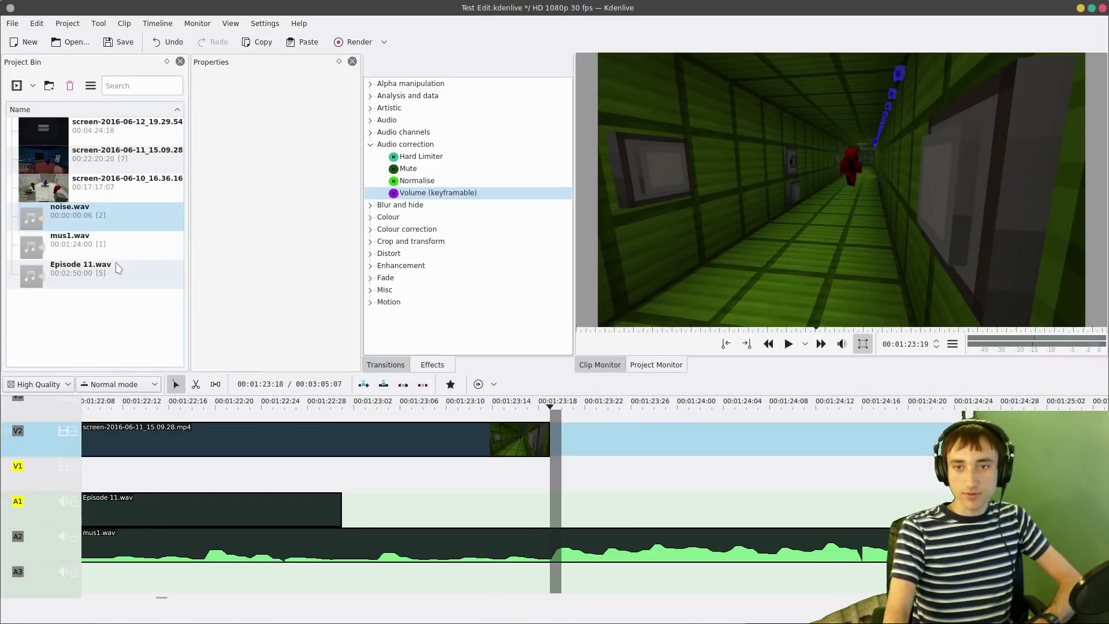
- Place screen-2016-06-10_16.36.16.mp4 from the project bin on V3 at about 00:01:24:00, with its audio on A3
{"action": "left_click_drag", "start_coordinate": [126, 184], "coordinate": [561, 440]}
{"action": "scroll", "coordinate": [624, 454], "scroll_direction": "right", "scroll_amount": 3}
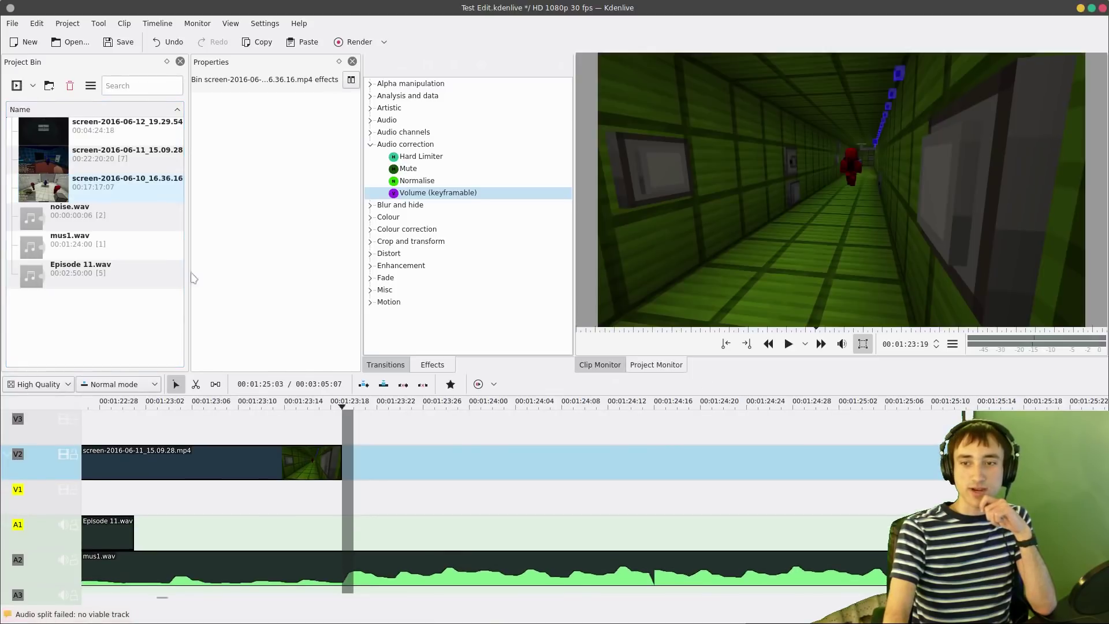
{"action": "left_click_drag", "start_coordinate": [130, 187], "coordinate": [379, 460]}
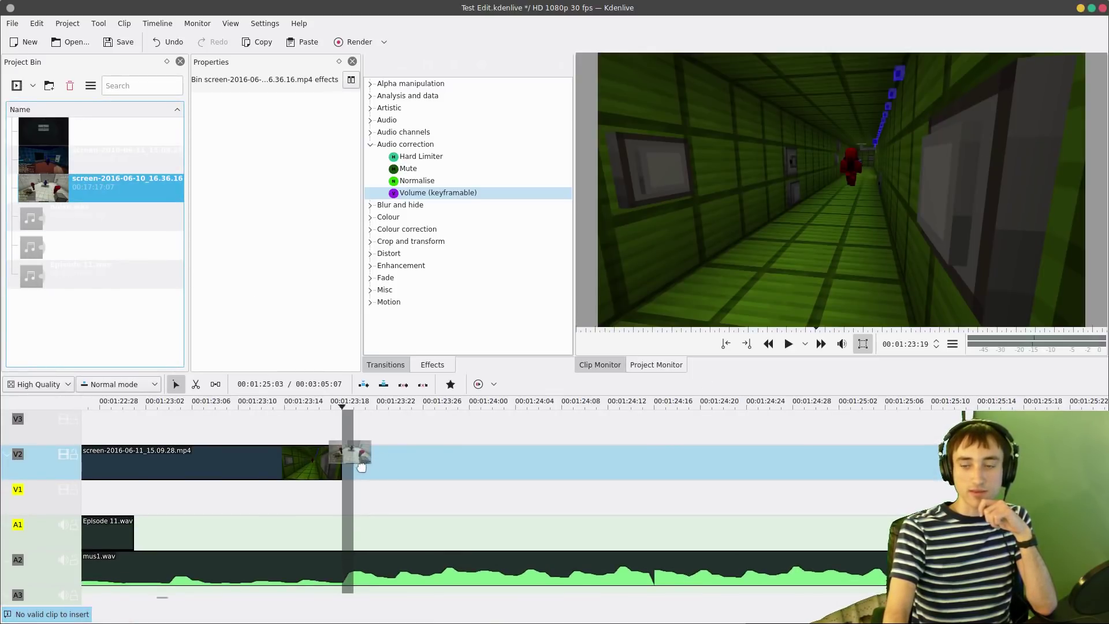
{"action": "left_click_drag", "start_coordinate": [359, 476], "coordinate": [360, 484]}
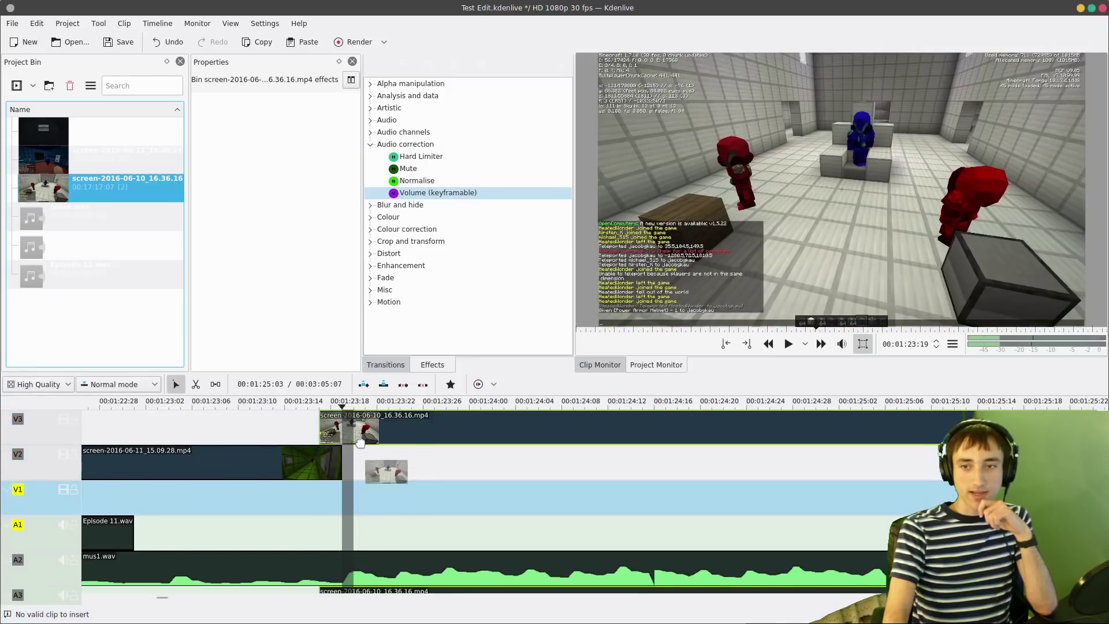
{"action": "left_click_drag", "start_coordinate": [367, 428], "coordinate": [402, 432]}
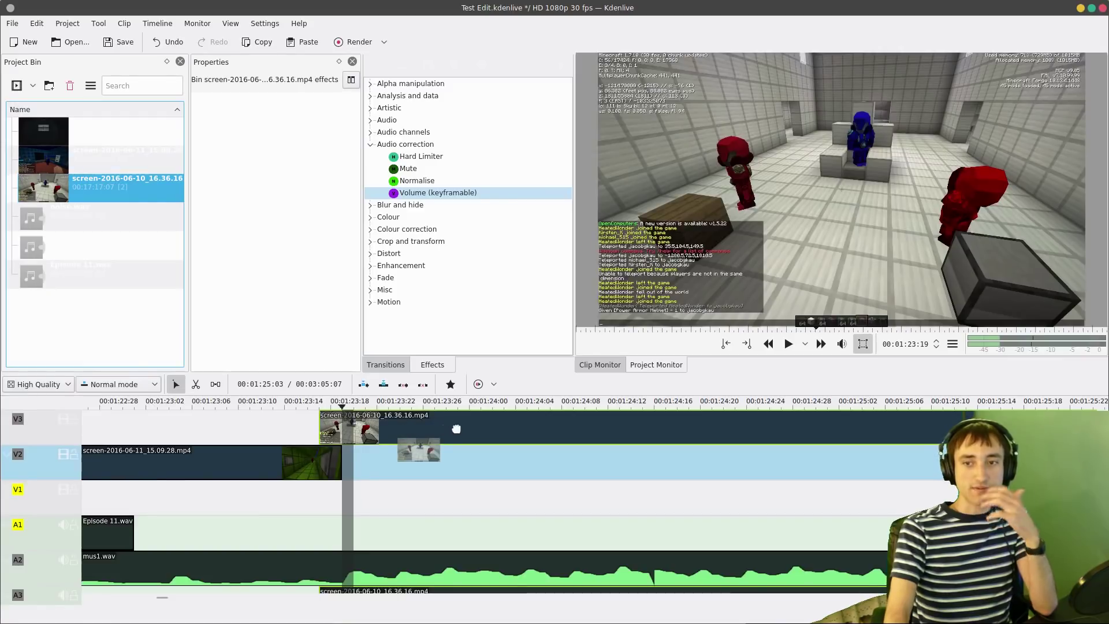
{"action": "left_click_drag", "start_coordinate": [461, 428], "coordinate": [462, 430]}
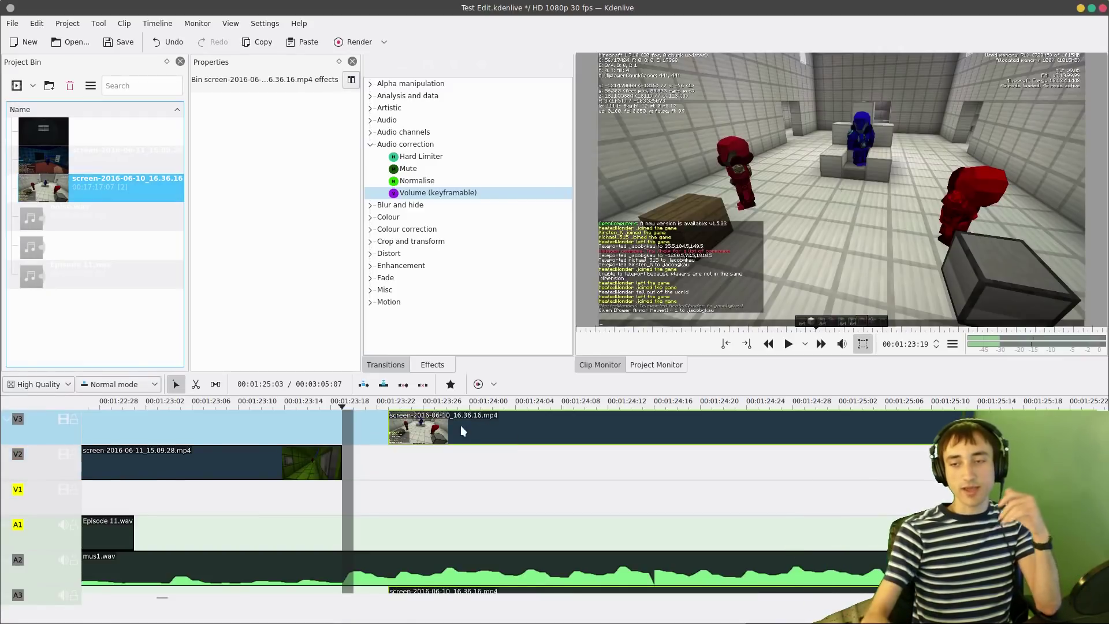
- Ungroup the screen-2016-06-10_16.36.16.mp4 video and audio, and delete the audio part from A3
{"action": "right_click", "coordinate": [539, 411]}
{"action": "left_click", "coordinate": [569, 447]}
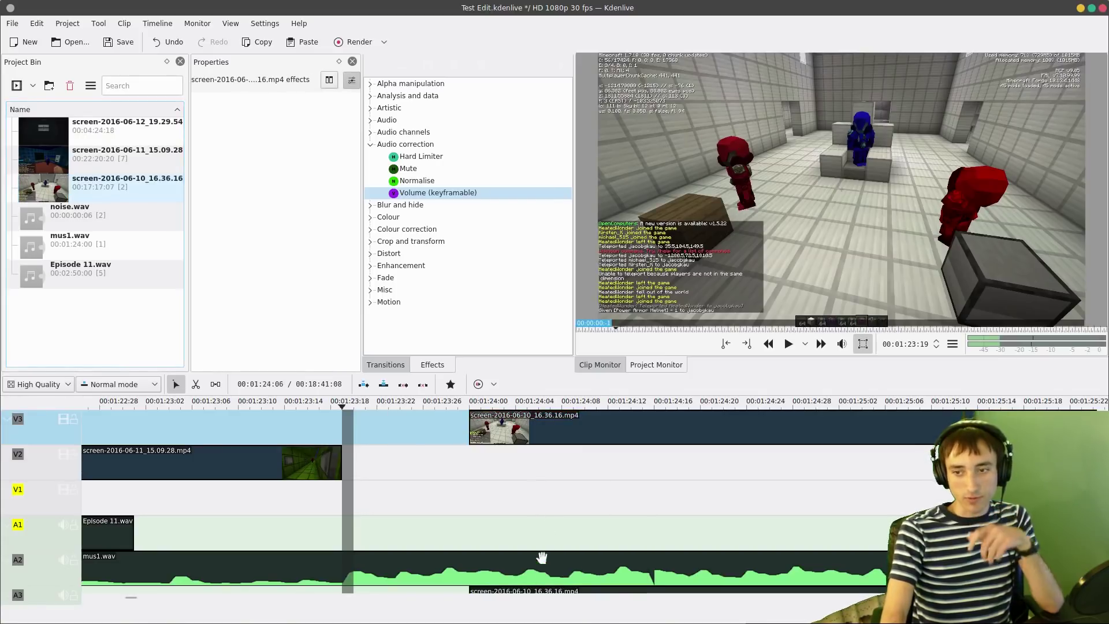
{"action": "scroll", "coordinate": [535, 542], "scroll_direction": "down", "scroll_amount": 3}
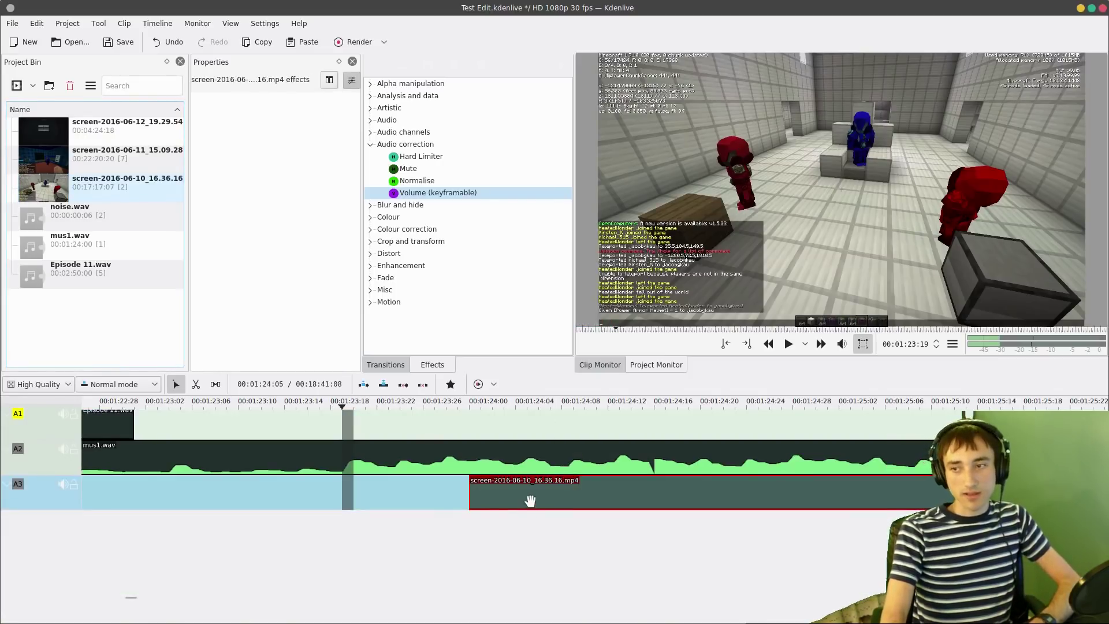
{"action": "key", "text": "Delete"}
{"action": "scroll", "coordinate": [534, 508], "scroll_direction": "up", "scroll_amount": 3}
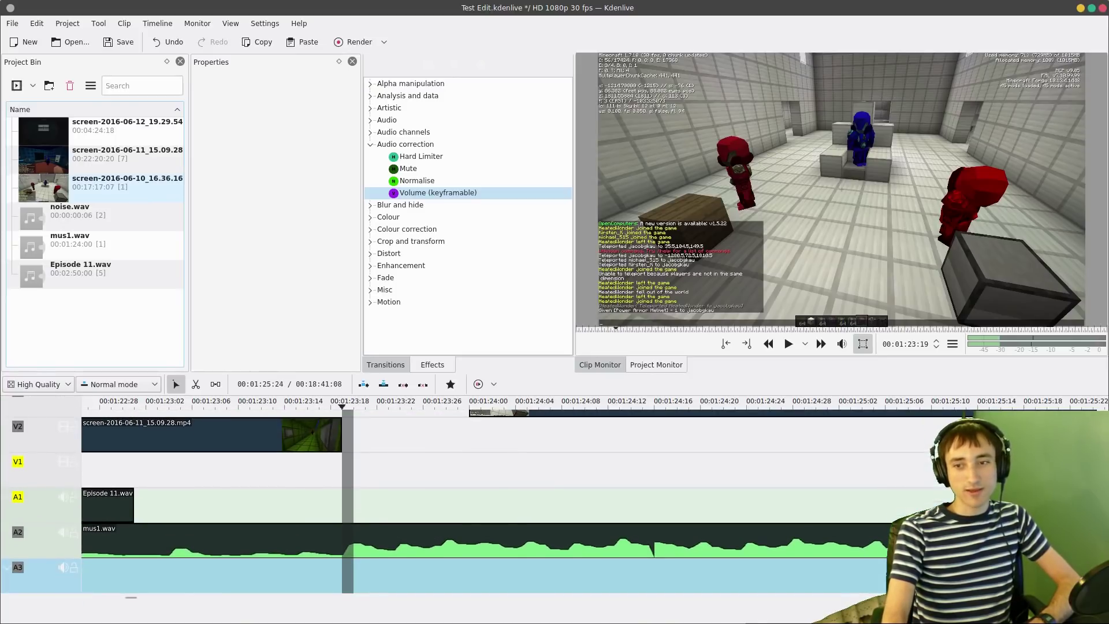
- Move the screen-2016-06-10_16.36.16.mp4 clip from V3 to V2, starting at 00:01:23:19 directly after the previous clip
{"action": "scroll", "coordinate": [534, 508], "scroll_direction": "up", "scroll_amount": 1}
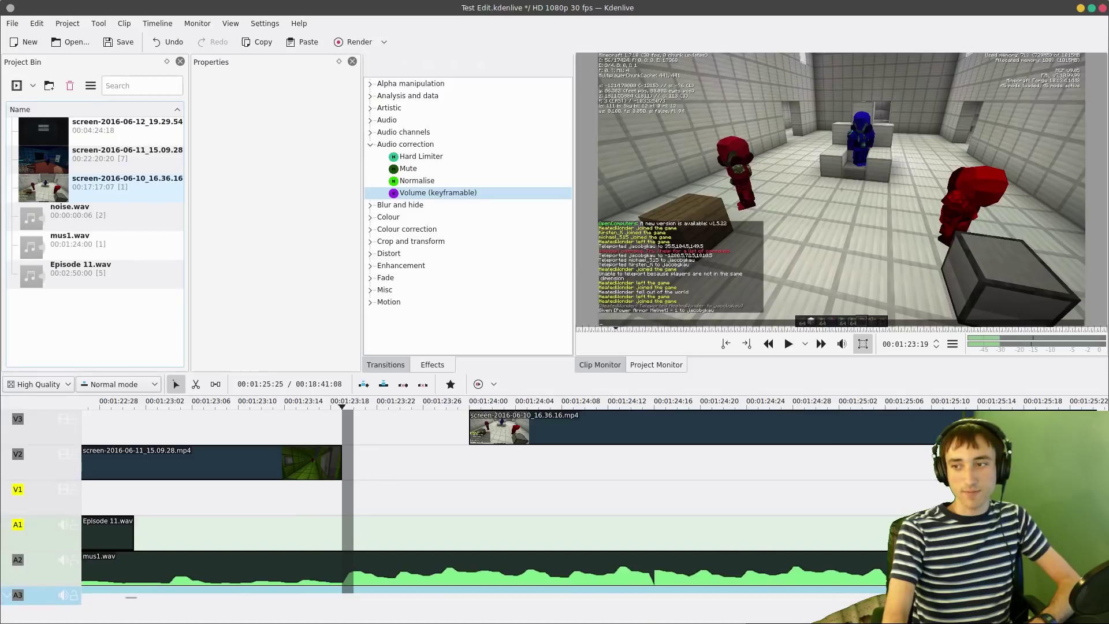
{"action": "scroll", "coordinate": [534, 508], "scroll_direction": "down", "scroll_amount": 1}
{"action": "scroll", "coordinate": [534, 509], "scroll_direction": "up", "scroll_amount": 1}
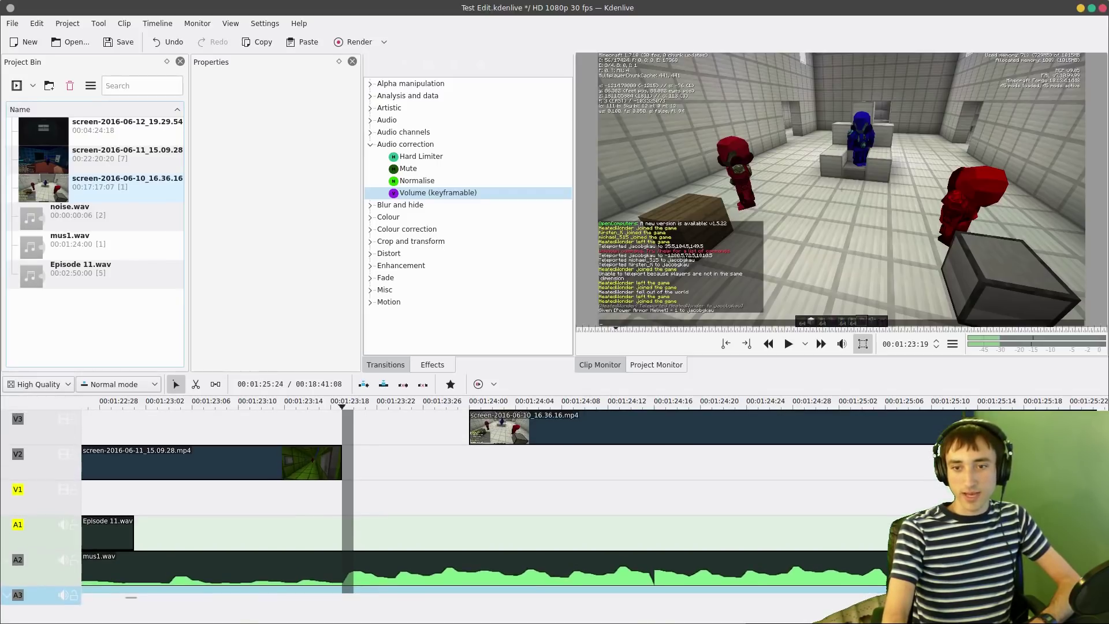
{"action": "scroll", "coordinate": [534, 509], "scroll_direction": "down", "scroll_amount": 1}
{"action": "scroll", "coordinate": [534, 508], "scroll_direction": "up", "scroll_amount": 1}
{"action": "scroll", "coordinate": [534, 508], "scroll_direction": "down", "scroll_amount": 1}
{"action": "scroll", "coordinate": [534, 508], "scroll_direction": "up", "scroll_amount": 1}
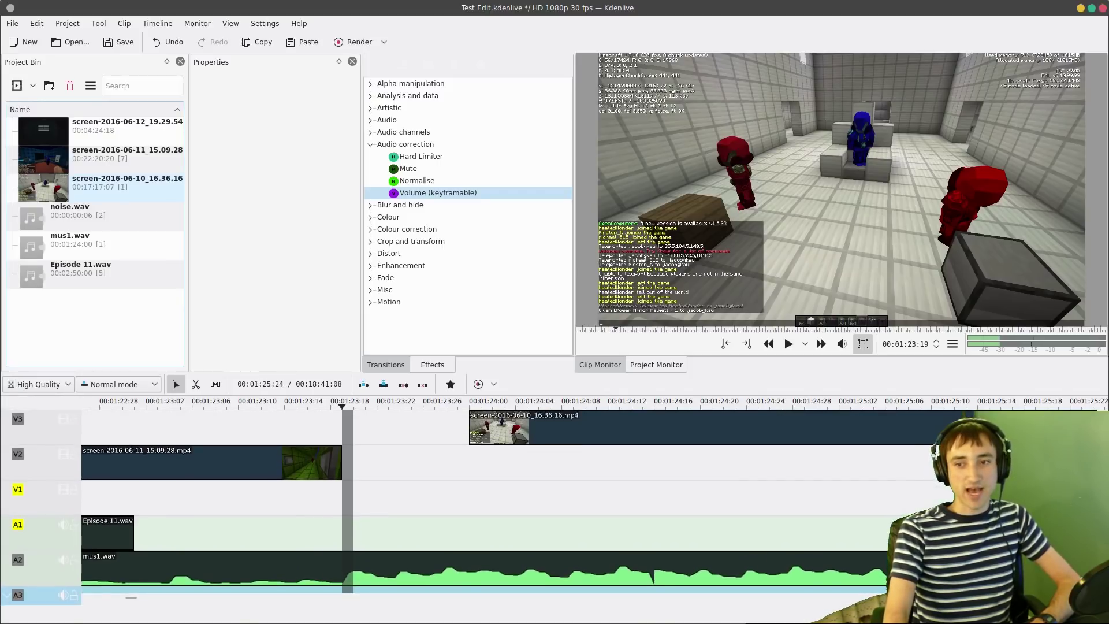
{"action": "left_click", "coordinate": [537, 416]}
{"action": "left_click_drag", "start_coordinate": [537, 416], "coordinate": [408, 469]}
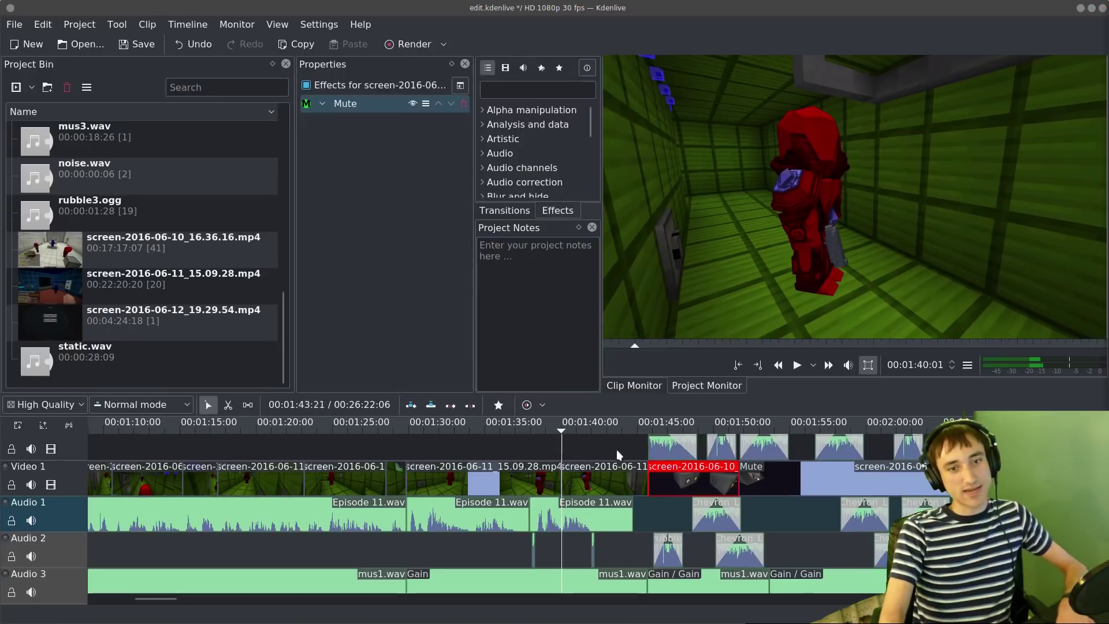
- Read the crop start of the clip at 00:01:45:22 in edit.kdenlive, set the new V2 clip's crop start to 00:01:48:17 and play it back
{"action": "double_click", "coordinate": [670, 473]}
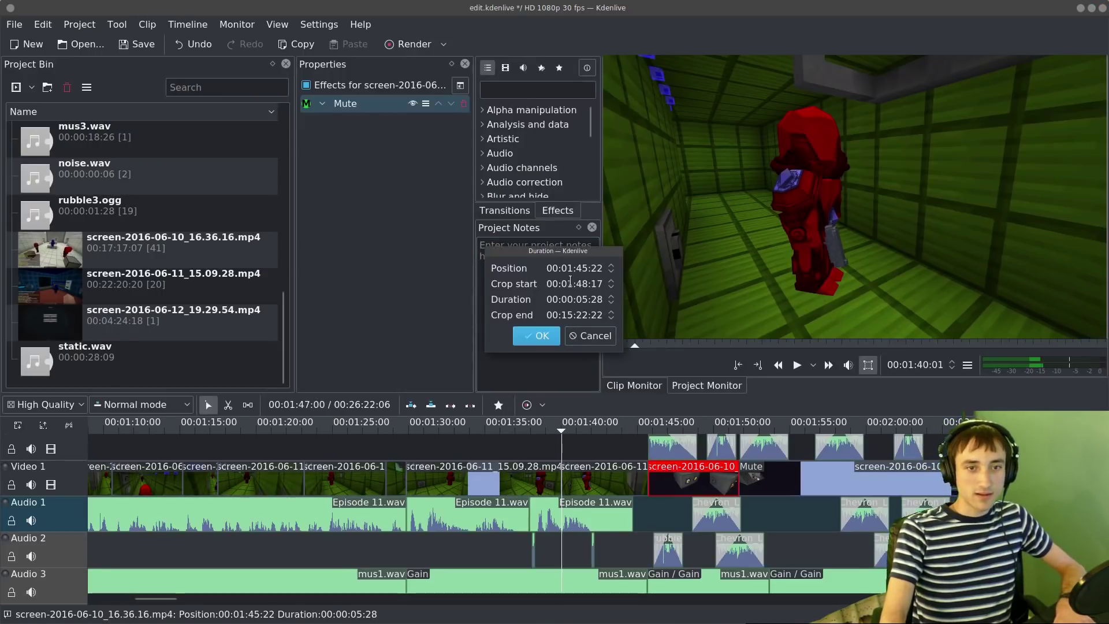
{"action": "left_click_drag", "start_coordinate": [568, 283], "coordinate": [774, 308]}
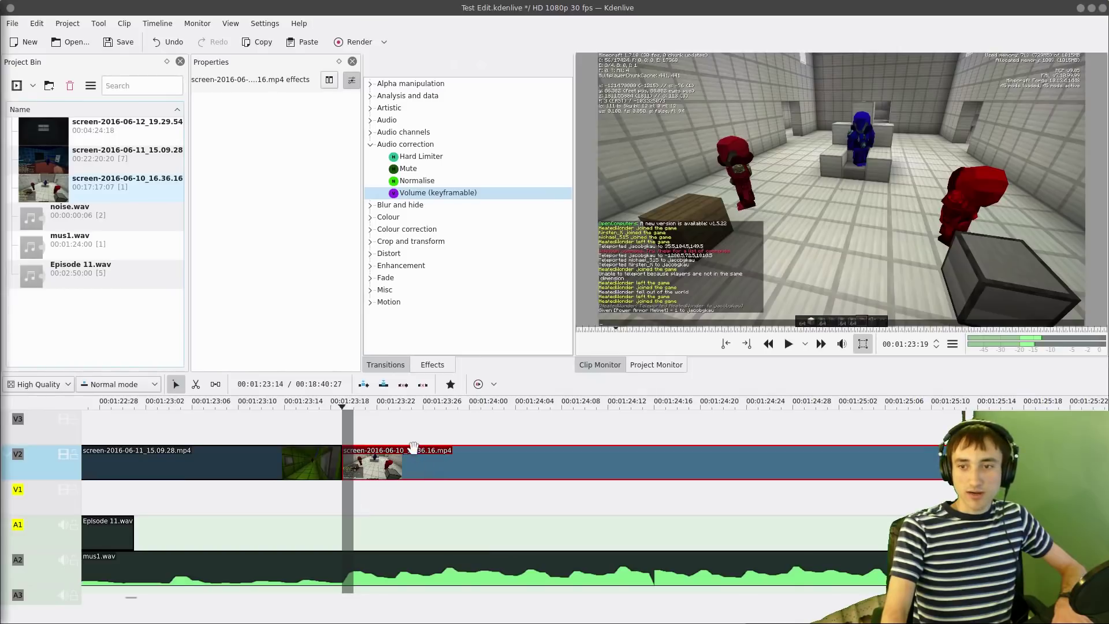
{"action": "double_click", "coordinate": [413, 448]}
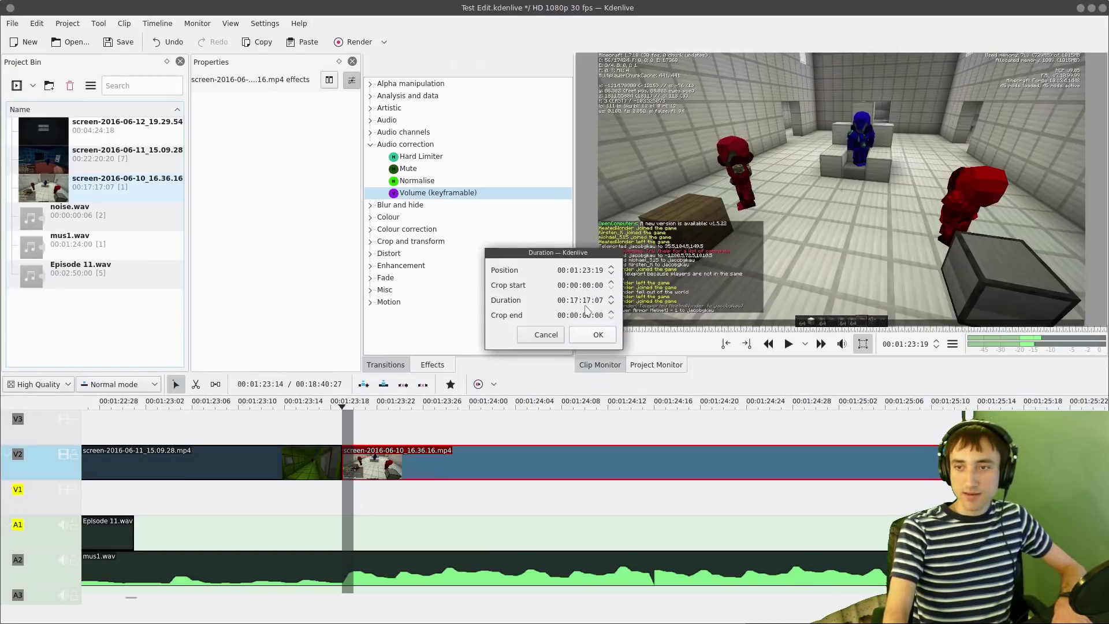
{"action": "left_click", "coordinate": [591, 336]}
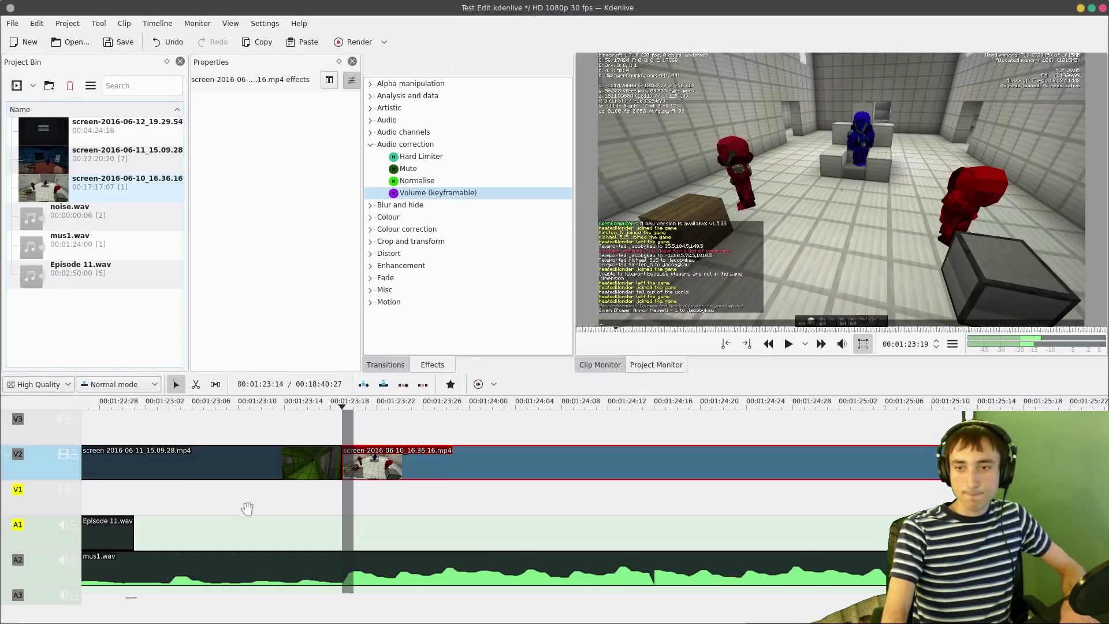
{"action": "left_click", "coordinate": [234, 526]}
{"action": "key", "text": "space"}
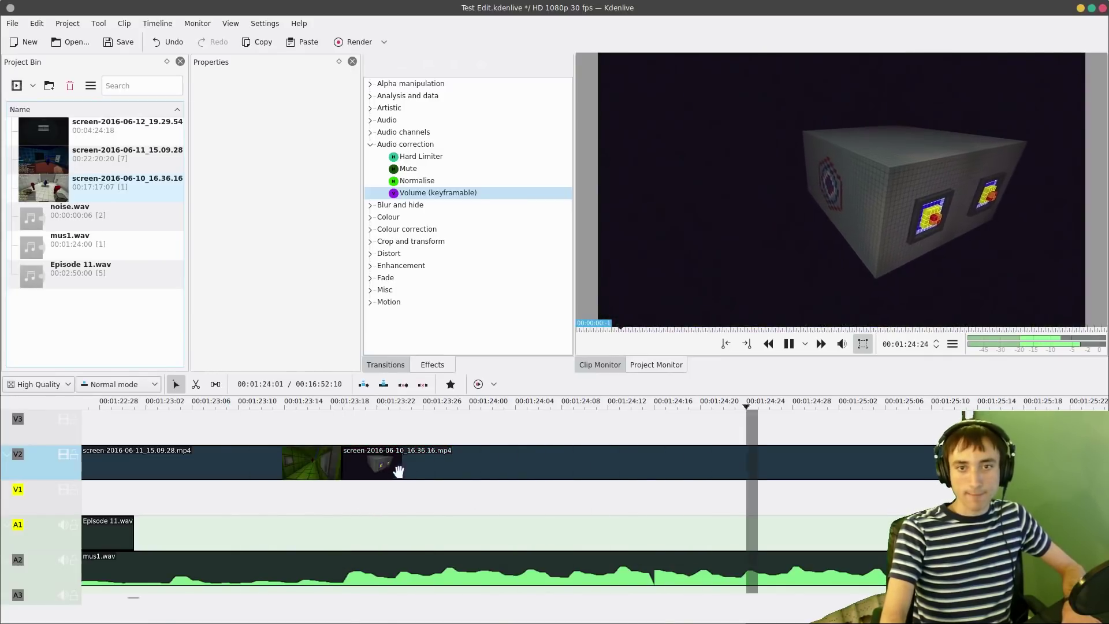
- Read the duration of the clip at 00:01:45:22 in edit.kdenlive and set the screen-2016-06-10_16.36.16.mp4 clip on V2 to 00:00:05:28
{"action": "scroll", "coordinate": [384, 465], "scroll_direction": "down", "scroll_amount": 2}
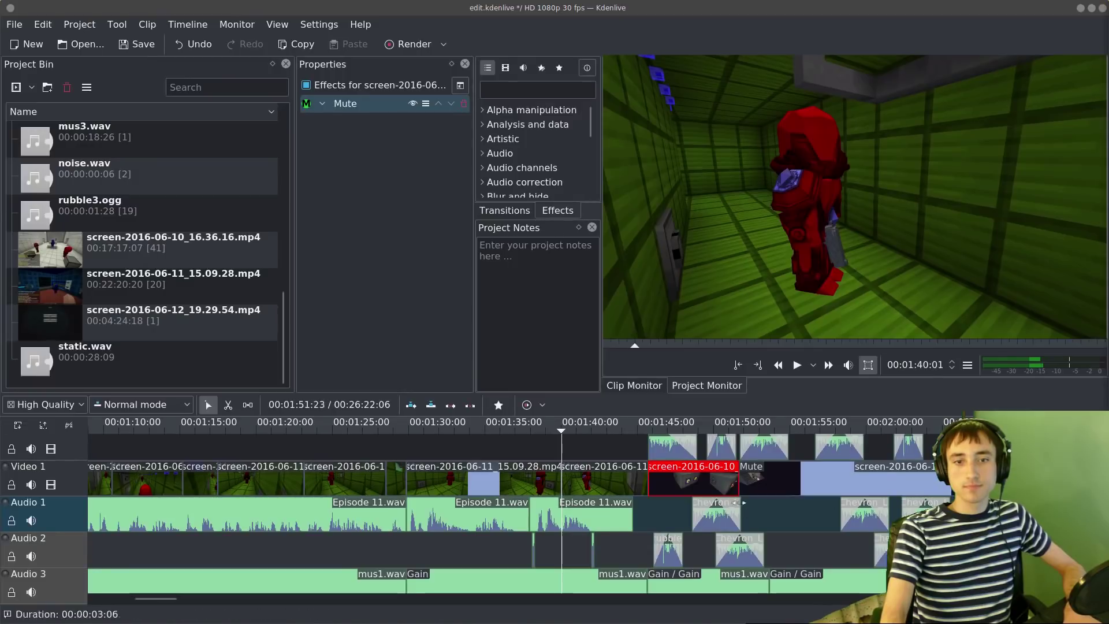
{"action": "double_click", "coordinate": [725, 479]}
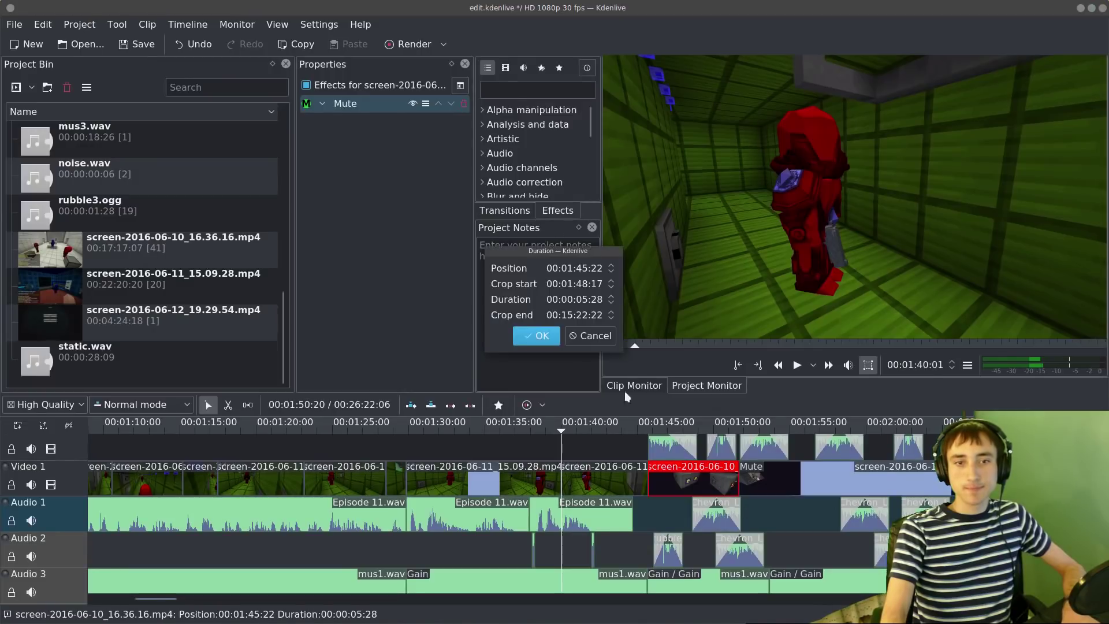
{"action": "left_click_drag", "start_coordinate": [584, 299], "coordinate": [604, 299]}
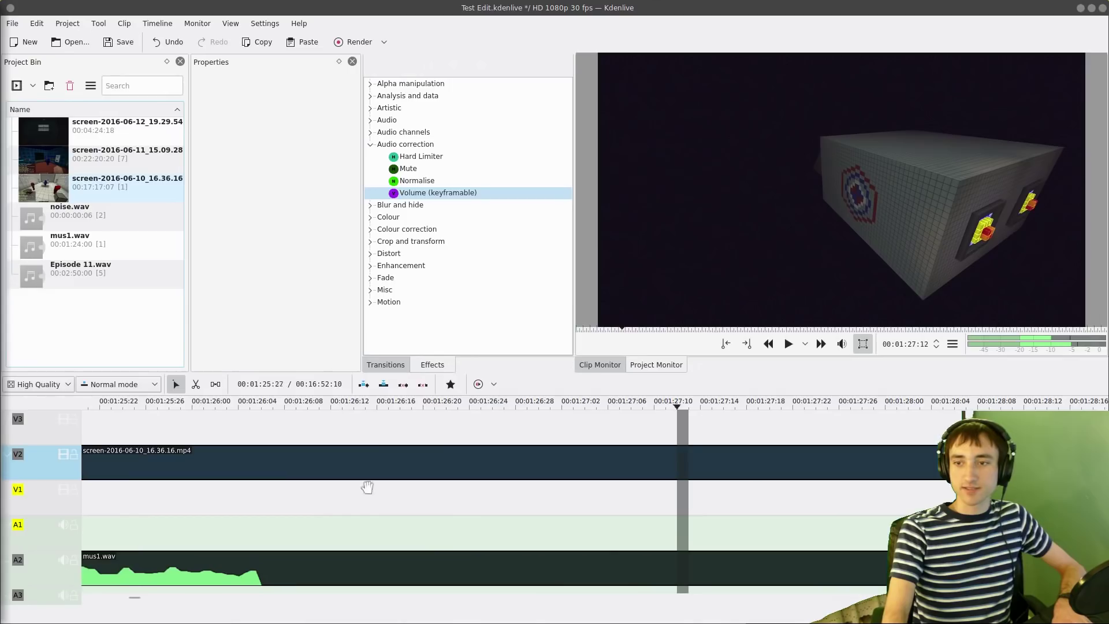
{"action": "double_click", "coordinate": [383, 471]}
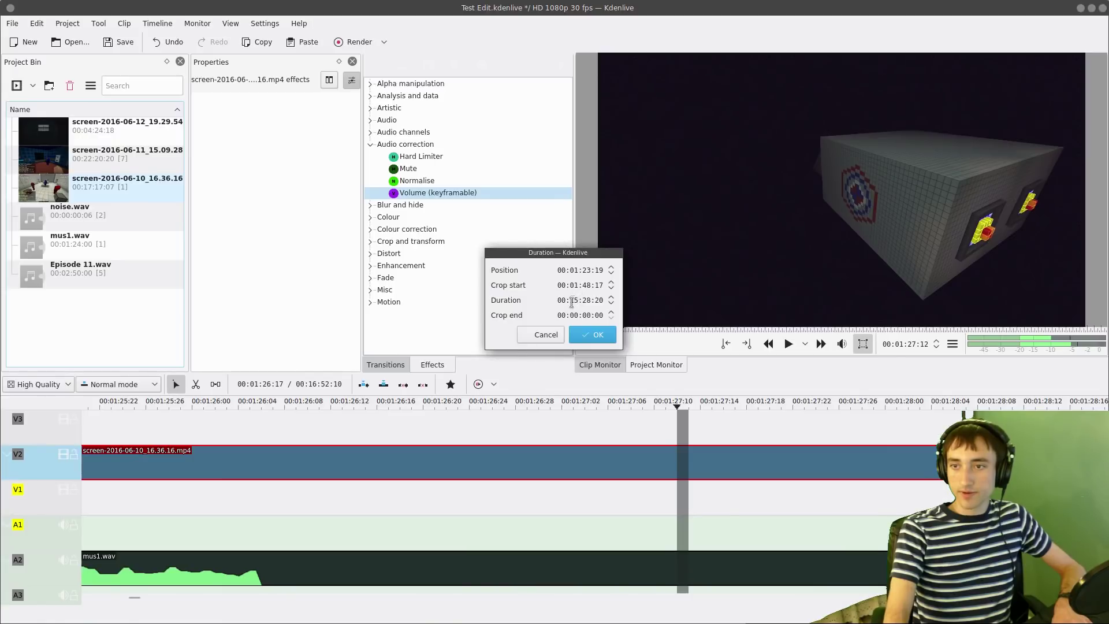
{"action": "left_click", "coordinate": [572, 300]}
{"action": "type", "text": "000528"}
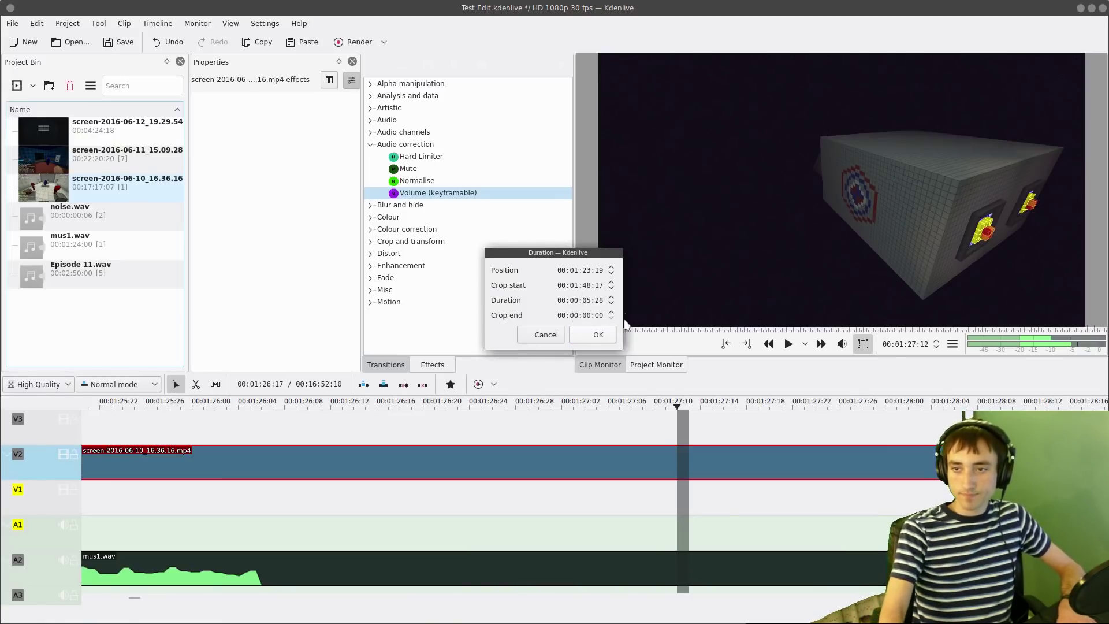
{"action": "left_click", "coordinate": [598, 336]}
- Look for the missing screen-2016-06-10_16.36.16.mp4 clip along the timeline and play back the section from about 00:01:17:11
{"action": "scroll", "coordinate": [409, 518], "scroll_direction": "up", "scroll_amount": 10}
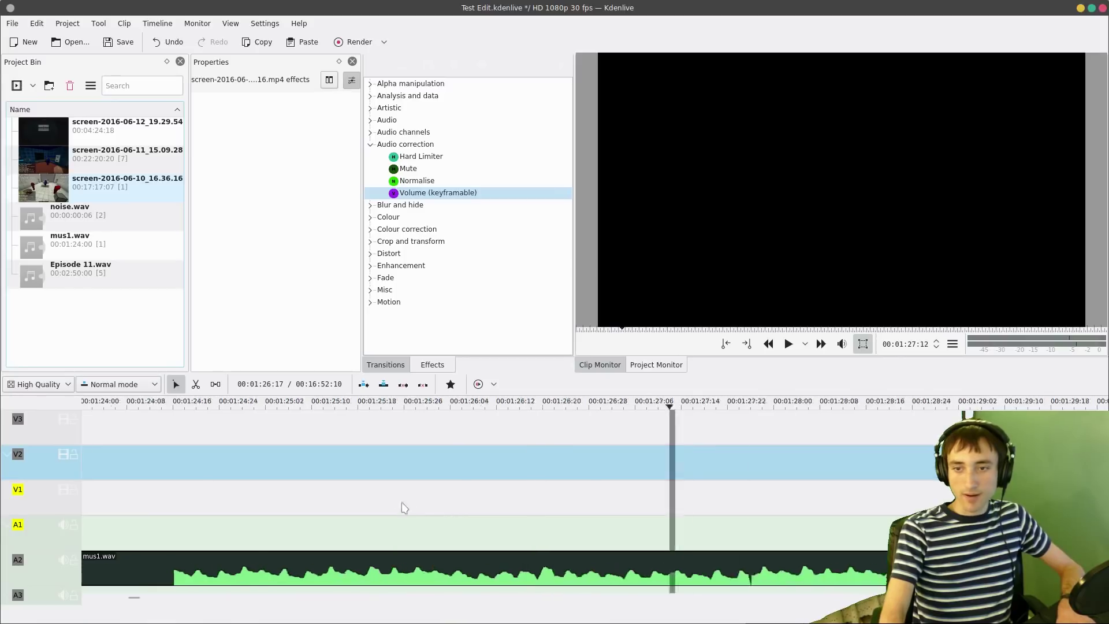
{"action": "scroll", "coordinate": [317, 500], "scroll_direction": "up", "scroll_amount": 3}
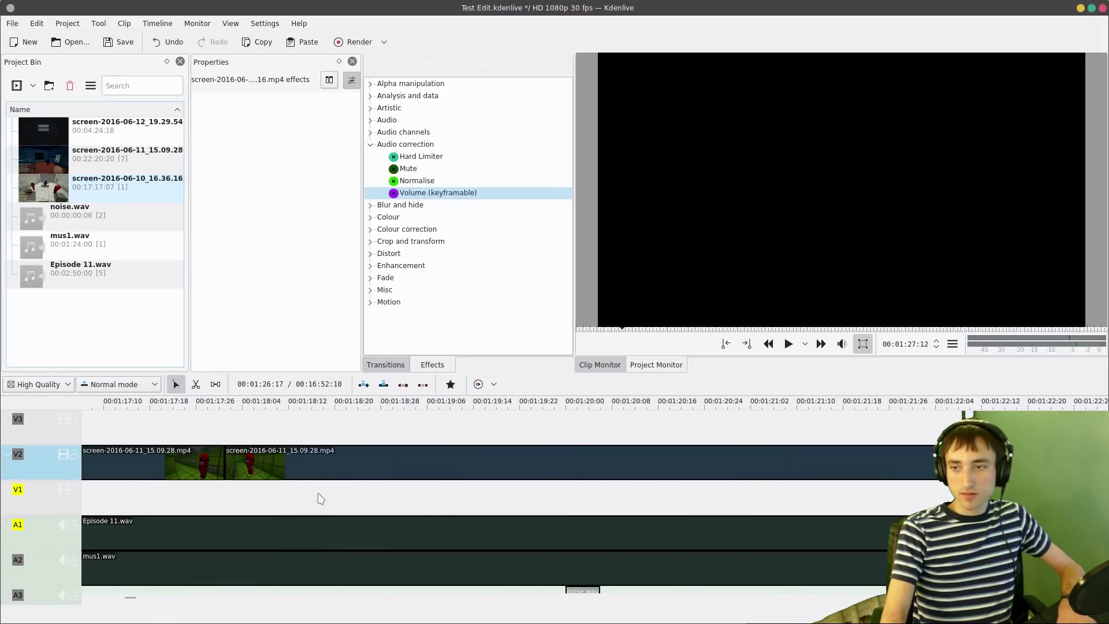
{"action": "left_click", "coordinate": [145, 500]}
{"action": "scroll", "coordinate": [409, 546], "scroll_direction": "down", "scroll_amount": 4}
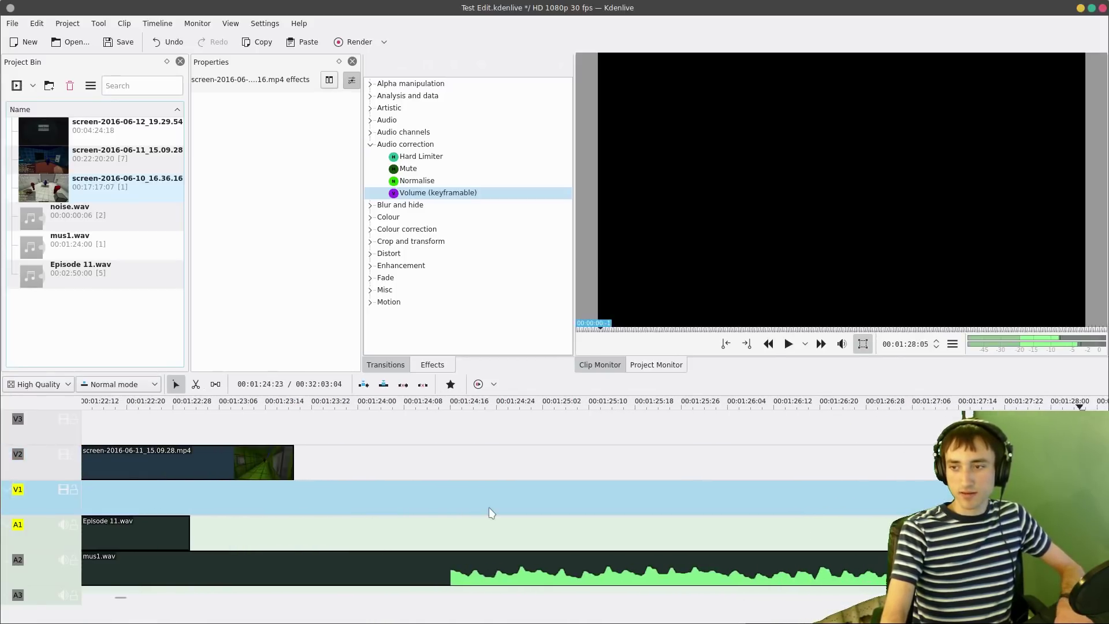
{"action": "scroll", "coordinate": [604, 546], "scroll_direction": "down", "scroll_amount": 6}
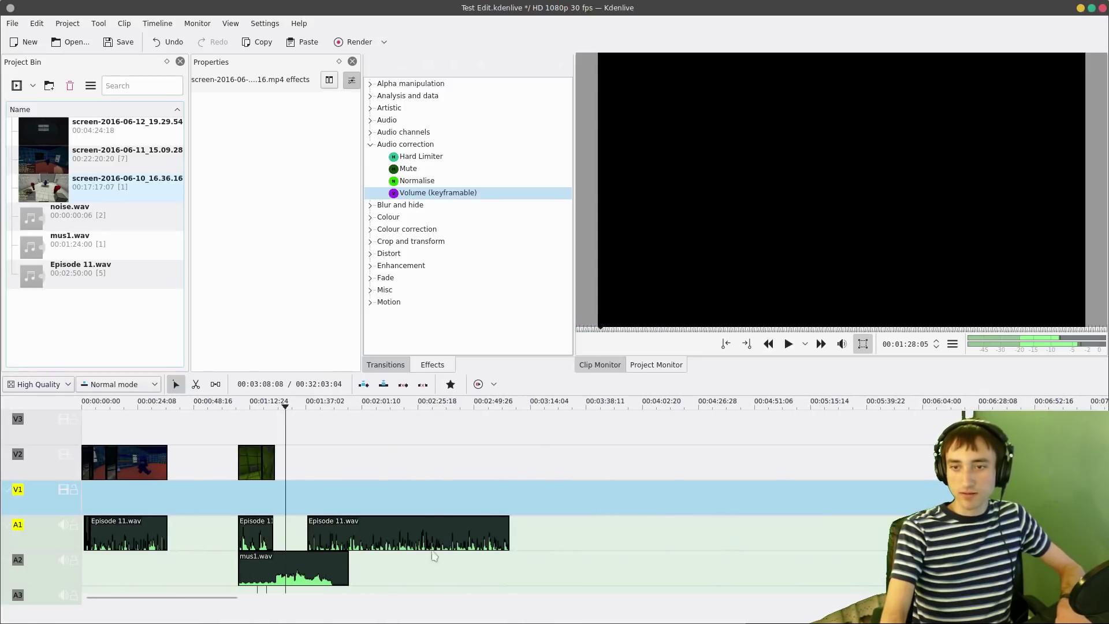
{"action": "scroll", "coordinate": [357, 513], "scroll_direction": "up", "scroll_amount": 5}
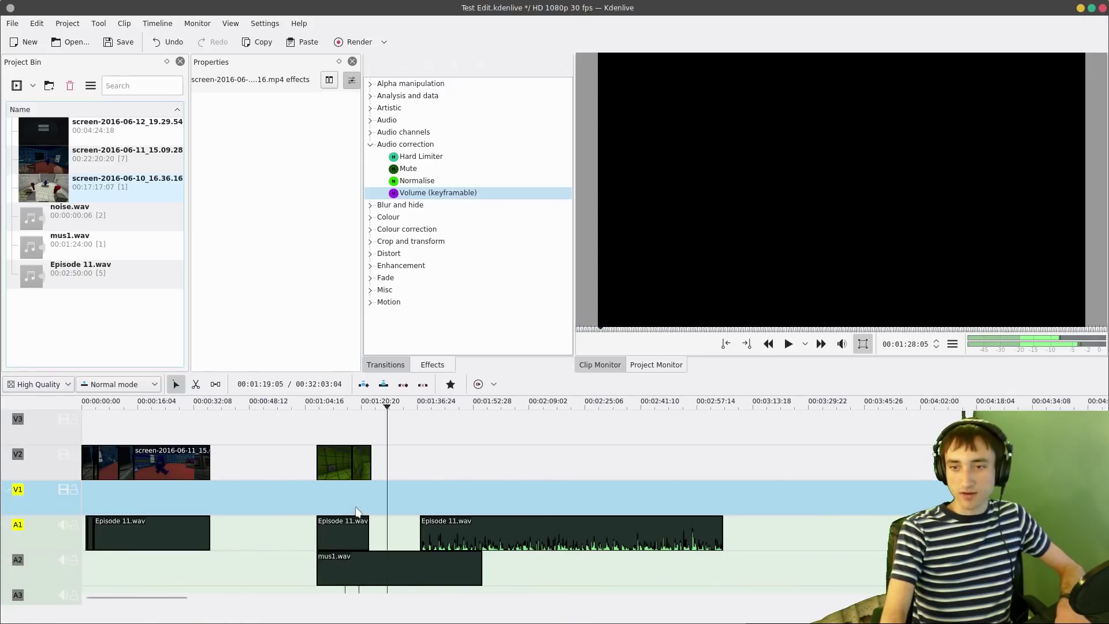
{"action": "scroll", "coordinate": [357, 512], "scroll_direction": "up", "scroll_amount": 6}
{"action": "left_click", "coordinate": [360, 507]}
{"action": "key", "text": "space"}
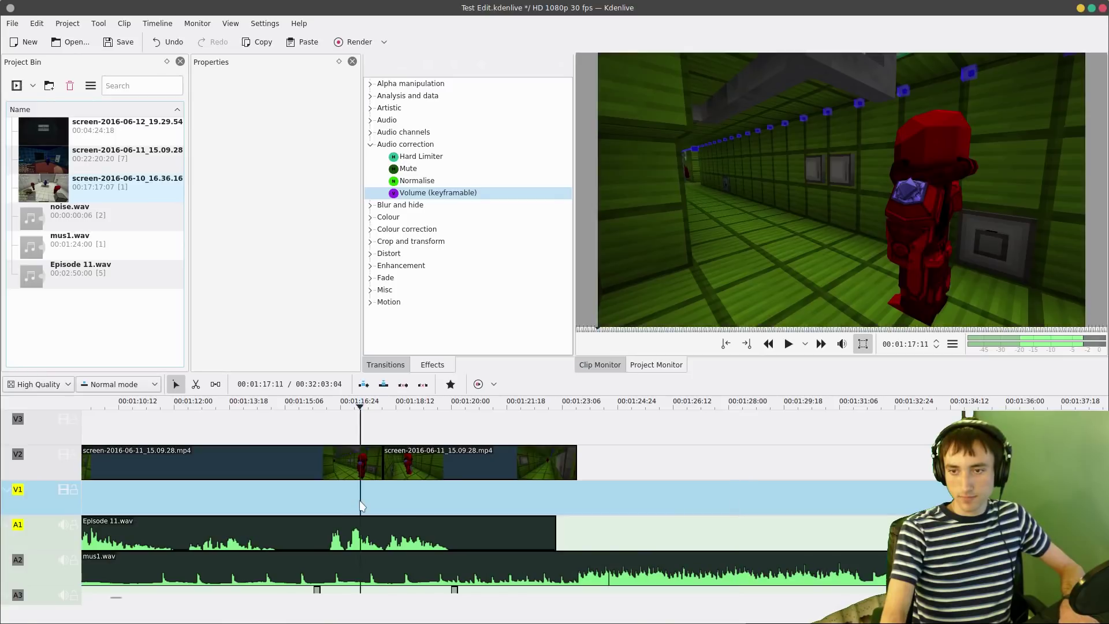
{"action": "left_click", "coordinate": [567, 491]}
{"action": "scroll", "coordinate": [497, 499], "scroll_direction": "down", "scroll_amount": 5}
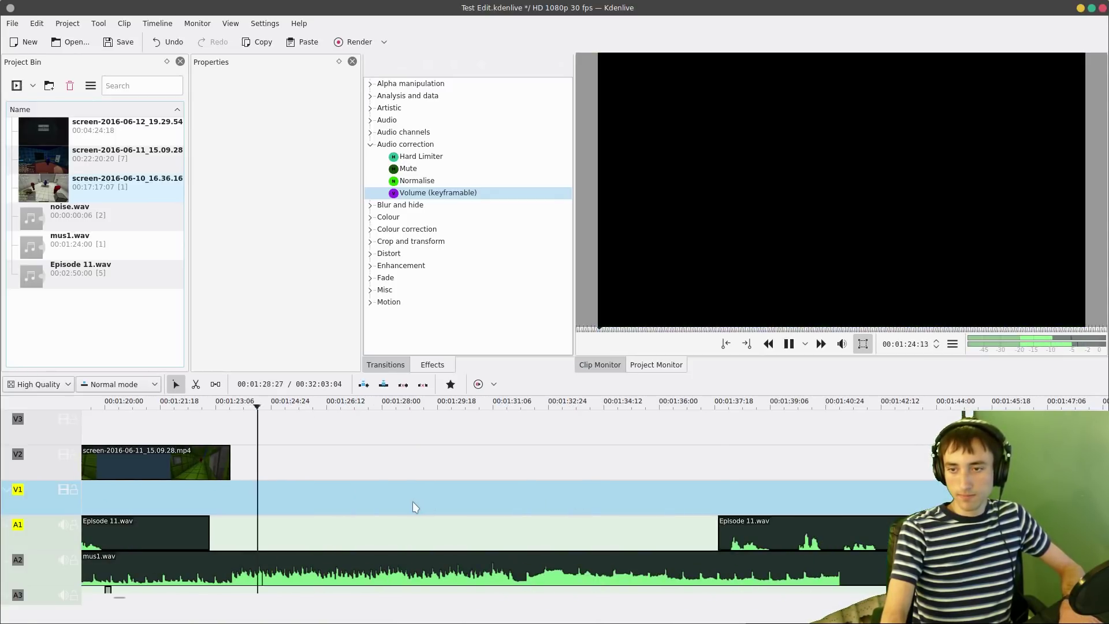
{"action": "key", "text": "space"}
{"action": "scroll", "coordinate": [392, 540], "scroll_direction": "down", "scroll_amount": 4, "text": "ctrl"}
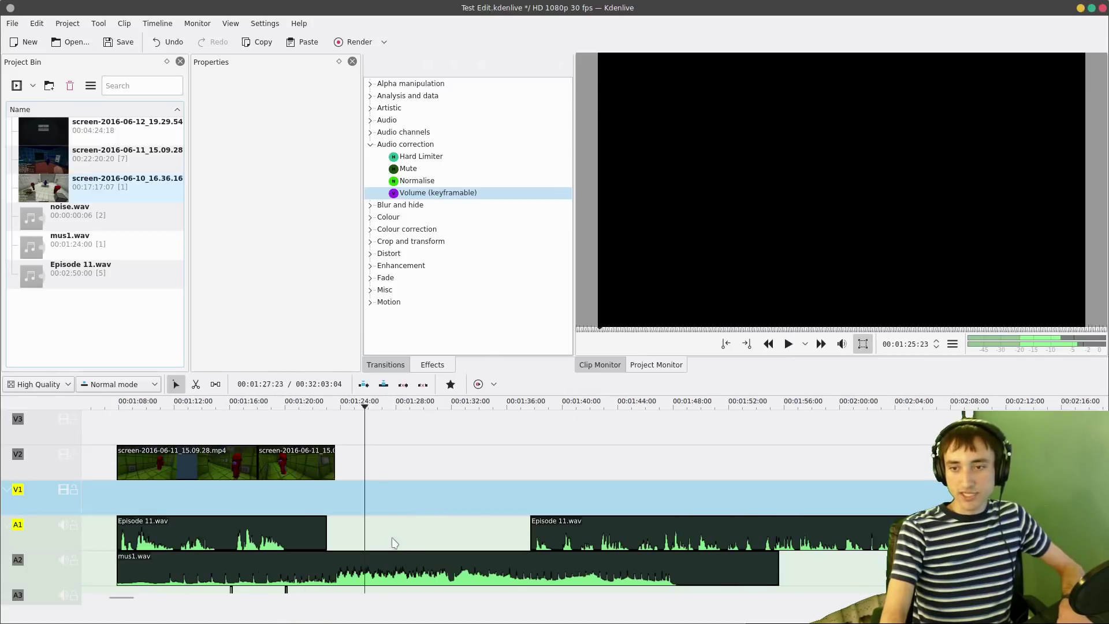
- Examine the far end of the timeline and scrub over the clip on V1 at about 00:31:57
{"action": "scroll", "coordinate": [395, 546], "scroll_direction": "down", "scroll_amount": 10}
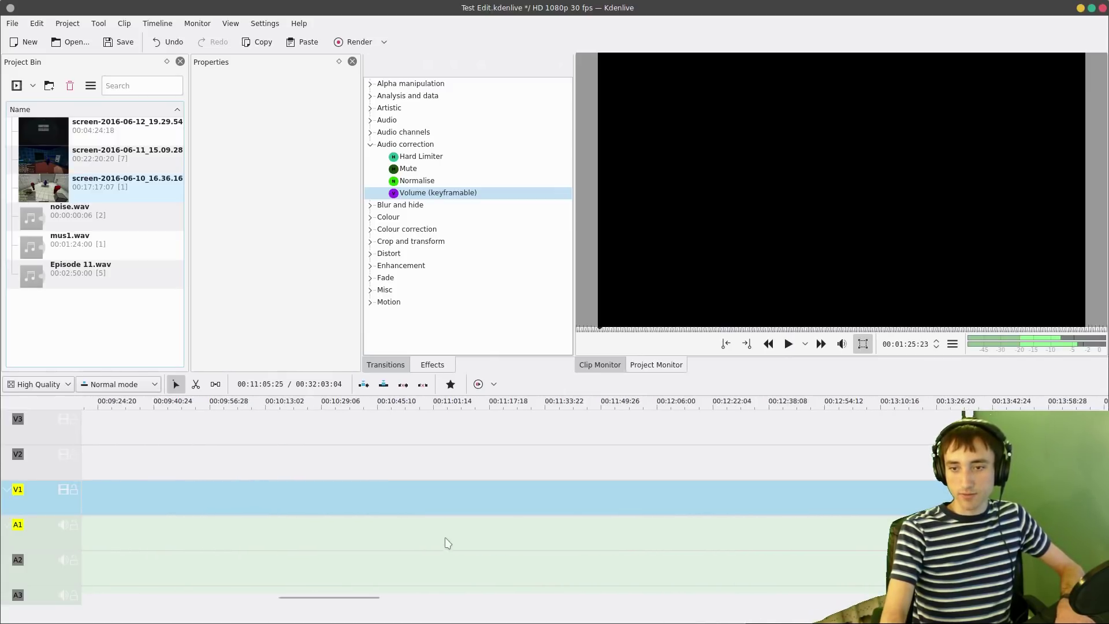
{"action": "left_click_drag", "start_coordinate": [337, 595], "coordinate": [767, 612]}
{"action": "left_click", "coordinate": [447, 545]}
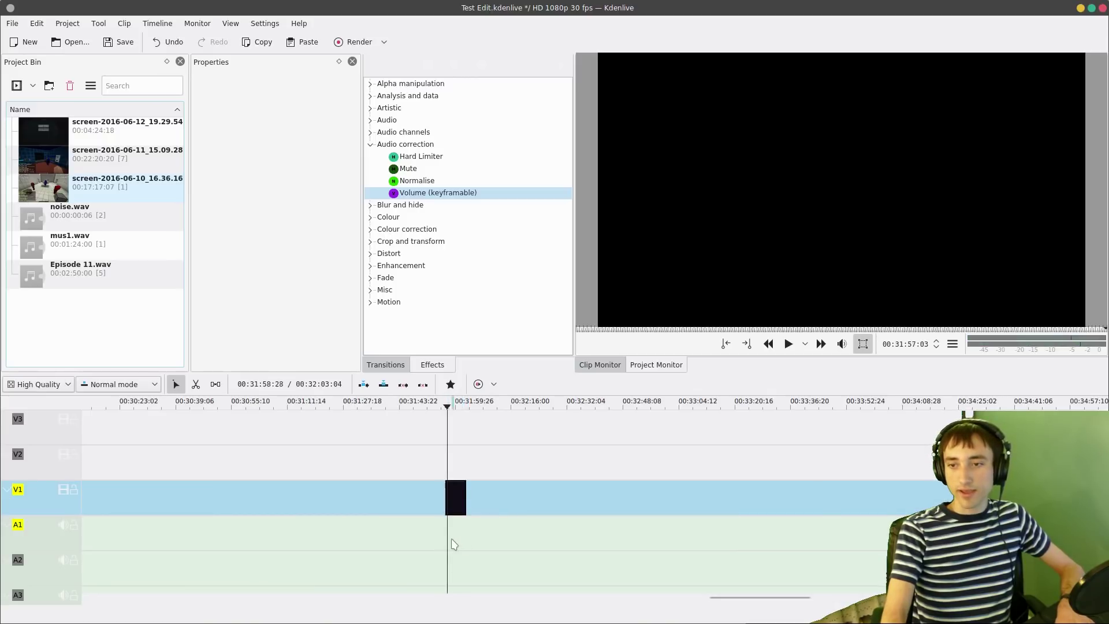
{"action": "left_click", "coordinate": [454, 544]}
{"action": "left_click", "coordinate": [465, 542]}
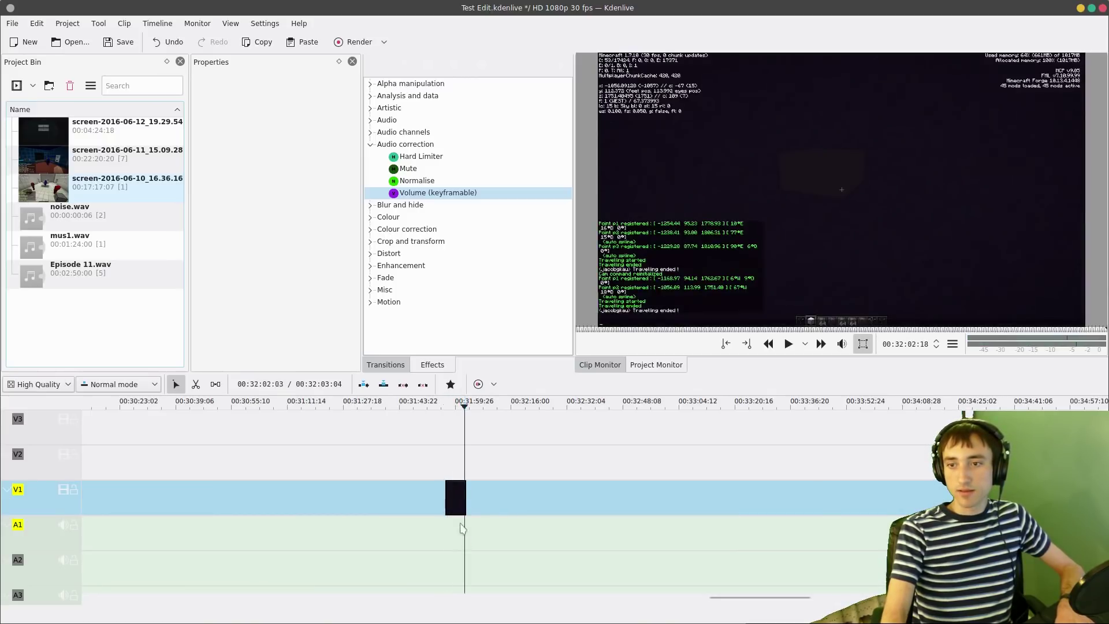
- Check the matching clip's crop start in edit.kdenlive and set the crop start of the V1 clip at 00:31:57:05 to 00:01:48:17
{"action": "double_click", "coordinate": [456, 497]}
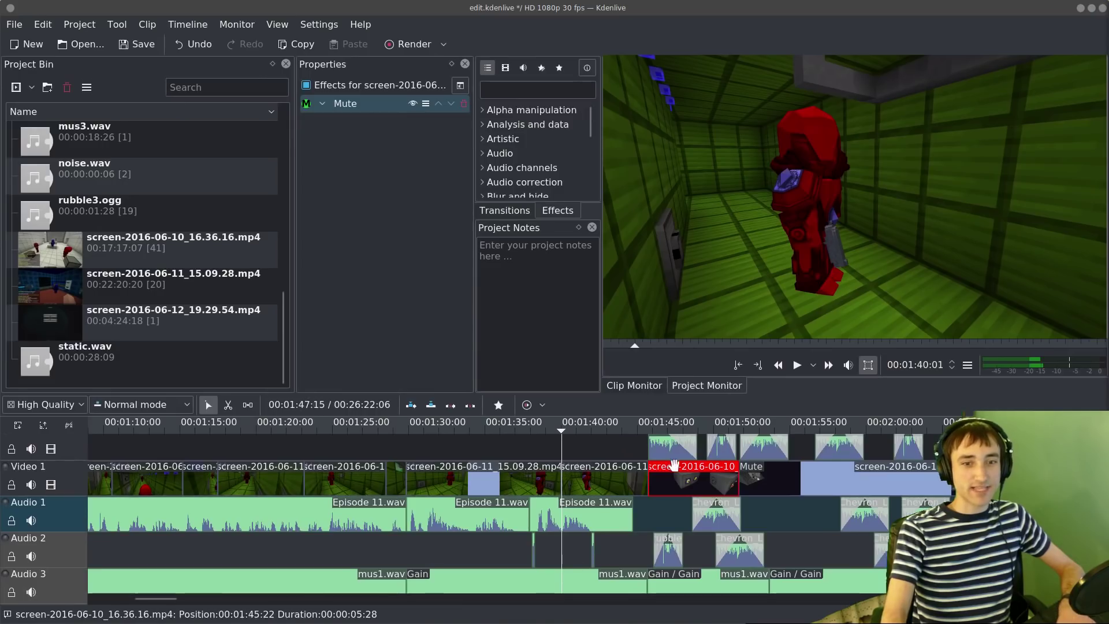
{"action": "double_click", "coordinate": [650, 439]}
{"action": "left_click", "coordinate": [570, 283]}
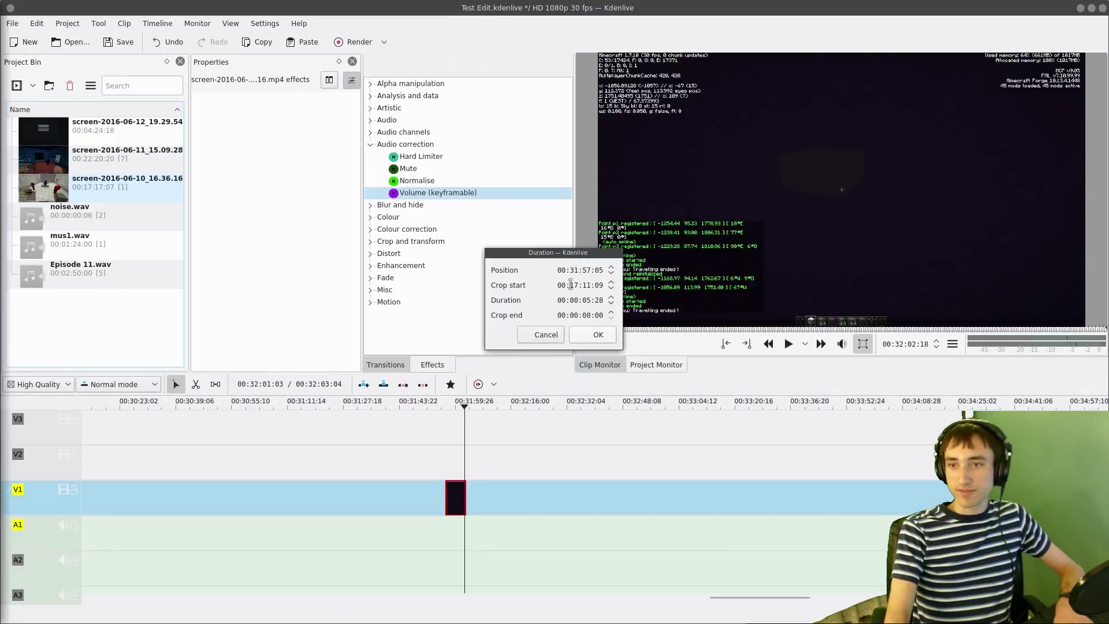
{"action": "left_click", "coordinate": [570, 284]}
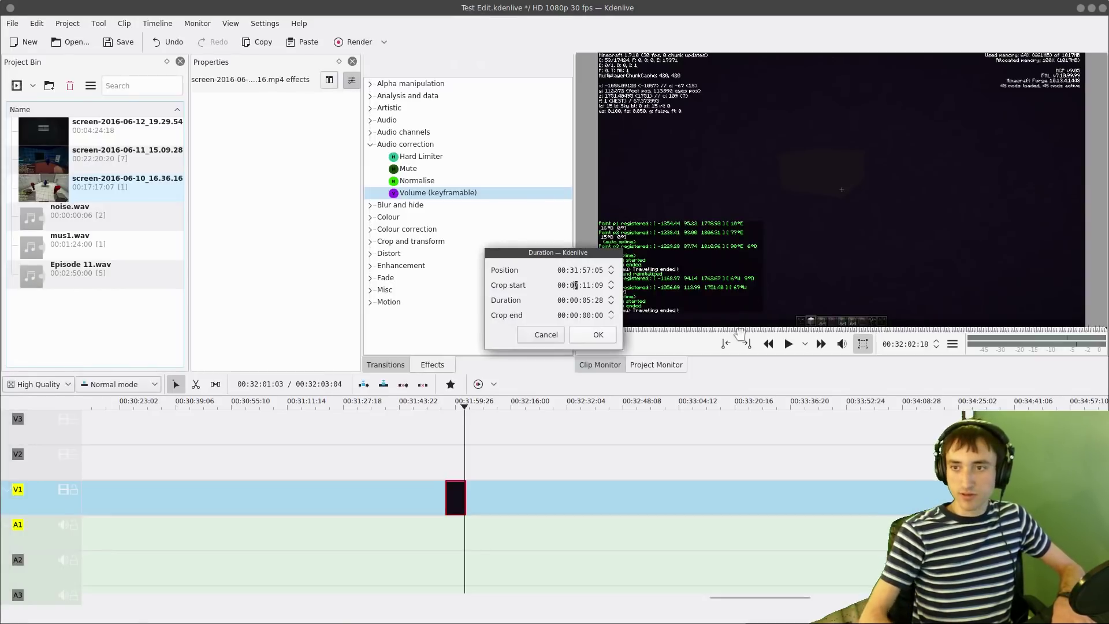
{"action": "left_click", "coordinate": [597, 335]}
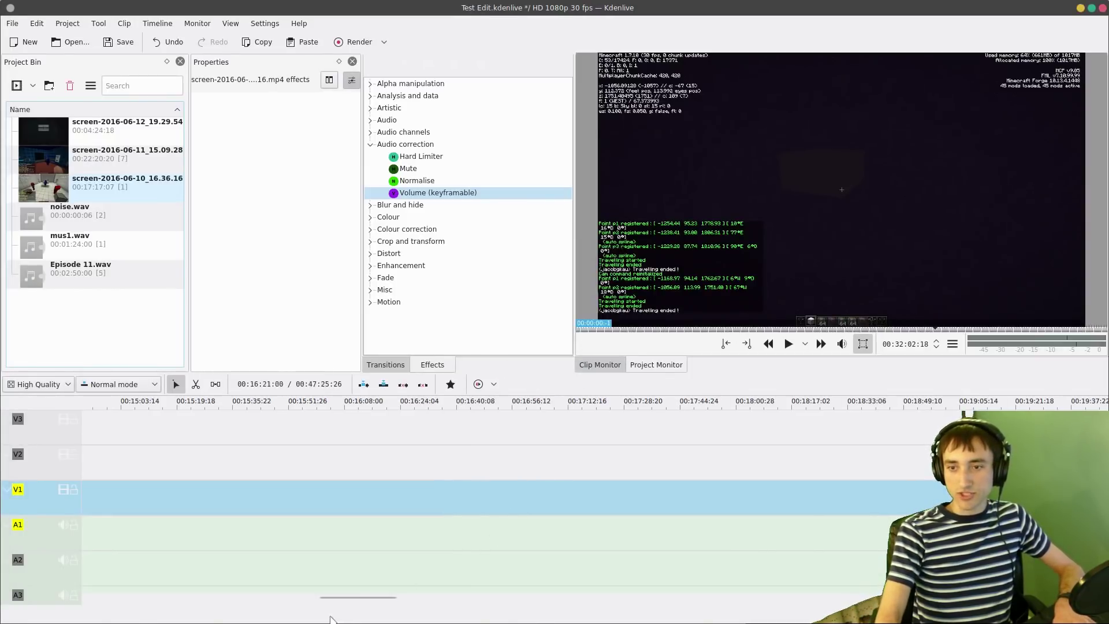
- Scrub through the screen-2016-06-10_16.36.16.mp4 clip on V1 and check its position, crop and duration values without changing them
{"action": "left_click_drag", "start_coordinate": [341, 599], "coordinate": [584, 586]}
{"action": "left_click", "coordinate": [542, 479]}
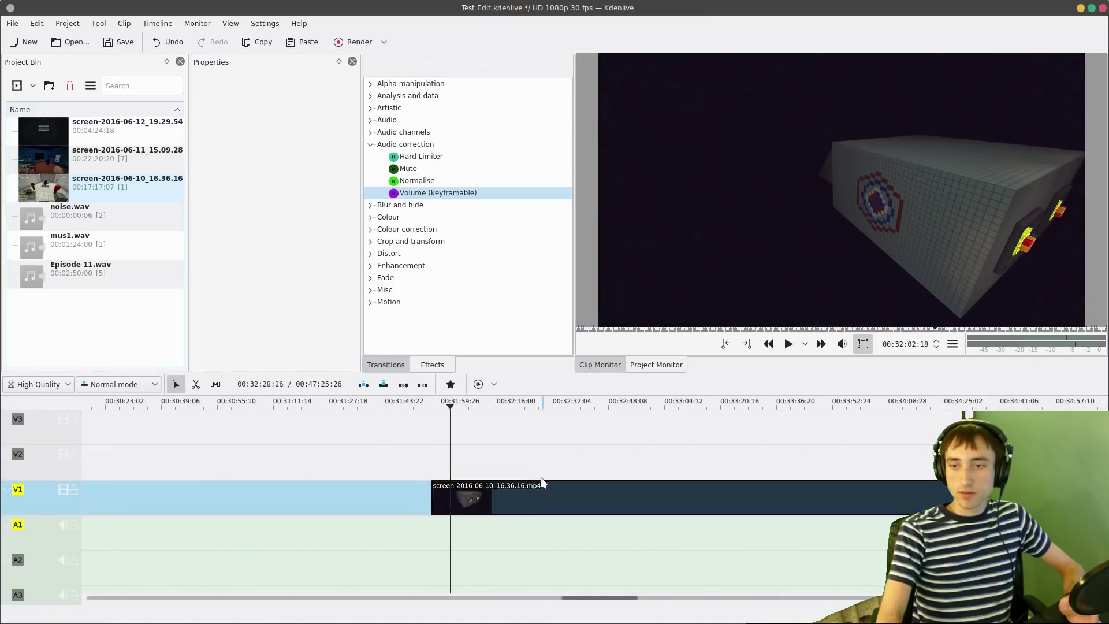
{"action": "left_click", "coordinate": [435, 466]}
{"action": "left_click", "coordinate": [589, 448]}
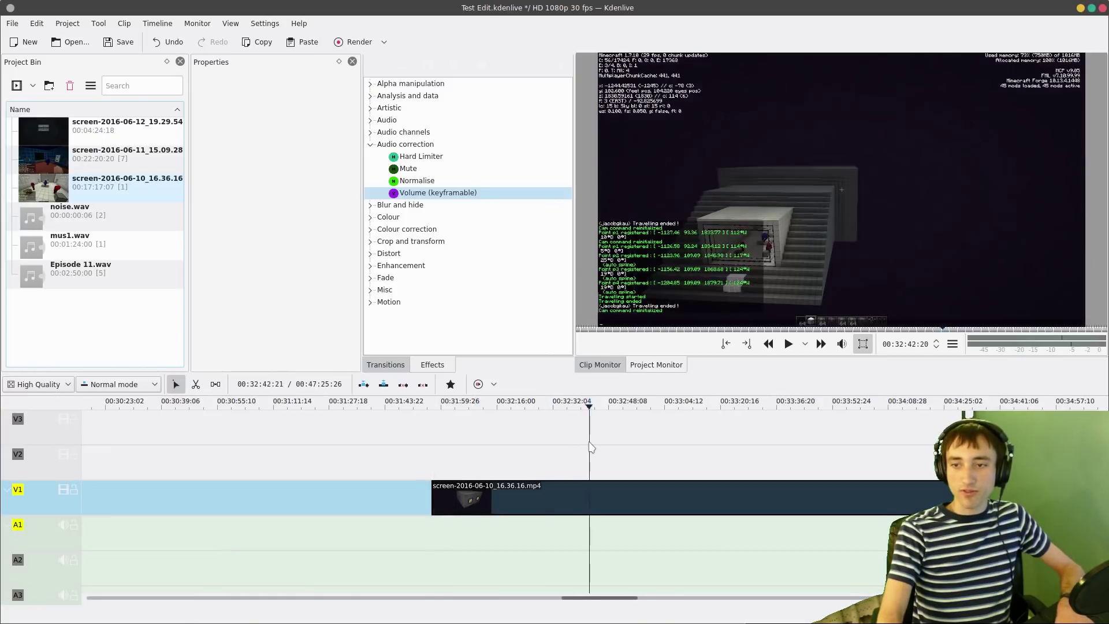
{"action": "scroll", "coordinate": [564, 495], "scroll_direction": "down", "scroll_amount": 5}
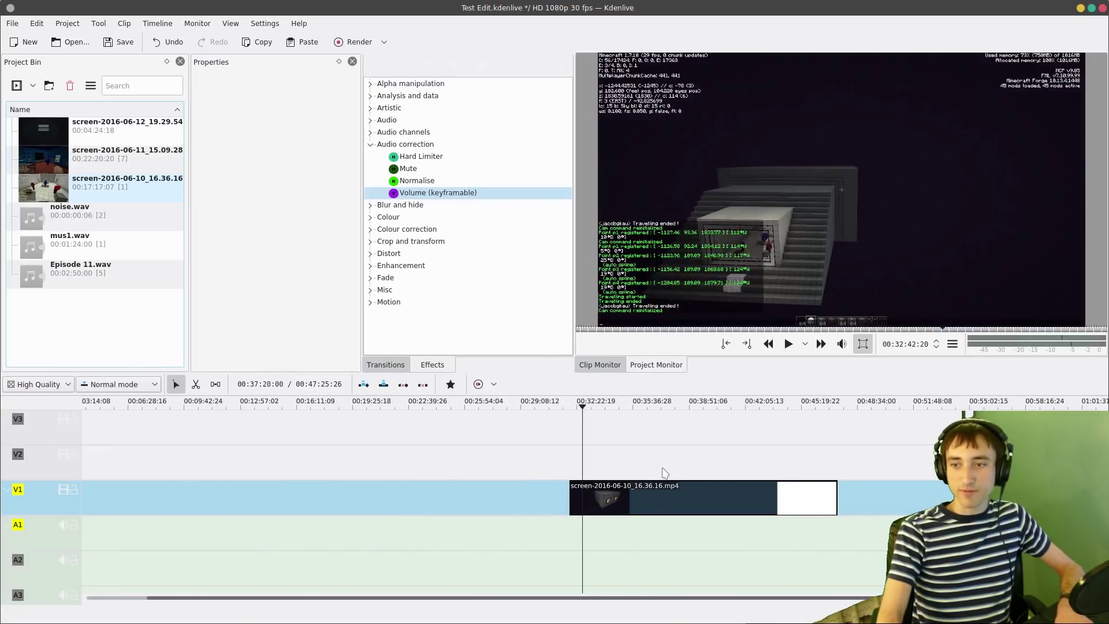
{"action": "left_click", "coordinate": [669, 472]}
{"action": "double_click", "coordinate": [655, 487]}
{"action": "left_click_drag", "start_coordinate": [537, 254], "coordinate": [459, 268]}
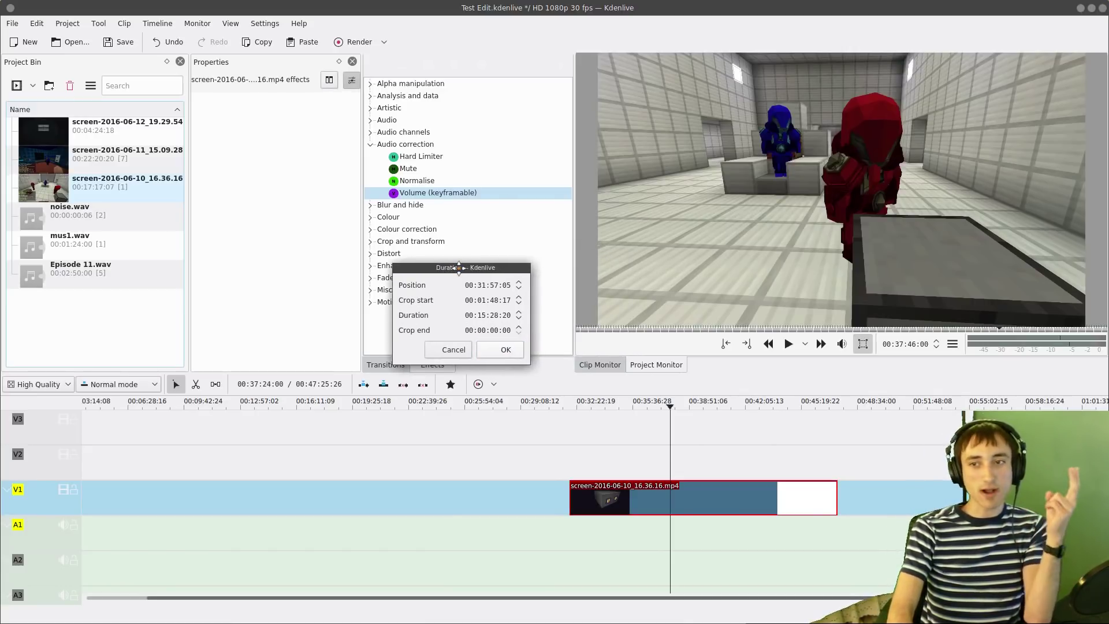
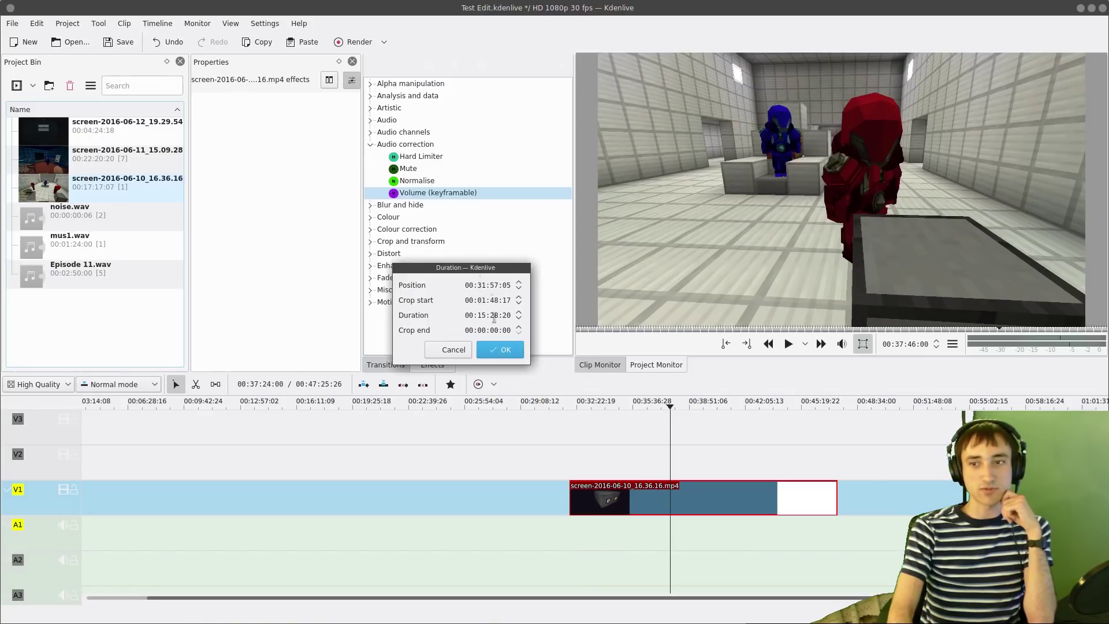
{"action": "left_click", "coordinate": [464, 349]}
- Move the screen-2016-06-10_16.36.16.mp4 clip earlier along V1 to about 00:16:13, checking its duration settings on the way
{"action": "left_click_drag", "start_coordinate": [590, 504], "coordinate": [410, 504]}
{"action": "double_click", "coordinate": [434, 498]}
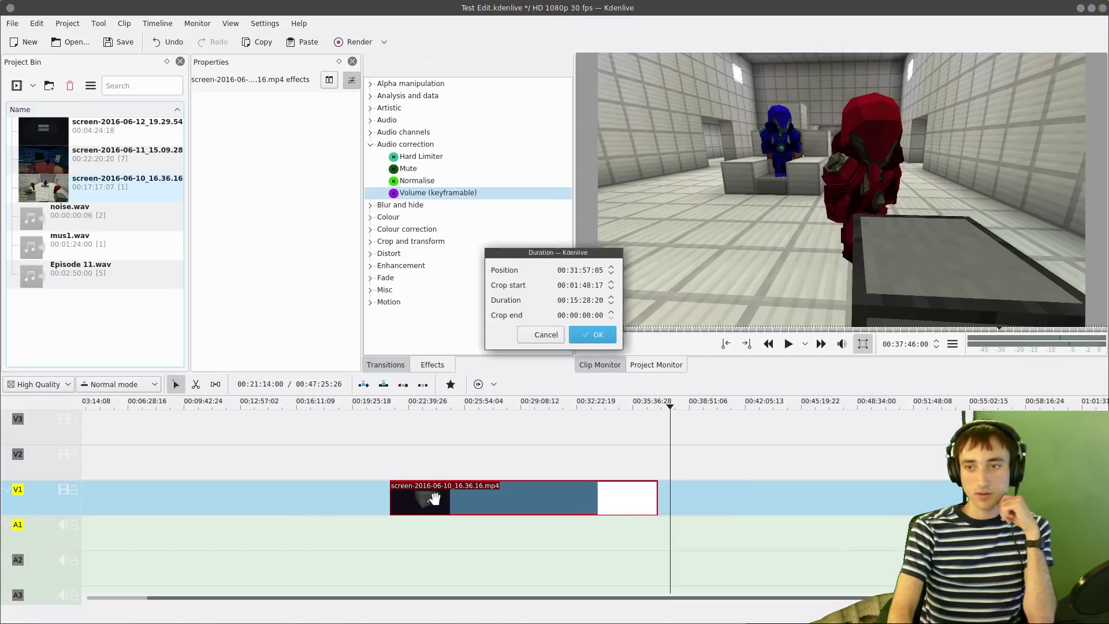
{"action": "left_click", "coordinate": [541, 339]}
{"action": "left_click_drag", "start_coordinate": [436, 495], "coordinate": [343, 492]}
{"action": "right_click", "coordinate": [162, 490]}
{"action": "left_click", "coordinate": [205, 484]}
- Move the screen-2016-06-10_16.36.16.mp4 clip from V1 back to V2, directly after the previous clip at about 00:01:23:19
{"action": "scroll", "coordinate": [179, 493], "scroll_direction": "up", "scroll_amount": 2}
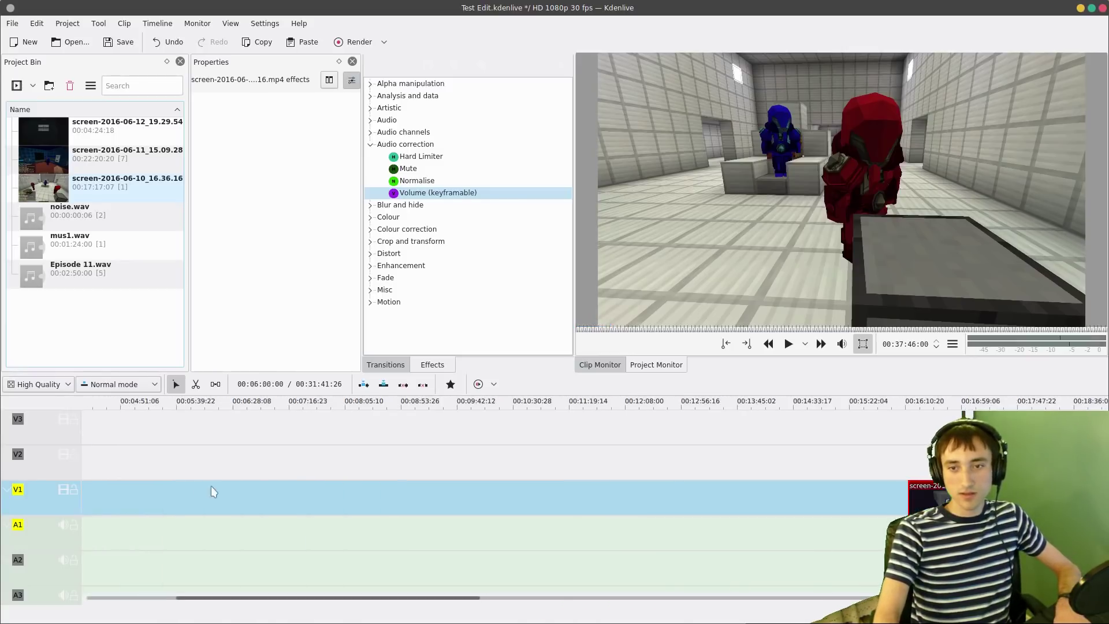
{"action": "scroll", "coordinate": [231, 488], "scroll_direction": "down", "scroll_amount": 2}
{"action": "scroll", "coordinate": [404, 488], "scroll_direction": "up", "scroll_amount": 3}
{"action": "left_click_drag", "start_coordinate": [976, 495], "coordinate": [149, 461]}
{"action": "scroll", "coordinate": [196, 477], "scroll_direction": "up", "scroll_amount": 4}
{"action": "left_click_drag", "start_coordinate": [499, 469], "coordinate": [291, 469]}
{"action": "scroll", "coordinate": [227, 496], "scroll_direction": "up", "scroll_amount": 2}
{"action": "scroll", "coordinate": [258, 503], "scroll_direction": "up", "scroll_amount": 5}
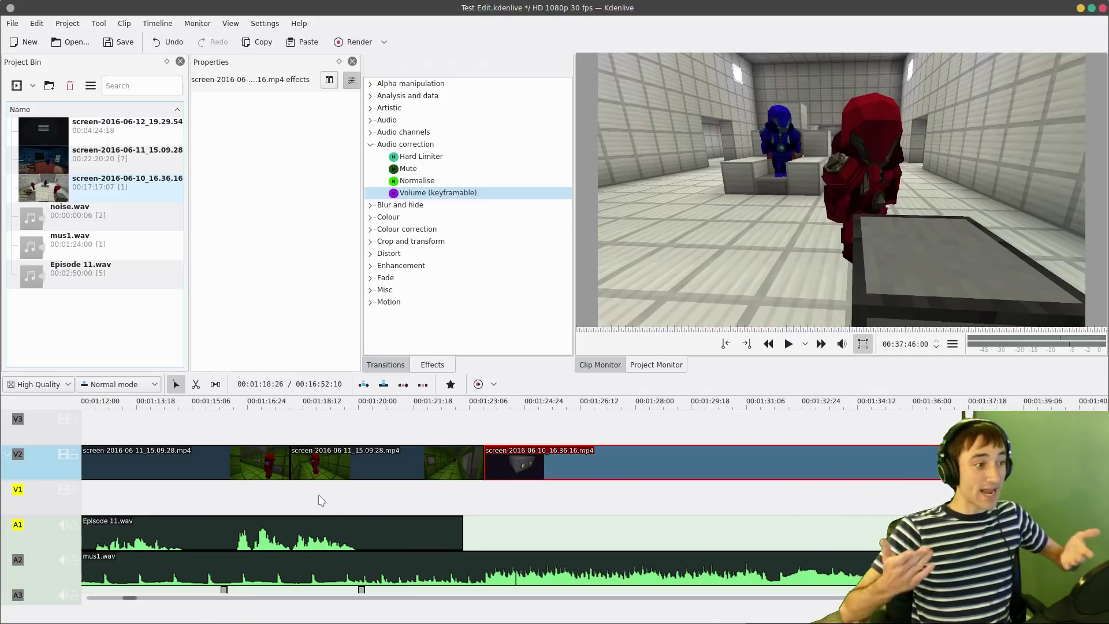
- Play back the V2 clips across the cut, from about 00:01:18:26 to 00:01:27:17
{"action": "left_click", "coordinate": [321, 500]}
{"action": "key", "text": "space"}
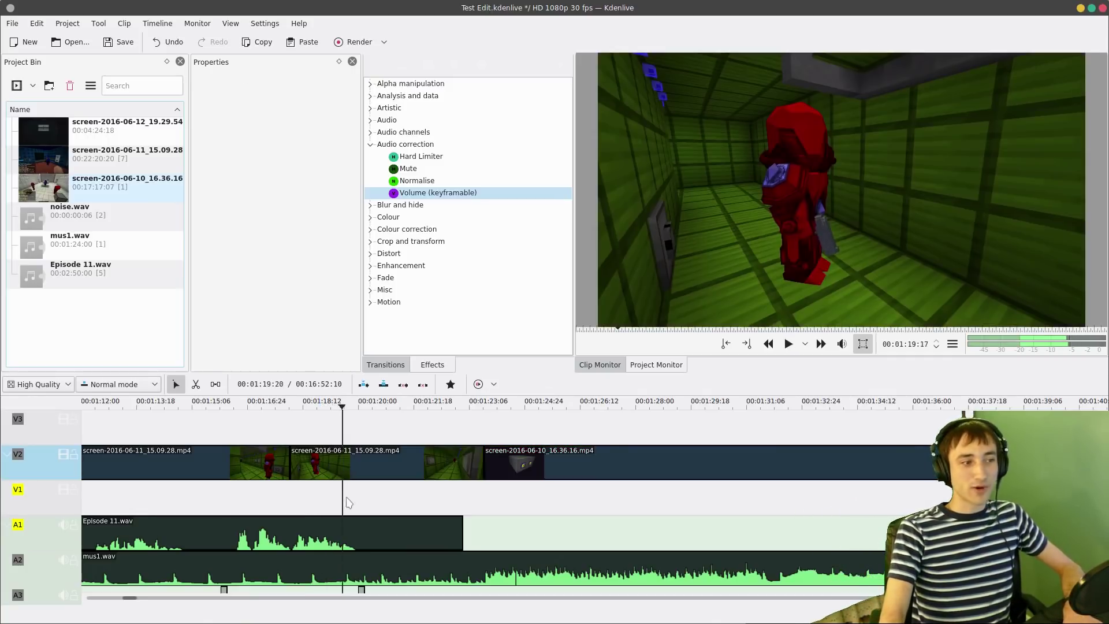
{"action": "scroll", "coordinate": [346, 497], "scroll_direction": "down", "scroll_amount": 5}
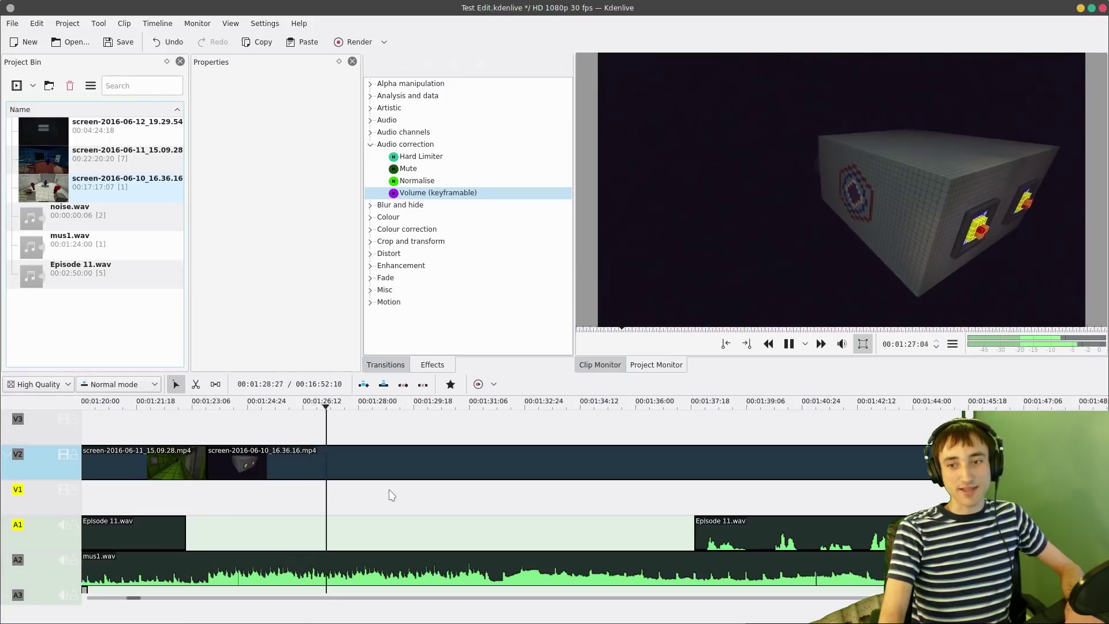
{"action": "key", "text": "space"}
- Split the screen-2016-06-10_16.36.16.mp4 clip on V2 at 00:01:27:19
{"action": "scroll", "coordinate": [342, 504], "scroll_direction": "up", "scroll_amount": 1}
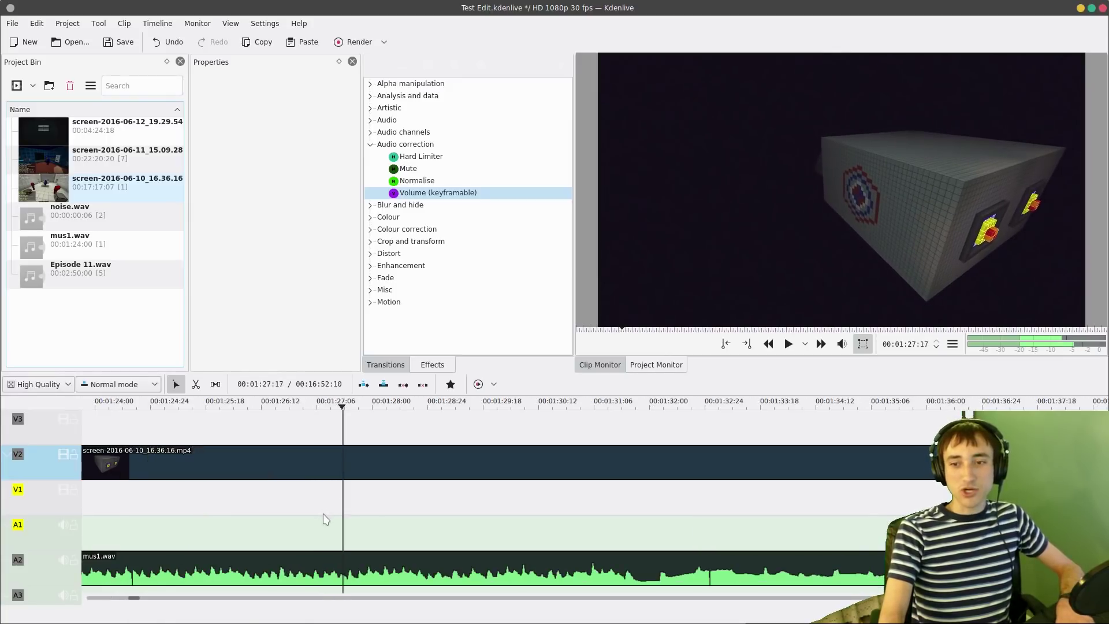
{"action": "scroll", "coordinate": [340, 519], "scroll_direction": "up", "scroll_amount": 1}
{"action": "left_click", "coordinate": [340, 521]}
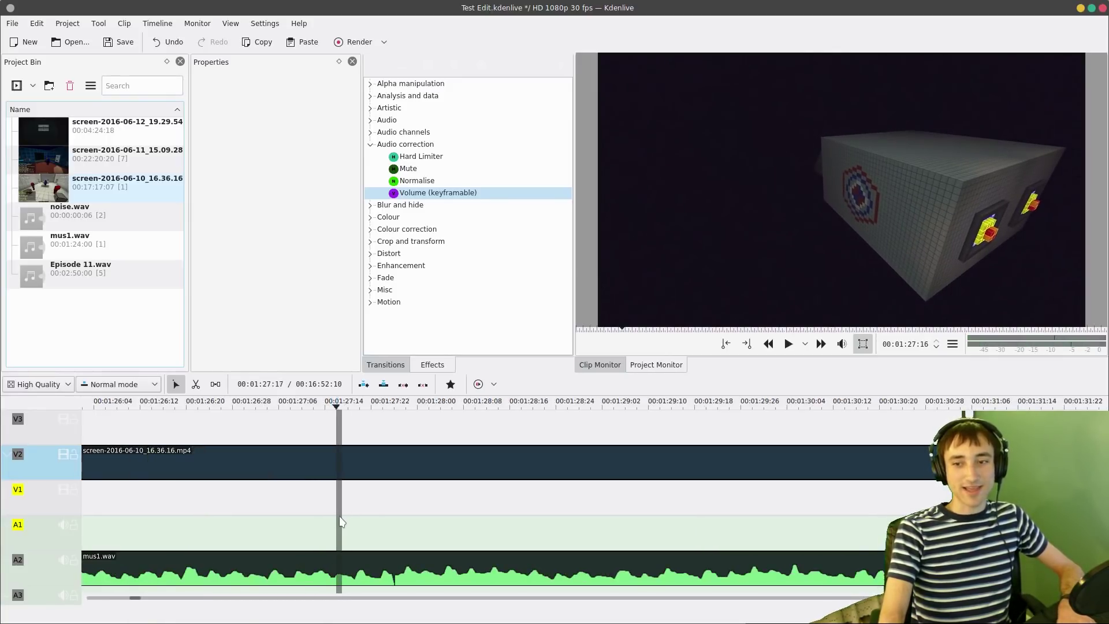
{"action": "left_click_drag", "start_coordinate": [340, 522], "coordinate": [361, 518]}
{"action": "left_click", "coordinate": [357, 468]}
{"action": "key", "text": "shift+r"}
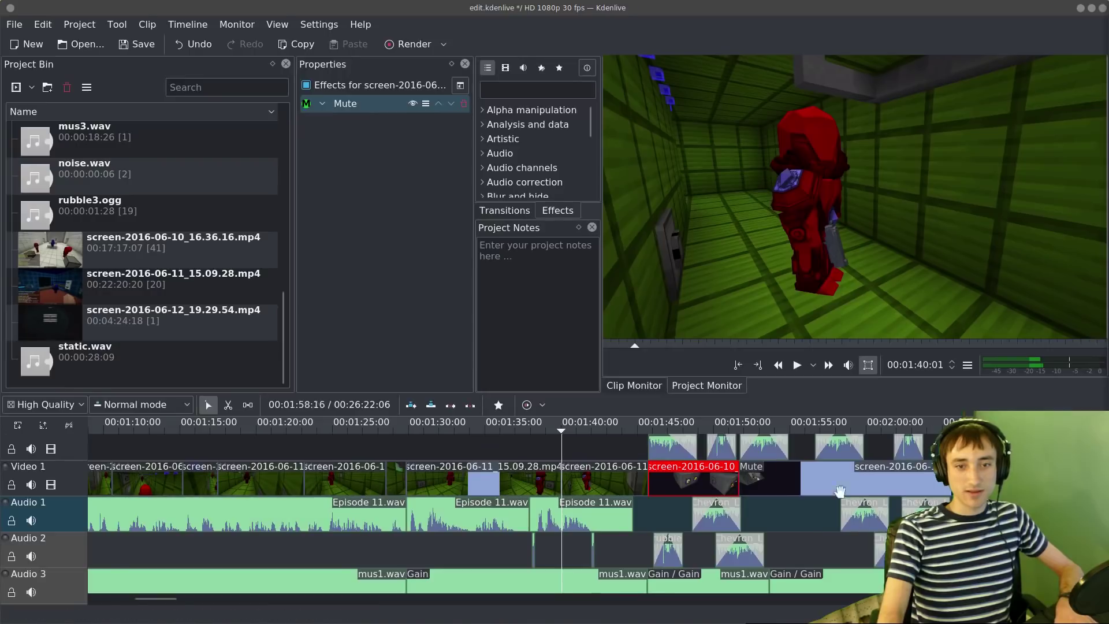
- Set the crop start of the screen-2016-06-10_16.36.16.mp4 clip at 00:01:27:19 on V2 to 00:03:46:23, taken from the matching edit.kdenlive clip
{"action": "double_click", "coordinate": [834, 491]}
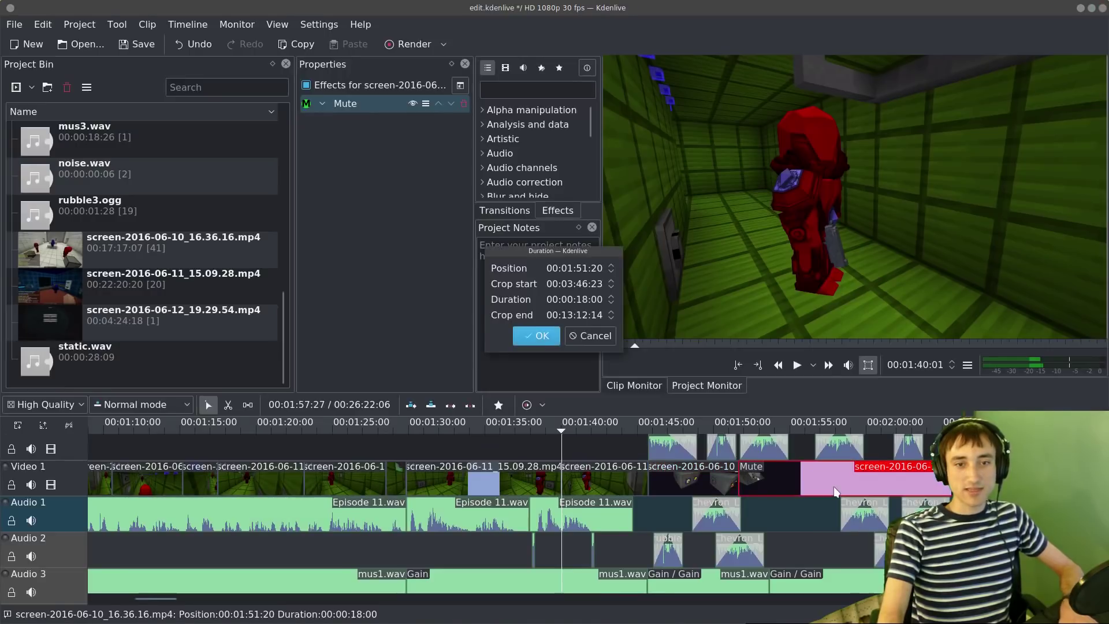
{"action": "double_click", "coordinate": [576, 282]}
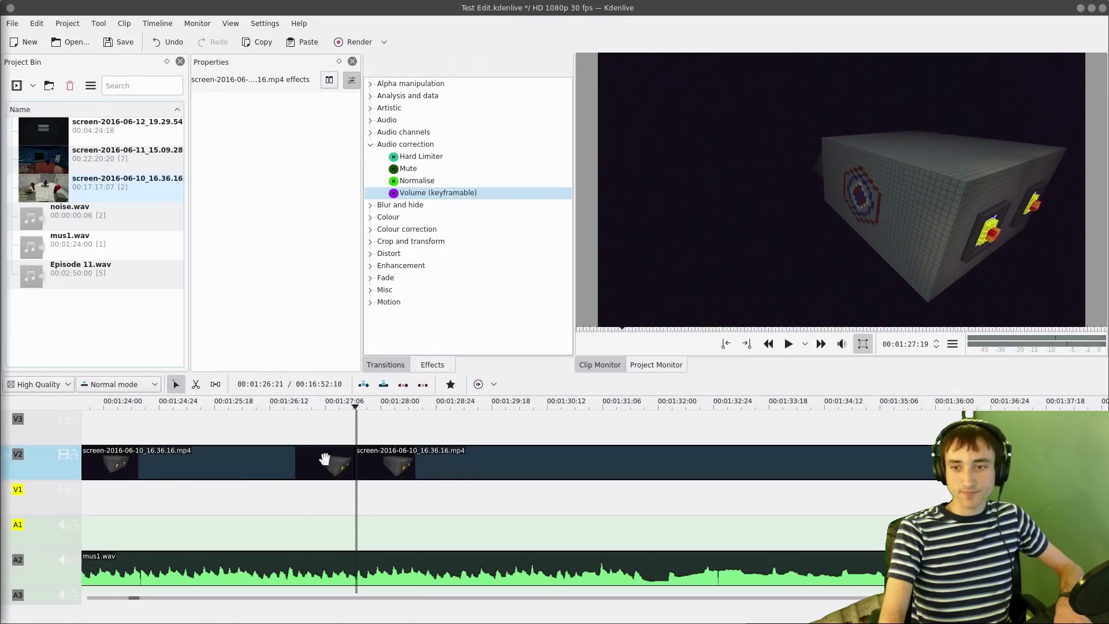
{"action": "double_click", "coordinate": [372, 463]}
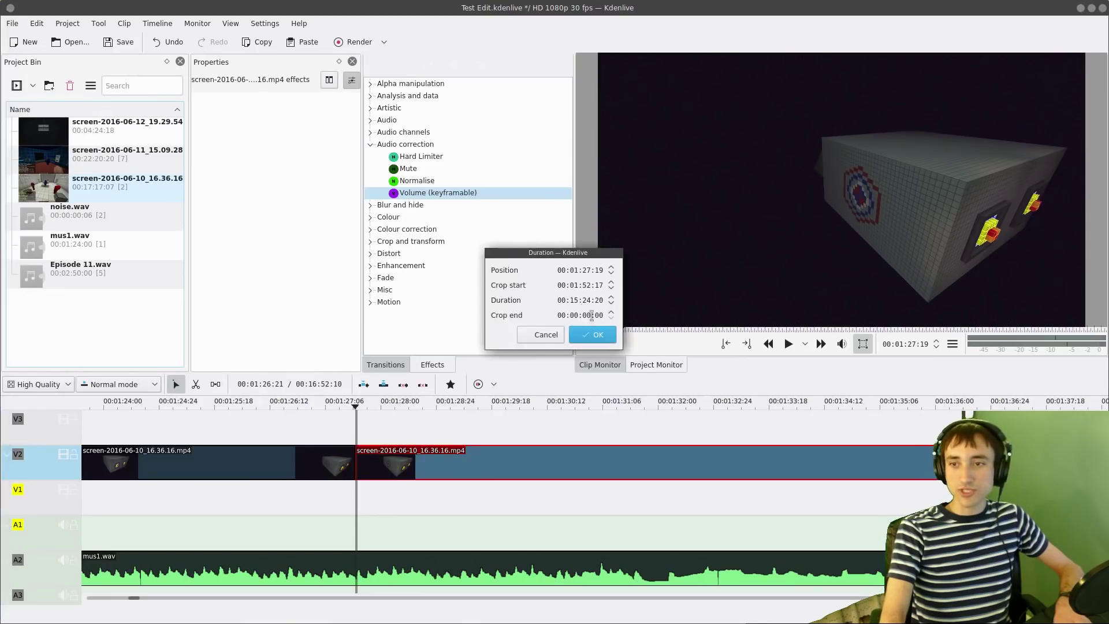
{"action": "left_click", "coordinate": [595, 336]}
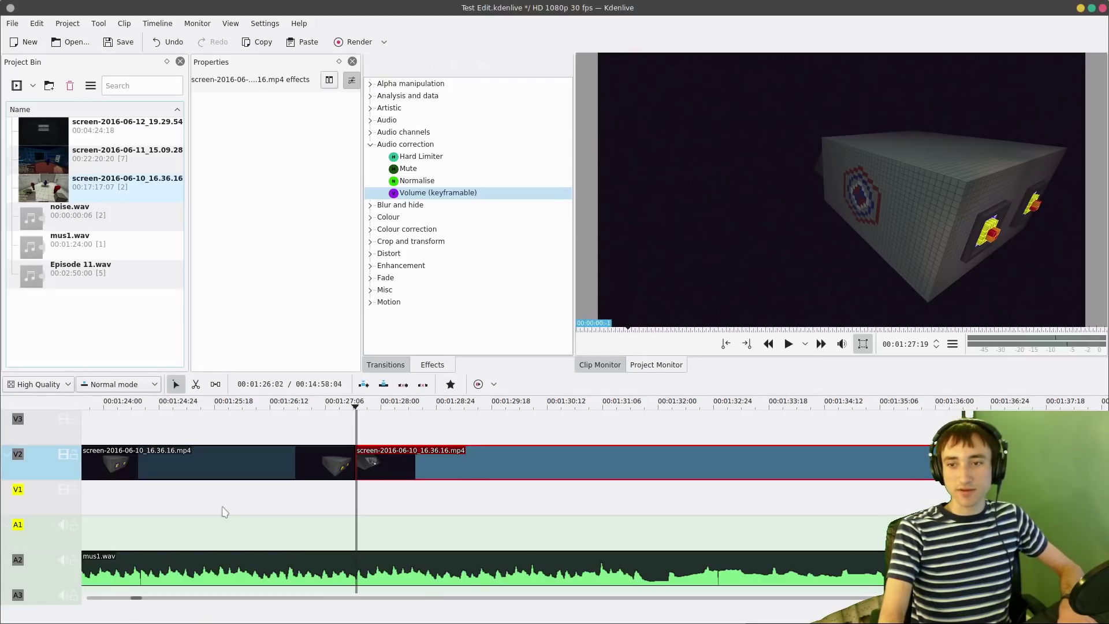
- Play back V2 from 00:01:27:19 to about 00:01:35, and move the A1 Episode 11.wav clip later to about 00:01:48:00
{"action": "key", "text": "space"}
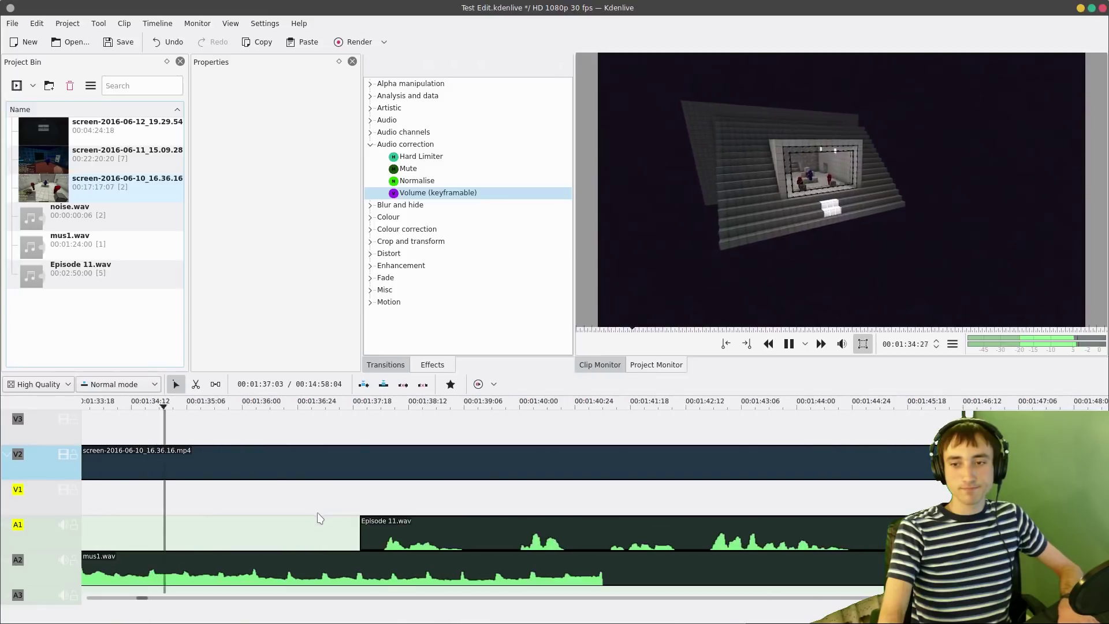
{"action": "key", "text": "space"}
{"action": "left_click_drag", "start_coordinate": [369, 529], "coordinate": [727, 529]}
- Find the last frame before the game overlay appears and split the screen-2016-06-10_16.36.16.mp4 clip on V2 at 00:01:47:16
{"action": "key", "text": "space"}
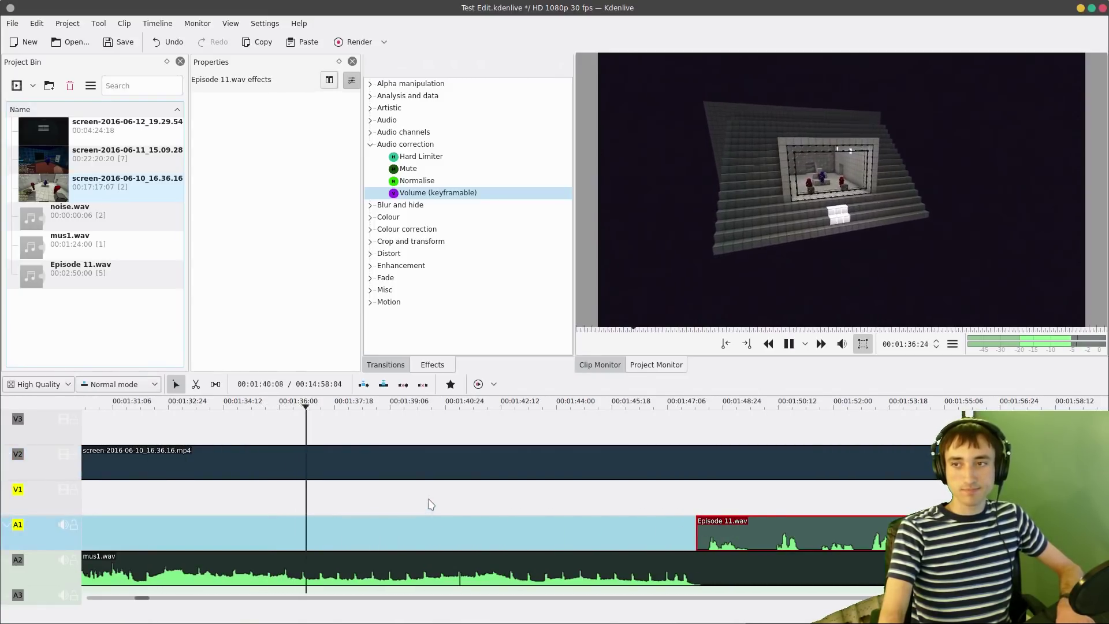
{"action": "scroll", "coordinate": [396, 512], "scroll_direction": "up", "scroll_amount": 1}
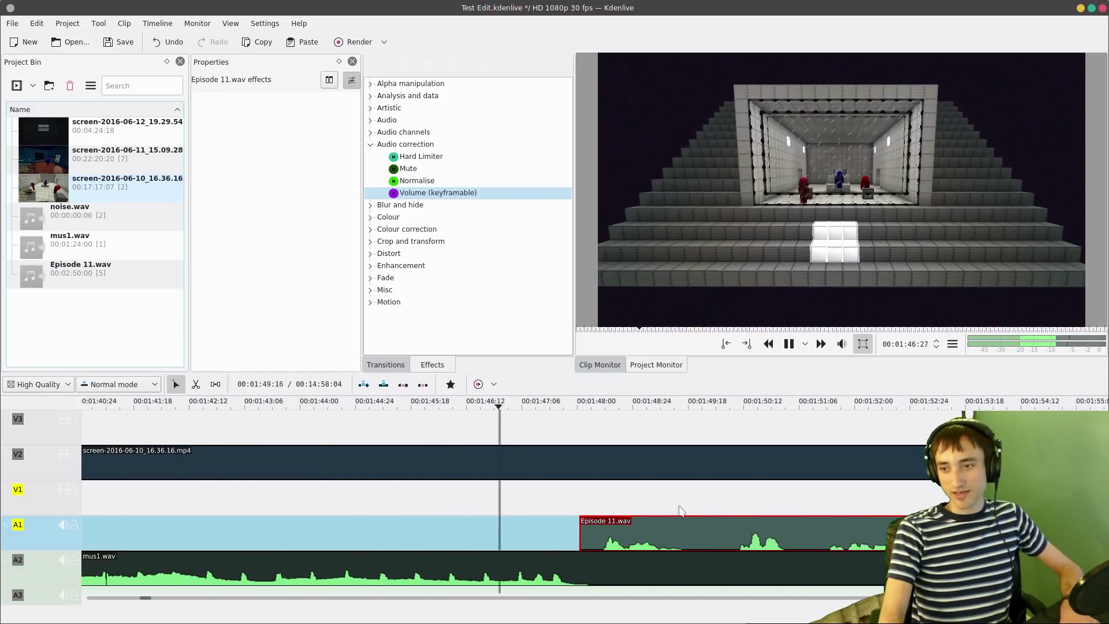
{"action": "key", "text": "space"}
{"action": "mouse_move", "coordinate": [474, 495]}
{"action": "left_mouse_down"}
{"action": "mouse_move", "coordinate": [483, 498]}
{"action": "mouse_move", "coordinate": [447, 497]}
{"action": "mouse_move", "coordinate": [479, 505]}
{"action": "left_mouse_up"}
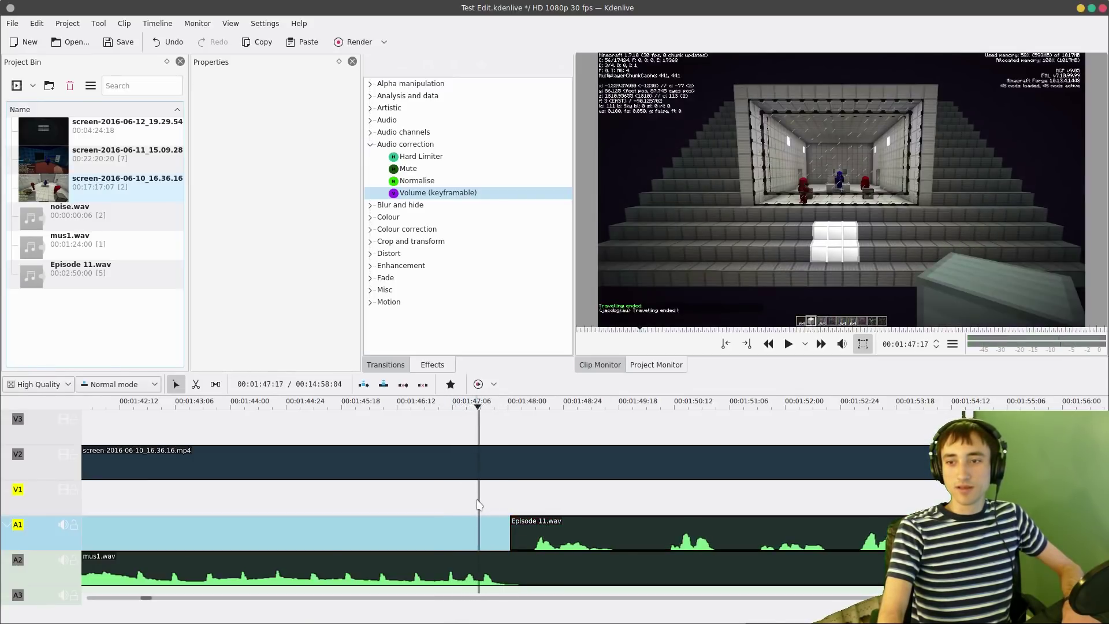
{"action": "key", "text": "Left"}
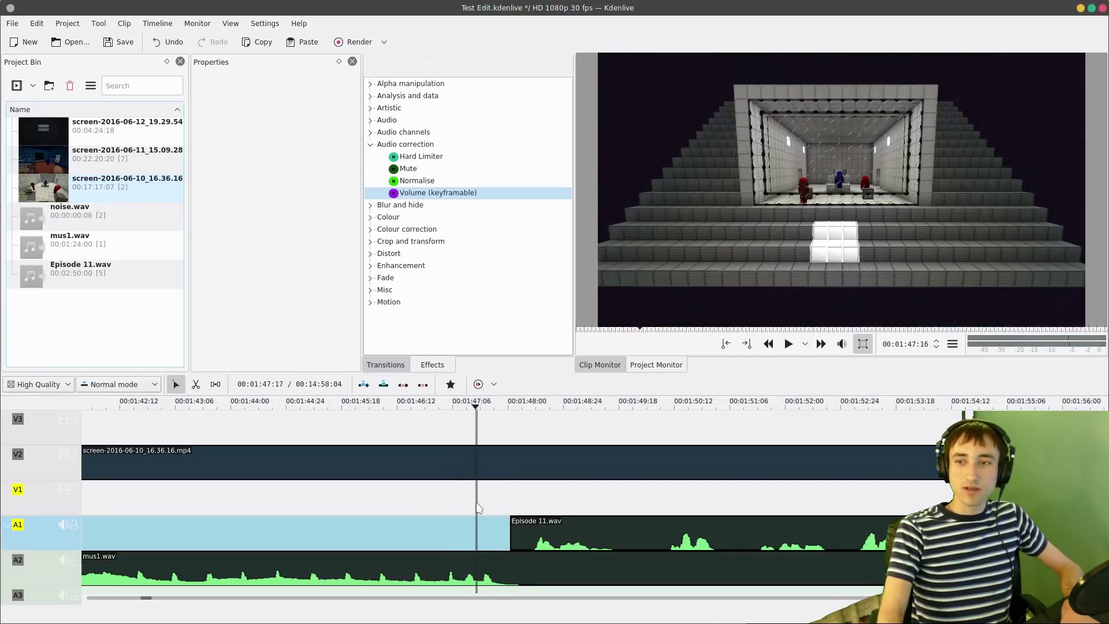
{"action": "key", "text": "Right"}
{"action": "left_click_drag", "start_coordinate": [478, 502], "coordinate": [476, 503]}
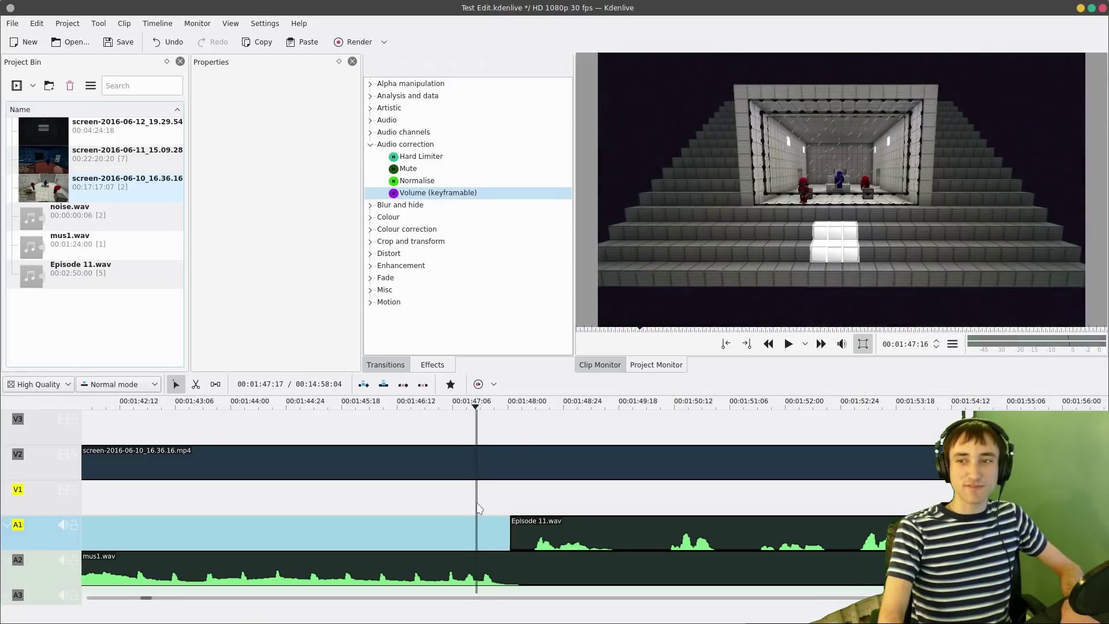
{"action": "left_click", "coordinate": [475, 471]}
{"action": "key", "text": "shift+r"}
{"action": "mouse_move", "coordinate": [477, 492]}
{"action": "left_mouse_down"}
{"action": "mouse_move", "coordinate": [490, 492]}
{"action": "mouse_move", "coordinate": [474, 500]}
{"action": "mouse_move", "coordinate": [487, 496]}
{"action": "left_mouse_up"}
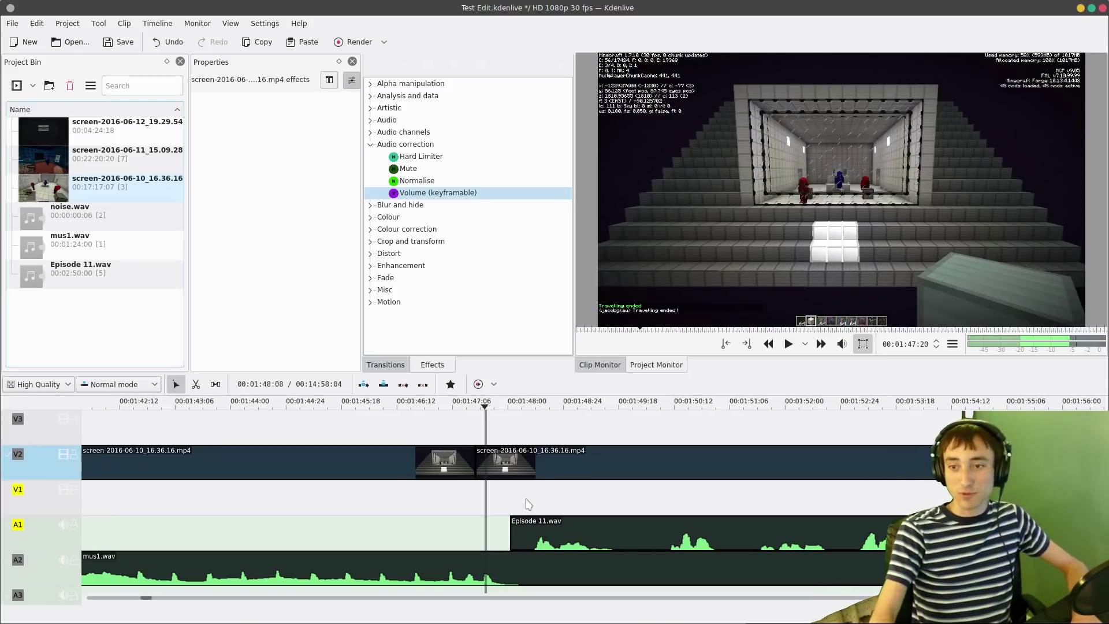
- Set the crop start of the V2 clip beginning at 00:01:47:16 to match the corresponding clip in the edit.kdenlive project
{"action": "scroll", "coordinate": [620, 520], "scroll_direction": "up", "scroll_amount": 3}
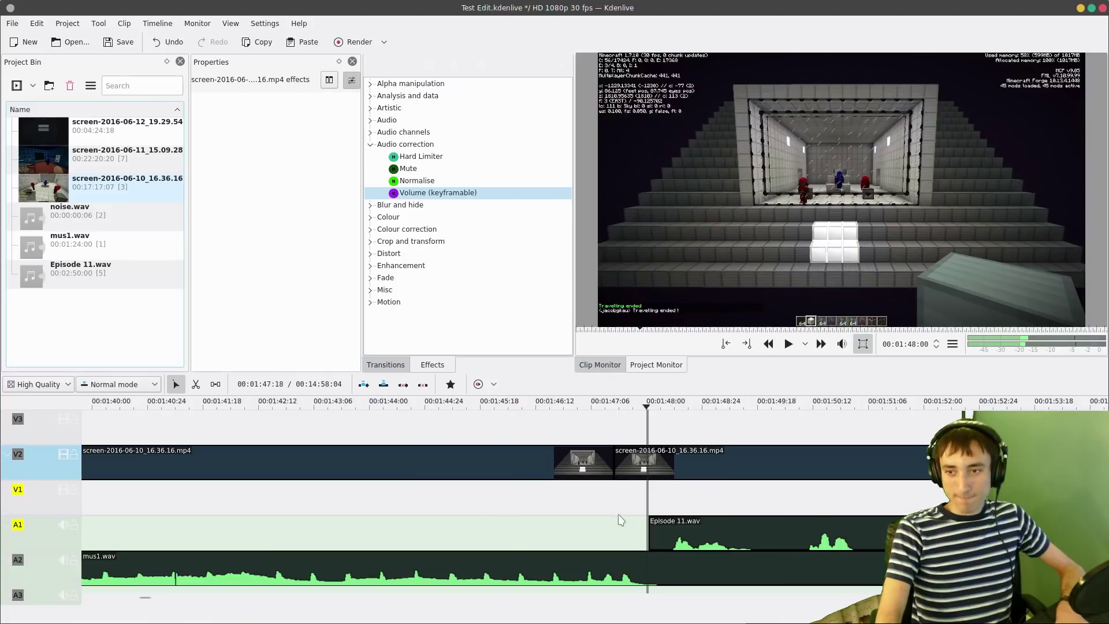
{"action": "left_click", "coordinate": [646, 468]}
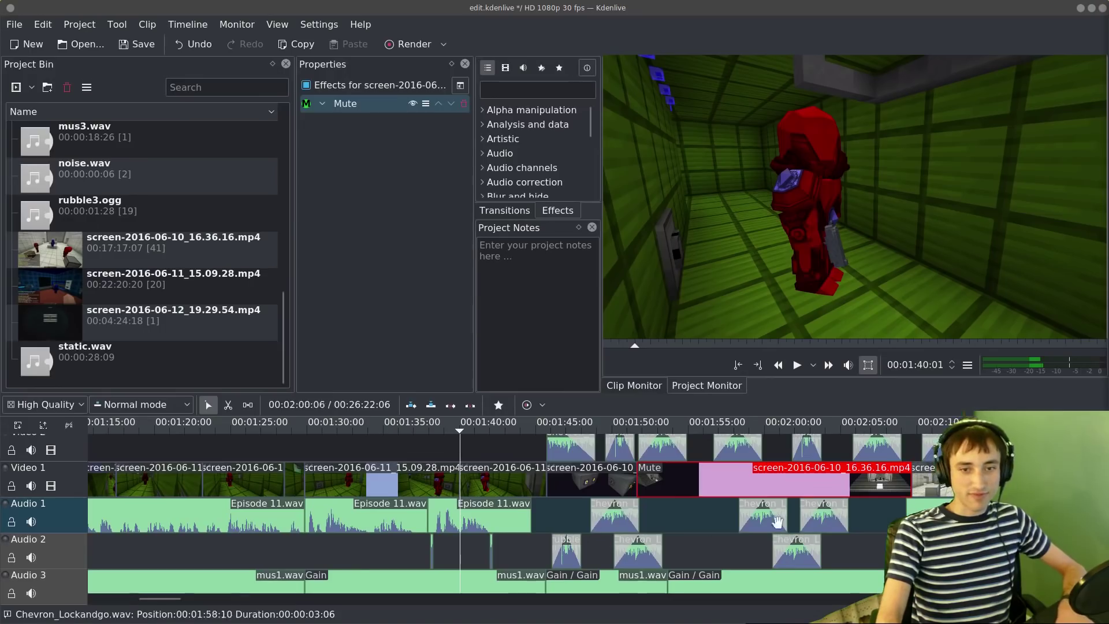
{"action": "double_click", "coordinate": [774, 480]}
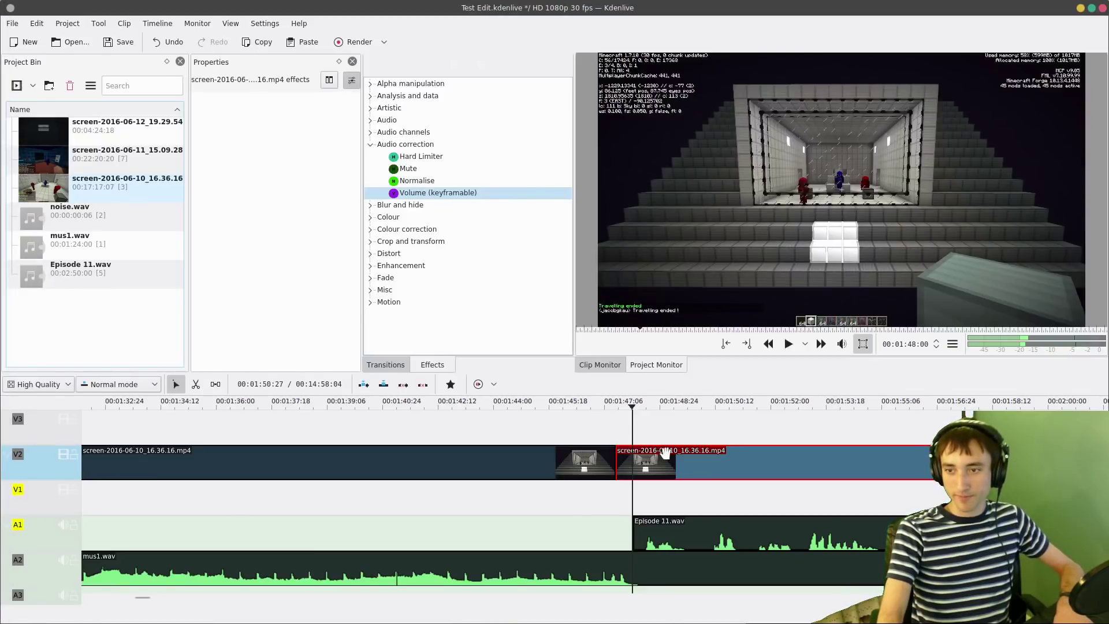
{"action": "double_click", "coordinate": [637, 448]}
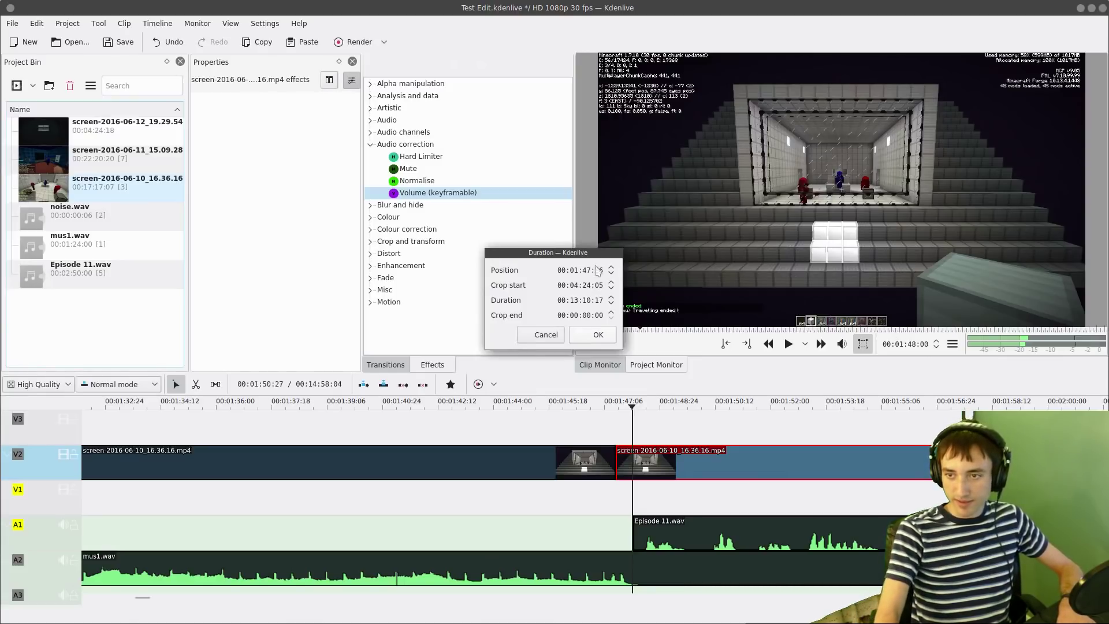
{"action": "left_click", "coordinate": [599, 335]}
- Move the Episode 11.wav clip on A1 earlier to start at the V2 cut at 00:01:47:16, and play back across it
{"action": "left_click", "coordinate": [621, 496]}
{"action": "key", "text": "space"}
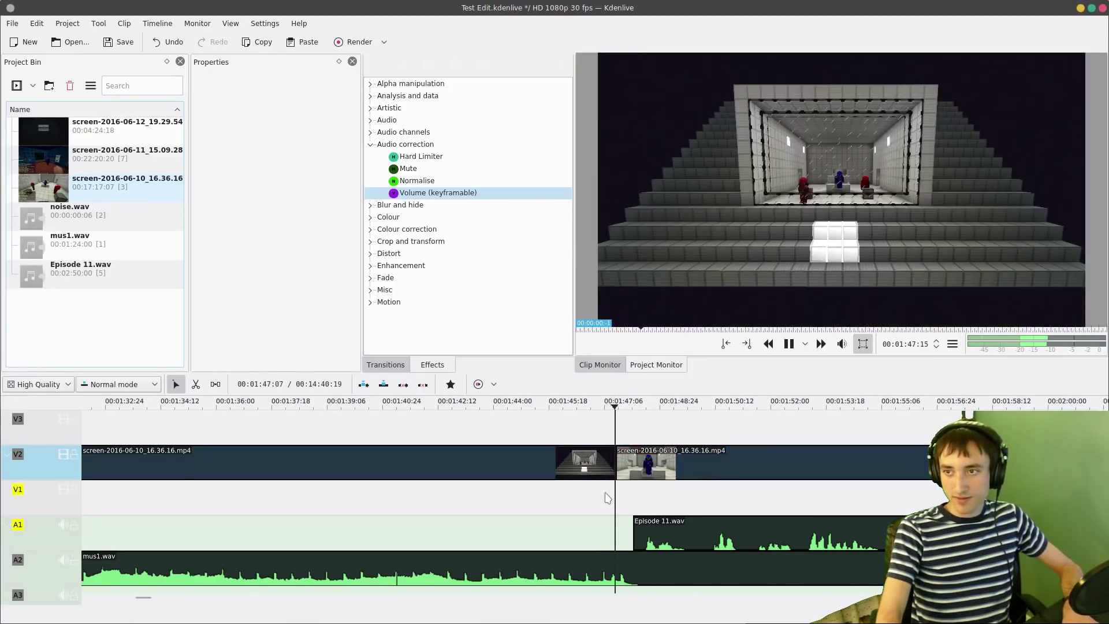
{"action": "left_click_drag", "start_coordinate": [665, 529], "coordinate": [648, 514]}
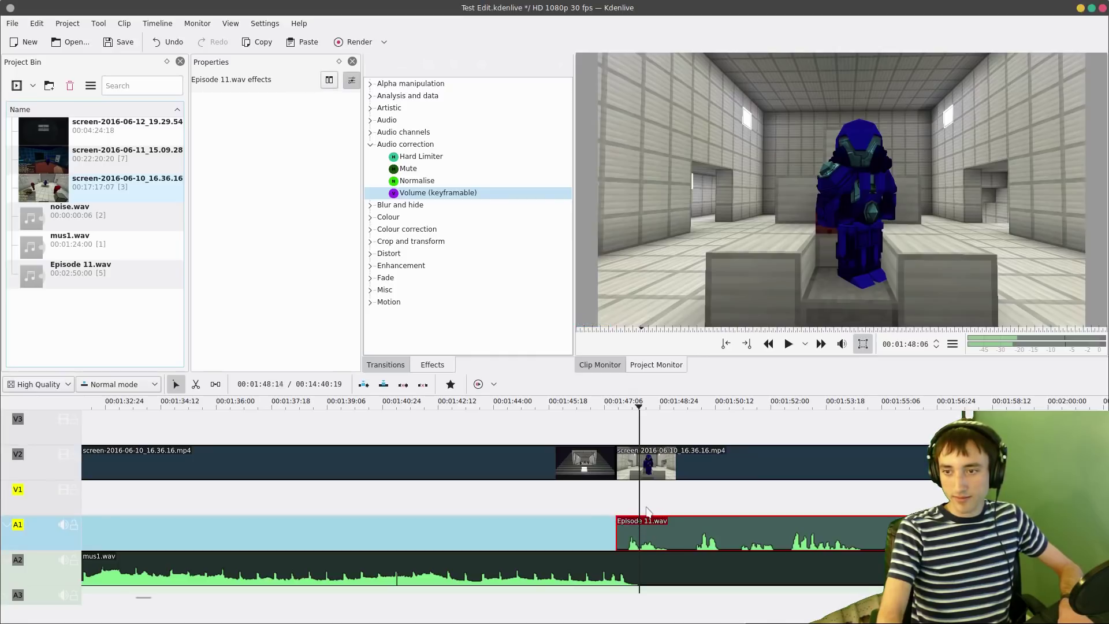
{"action": "left_click", "coordinate": [603, 509]}
{"action": "scroll", "coordinate": [604, 509], "scroll_direction": "up", "scroll_amount": 1}
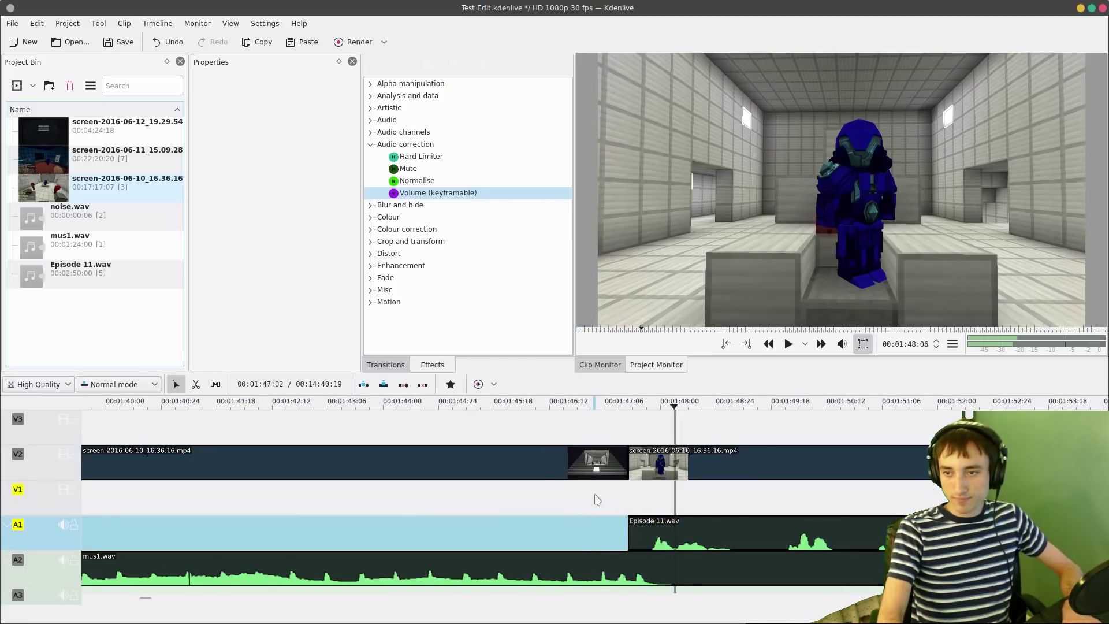
{"action": "key", "text": "space"}
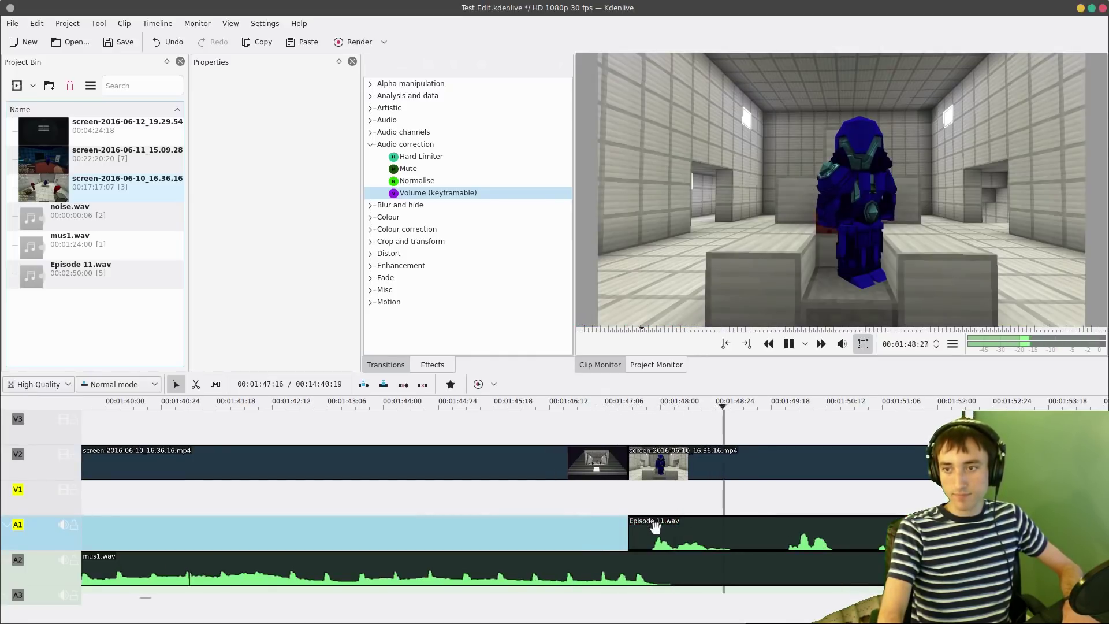
{"action": "key", "text": "space"}
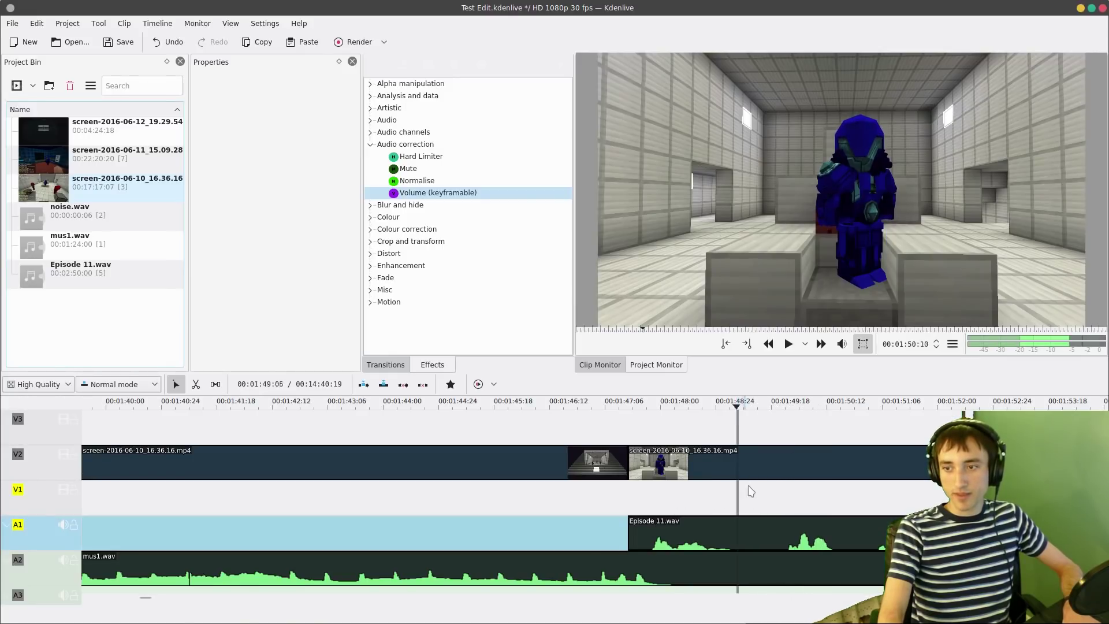
- Split the V2 screen-2016-06-10_16.36.16.mp4, A1 Episode 11.wav and A2 mus1.wav clips at 00:01:49:13
{"action": "left_click", "coordinate": [763, 494]}
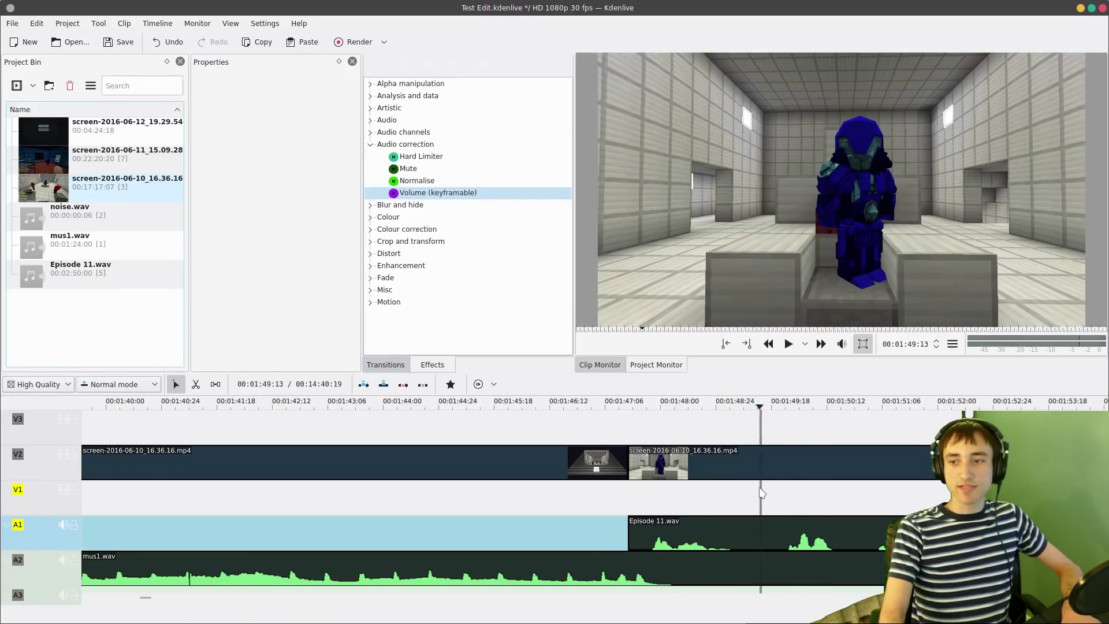
{"action": "left_click", "coordinate": [760, 463]}
{"action": "key", "text": "shift+r"}
{"action": "left_click", "coordinate": [755, 528]}
{"action": "key", "text": "shift+r"}
{"action": "left_click", "coordinate": [755, 555]}
{"action": "key", "text": "shift+r"}
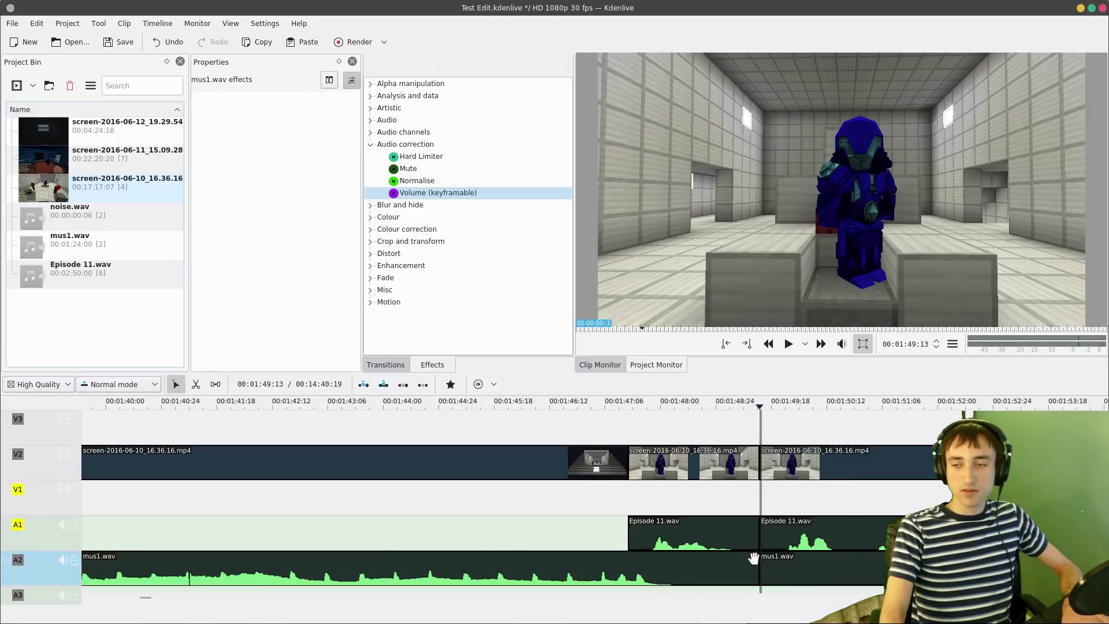
- Play back from about 00:01:46 across the 00:01:47:16 cut and save the project
{"action": "scroll", "coordinate": [653, 535], "scroll_direction": "down", "scroll_amount": 1, "text": "ctrl"}
{"action": "left_click", "coordinate": [649, 511]}
{"action": "key", "text": "space"}
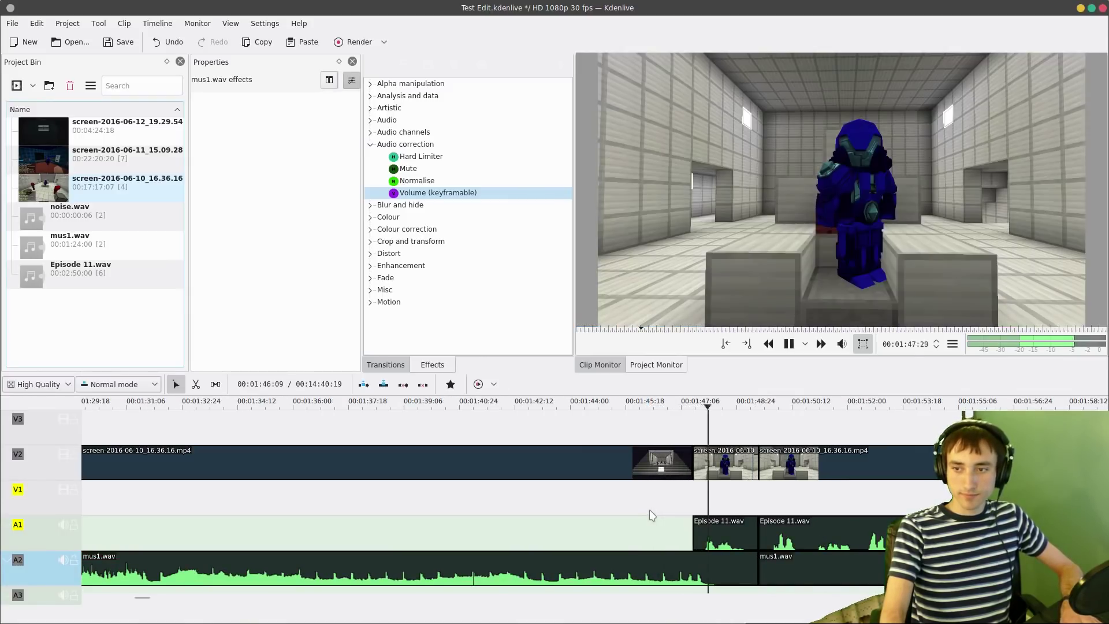
{"action": "key", "text": "space"}
{"action": "key", "text": "ctrl+s"}
- Play the edit.kdenlive project from 00:01:44:11 to 00:01:54:07 and examine how its sound-effect clips are laid out across the tracks
{"action": "scroll", "coordinate": [686, 552], "scroll_direction": "up", "scroll_amount": 11}
{"action": "scroll", "coordinate": [687, 558], "scroll_direction": "down", "scroll_amount": 6}
{"action": "scroll", "coordinate": [329, 504], "scroll_direction": "up", "scroll_amount": 1}
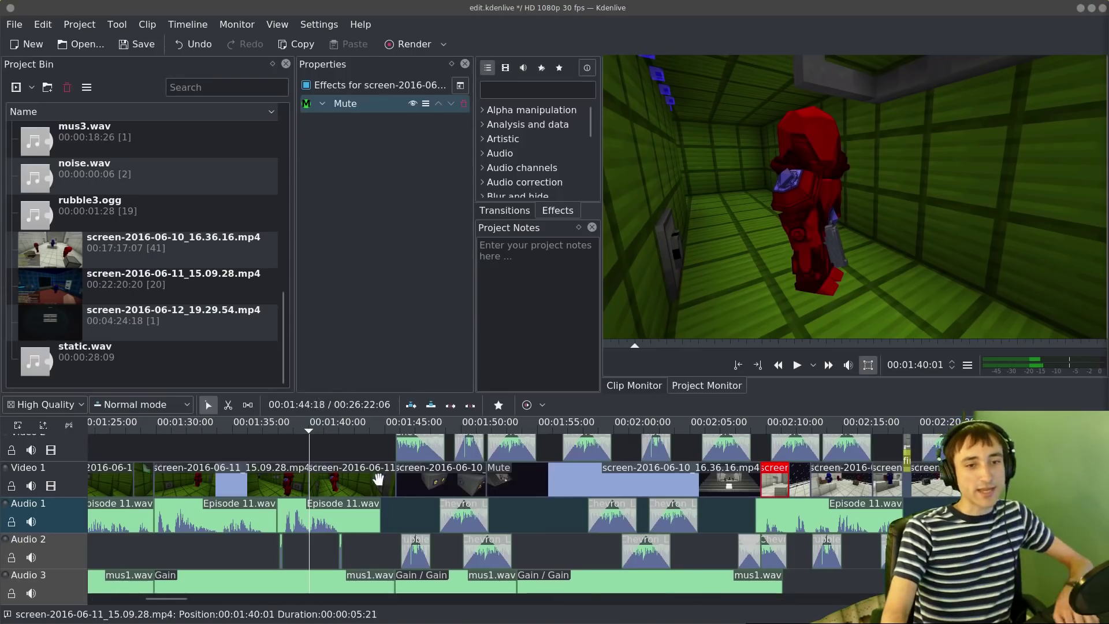
{"action": "left_click", "coordinate": [374, 447]}
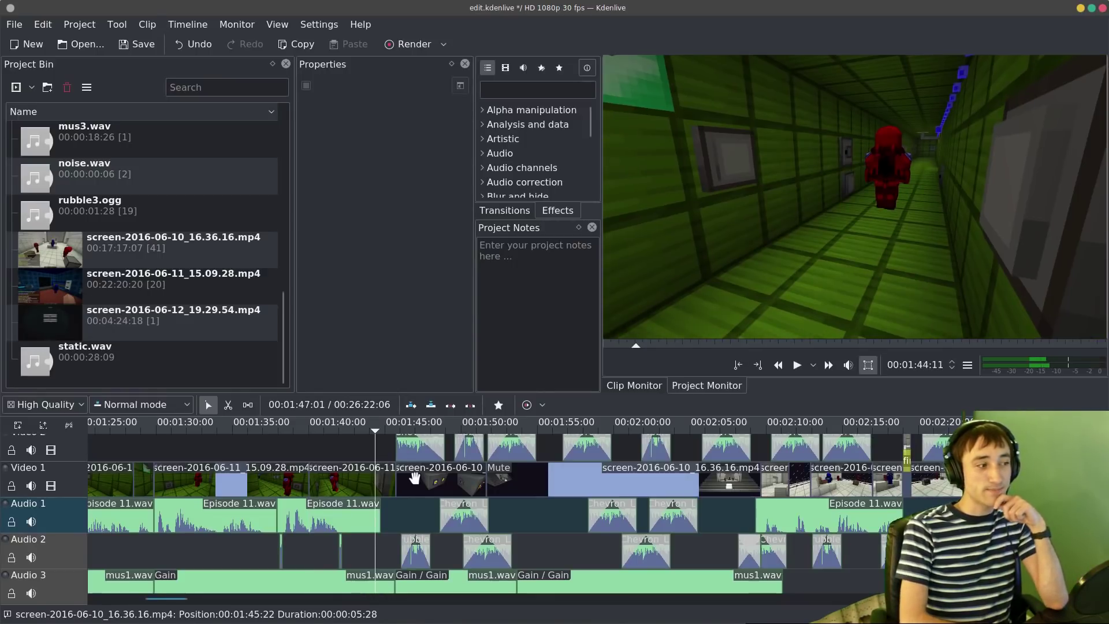
{"action": "key", "text": "space"}
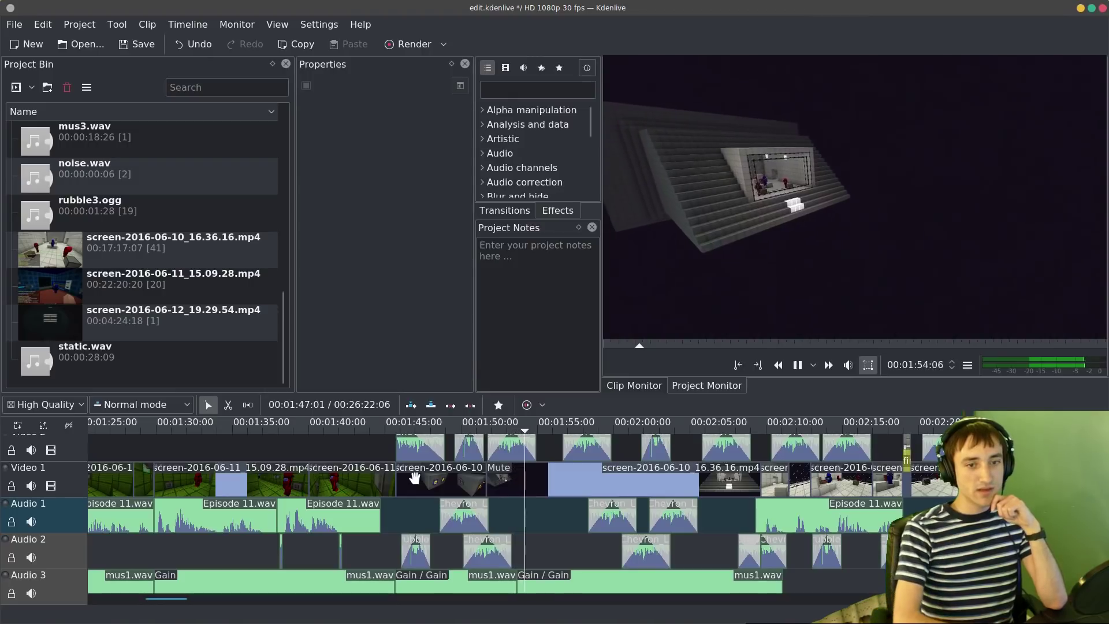
{"action": "key", "text": "space"}
{"action": "scroll", "coordinate": [491, 496], "scroll_direction": "down", "scroll_amount": 2}
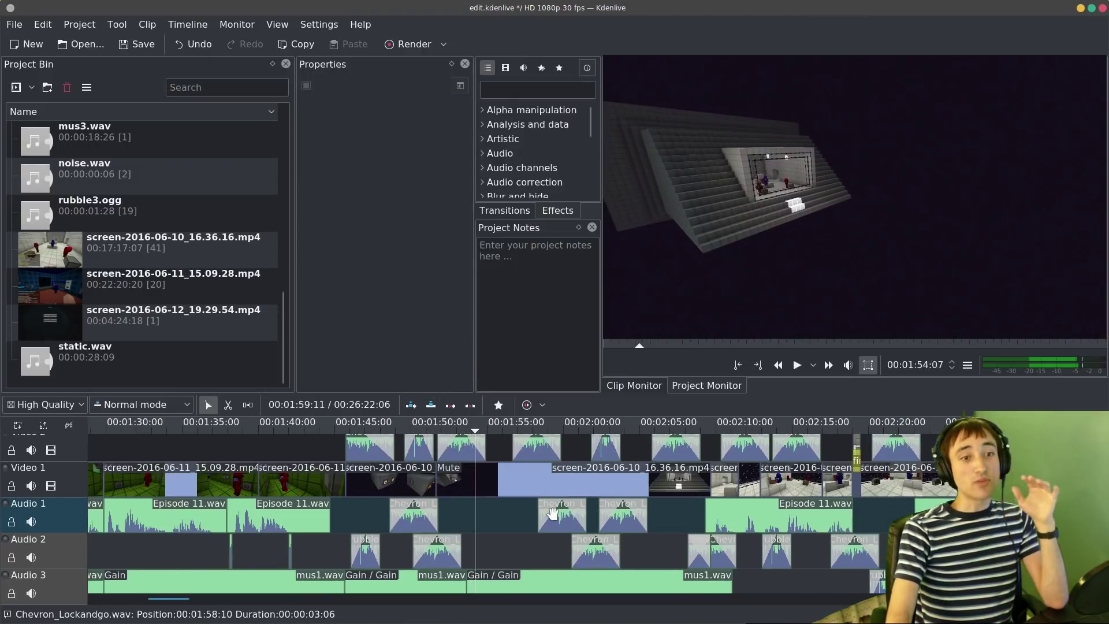
{"action": "scroll", "coordinate": [553, 513], "scroll_direction": "up", "scroll_amount": 3}
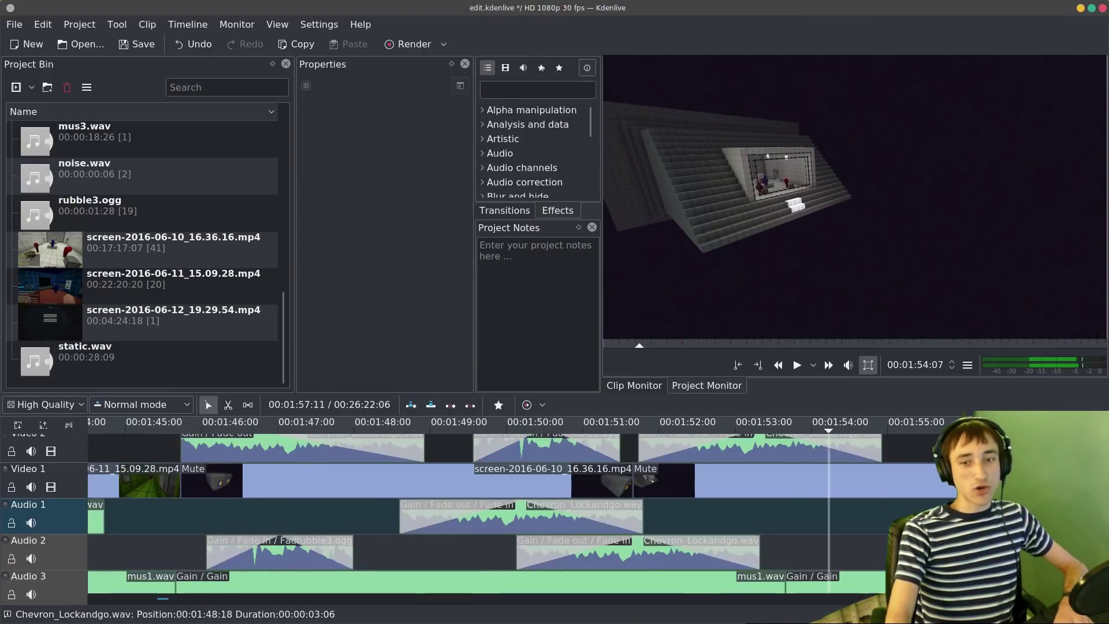
{"action": "scroll", "coordinate": [553, 512], "scroll_direction": "up", "scroll_amount": 2}
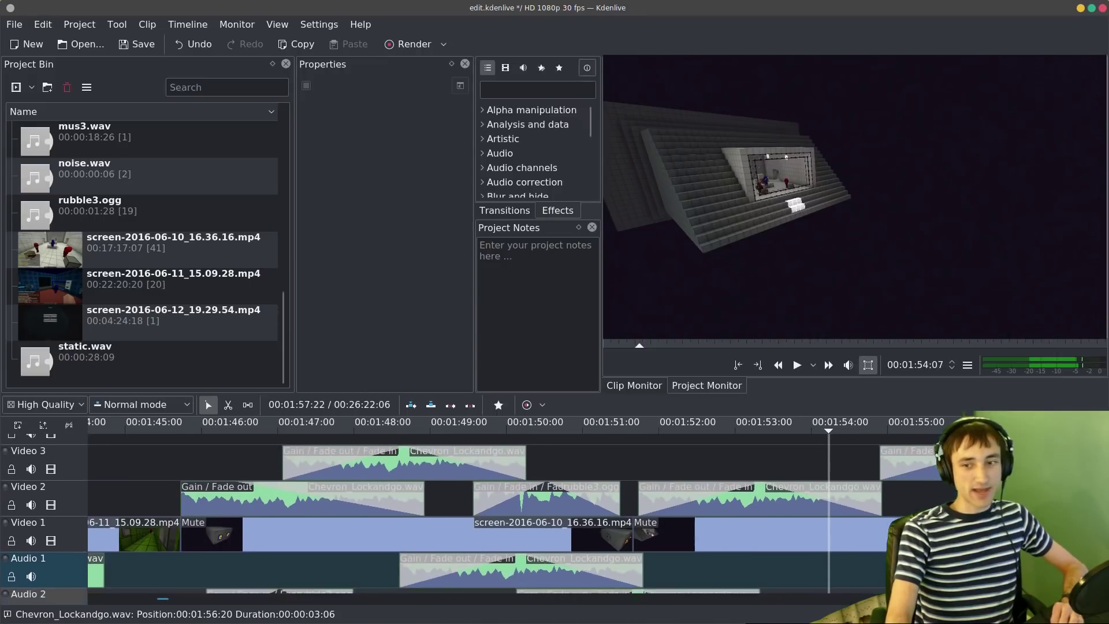
- Switch to the Dolphin file manager and open the Sounds folder inside Displaced 2
{"action": "key", "text": "alt+Tab"}
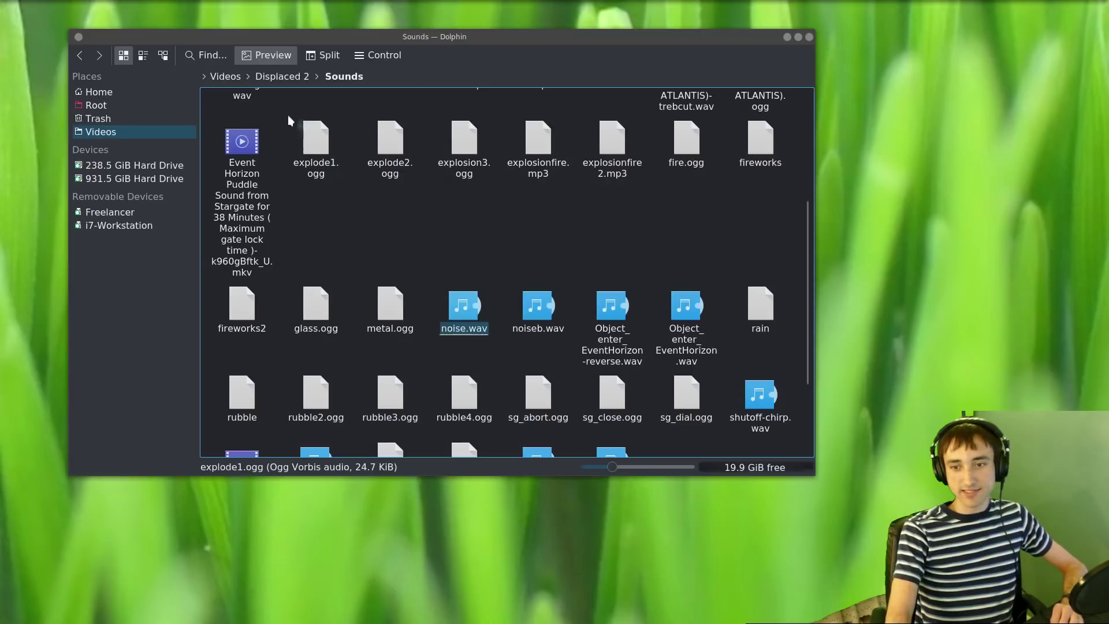
{"action": "left_click", "coordinate": [267, 78]}
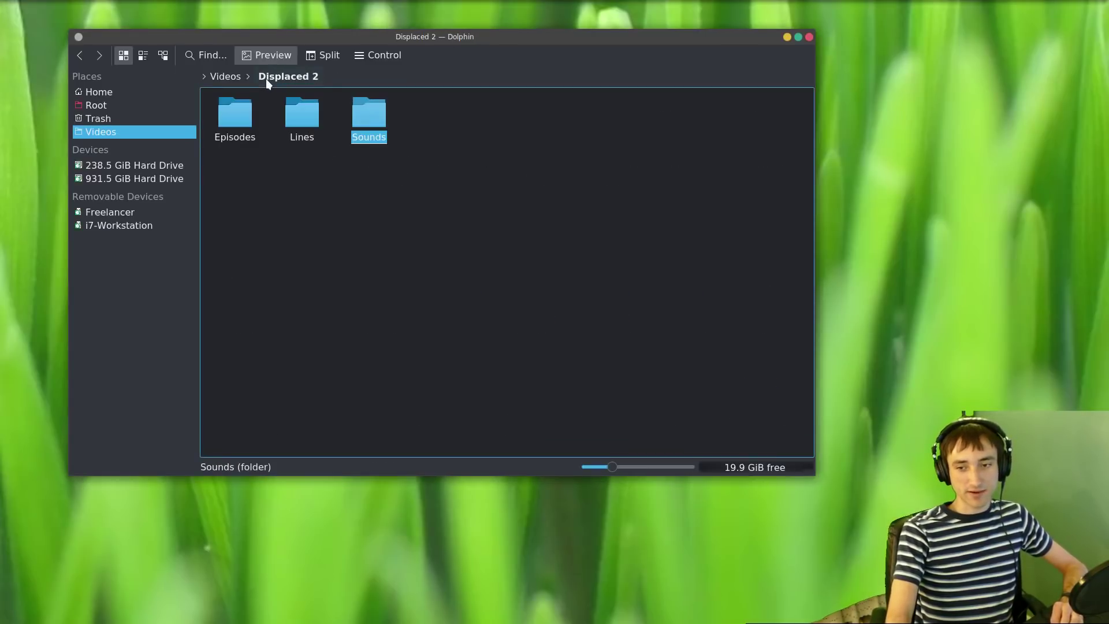
{"action": "left_click", "coordinate": [359, 135]}
{"action": "key", "text": "c"}
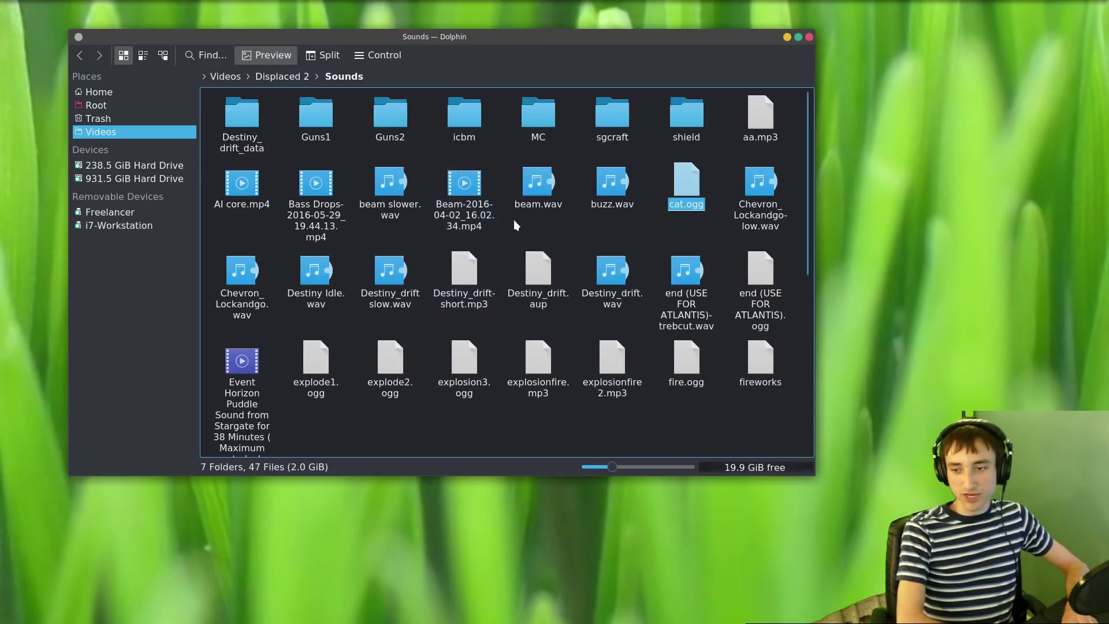
- Check the chevron sound's file name in the edit.kdenlive project bin and add Chevron_Lockandgo.wav to the Test Edit project bin
{"action": "key", "text": "ctrl+F1"}
{"action": "scroll", "coordinate": [154, 264], "scroll_direction": "up", "scroll_amount": 10}
{"action": "key", "text": "ctrl+F2"}
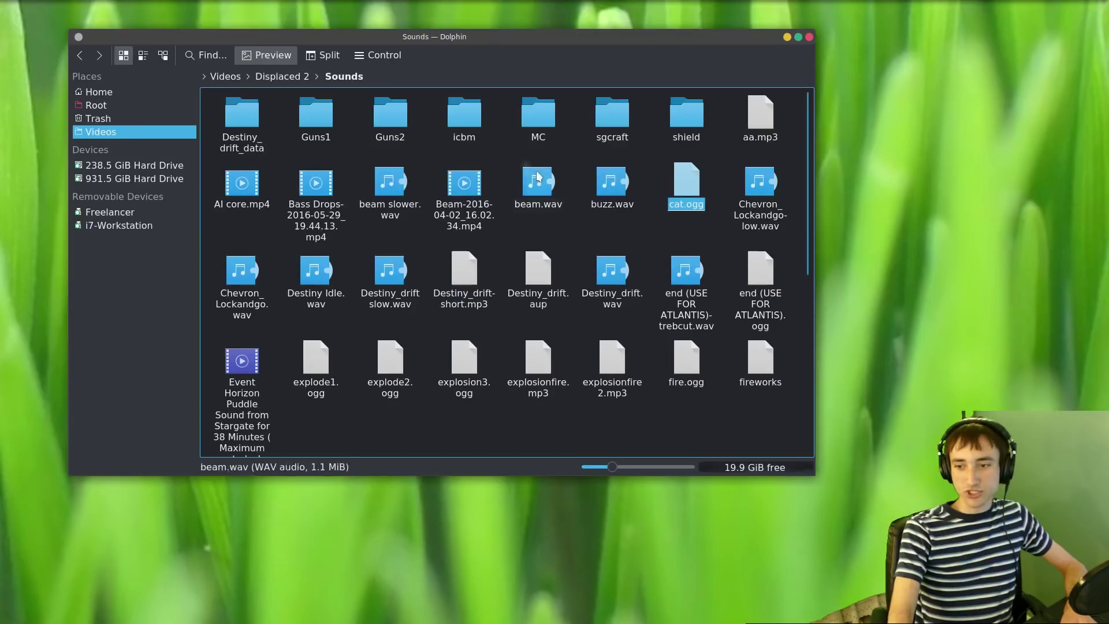
{"action": "left_click", "coordinate": [760, 214]}
{"action": "key", "text": "F2"}
{"action": "left_click_drag", "start_coordinate": [761, 214], "coordinate": [704, 212]}
{"action": "left_click_drag", "start_coordinate": [242, 272], "coordinate": [118, 312]}
- Switch to Kdenlive and check the timing of the Chevron_Lockandgo.wav clip at 00:01:47:02 on Video 3 in edit.kdenlive
{"action": "key", "text": "ctrl+F1"}
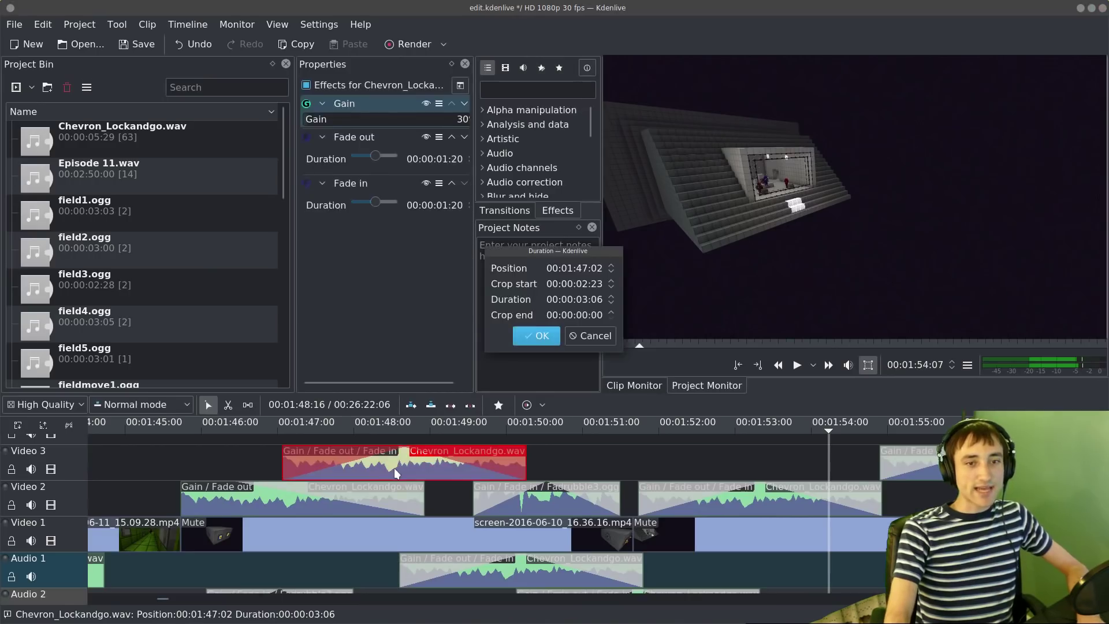
{"action": "key", "text": "Return"}
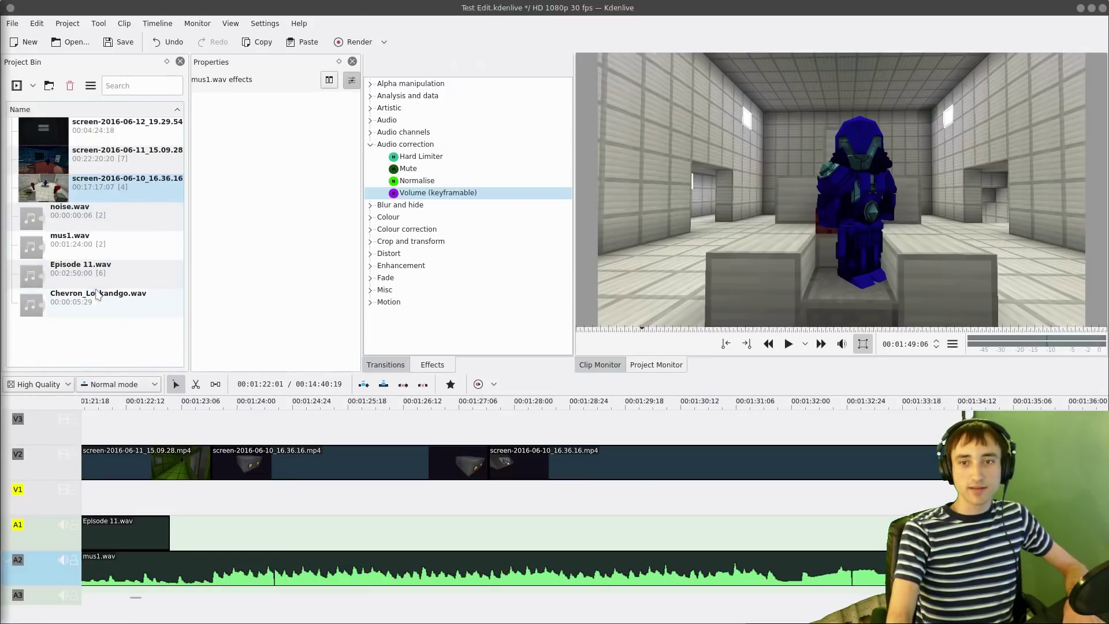
{"action": "left_click_drag", "start_coordinate": [97, 295], "coordinate": [70, 202]}
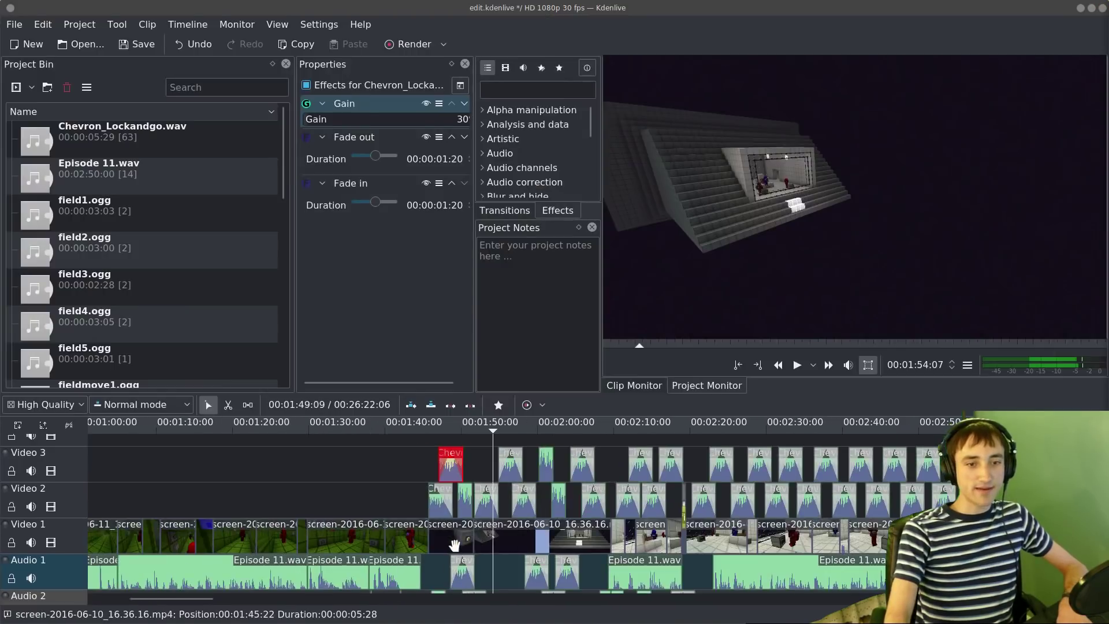
- Examine how the music and sound-effect clips are spread over the video and audio tracks in edit.kdenlive
{"action": "left_click", "coordinate": [1096, 464]}
{"action": "scroll", "coordinate": [1097, 464], "scroll_direction": "down", "scroll_amount": 4}
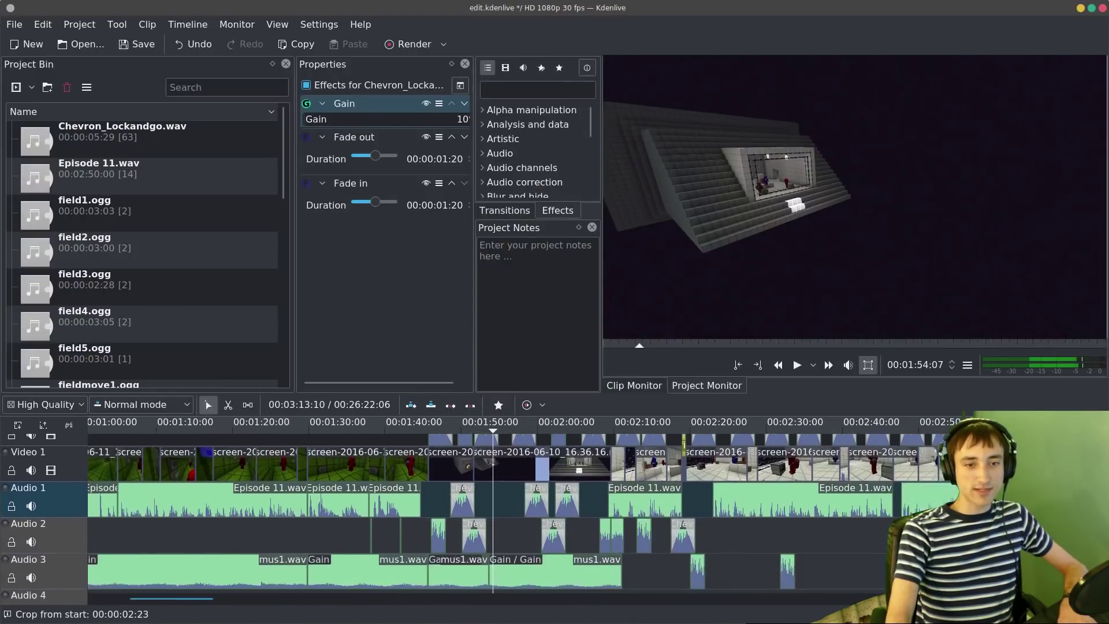
{"action": "scroll", "coordinate": [1097, 464], "scroll_direction": "up", "scroll_amount": 2}
{"action": "scroll", "coordinate": [340, 518], "scroll_direction": "down", "scroll_amount": 2}
{"action": "scroll", "coordinate": [339, 518], "scroll_direction": "right", "scroll_amount": 5}
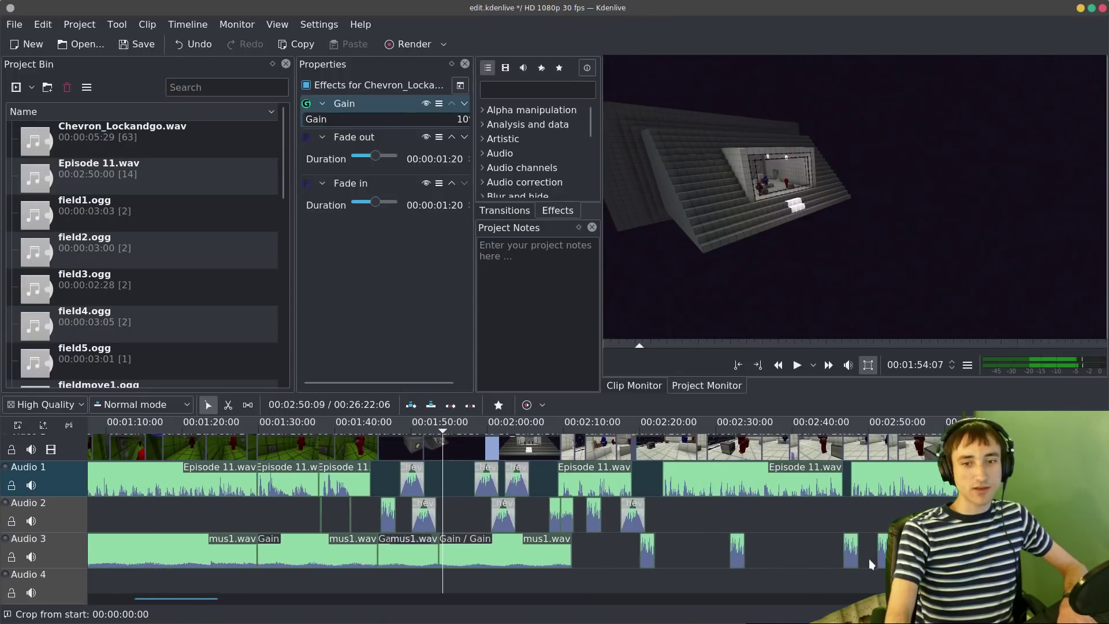
{"action": "scroll", "coordinate": [340, 518], "scroll_direction": "left", "scroll_amount": 1}
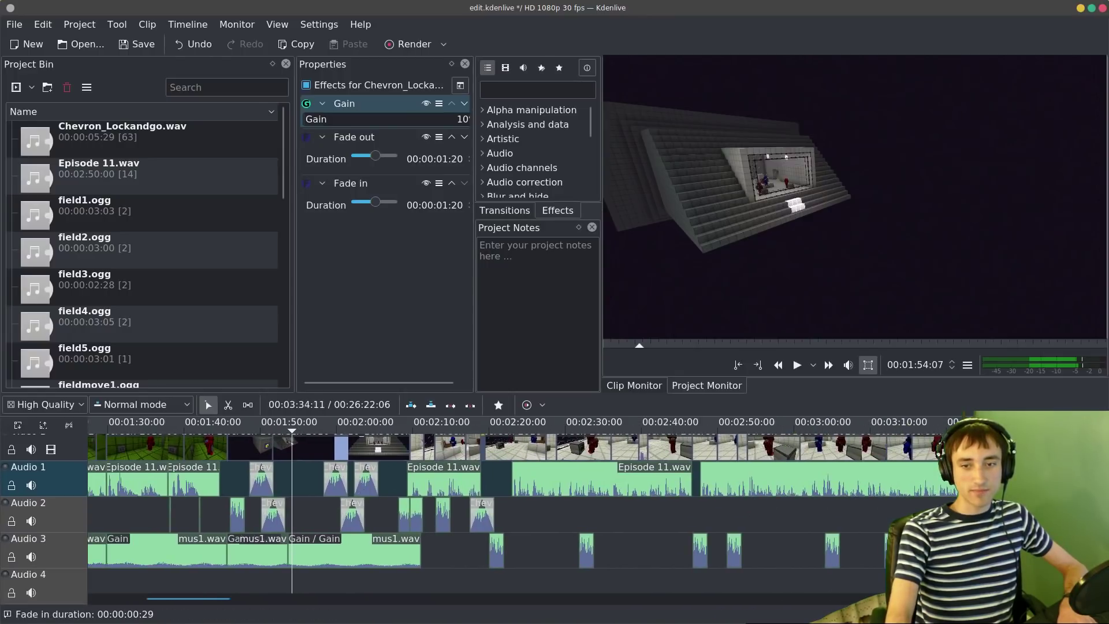
{"action": "scroll", "coordinate": [340, 518], "scroll_direction": "up", "scroll_amount": 3}
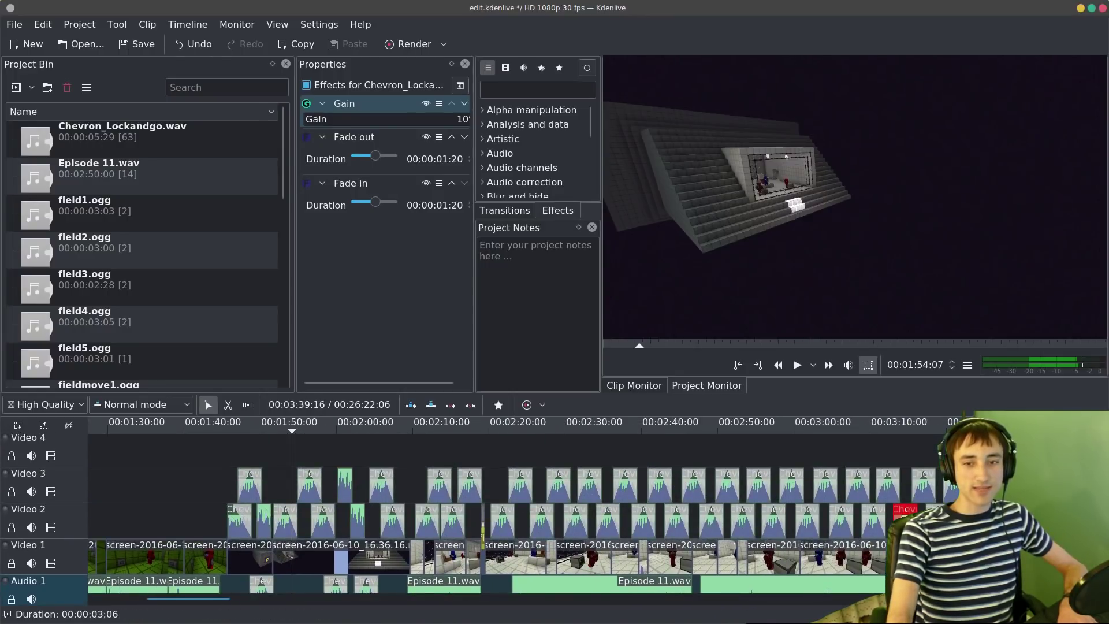
{"action": "scroll", "coordinate": [339, 518], "scroll_direction": "down", "scroll_amount": 3}
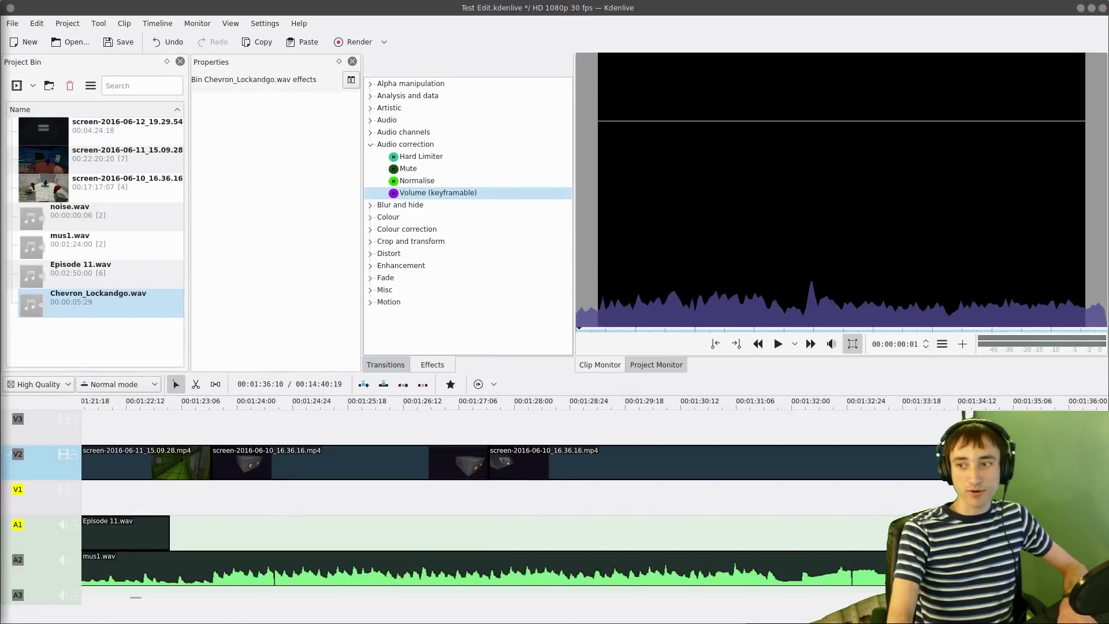
- Add three audio tracks below A3 in the Test Edit project, extending the audio tracks to A6
{"action": "left_click", "coordinate": [656, 364]}
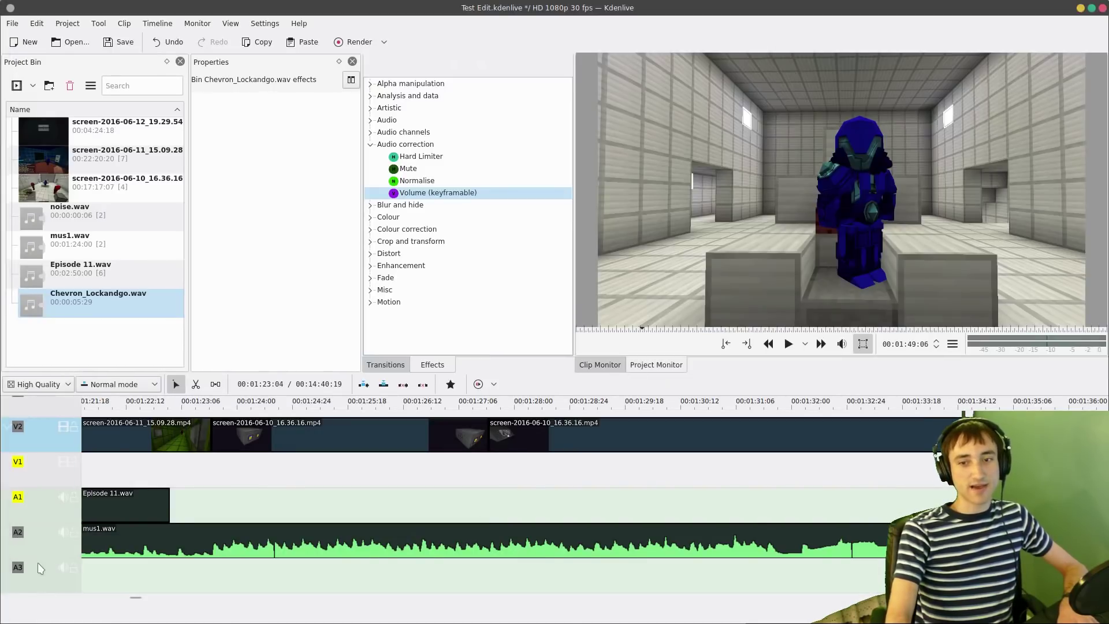
{"action": "right_click", "coordinate": [39, 568]}
{"action": "left_click", "coordinate": [60, 567]}
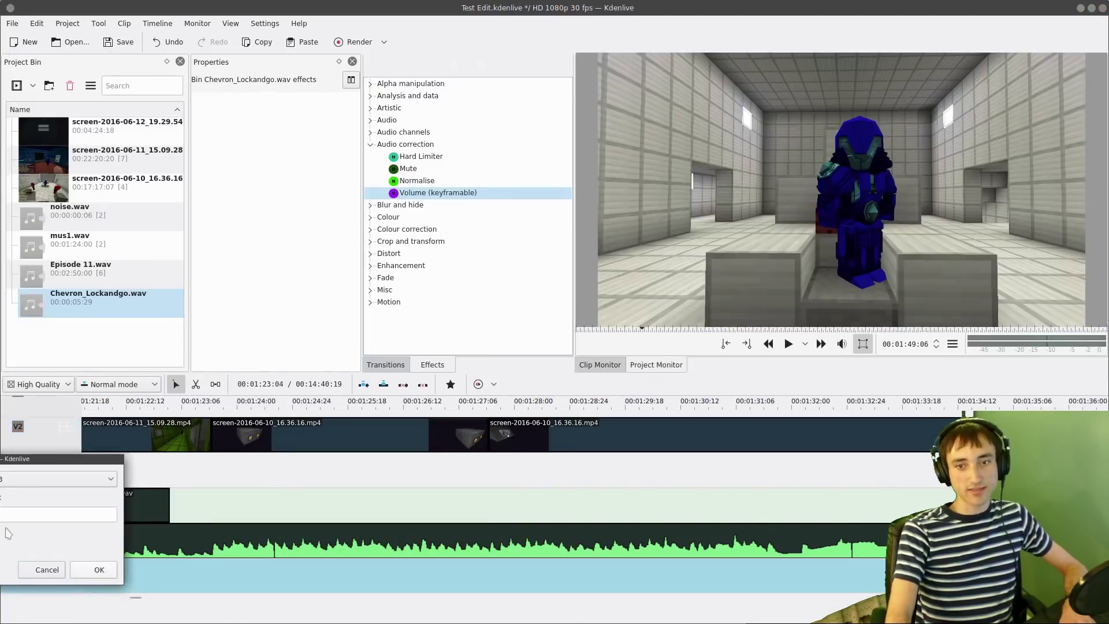
{"action": "left_click", "coordinate": [87, 577]}
{"action": "right_click", "coordinate": [42, 571]}
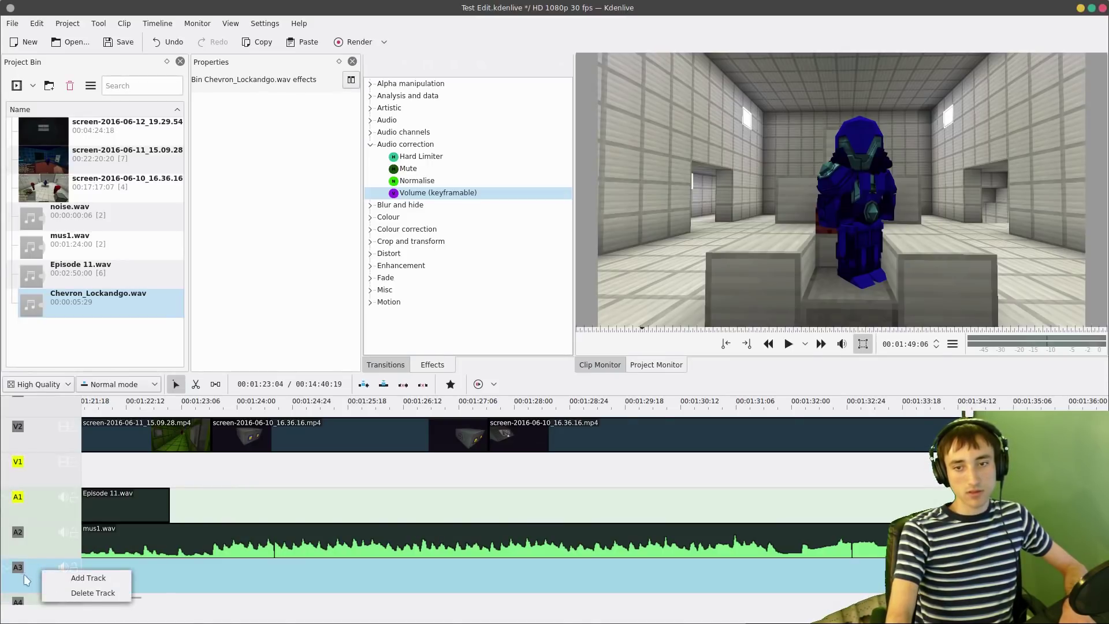
{"action": "left_click", "coordinate": [64, 579]}
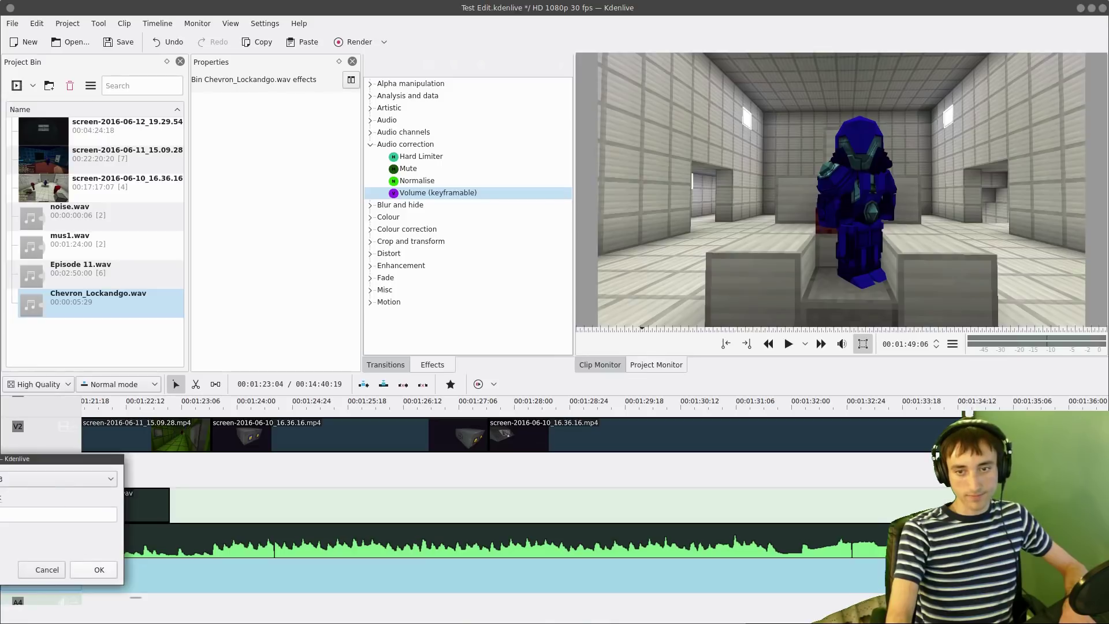
{"action": "left_click", "coordinate": [87, 571]}
{"action": "right_click", "coordinate": [49, 569]}
{"action": "left_click", "coordinate": [69, 577]}
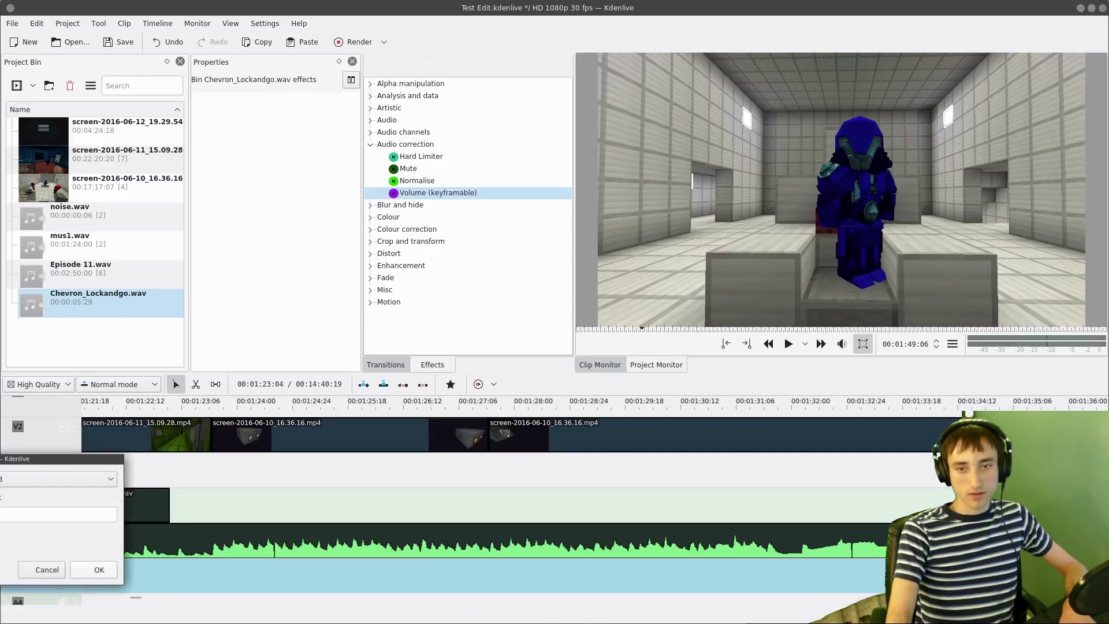
{"action": "left_click", "coordinate": [107, 568]}
{"action": "scroll", "coordinate": [445, 508], "scroll_direction": "down", "scroll_amount": 3}
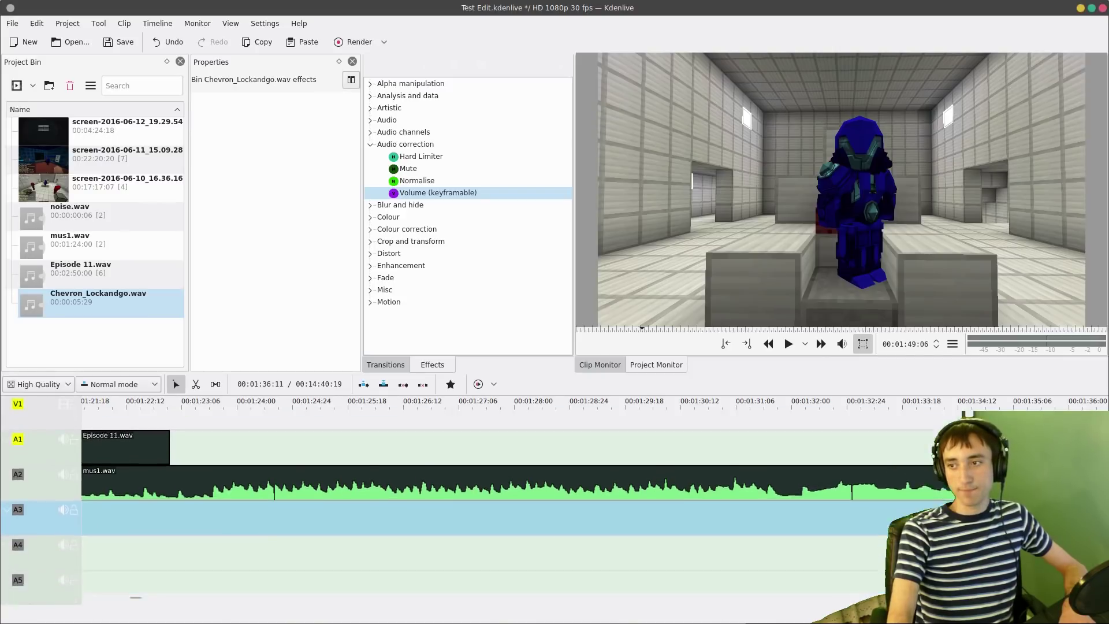
{"action": "scroll", "coordinate": [445, 509], "scroll_direction": "up", "scroll_amount": 3}
{"action": "scroll", "coordinate": [444, 508], "scroll_direction": "down", "scroll_amount": 3}
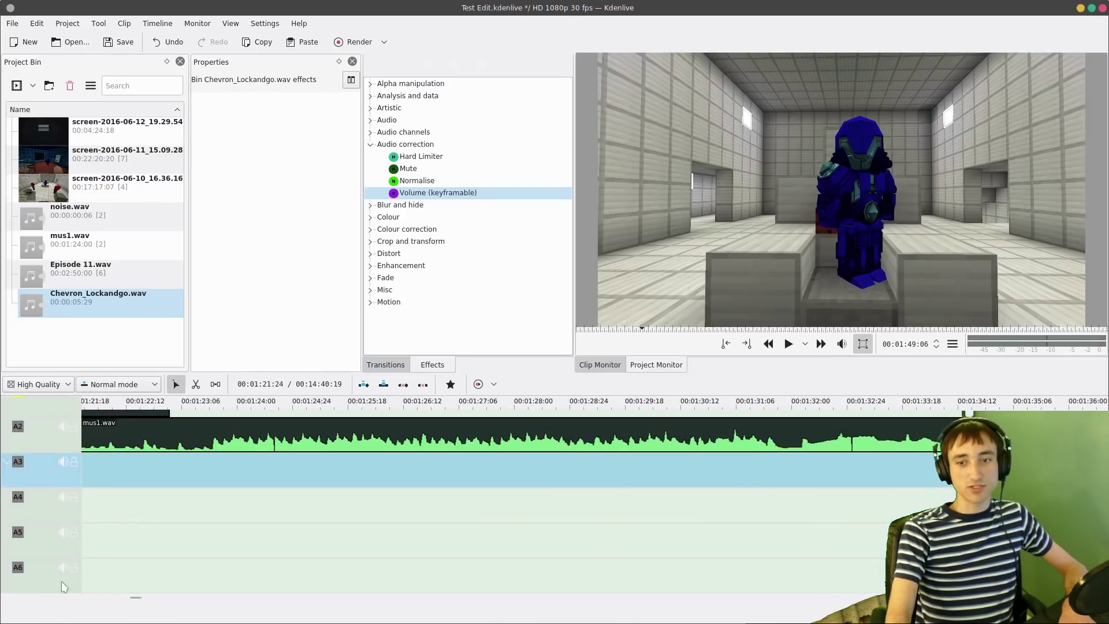
- Place Chevron_Lockandgo.wav on track A3 at the mus1.wav cut near 00:01:49 and play it back briefly
{"action": "mouse_move", "coordinate": [136, 598]}
{"action": "left_mouse_down"}
{"action": "mouse_move", "coordinate": [86, 599]}
{"action": "mouse_move", "coordinate": [136, 599]}
{"action": "mouse_move", "coordinate": [136, 609]}
{"action": "left_mouse_up"}
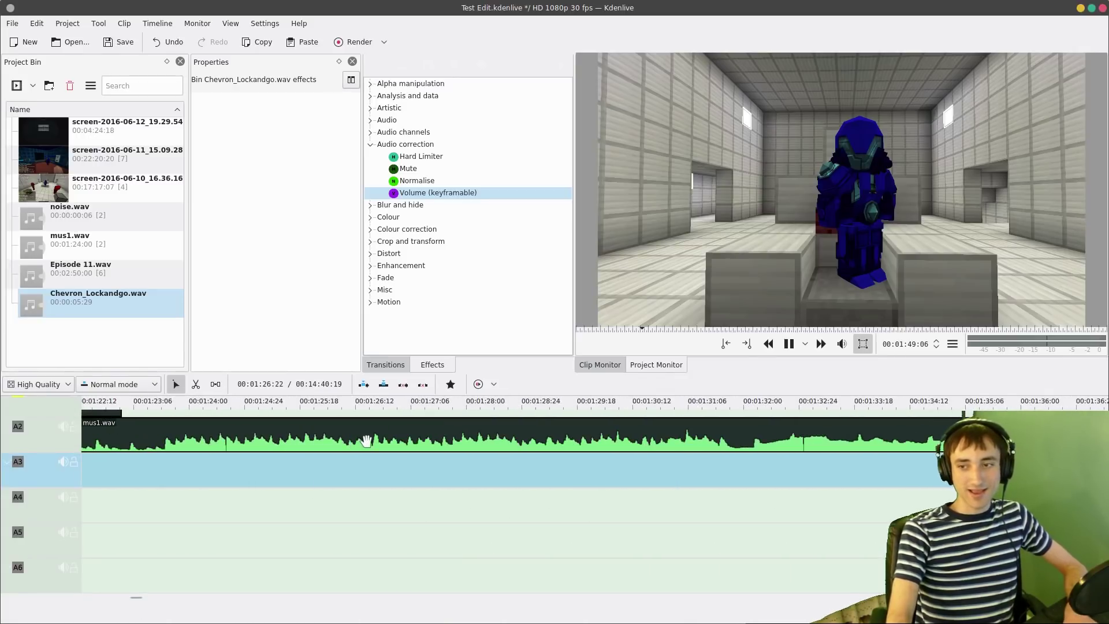
{"action": "scroll", "coordinate": [462, 444], "scroll_direction": "down", "scroll_amount": 20}
{"action": "key", "text": "space"}
{"action": "left_click", "coordinate": [621, 499]}
{"action": "left_click", "coordinate": [630, 502]}
{"action": "scroll", "coordinate": [774, 502], "scroll_direction": "down", "scroll_amount": 5}
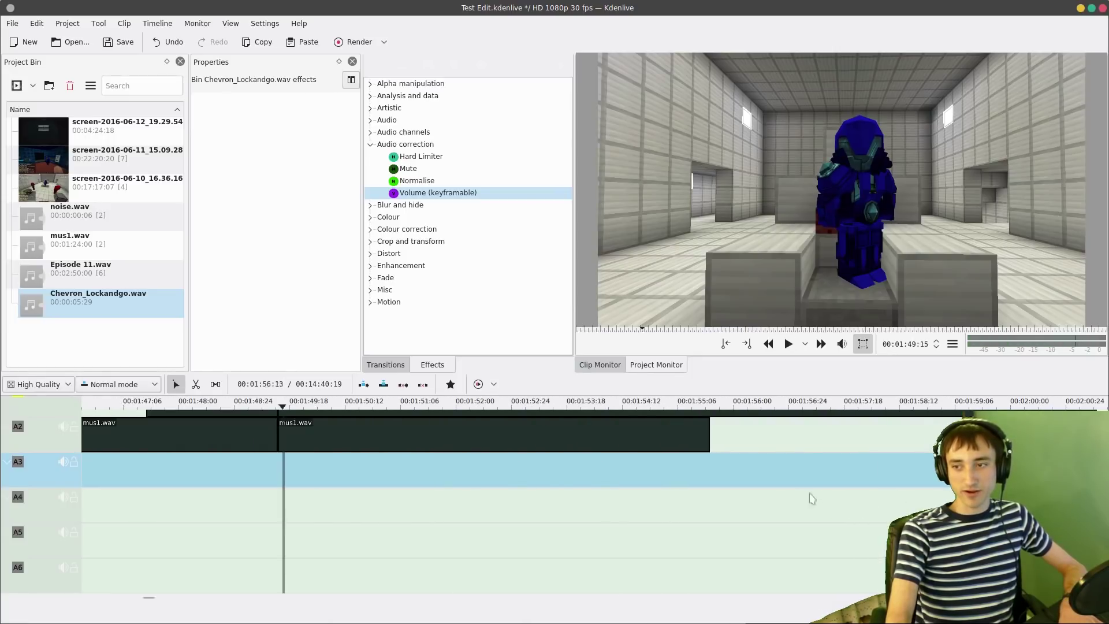
{"action": "scroll", "coordinate": [479, 503], "scroll_direction": "up", "scroll_amount": 3}
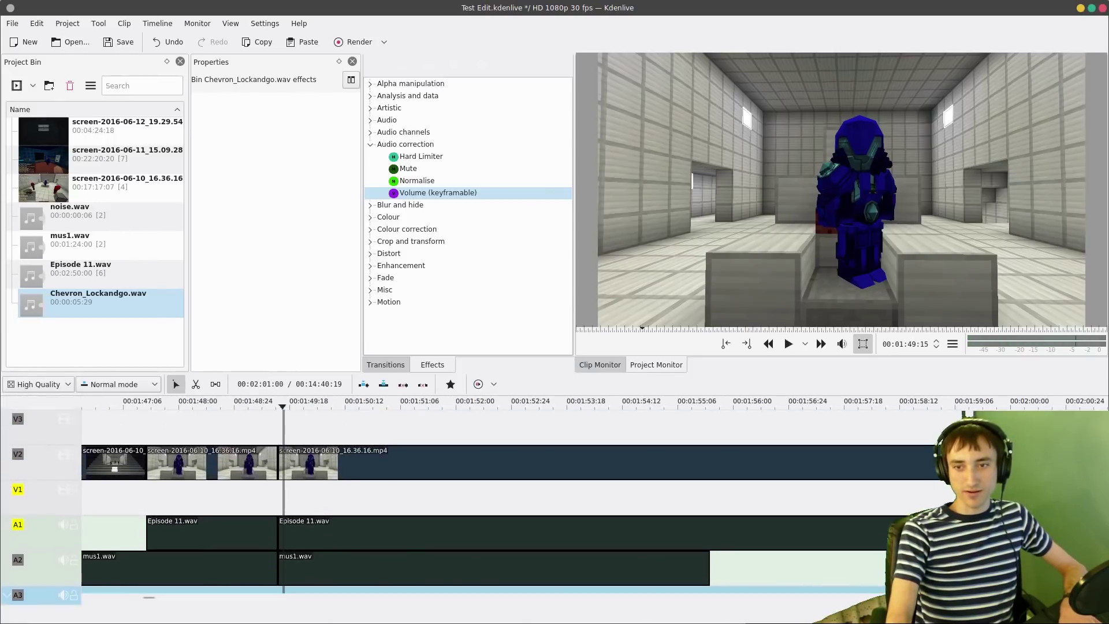
{"action": "left_click_drag", "start_coordinate": [104, 302], "coordinate": [293, 485]}
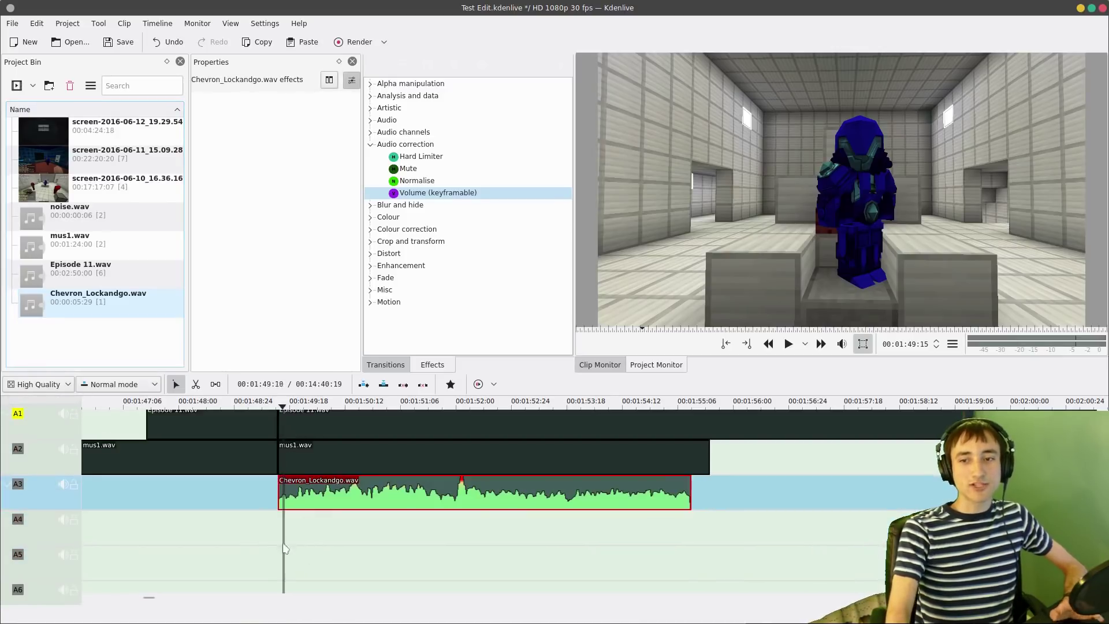
{"action": "left_click", "coordinate": [261, 550]}
{"action": "key", "text": "space"}
{"action": "key", "text": "space"}
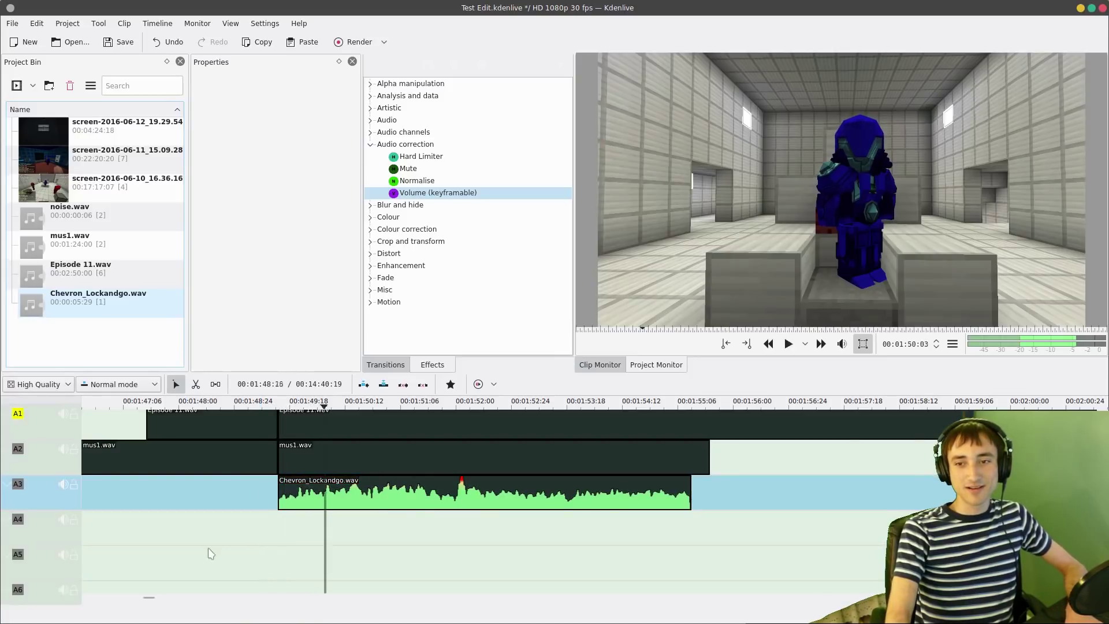
- Move the Chevron_Lockandgo.wav clip on A3 to start where the earlier Episode 11.wav clip ends, at about 00:01:23
{"action": "scroll", "coordinate": [349, 548], "scroll_direction": "up", "scroll_amount": 7}
{"action": "scroll", "coordinate": [349, 548], "scroll_direction": "down", "scroll_amount": 2}
{"action": "scroll", "coordinate": [351, 553], "scroll_direction": "down", "scroll_amount": 1}
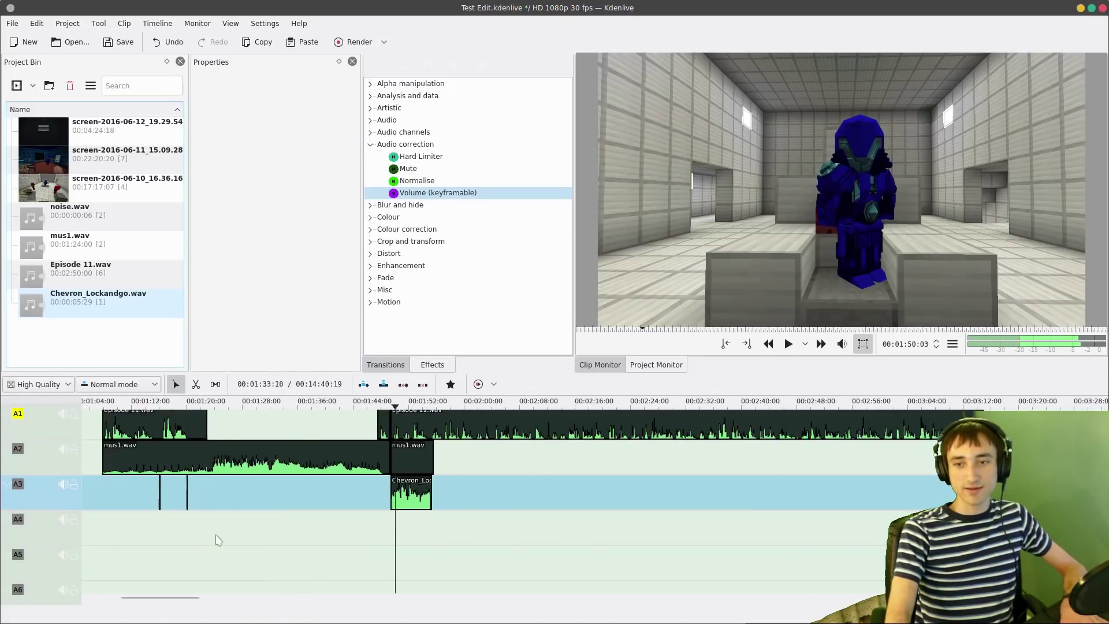
{"action": "left_click", "coordinate": [110, 541]}
{"action": "left_click", "coordinate": [210, 543]}
{"action": "key", "text": "space"}
{"action": "left_click_drag", "start_coordinate": [429, 496], "coordinate": [245, 496]}
{"action": "key", "text": "space"}
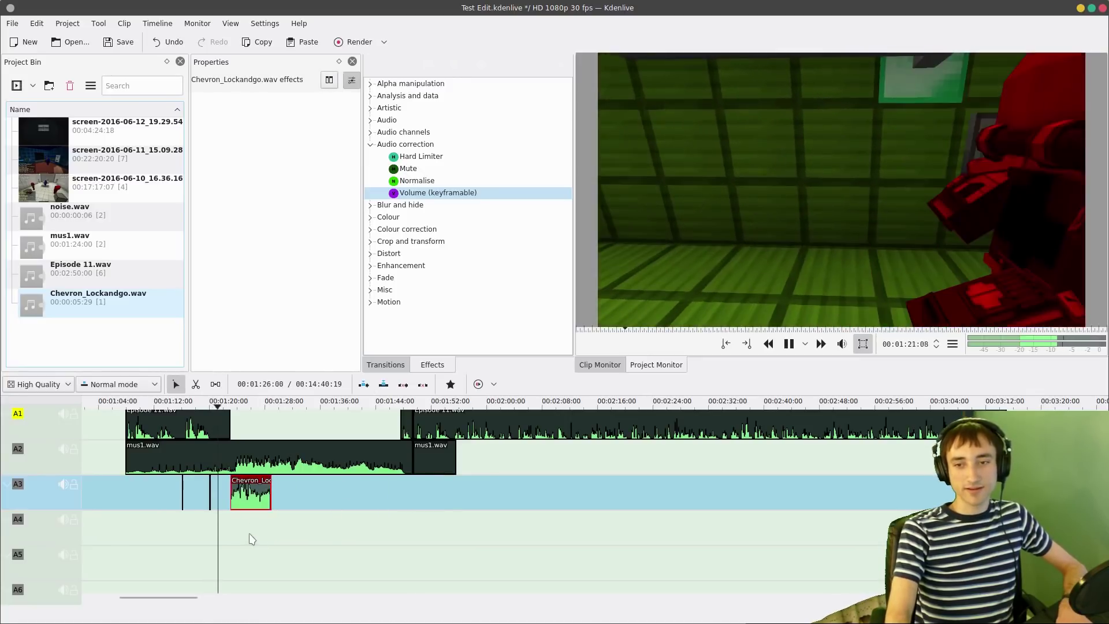
- Play the moved Chevron_Lockandgo.wav clip together with mus1.wav up to 00:01:24:17
{"action": "scroll", "coordinate": [228, 531], "scroll_direction": "up", "scroll_amount": 5}
{"action": "key", "text": "space"}
{"action": "left_click_drag", "start_coordinate": [254, 501], "coordinate": [231, 503]}
{"action": "key", "text": "space"}
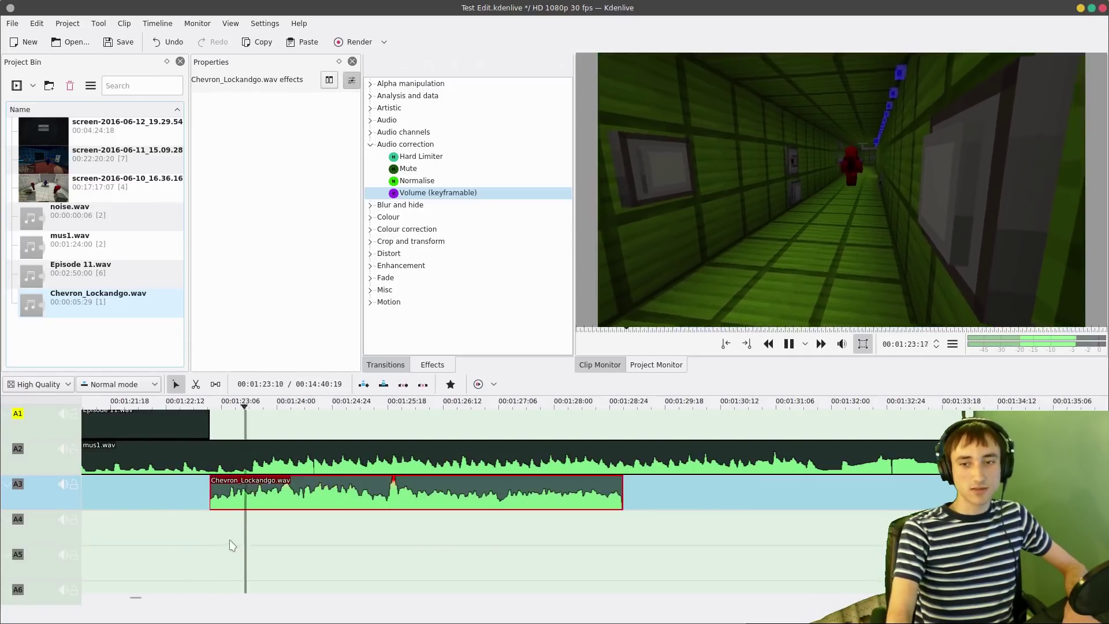
{"action": "key", "text": "space"}
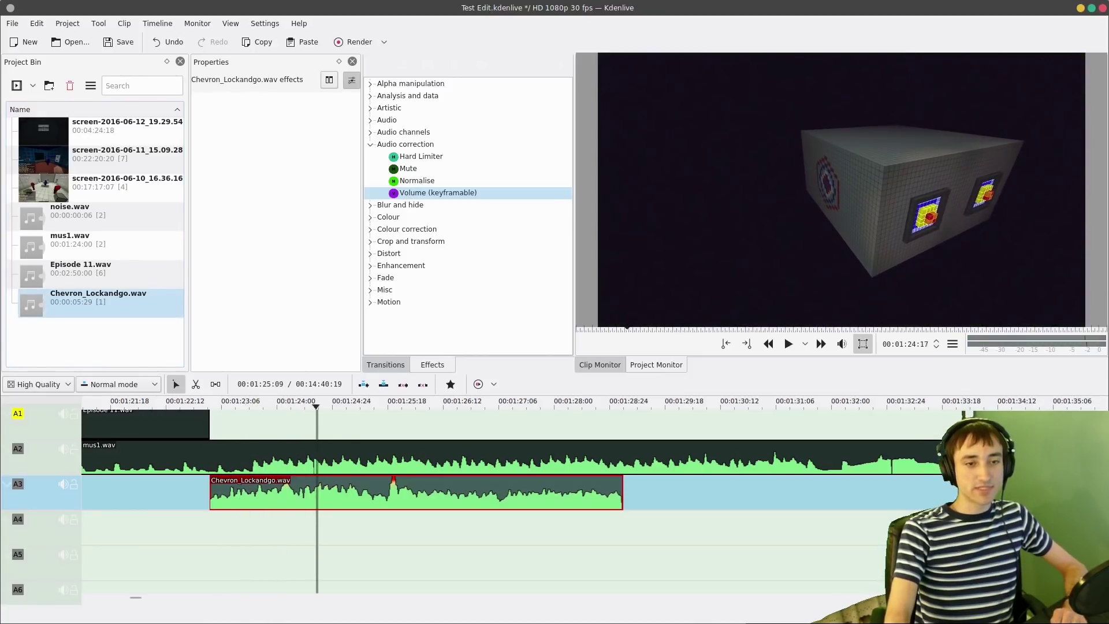
{"action": "right_click", "coordinate": [257, 503]}
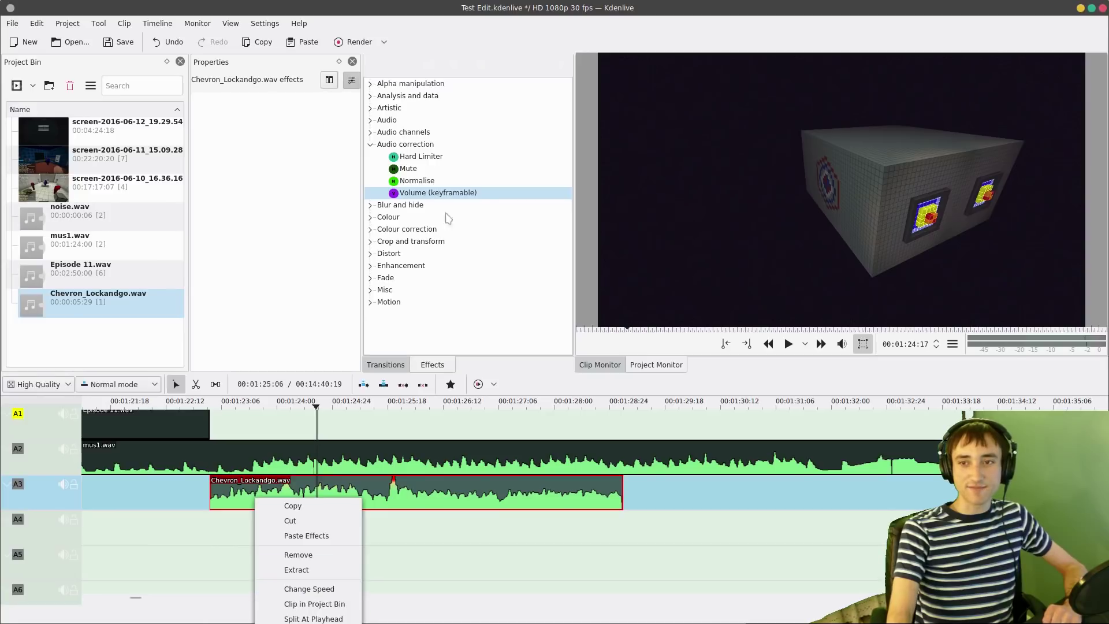
{"action": "left_click", "coordinate": [422, 361]}
{"action": "left_click", "coordinate": [386, 365]}
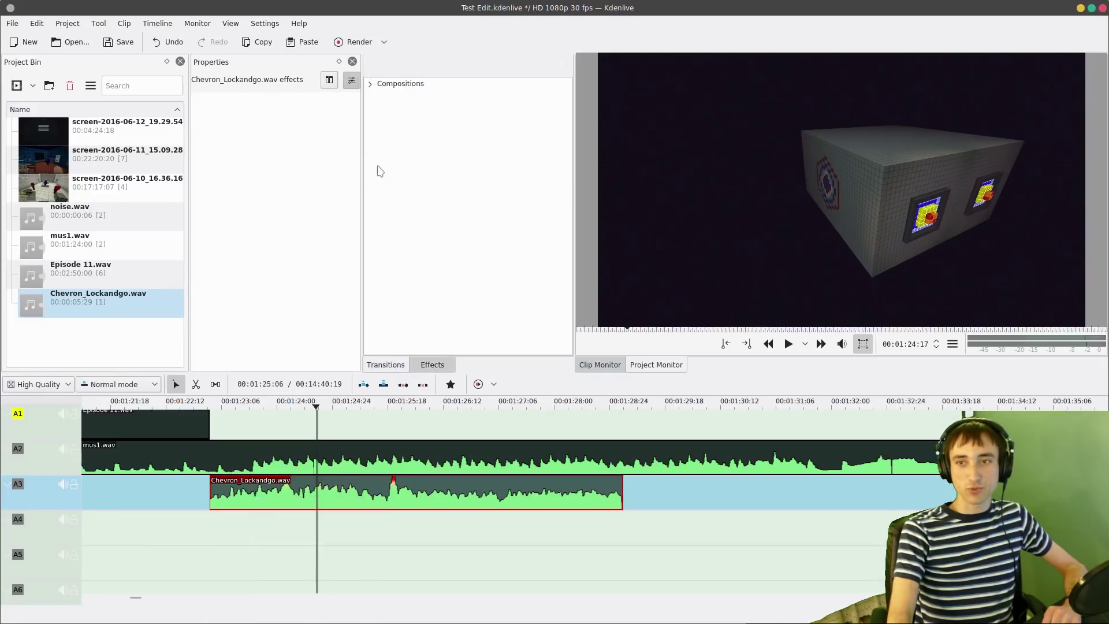
{"action": "left_click", "coordinate": [371, 85]}
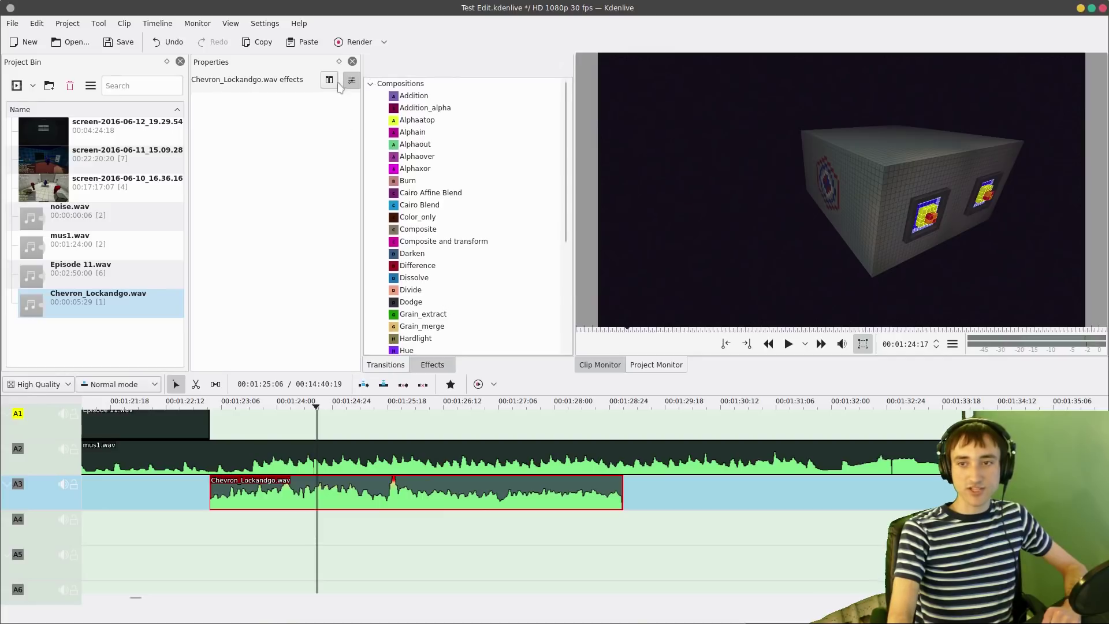
{"action": "left_click", "coordinate": [370, 85]}
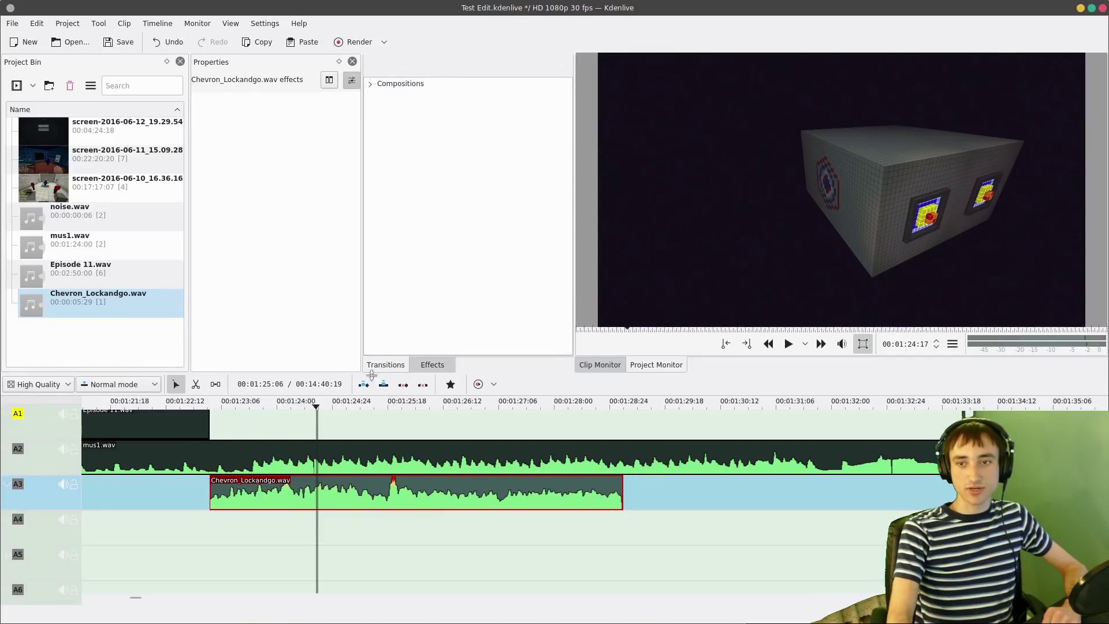
- Add the Fade in effect to the Chevron_Lockandgo.wav clip on A3 and play it back
{"action": "left_click", "coordinate": [433, 364]}
{"action": "left_click", "coordinate": [371, 278]}
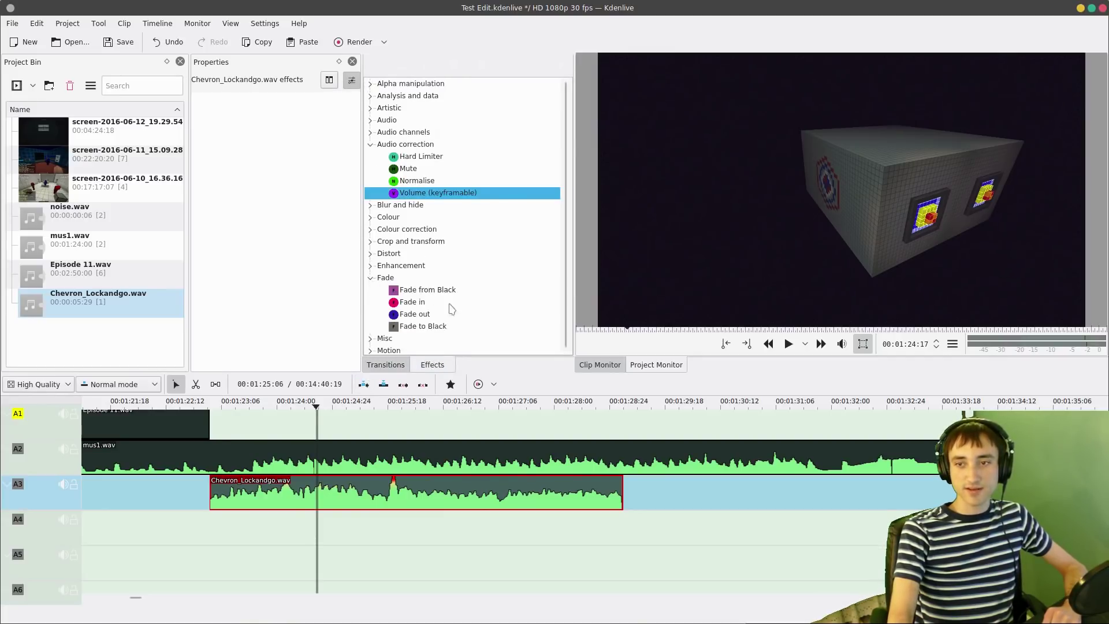
{"action": "left_click_drag", "start_coordinate": [444, 302], "coordinate": [435, 314]}
{"action": "left_click_drag", "start_coordinate": [340, 484], "coordinate": [341, 492]}
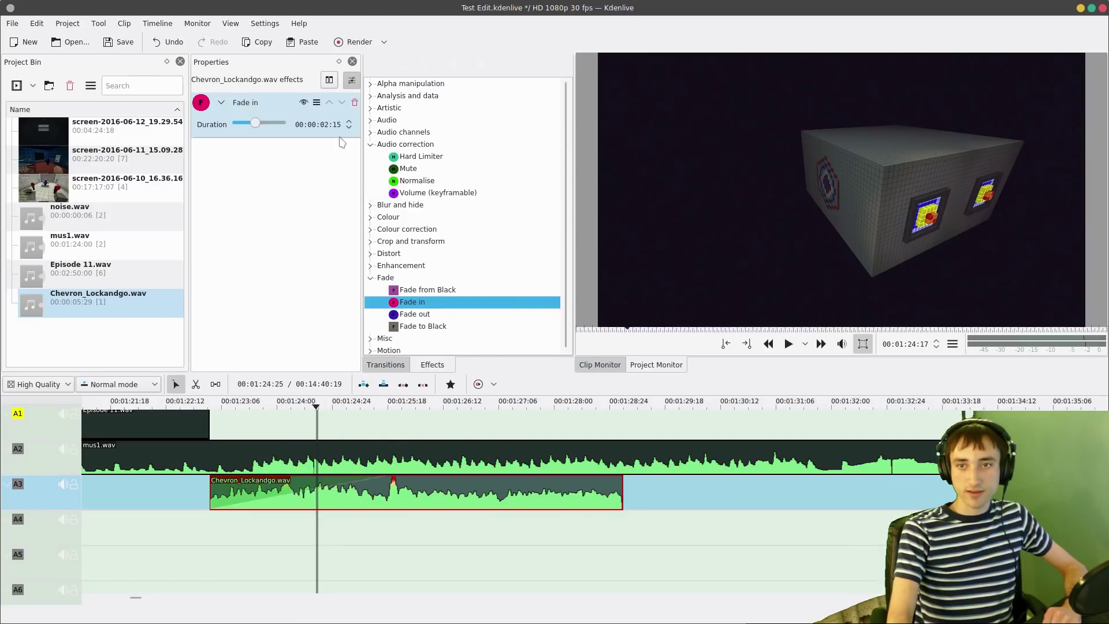
{"action": "left_click", "coordinate": [216, 539]}
{"action": "key", "text": "space"}
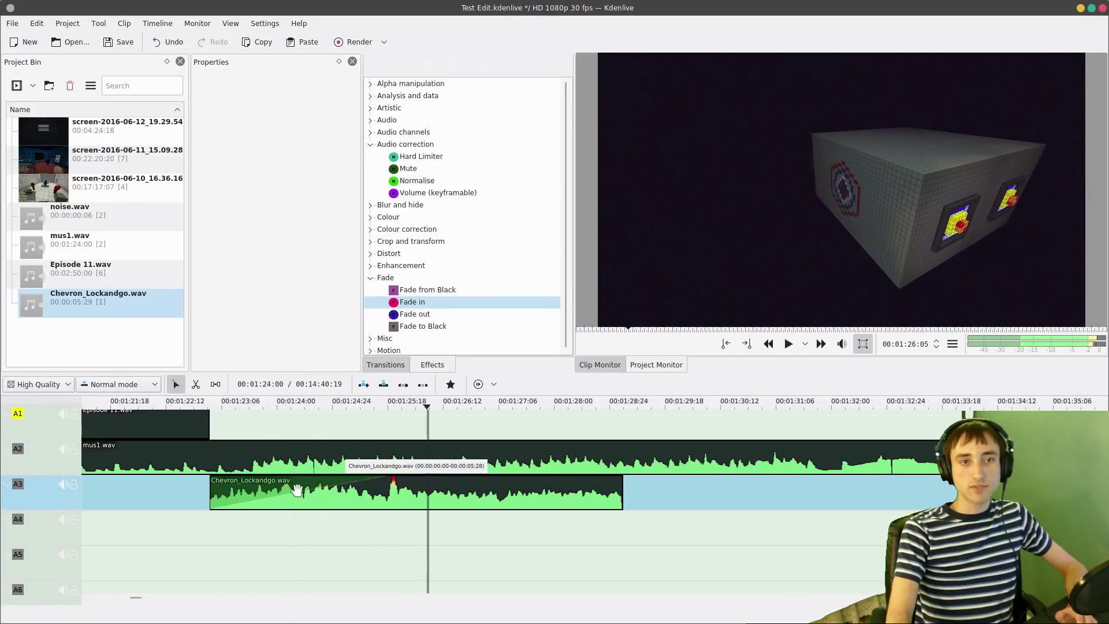
- Add the Fade out effect to the Chevron_Lockandgo.wav clip on A3 and play through to 00:01:29:23
{"action": "left_click_drag", "start_coordinate": [441, 316], "coordinate": [448, 491]}
{"action": "left_click", "coordinate": [167, 560]}
{"action": "key", "text": "space"}
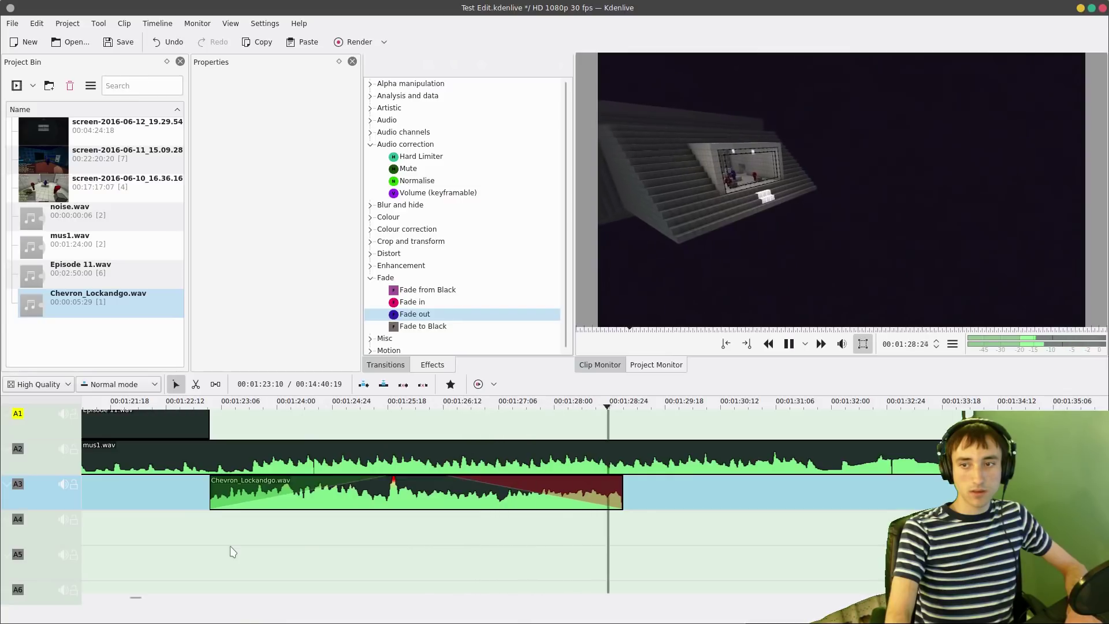
{"action": "key", "text": "space"}
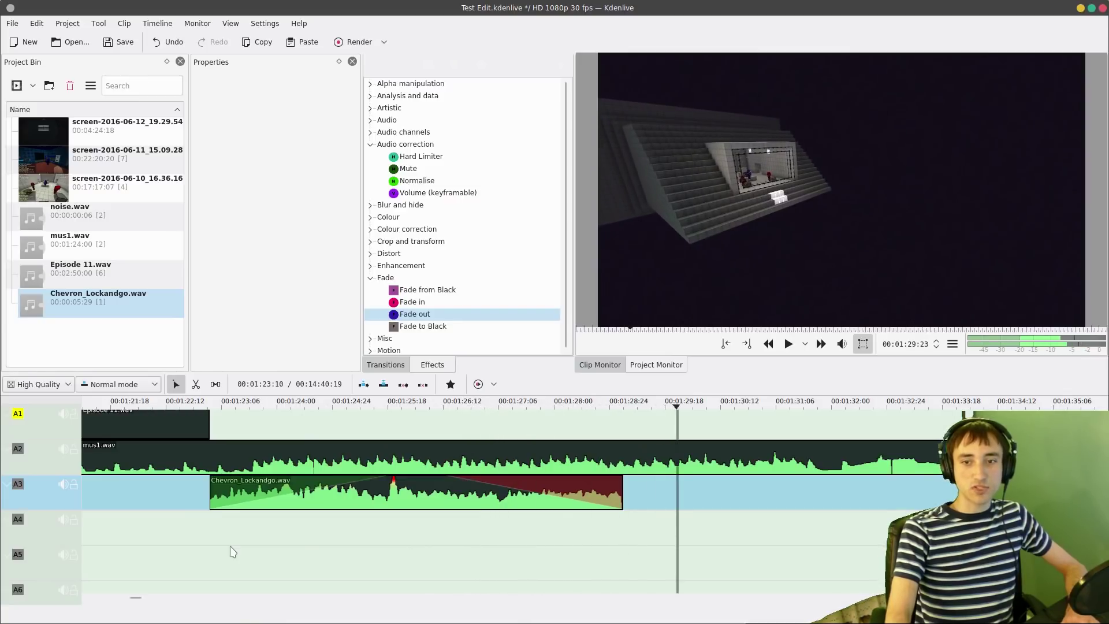
- Play the Chevron_Lockandgo.wav clip on A3 over mus1.wav twice, stopping at 00:01:26:01 and 00:01:30:12
{"action": "left_click", "coordinate": [233, 552]}
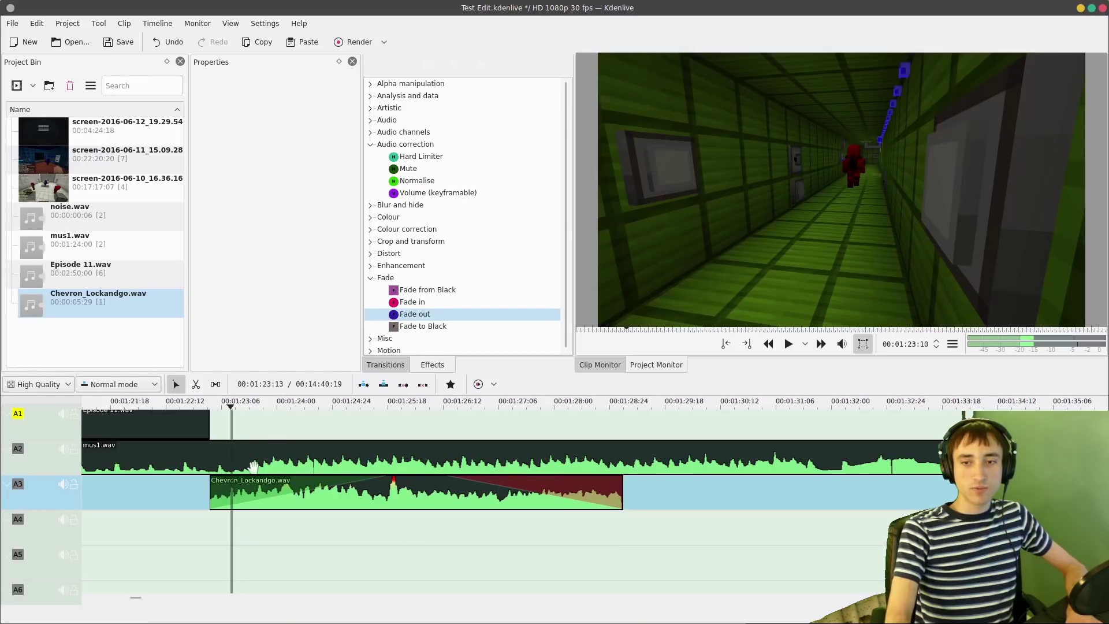
{"action": "left_click", "coordinate": [275, 482]}
{"action": "key", "text": "space"}
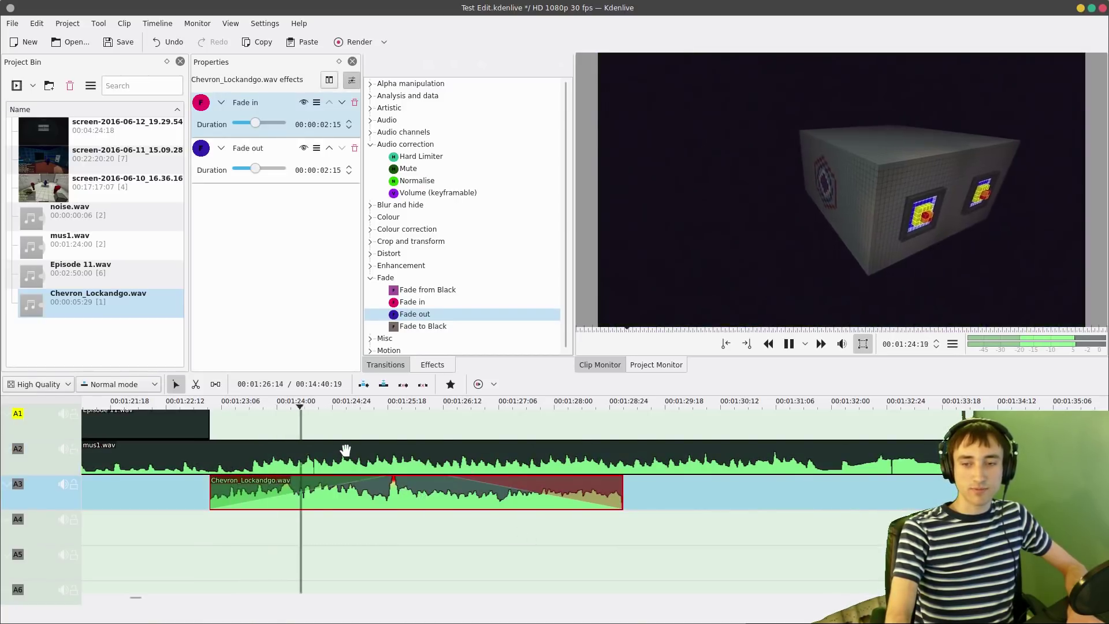
{"action": "key", "text": "space"}
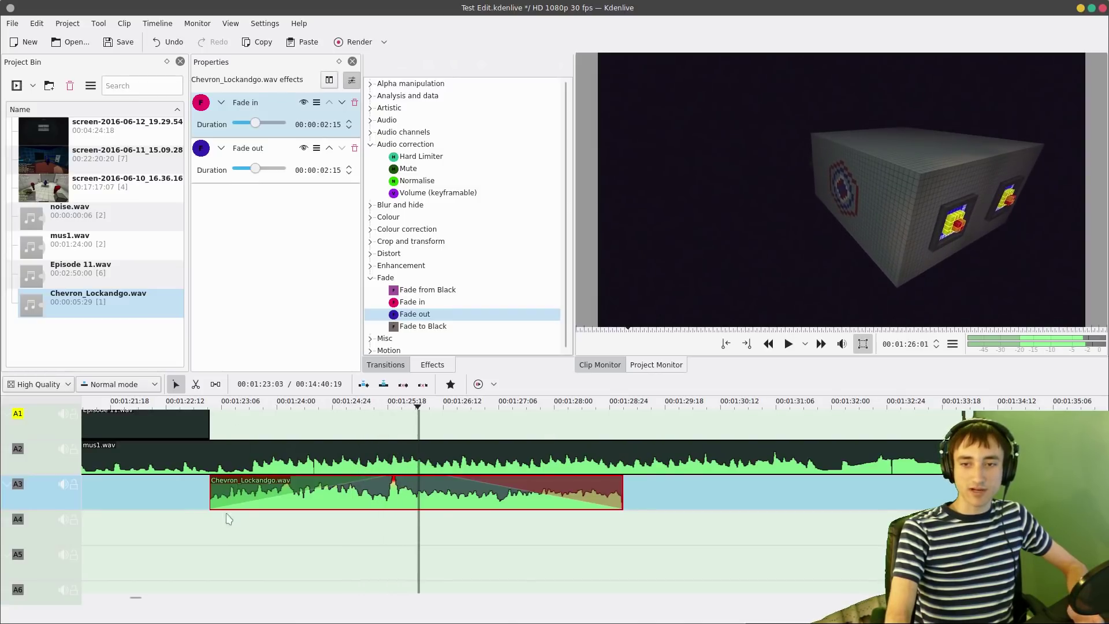
{"action": "left_click", "coordinate": [178, 528]}
{"action": "key", "text": "space"}
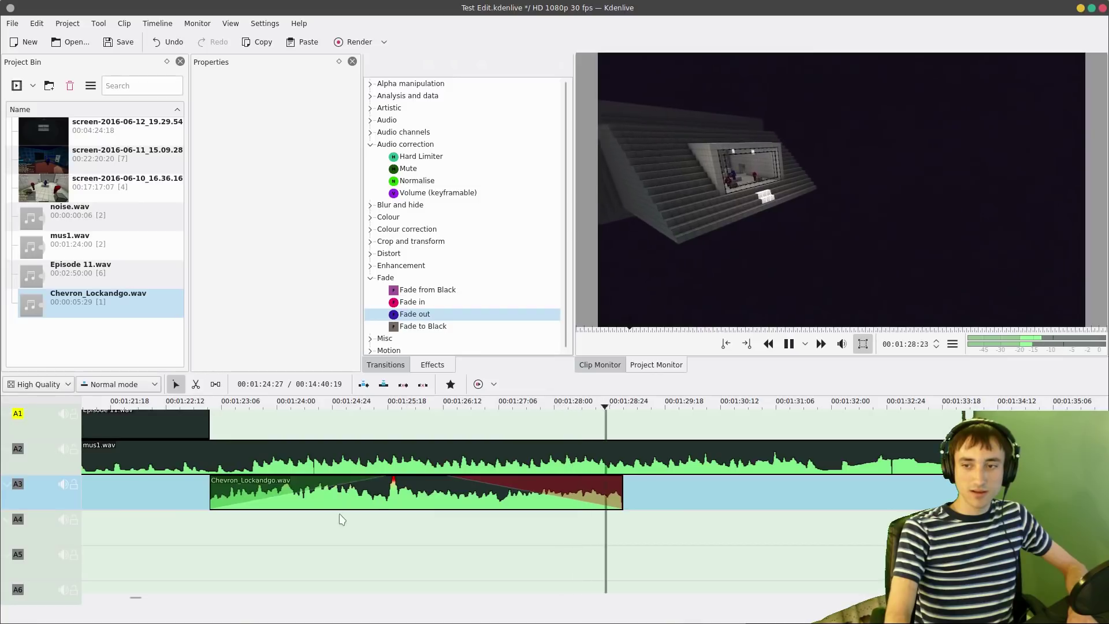
{"action": "scroll", "coordinate": [342, 520], "scroll_direction": "up", "scroll_amount": 2}
{"action": "key", "text": "space"}
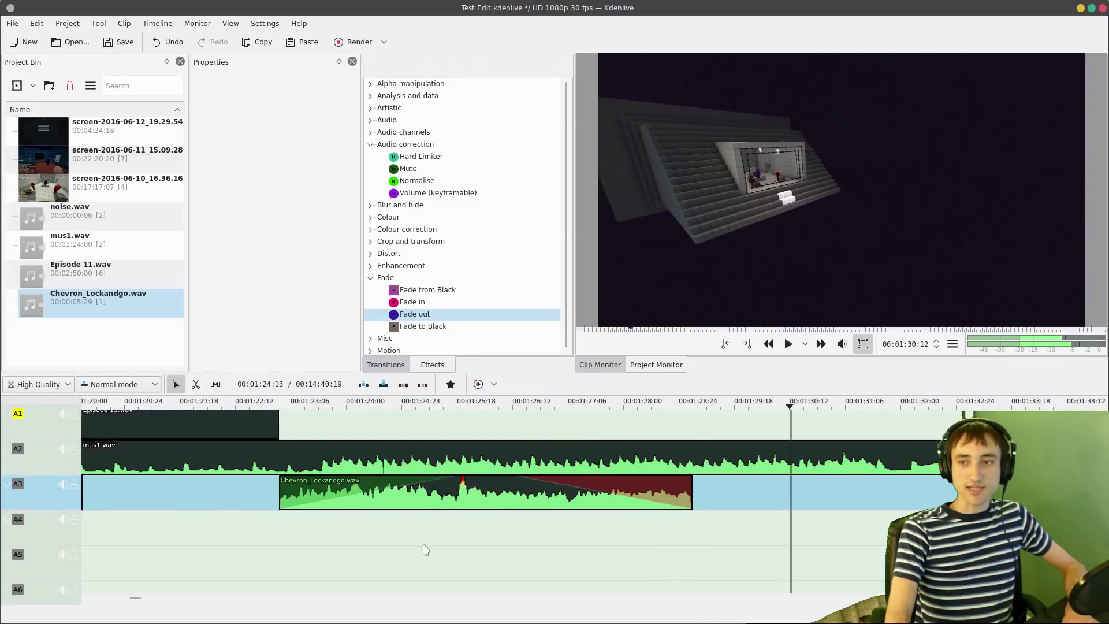
- Move the Chevron_Lockandgo.wav clip up to A1, play it to 00:01:29:13, and return it to A3
{"action": "left_click_drag", "start_coordinate": [394, 490], "coordinate": [400, 432]}
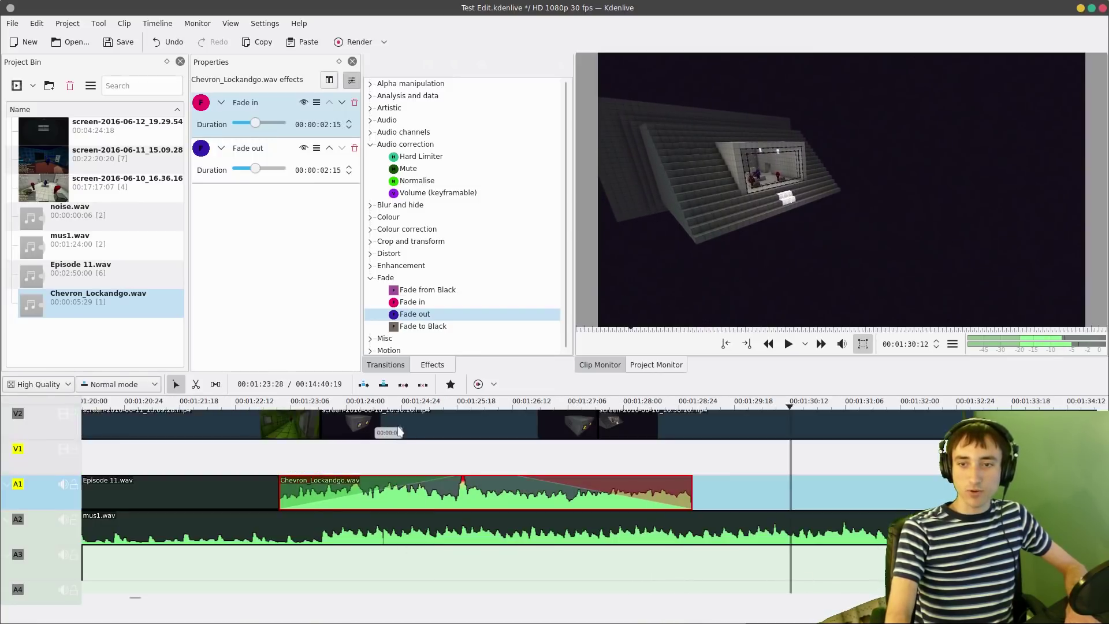
{"action": "left_click", "coordinate": [265, 459]}
{"action": "key", "text": "space"}
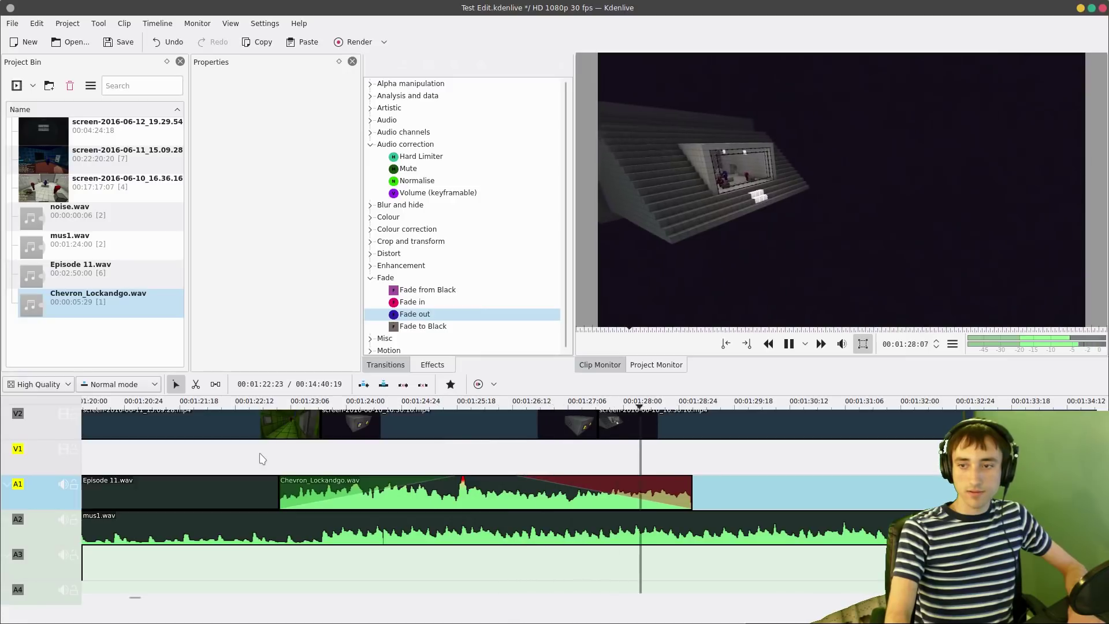
{"action": "key", "text": "space"}
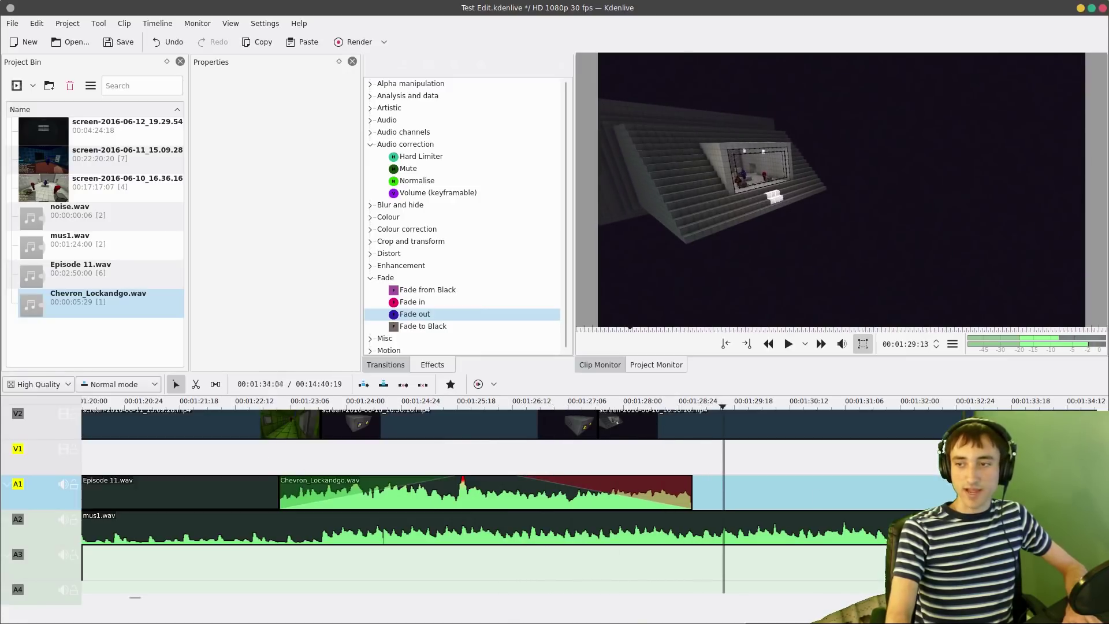
{"action": "left_click_drag", "start_coordinate": [518, 485], "coordinate": [522, 546]}
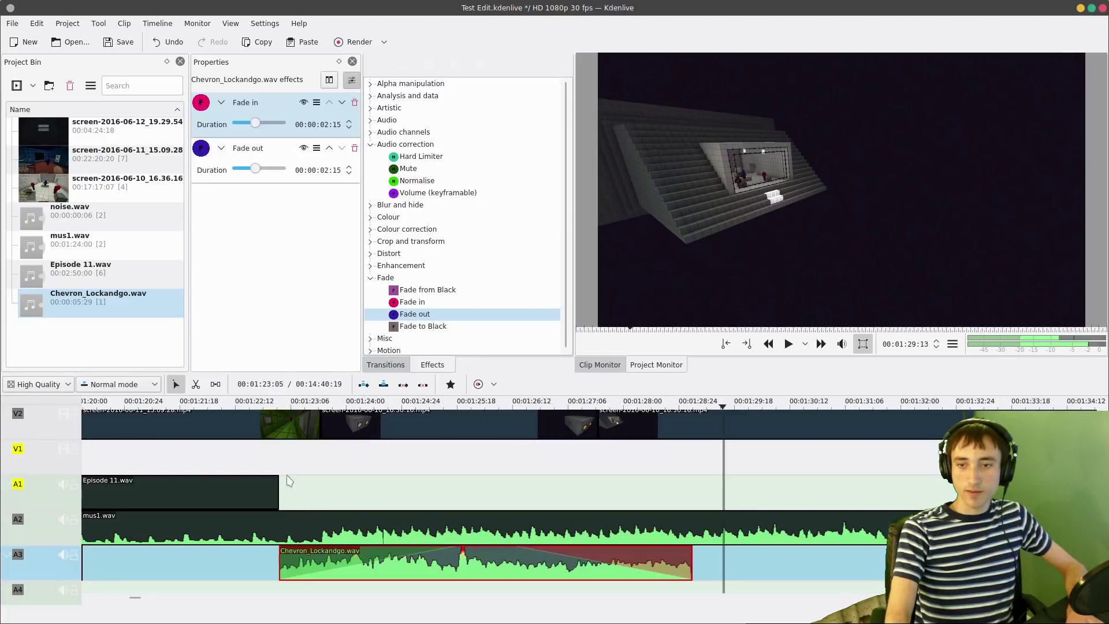
- Try the Addition composition on the mus1.wav clip on A2 around 00:01:24, and delete it from the timeline
{"action": "left_click", "coordinate": [404, 365]}
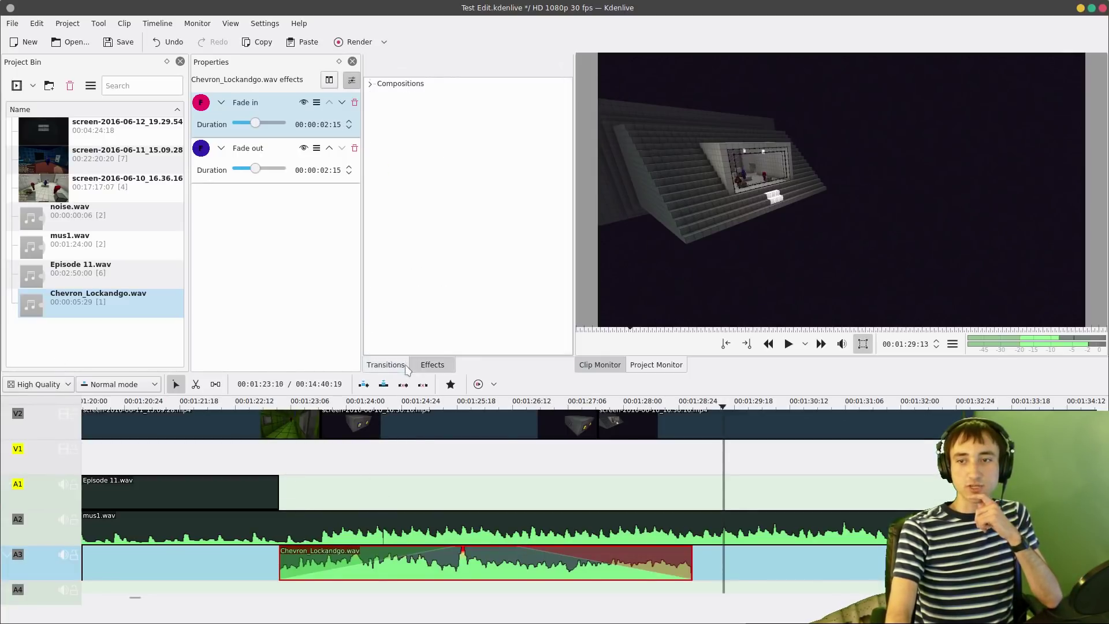
{"action": "left_click", "coordinate": [370, 86]}
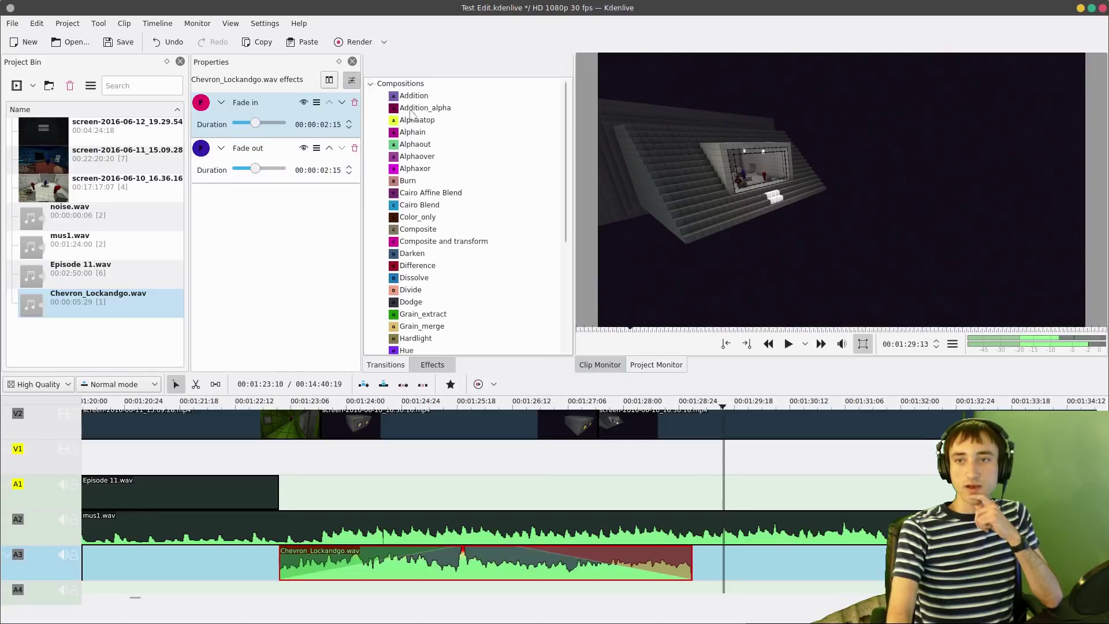
{"action": "left_click", "coordinate": [420, 88]}
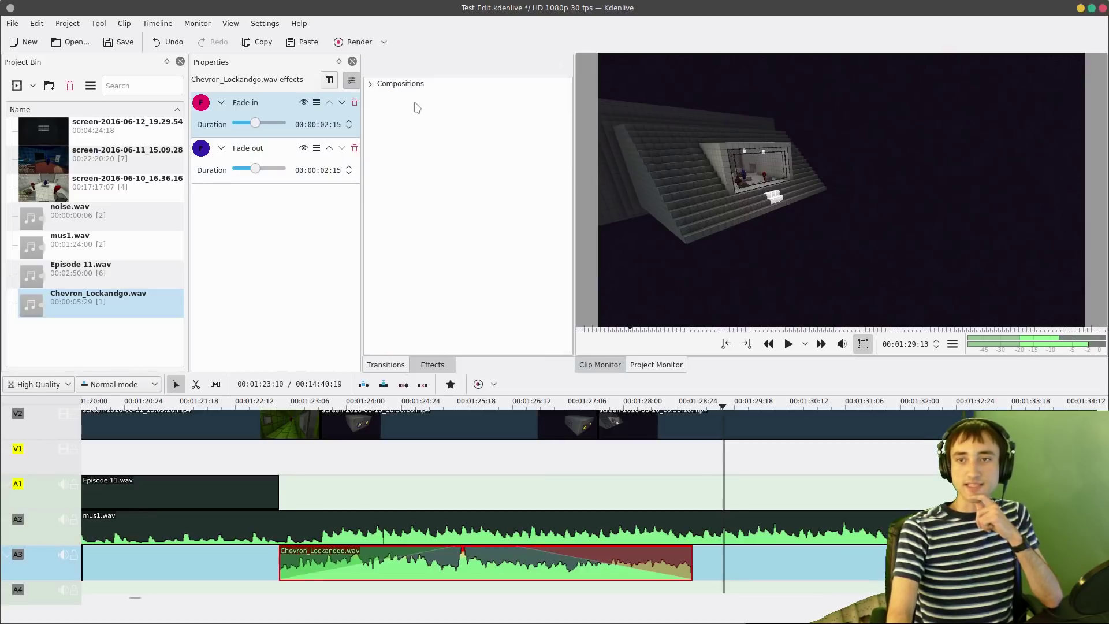
{"action": "left_click", "coordinate": [371, 86]}
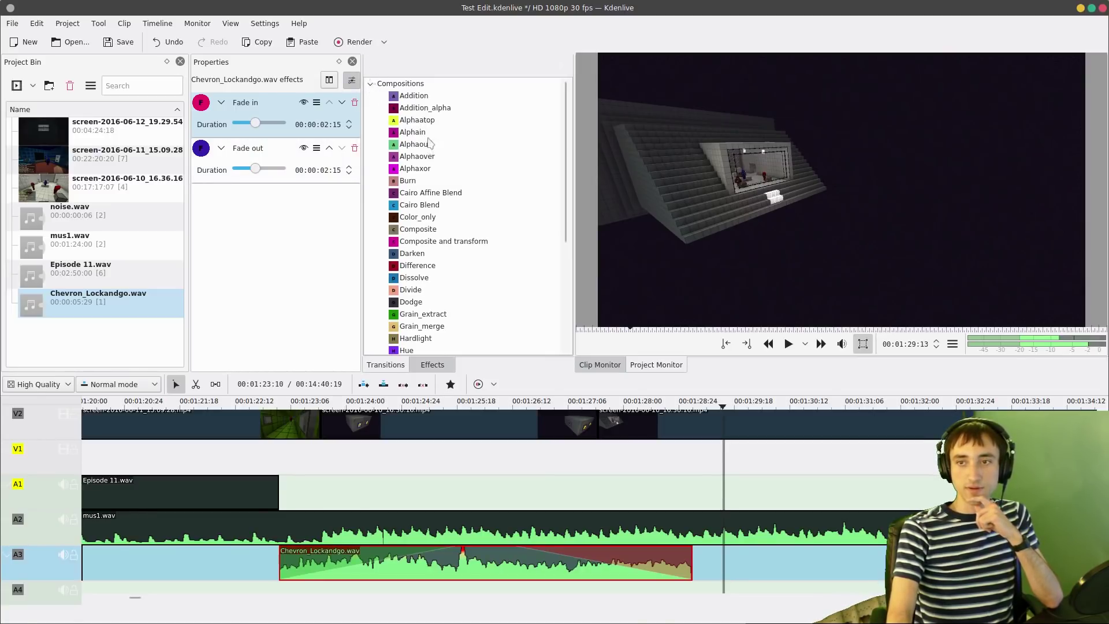
{"action": "left_click_drag", "start_coordinate": [421, 100], "coordinate": [374, 573]}
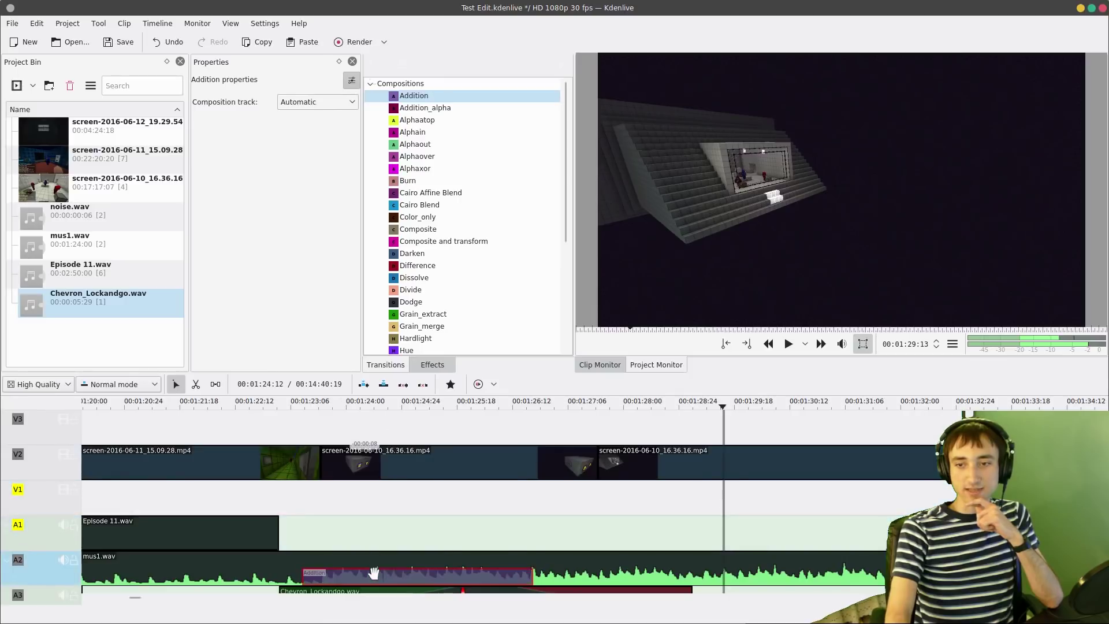
{"action": "scroll", "coordinate": [584, 539], "scroll_direction": "down", "scroll_amount": 2}
{"action": "scroll", "coordinate": [233, 437], "scroll_direction": "down", "scroll_amount": 3}
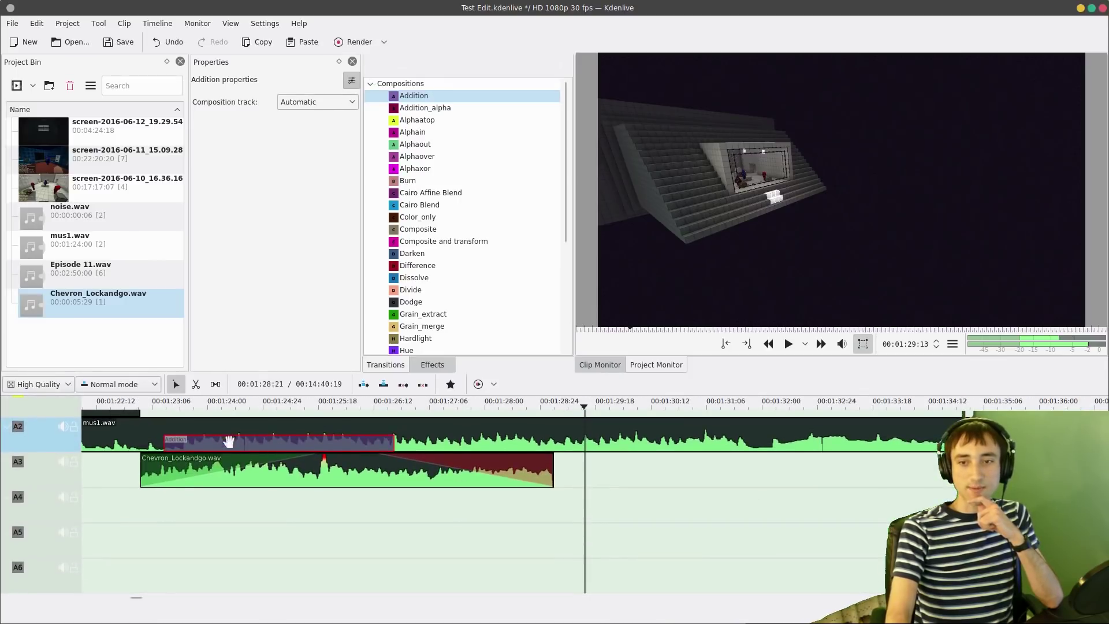
{"action": "scroll", "coordinate": [276, 456], "scroll_direction": "up", "scroll_amount": 1}
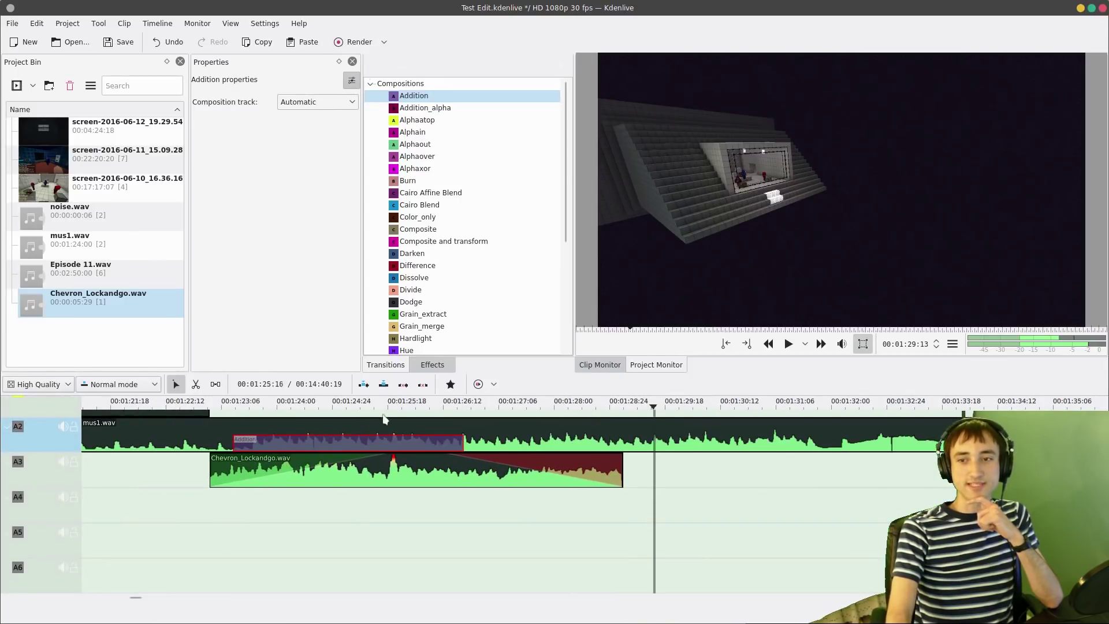
{"action": "left_click", "coordinate": [430, 365]}
{"action": "key", "text": "Delete"}
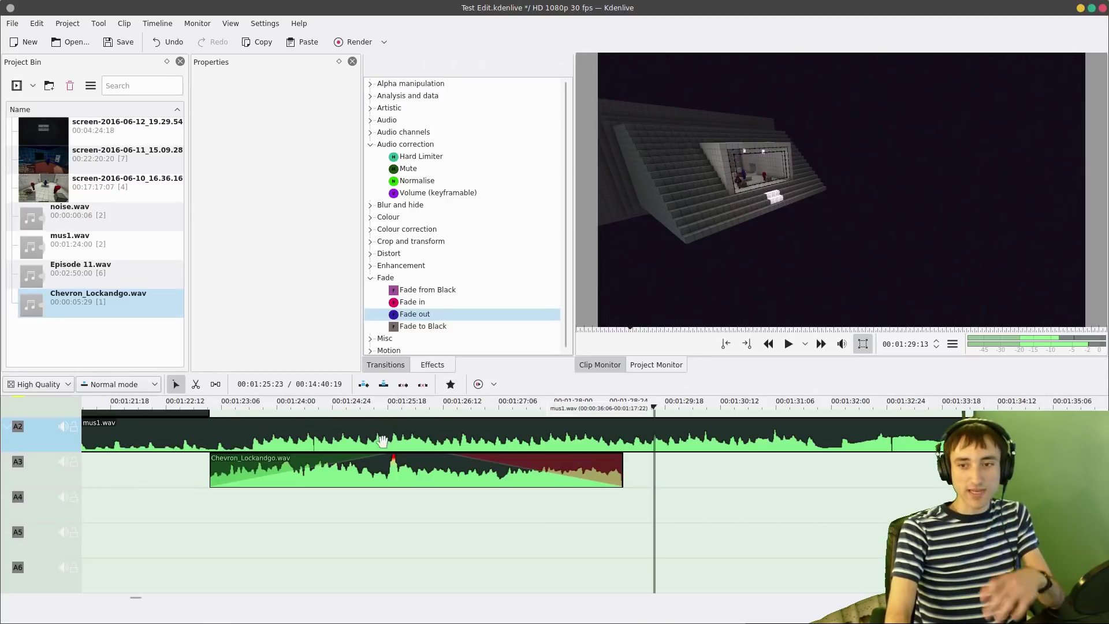
- Place the Chevron_Lockandgo.wav clip on A1 again, play from 00:01:23:10 to 00:01:25:08, and put it back on A3
{"action": "scroll", "coordinate": [379, 498], "scroll_direction": "up", "scroll_amount": 1}
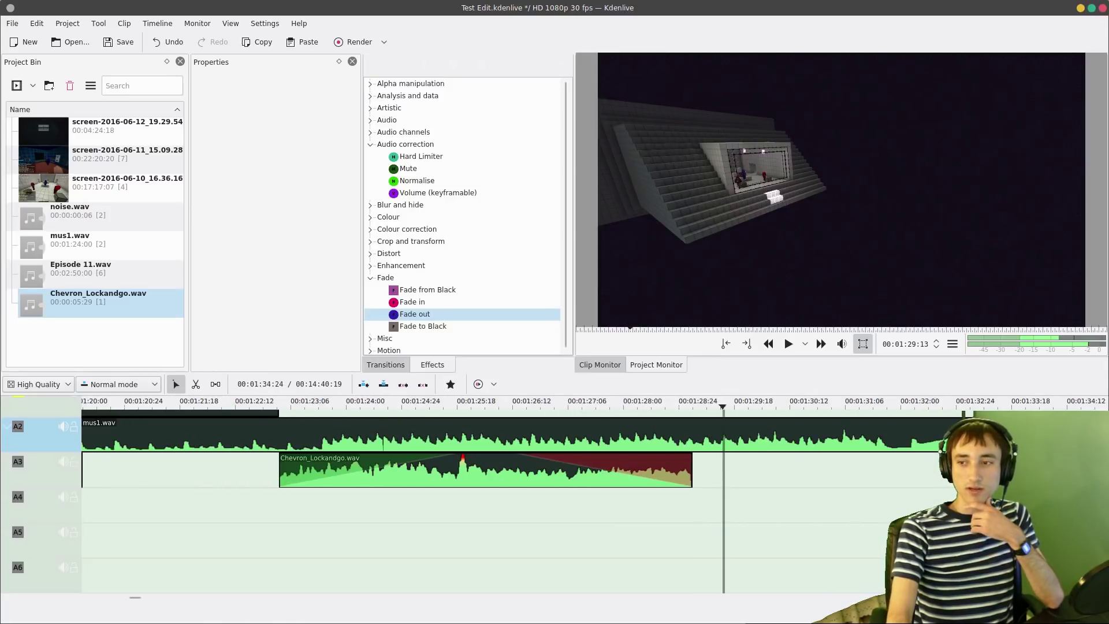
{"action": "scroll", "coordinate": [520, 515], "scroll_direction": "up", "scroll_amount": 3}
{"action": "left_click_drag", "start_coordinate": [471, 543], "coordinate": [438, 469]}
{"action": "left_click", "coordinate": [321, 440]}
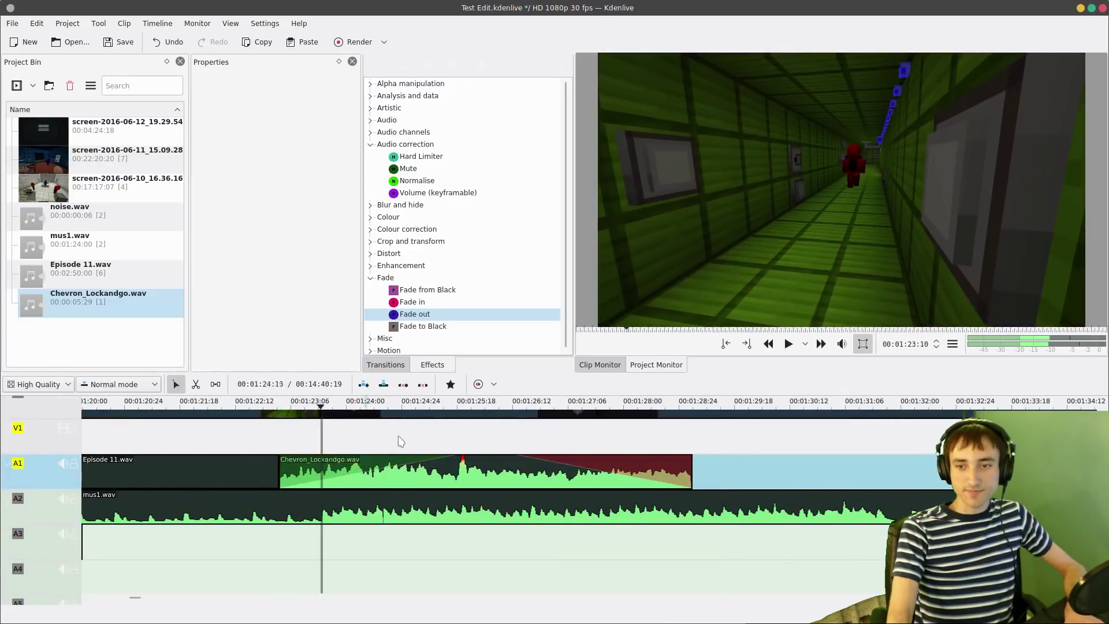
{"action": "left_click", "coordinate": [435, 438]}
{"action": "left_click_drag", "start_coordinate": [420, 462], "coordinate": [425, 539]}
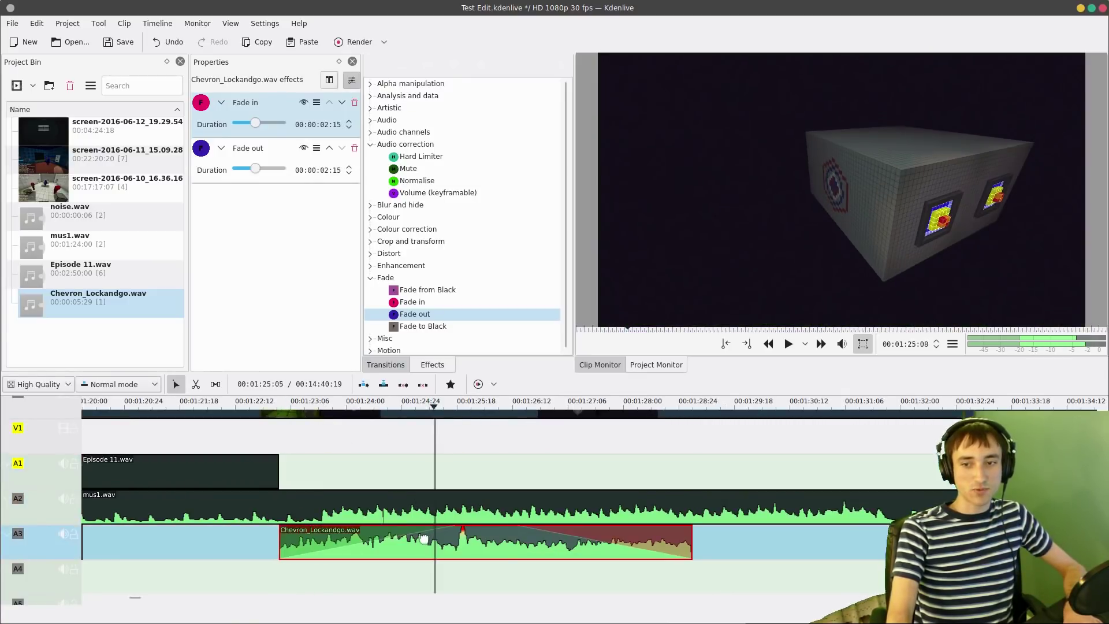
- Play the Chevron_Lockandgo.wav clip on A3 together with mus1.wav up to 00:01:26:12
{"action": "left_click", "coordinate": [294, 444]}
{"action": "key", "text": "space"}
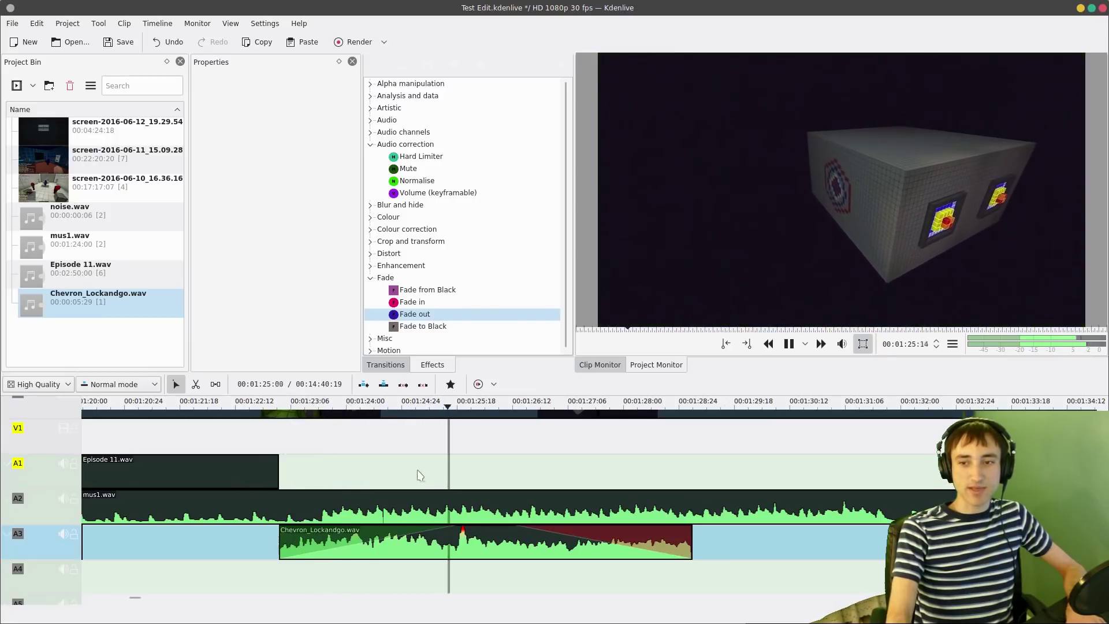
{"action": "key", "text": "space"}
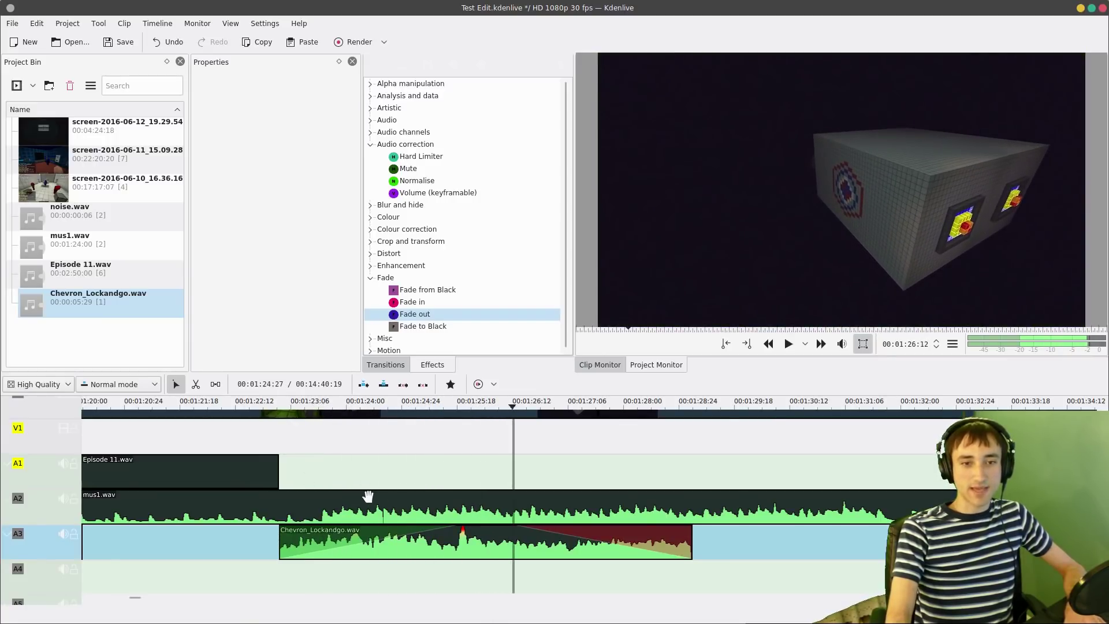
- Copy the Chevron_Lockandgo.wav clip from A3 and paste it into the empty gap on A2 at about 00:00:40
{"action": "scroll", "coordinate": [366, 510], "scroll_direction": "down", "scroll_amount": 3}
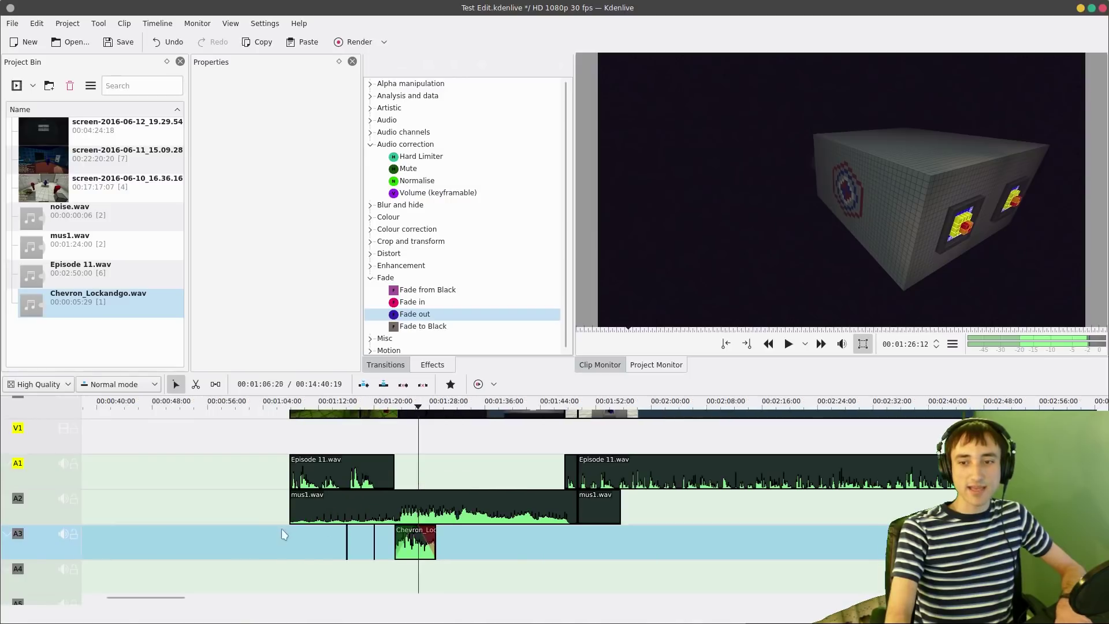
{"action": "left_click", "coordinate": [403, 538]}
{"action": "key", "text": "ctrl+c"}
{"action": "key", "text": "ctrl+v"}
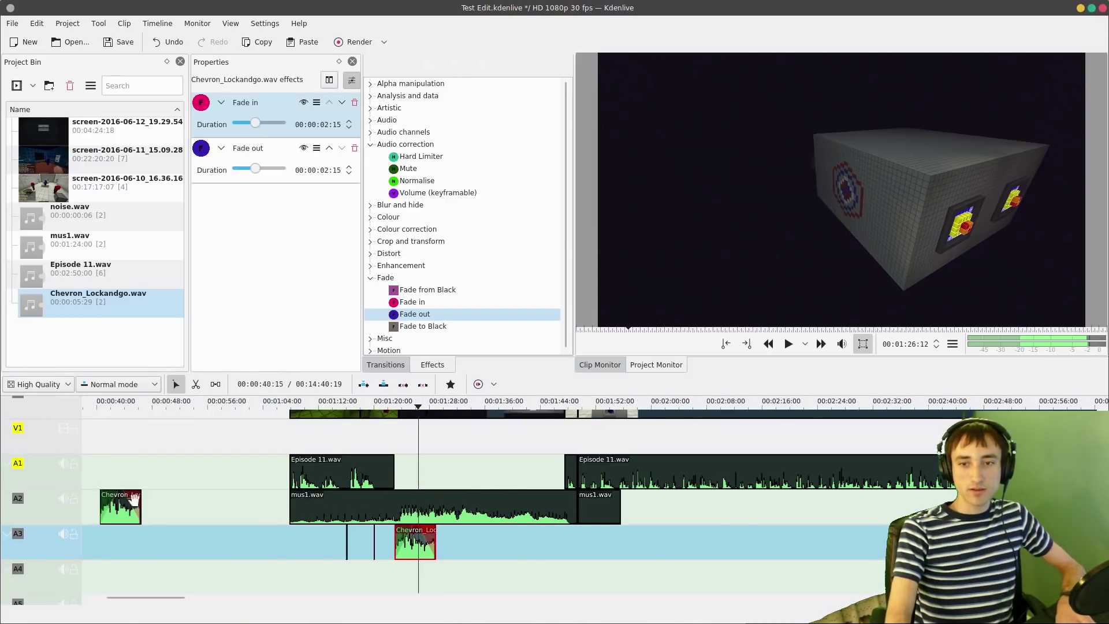
- Play the pasted Chevron_Lockandgo.wav copy on A2 by itself from just before its start to 00:00:47:02
{"action": "scroll", "coordinate": [272, 517], "scroll_direction": "down", "scroll_amount": 3}
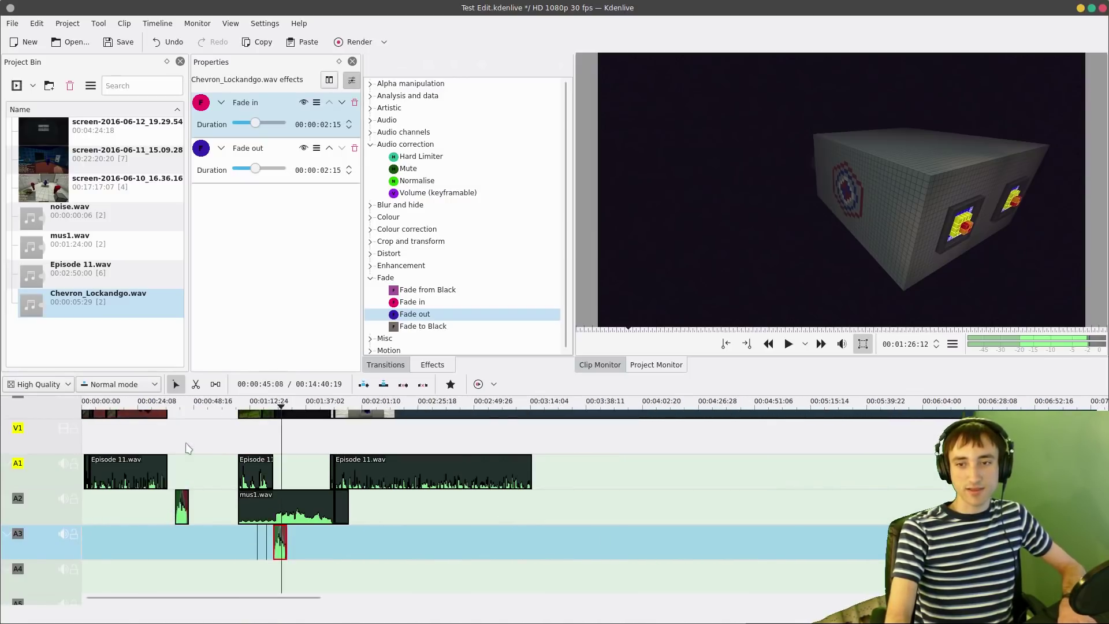
{"action": "scroll", "coordinate": [445, 508], "scroll_direction": "up", "scroll_amount": 2}
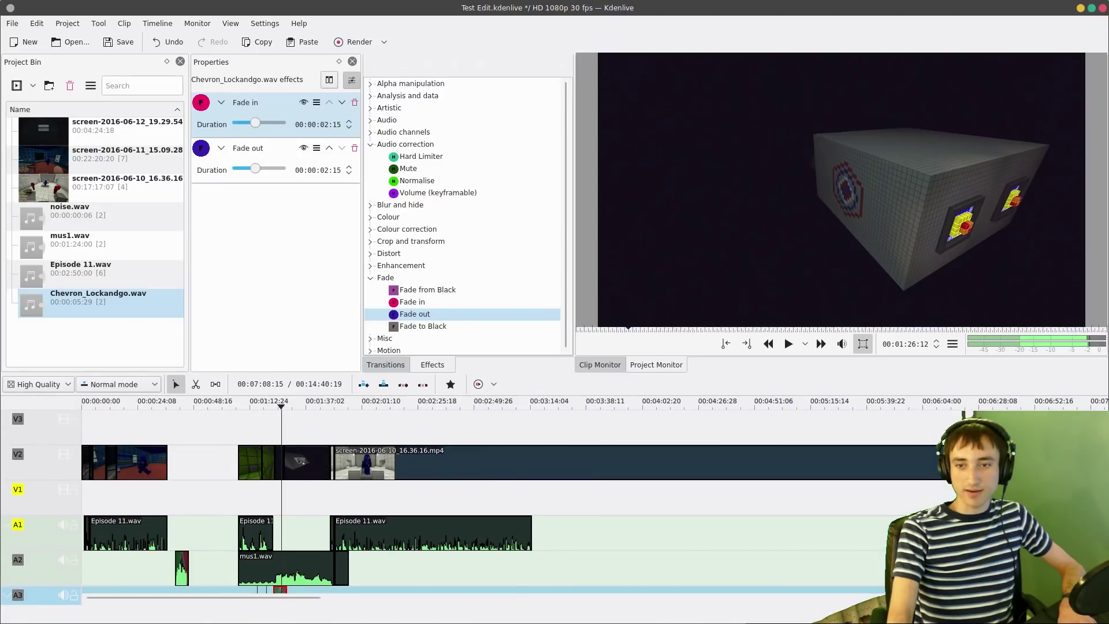
{"action": "left_click", "coordinate": [186, 532]}
{"action": "scroll", "coordinate": [188, 534], "scroll_direction": "up", "scroll_amount": 3}
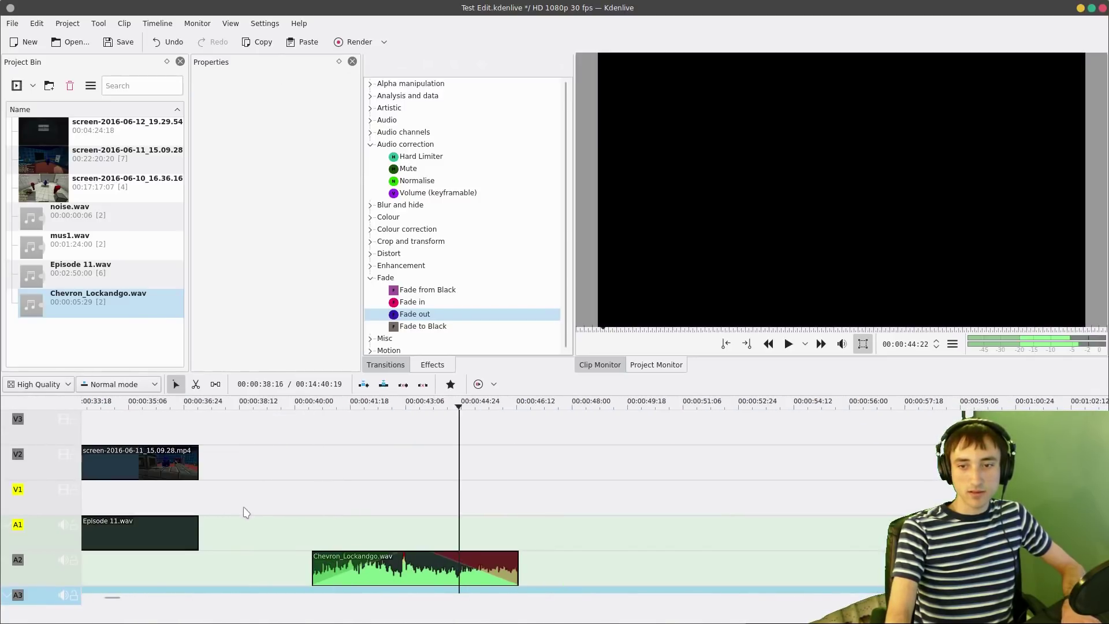
{"action": "left_click", "coordinate": [320, 516]}
{"action": "left_click", "coordinate": [302, 521]}
{"action": "key", "text": "space"}
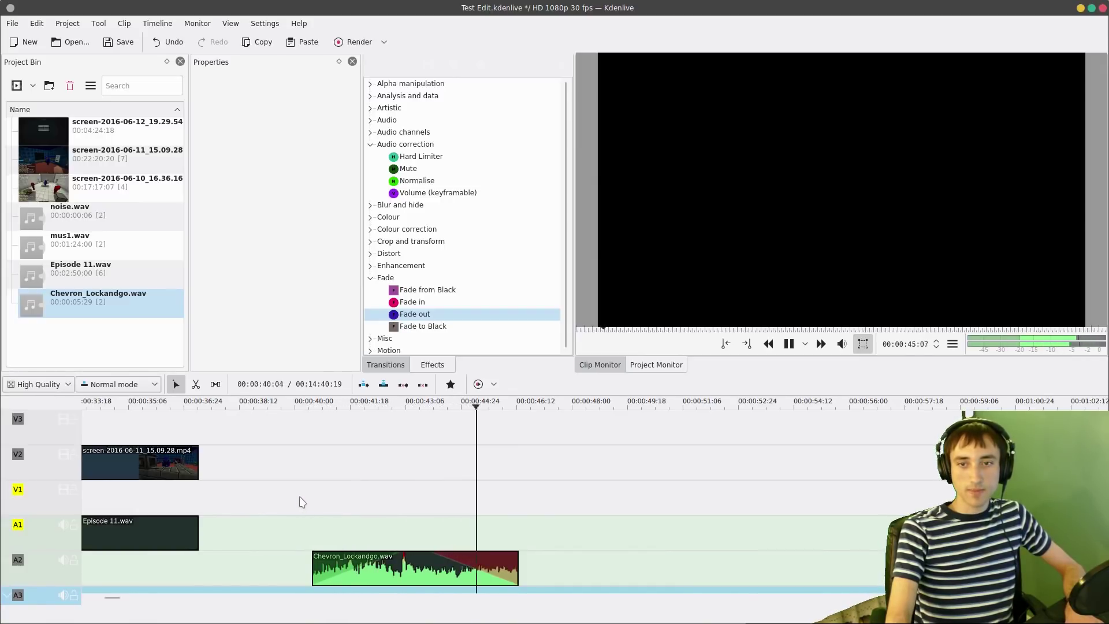
{"action": "key", "text": "space"}
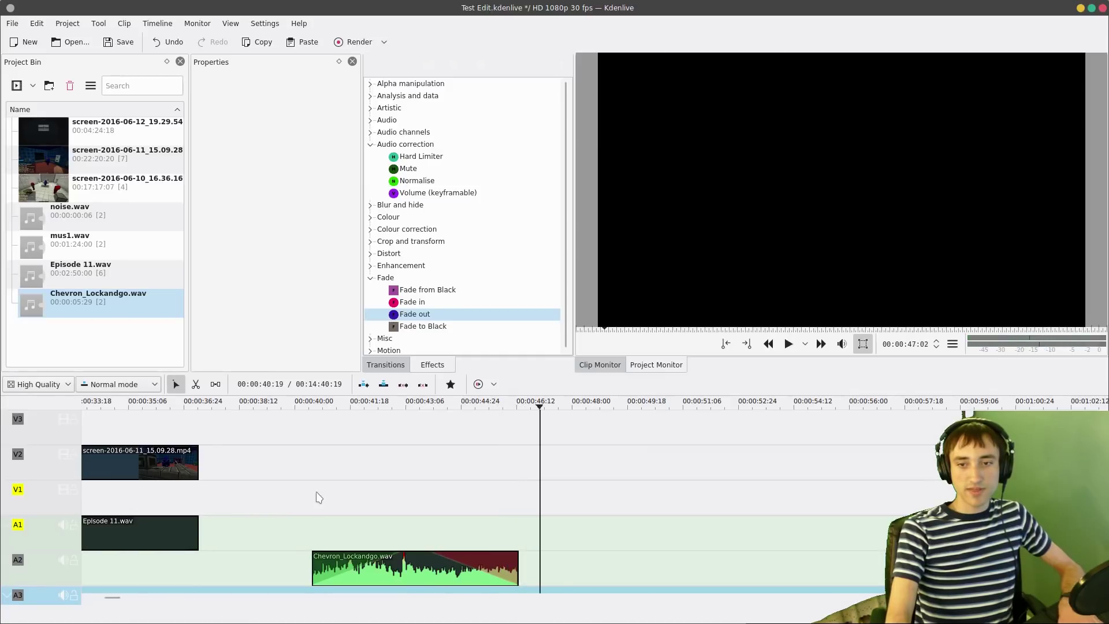
- Move the pasted copy on A2 to end where the first Episode 11.wav section ends, and play both to 00:00:35:07
{"action": "scroll", "coordinate": [321, 508], "scroll_direction": "down", "scroll_amount": 3}
{"action": "left_click_drag", "start_coordinate": [332, 568], "coordinate": [271, 577]}
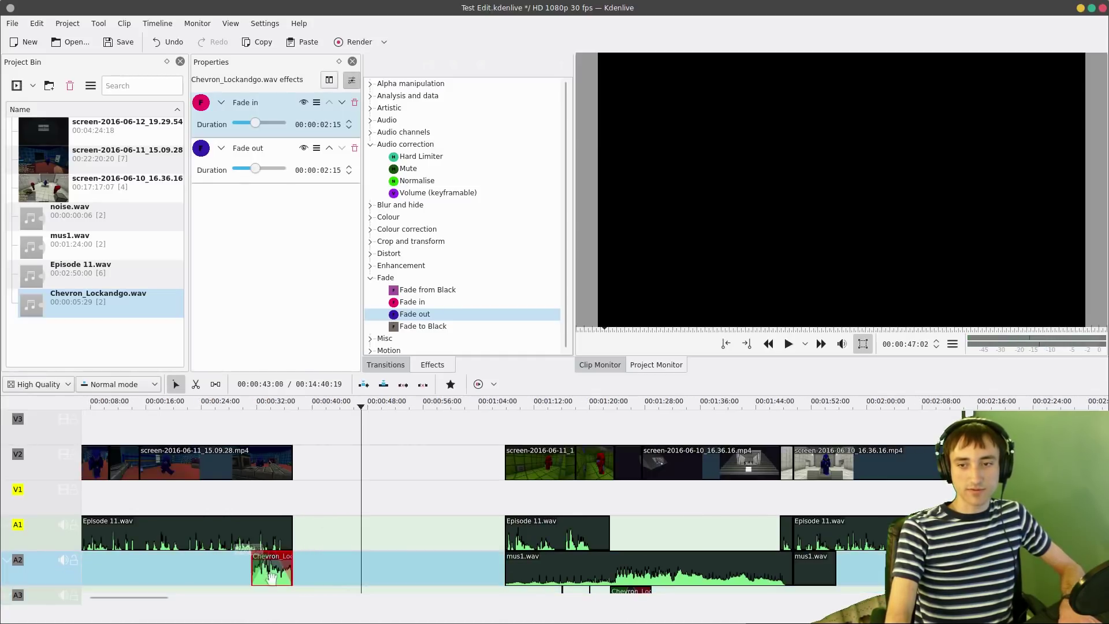
{"action": "left_click", "coordinate": [230, 495]}
{"action": "left_click", "coordinate": [247, 504]}
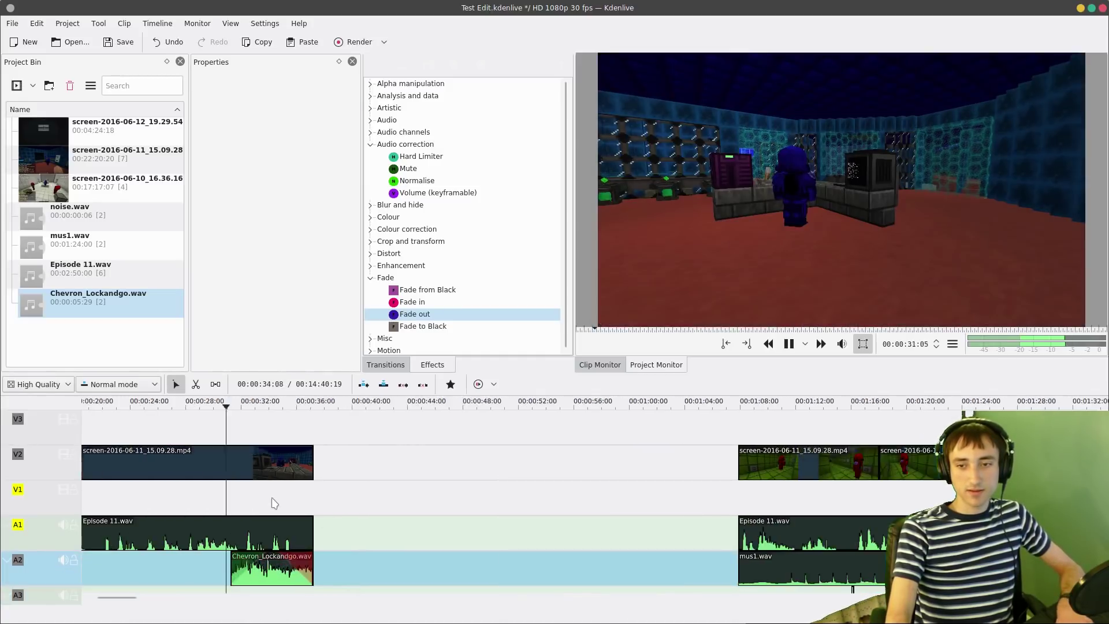
{"action": "scroll", "coordinate": [274, 504], "scroll_direction": "up", "scroll_amount": 5}
{"action": "scroll", "coordinate": [274, 504], "scroll_direction": "down", "scroll_amount": 3}
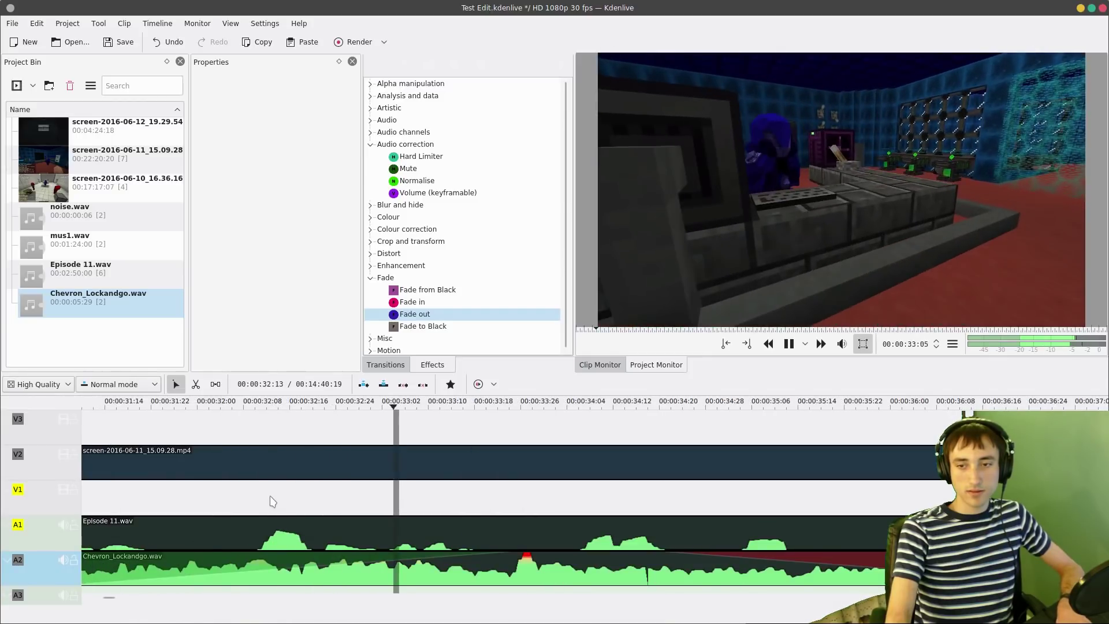
{"action": "key", "text": "space"}
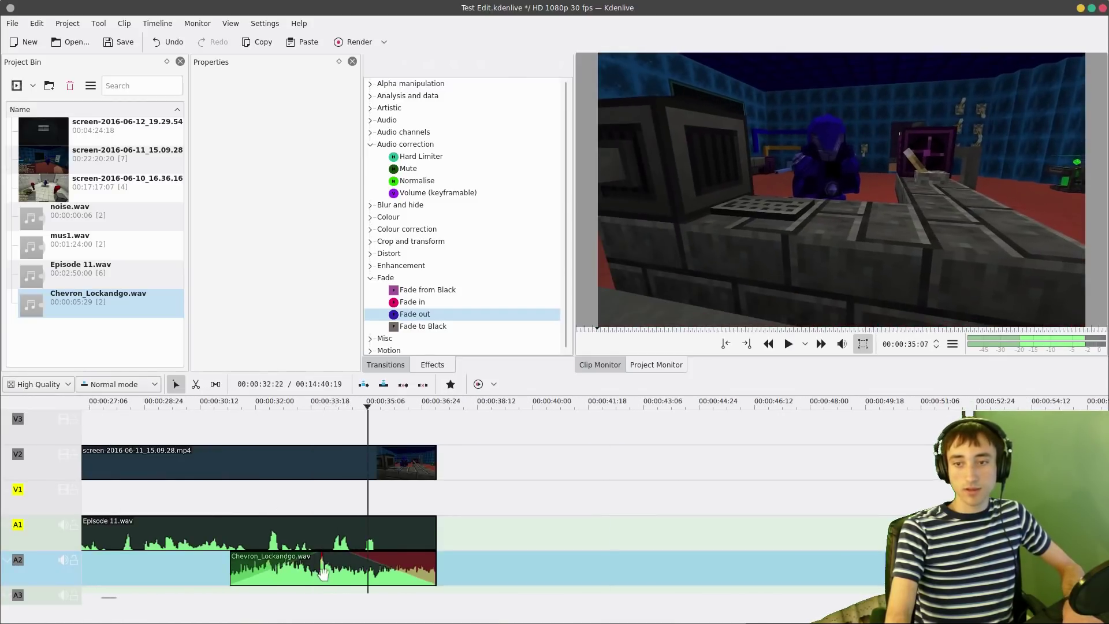
- Delete the Chevron_Lockandgo.wav copy under the first Episode 11.wav section on A2
{"action": "left_click", "coordinate": [320, 566]}
{"action": "key", "text": "Delete"}
- Set the playhead to 00:01:45:13, shortly before the last Episode 11.wav clips on A1
{"action": "scroll", "coordinate": [349, 554], "scroll_direction": "down", "scroll_amount": 5}
{"action": "scroll", "coordinate": [349, 555], "scroll_direction": "down", "scroll_amount": 7}
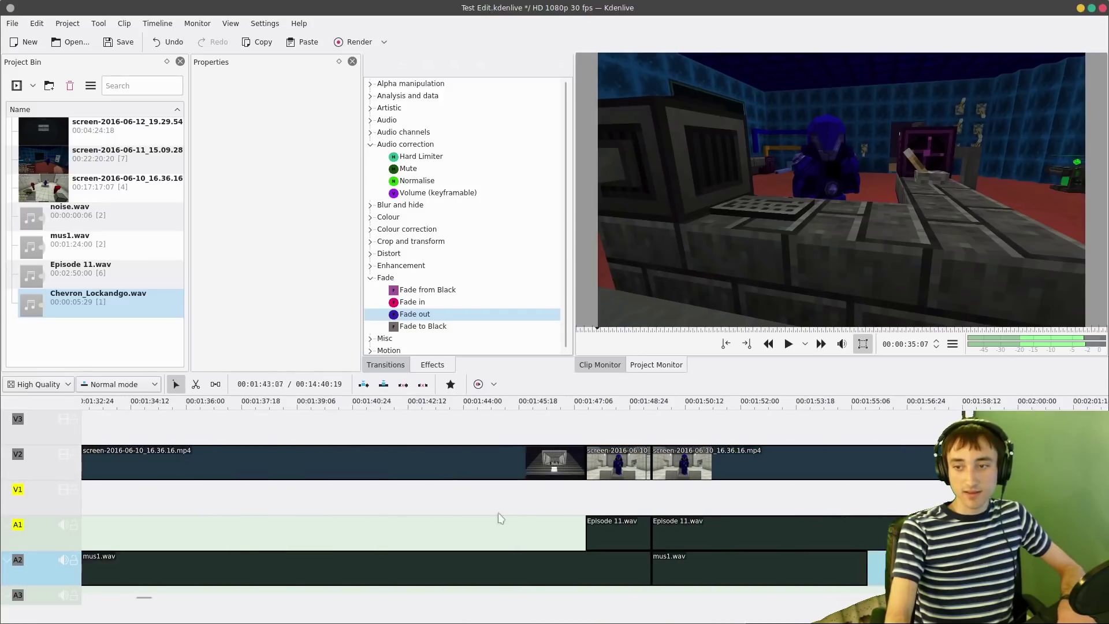
{"action": "left_click", "coordinate": [1107, 497]}
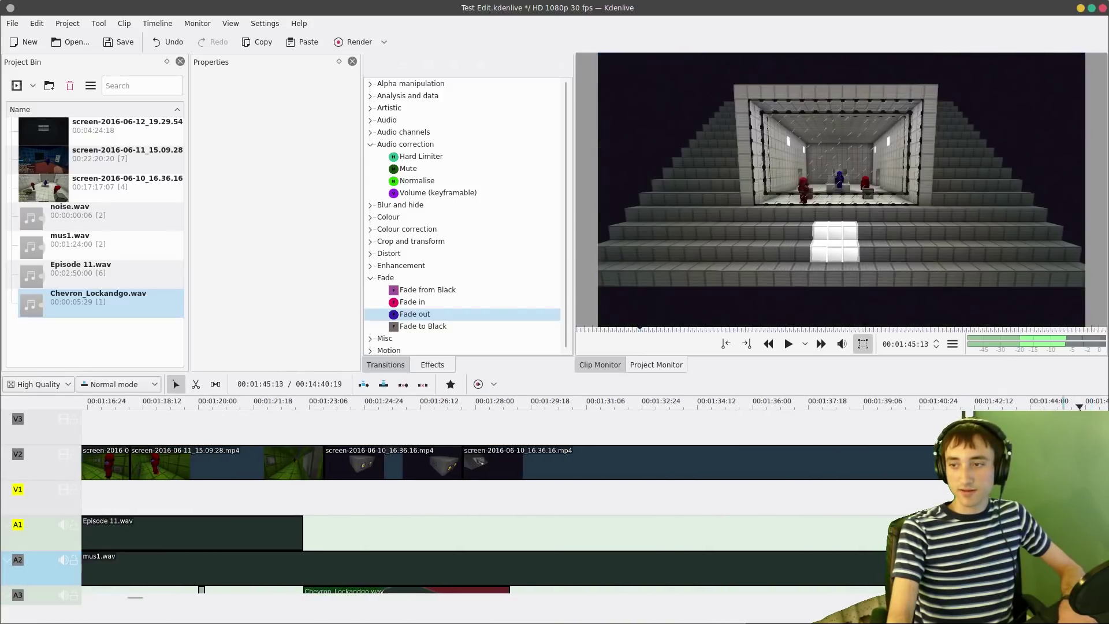
- Play the A3 section with Chevron_Lockandgo.wav from 00:01:23:02 to 00:01:30:13
{"action": "scroll", "coordinate": [1107, 503], "scroll_direction": "down", "scroll_amount": 3}
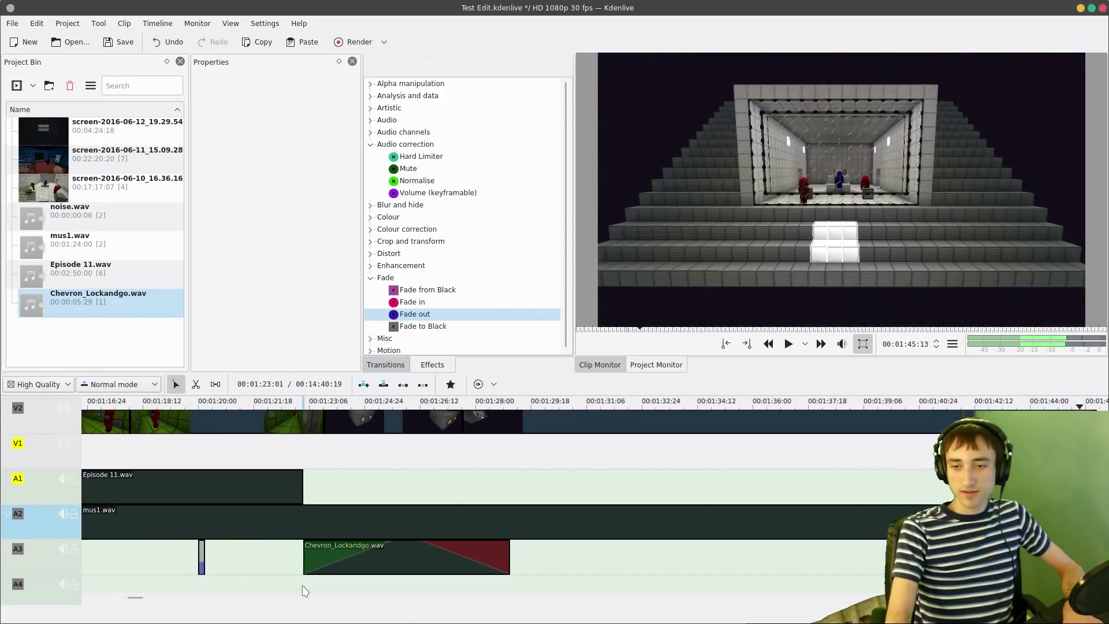
{"action": "left_click", "coordinate": [305, 590]}
{"action": "key", "text": "space"}
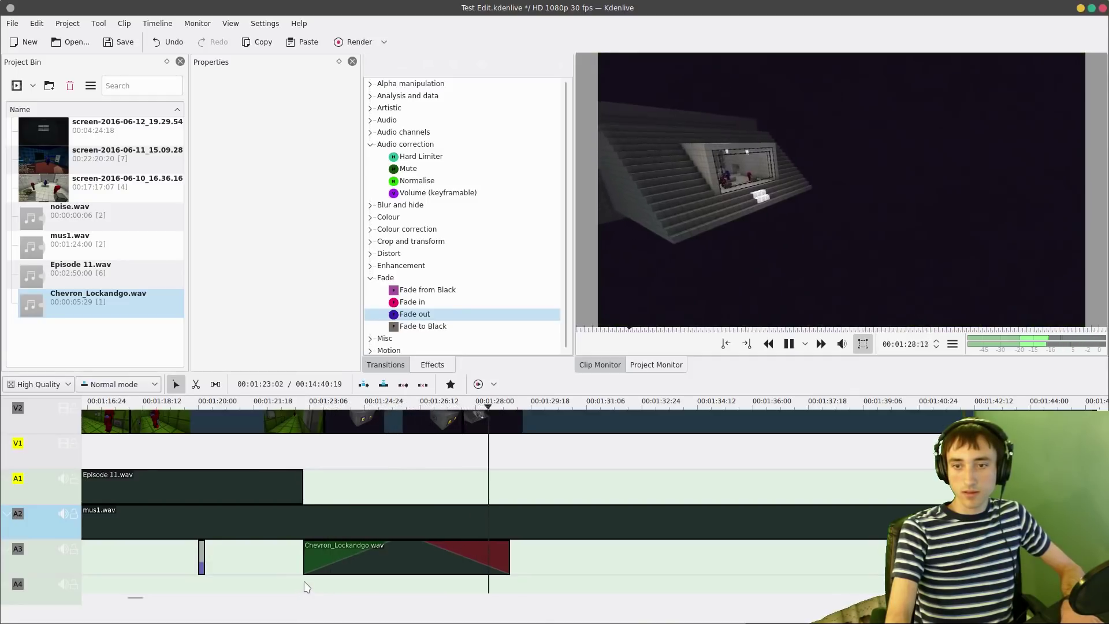
{"action": "scroll", "coordinate": [314, 569], "scroll_direction": "up", "scroll_amount": 4}
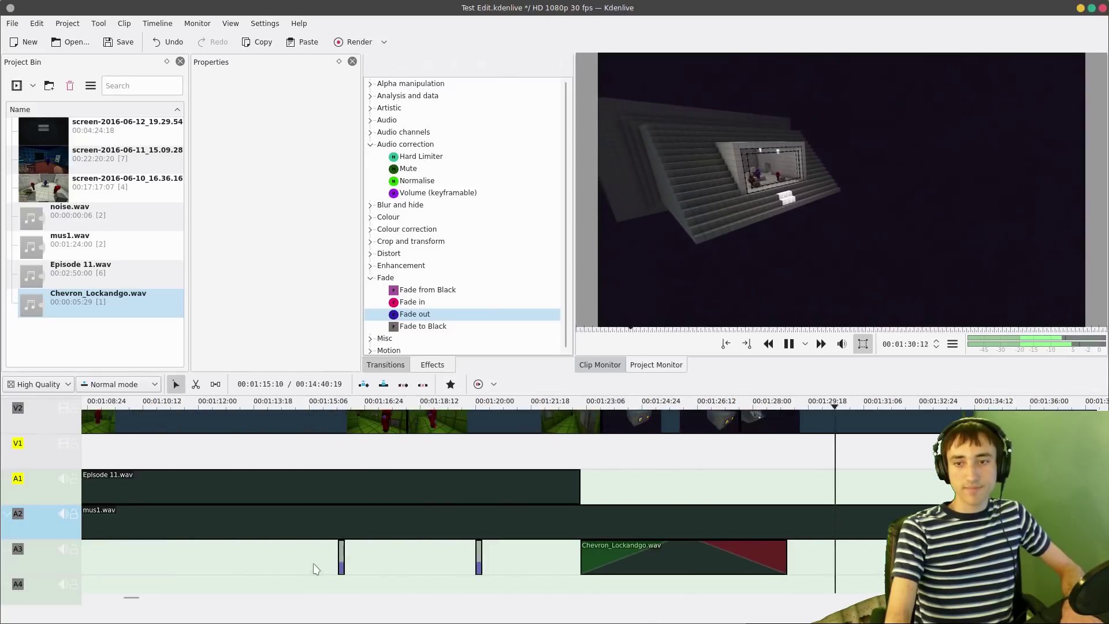
{"action": "key", "text": "space"}
{"action": "scroll", "coordinate": [637, 514], "scroll_direction": "down", "scroll_amount": 2}
{"action": "scroll", "coordinate": [637, 514], "scroll_direction": "up", "scroll_amount": 2}
{"action": "scroll", "coordinate": [637, 515], "scroll_direction": "down", "scroll_amount": 2}
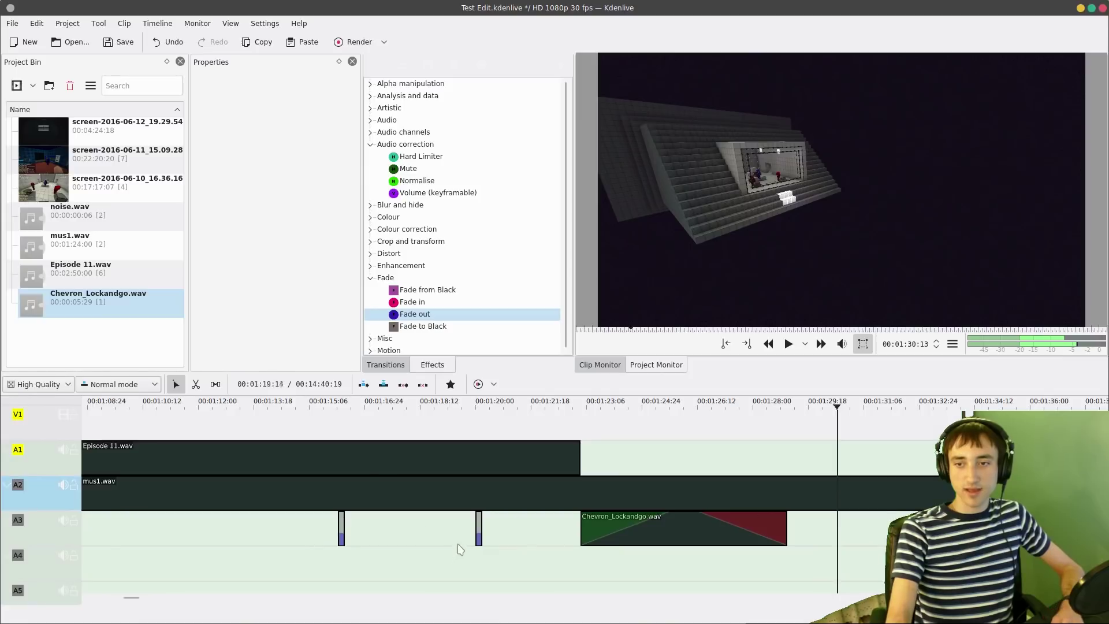
- Add a Volume (keyframable) effect with -29 dB gain to Chevron_Lockandgo.wav on A3 and play its beginning
{"action": "scroll", "coordinate": [620, 542], "scroll_direction": "down", "scroll_amount": 5}
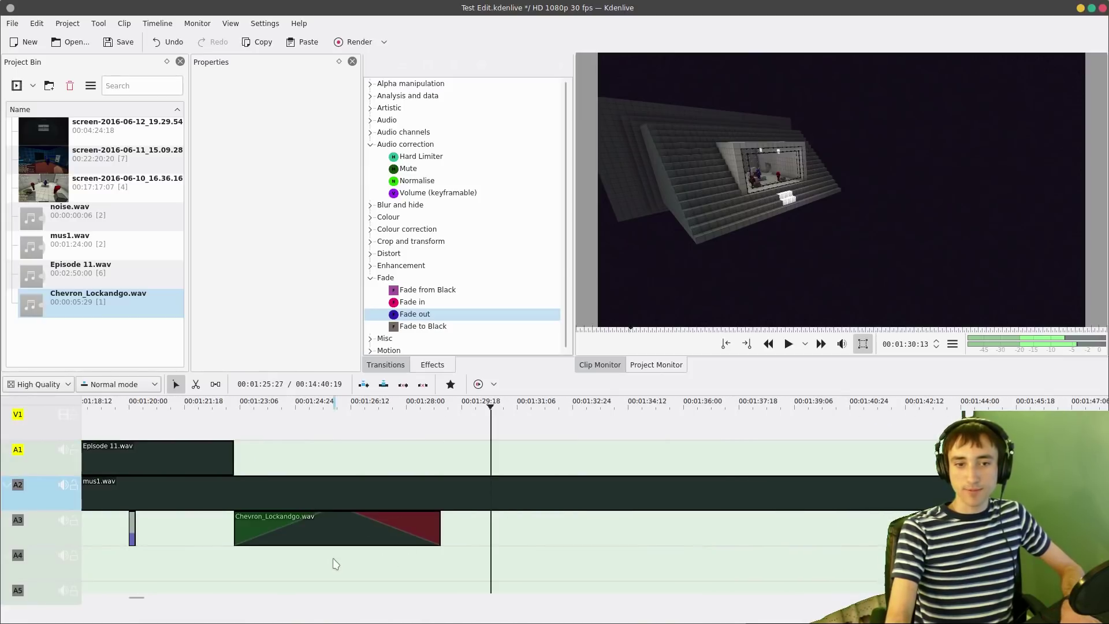
{"action": "left_click", "coordinate": [333, 529]}
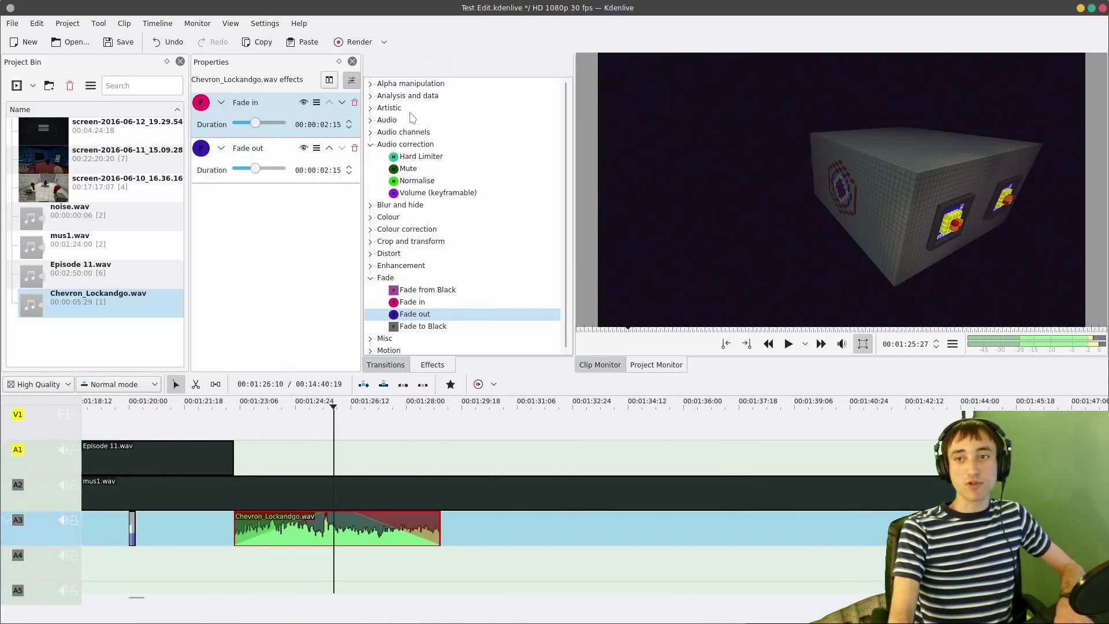
{"action": "left_click_drag", "start_coordinate": [416, 192], "coordinate": [341, 538]}
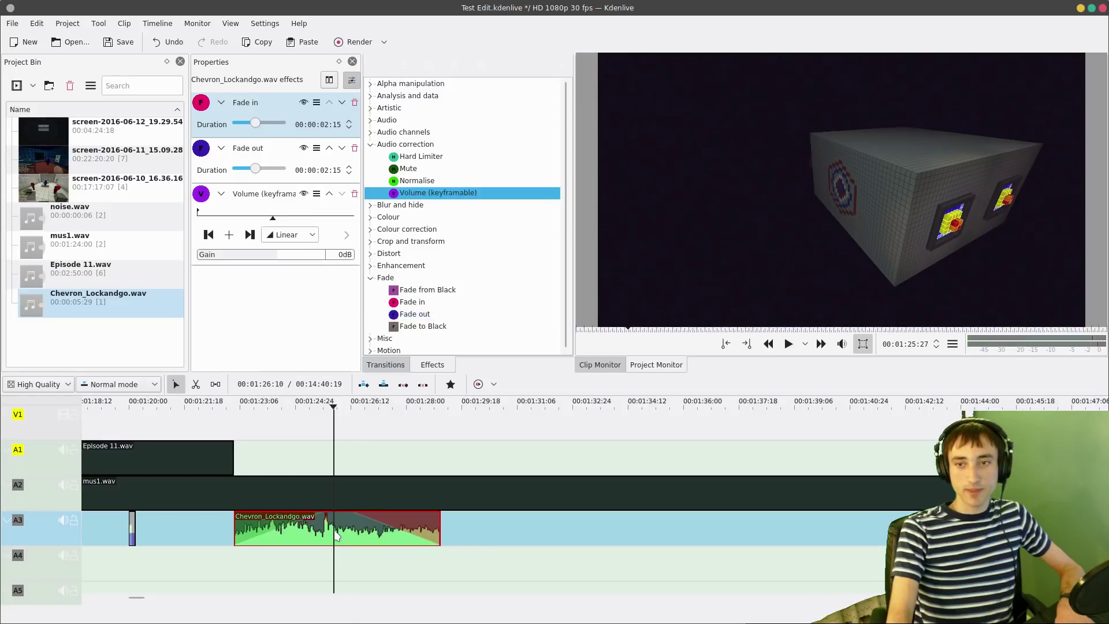
{"action": "left_click_drag", "start_coordinate": [272, 258], "coordinate": [252, 258]}
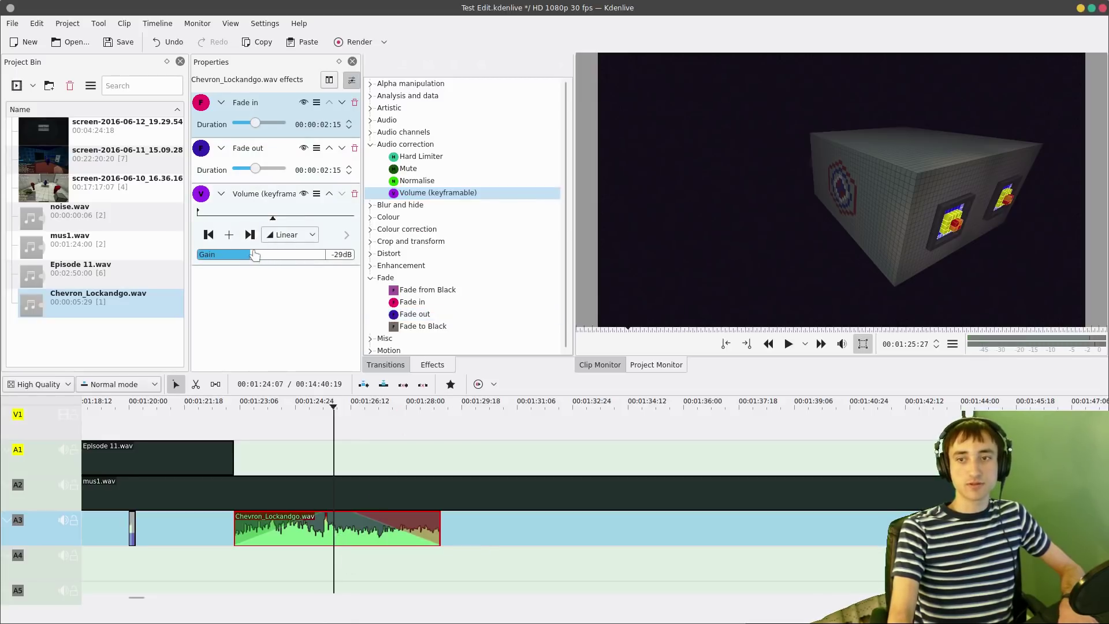
{"action": "left_click", "coordinate": [256, 460]}
{"action": "key", "text": "space"}
{"action": "key", "text": "space"}
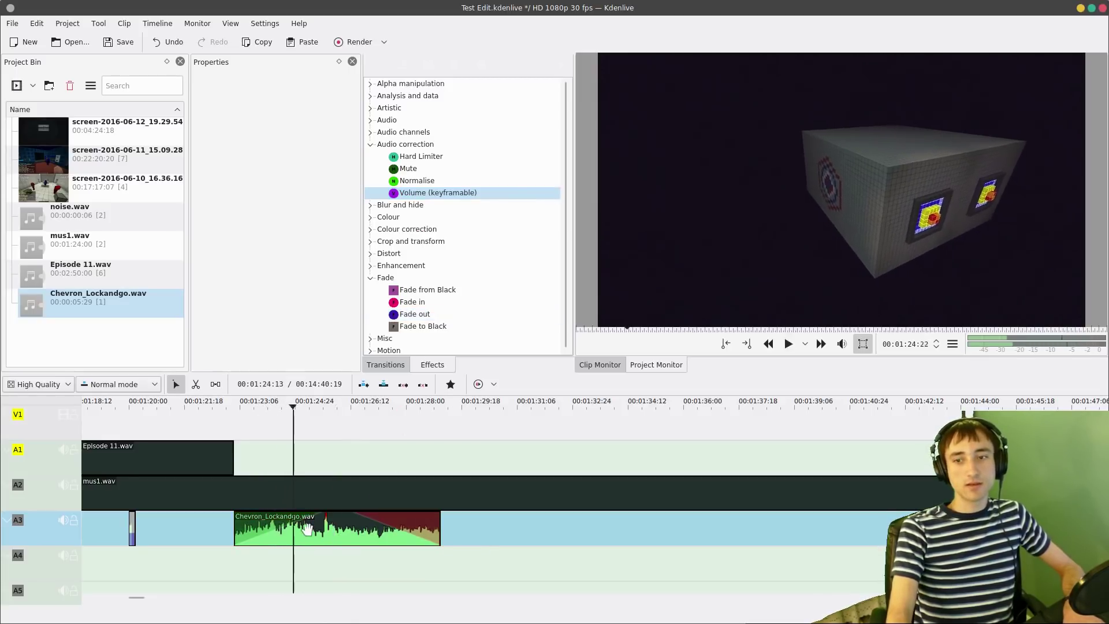
- Set the Chevron_Lockandgo.wav gain to -21 dB and move the clip from A3 to A1, directly after Episode 11.wav
{"action": "left_click", "coordinate": [311, 524]}
{"action": "key", "text": "space"}
{"action": "left_click_drag", "start_coordinate": [271, 258], "coordinate": [261, 262]}
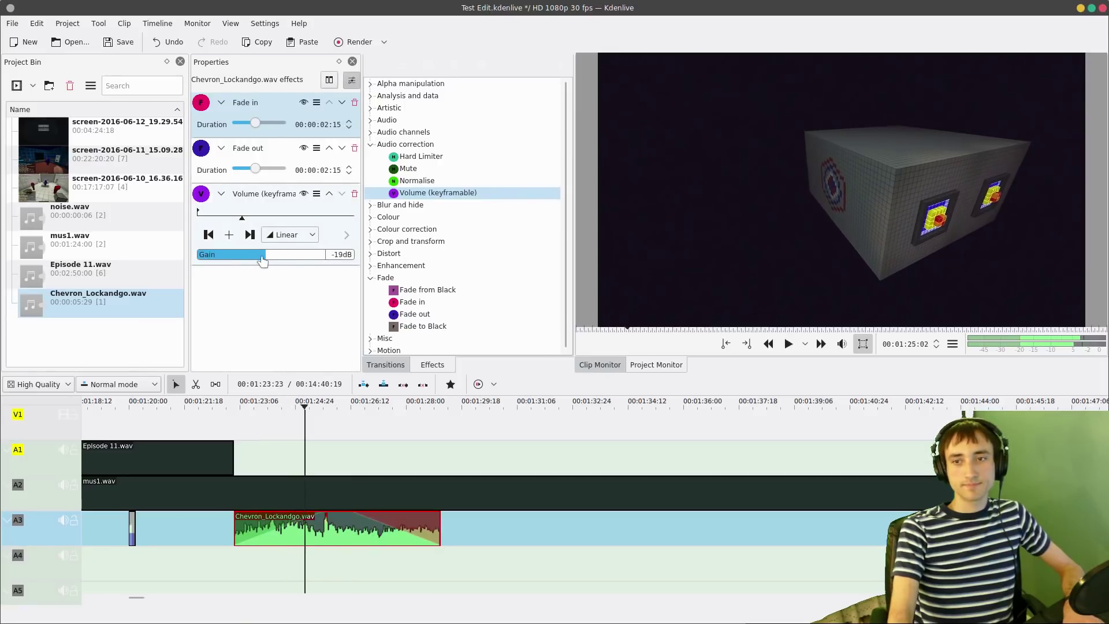
{"action": "left_click_drag", "start_coordinate": [301, 512], "coordinate": [293, 450]}
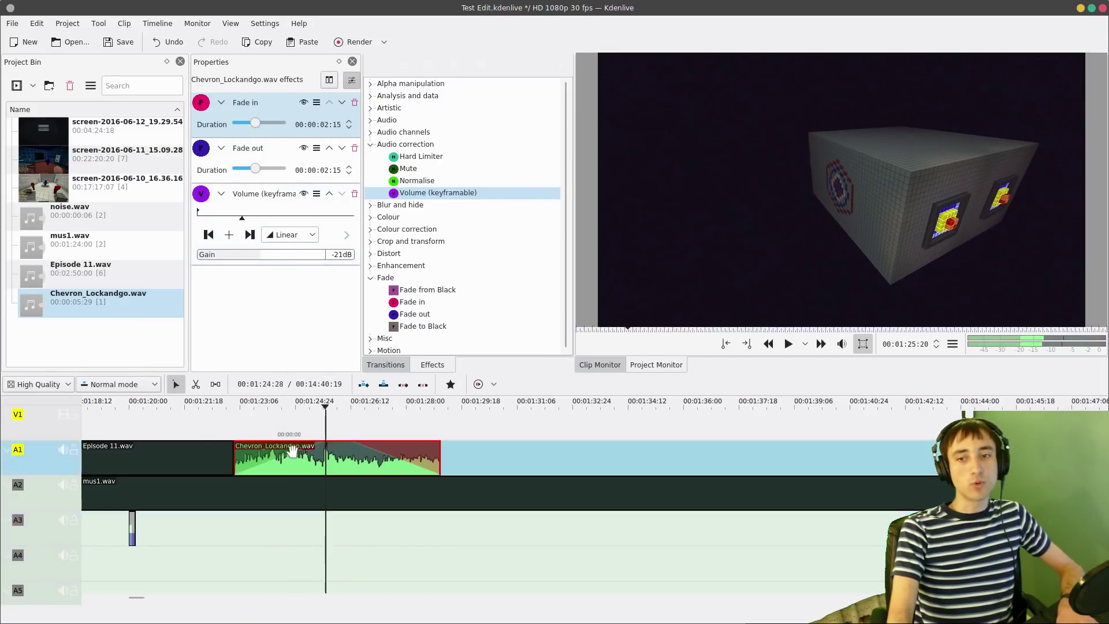
- Play Chevron_Lockandgo.wav on A1 to 00:01:26:12 with its gain at -19 dB, and raise the gain to -9 dB
{"action": "left_click_drag", "start_coordinate": [265, 256], "coordinate": [241, 258]}
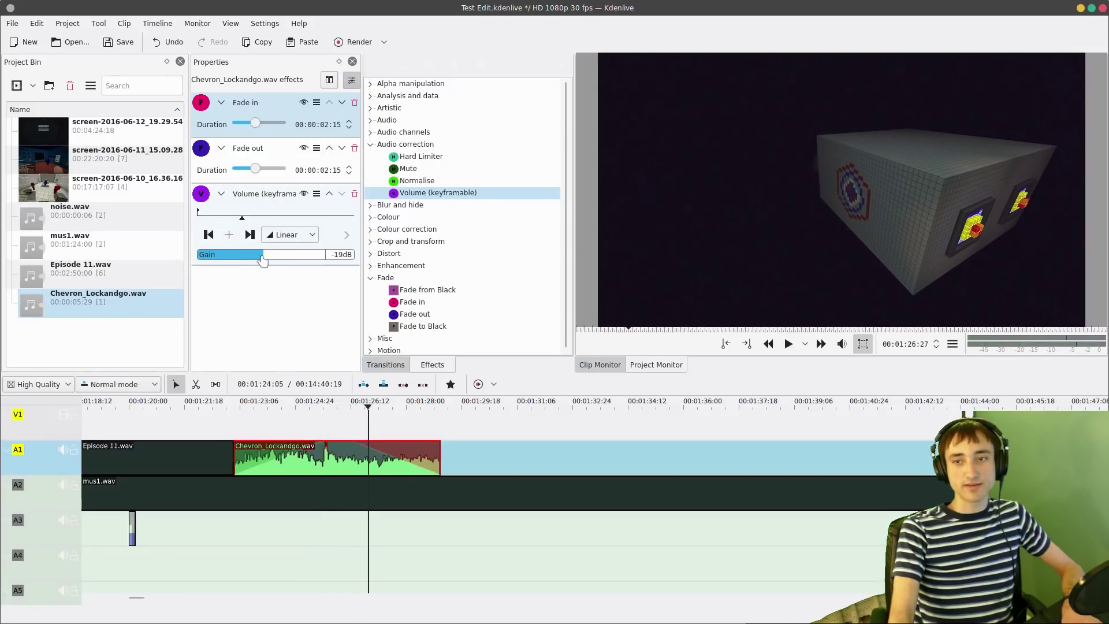
{"action": "left_click", "coordinate": [244, 419]}
{"action": "key", "text": "space"}
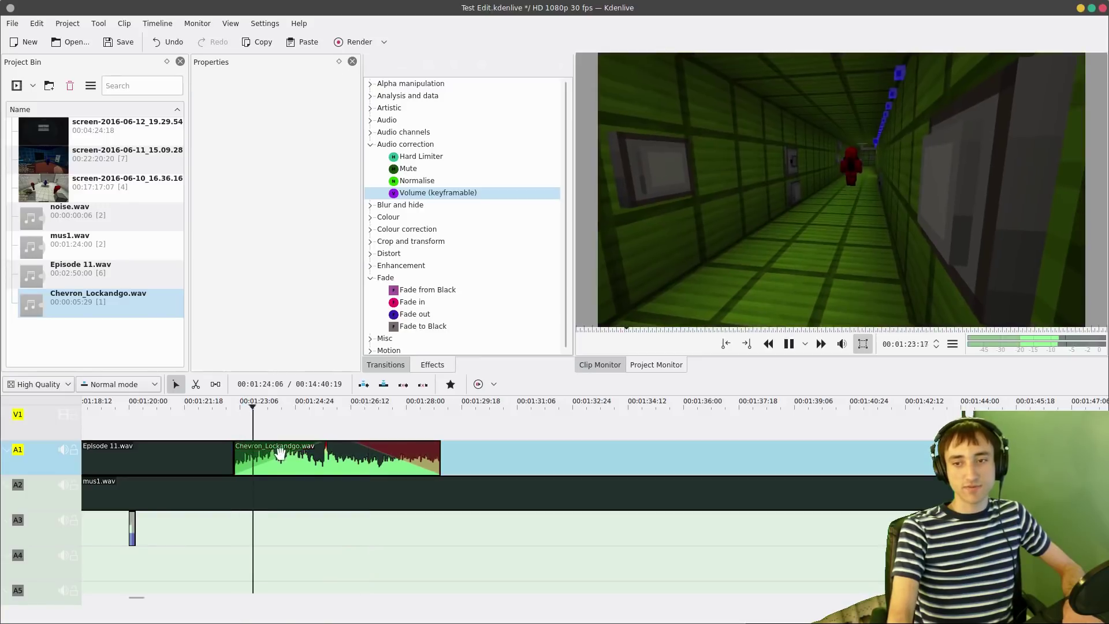
{"action": "left_click", "coordinate": [280, 454]}
{"action": "key", "text": "space"}
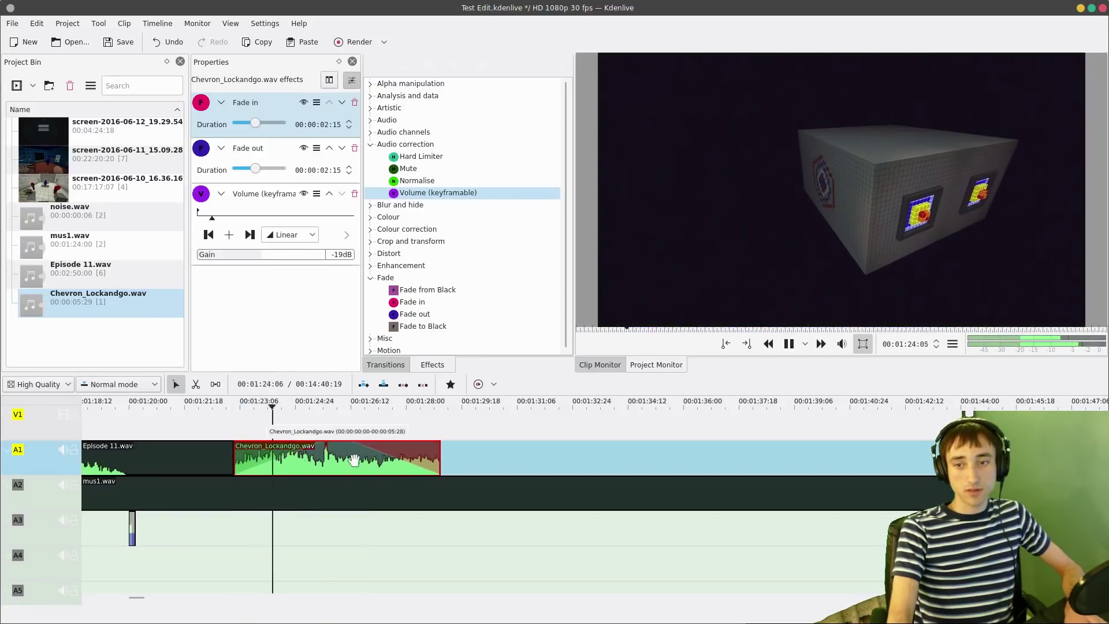
{"action": "key", "text": "space"}
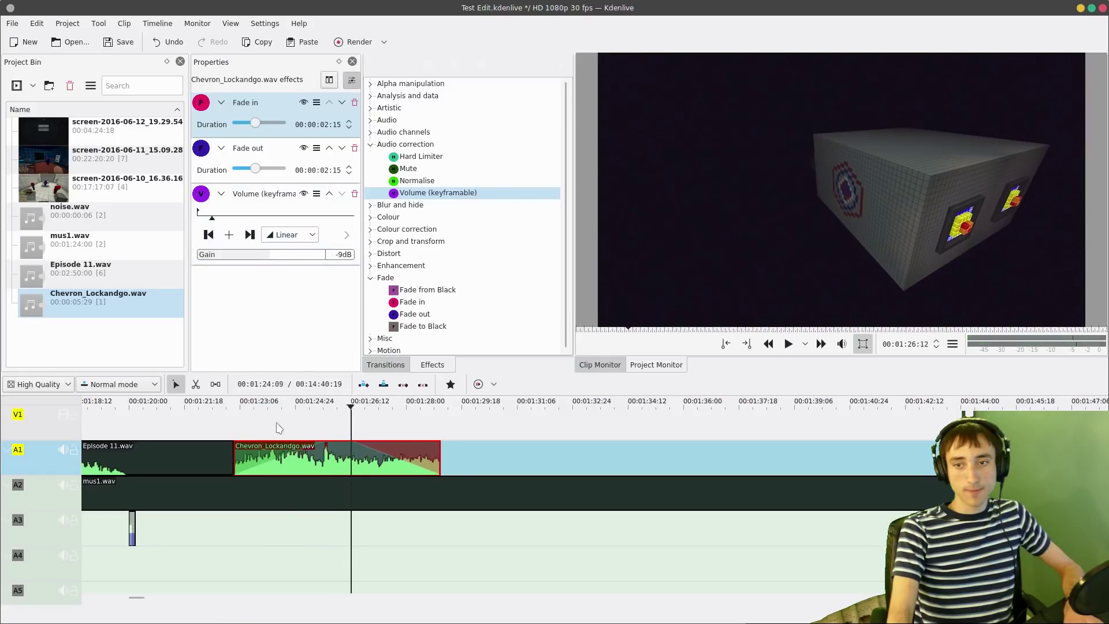
- Play Chevron_Lockandgo.wav on A1 from 00:01:24:09 to 00:01:26:19 to check the new gain
{"action": "left_click", "coordinate": [279, 428]}
{"action": "key", "text": "space"}
{"action": "left_click", "coordinate": [399, 459]}
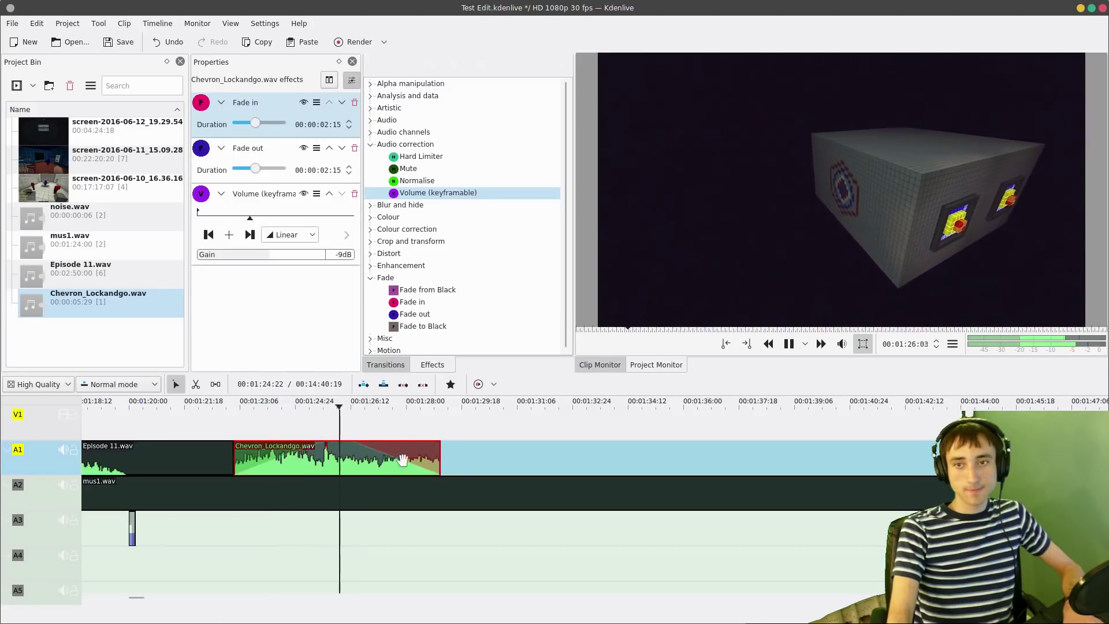
{"action": "scroll", "coordinate": [381, 473], "scroll_direction": "down", "scroll_amount": 3}
{"action": "key", "text": "space"}
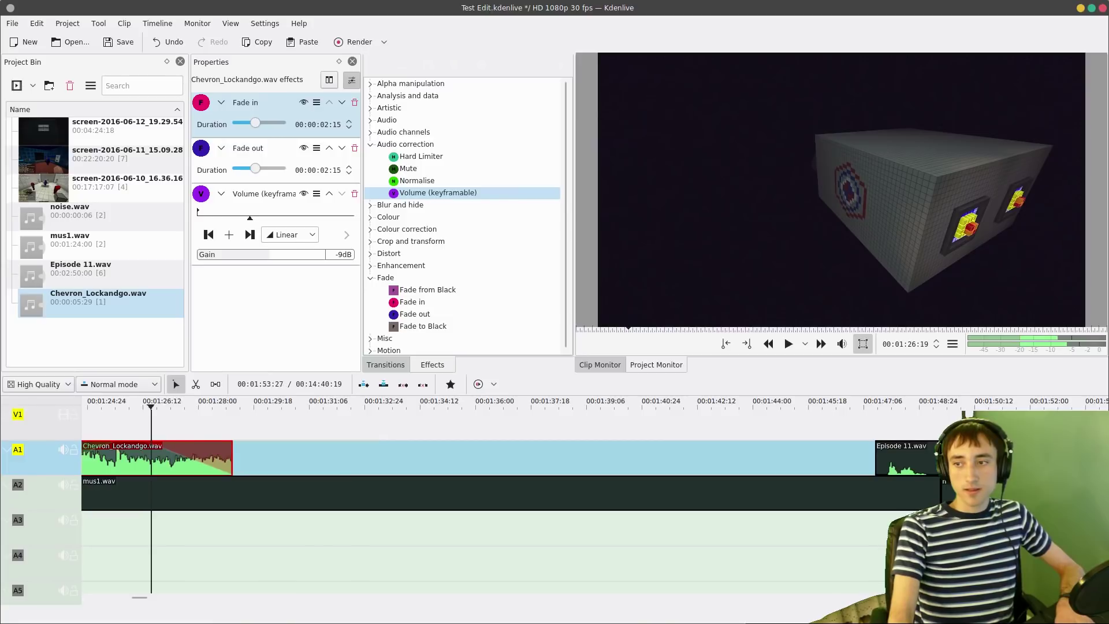
- Add three empty audio tracks above the track that holds Episode 11.wav and Chevron_Lockandgo.wav
{"action": "left_click_drag", "start_coordinate": [1102, 519], "coordinate": [1102, 484]}
{"action": "scroll", "coordinate": [370, 465], "scroll_direction": "up", "scroll_amount": 3}
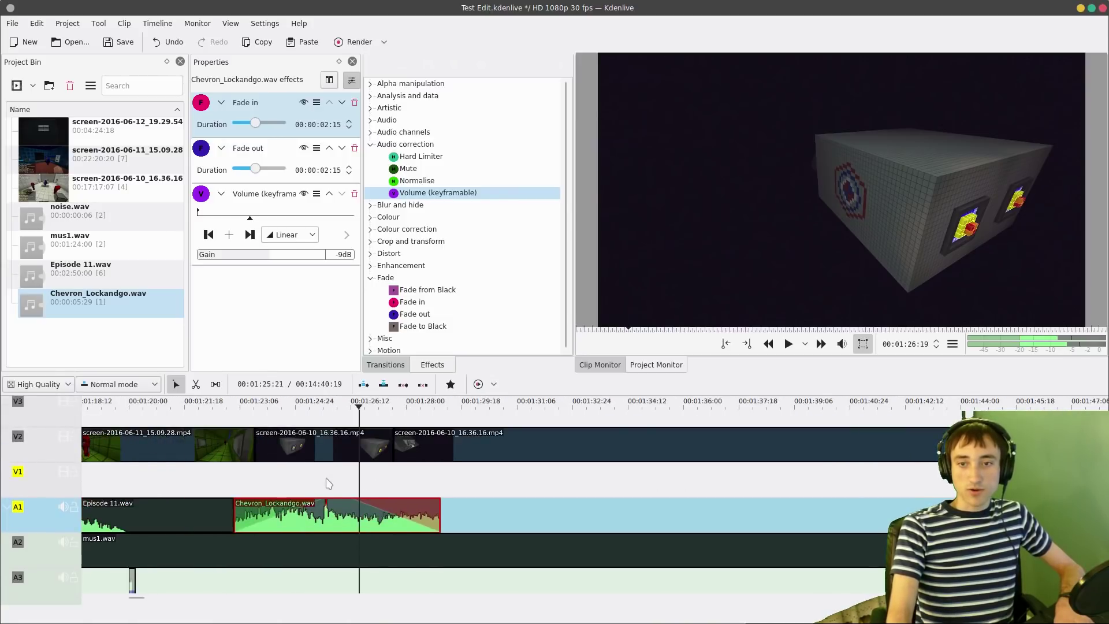
{"action": "right_click", "coordinate": [32, 503]}
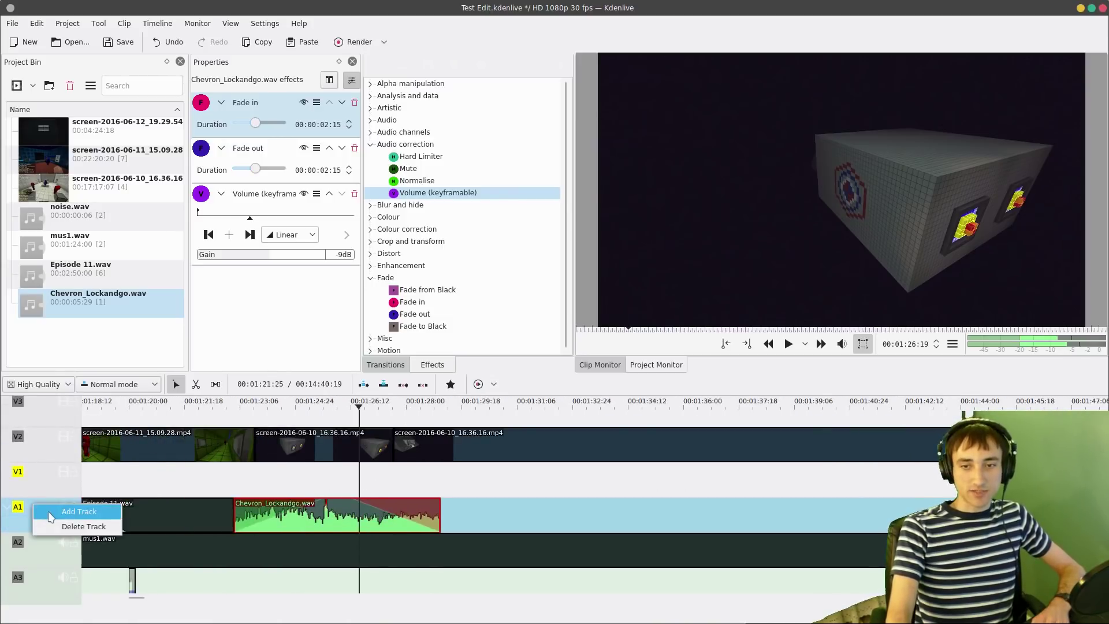
{"action": "left_click", "coordinate": [46, 511]}
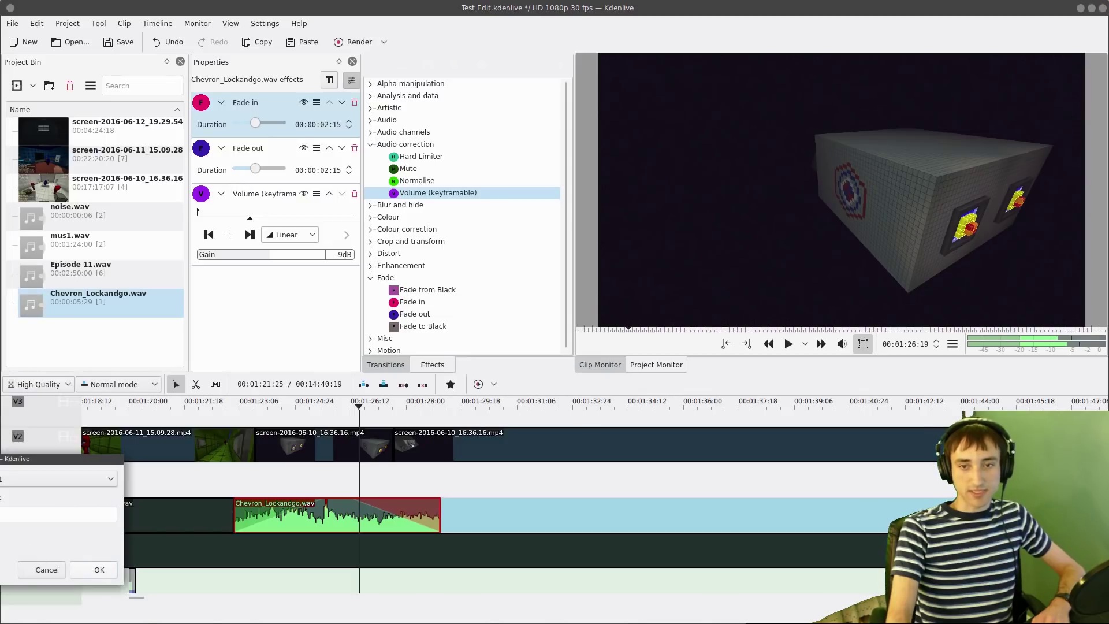
{"action": "left_click", "coordinate": [92, 570]}
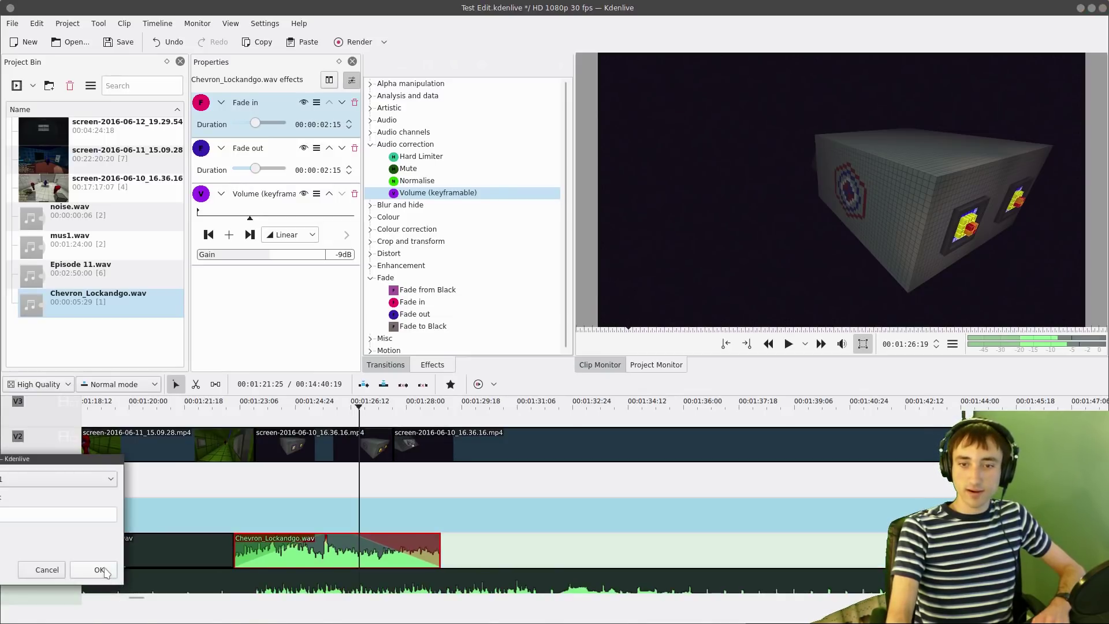
{"action": "left_click", "coordinate": [90, 569]}
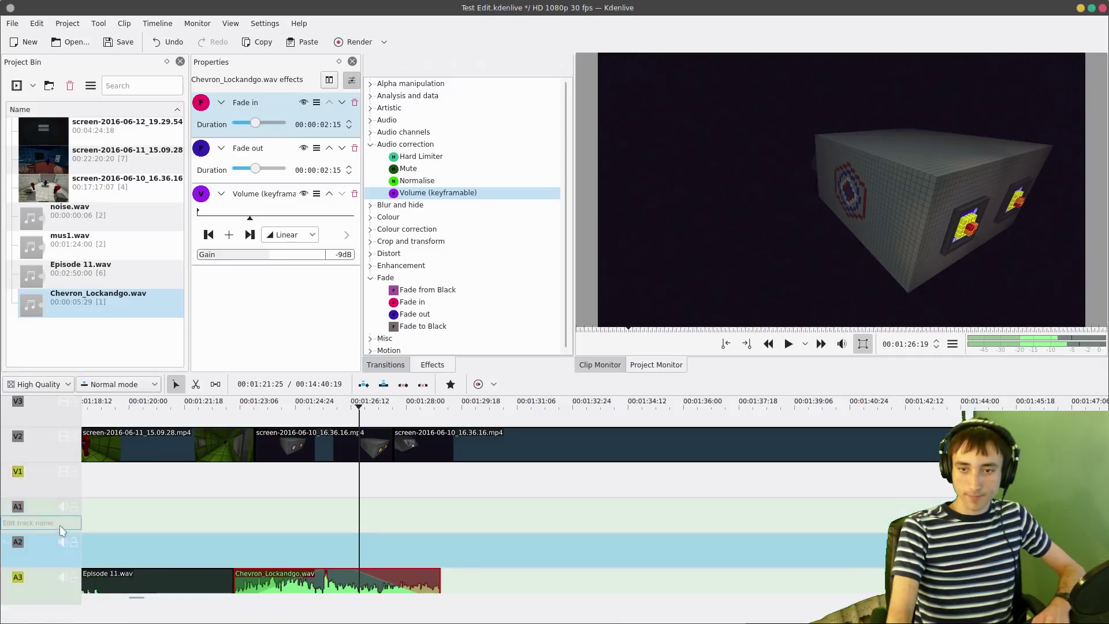
{"action": "right_click", "coordinate": [55, 518]}
{"action": "left_click", "coordinate": [75, 534]}
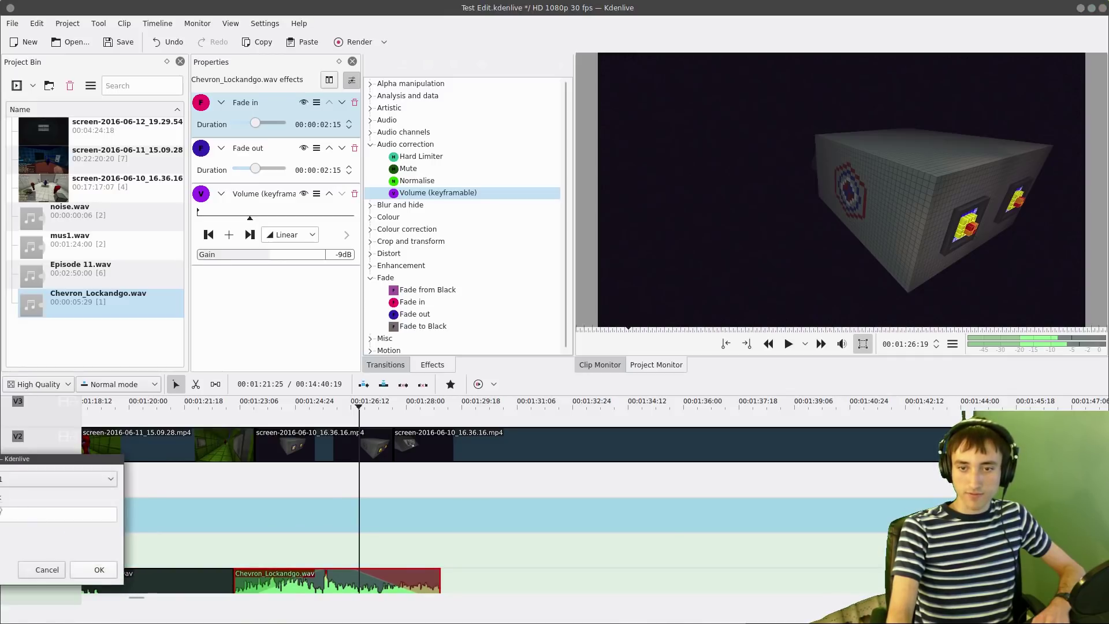
{"action": "left_click", "coordinate": [100, 570]}
- Paste three staggered, overlapping Chevron_Lockandgo.wav copies on A3, A2 and A1, and play from 00:01:21:06 to 00:01:24:10
{"action": "scroll", "coordinate": [338, 553], "scroll_direction": "down", "scroll_amount": 2}
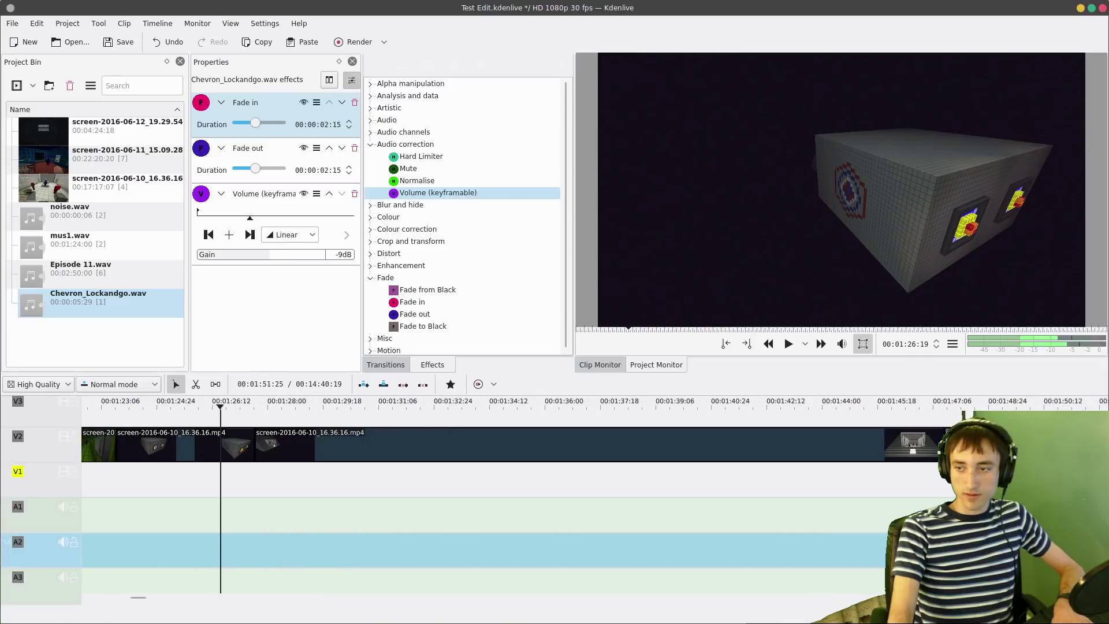
{"action": "scroll", "coordinate": [451, 502], "scroll_direction": "down", "scroll_amount": 2}
{"action": "key", "text": "ctrl+v"}
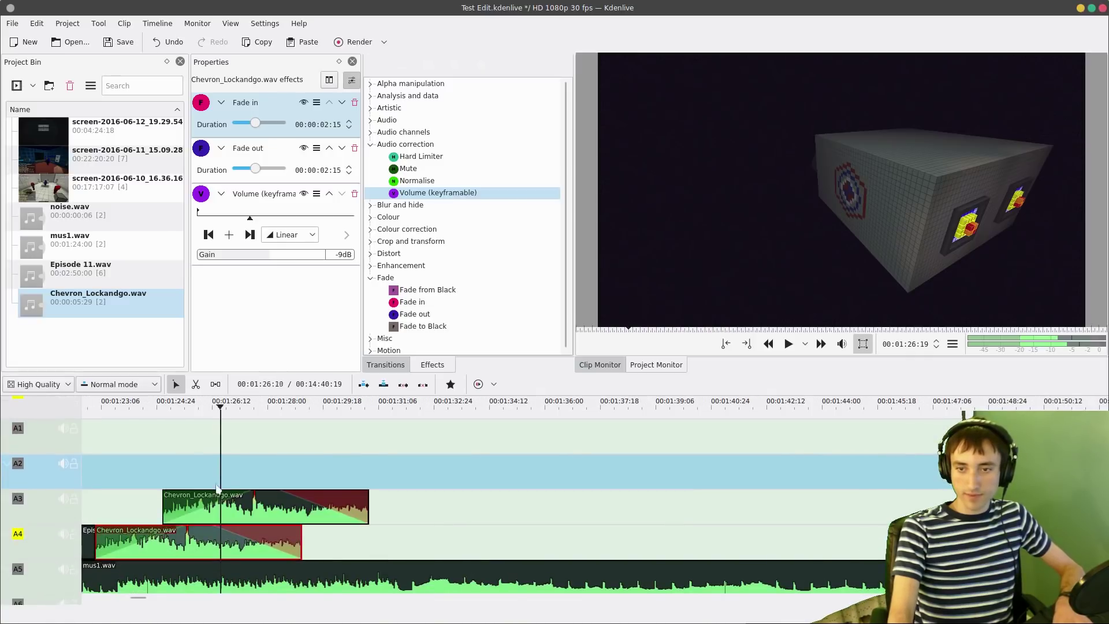
{"action": "key", "text": "ctrl+v"}
{"action": "key", "text": "ctrl+v"}
{"action": "scroll", "coordinate": [320, 462], "scroll_direction": "up", "scroll_amount": 4}
{"action": "left_click", "coordinate": [309, 461]}
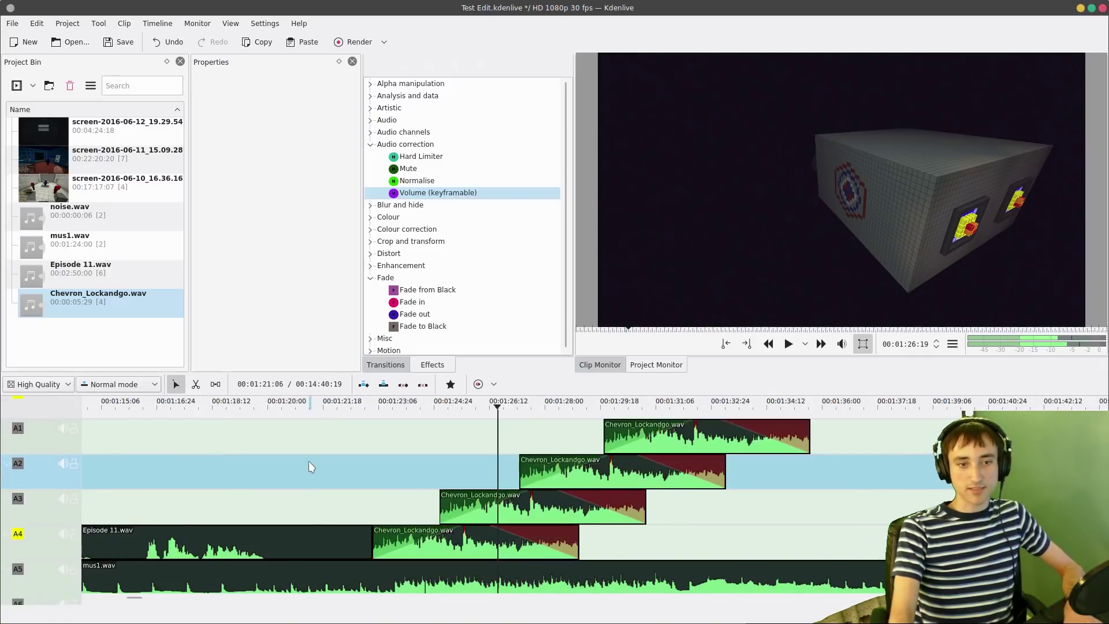
{"action": "key", "text": "space"}
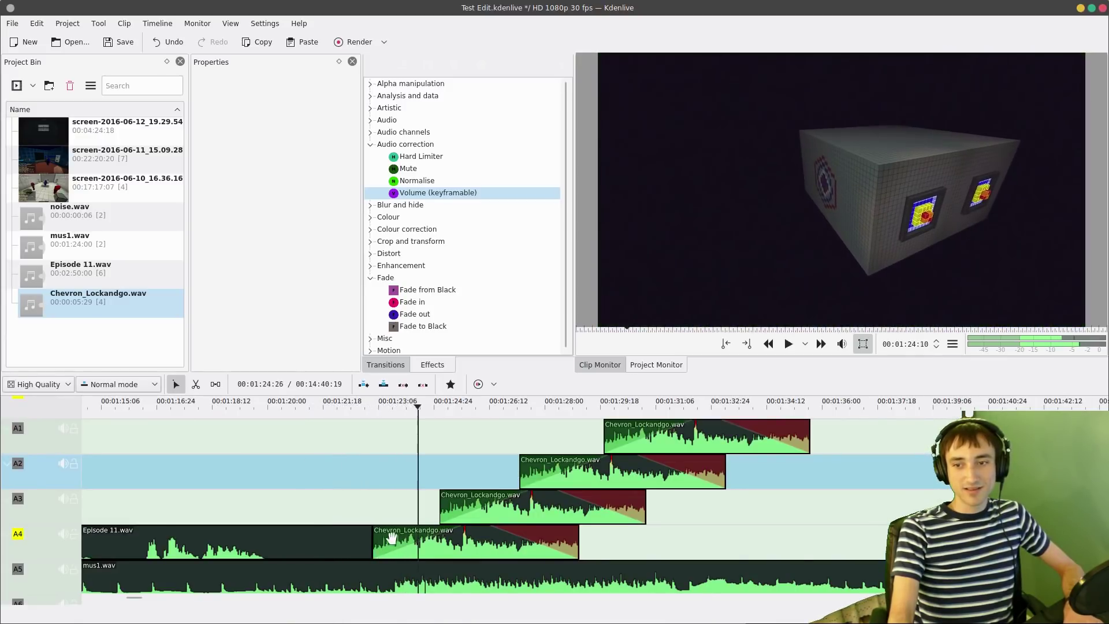
- Trim about 00:00:02:24 off the start of Chevron_Lockandgo.wav on A4 and remove its Fade in effect
{"action": "left_click_drag", "start_coordinate": [373, 543], "coordinate": [469, 543]}
{"action": "left_click", "coordinate": [498, 529]}
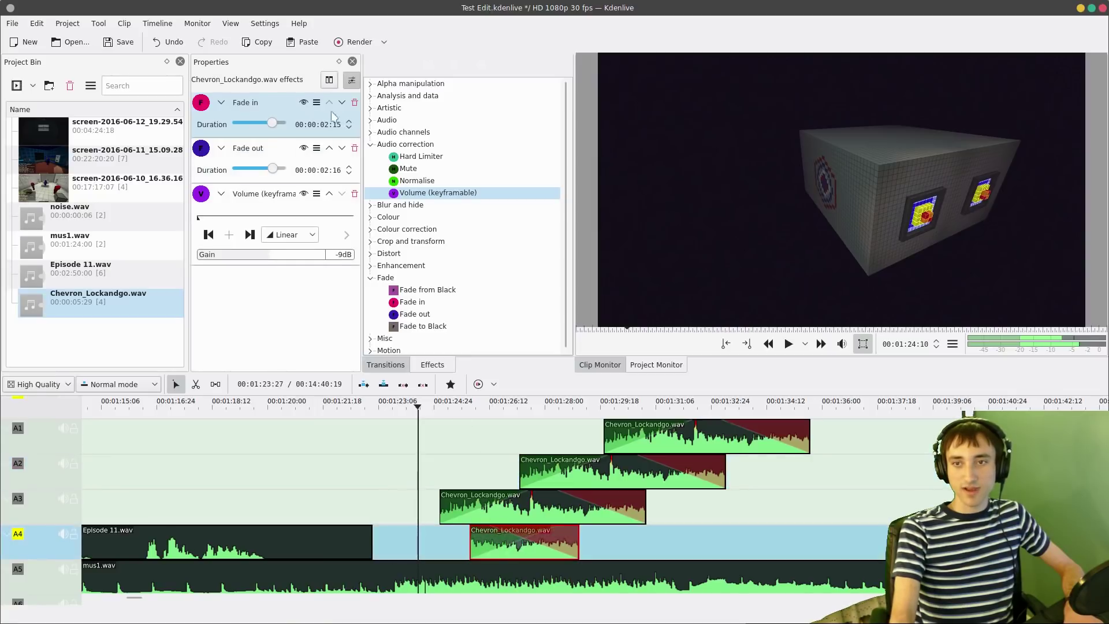
{"action": "left_click", "coordinate": [354, 102]}
- Move the trimmed Chevron_Lockandgo.wav on A4 back against the end of Episode 11.wav and play the join from 00:01:21:26
{"action": "left_click_drag", "start_coordinate": [527, 527], "coordinate": [431, 528]}
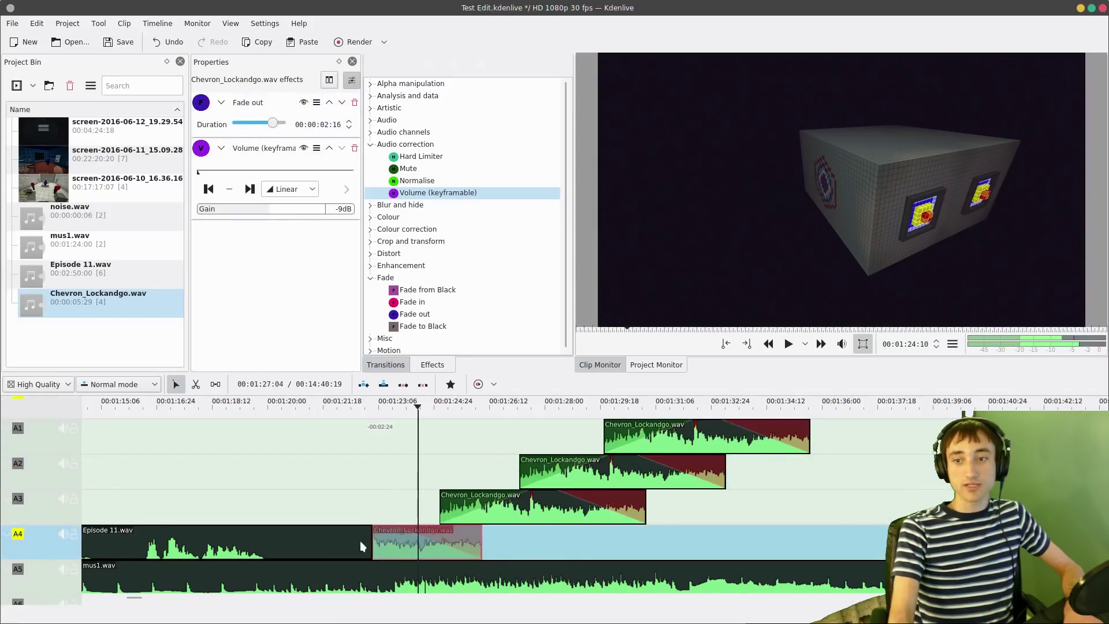
{"action": "left_click", "coordinate": [332, 468]}
{"action": "key", "text": "space"}
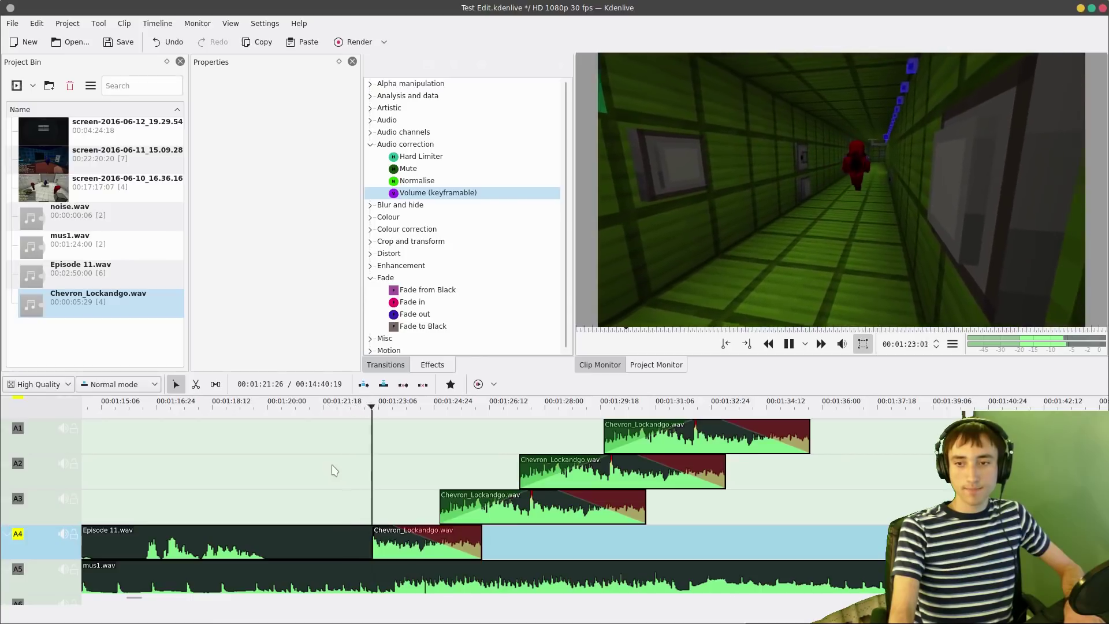
{"action": "key", "text": "space"}
- Shift Chevron_Lockandgo.wav on A4 slightly later, try extending Episode 11.wav up to it, and play from 00:01:22:22 to 00:01:24:25
{"action": "mouse_move", "coordinate": [390, 542]}
{"action": "left_mouse_down"}
{"action": "mouse_move", "coordinate": [413, 543]}
{"action": "mouse_move", "coordinate": [395, 547]}
{"action": "left_mouse_up"}
{"action": "left_click", "coordinate": [362, 510]}
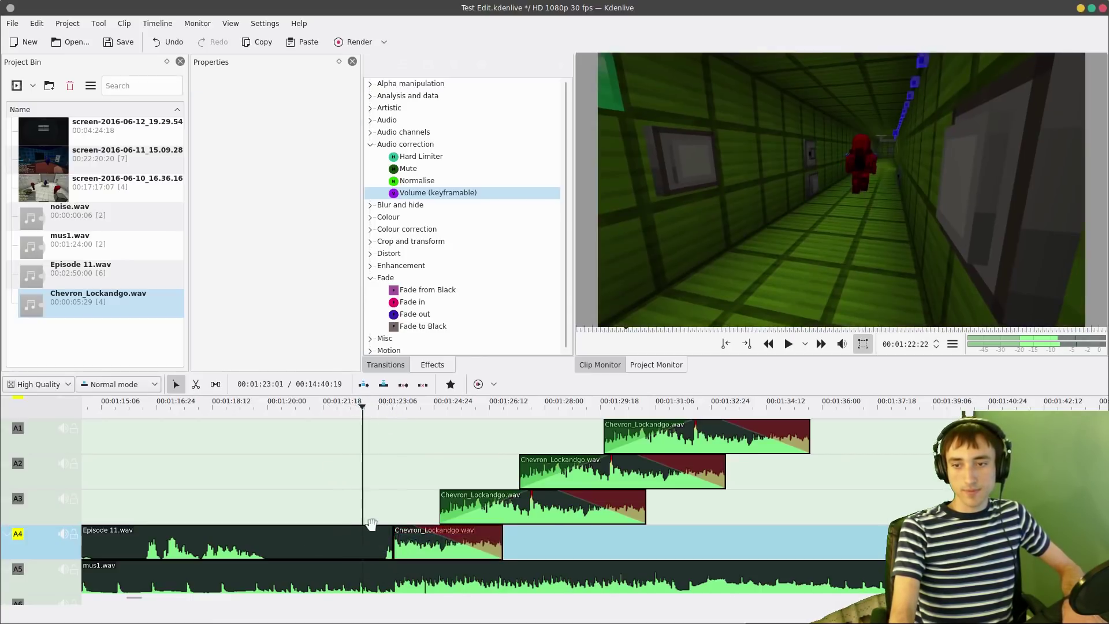
{"action": "left_click", "coordinate": [399, 538]}
{"action": "key", "text": "space"}
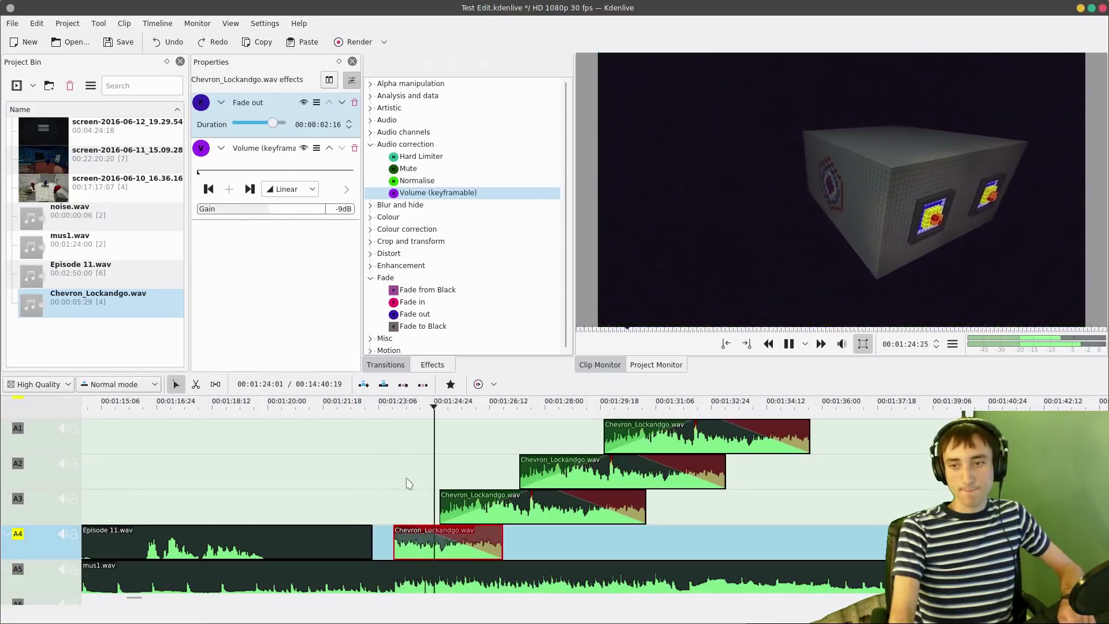
- Switch to the existing edit.kdenlive project and look over its full timeline through to the end
{"action": "scroll", "coordinate": [408, 485], "scroll_direction": "down", "scroll_amount": 2}
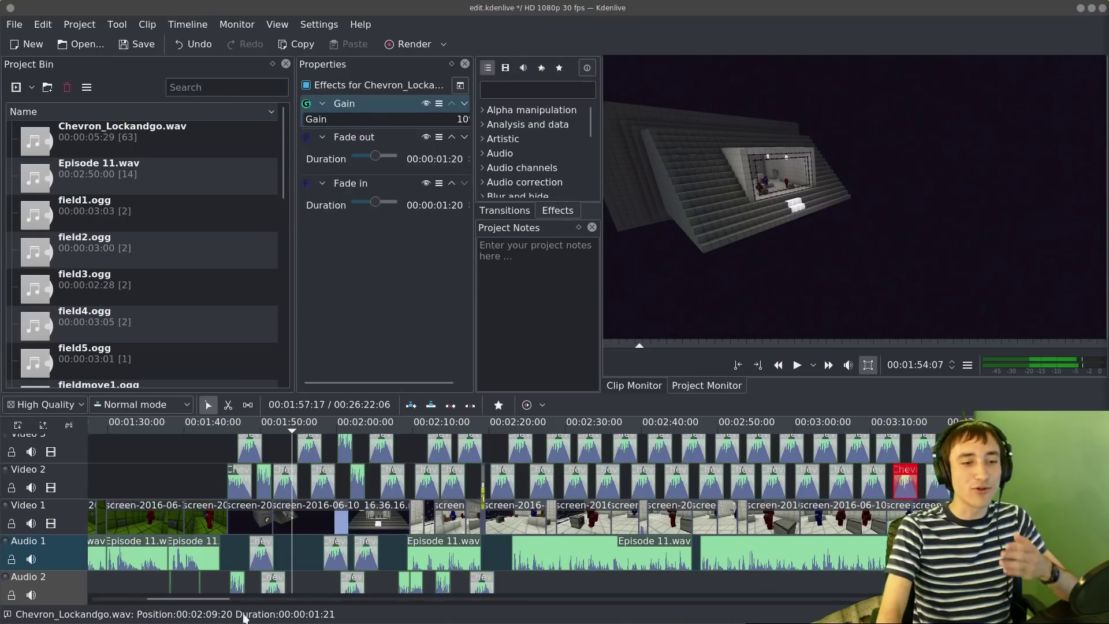
{"action": "left_click_drag", "start_coordinate": [187, 599], "coordinate": [844, 599]}
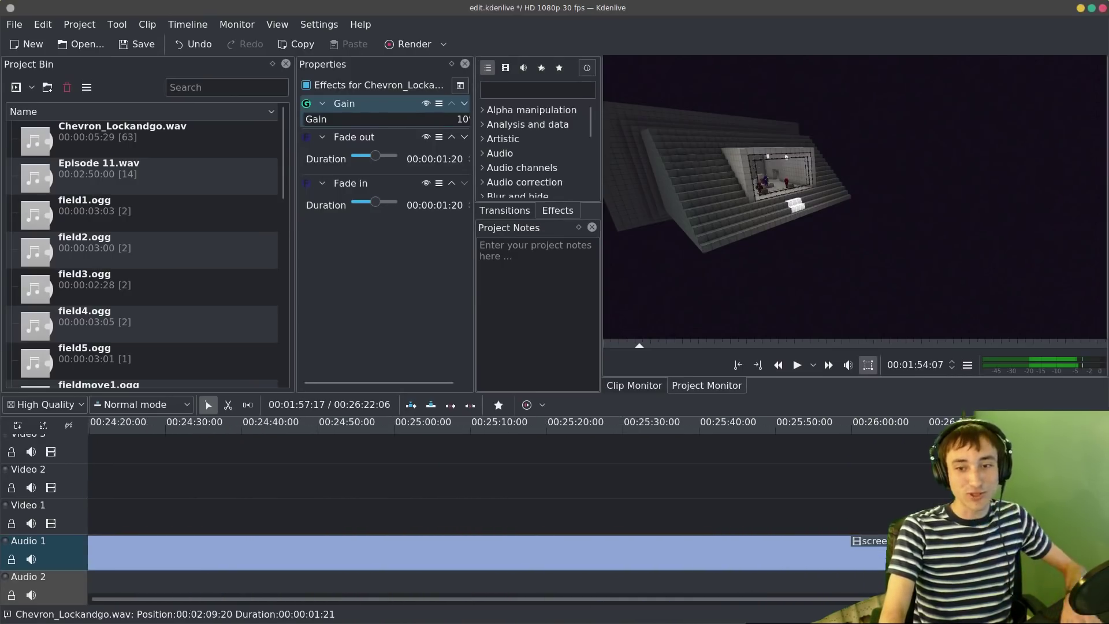
{"action": "scroll", "coordinate": [944, 552], "scroll_direction": "down", "scroll_amount": 5}
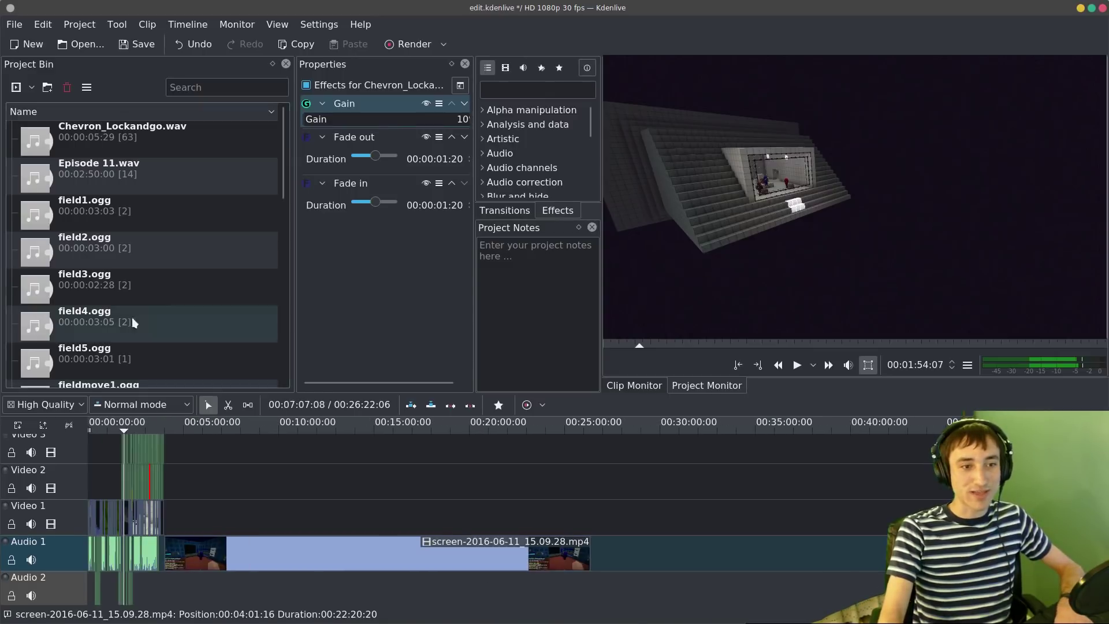
- Add mus1.wav from the bin to Audio 1 beyond the last clip and trim 00:00:51:27 off its start
{"action": "scroll", "coordinate": [119, 287], "scroll_direction": "down", "scroll_amount": 10}
{"action": "left_click", "coordinate": [143, 155]}
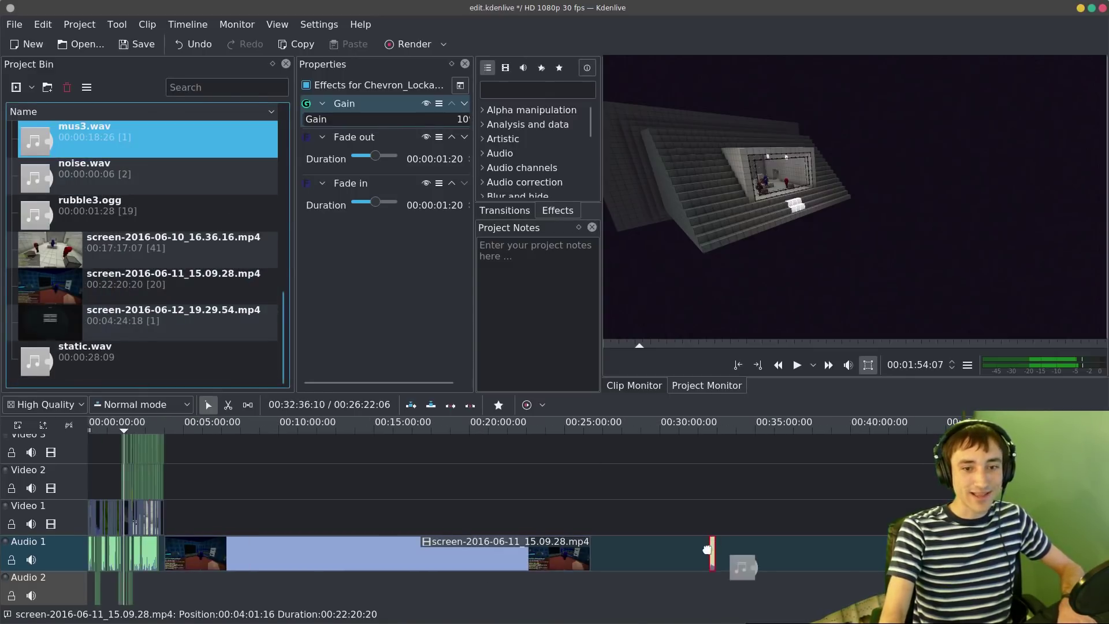
{"action": "scroll", "coordinate": [151, 227], "scroll_direction": "up", "scroll_amount": 1}
{"action": "left_click_drag", "start_coordinate": [139, 173], "coordinate": [719, 552]}
{"action": "scroll", "coordinate": [719, 552], "scroll_direction": "up", "scroll_amount": 1}
{"action": "scroll", "coordinate": [734, 578], "scroll_direction": "down", "scroll_amount": 5}
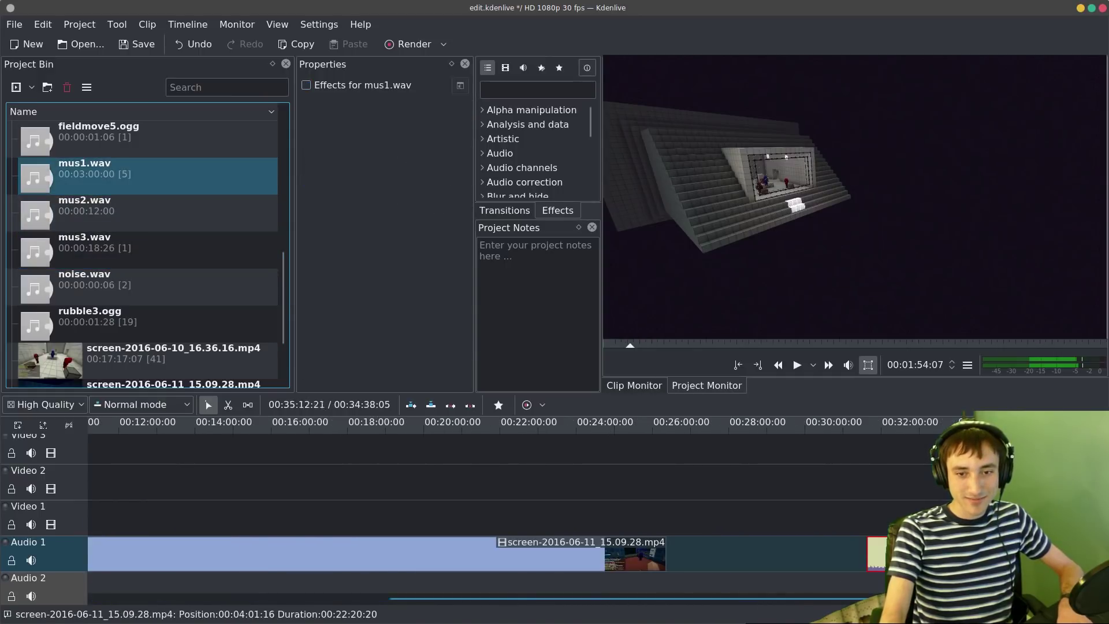
{"action": "left_click", "coordinate": [695, 584]}
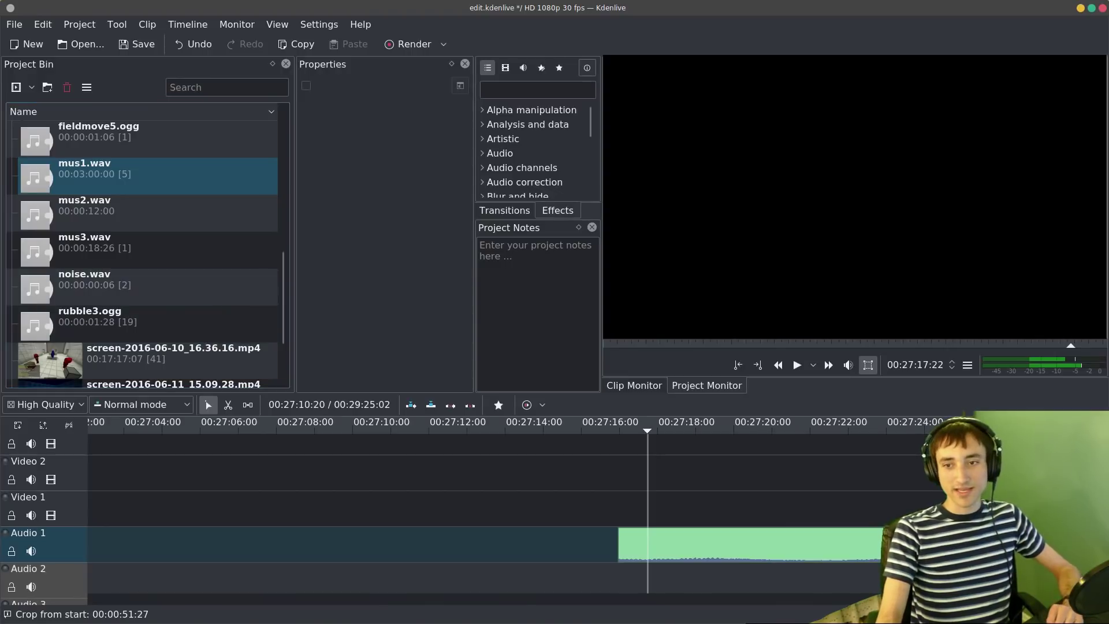
- Place Chevron_Lockandgo.wav on Video 1 at the start of mus1.wav, with a 50% Gain effect, and play it
{"action": "scroll", "coordinate": [190, 208], "scroll_direction": "up", "scroll_amount": 5}
{"action": "left_click_drag", "start_coordinate": [173, 139], "coordinate": [616, 515]}
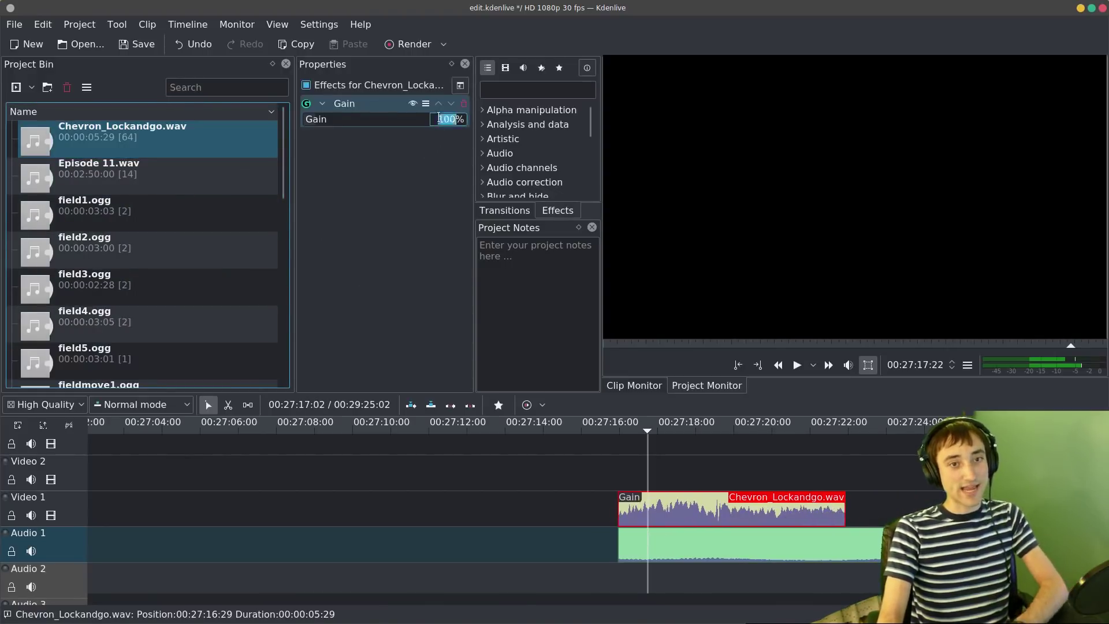
{"action": "left_click", "coordinate": [613, 472]}
{"action": "key", "text": "space"}
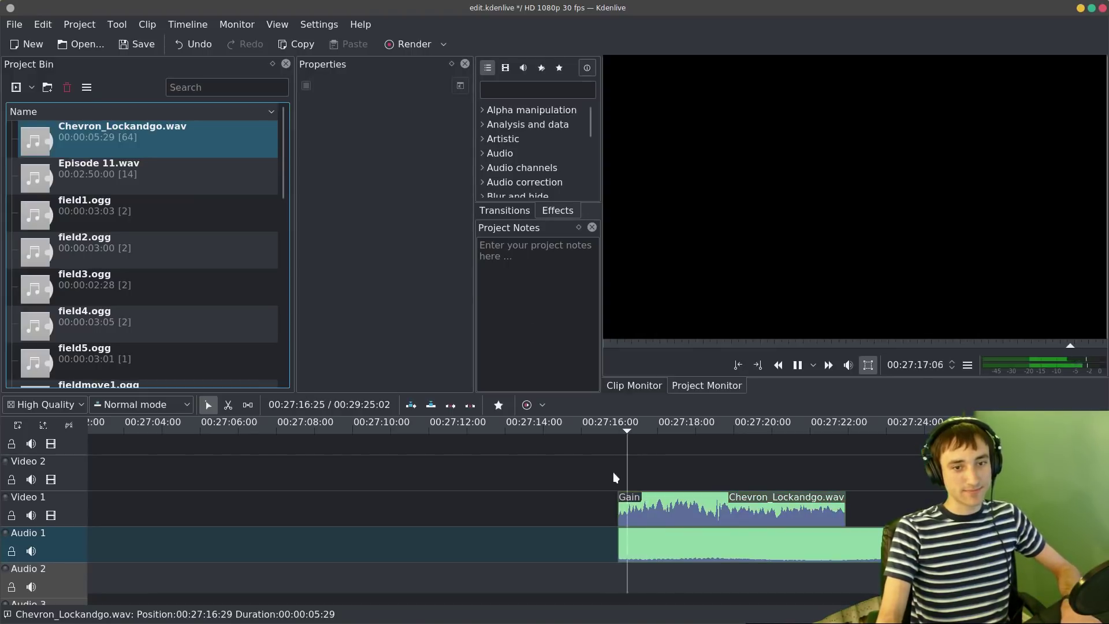
- Set the Gain of Chevron_Lockandgo.wav on Video 1 to 40% and play it against mus1.wav
{"action": "left_click", "coordinate": [644, 506]}
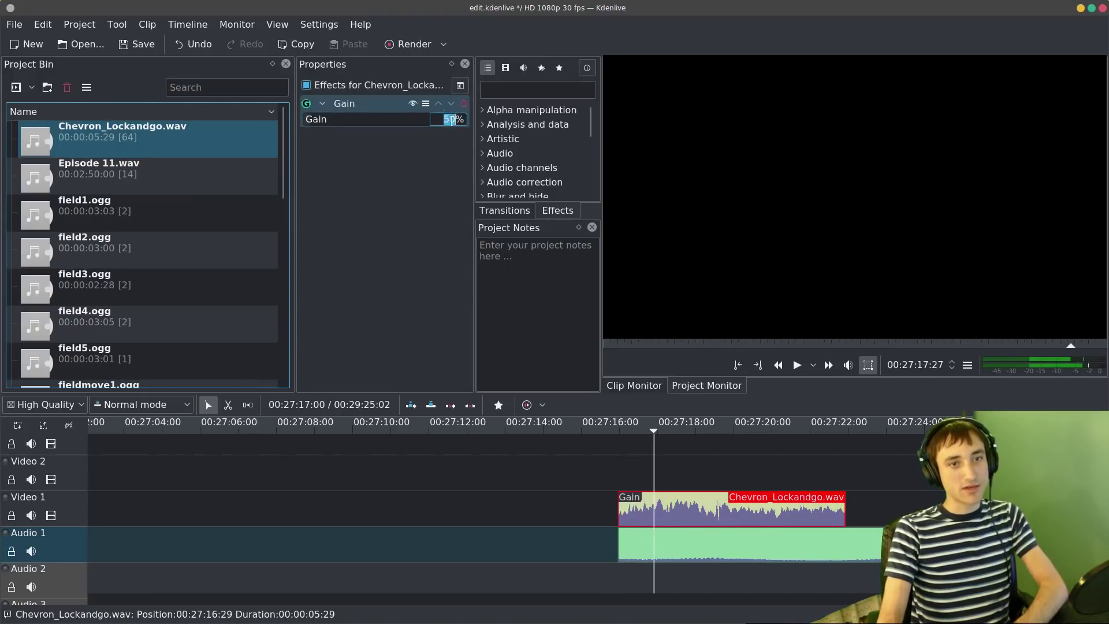
{"action": "left_click", "coordinate": [605, 460]}
{"action": "key", "text": "space"}
{"action": "scroll", "coordinate": [618, 506], "scroll_direction": "down", "scroll_amount": 3}
{"action": "left_click", "coordinate": [578, 546]}
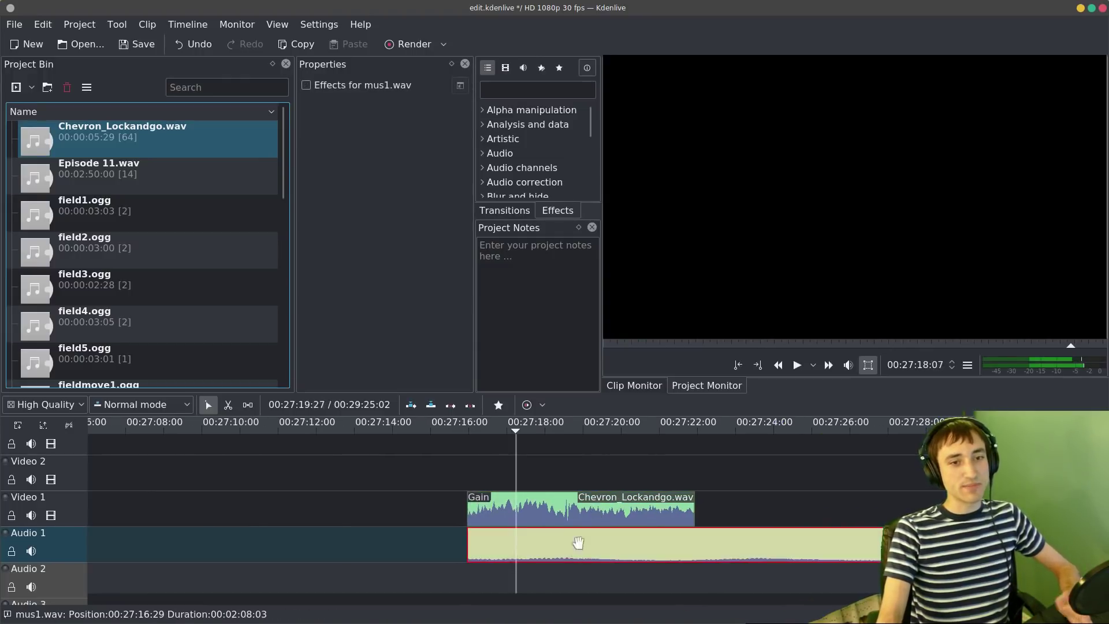
- Add a 00:00:02:15 Fade out to Chevron_Lockandgo.wav on Video 1 and paste a copy of the clip on Video 2
{"action": "left_click", "coordinate": [573, 510]}
{"action": "right_click", "coordinate": [572, 502]}
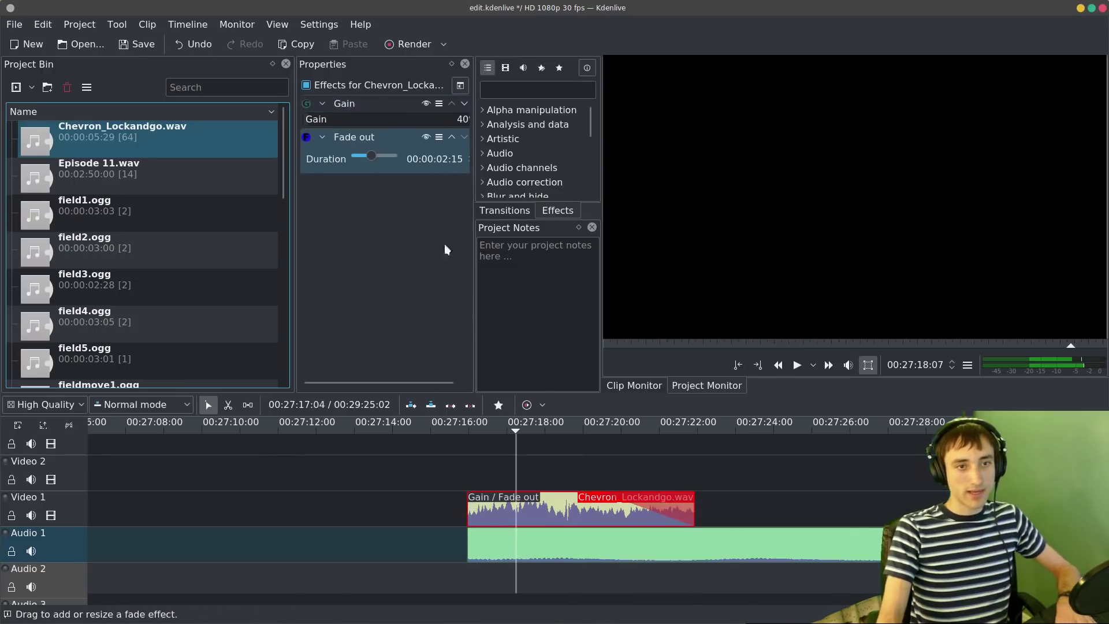
{"action": "key", "text": "ctrl+c"}
{"action": "key", "text": "ctrl+v"}
- Trim the Video 1 sound clip to 00:00:03:24 and overlap it with the Video 2 copy at 00:27:18:28, adding a 00:00:02:15 Fade in
{"action": "mouse_move", "coordinate": [473, 509]}
{"action": "left_mouse_down"}
{"action": "mouse_move", "coordinate": [555, 509]}
{"action": "mouse_move", "coordinate": [489, 509]}
{"action": "left_mouse_up"}
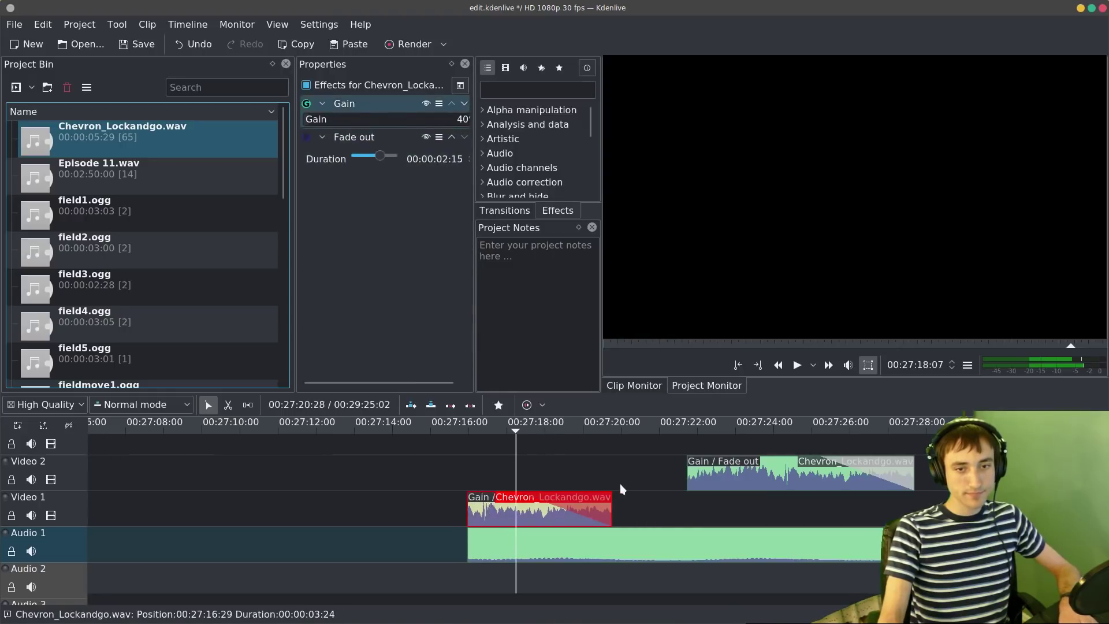
{"action": "right_click", "coordinate": [728, 481]}
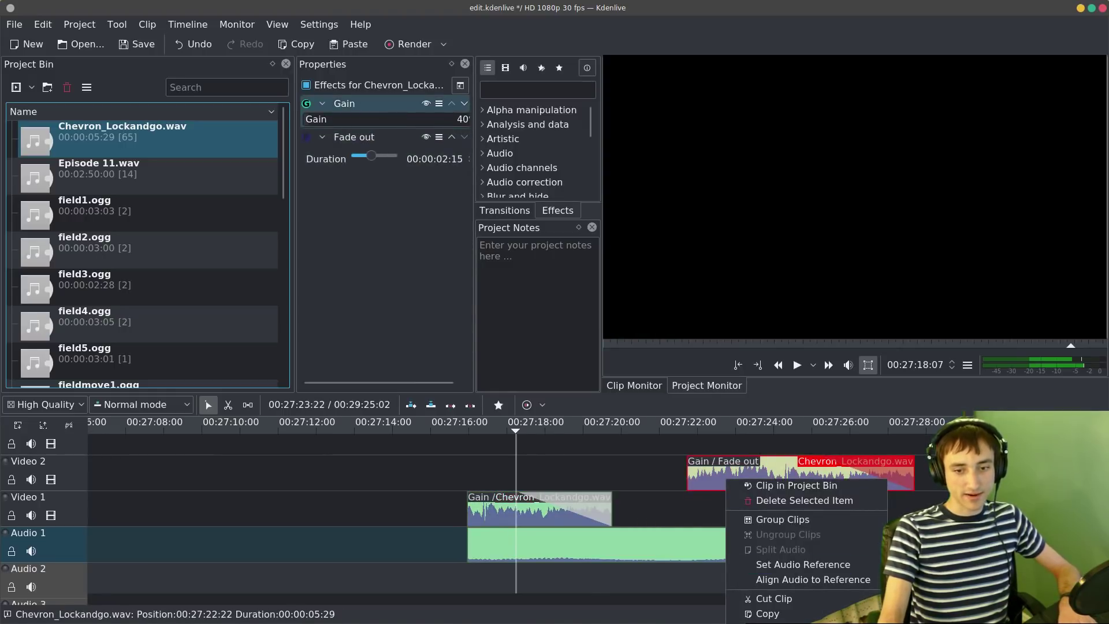
{"action": "left_click", "coordinate": [727, 480]}
{"action": "left_click_drag", "start_coordinate": [732, 469], "coordinate": [588, 468]}
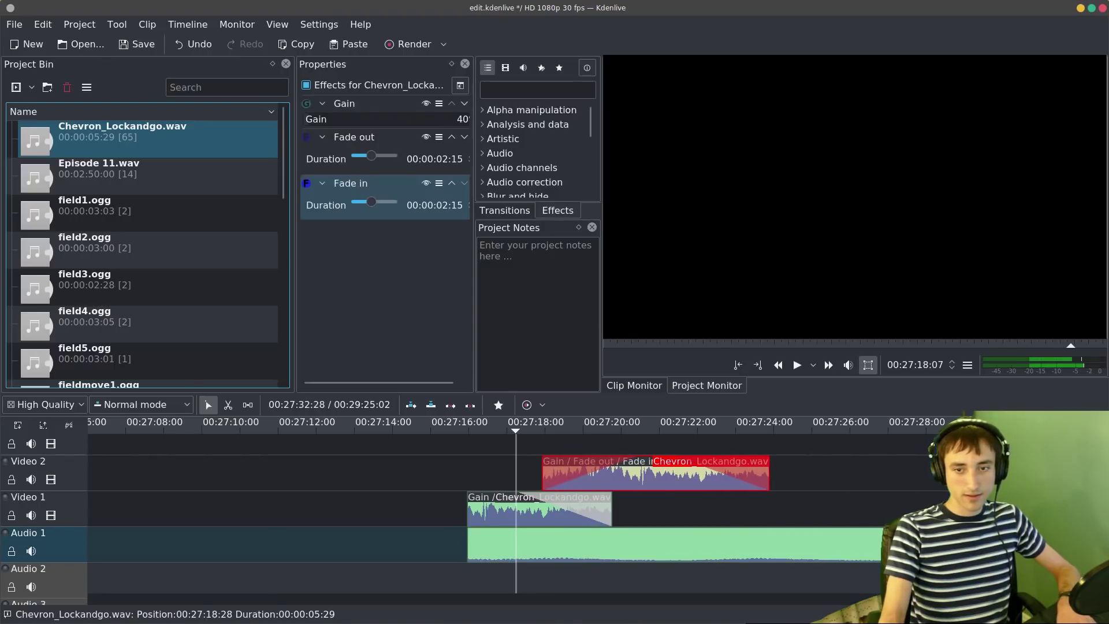
- Paste two more faded copies of Chevron_Lockandgo.wav on Video 3 and Video 4, each starting later and overlapping the previous one
{"action": "scroll", "coordinate": [681, 485], "scroll_direction": "up", "scroll_amount": 2}
{"action": "key", "text": "ctrl+v"}
{"action": "key", "text": "ctrl+v"}
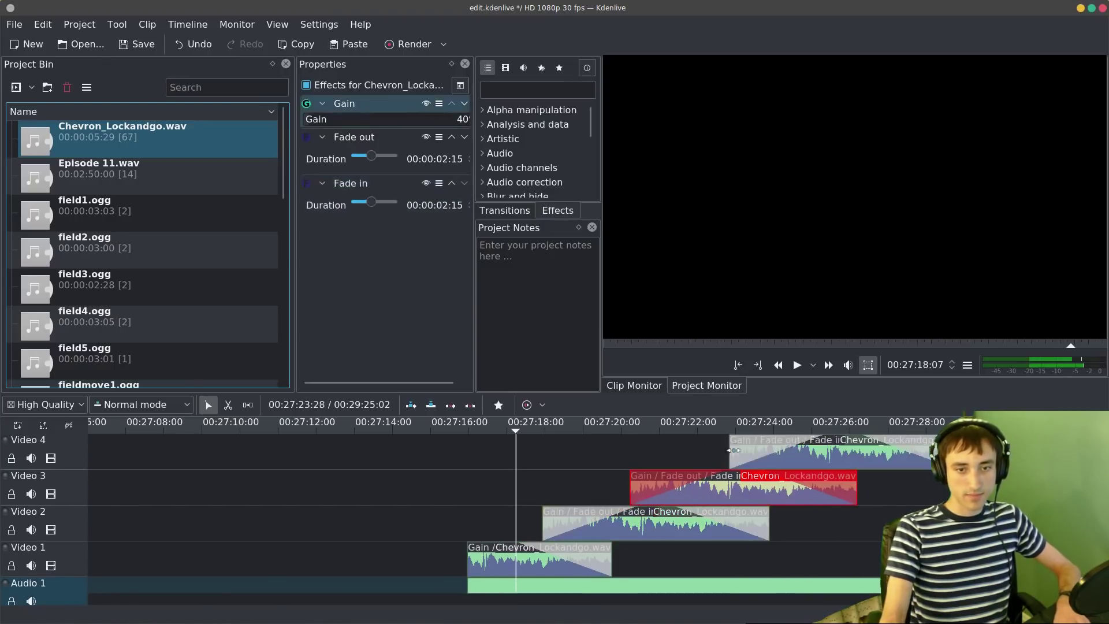
{"action": "left_click_drag", "start_coordinate": [733, 450], "coordinate": [746, 451]}
- Adjust the lengths of the Video 1 and Video 2 sound clips, extend mus1.wav's start back to 00:27:10:19, and play the mix
{"action": "left_click", "coordinate": [390, 509]}
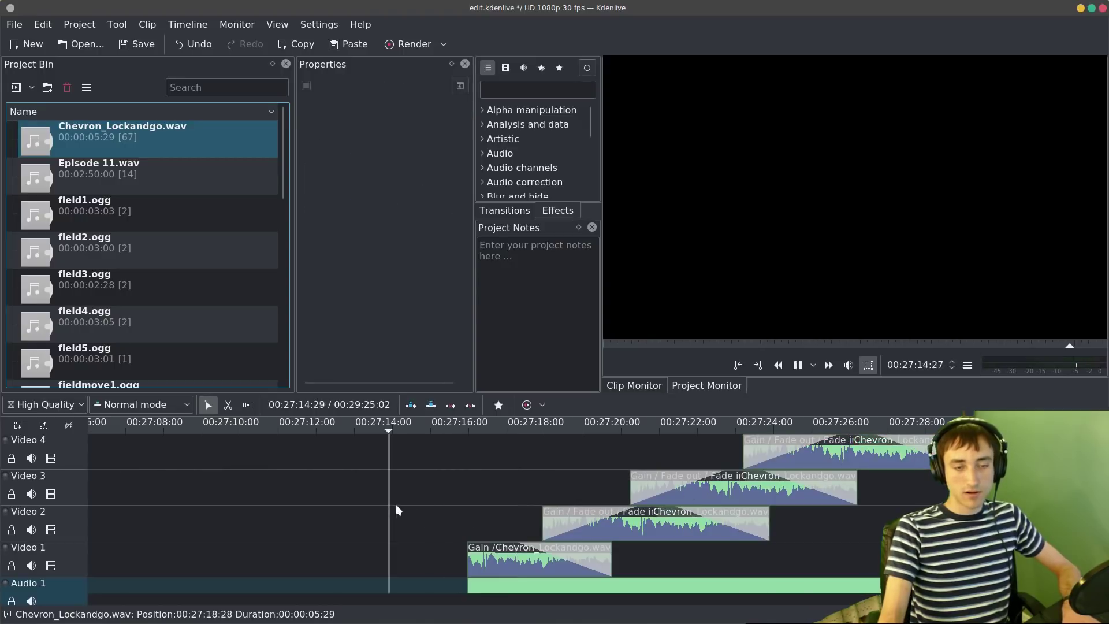
{"action": "key", "text": "space"}
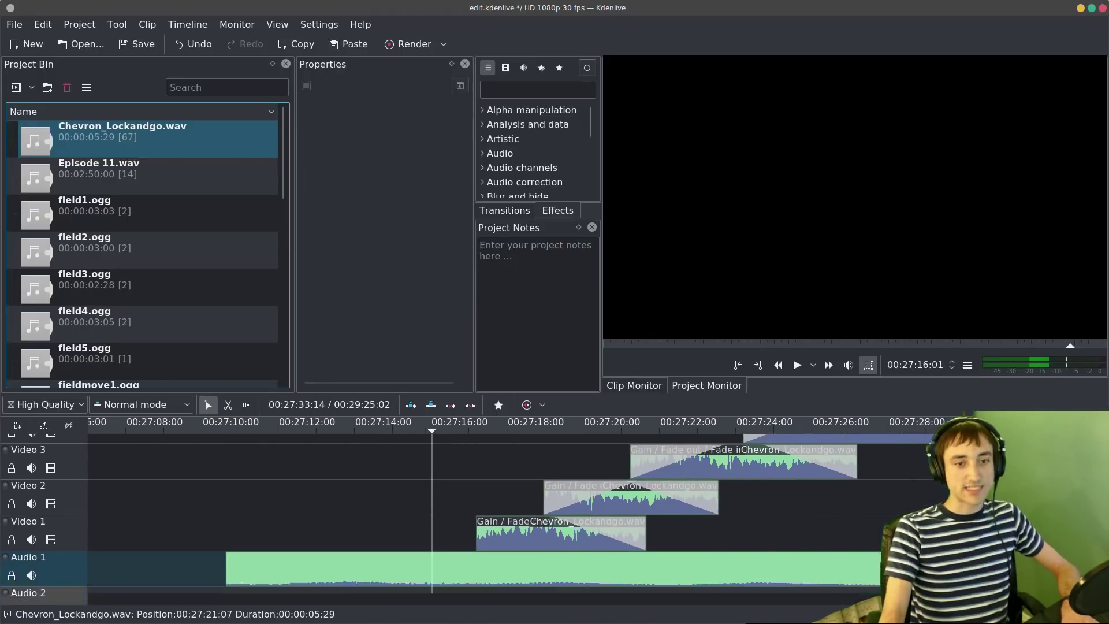
{"action": "scroll", "coordinate": [716, 471], "scroll_direction": "up", "scroll_amount": 1}
{"action": "left_click", "coordinate": [412, 503]}
{"action": "key", "text": "space"}
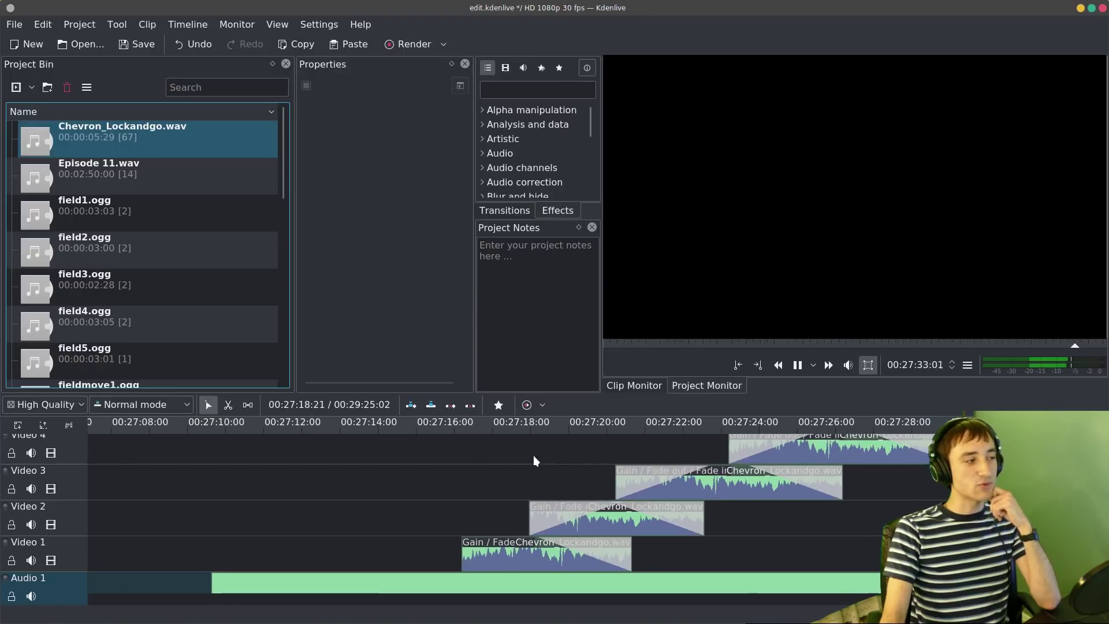
- Stack the overlapping sounds on two tracks by moving the Video 3 clip to Video 1 and the Video 4 clip to Video 2, and play them
{"action": "left_click", "coordinate": [834, 154]}
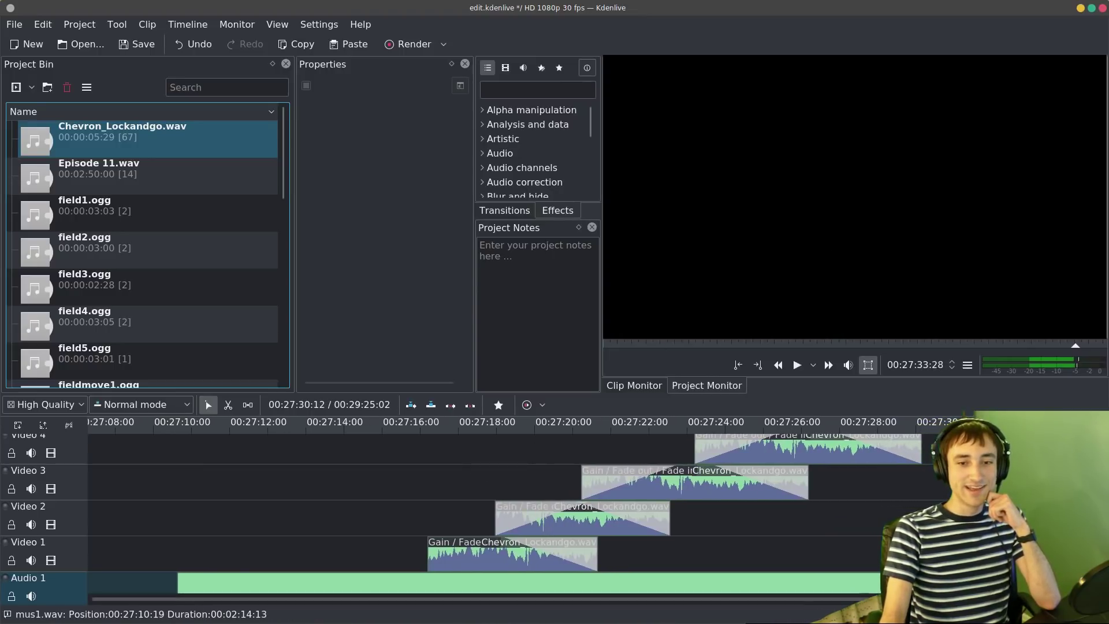
{"action": "left_click_drag", "start_coordinate": [968, 599], "coordinate": [995, 606]}
{"action": "left_click_drag", "start_coordinate": [768, 484], "coordinate": [785, 553]}
{"action": "left_click_drag", "start_coordinate": [853, 432], "coordinate": [848, 508]}
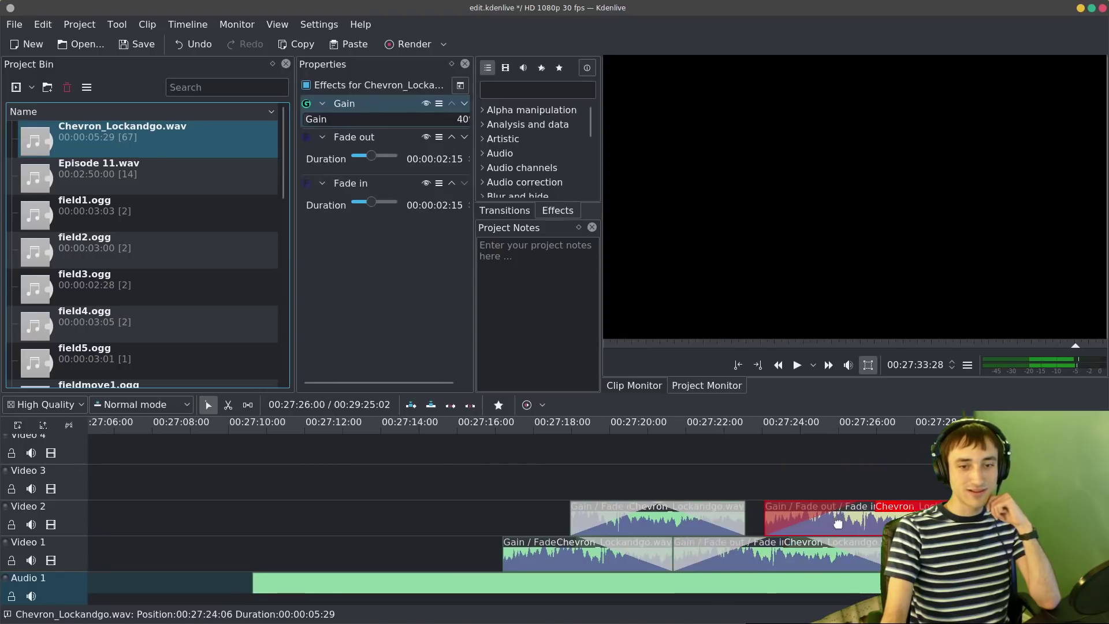
{"action": "left_click", "coordinate": [499, 487]}
{"action": "key", "text": "space"}
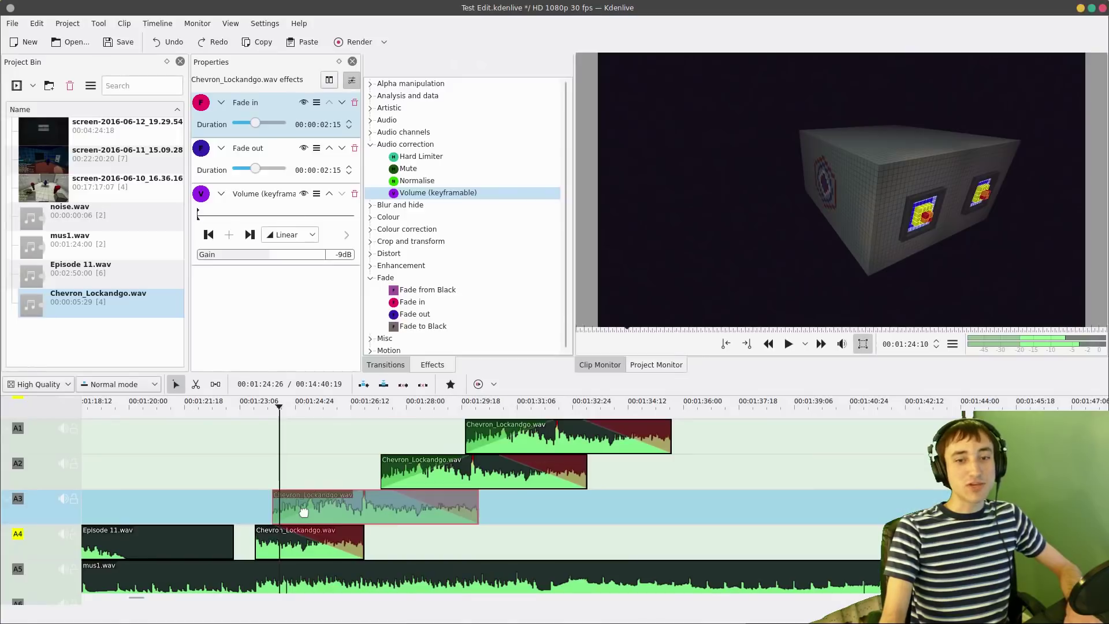
- In the Test Edit project, move the A2 sound clip to A4 and the A1 clip to A3, checking the arrangement against edit.kdenlive
{"action": "left_click_drag", "start_coordinate": [308, 506], "coordinate": [364, 508]}
{"action": "left_click_drag", "start_coordinate": [404, 471], "coordinate": [520, 507]}
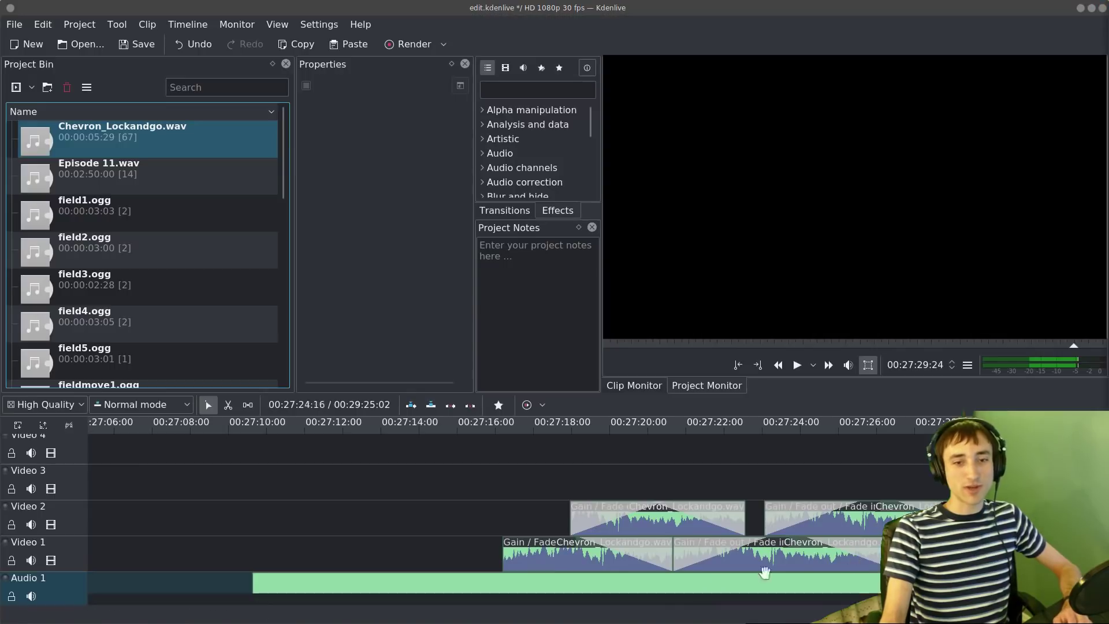
{"action": "left_click_drag", "start_coordinate": [774, 599], "coordinate": [205, 604]}
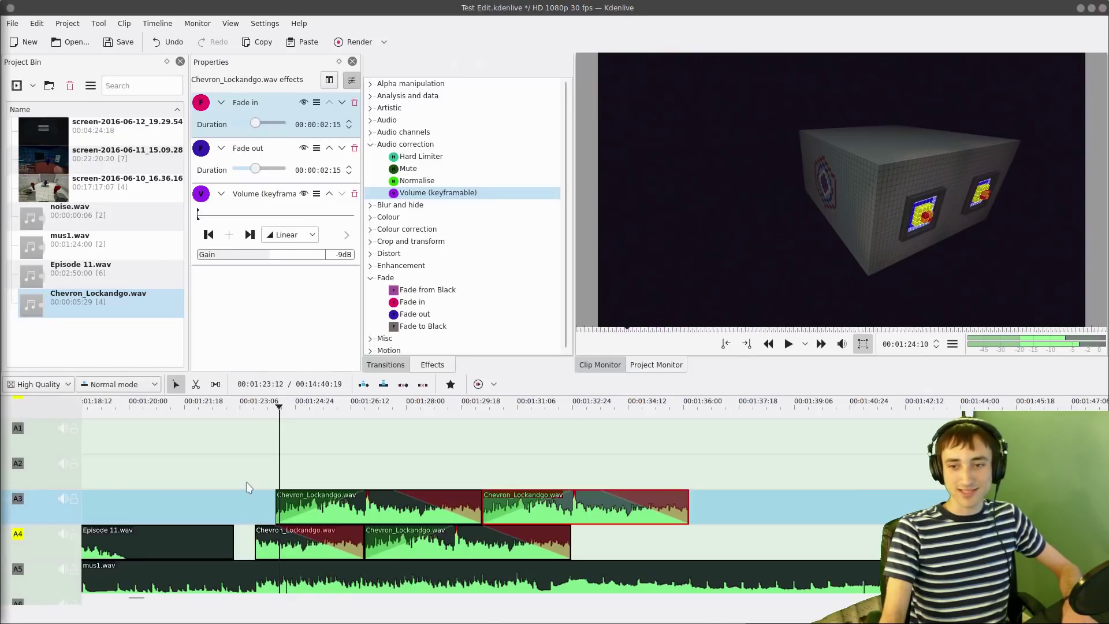
- Play the rearranged sound clips on A3 and A4 in the Test Edit project from about 00:01:23:12 to 00:01:37:25
{"action": "left_click", "coordinate": [248, 485]}
{"action": "key", "text": "space"}
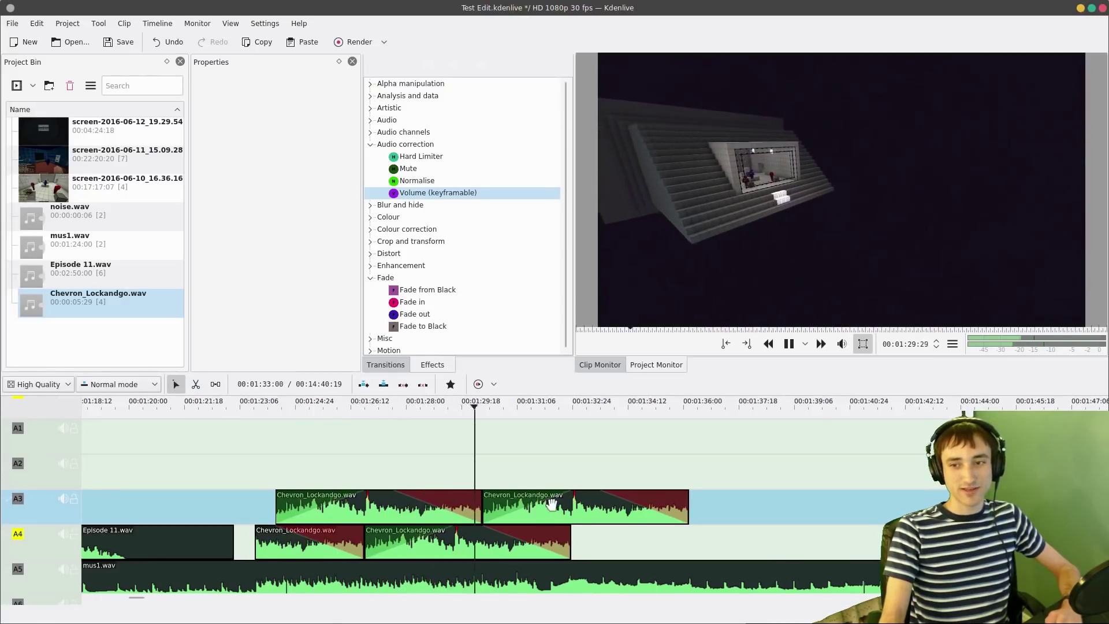
{"action": "left_click", "coordinate": [530, 505]}
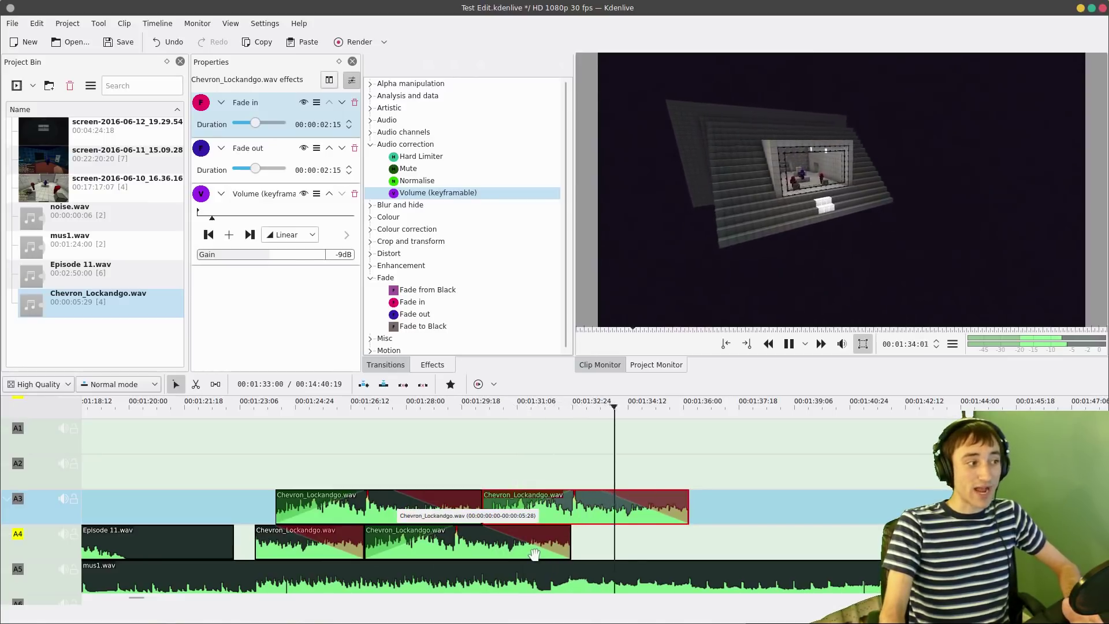
{"action": "scroll", "coordinate": [662, 571], "scroll_direction": "down", "scroll_amount": 5}
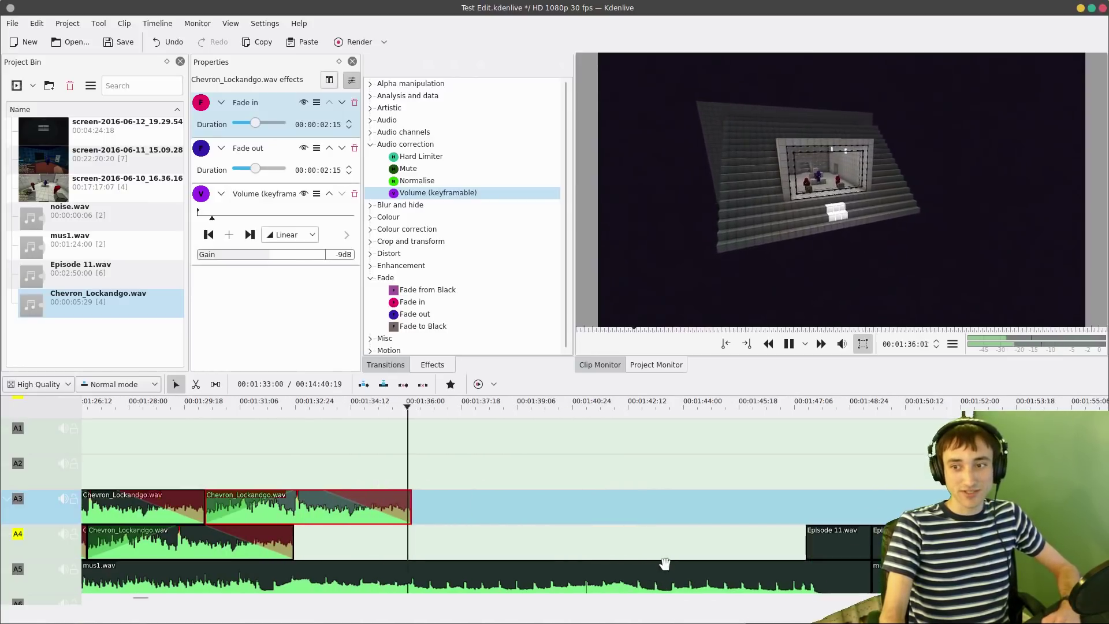
{"action": "key", "text": "space"}
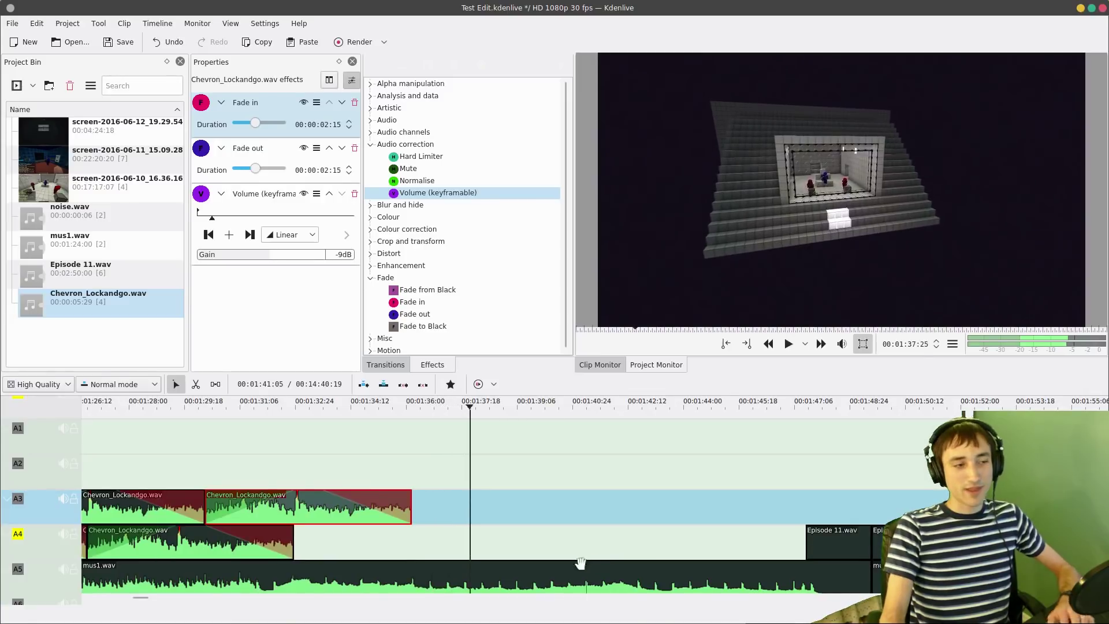